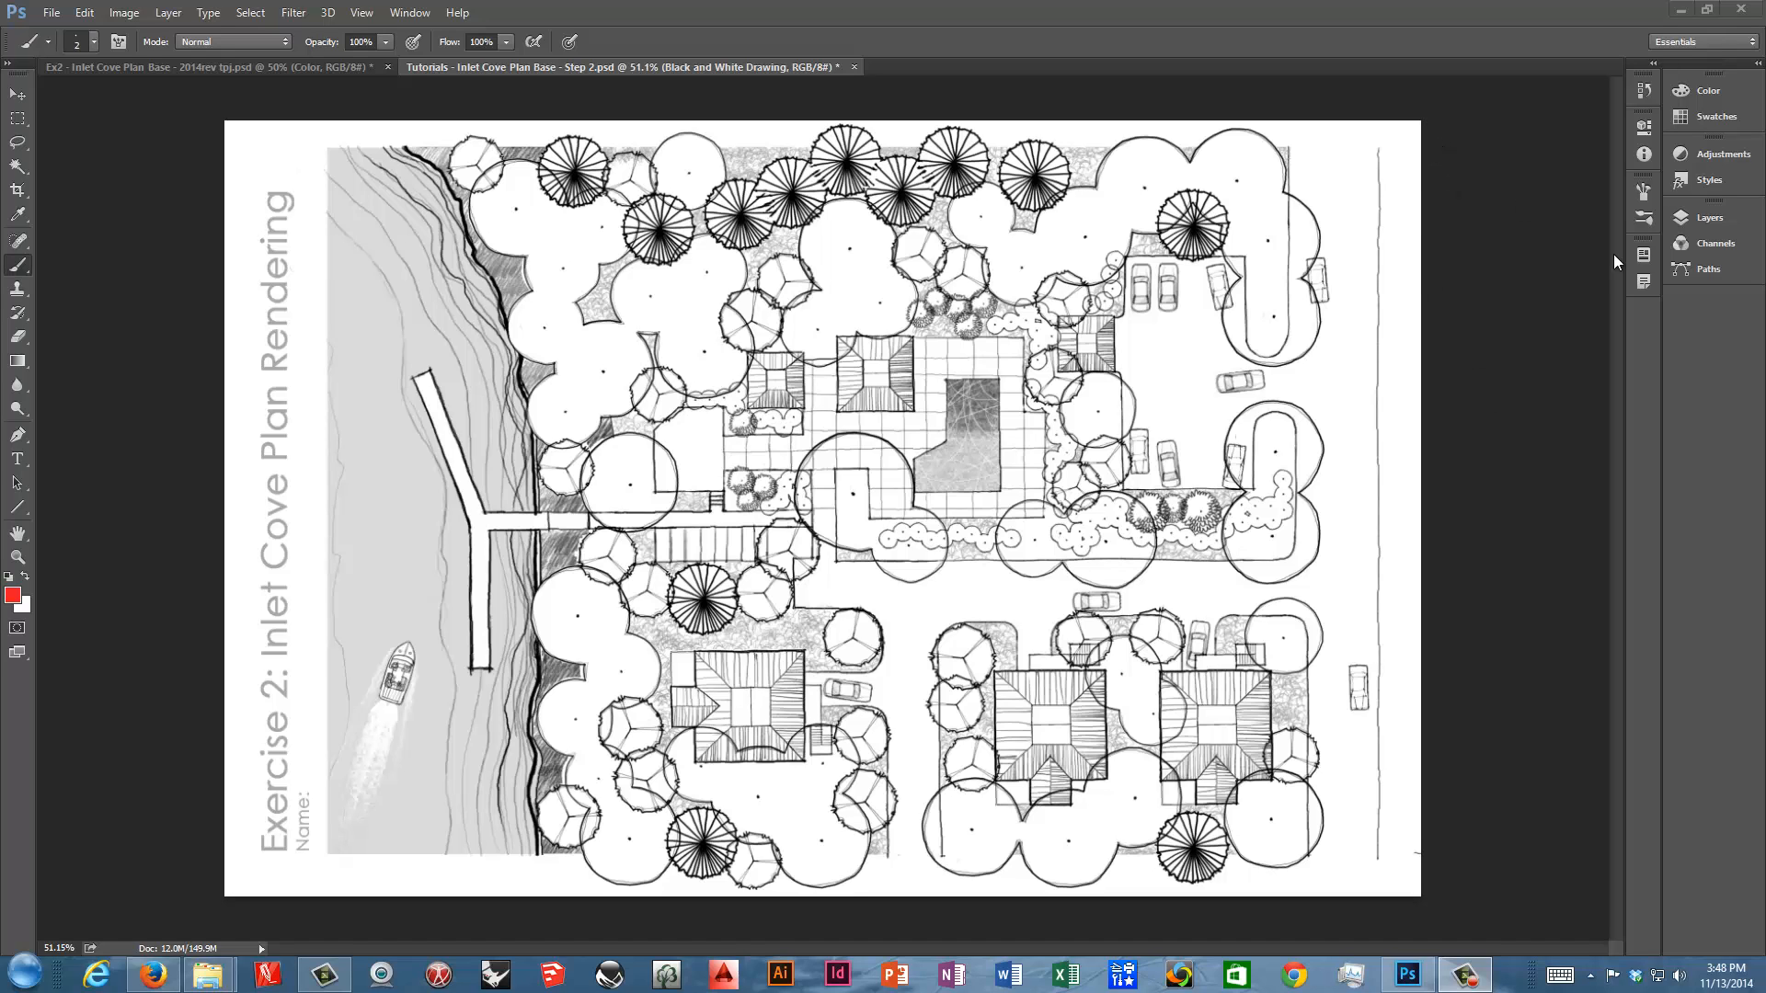
# Show the layers and expand the Color group down to the layers inside Plants > Large Trees
pyautogui.click(1698, 223)
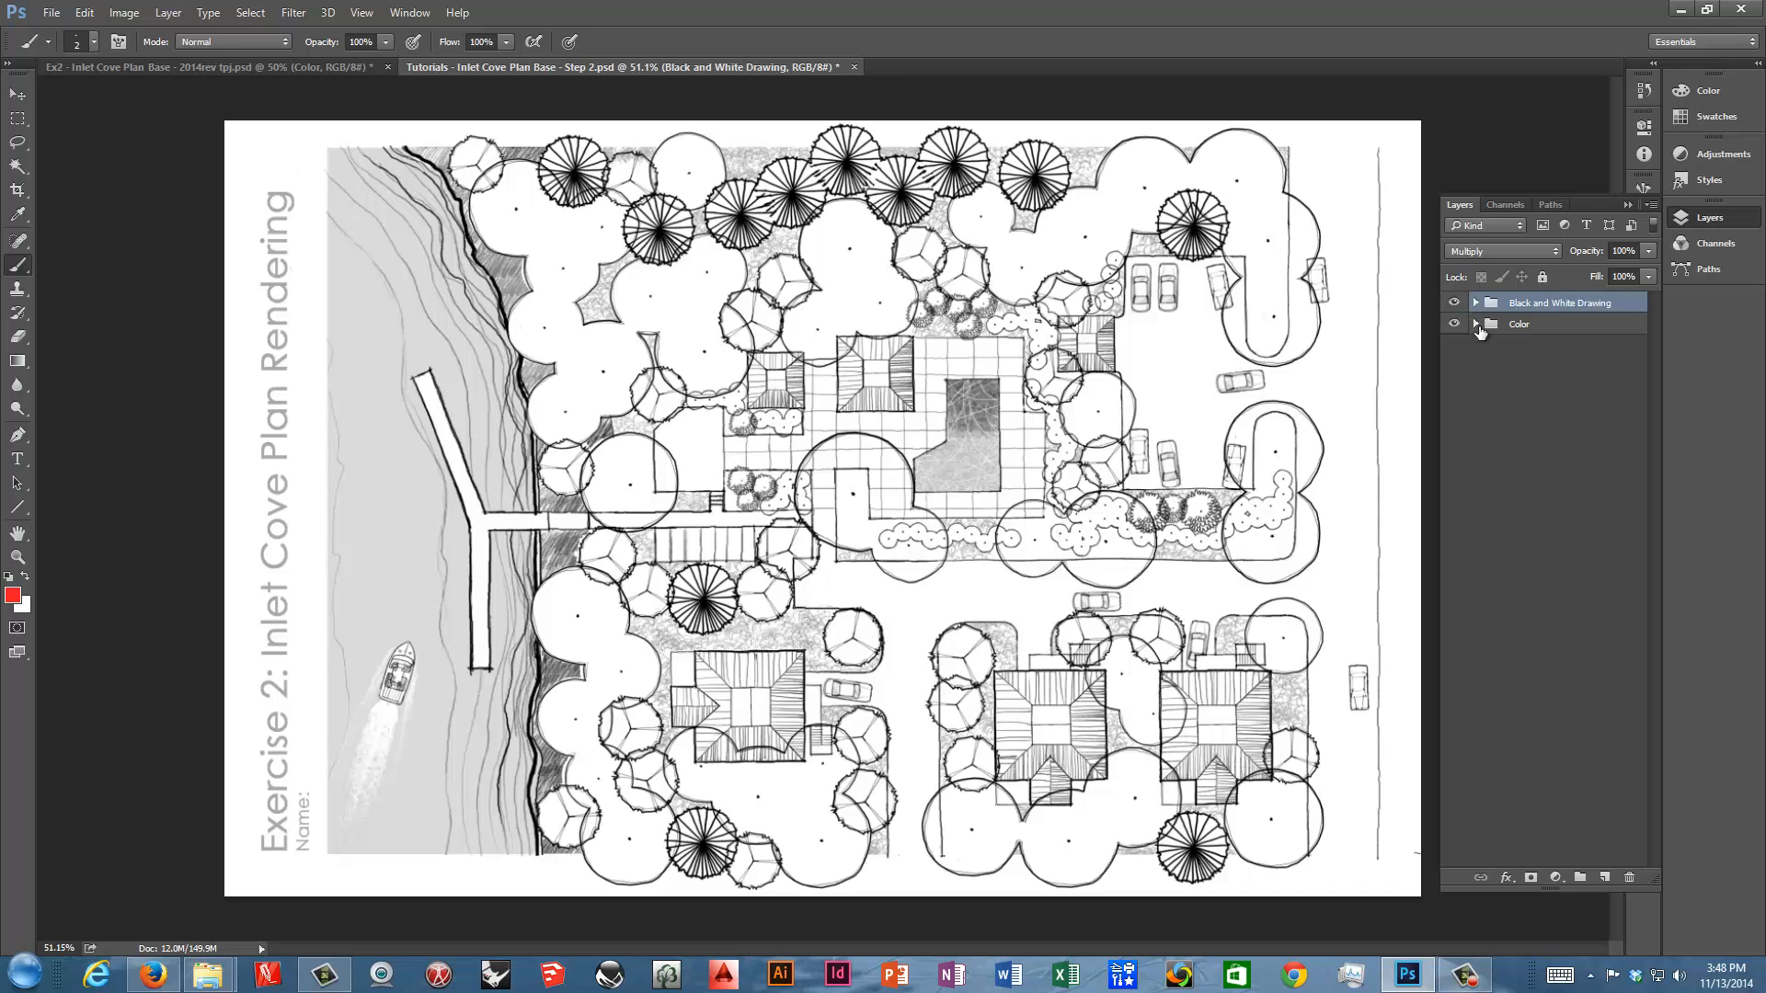
pyautogui.click(1476, 325)
pyautogui.click(1491, 345)
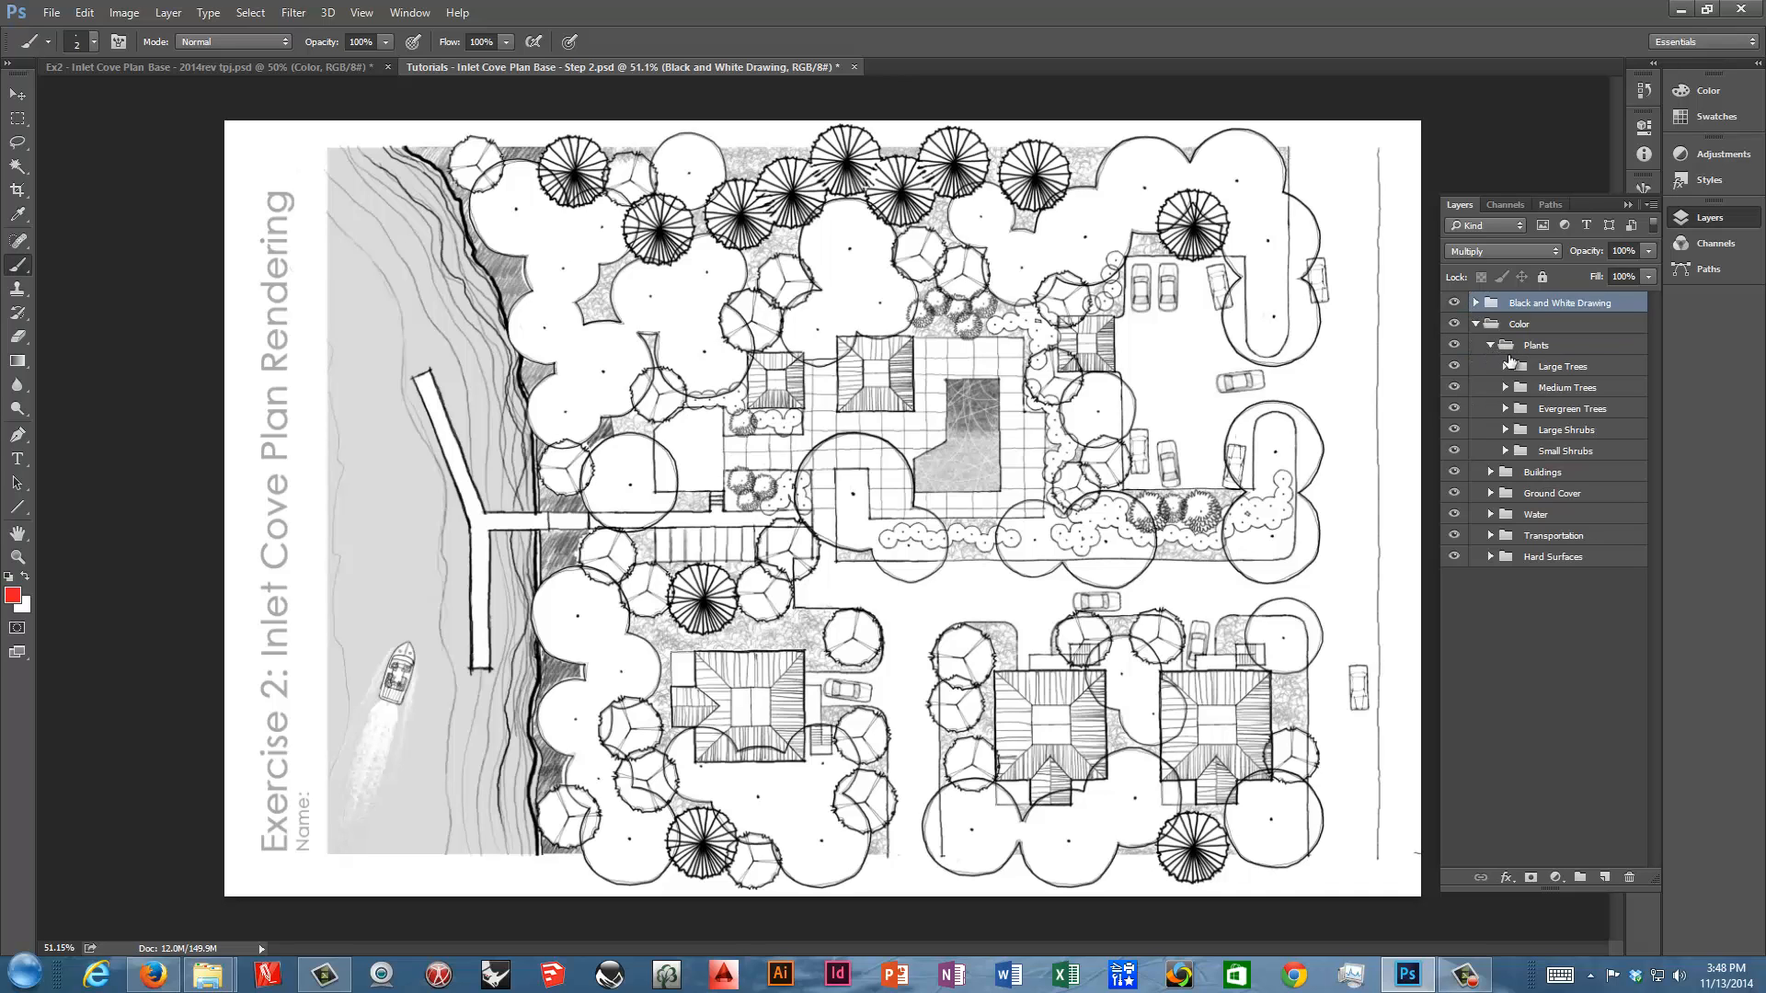
pyautogui.click(1505, 366)
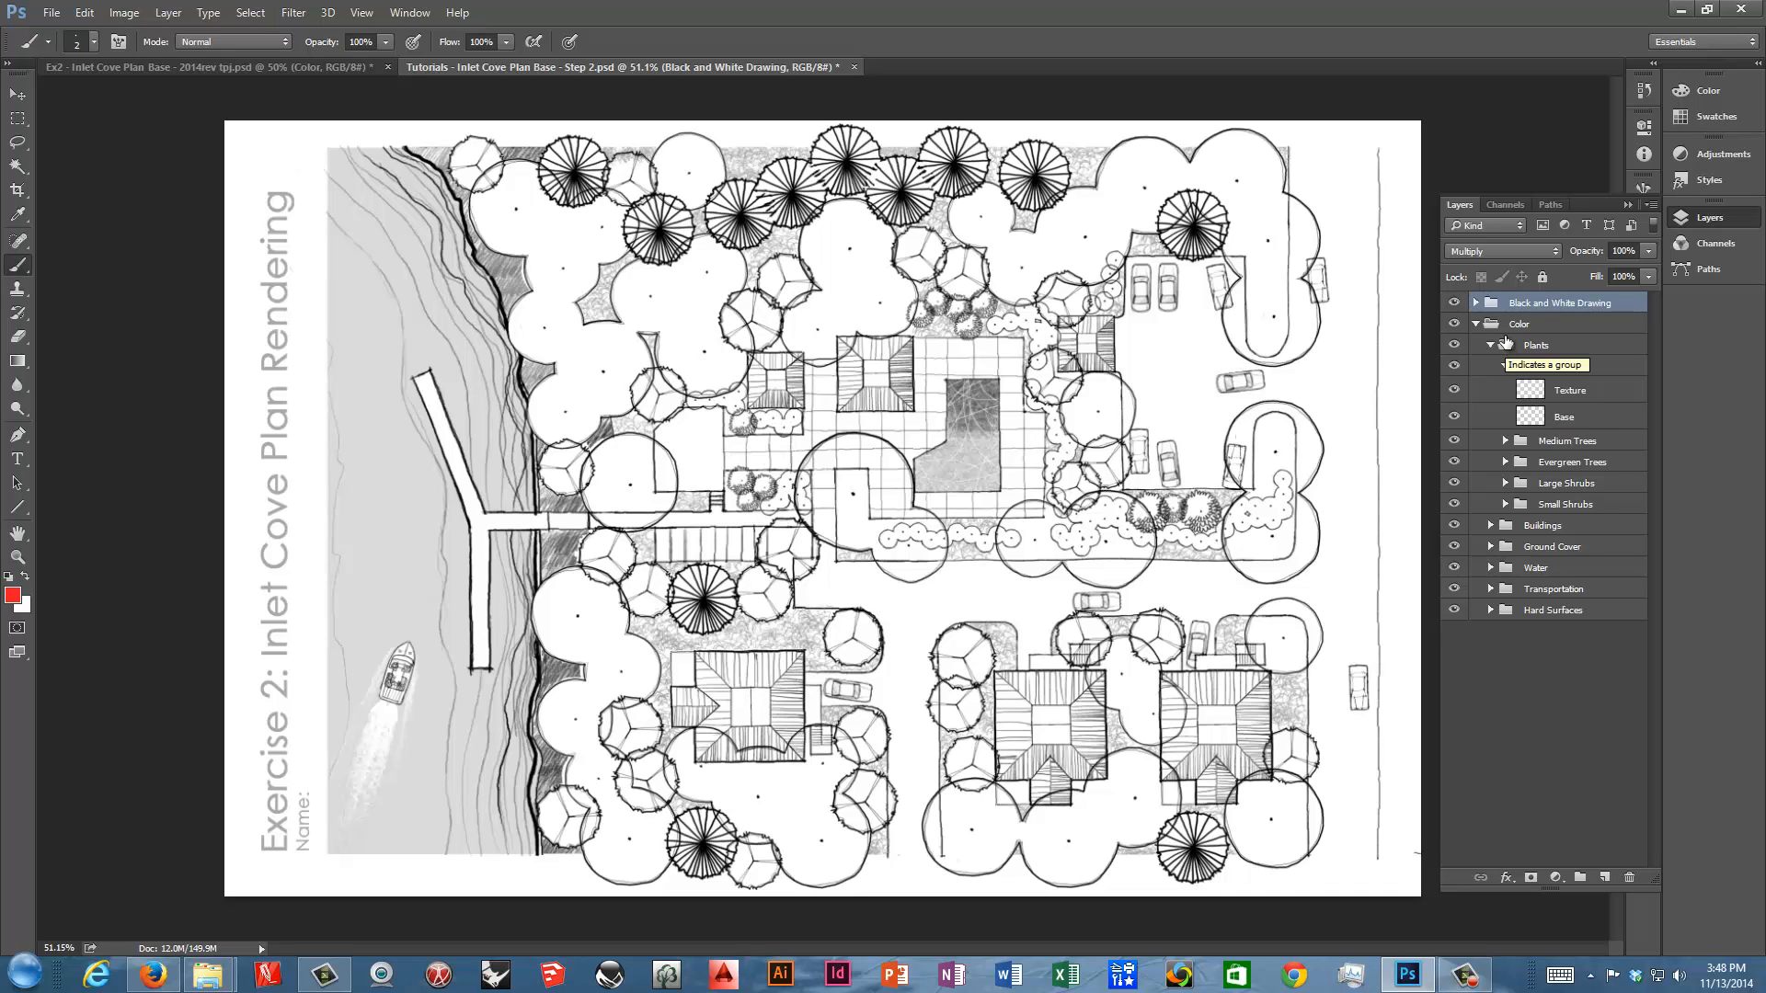
# Look through the subgroups of the Black and White Drawing group, then lock the whole group
pyautogui.click(1477, 304)
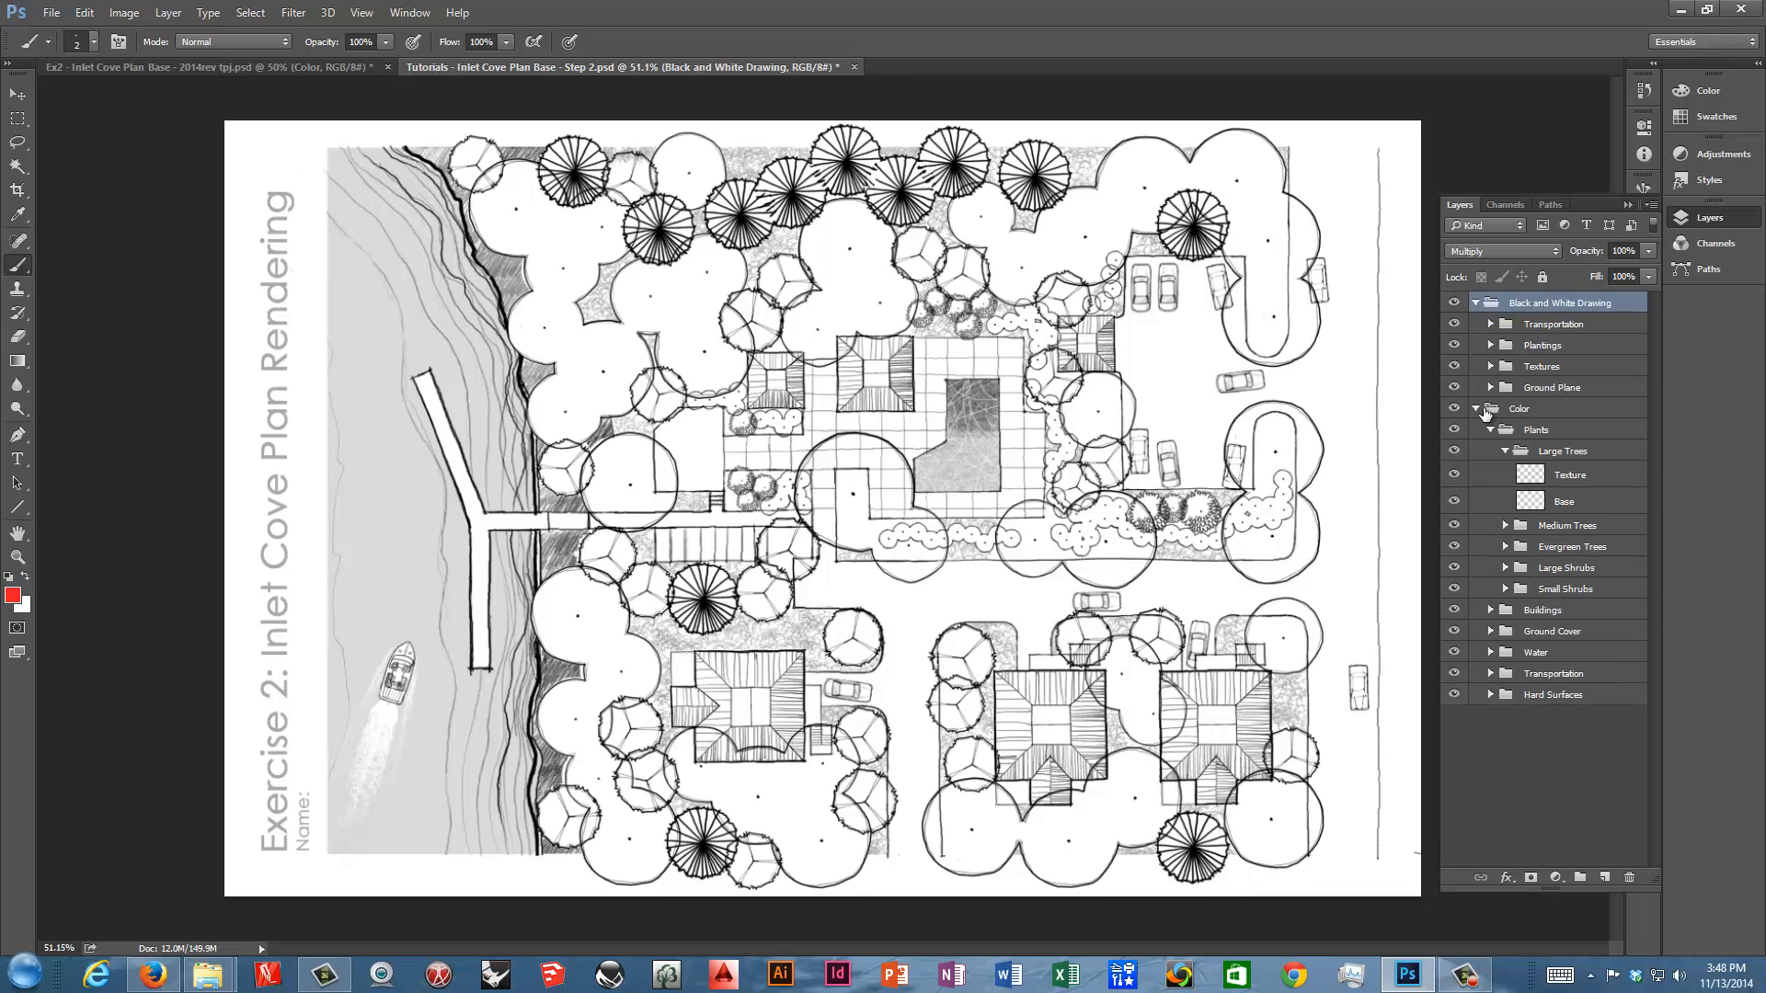
pyautogui.click(1477, 305)
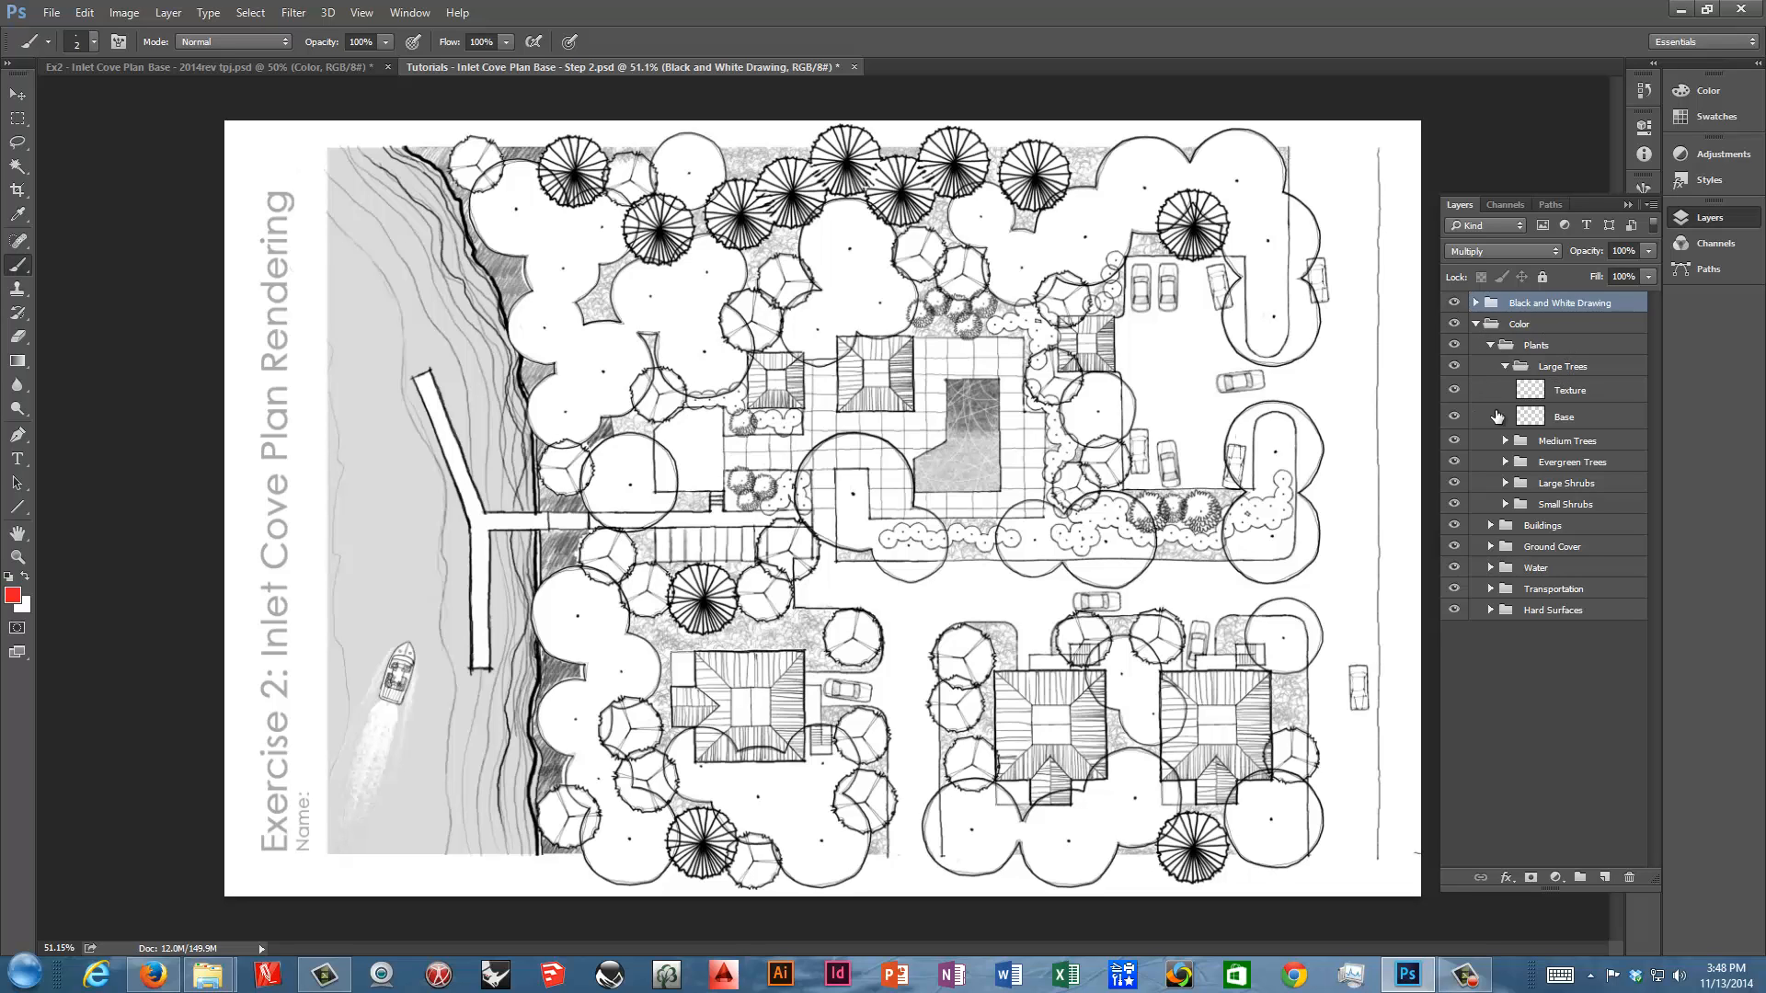
pyautogui.click(1542, 277)
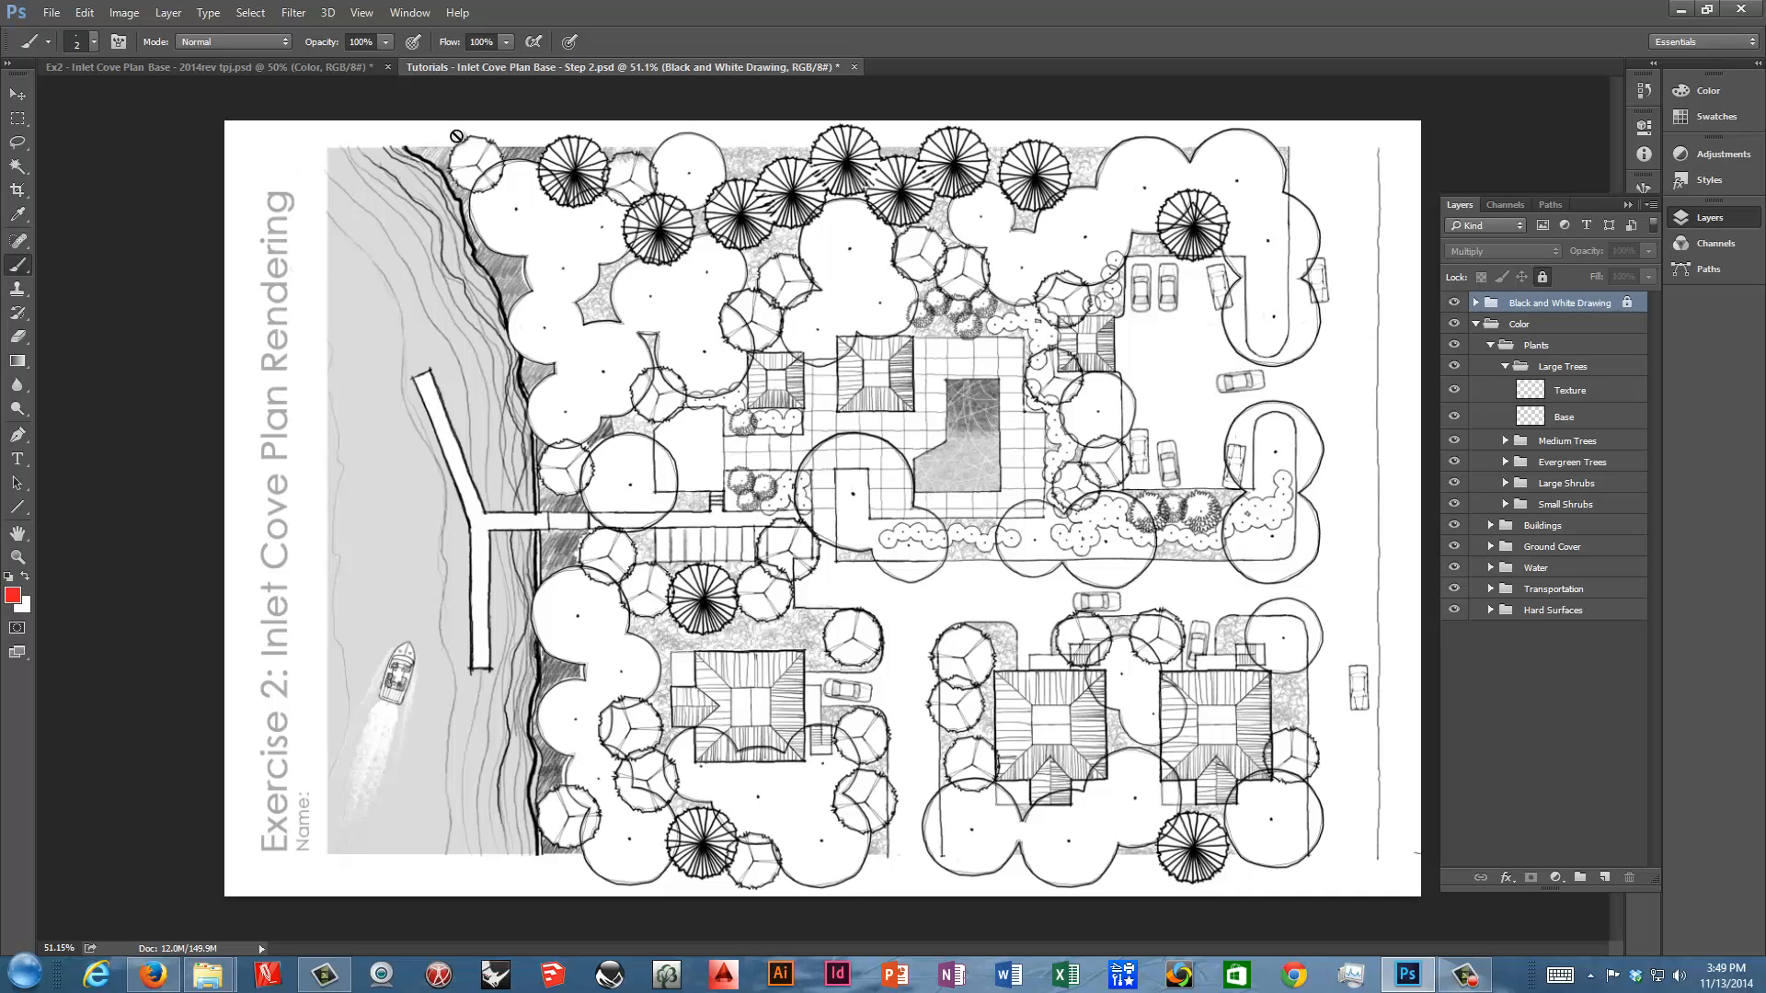
# Try selecting the large tree cluster above the central building with the Magic Wand sampling all layers, and inspect the selection's edges
pyautogui.click(17, 166)
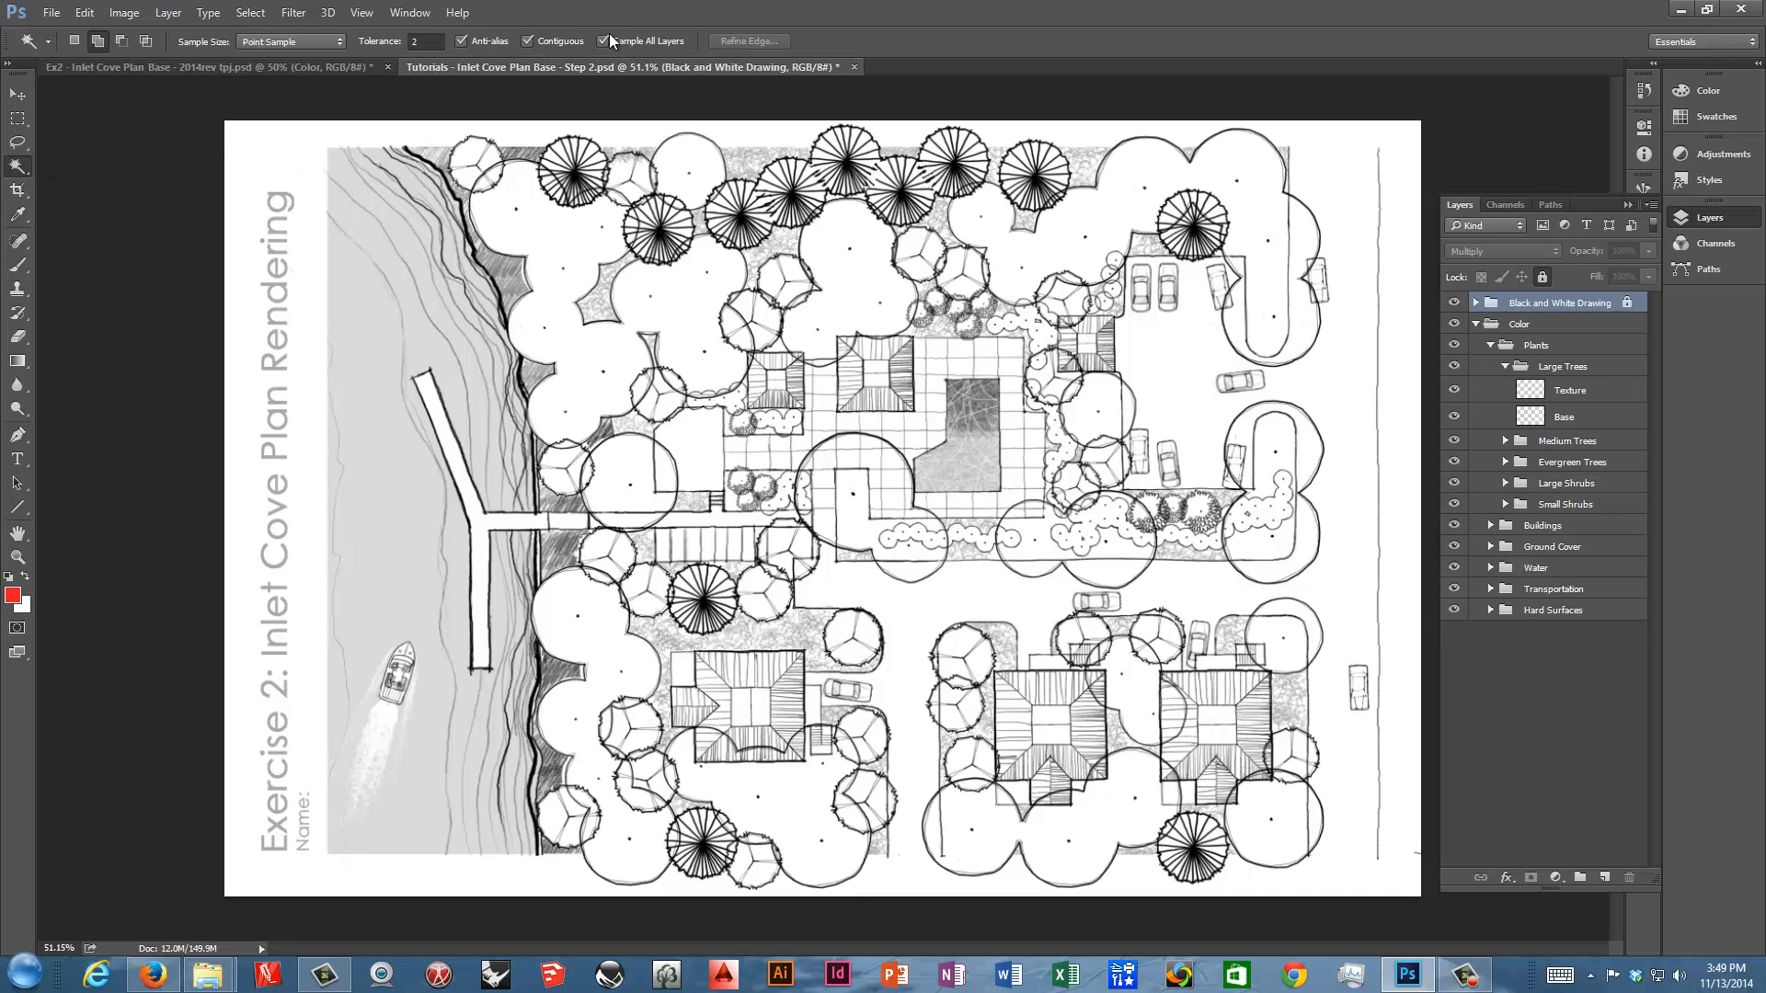
pyautogui.click(842, 268)
pyautogui.scroll(10, 852, 205)
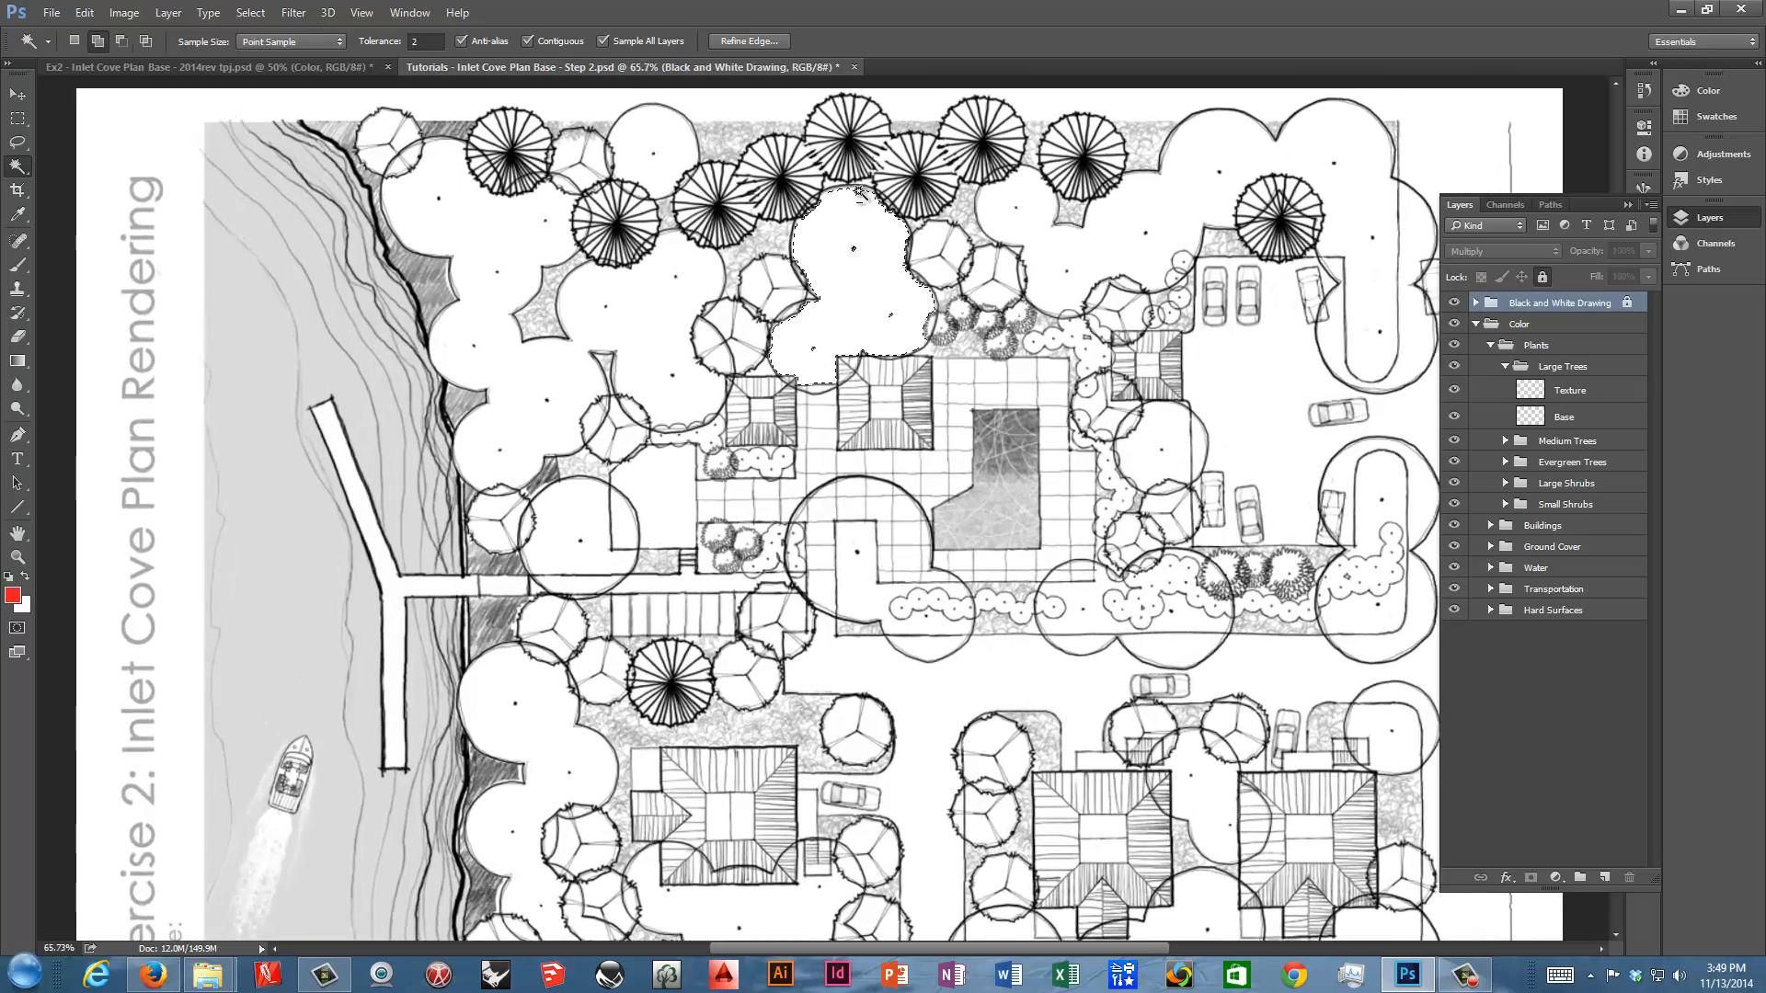
pyautogui.scroll(3, 852, 205)
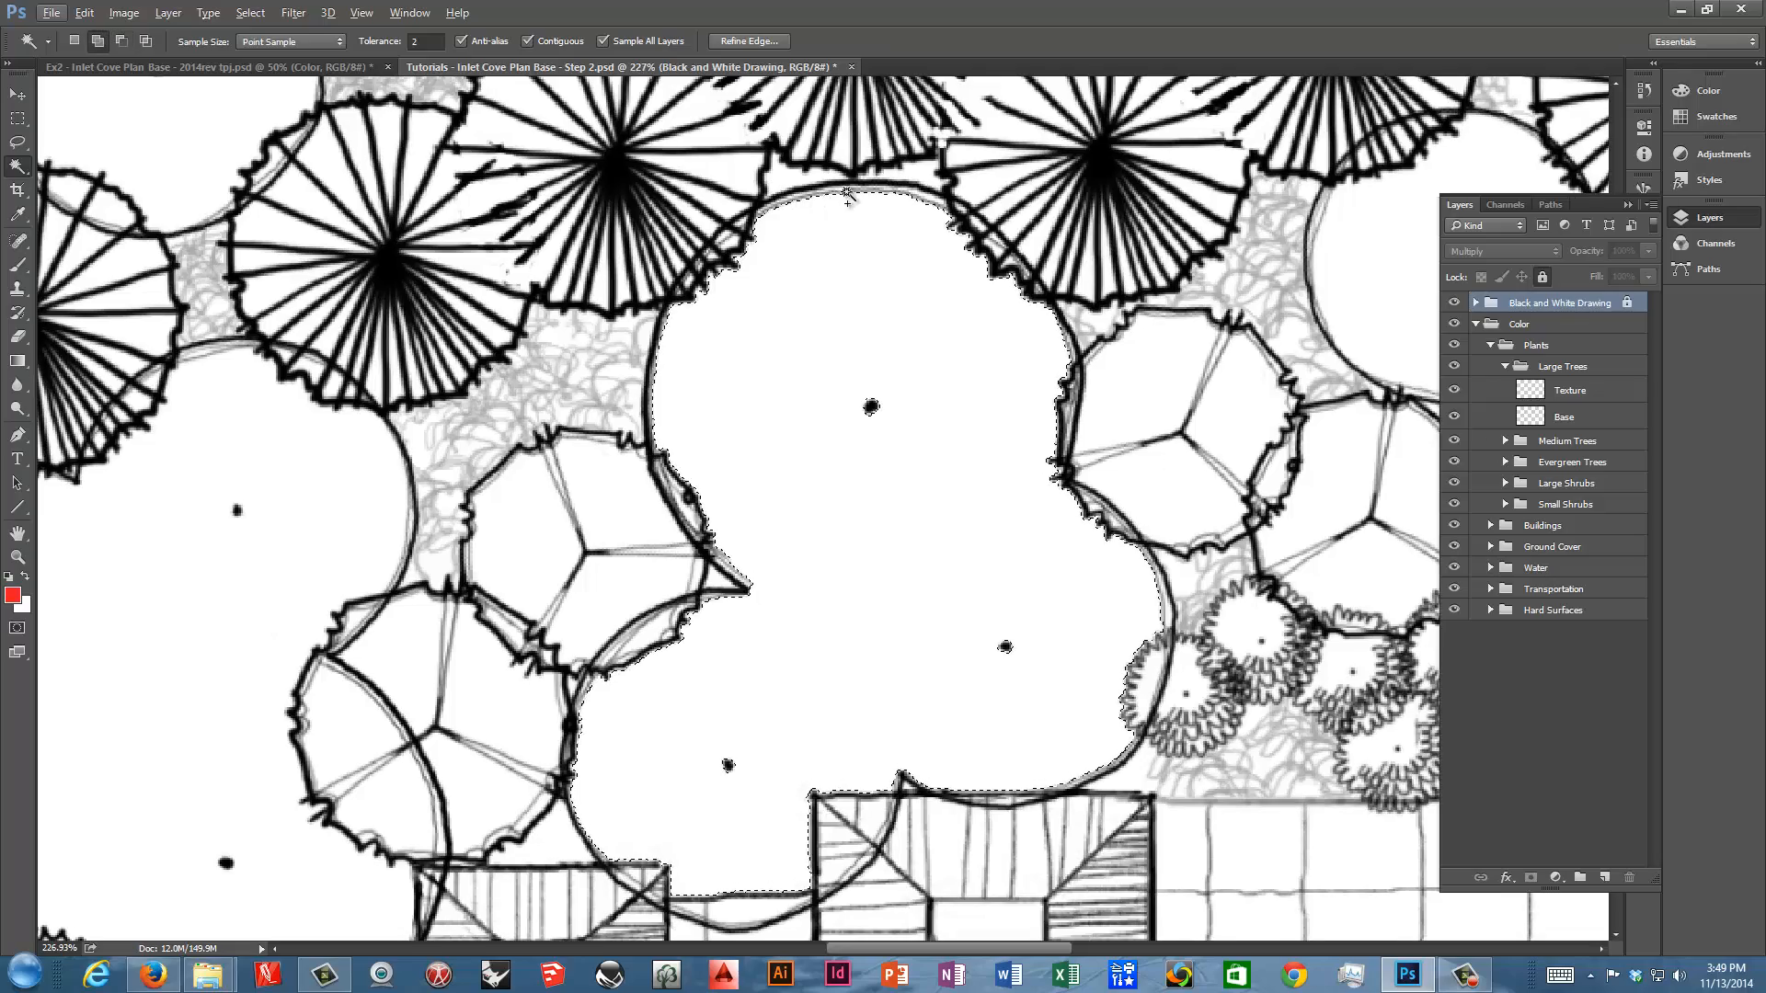
pyautogui.scroll(2, 837, 196)
pyautogui.scroll(-8, 837, 196)
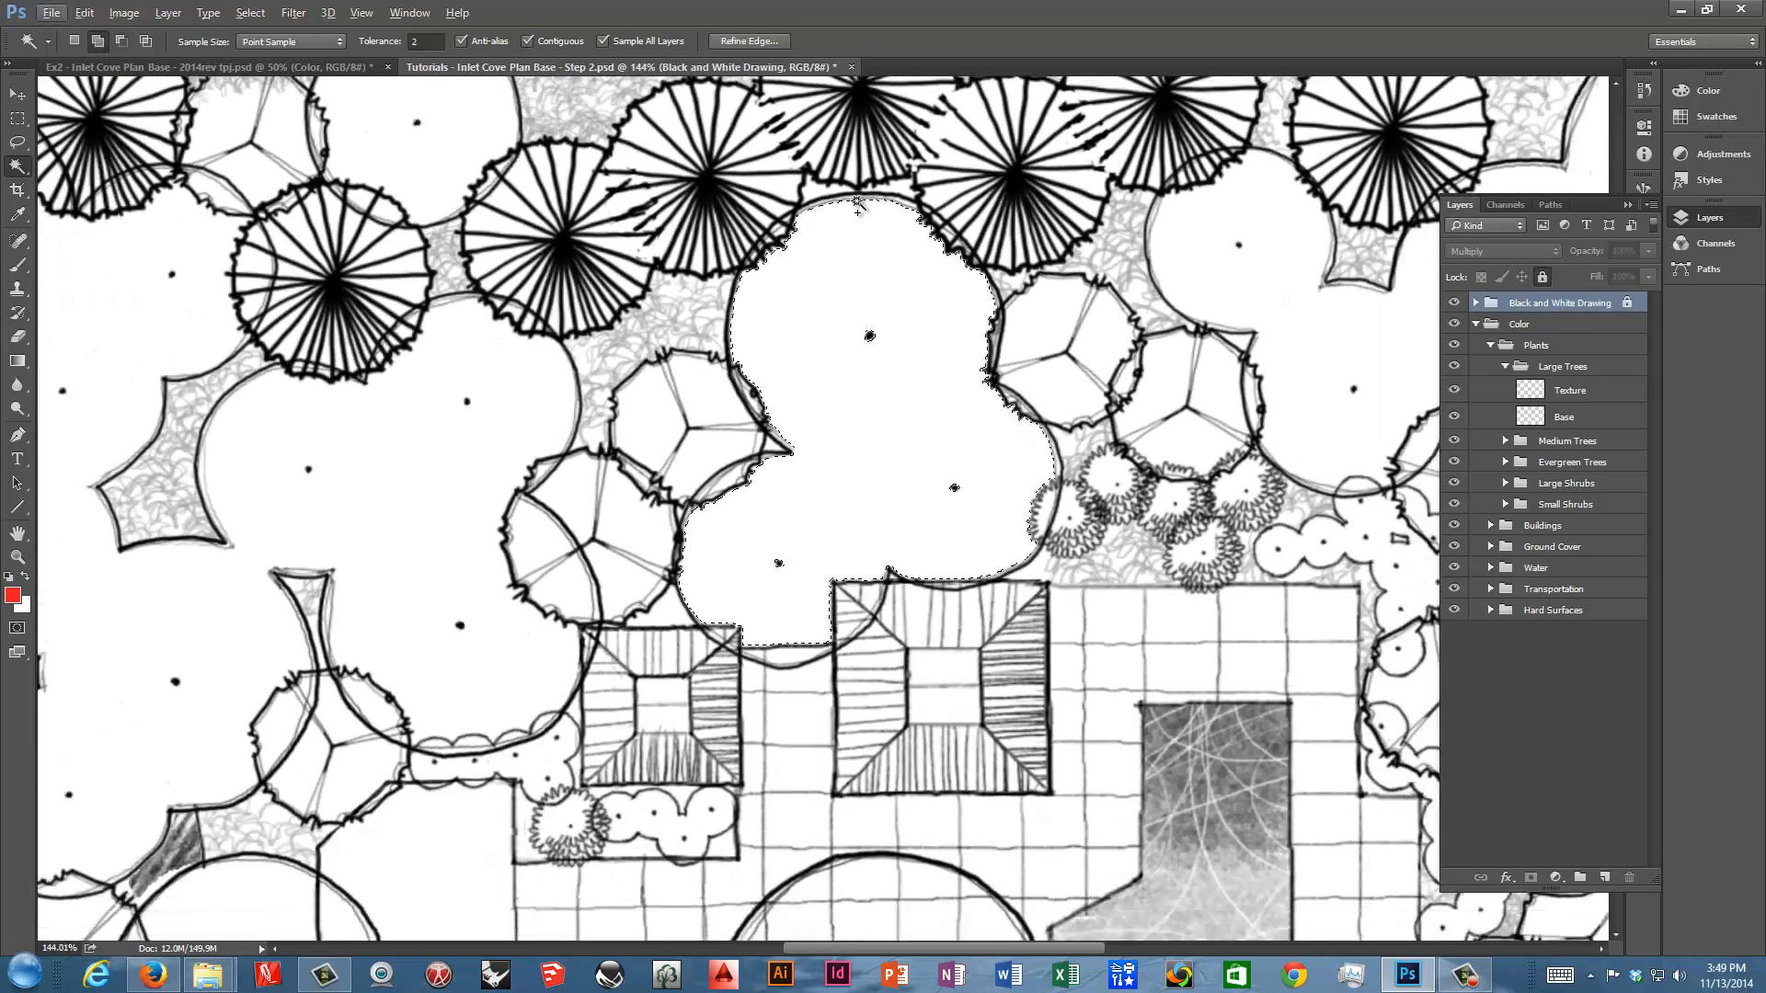
pyautogui.scroll(-5, 853, 209)
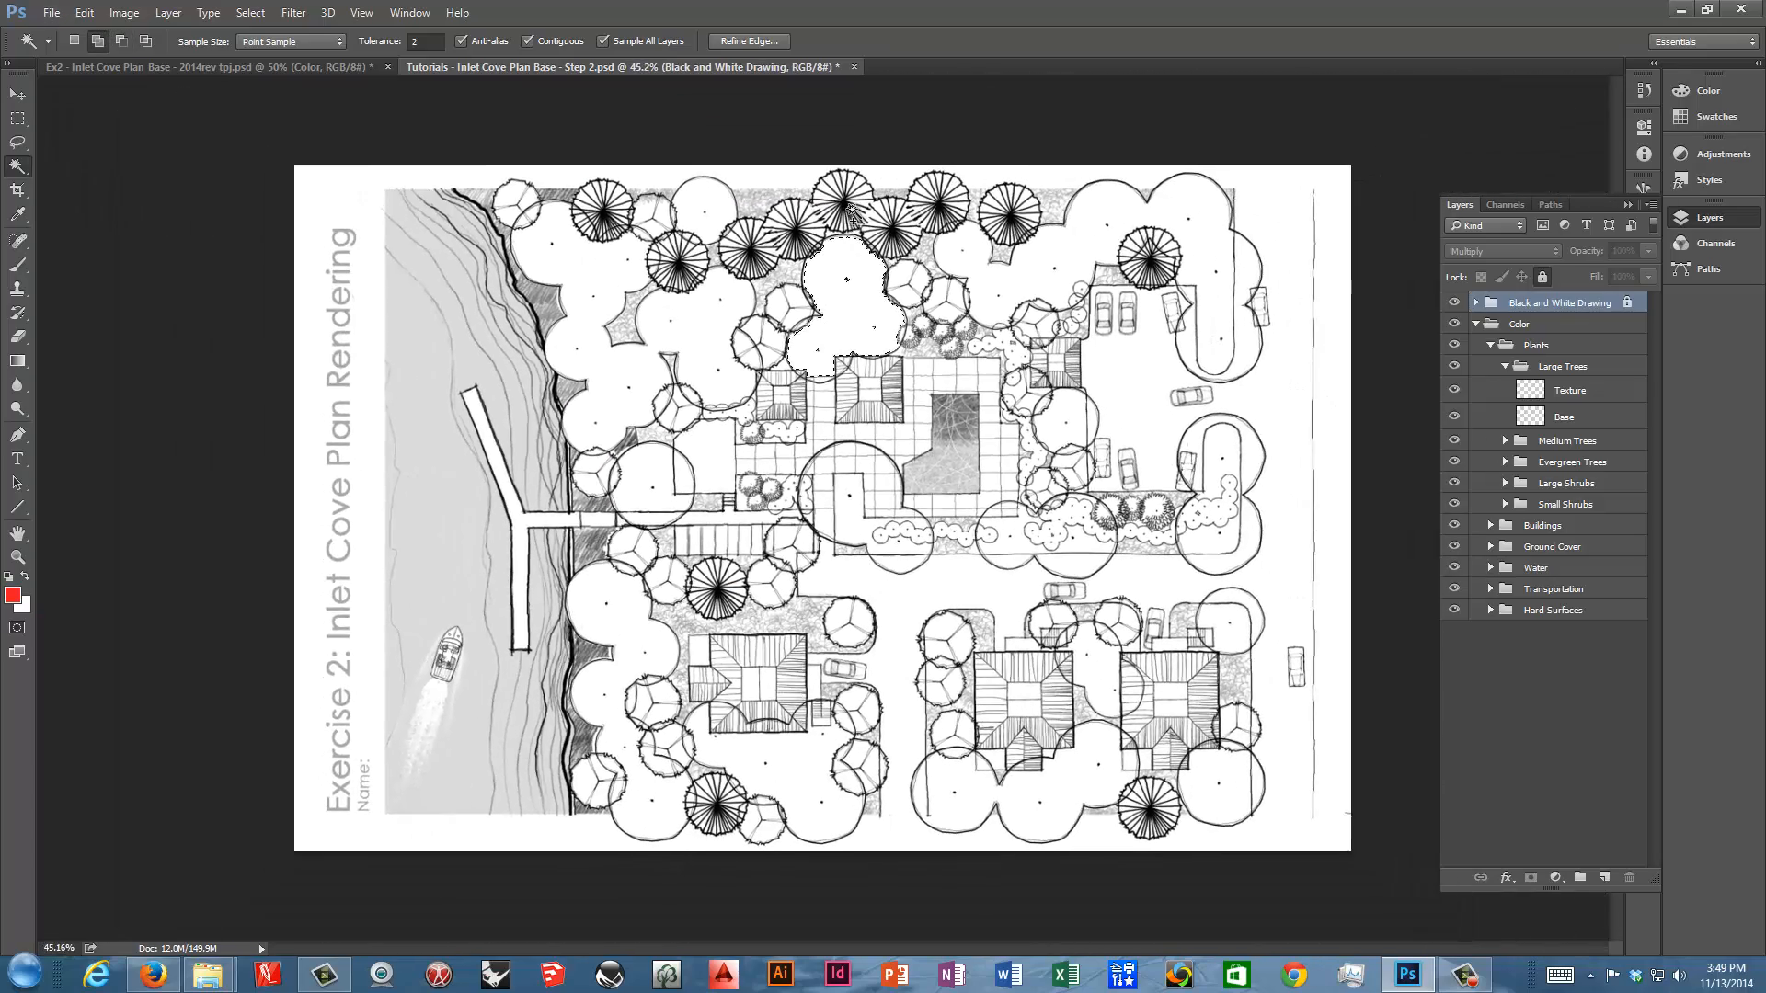
pyautogui.scroll(2, 853, 212)
pyautogui.scroll(1, 853, 212)
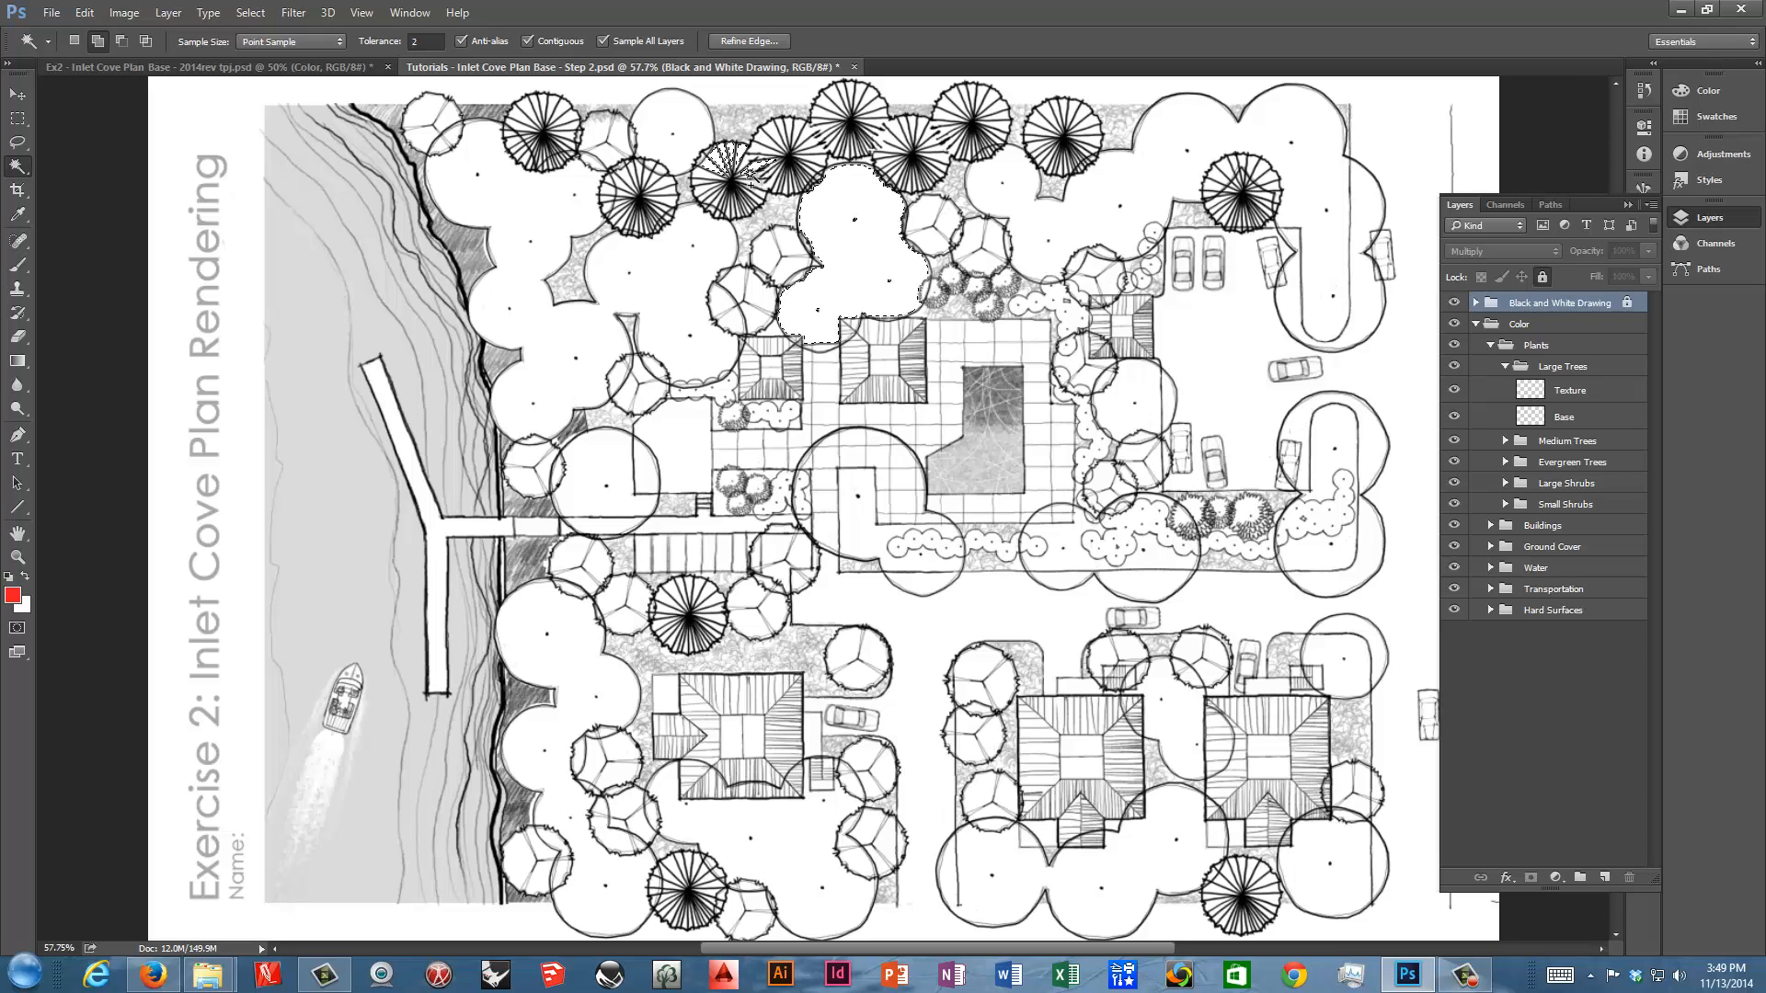
# Activate the Large Trees layer in the Plantings subgroup of Black and White Drawing and clear the current selection
pyautogui.click(1476, 324)
pyautogui.click(1476, 304)
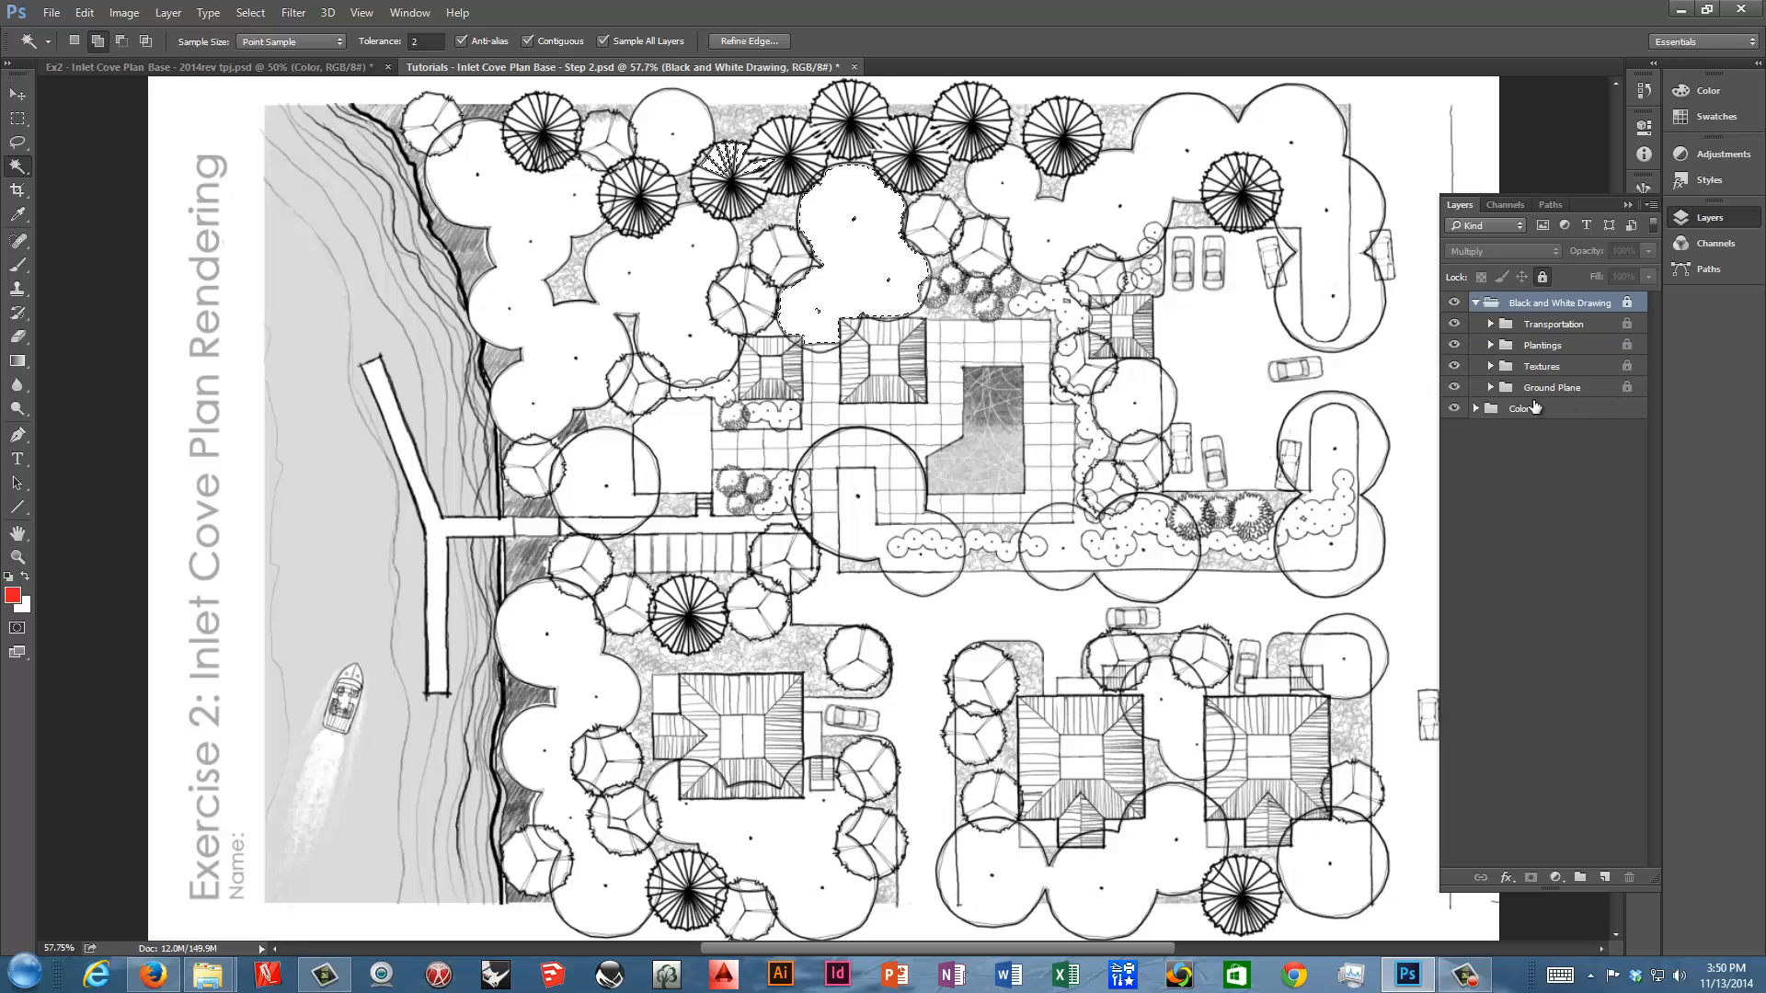
pyautogui.click(1490, 345)
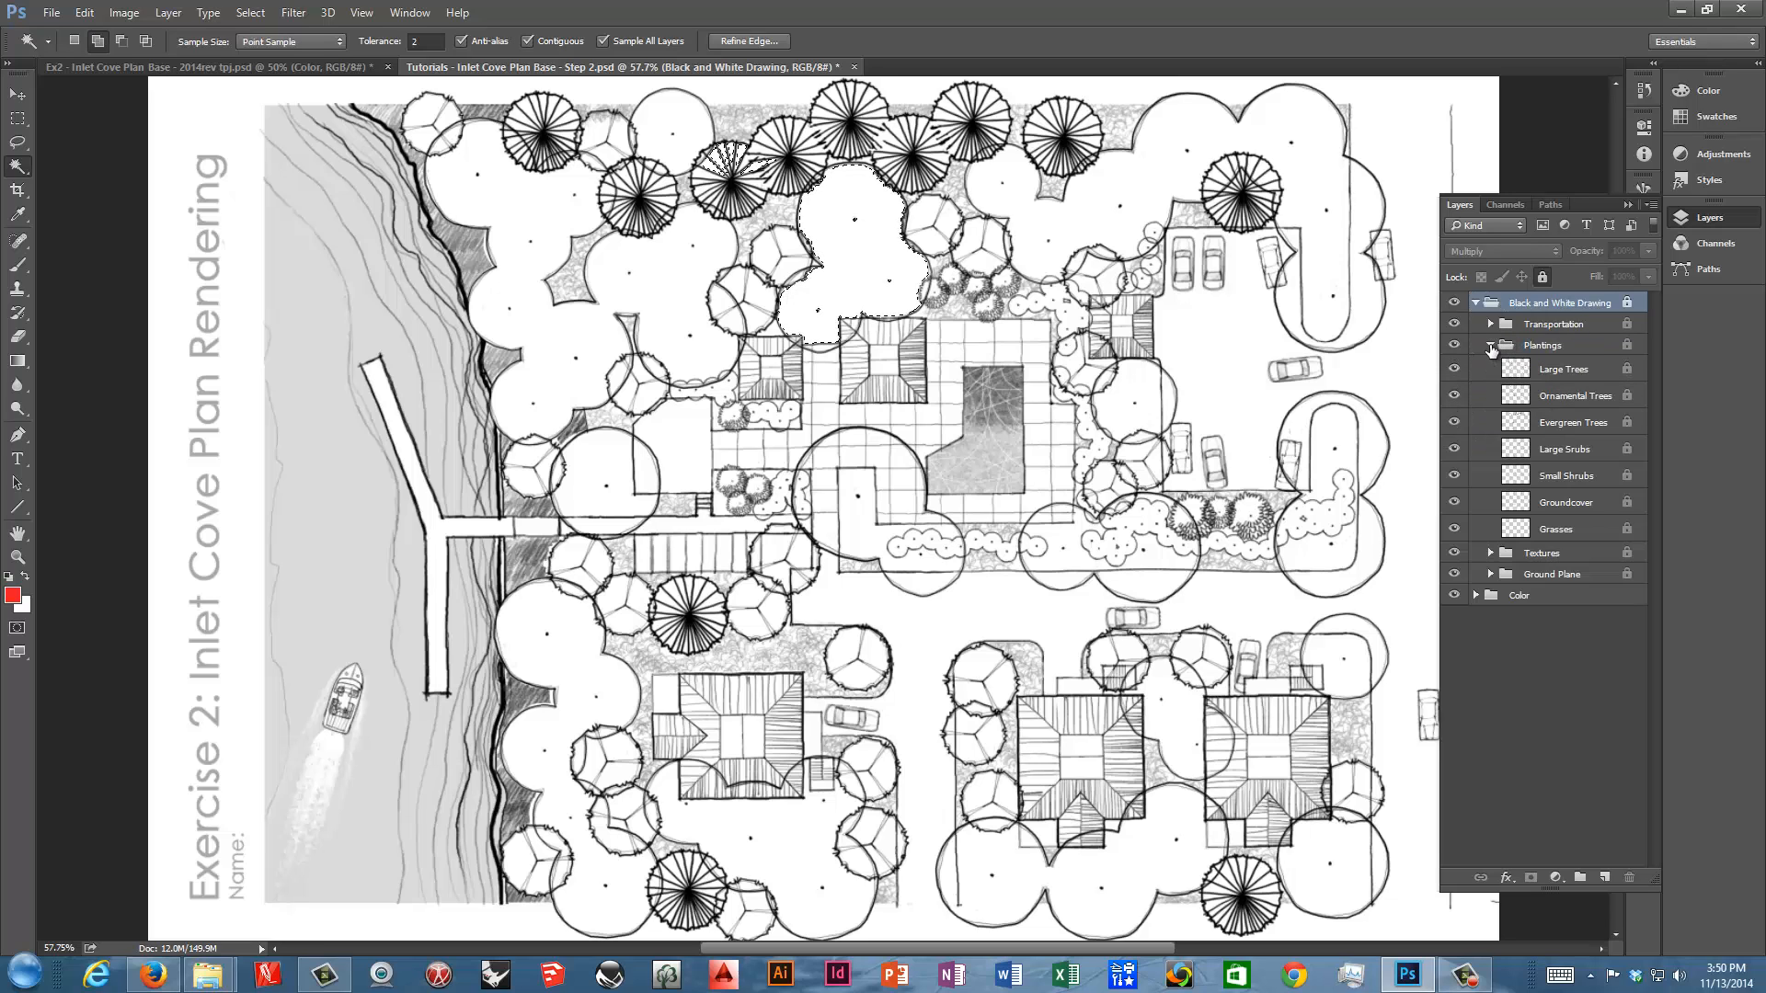
pyautogui.click(1525, 370)
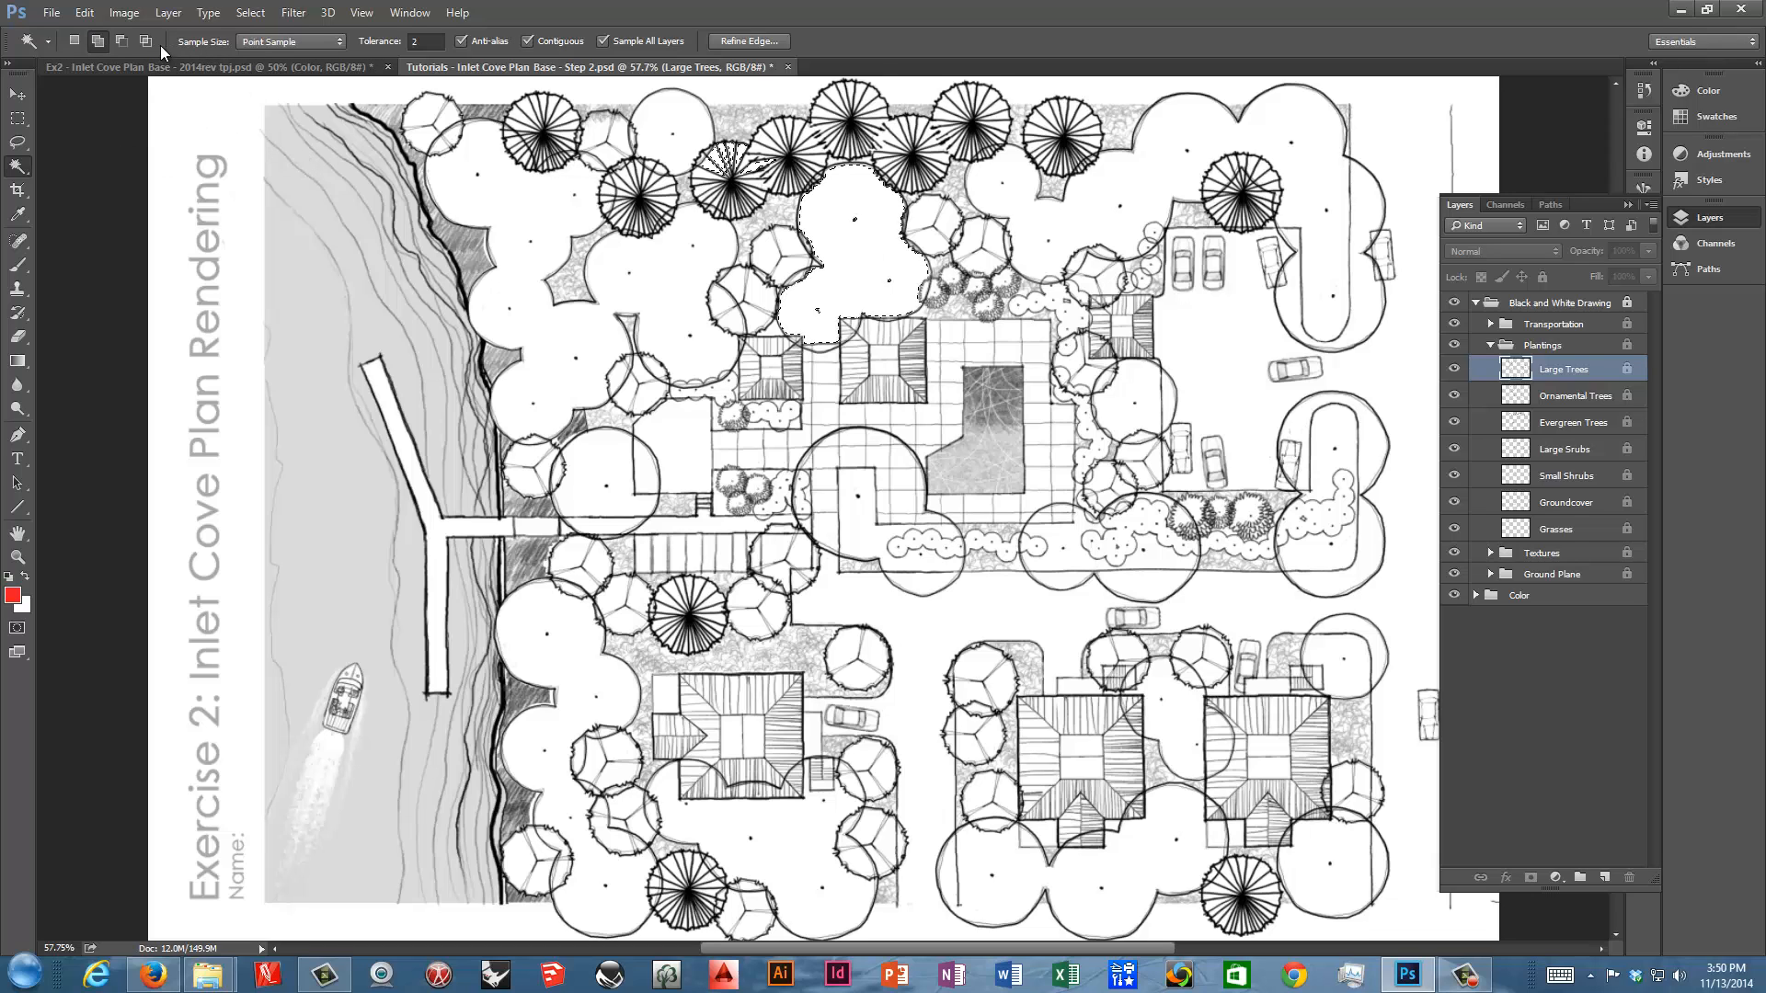
pyautogui.click(250, 11)
pyautogui.click(260, 52)
# Select the empty area around the large trees using the Magic Wand with Sample All Layers off, and check the selection in Quick Mask
pyautogui.click(429, 41)
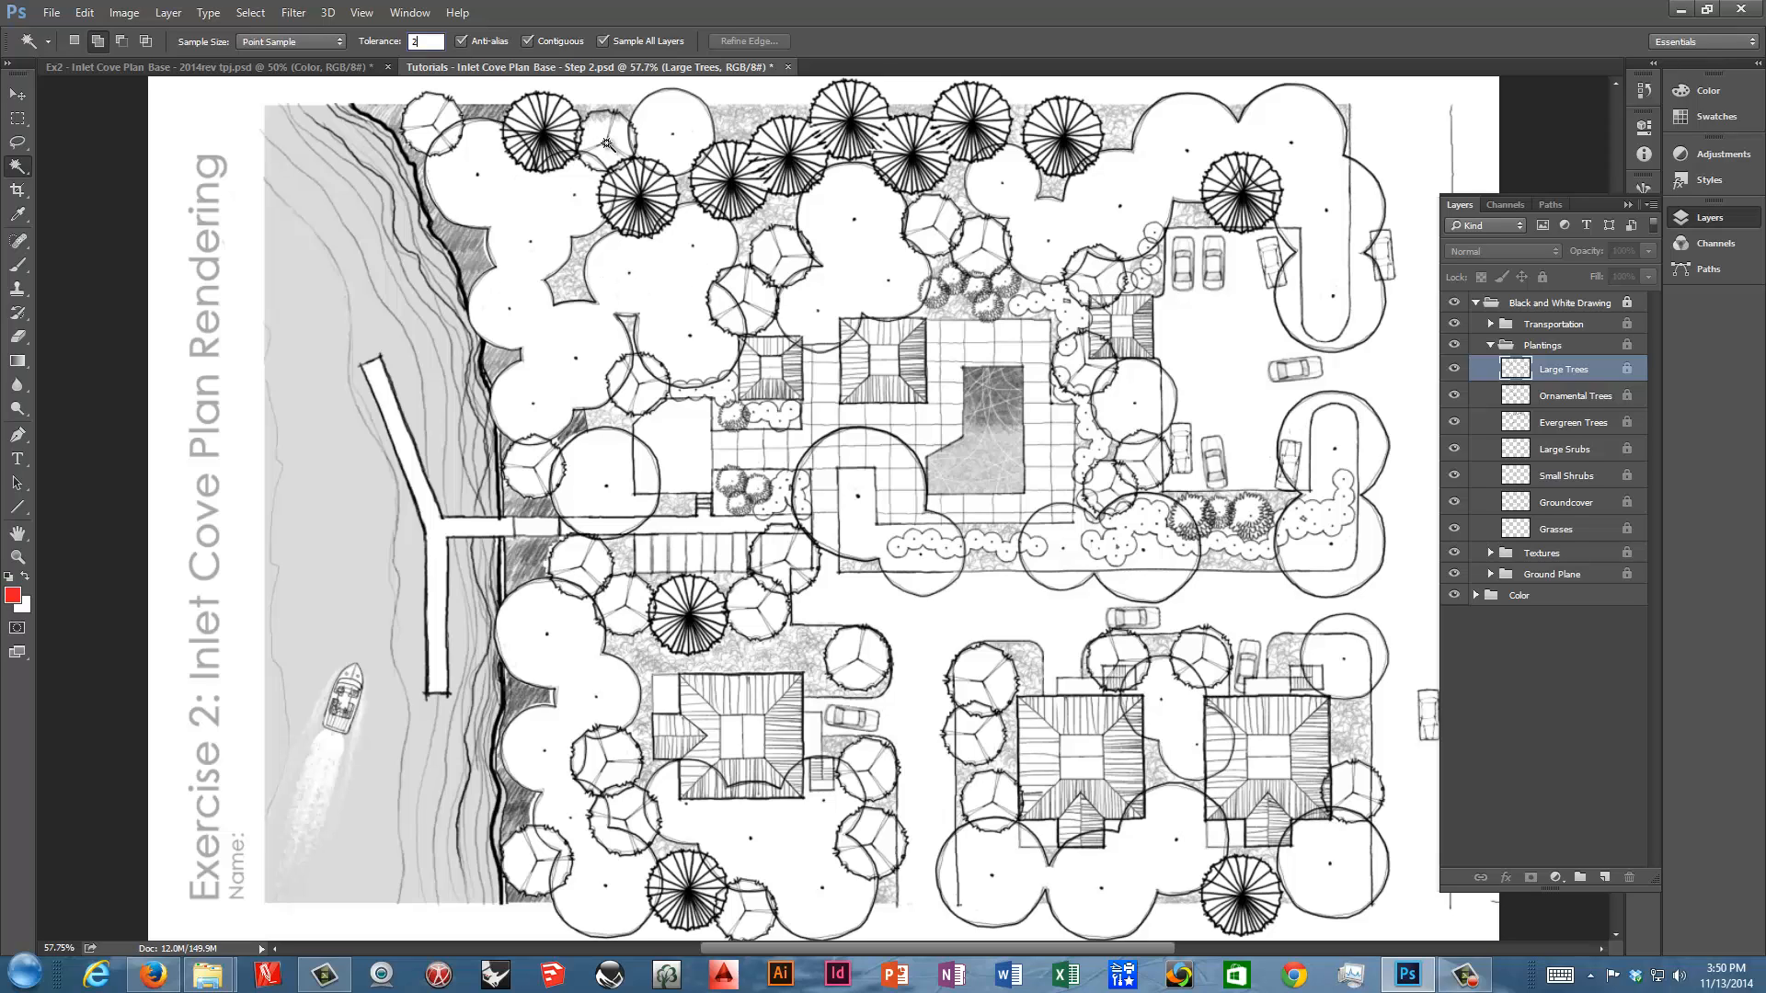
pyautogui.click(602, 41)
pyautogui.click(245, 228)
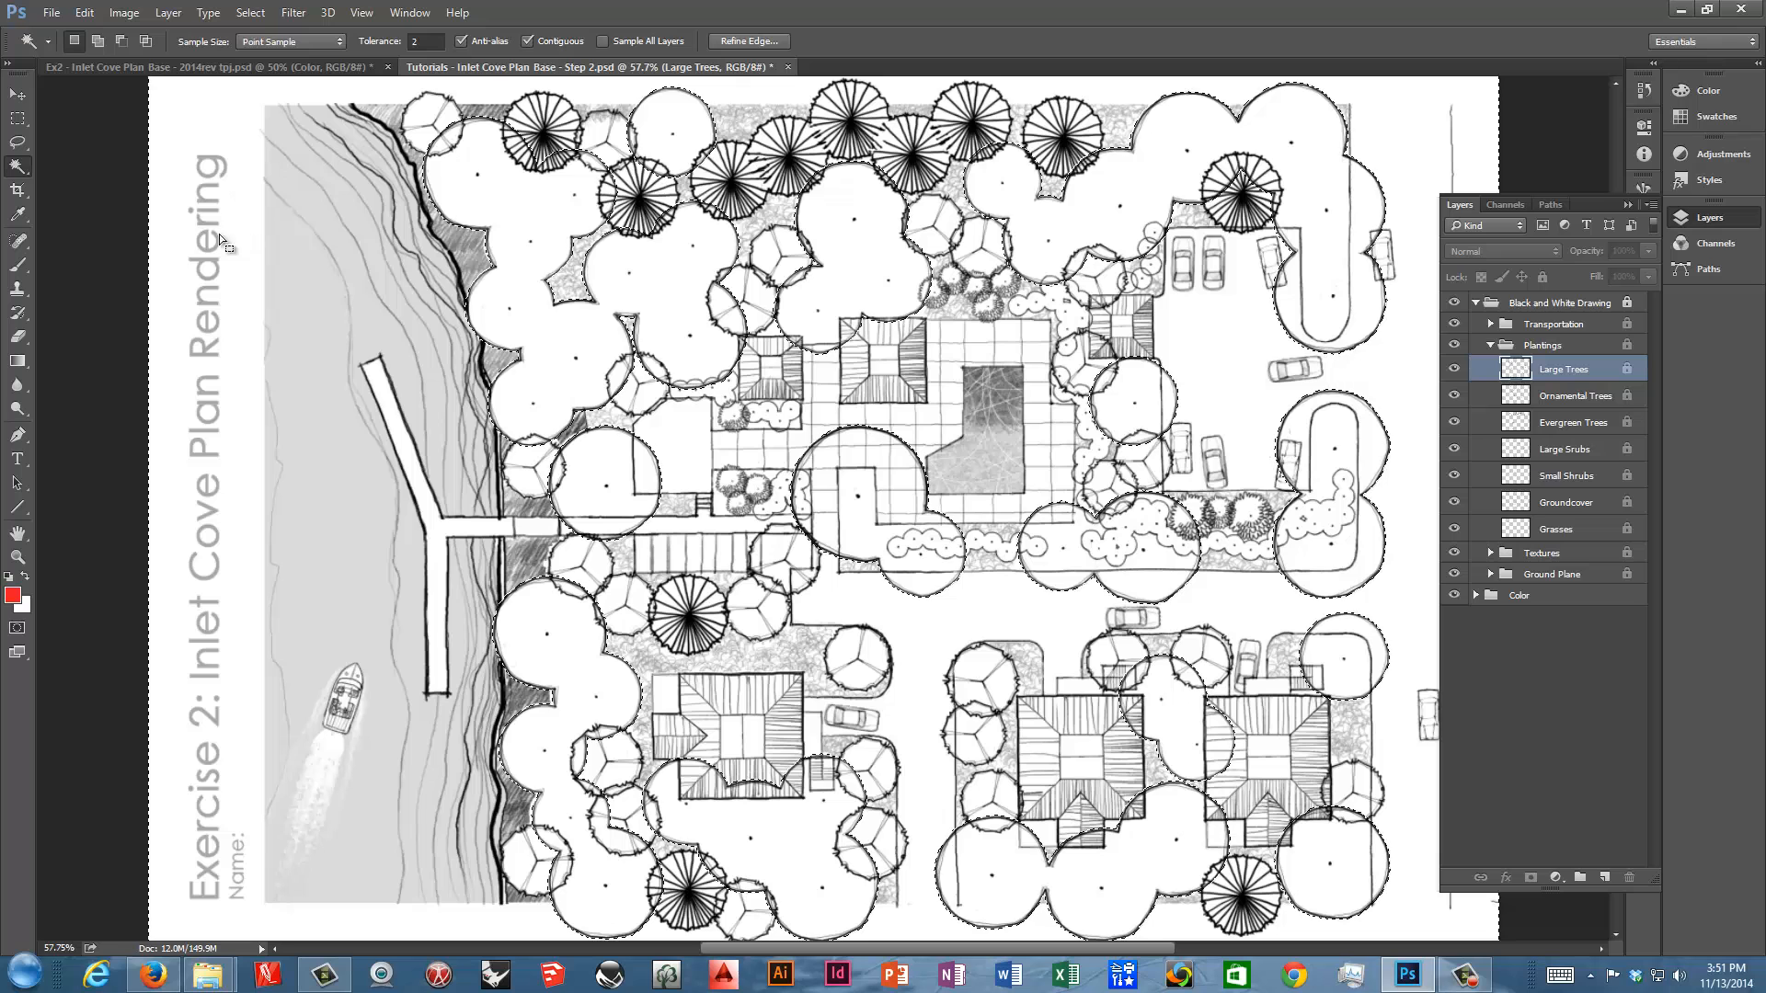
pyautogui.click(16, 628)
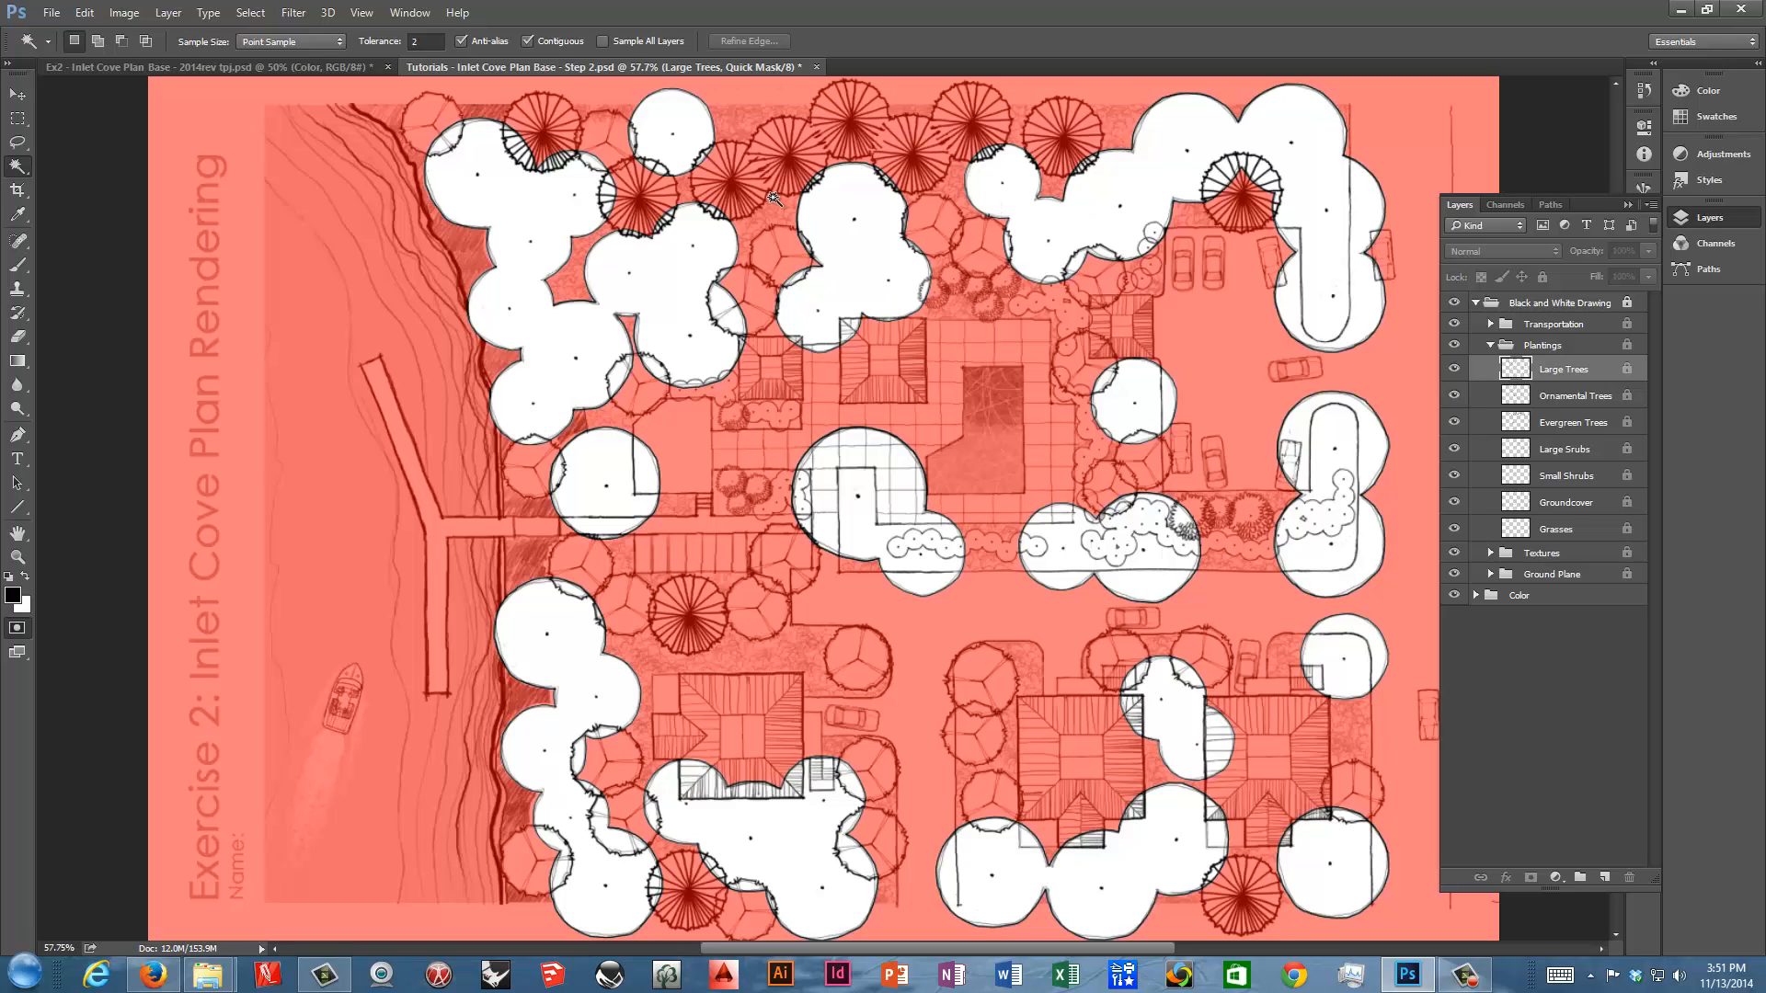
pyautogui.click(16, 628)
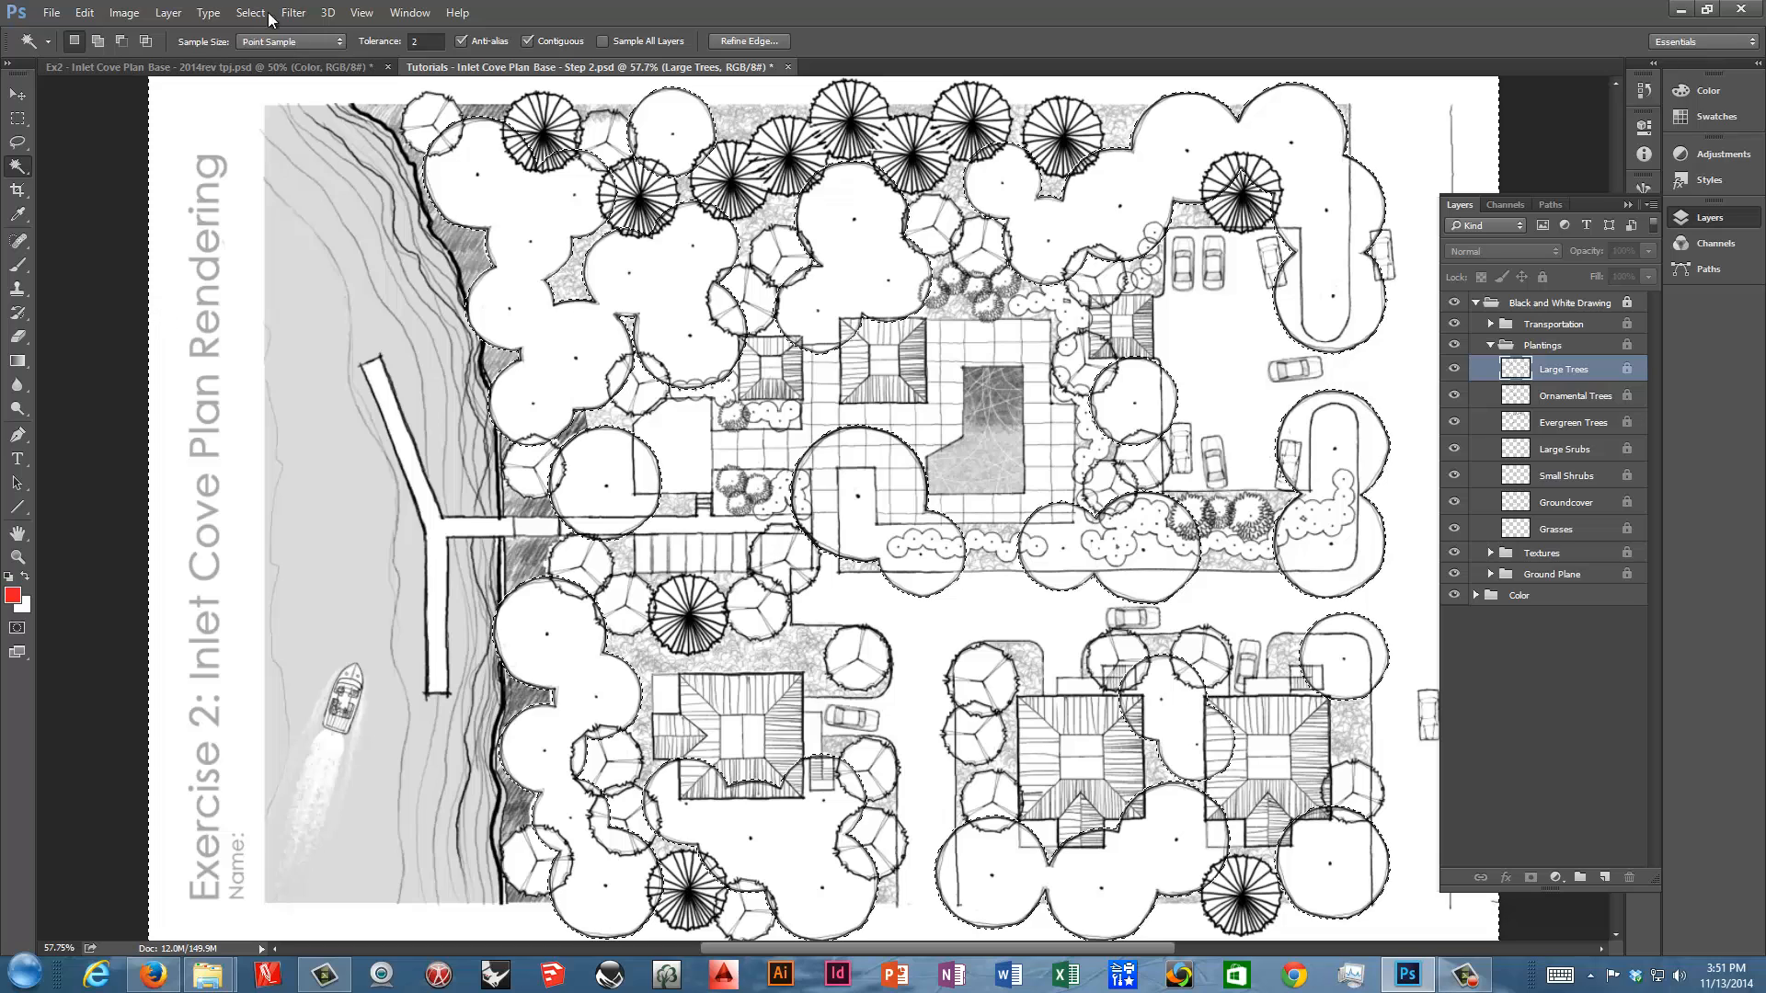
# Invert the selection so it covers the large tree canopies, and check it in Quick Mask
pyautogui.click(262, 14)
pyautogui.click(276, 85)
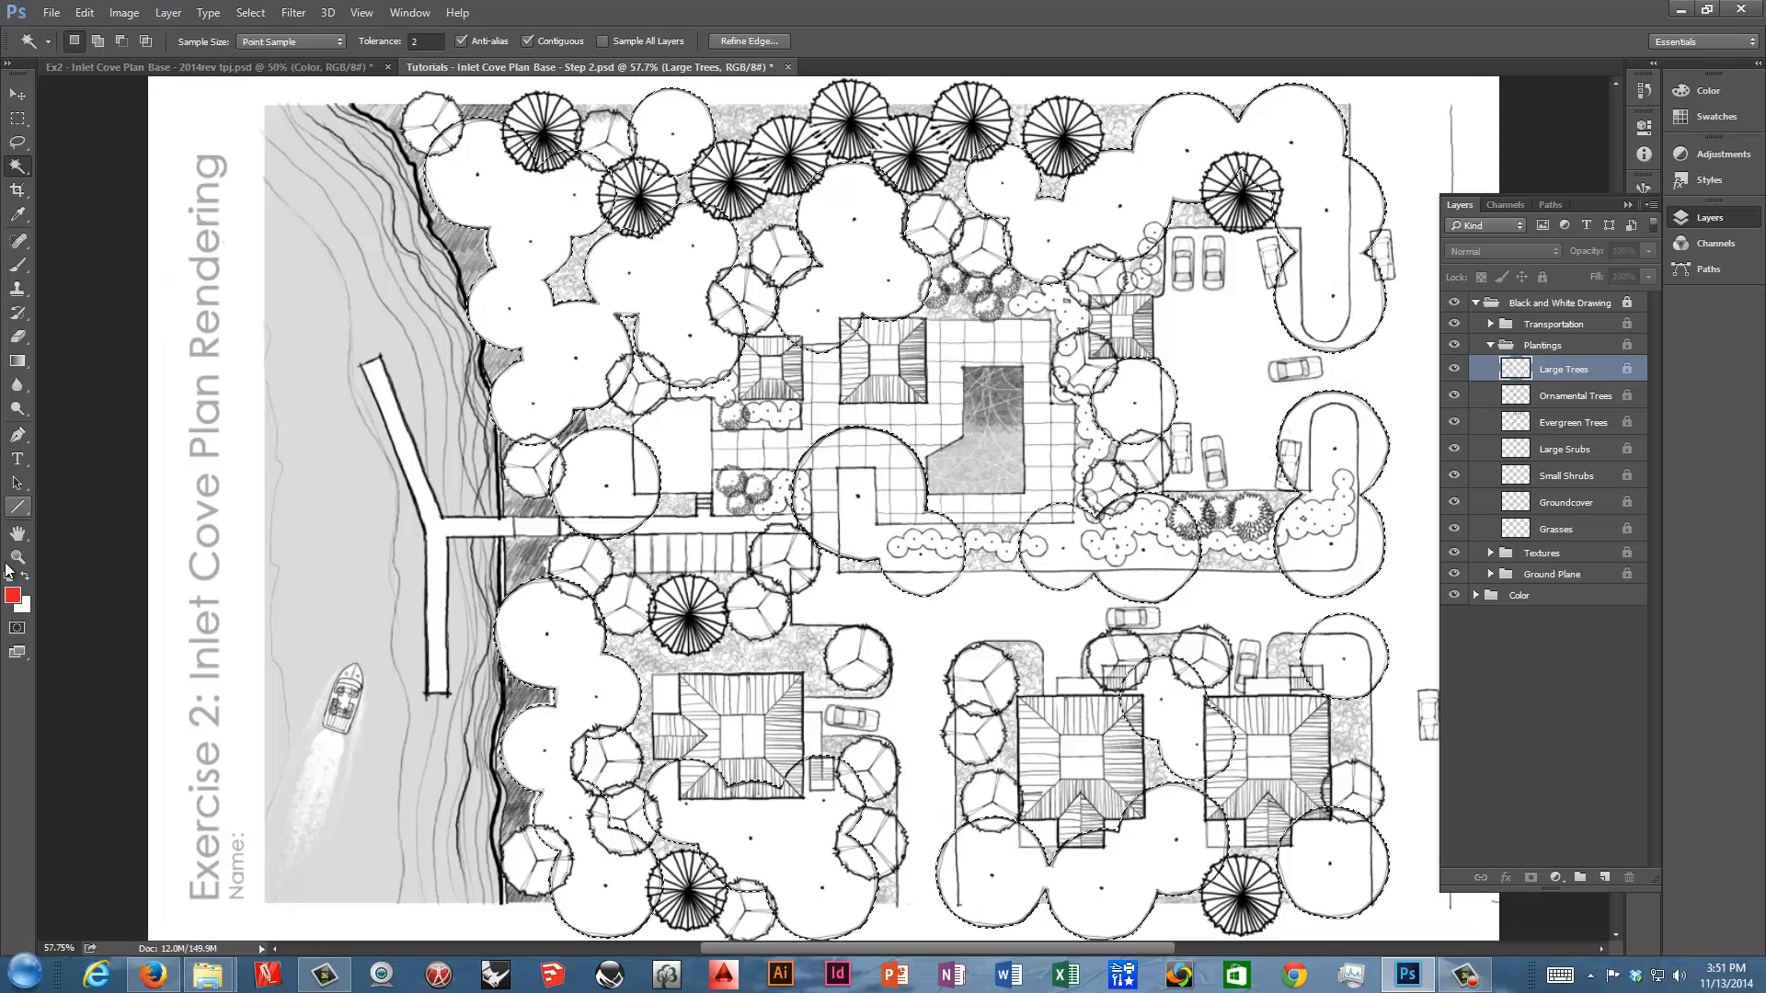
pyautogui.click(16, 628)
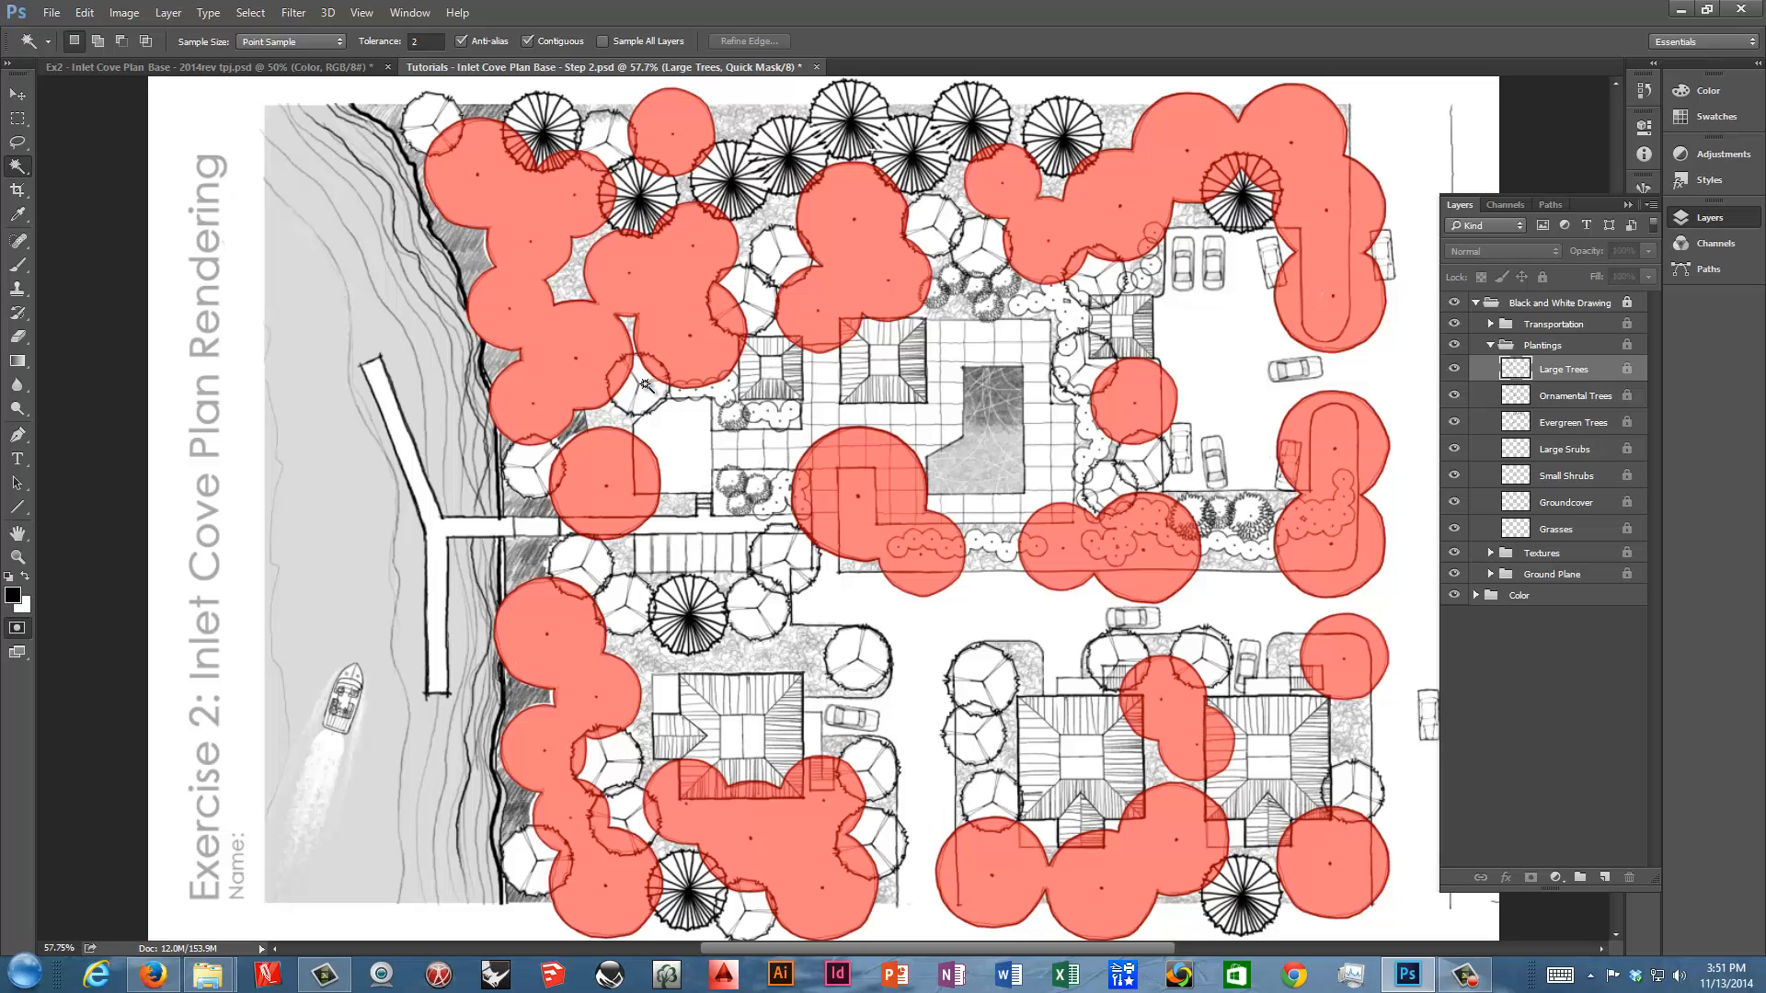
pyautogui.scroll(-1, 646, 385)
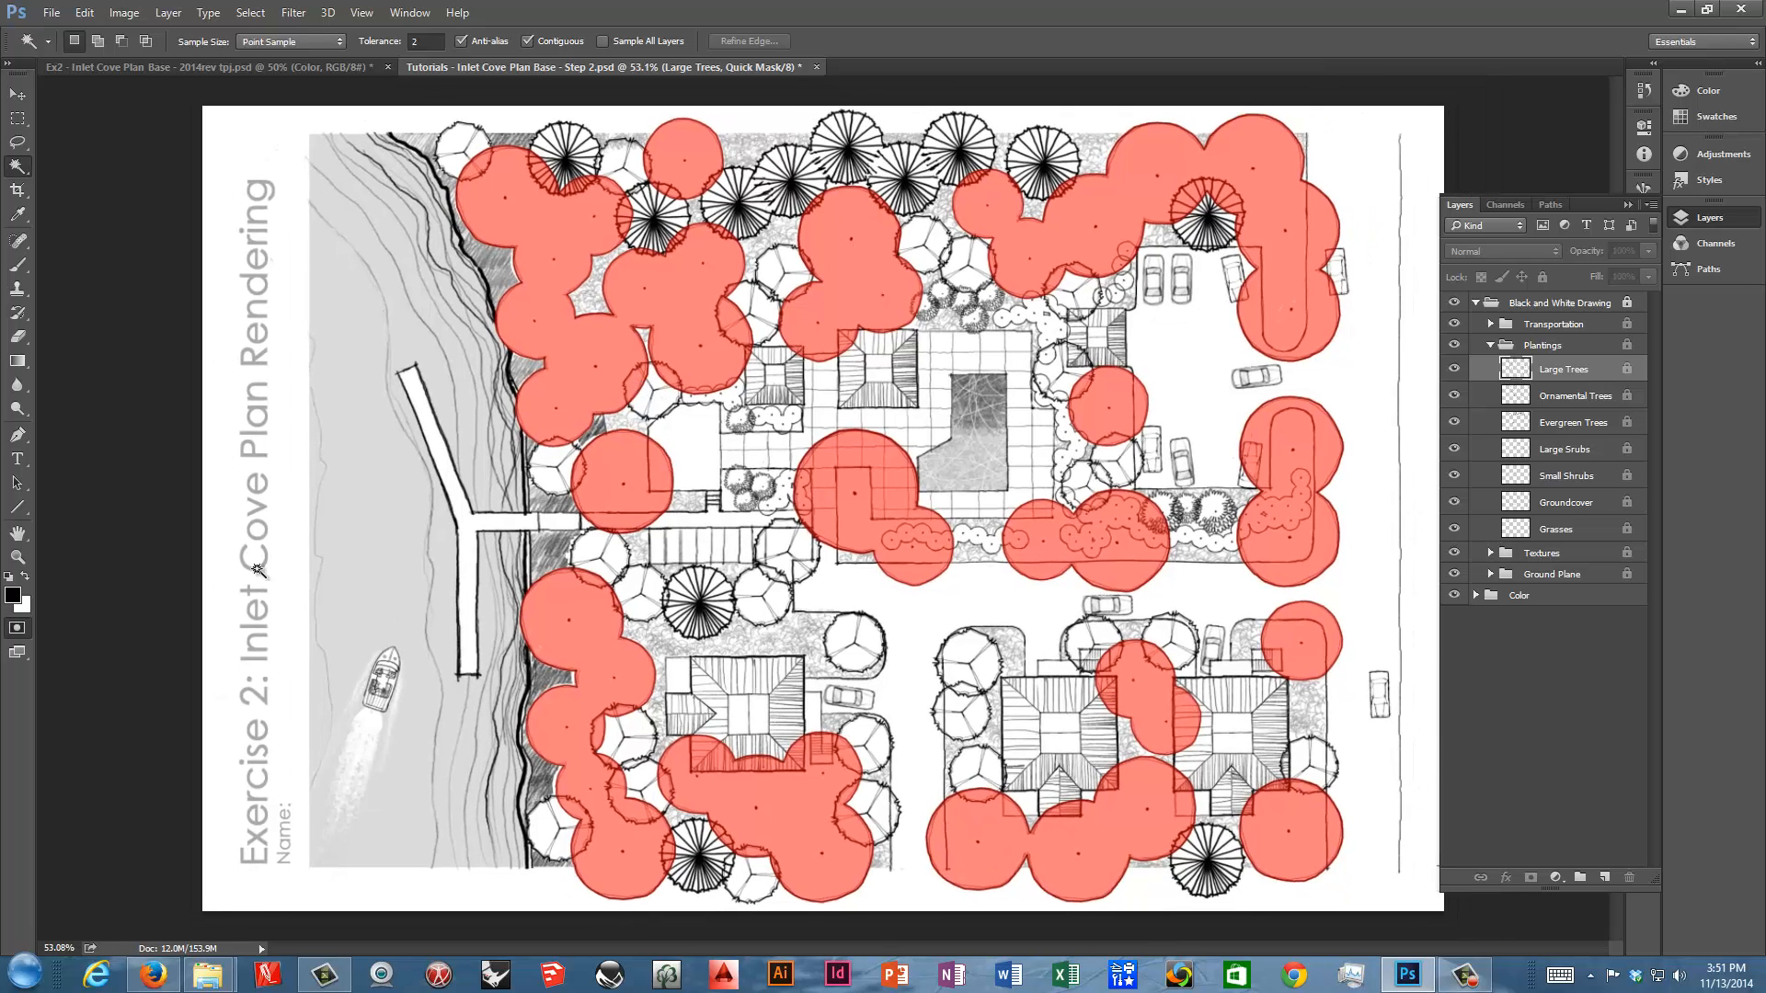
pyautogui.click(17, 628)
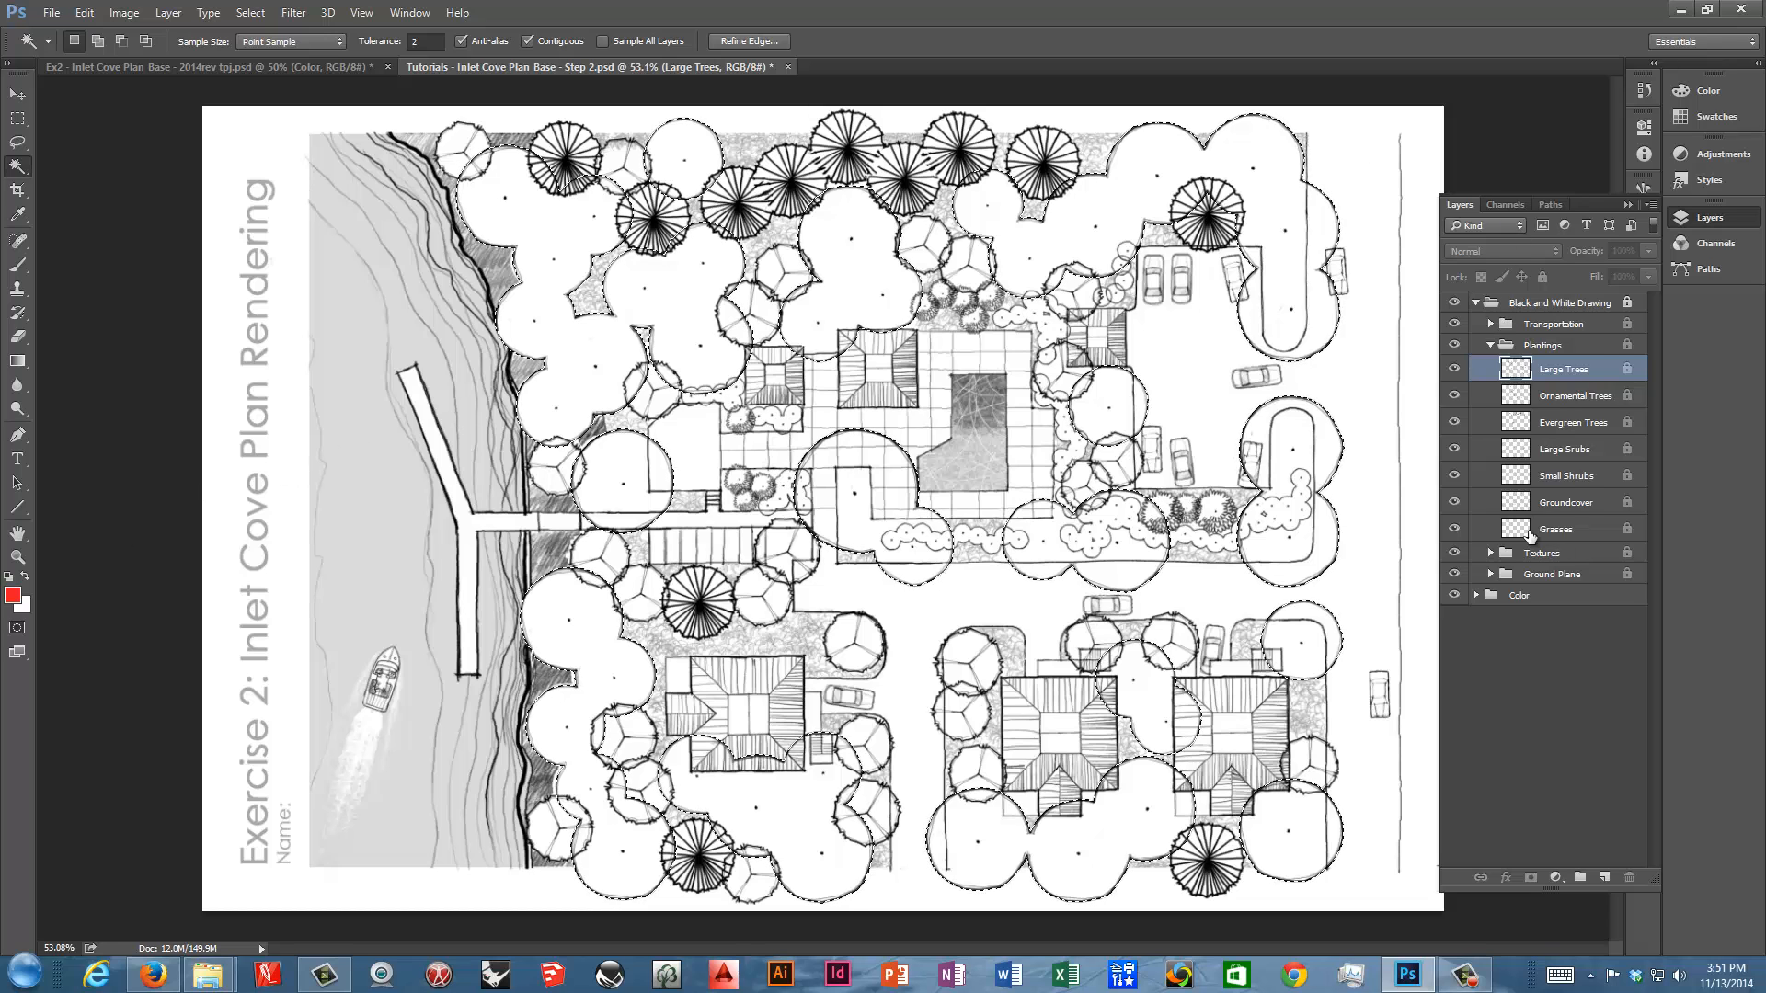
# Collapse the Black and White Drawing group and activate the Base layer under Color > Plants > Large Trees
pyautogui.click(1476, 303)
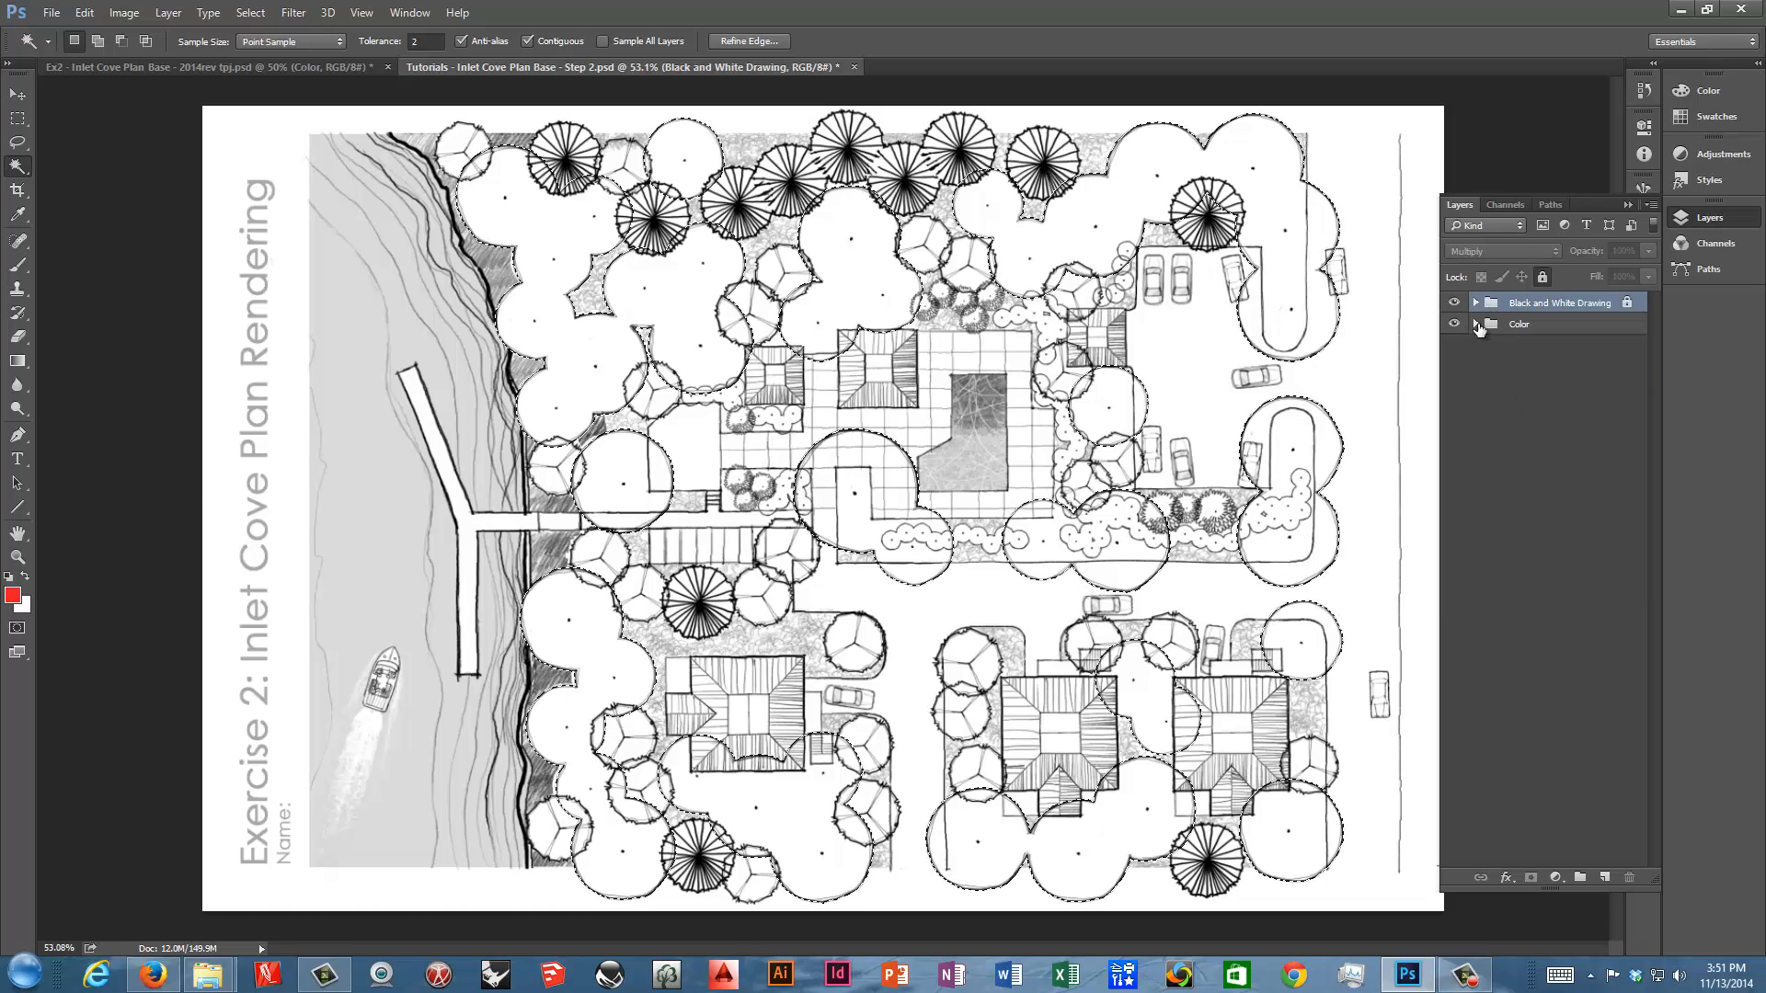
pyautogui.click(1475, 325)
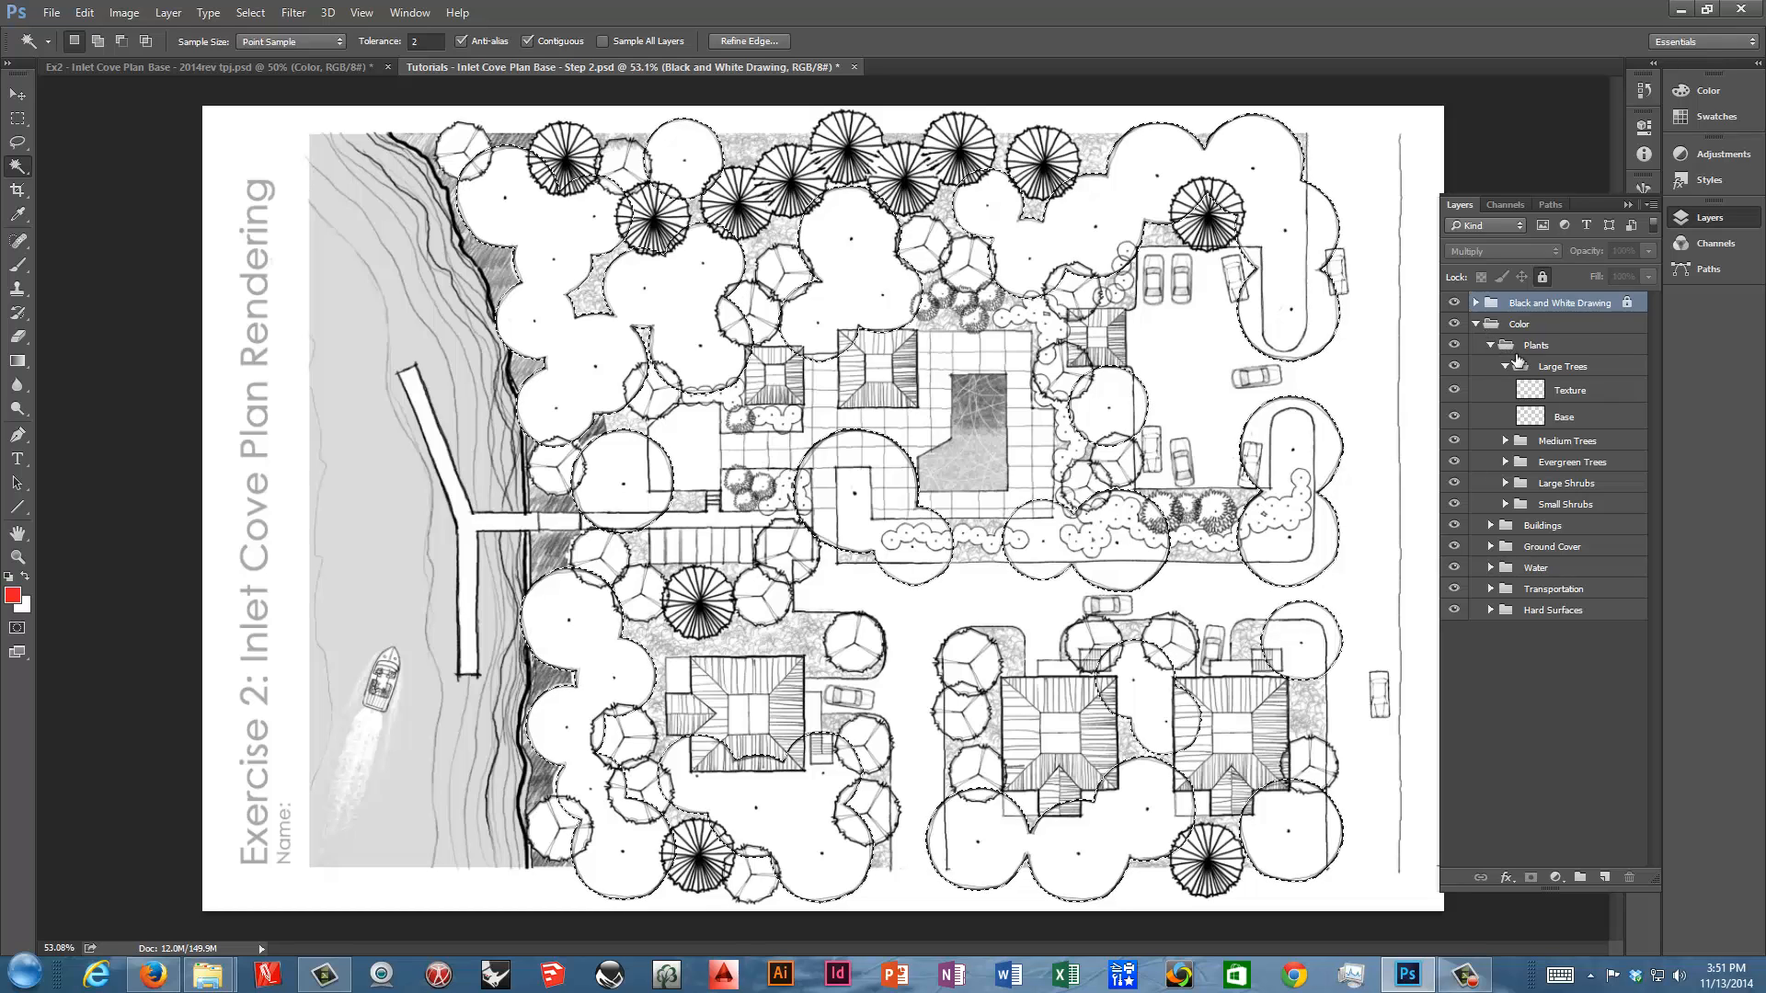
pyautogui.click(1545, 419)
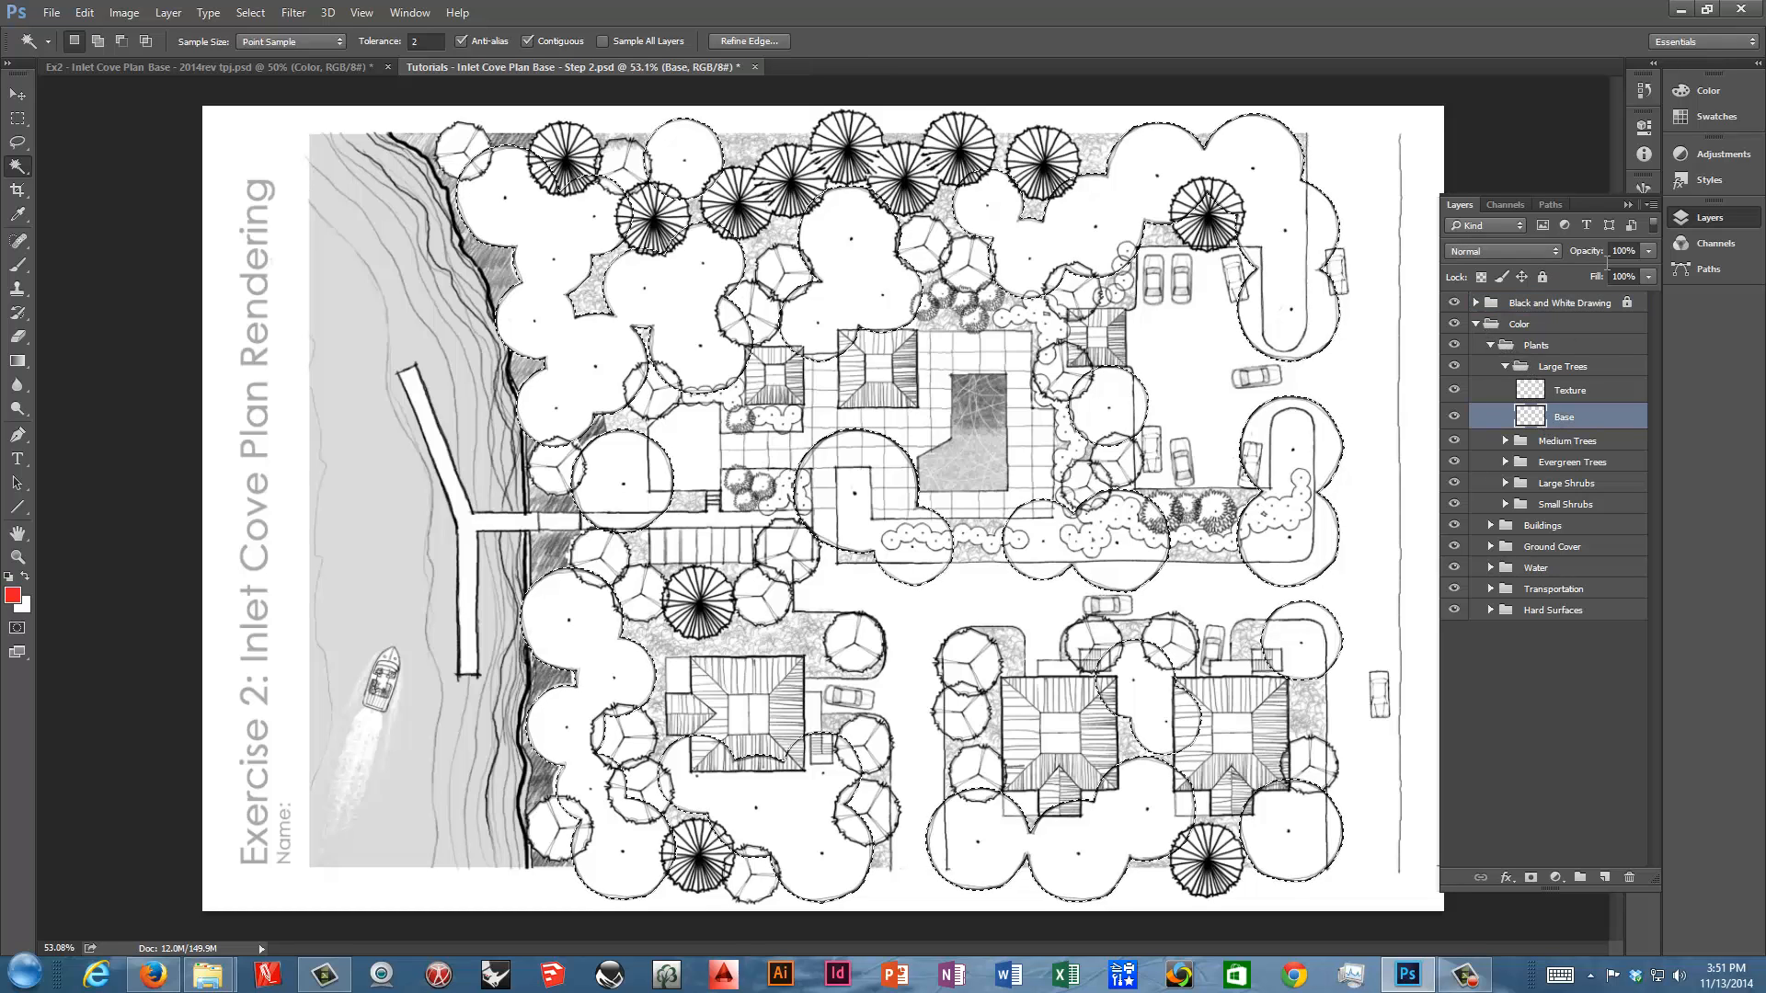
# Set the foreground color to a very light yellow-green, starting from a pastel green swatch and lightening it
pyautogui.click(1689, 119)
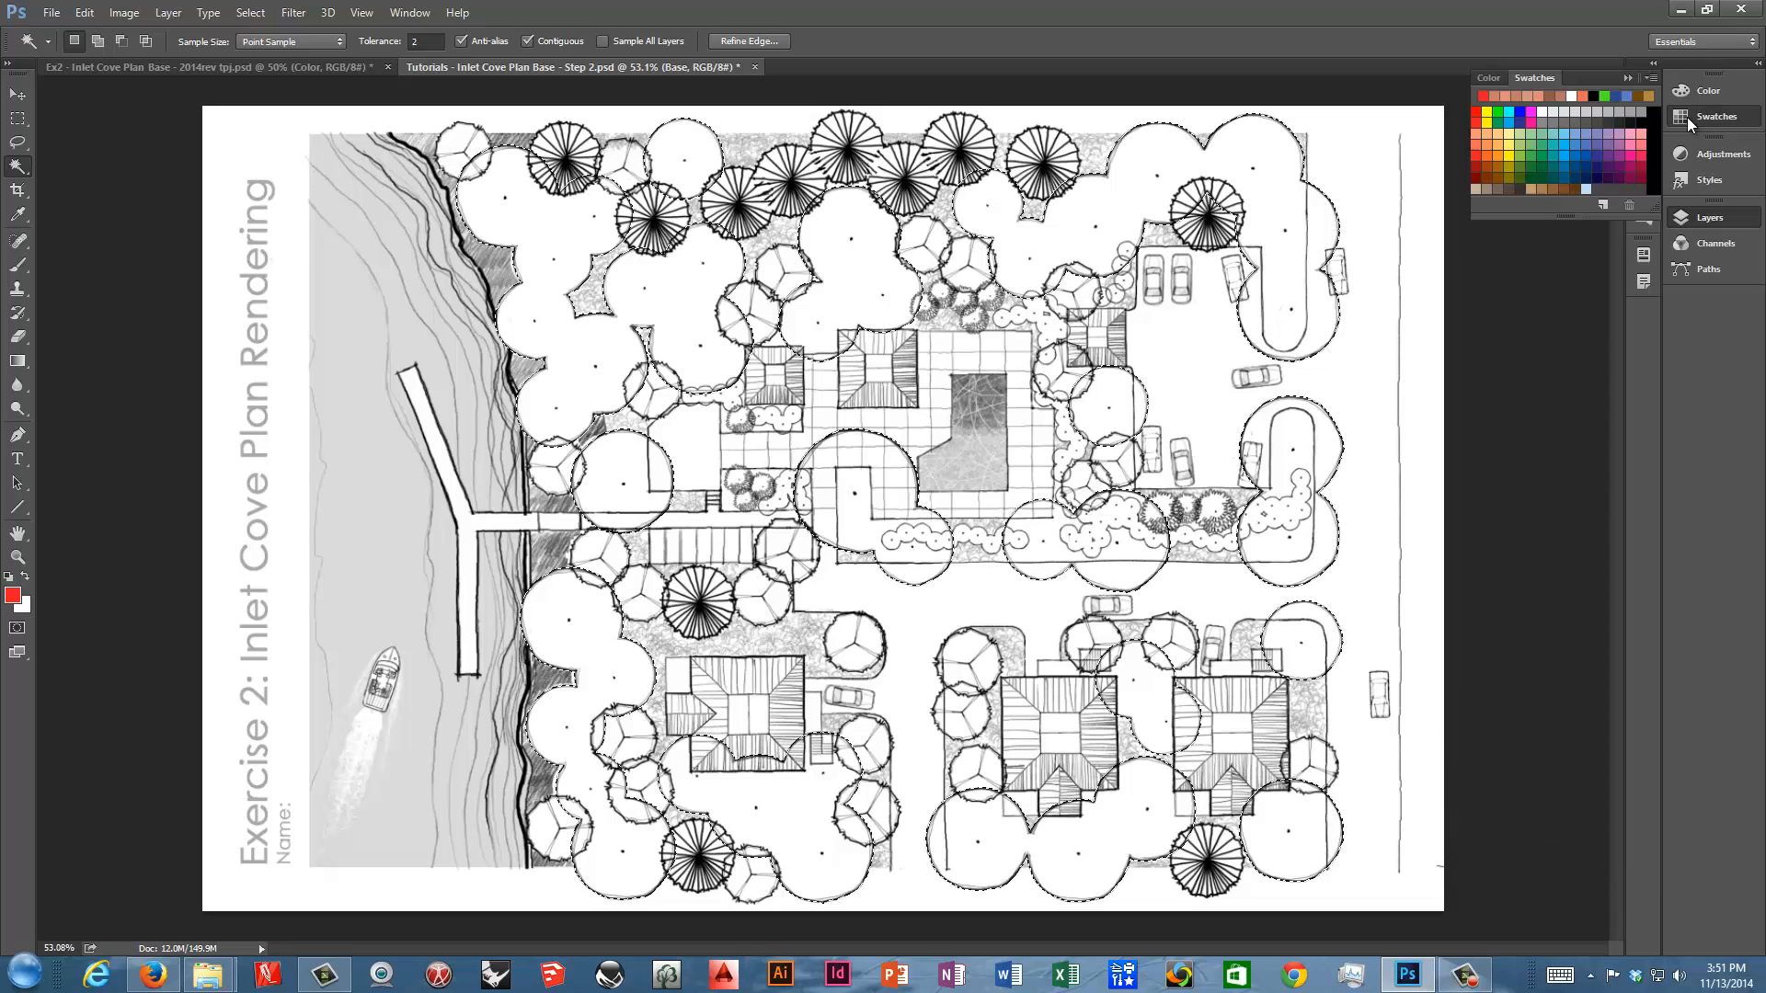
pyautogui.click(1515, 134)
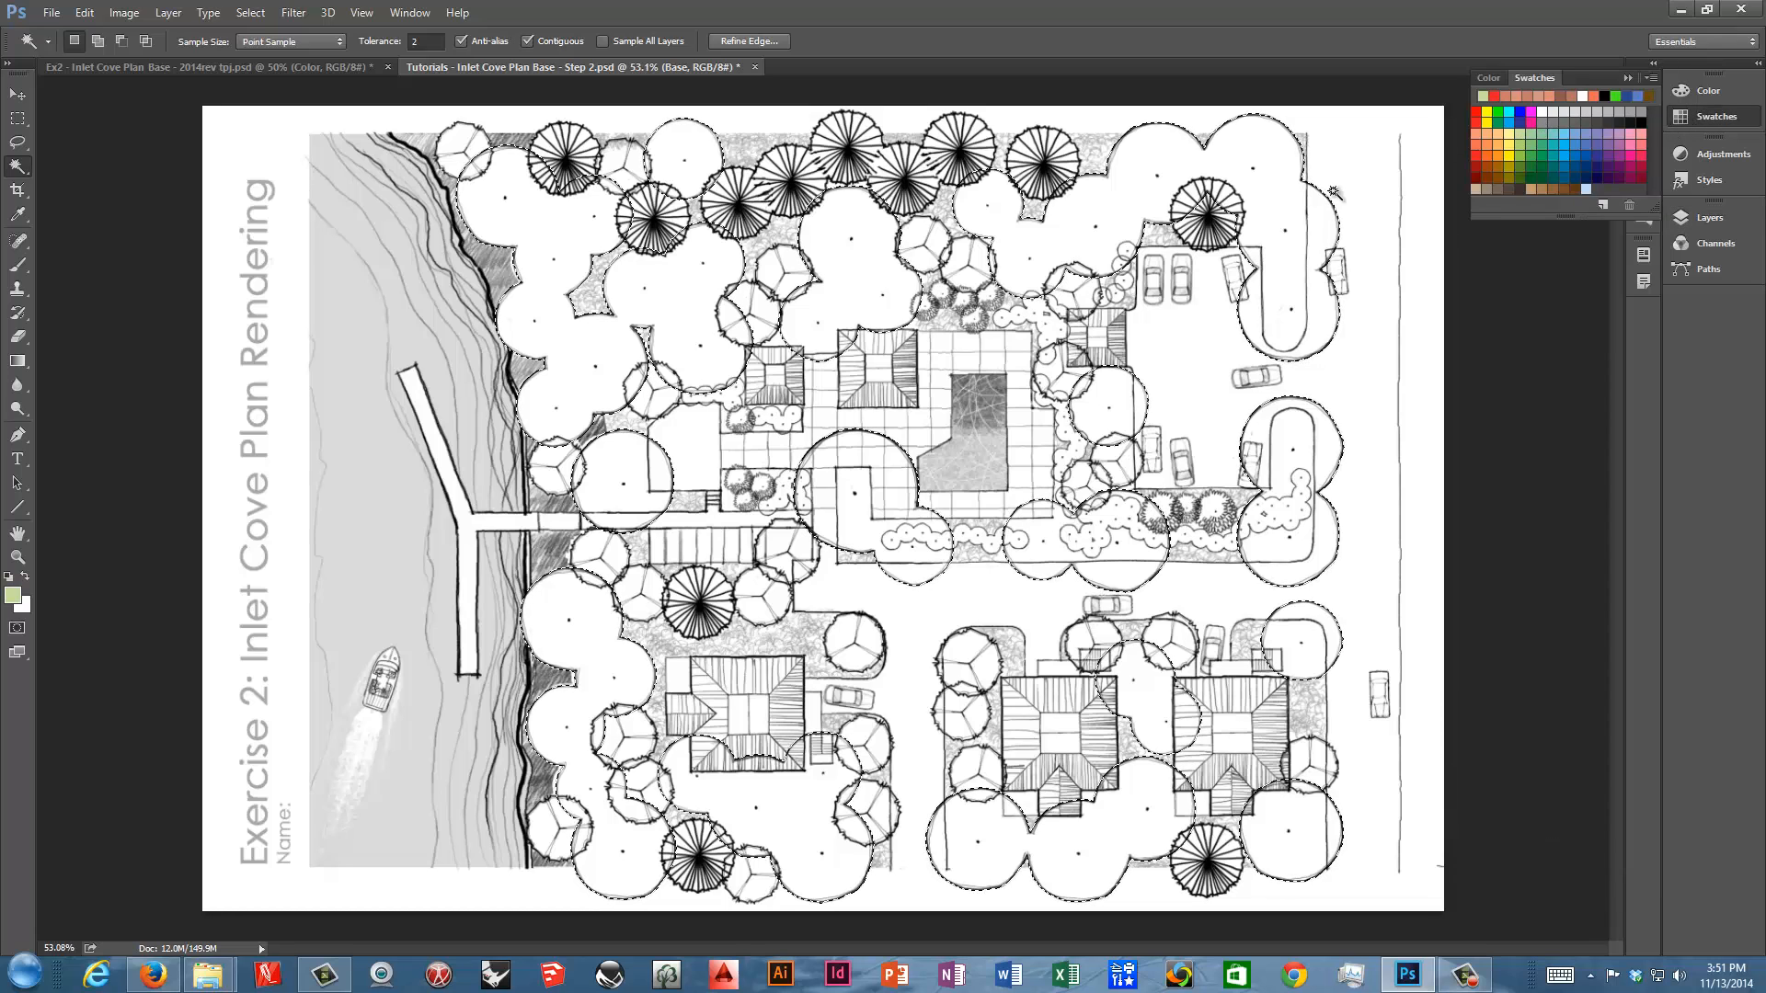
pyautogui.click(12, 595)
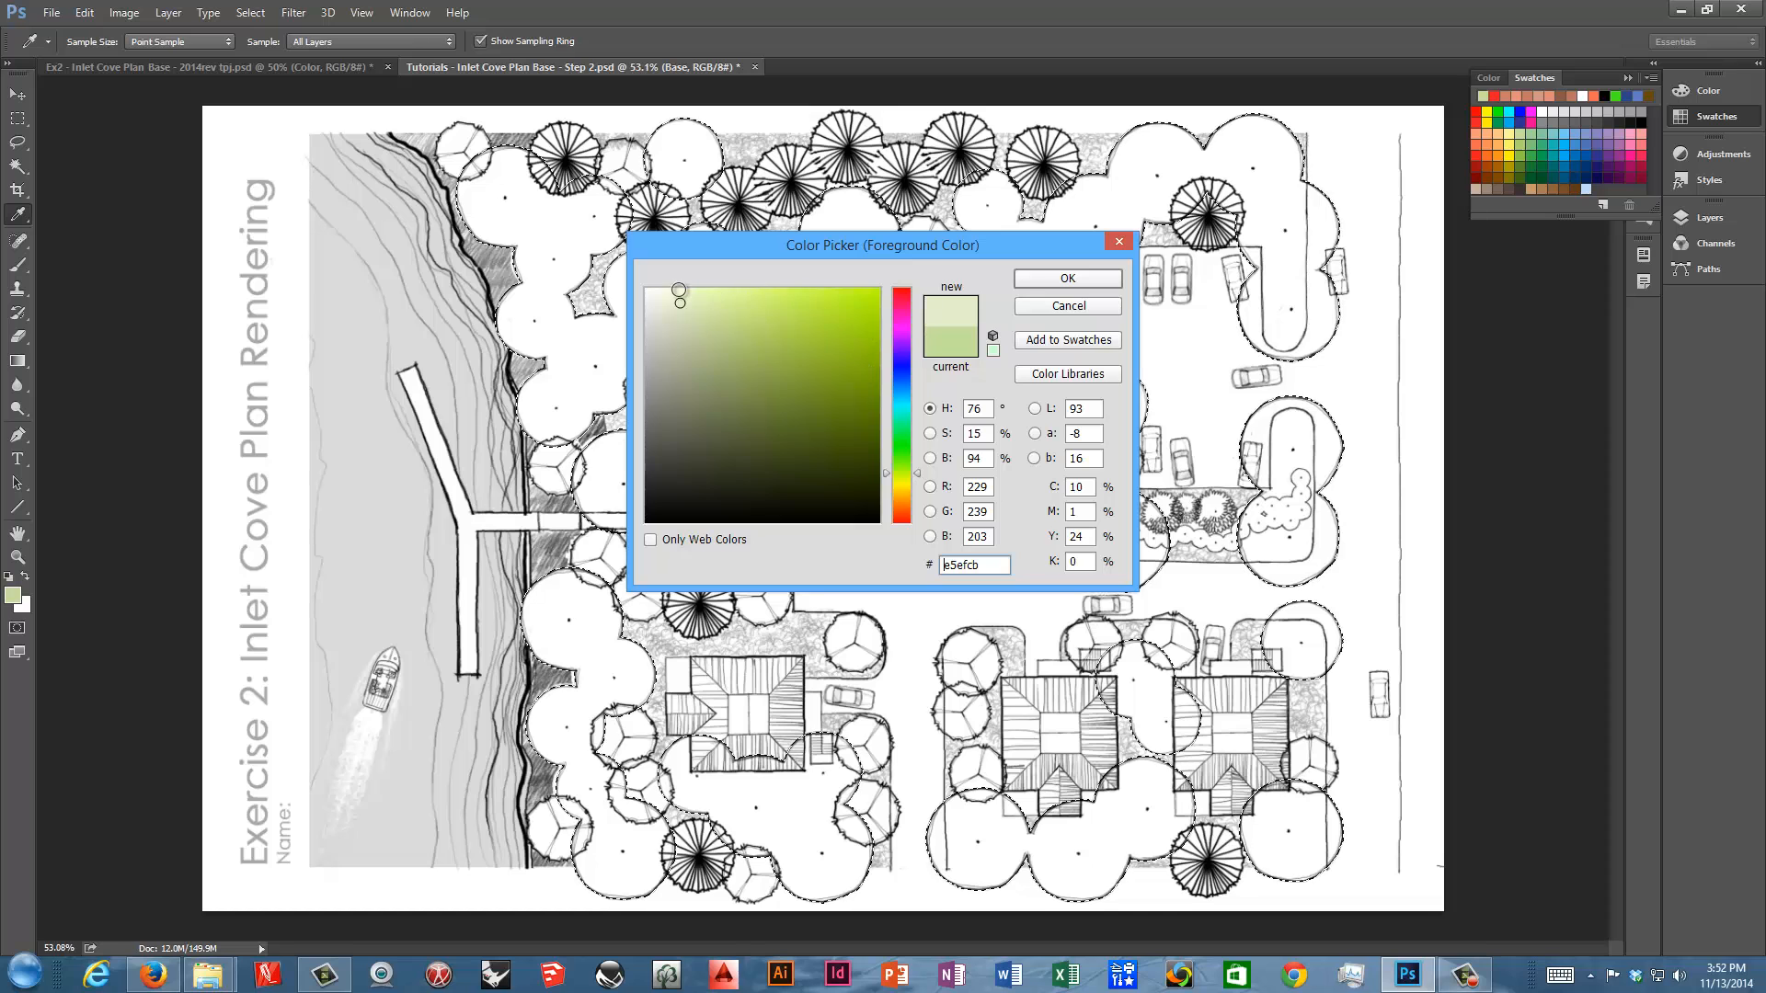
pyautogui.click(1043, 279)
# Fill the selected large tree canopies on the Base layer with the light yellow-green foreground color
pyautogui.press('w')
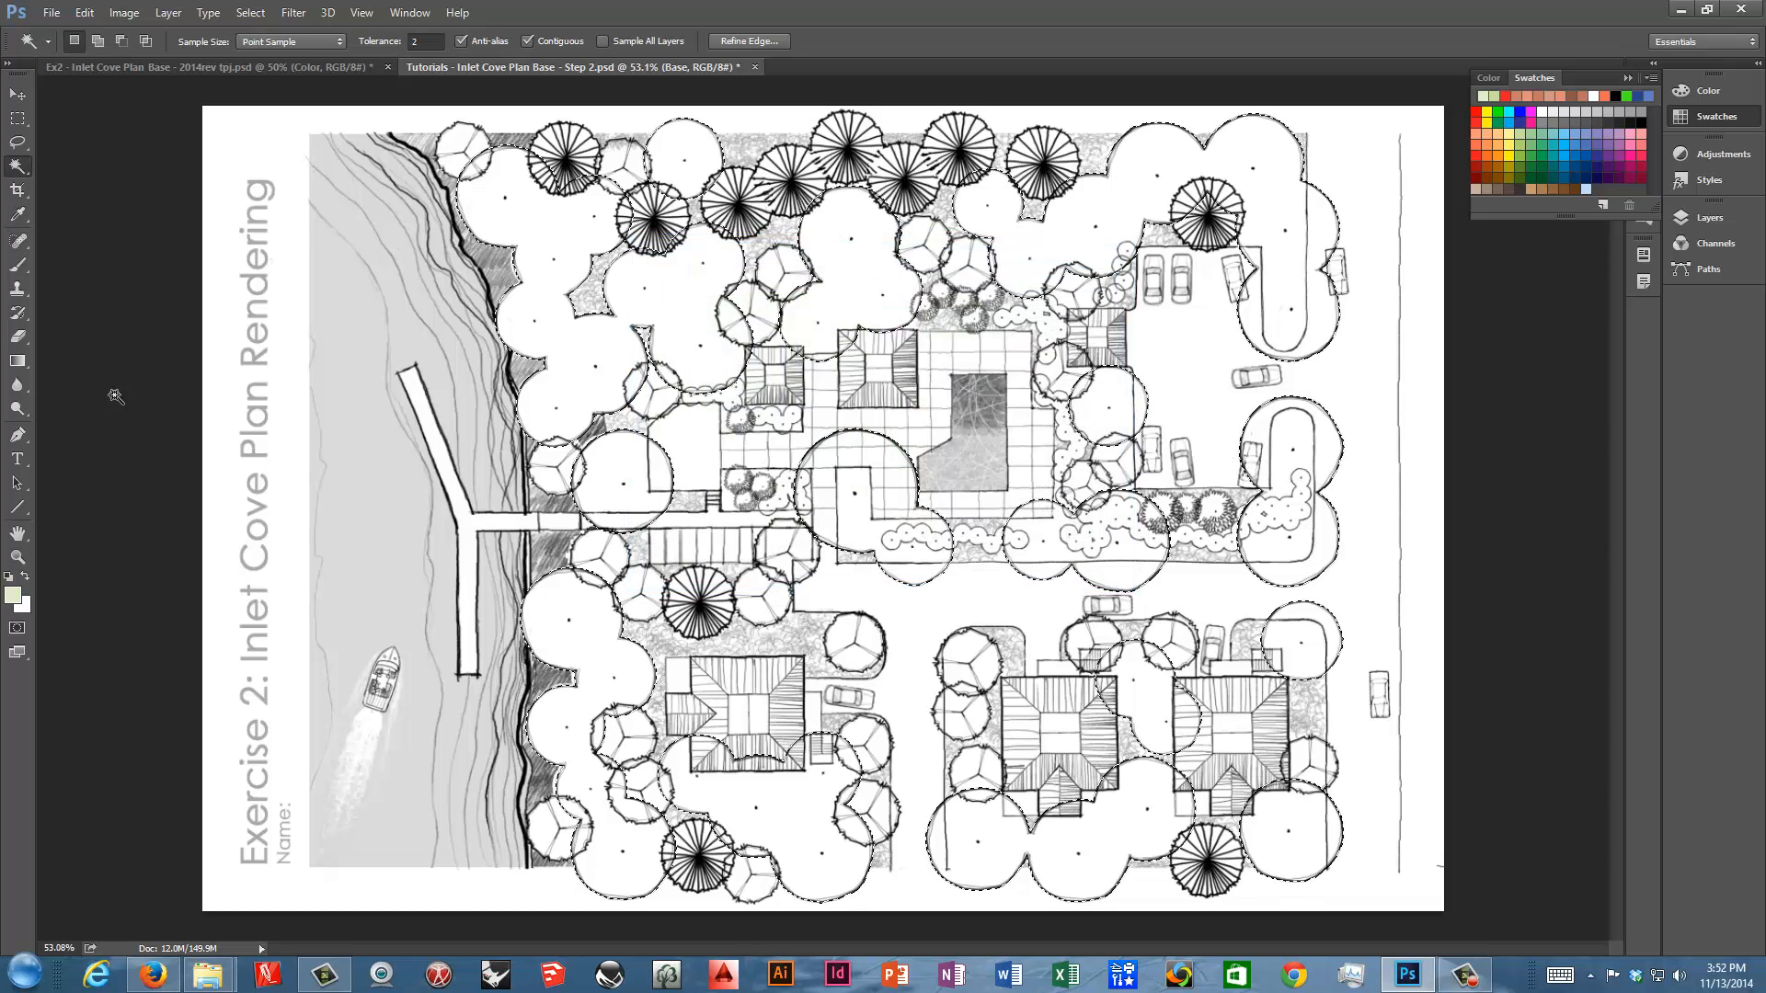
pyautogui.click(16, 360)
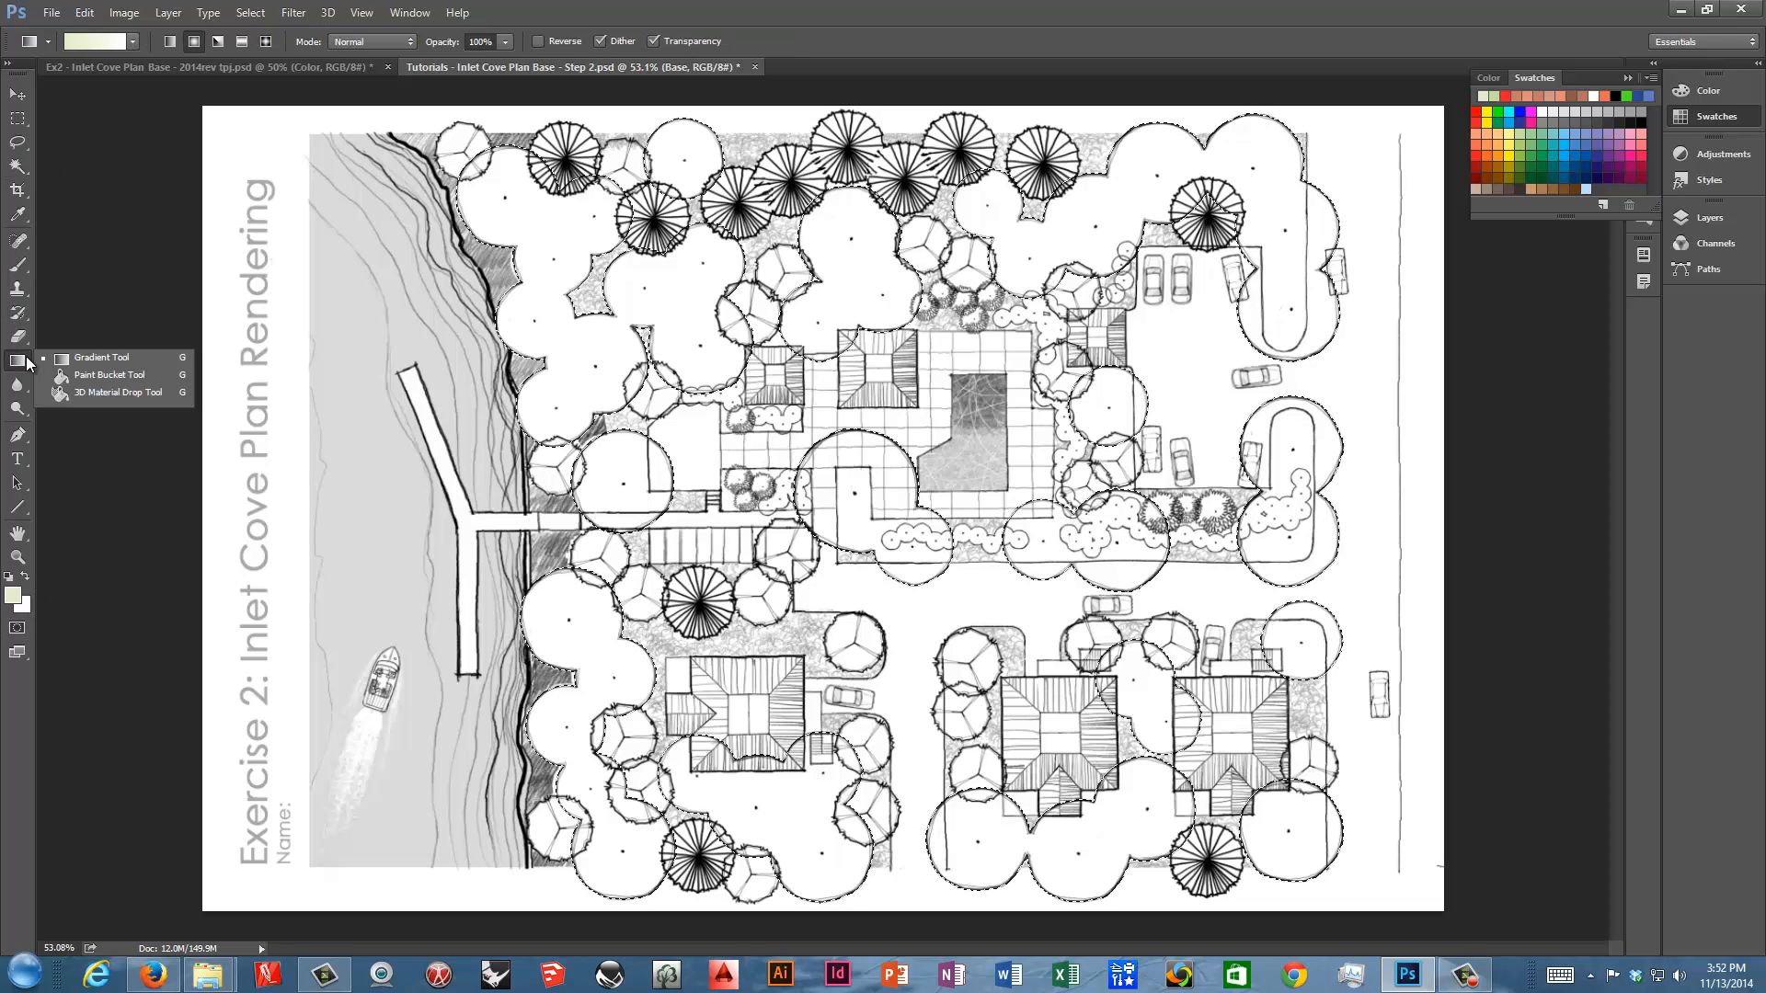
pyautogui.click(77, 377)
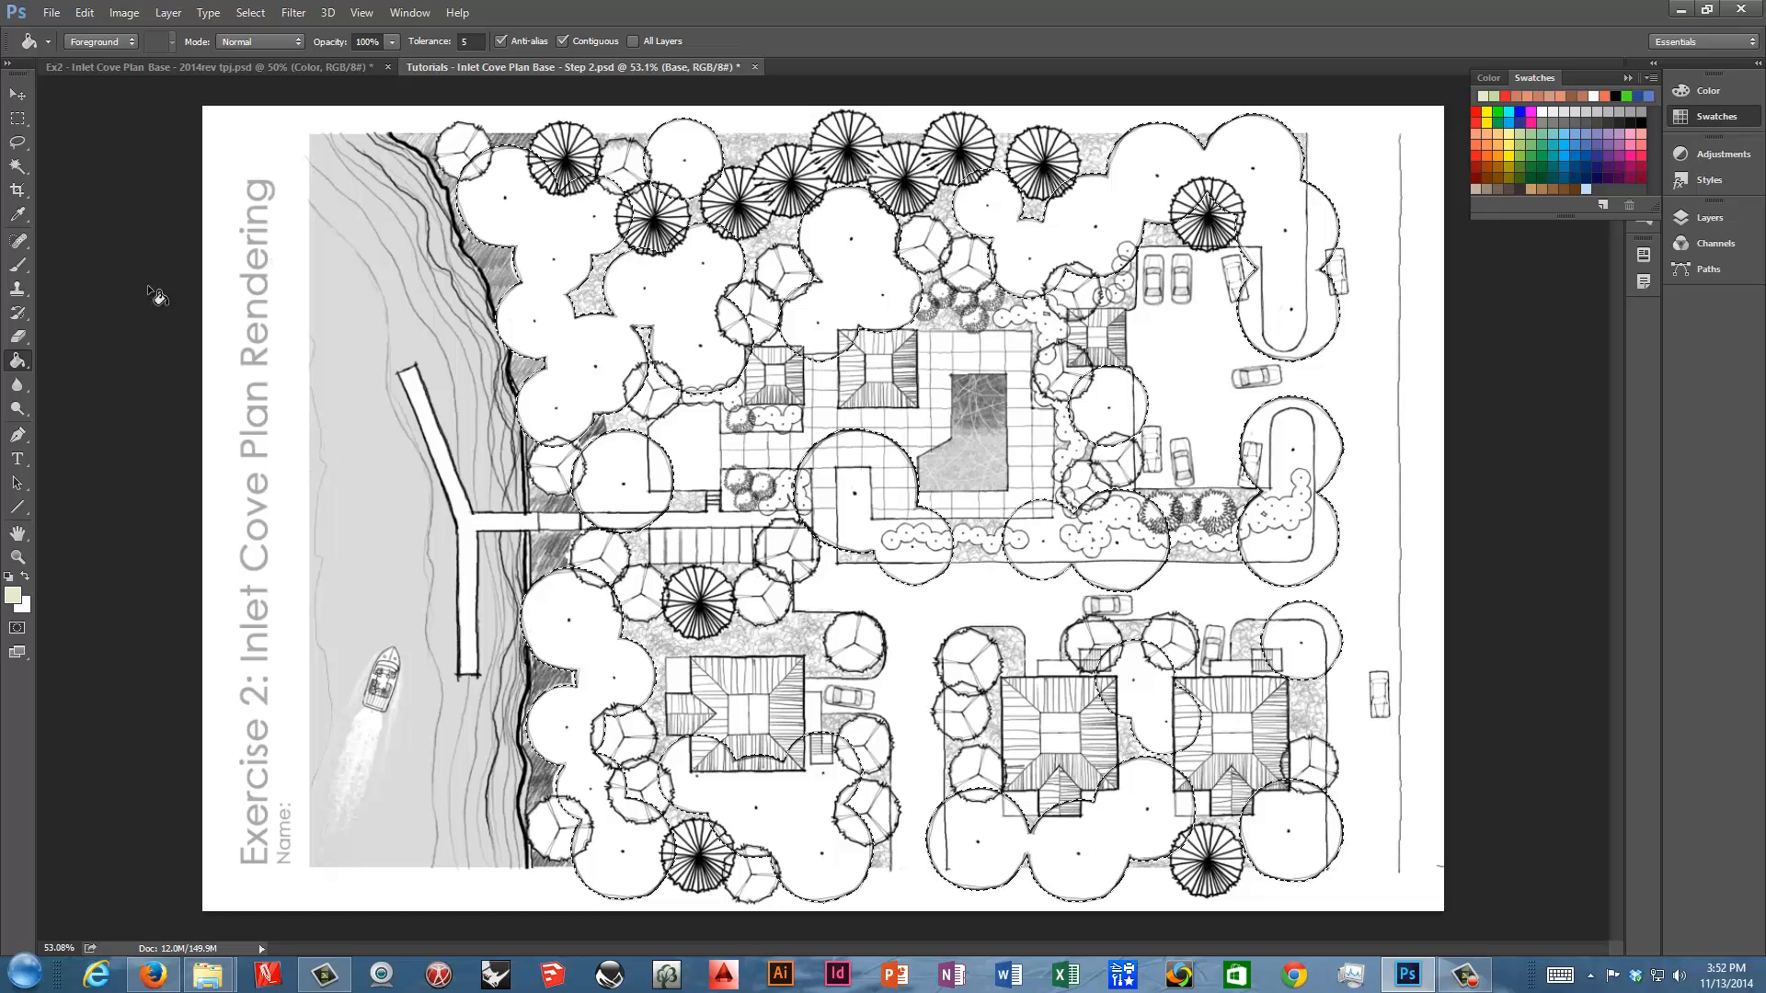
pyautogui.click(84, 13)
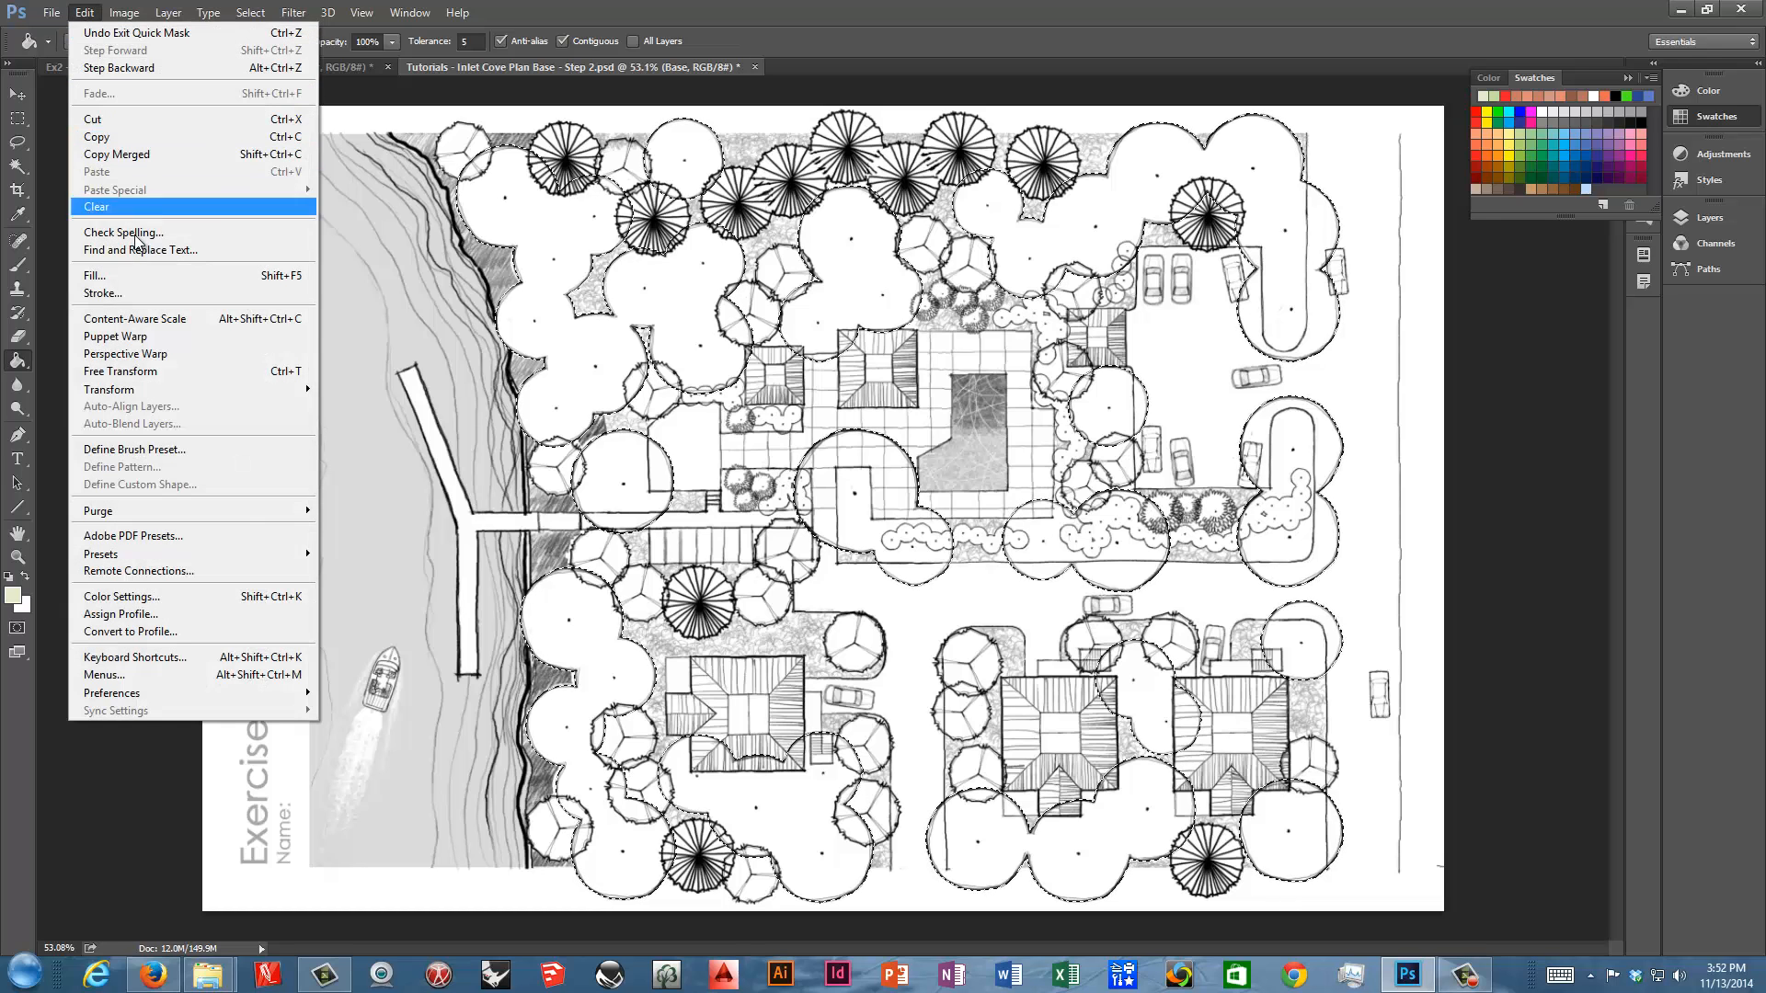
pyautogui.click(126, 279)
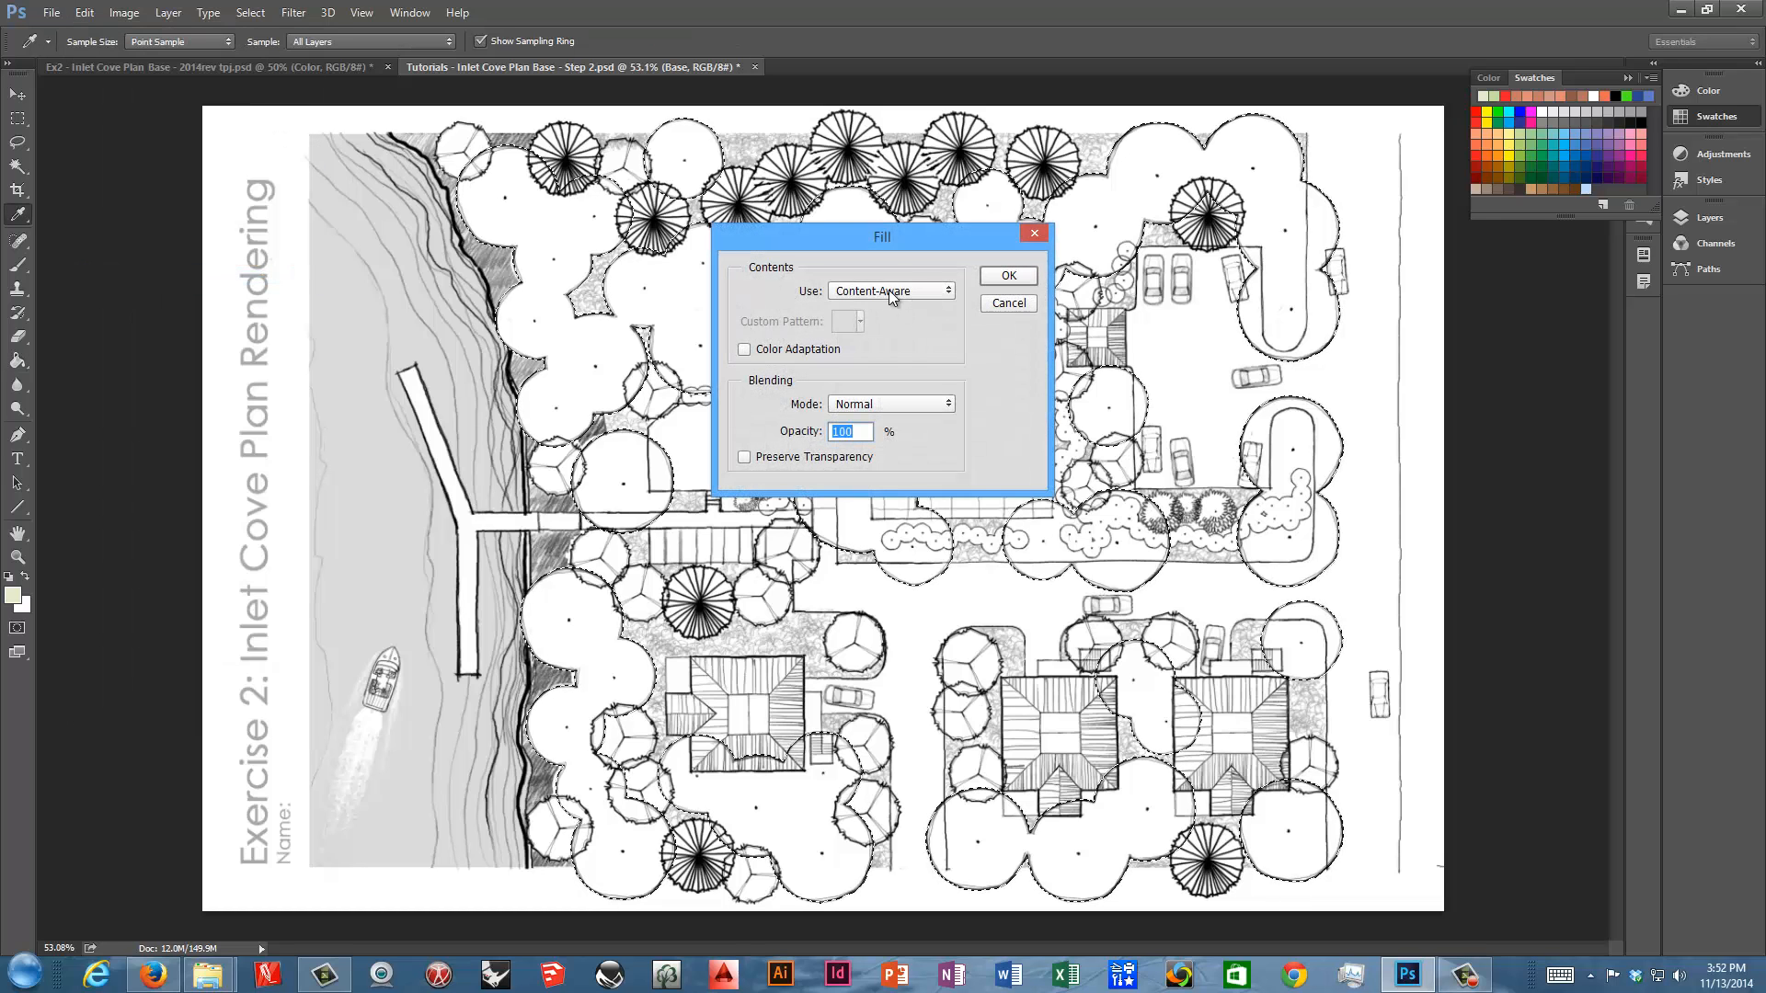
pyautogui.click(1009, 303)
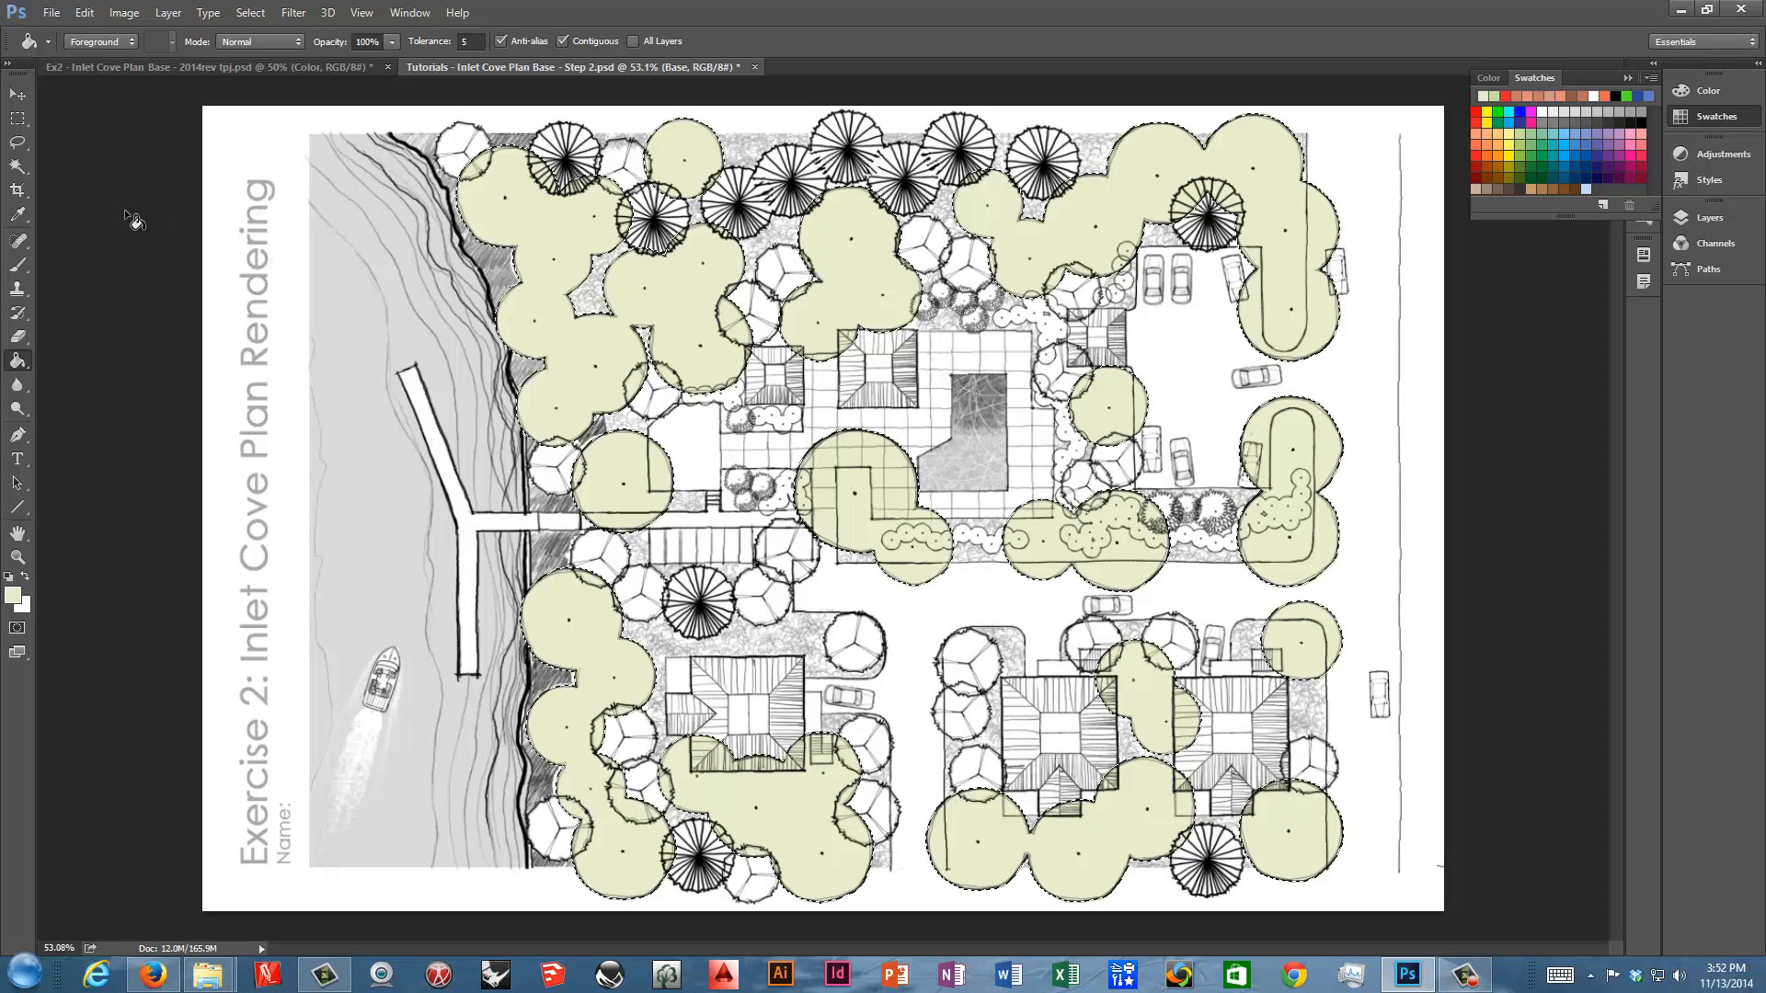
# Deselect the large tree canopies, then collapse the Large Trees group and expand the Medium Trees group under Color > Plants
pyautogui.click(18, 120)
pyautogui.hotkey('ctrl', 'd')
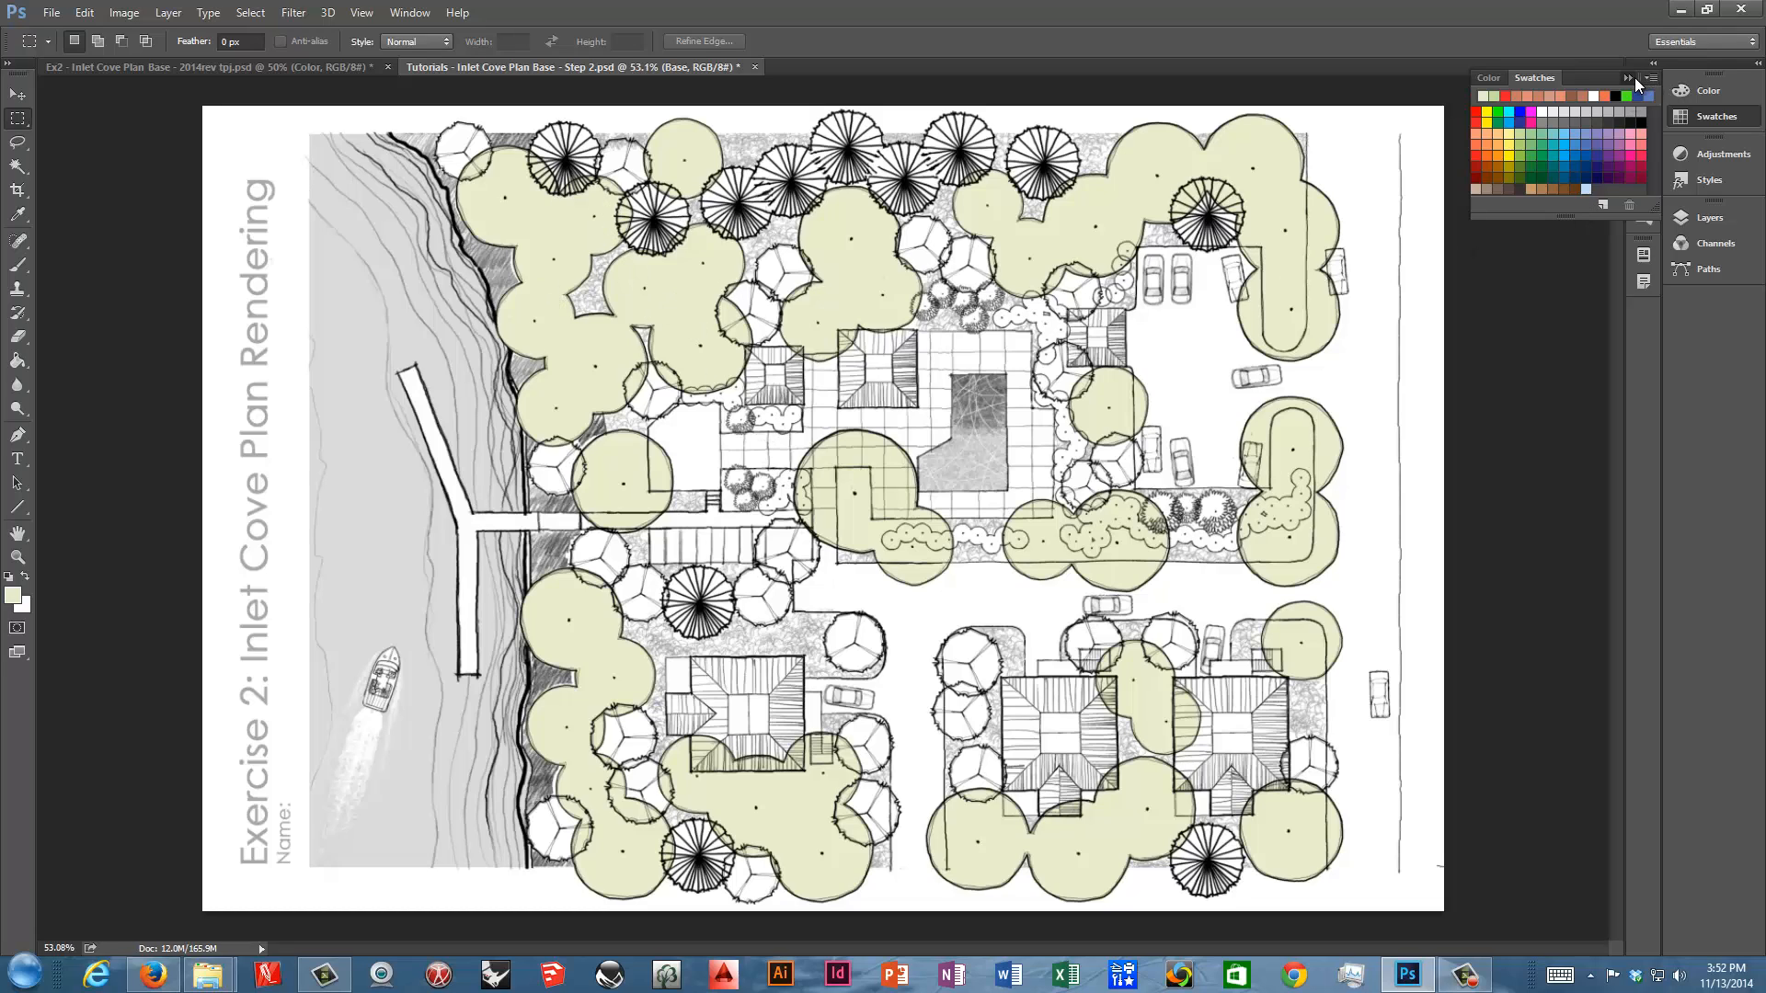
pyautogui.click(1716, 116)
pyautogui.click(1715, 217)
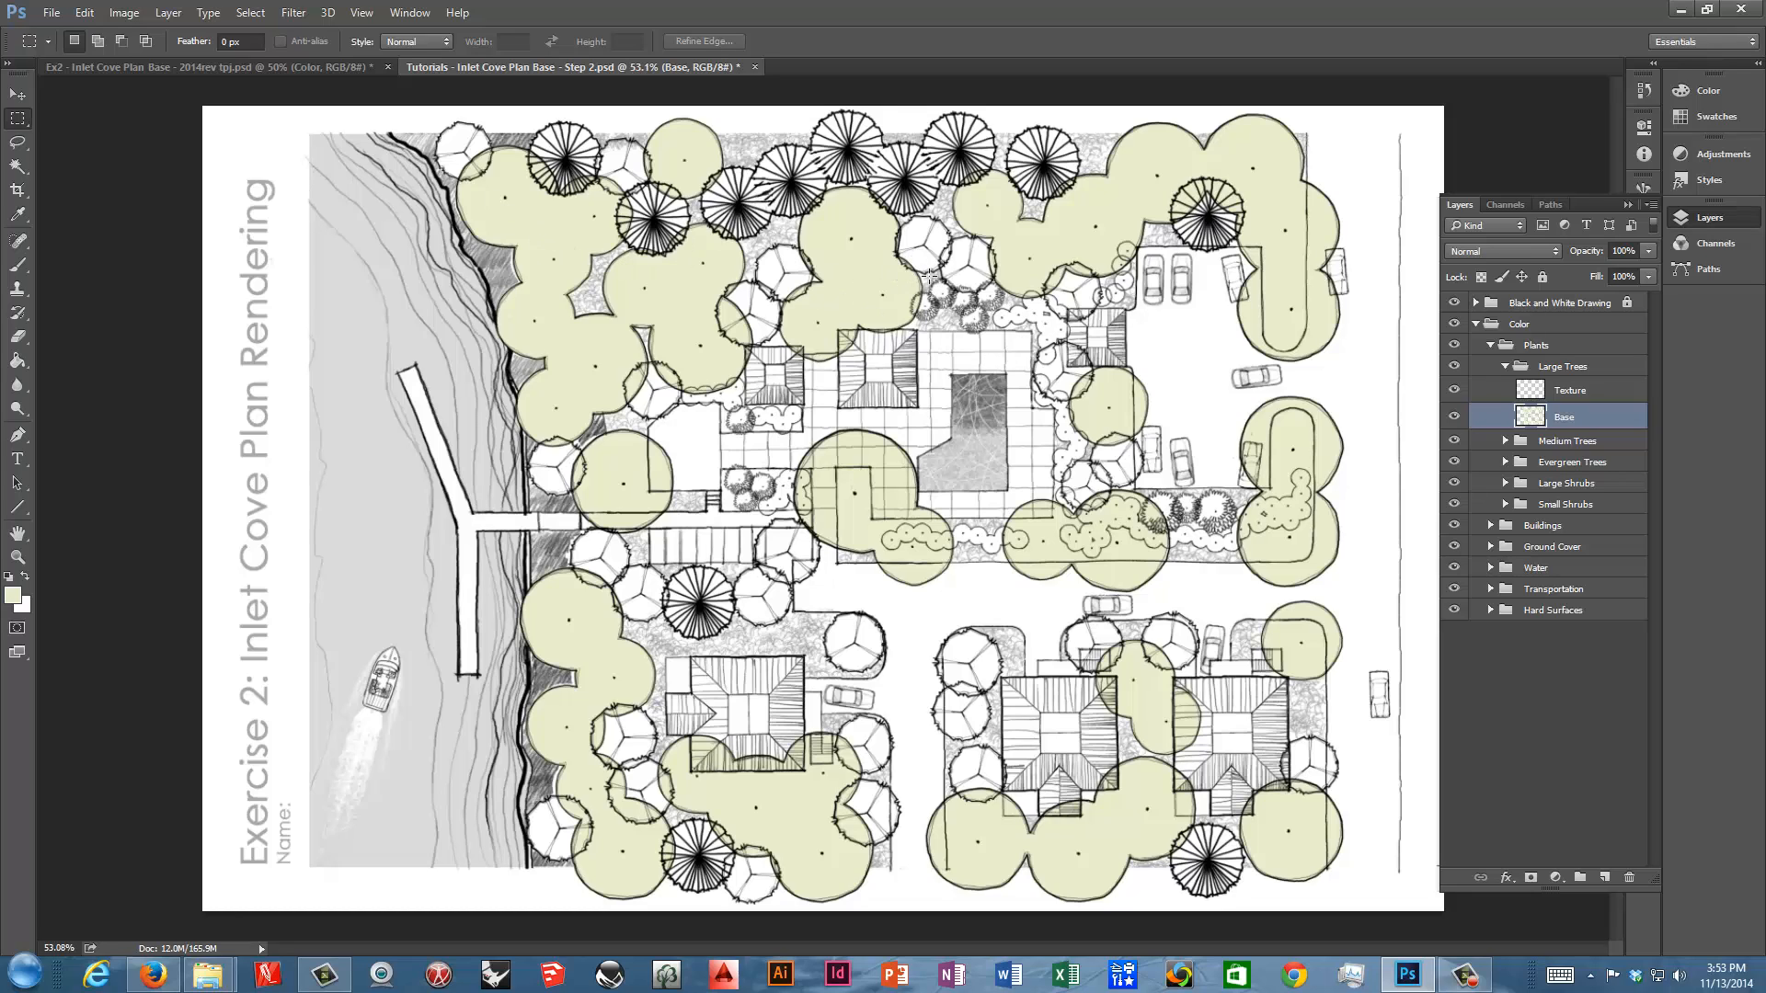
pyautogui.click(1504, 366)
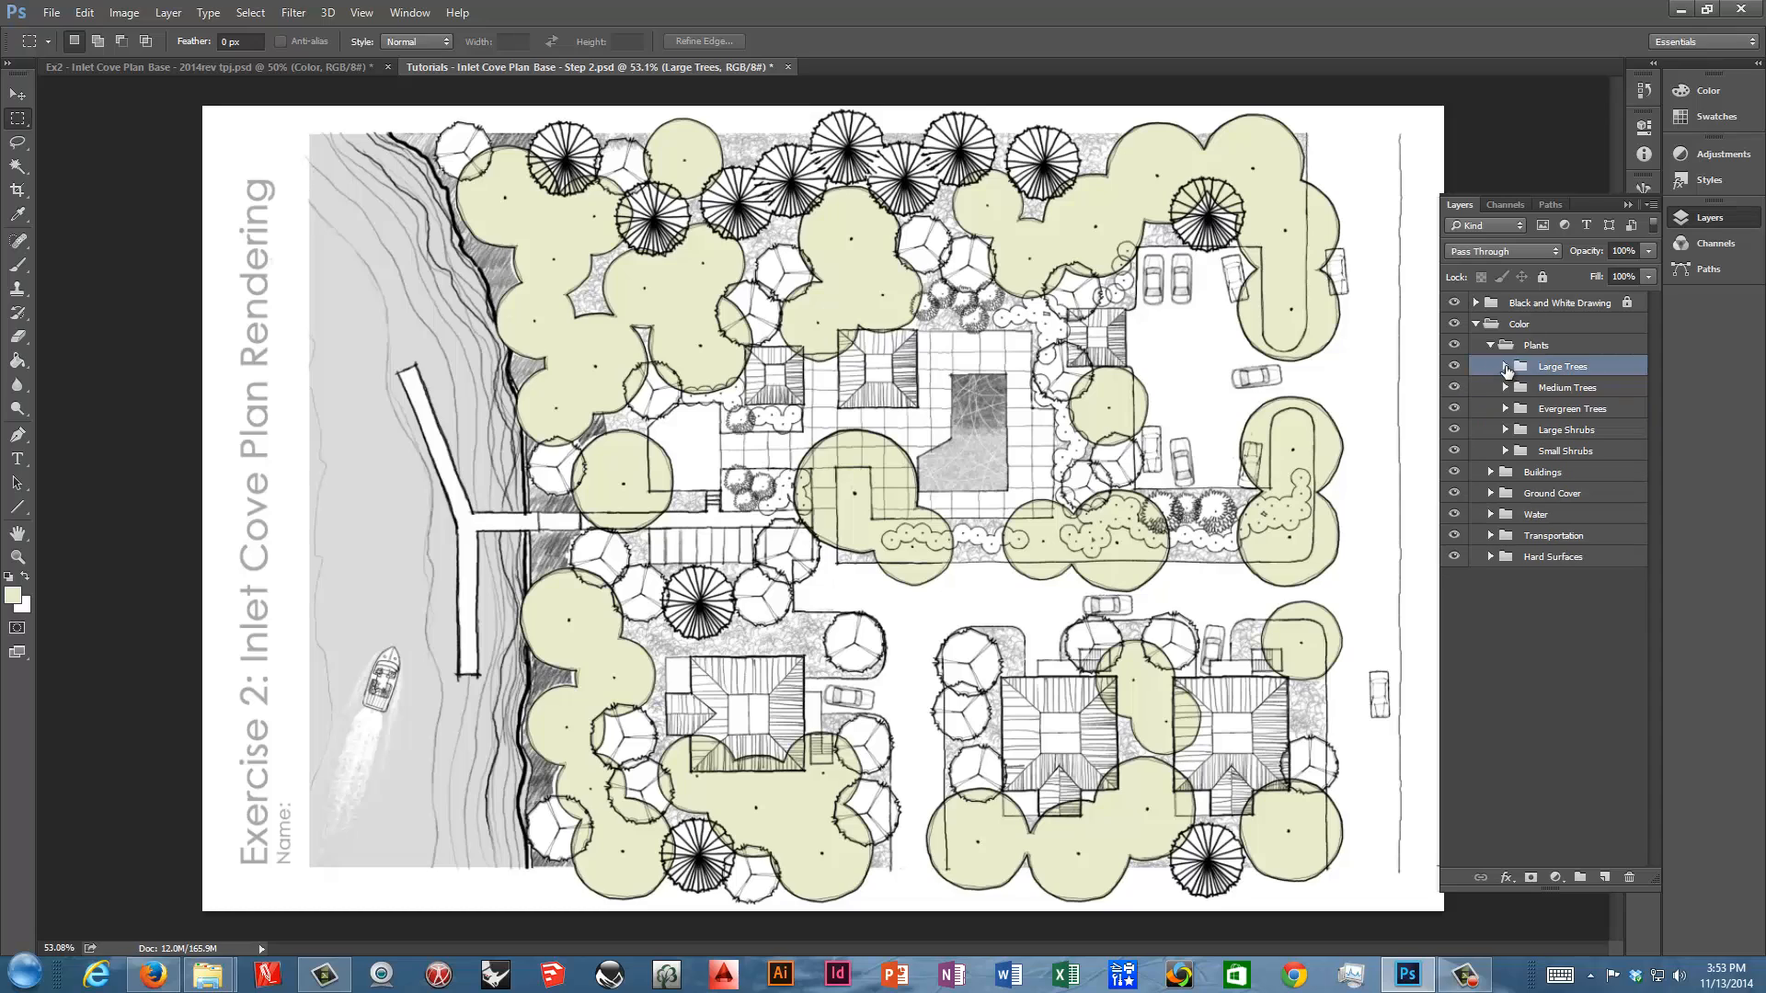
pyautogui.click(1506, 388)
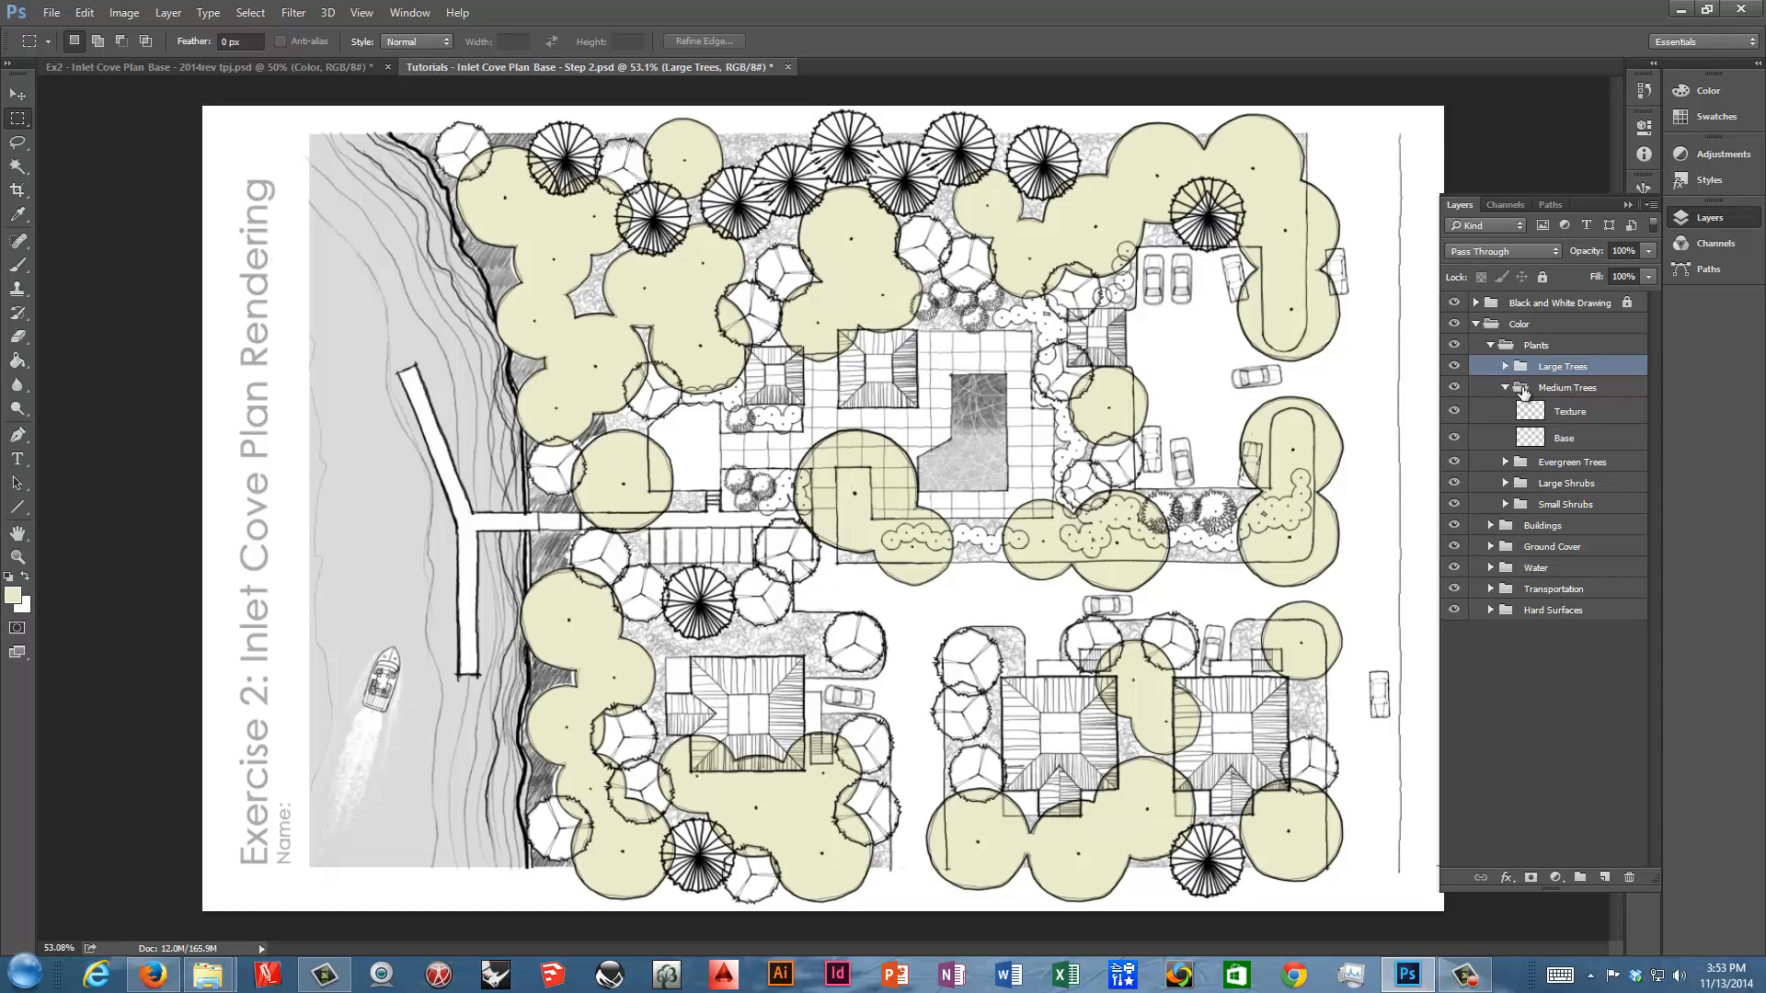
# On the Ornamental Trees layer under Black and White Drawing > Plantings, select the empty area outside the trees with the Magic Wand
pyautogui.click(1475, 303)
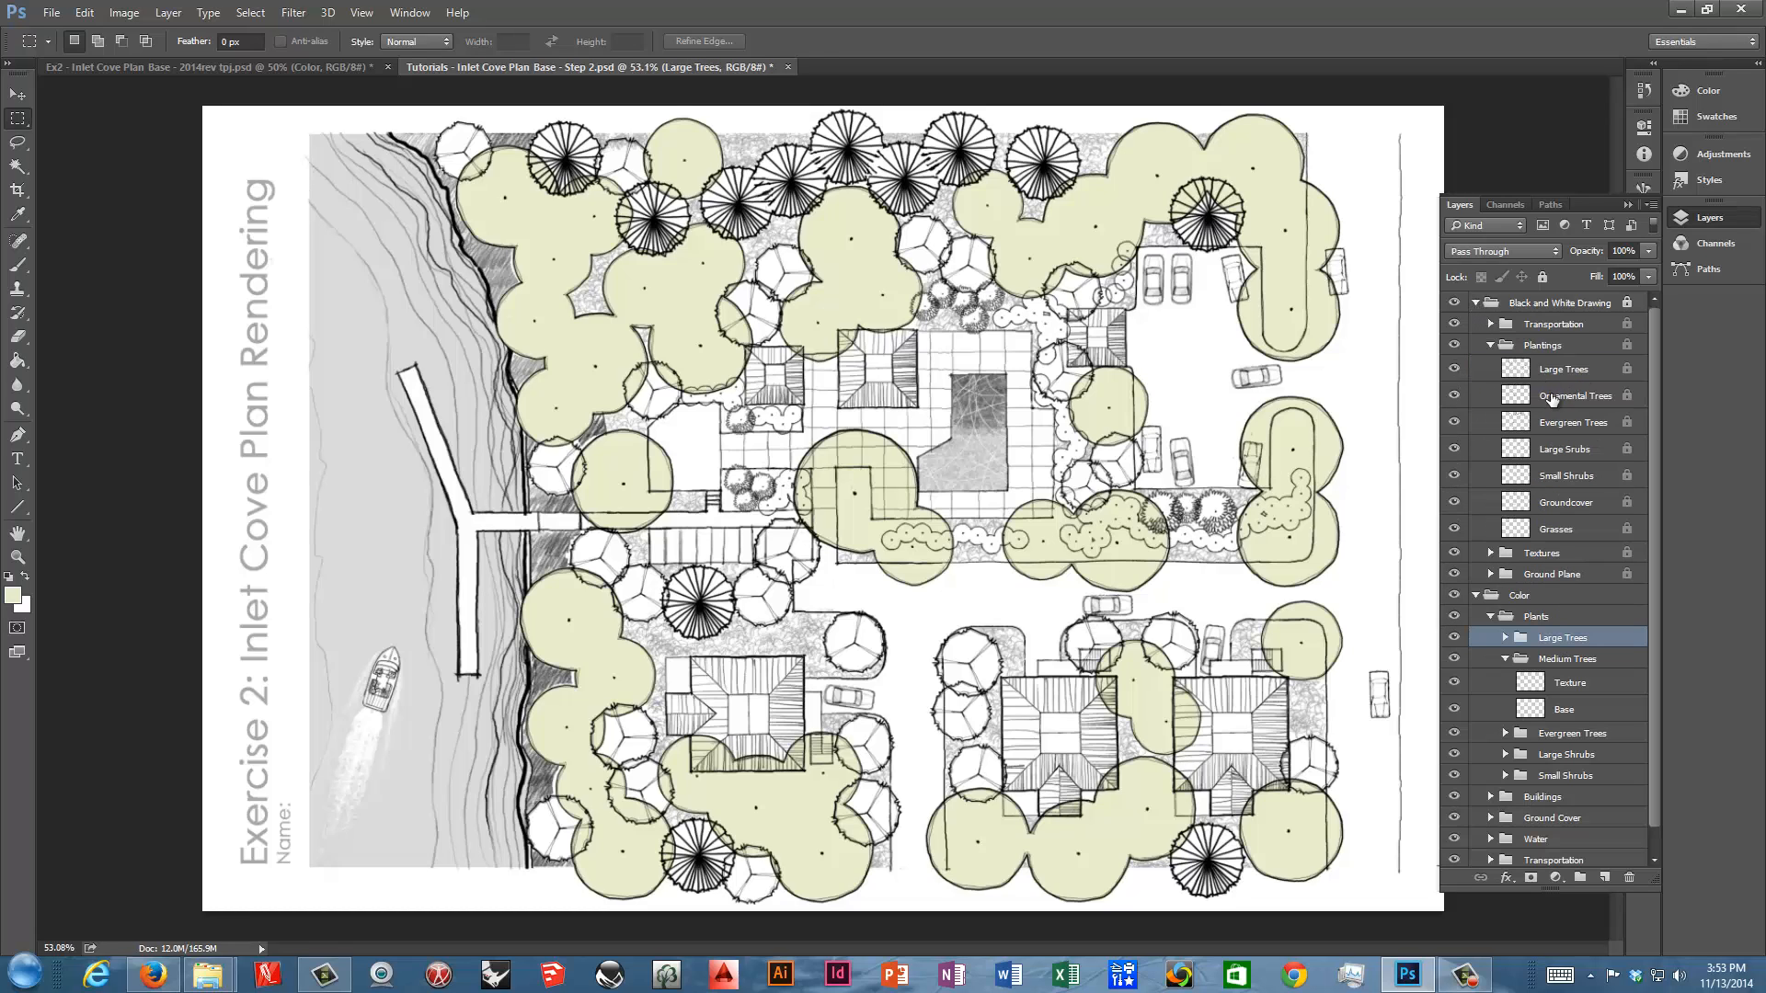
pyautogui.click(1554, 397)
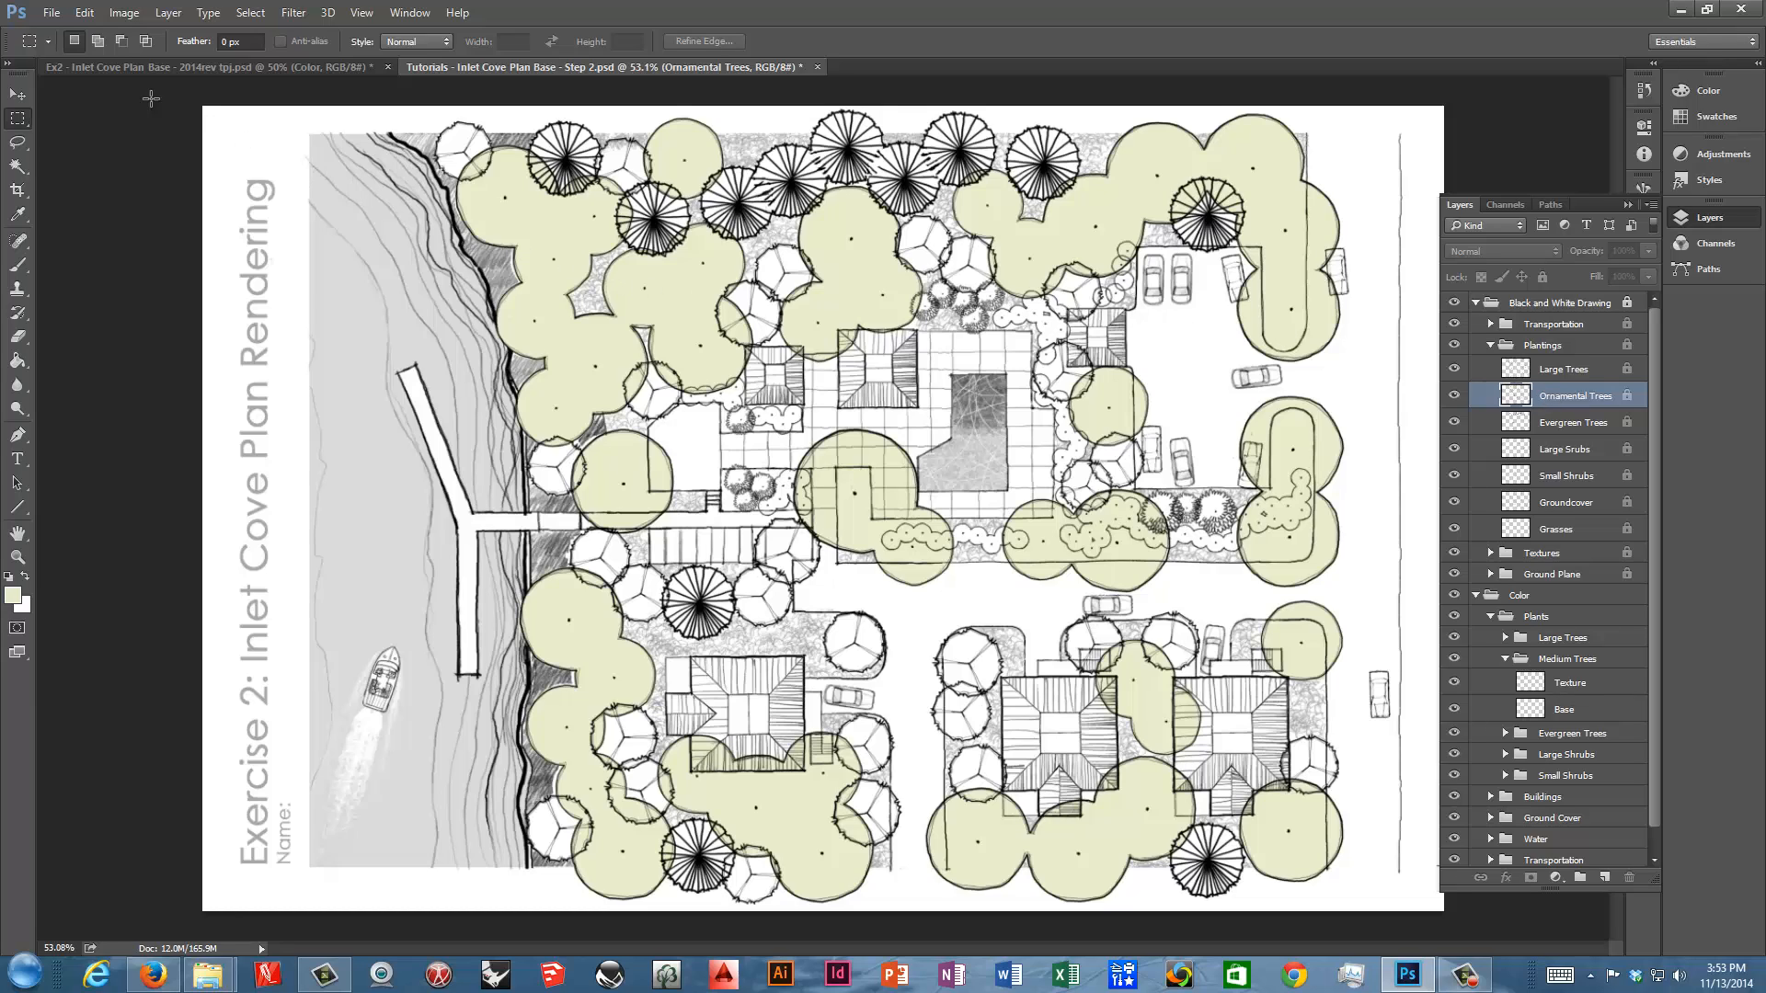
pyautogui.click(28, 169)
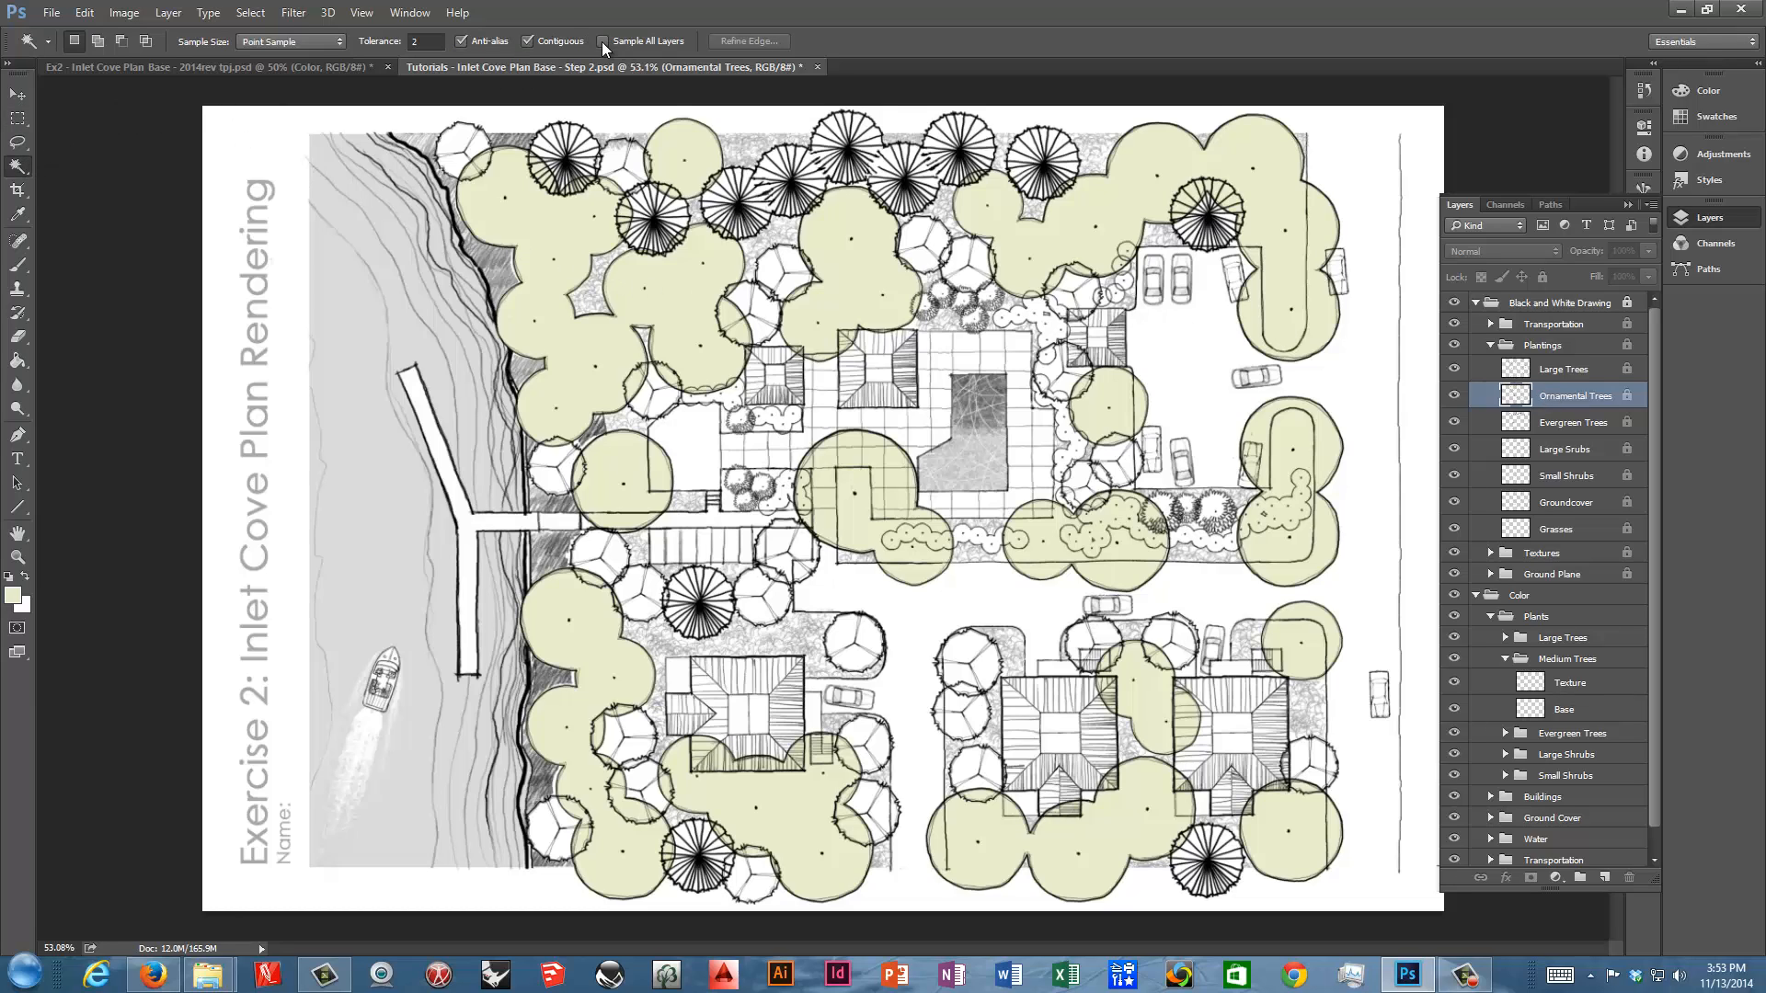
pyautogui.click(299, 142)
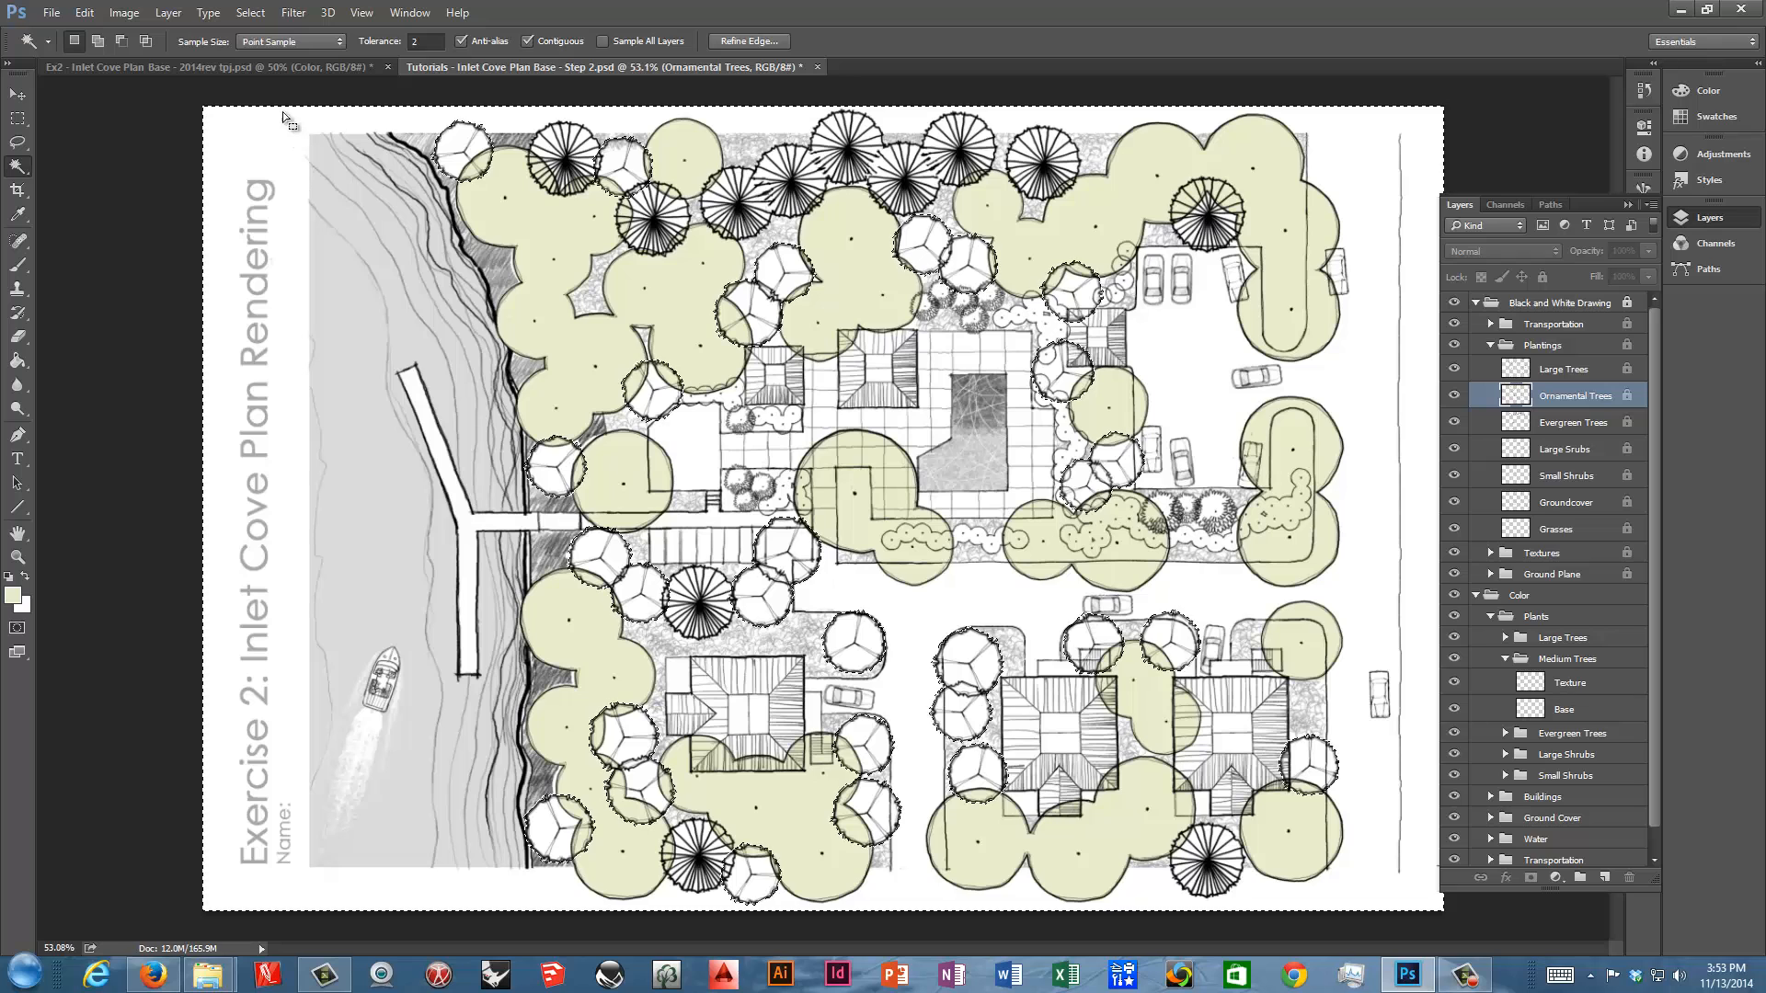
# Invert the selection so it covers the ornamental trees, and check it in Quick Mask
pyautogui.click(264, 20)
pyautogui.click(276, 85)
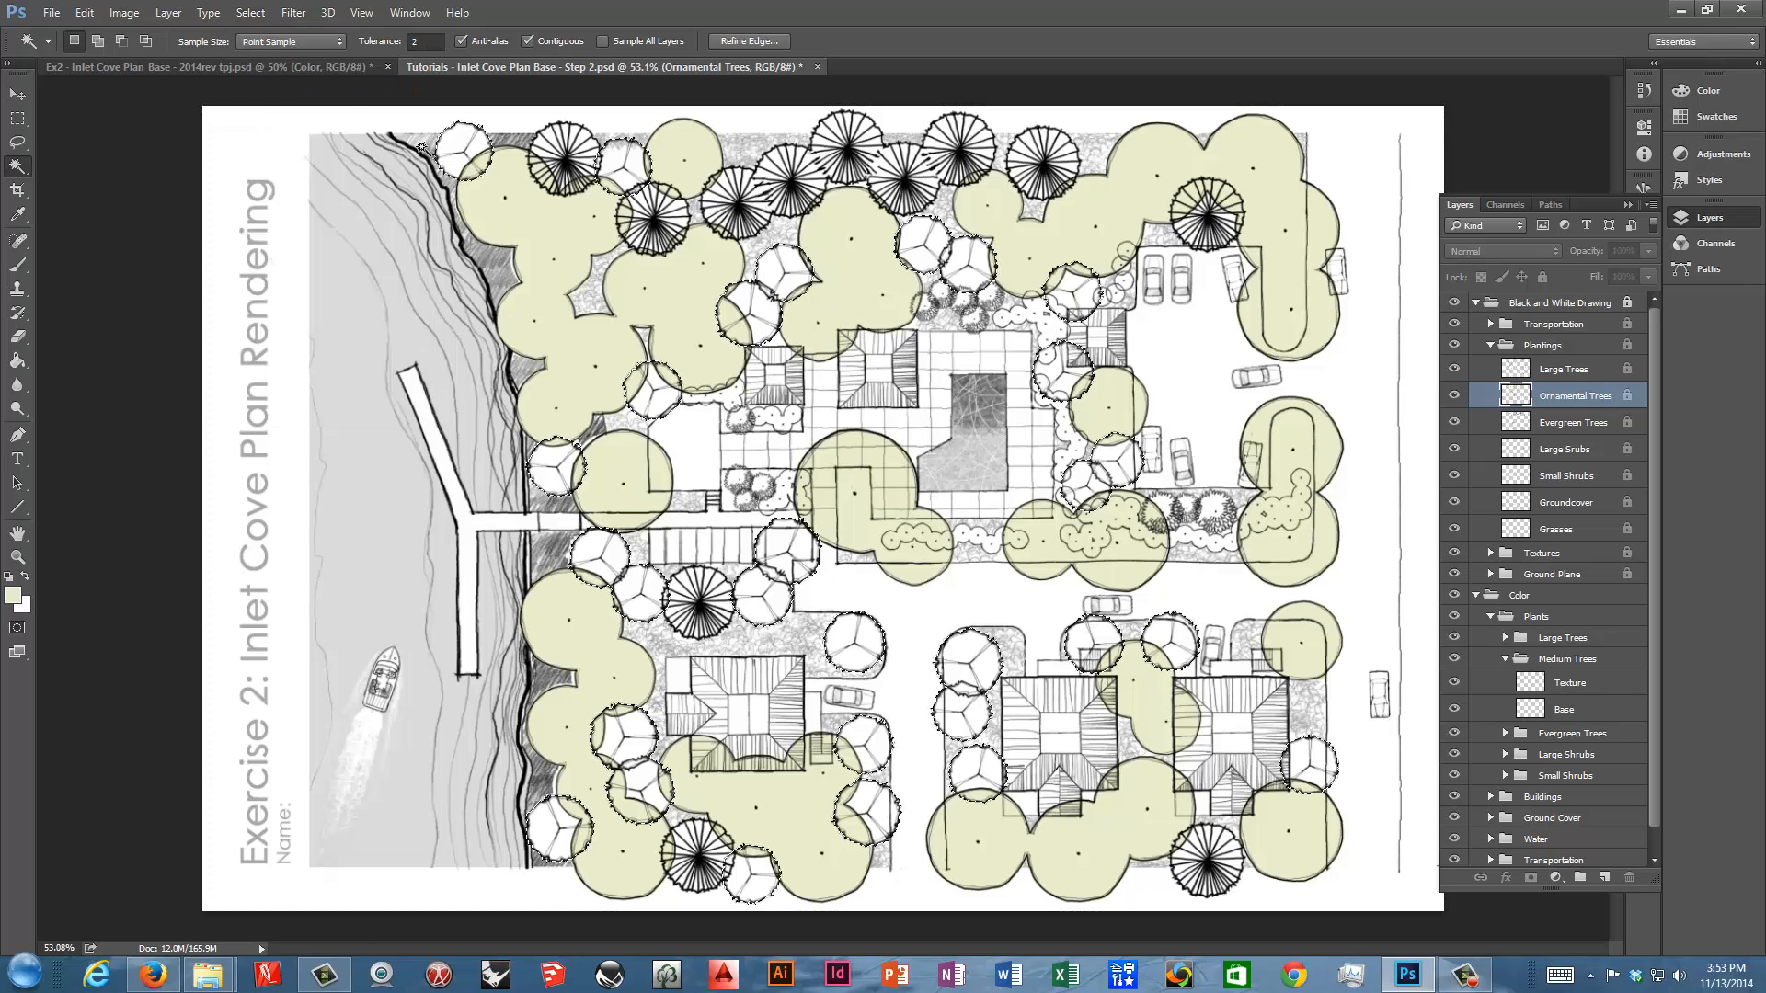
pyautogui.click(17, 629)
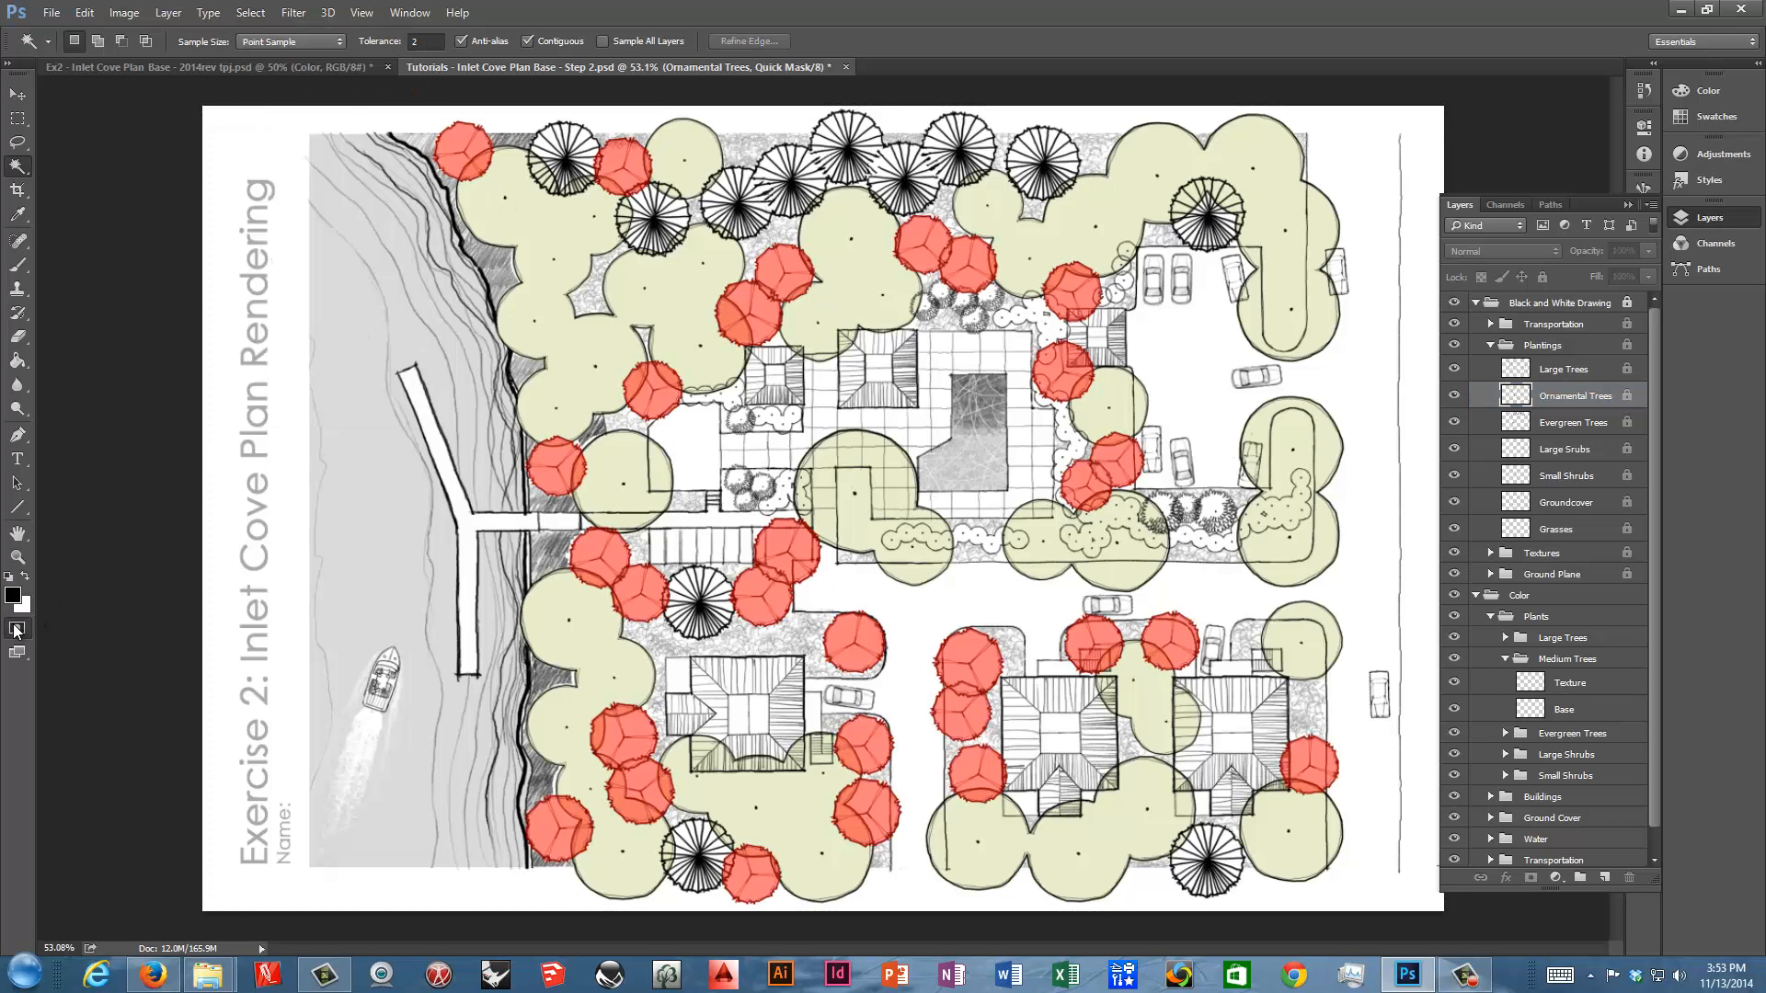
pyautogui.click(17, 629)
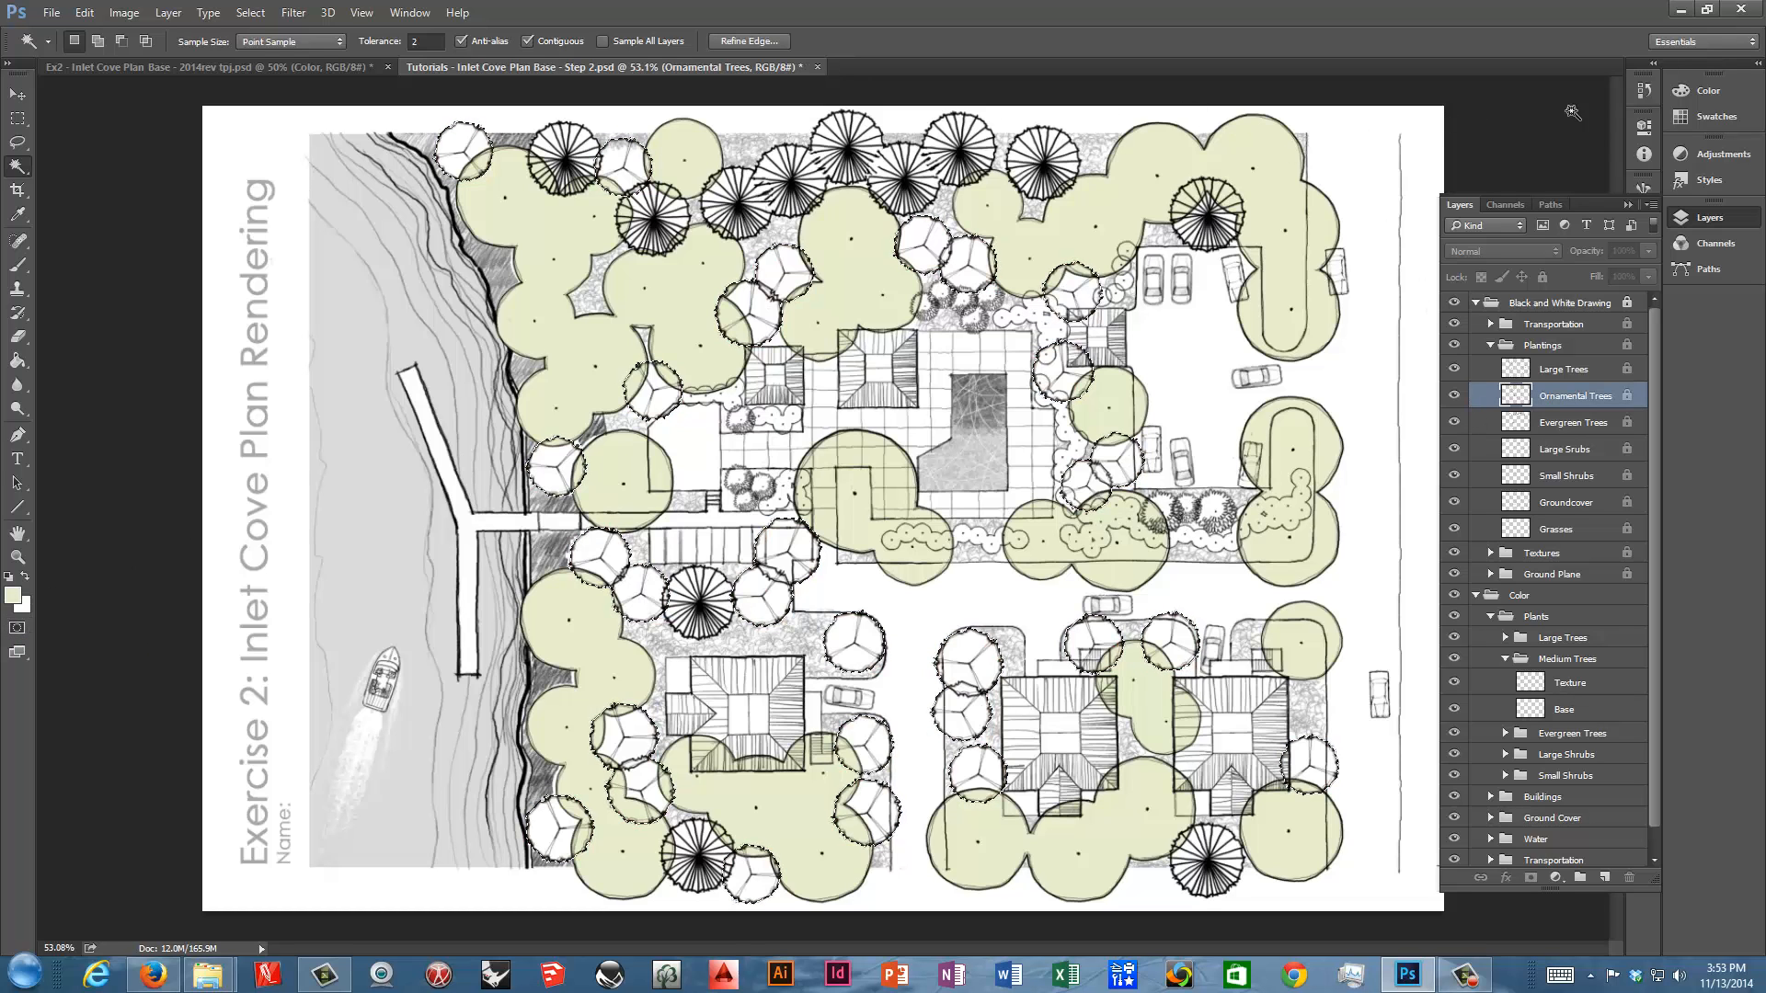
# Set the foreground color to light green b4e2b1, starting from a pastel green swatch and lightening it
pyautogui.click(1714, 116)
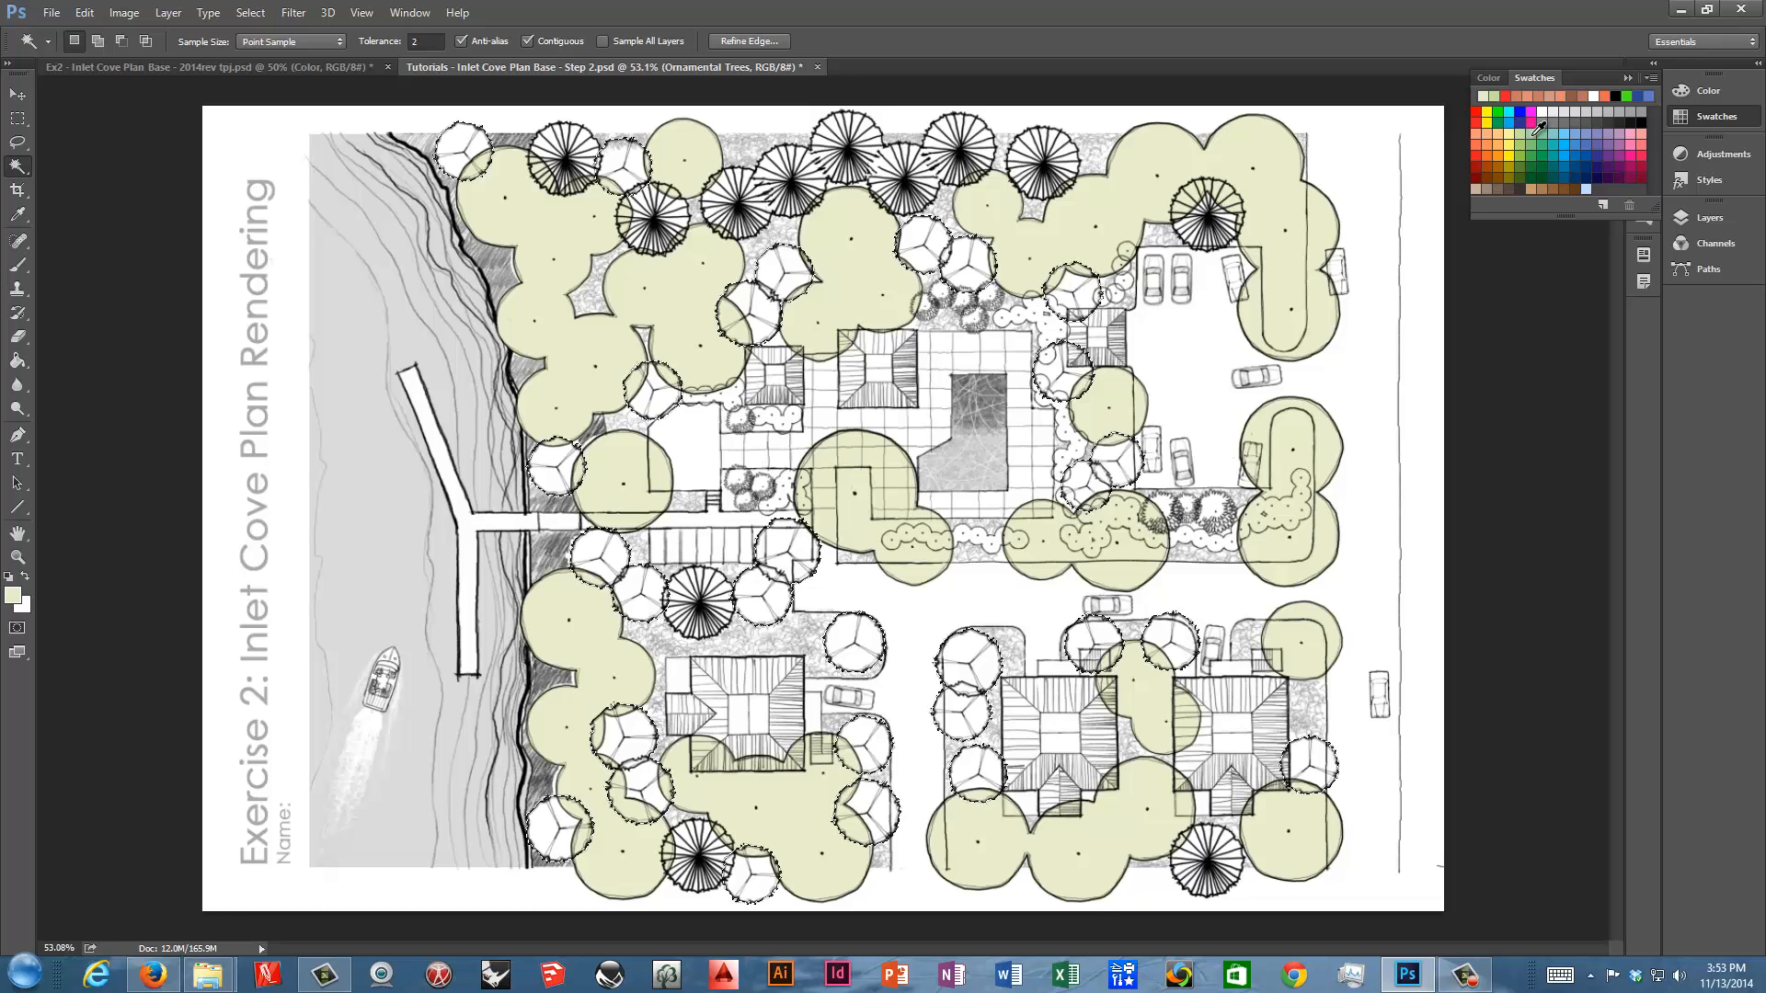
pyautogui.click(1534, 133)
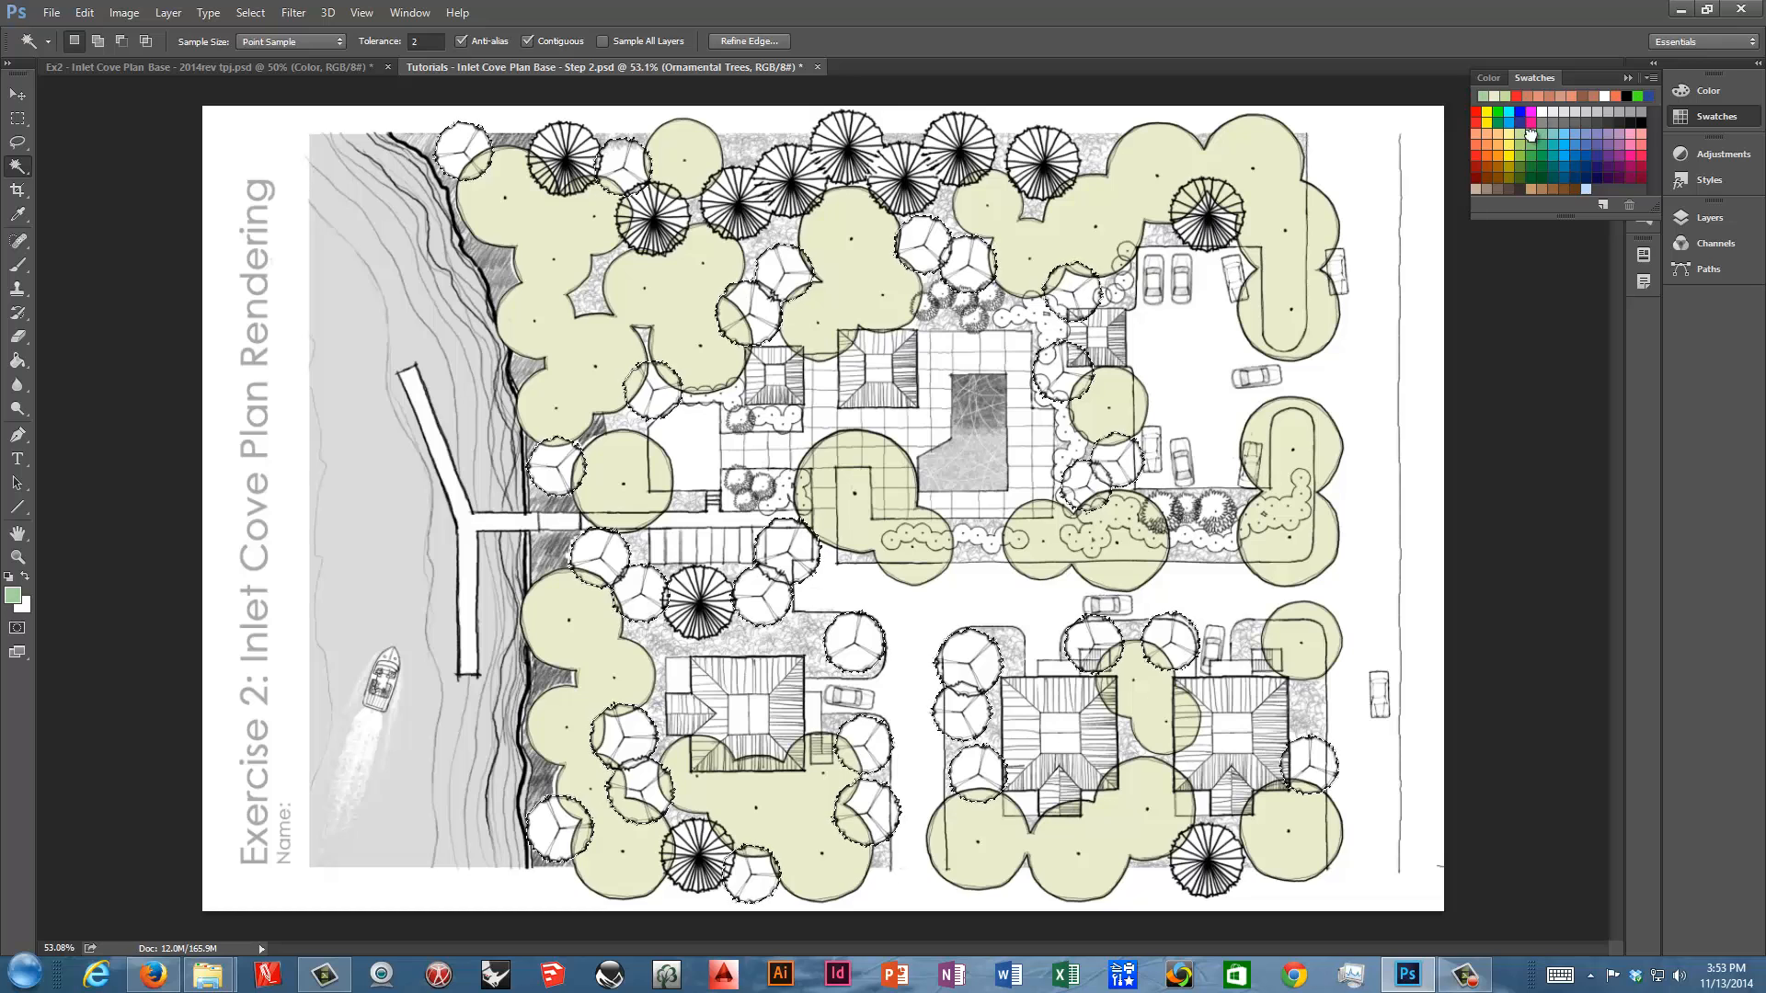
pyautogui.click(12, 596)
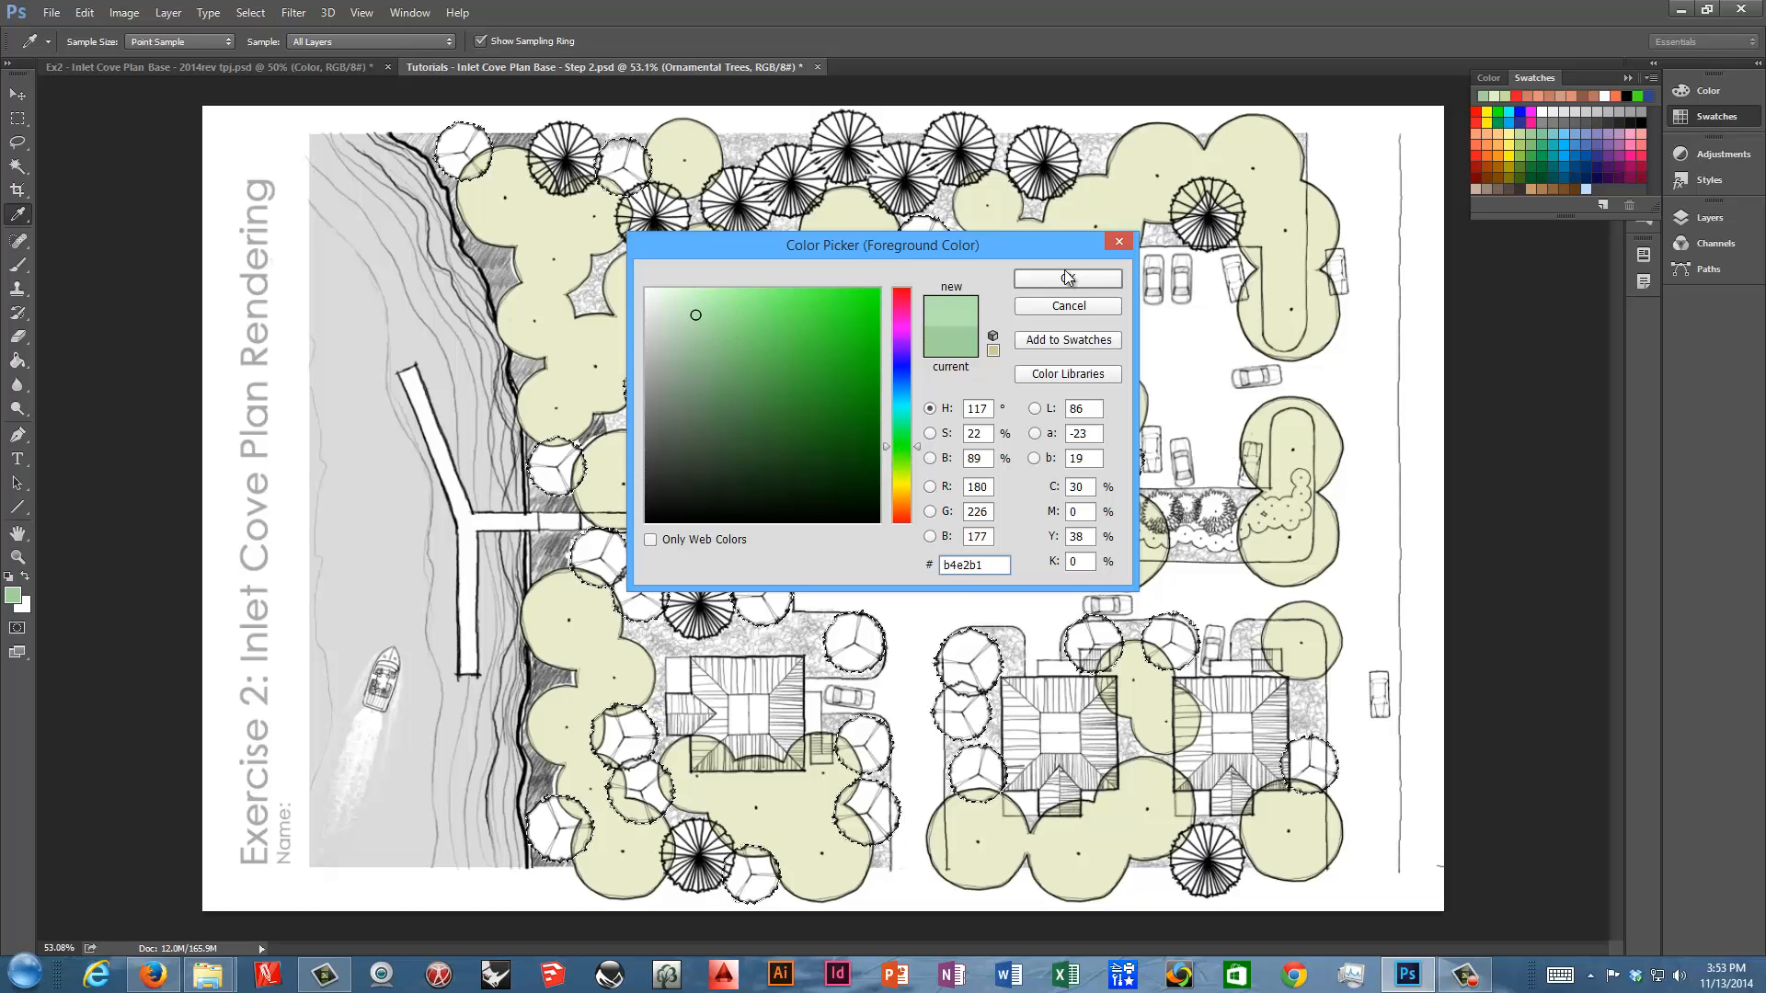
pyautogui.press('w')
pyautogui.click(1092, 283)
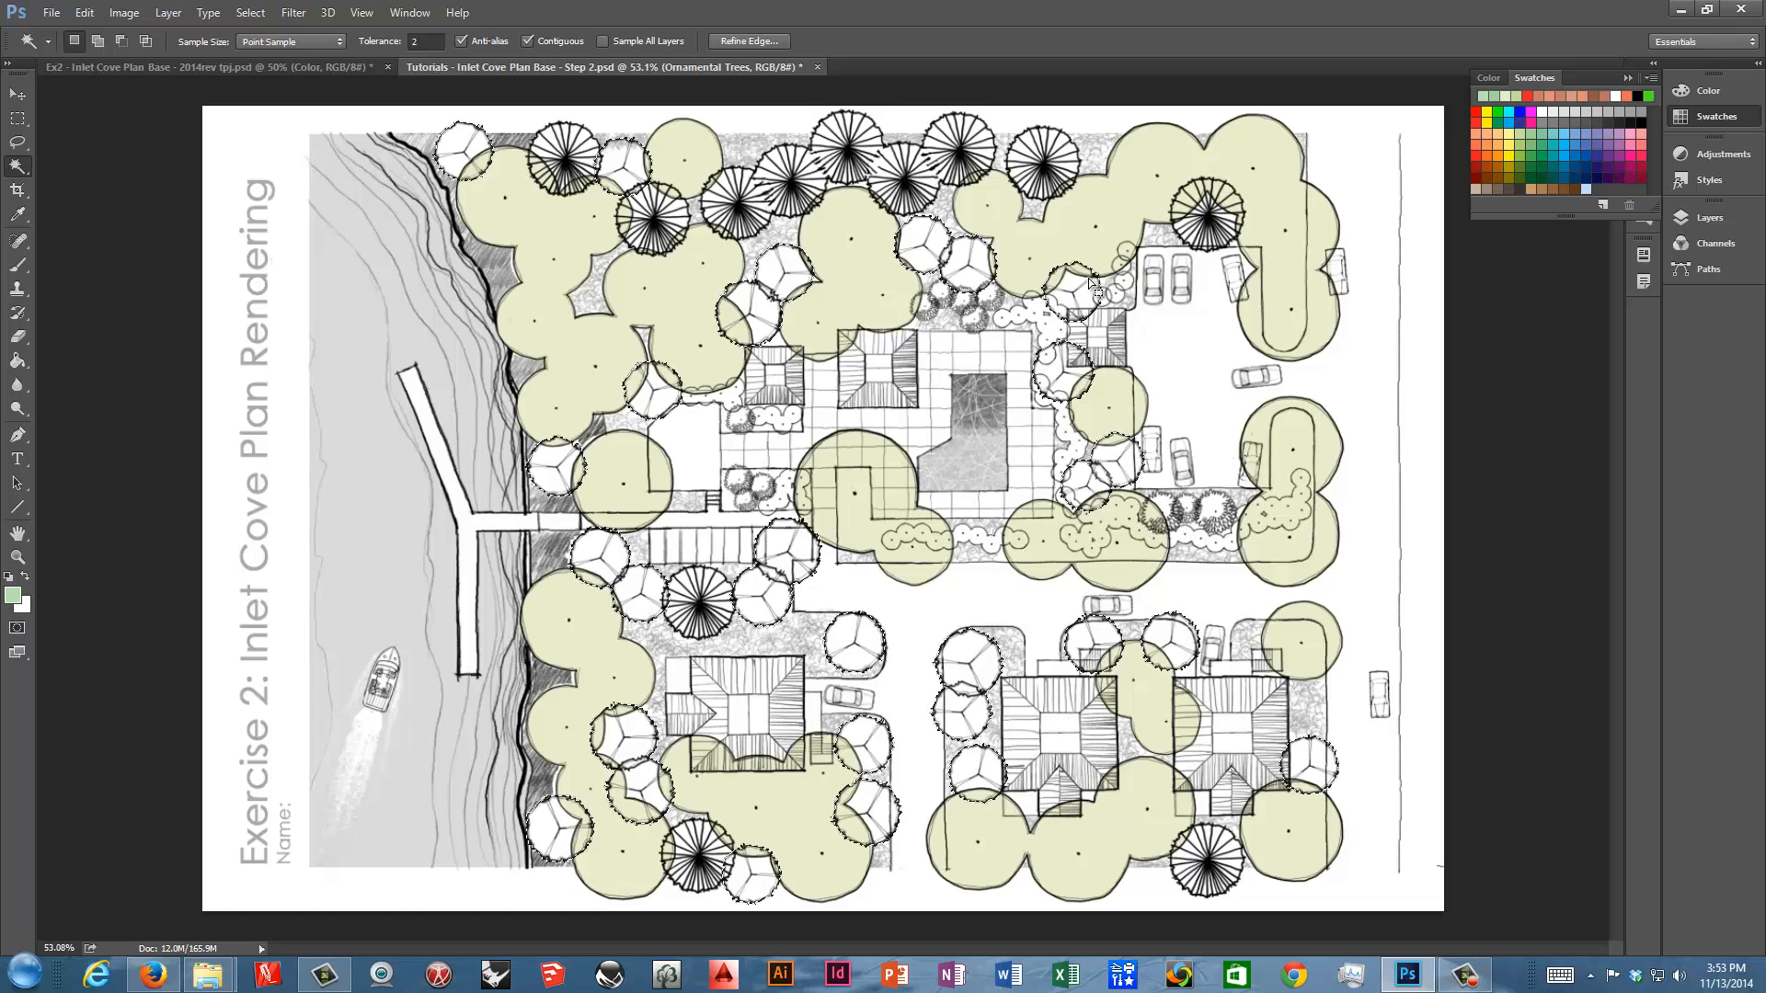
pyautogui.press('shift')
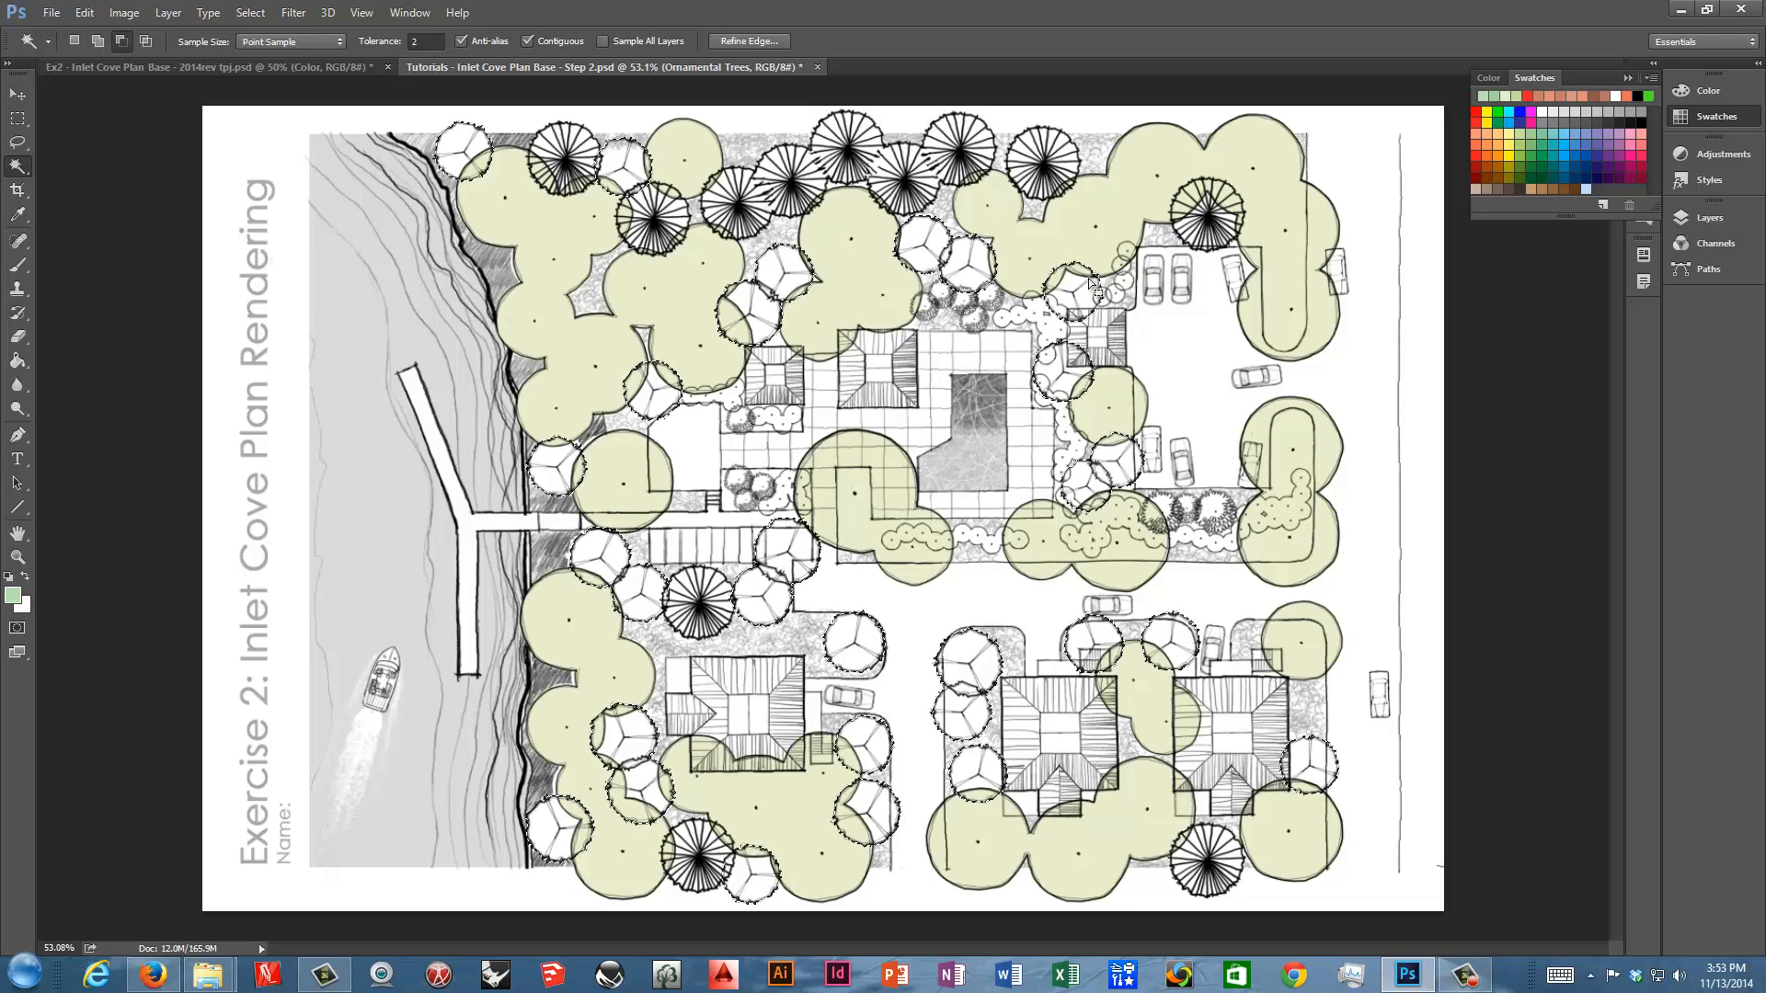
# Collapse the Black and White Drawing group and fill the selected trees with the light green on the Base layer under Medium Trees
pyautogui.click(1628, 78)
pyautogui.click(1711, 221)
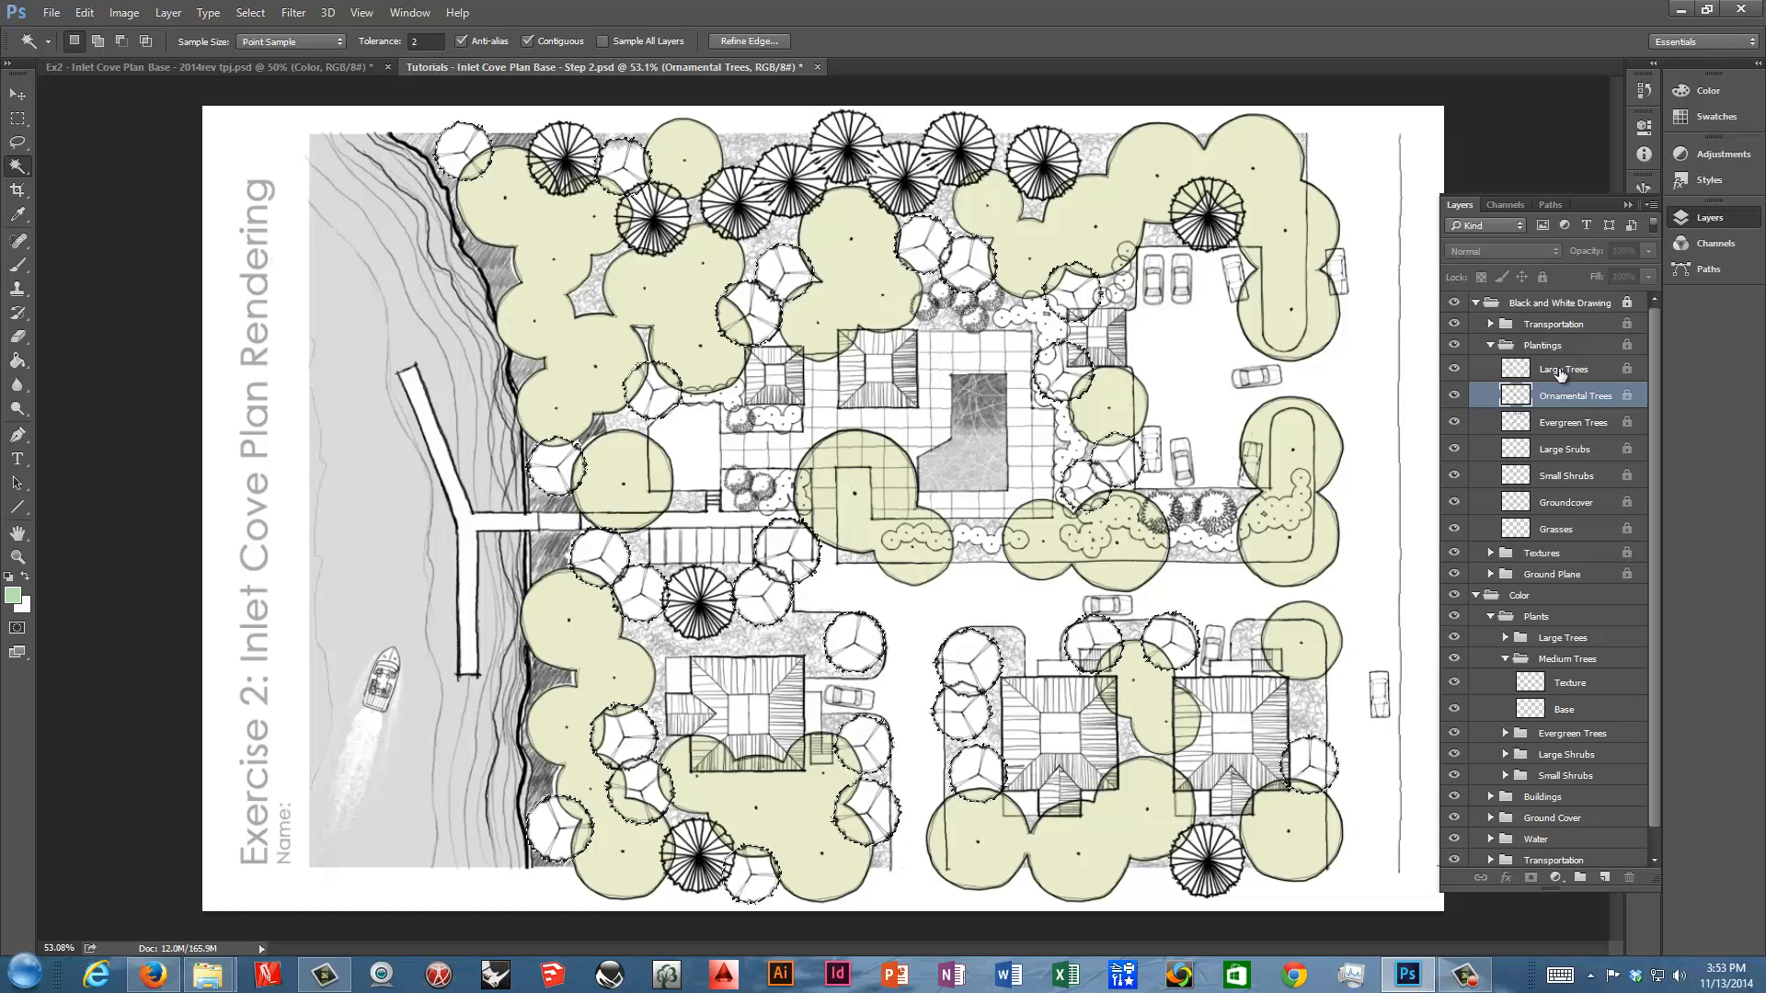
pyautogui.click(1477, 304)
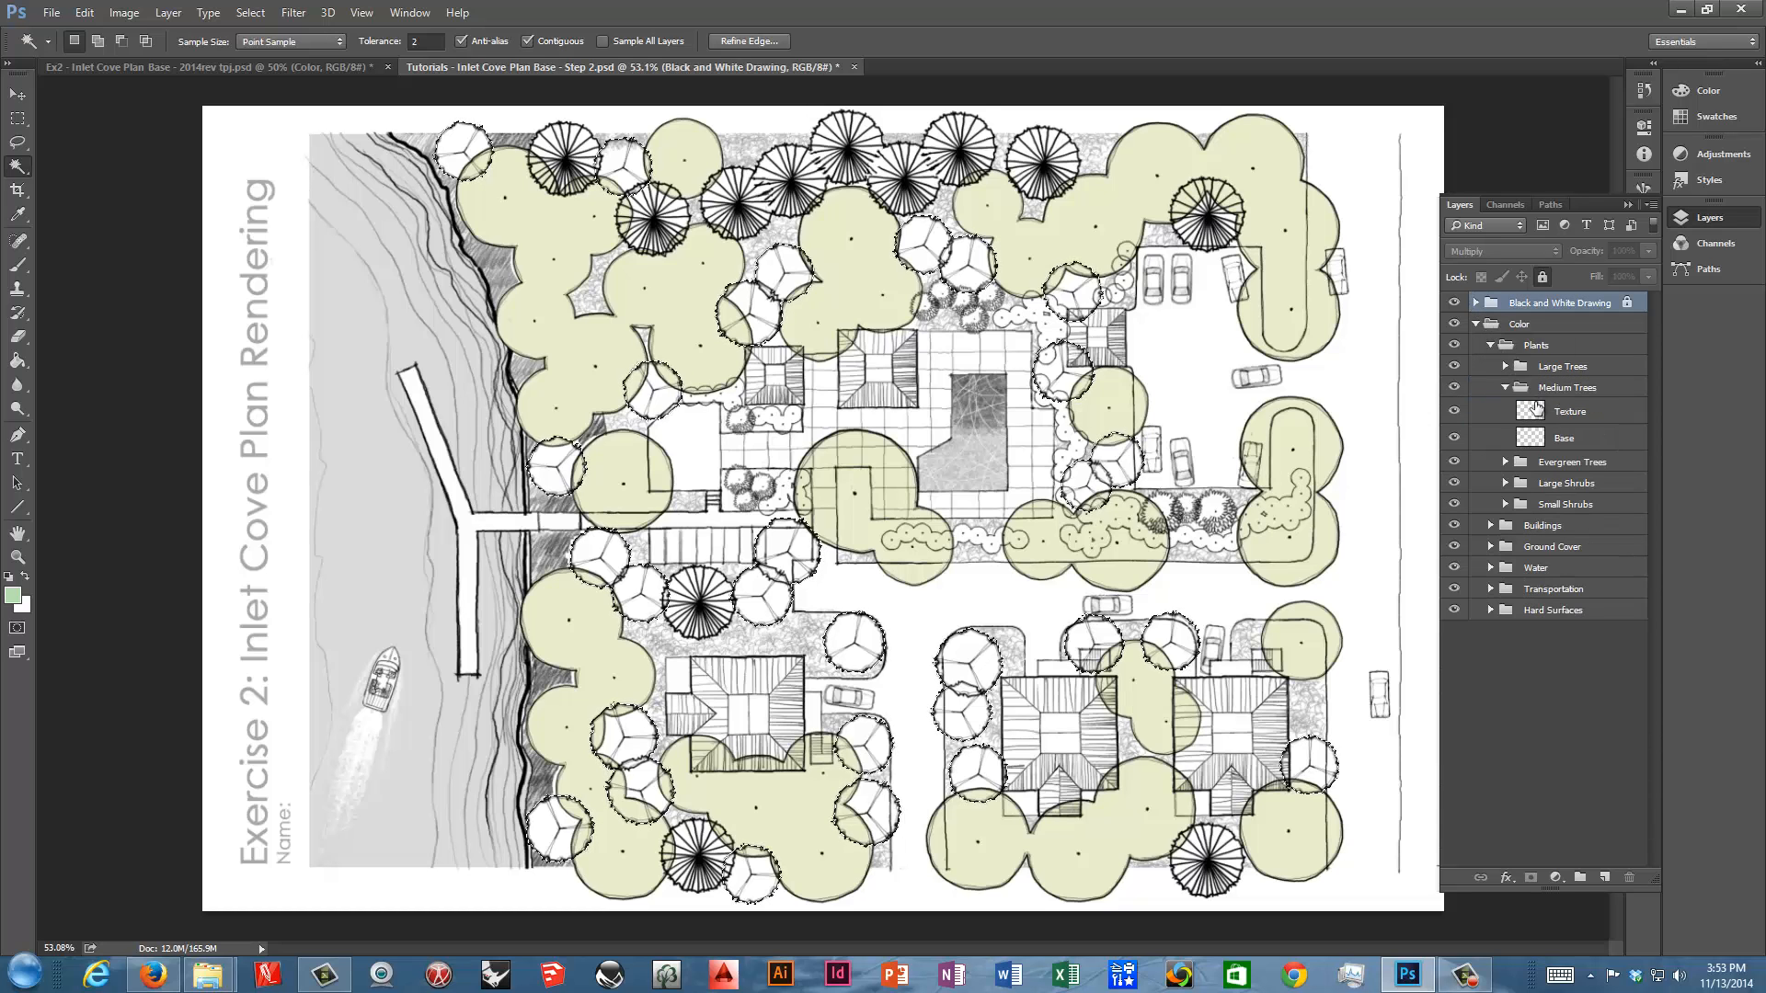
pyautogui.click(1541, 441)
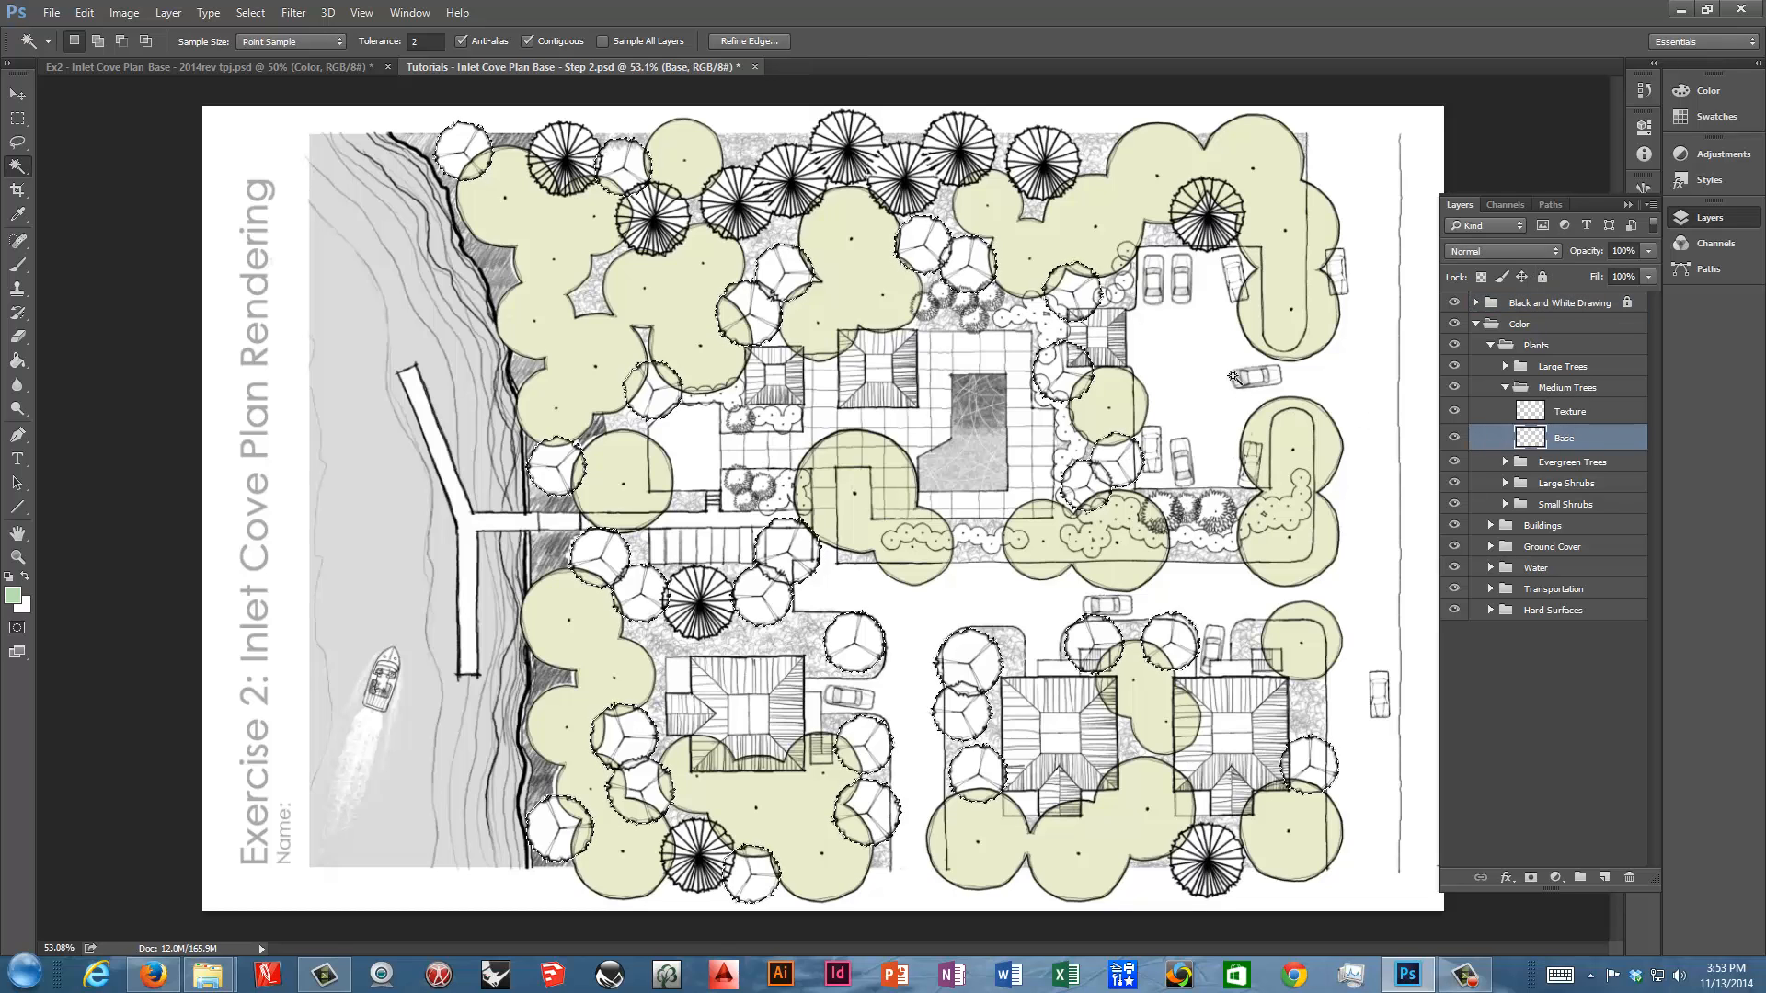
pyautogui.press('alt')
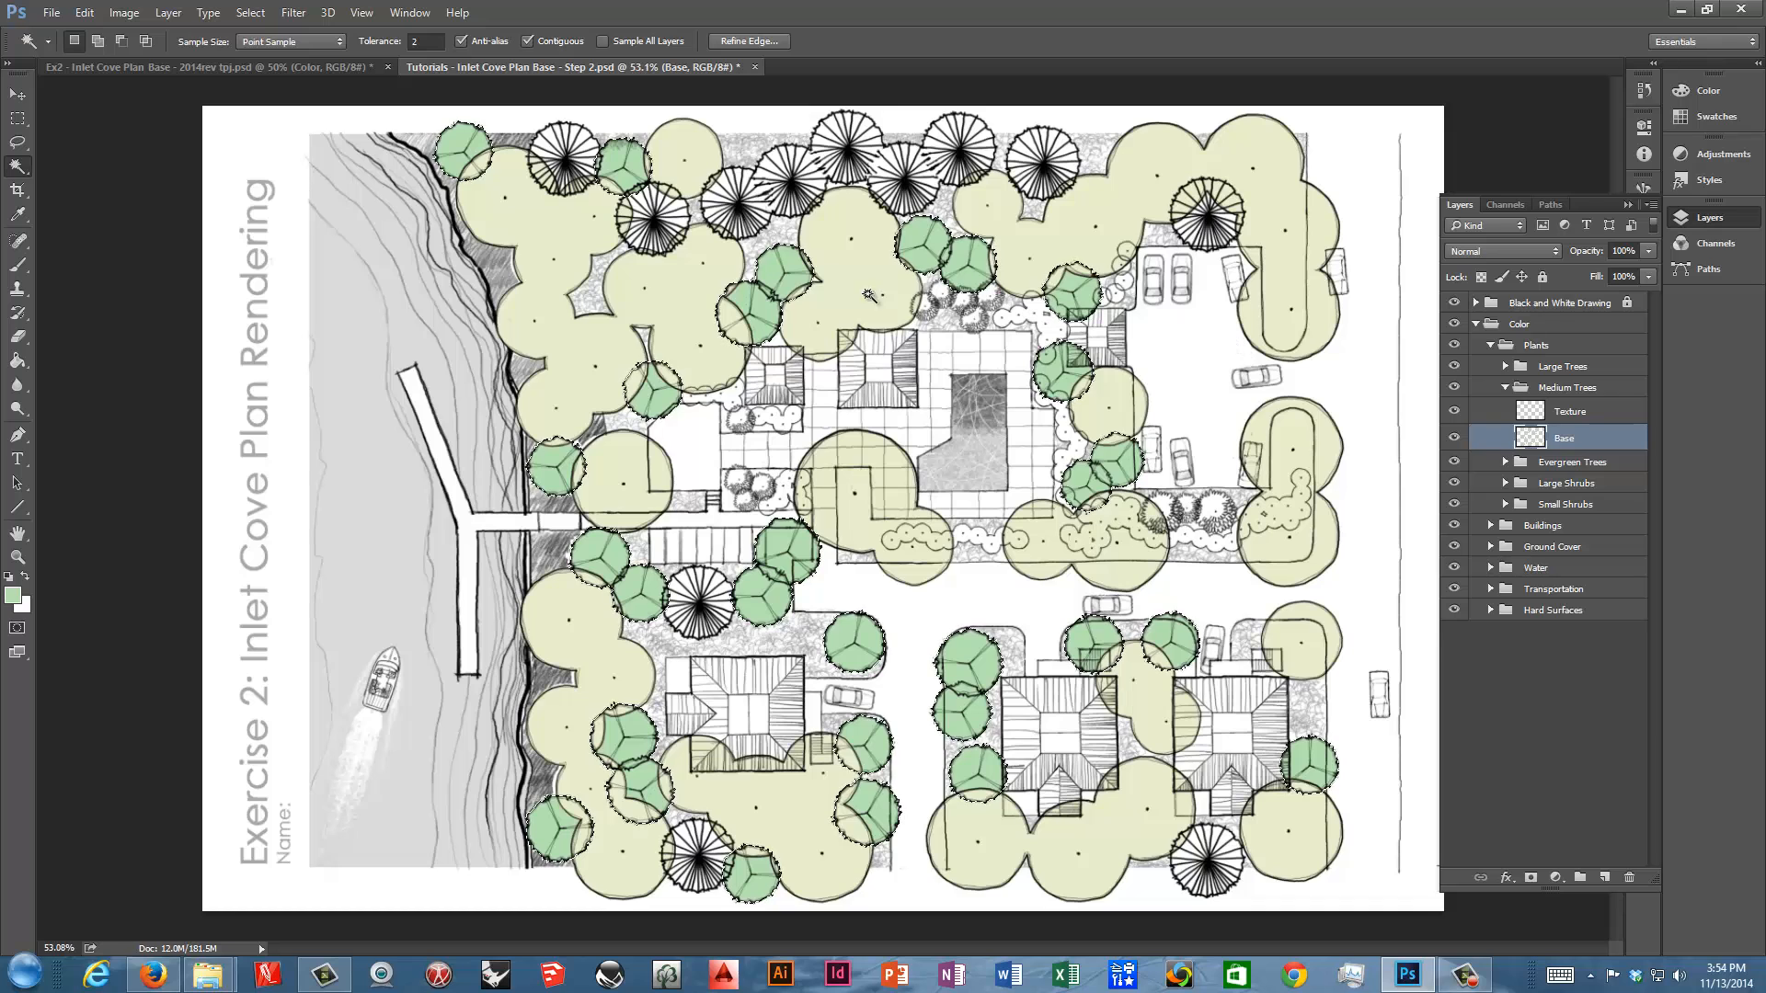
# Deselect the filled medium trees
pyautogui.click(249, 13)
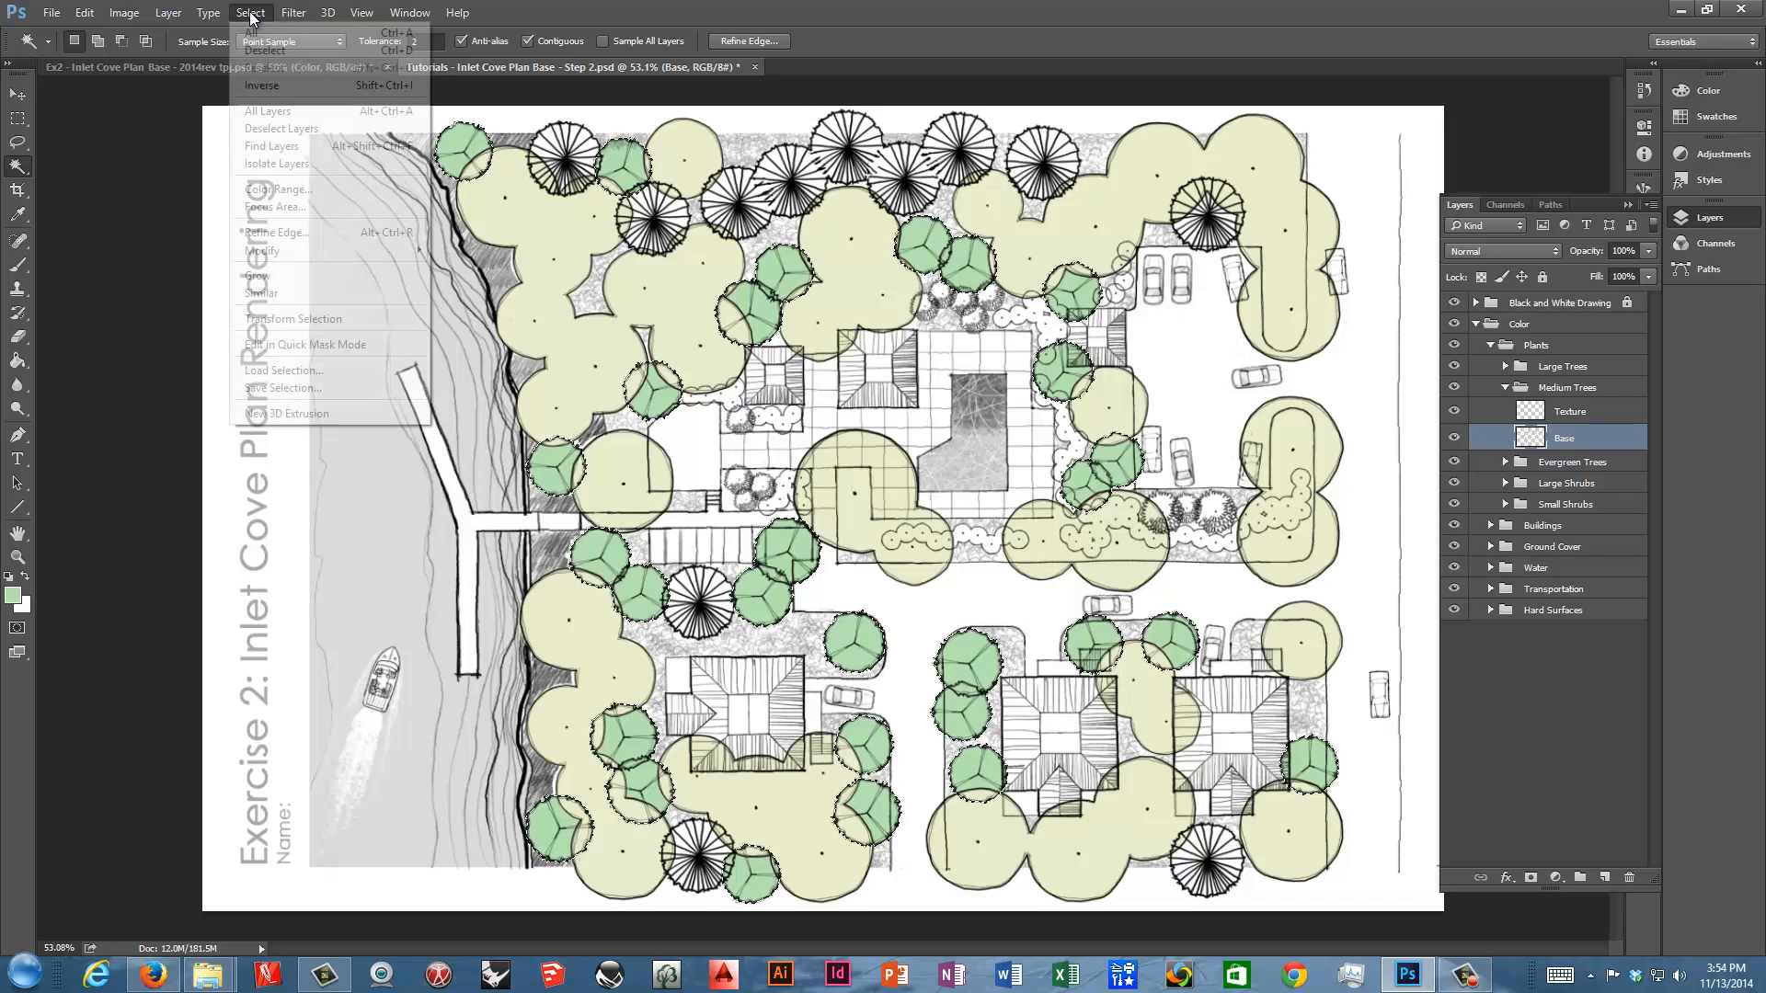
pyautogui.click(251, 16)
pyautogui.click(251, 16)
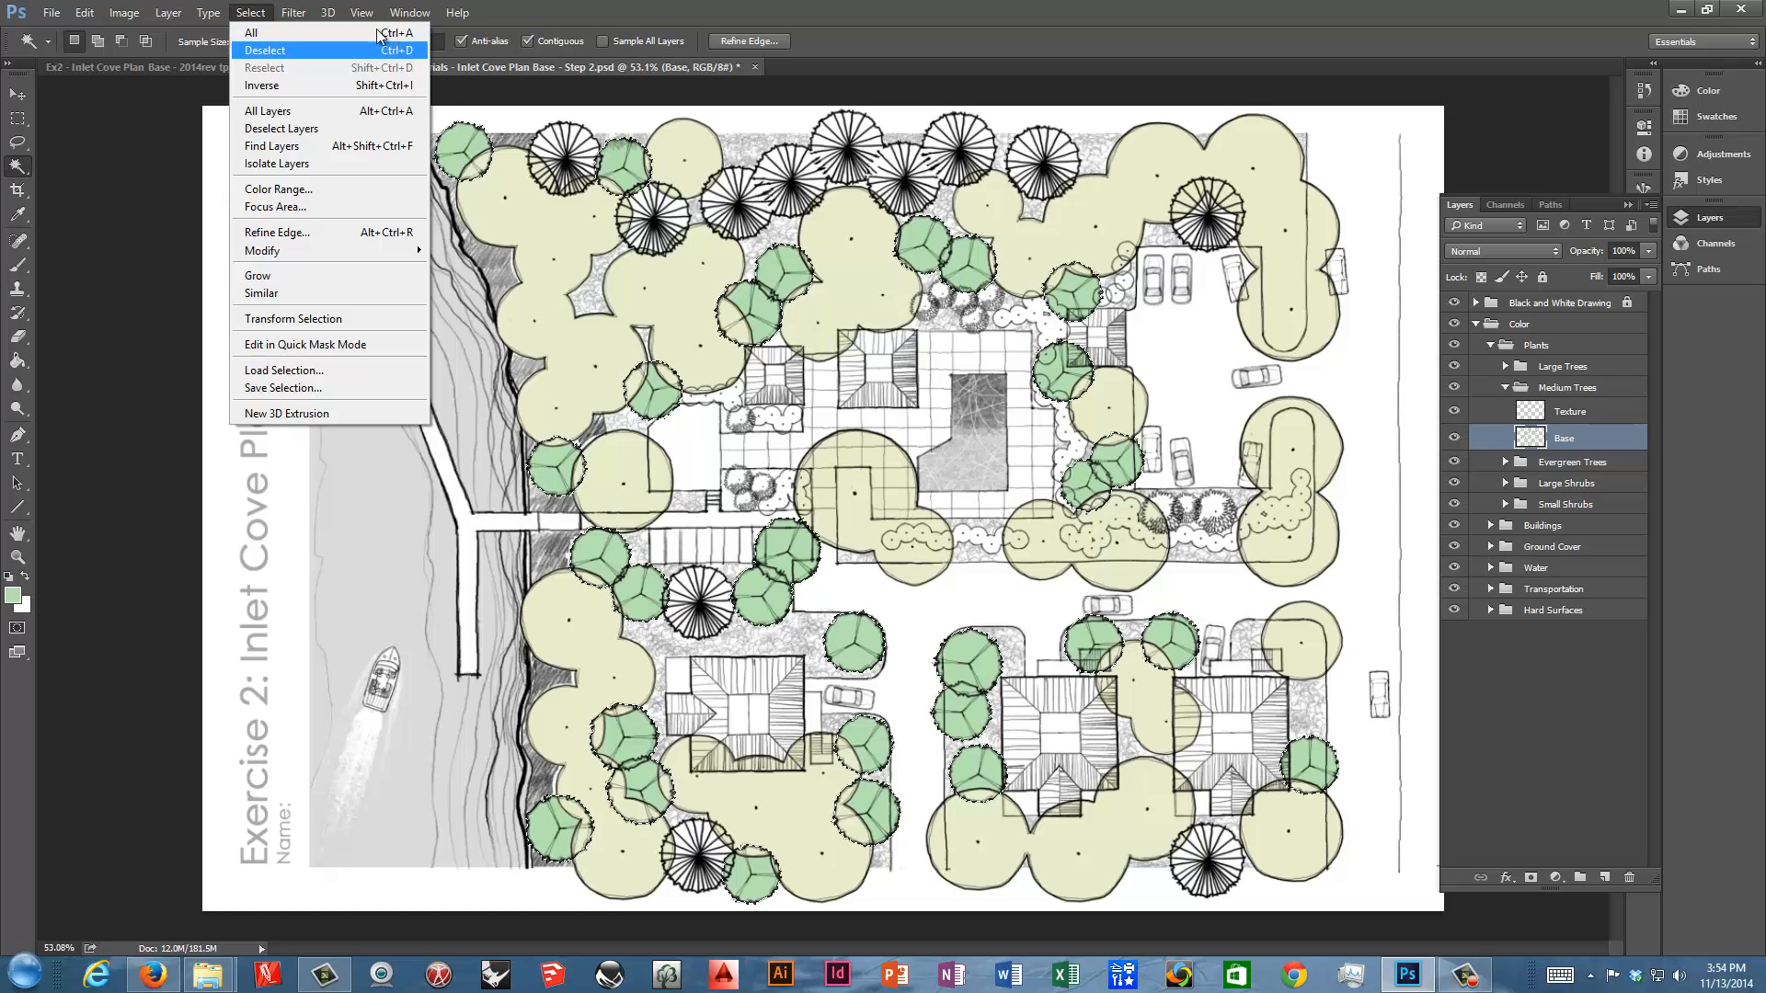
pyautogui.click(251, 13)
pyautogui.hotkey('ctrl', 'd')
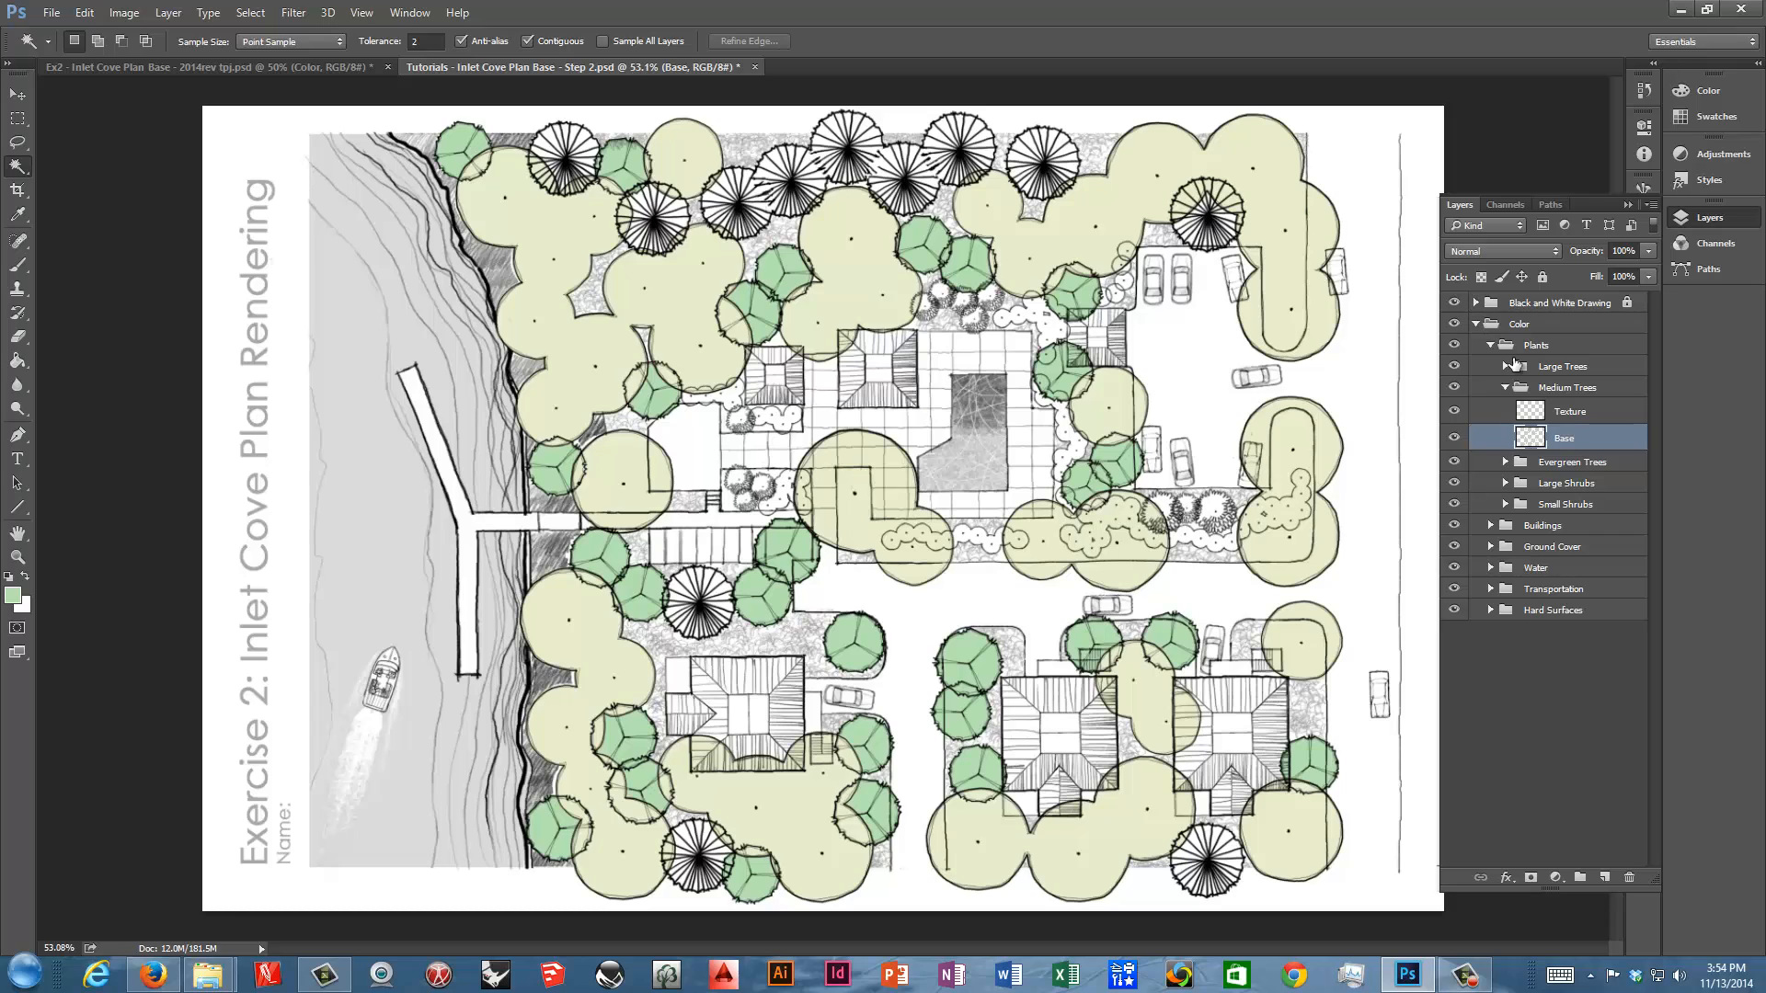
# Collapse the Medium Trees group, expand Evergreen Trees under Color > Plants, and activate its Base layer
pyautogui.click(1505, 387)
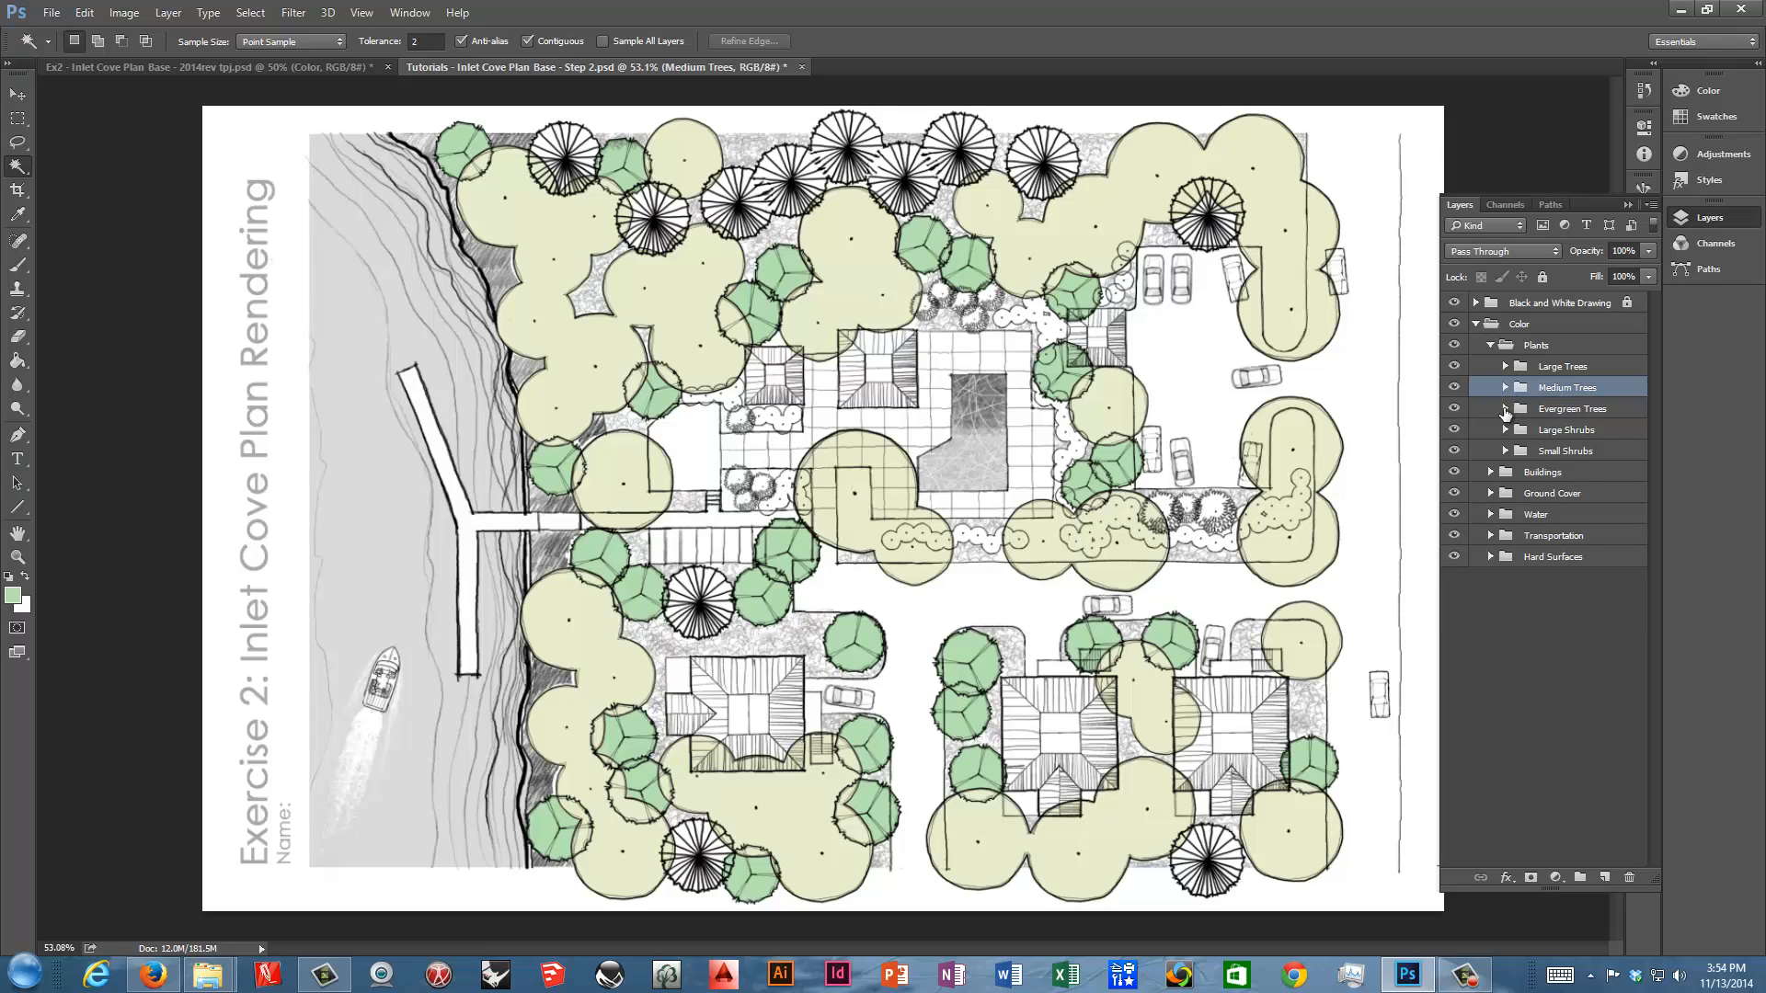
pyautogui.click(1505, 409)
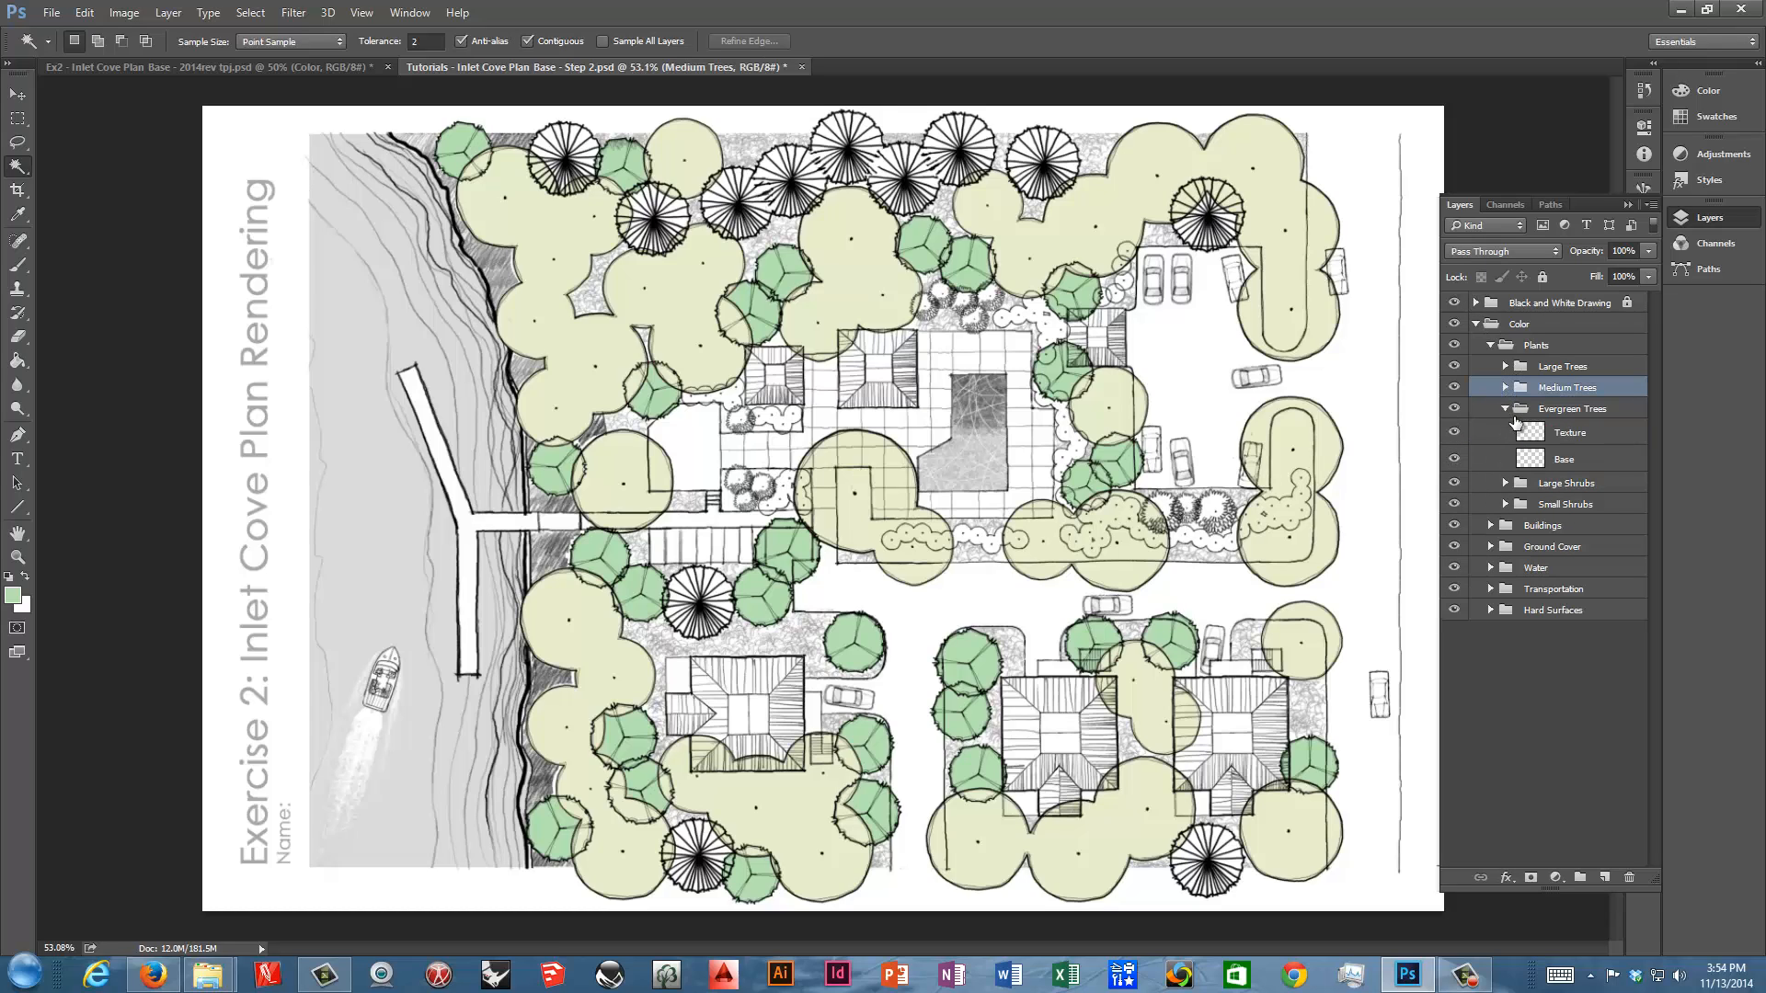
pyautogui.click(1553, 461)
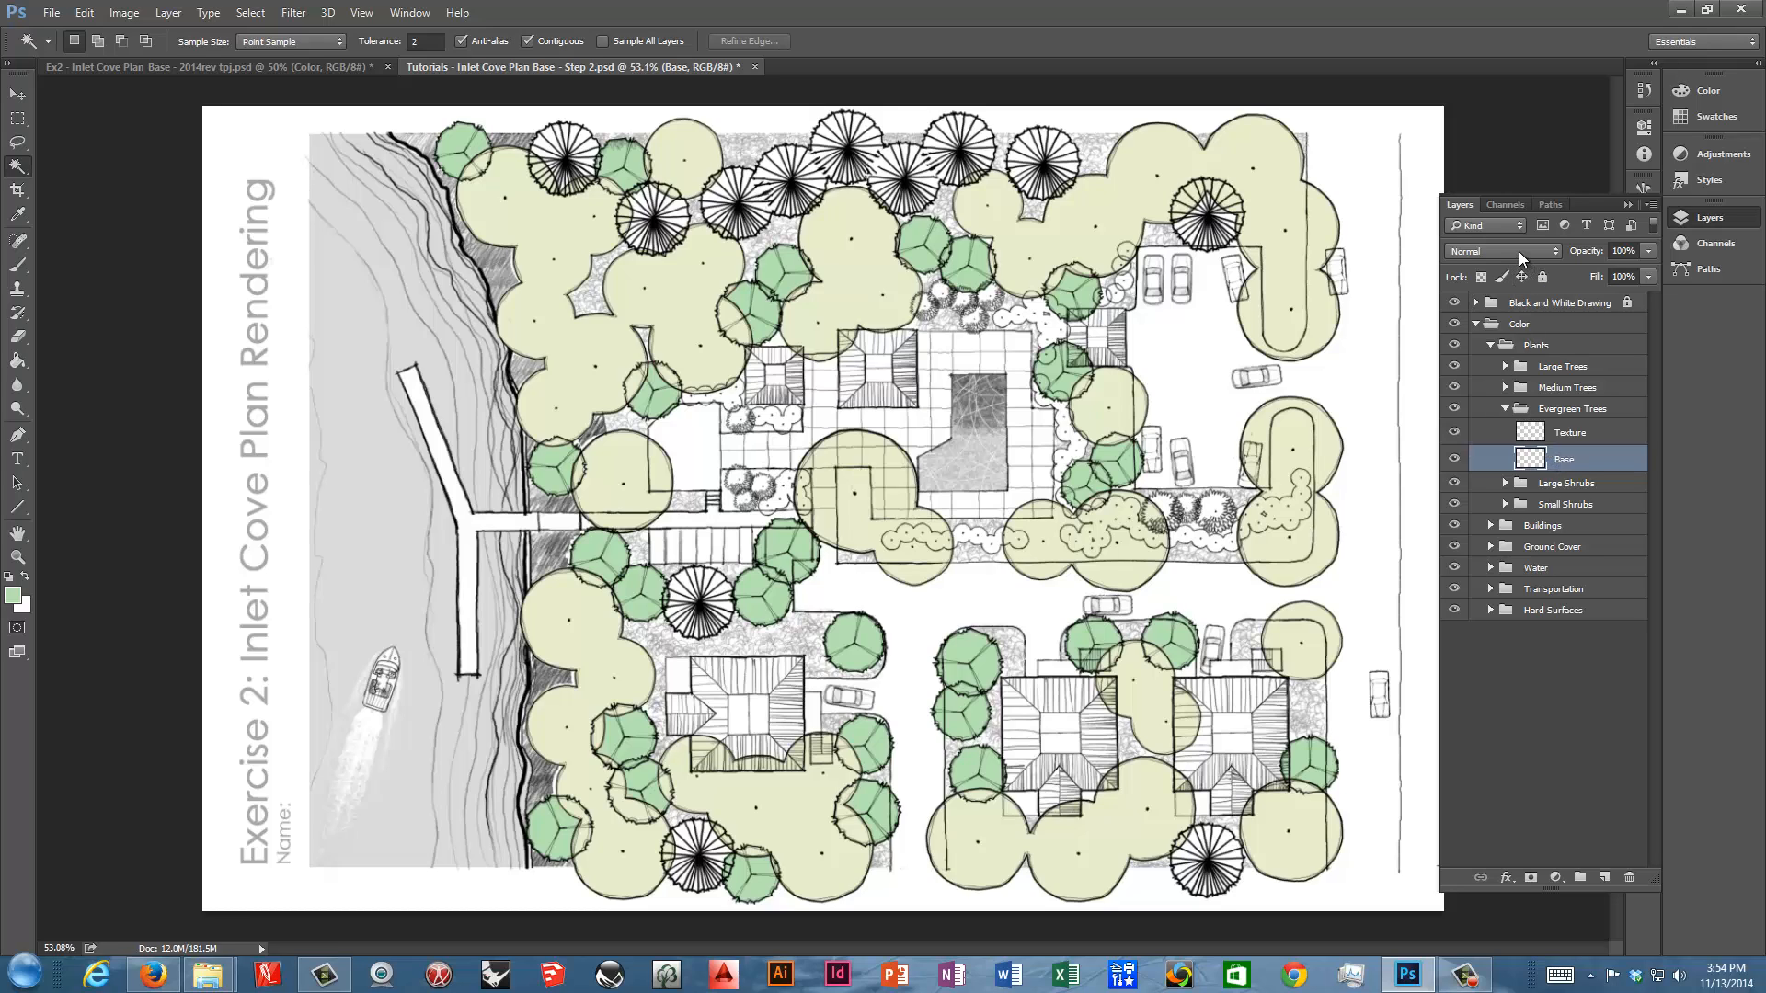
# On the Evergreen Trees layer of the Black and White Drawing's Plantings group, select the empty area around the trees with the Magic Wand
pyautogui.click(1476, 304)
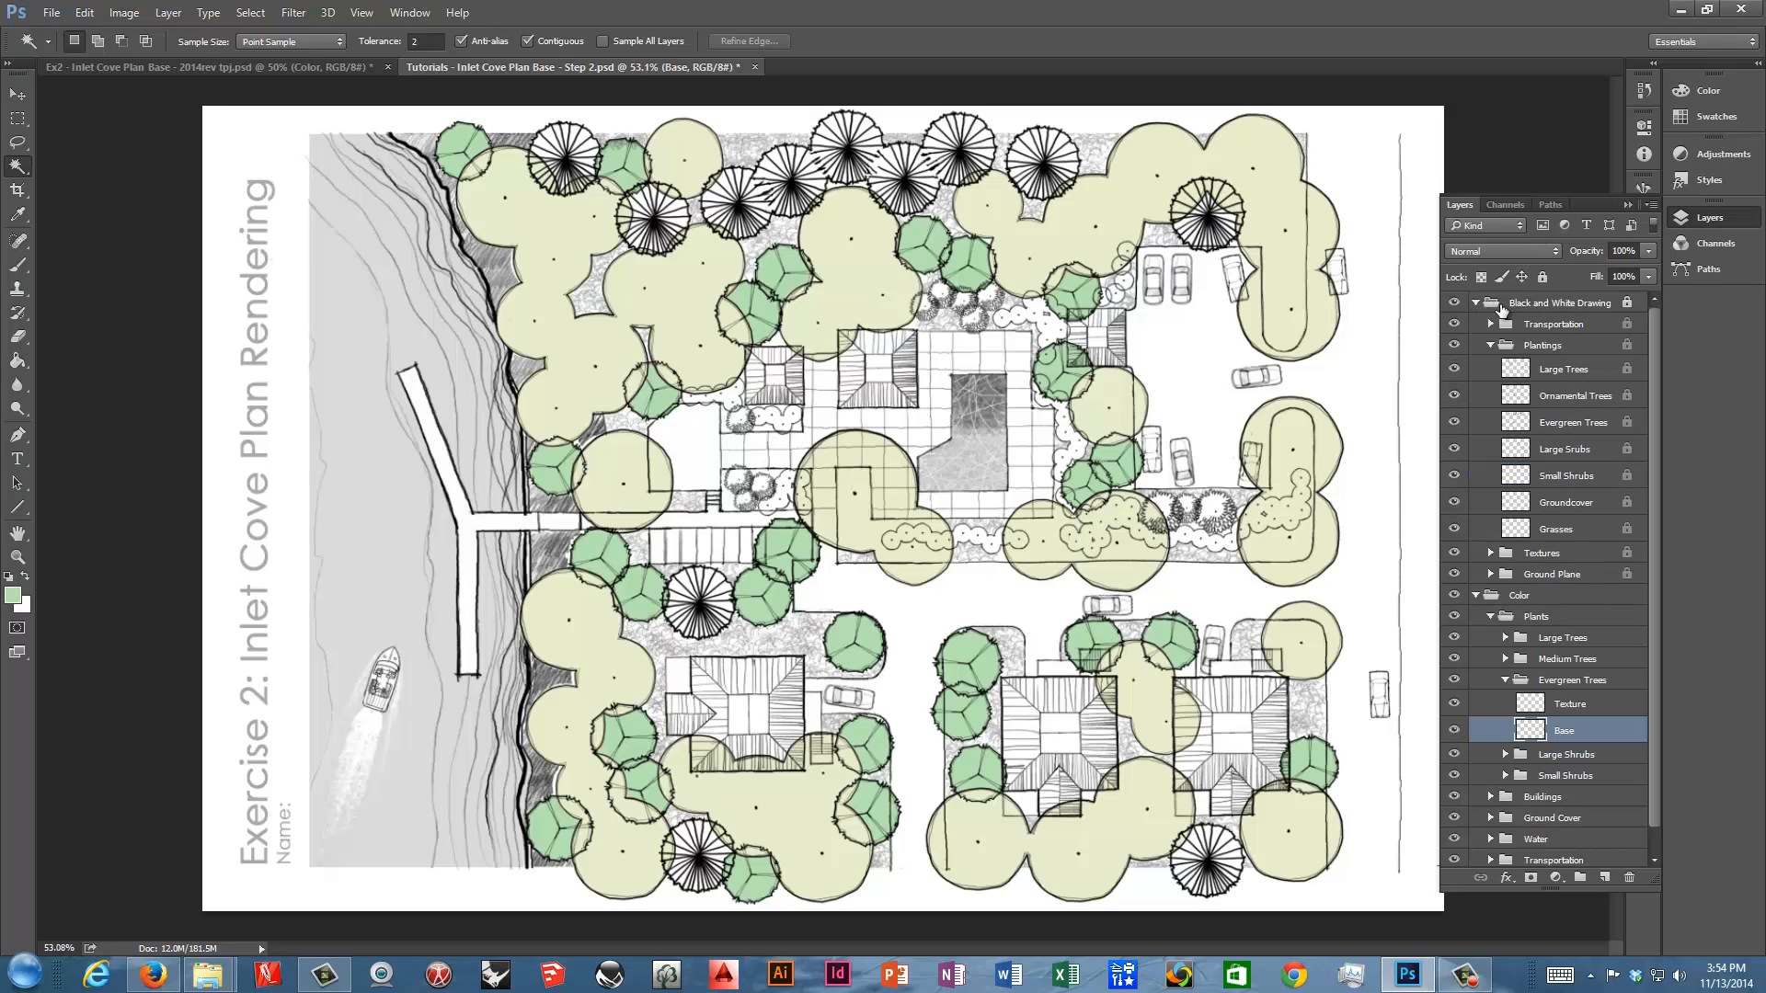
pyautogui.click(1562, 424)
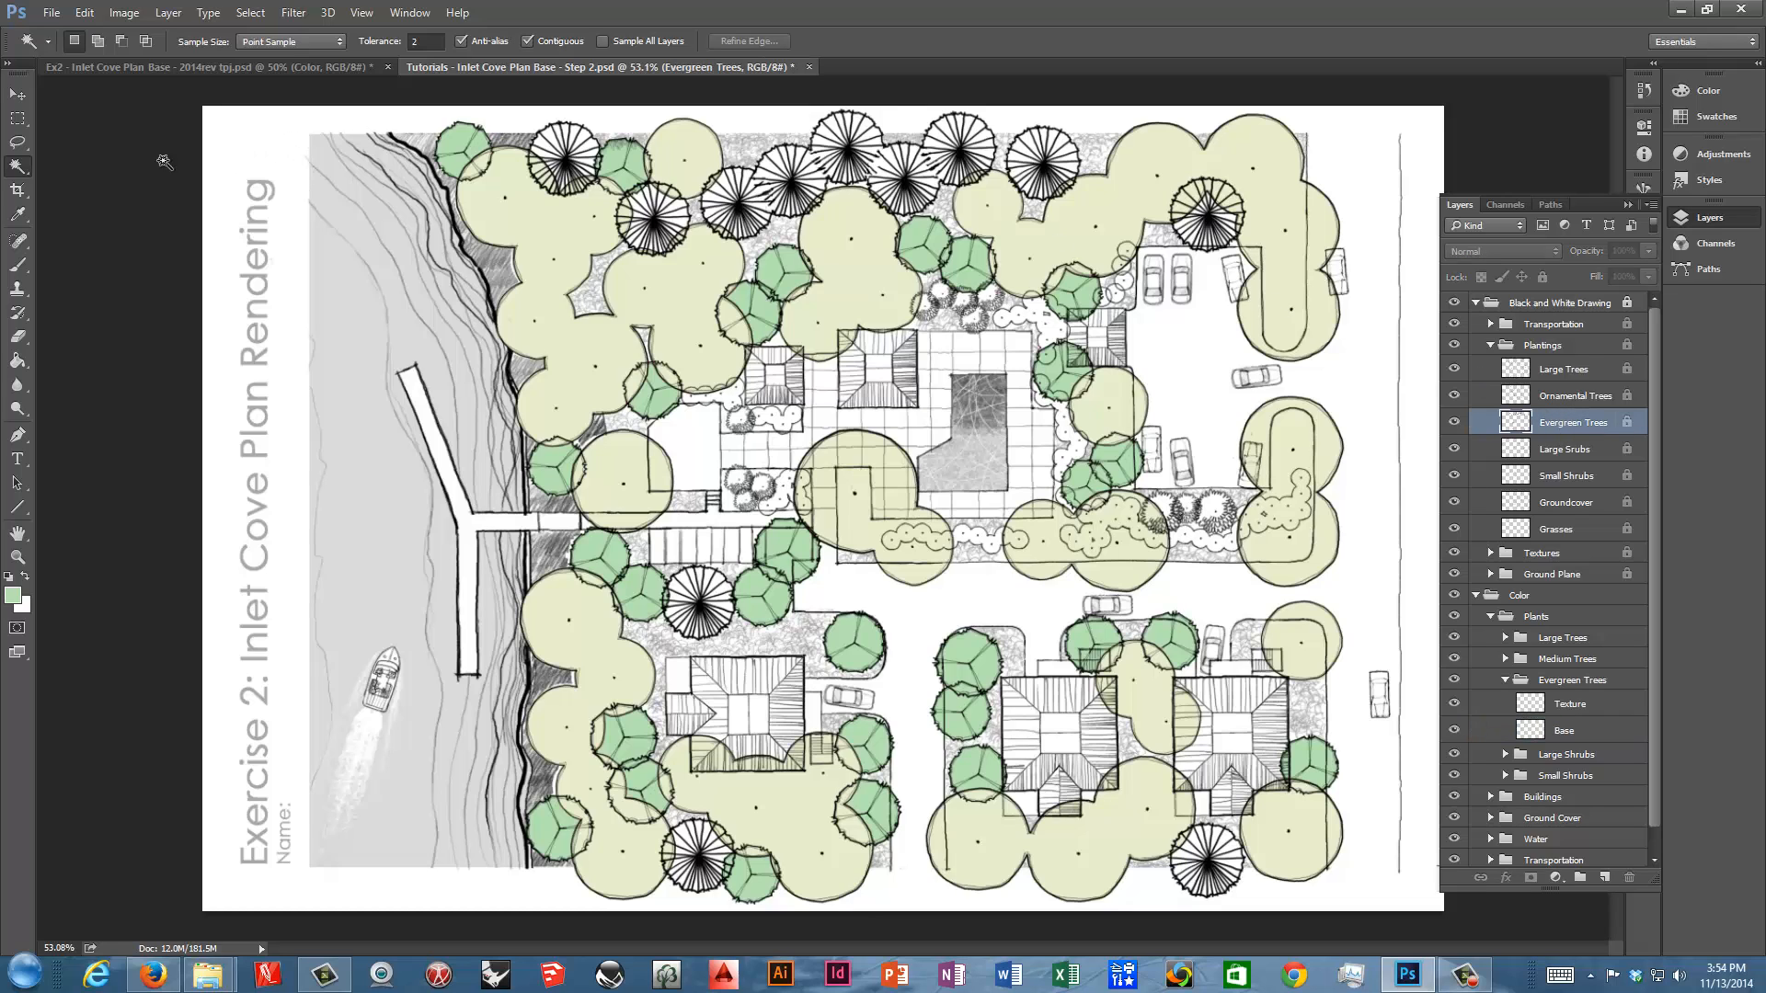
pyautogui.click(245, 147)
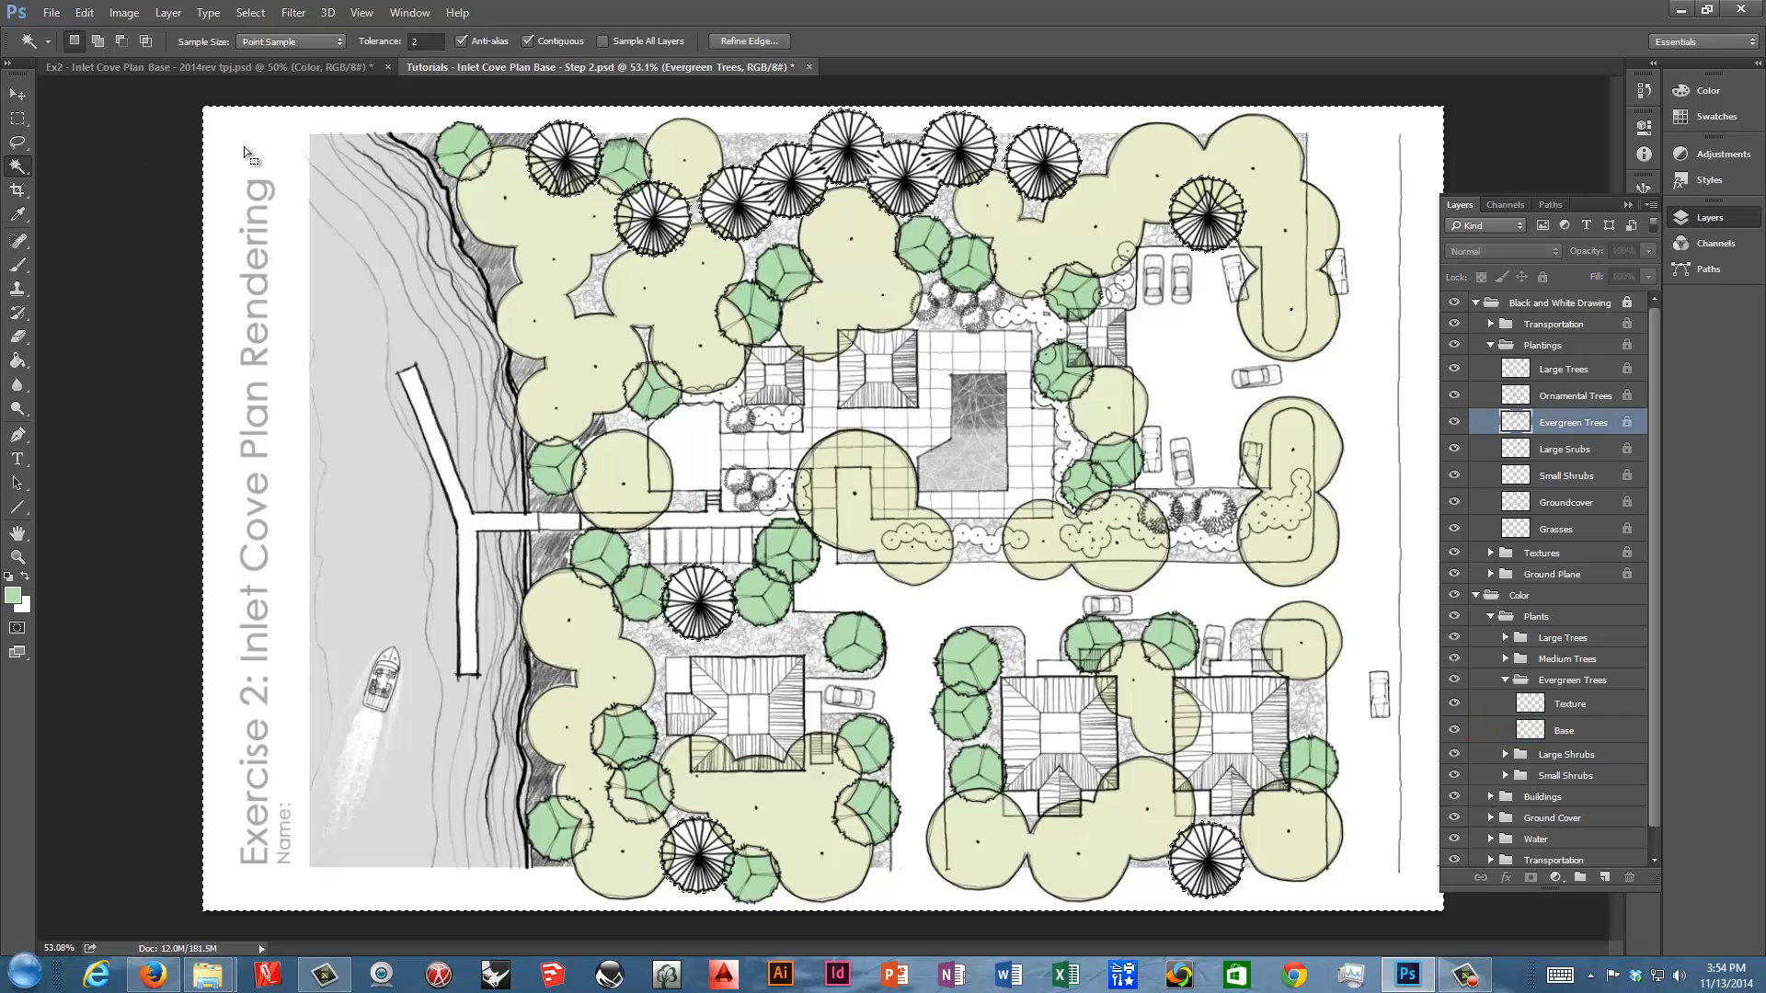
# Invert the selection so it covers the evergreen trees, and check it in Quick Mask
pyautogui.click(250, 13)
pyautogui.click(262, 86)
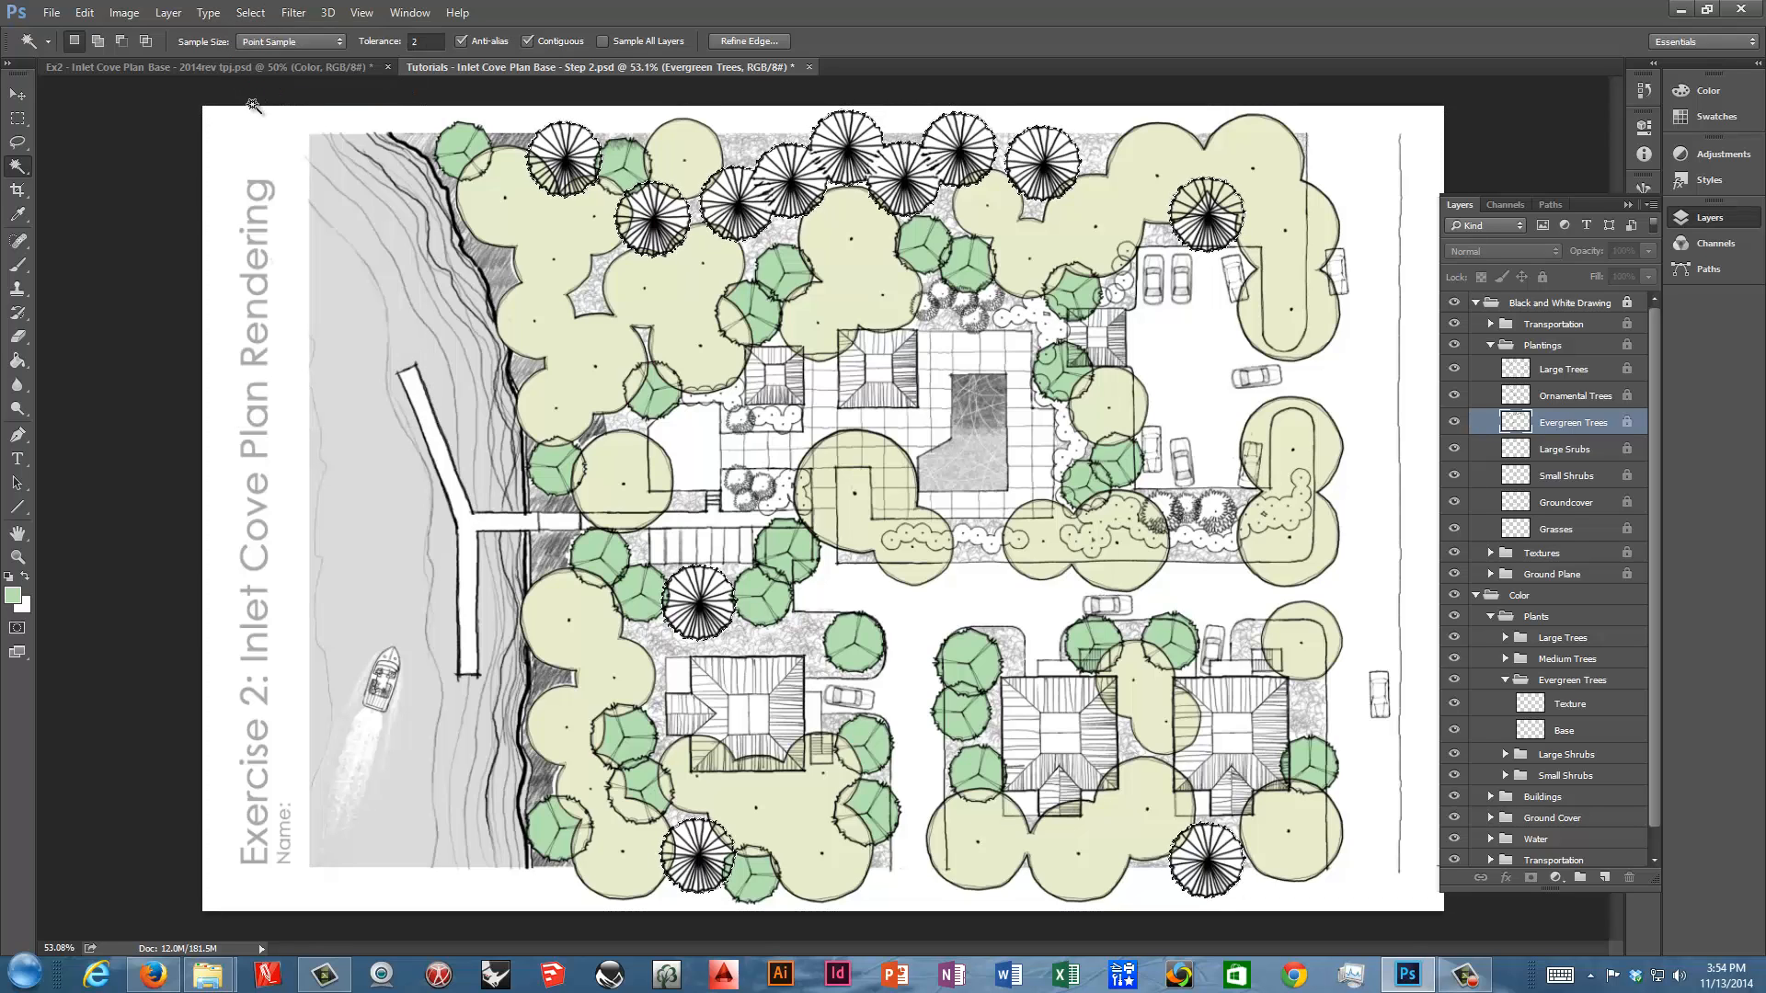
pyautogui.click(17, 629)
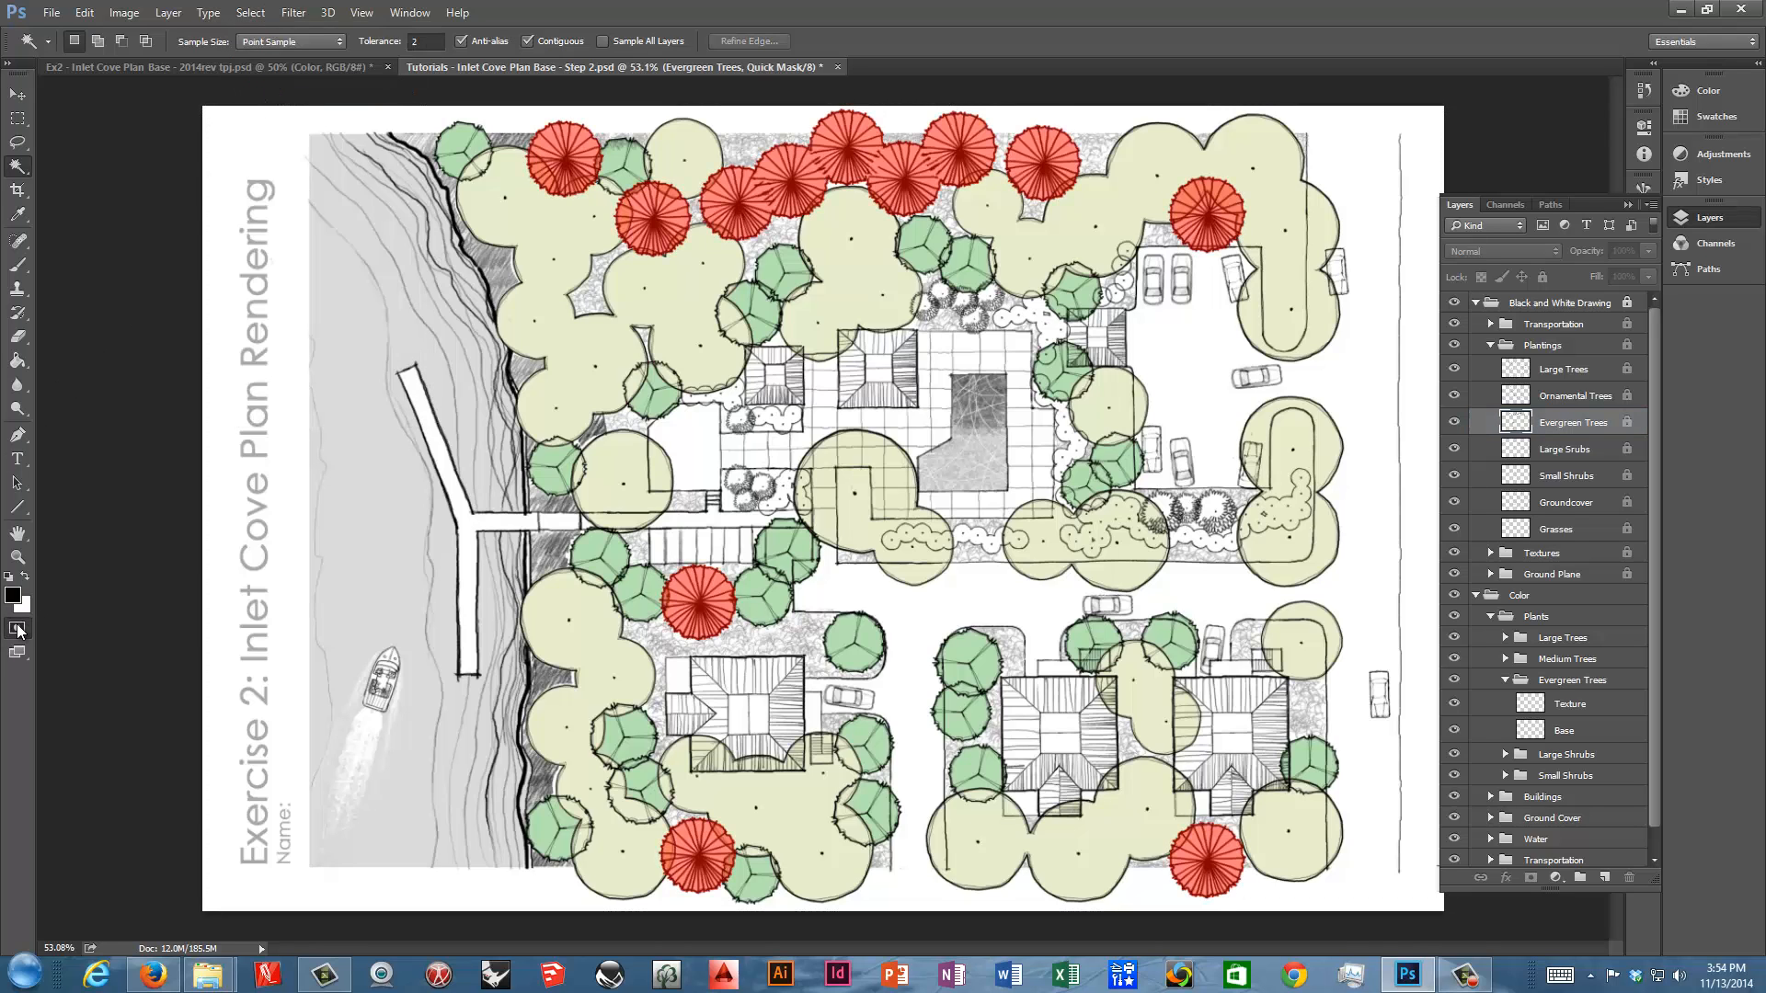
pyautogui.click(17, 628)
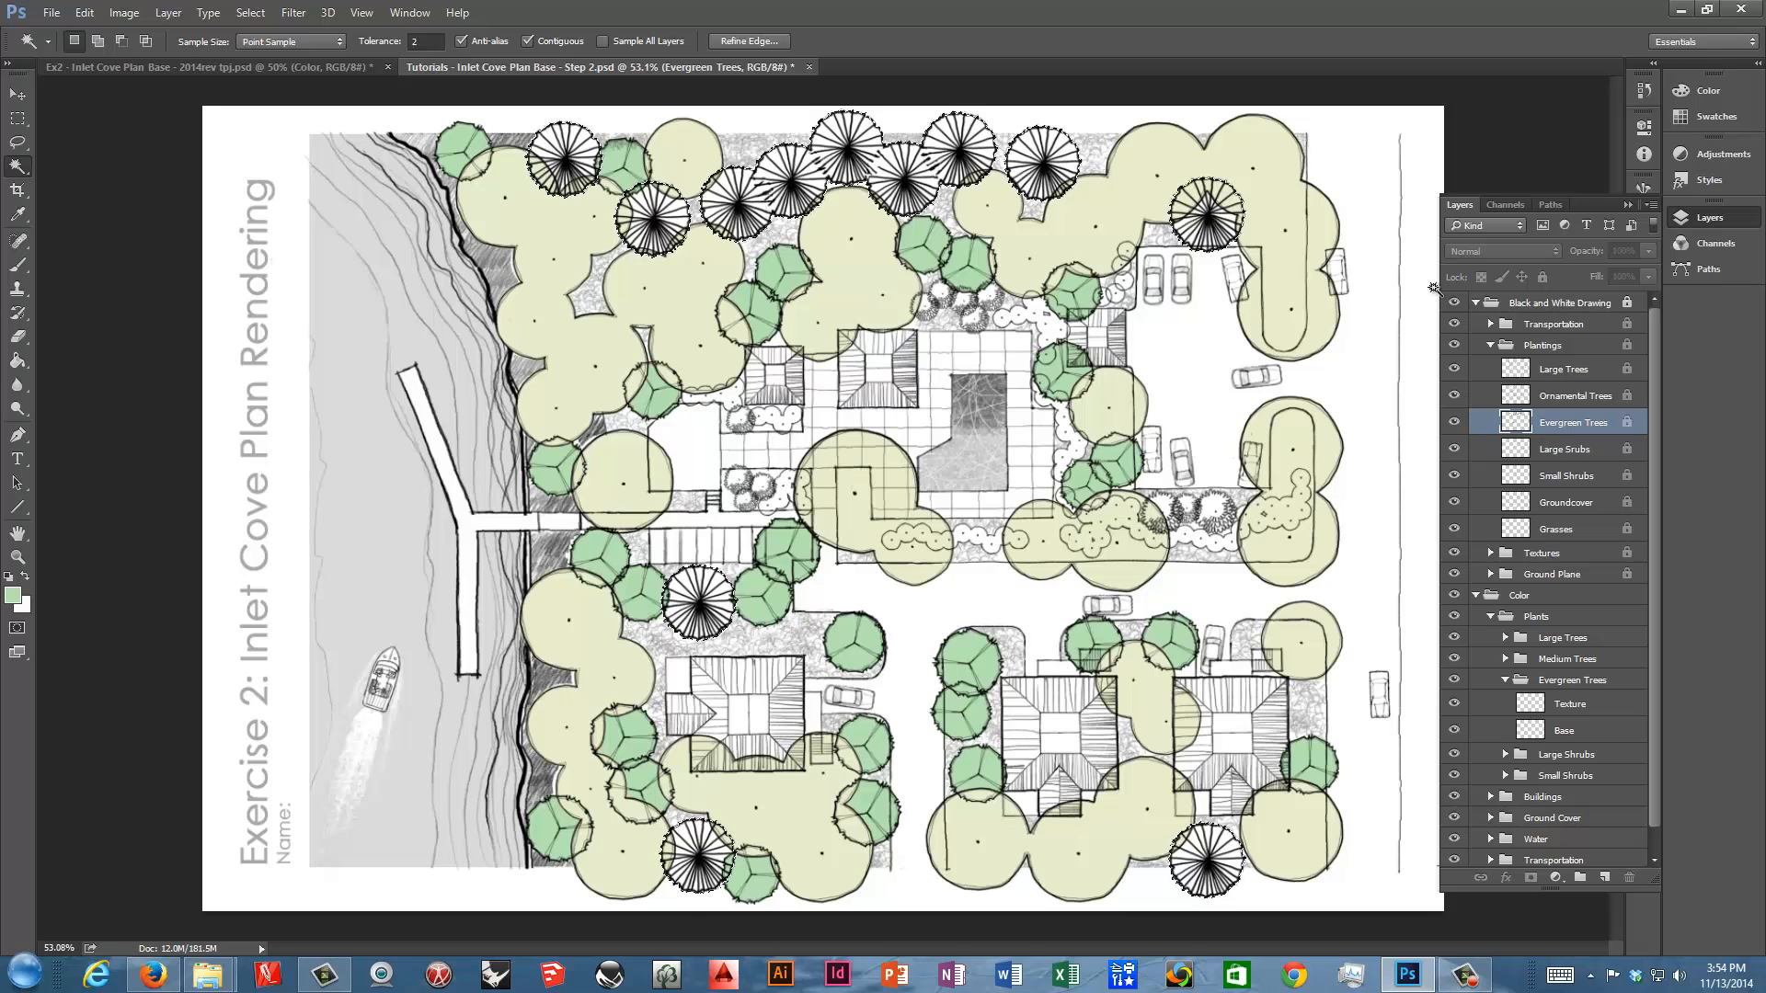
# Collapse the Black and White Drawing group, activate the Base layer under Color > Plants > Evergreen Trees, and show the color swatches
pyautogui.click(1476, 303)
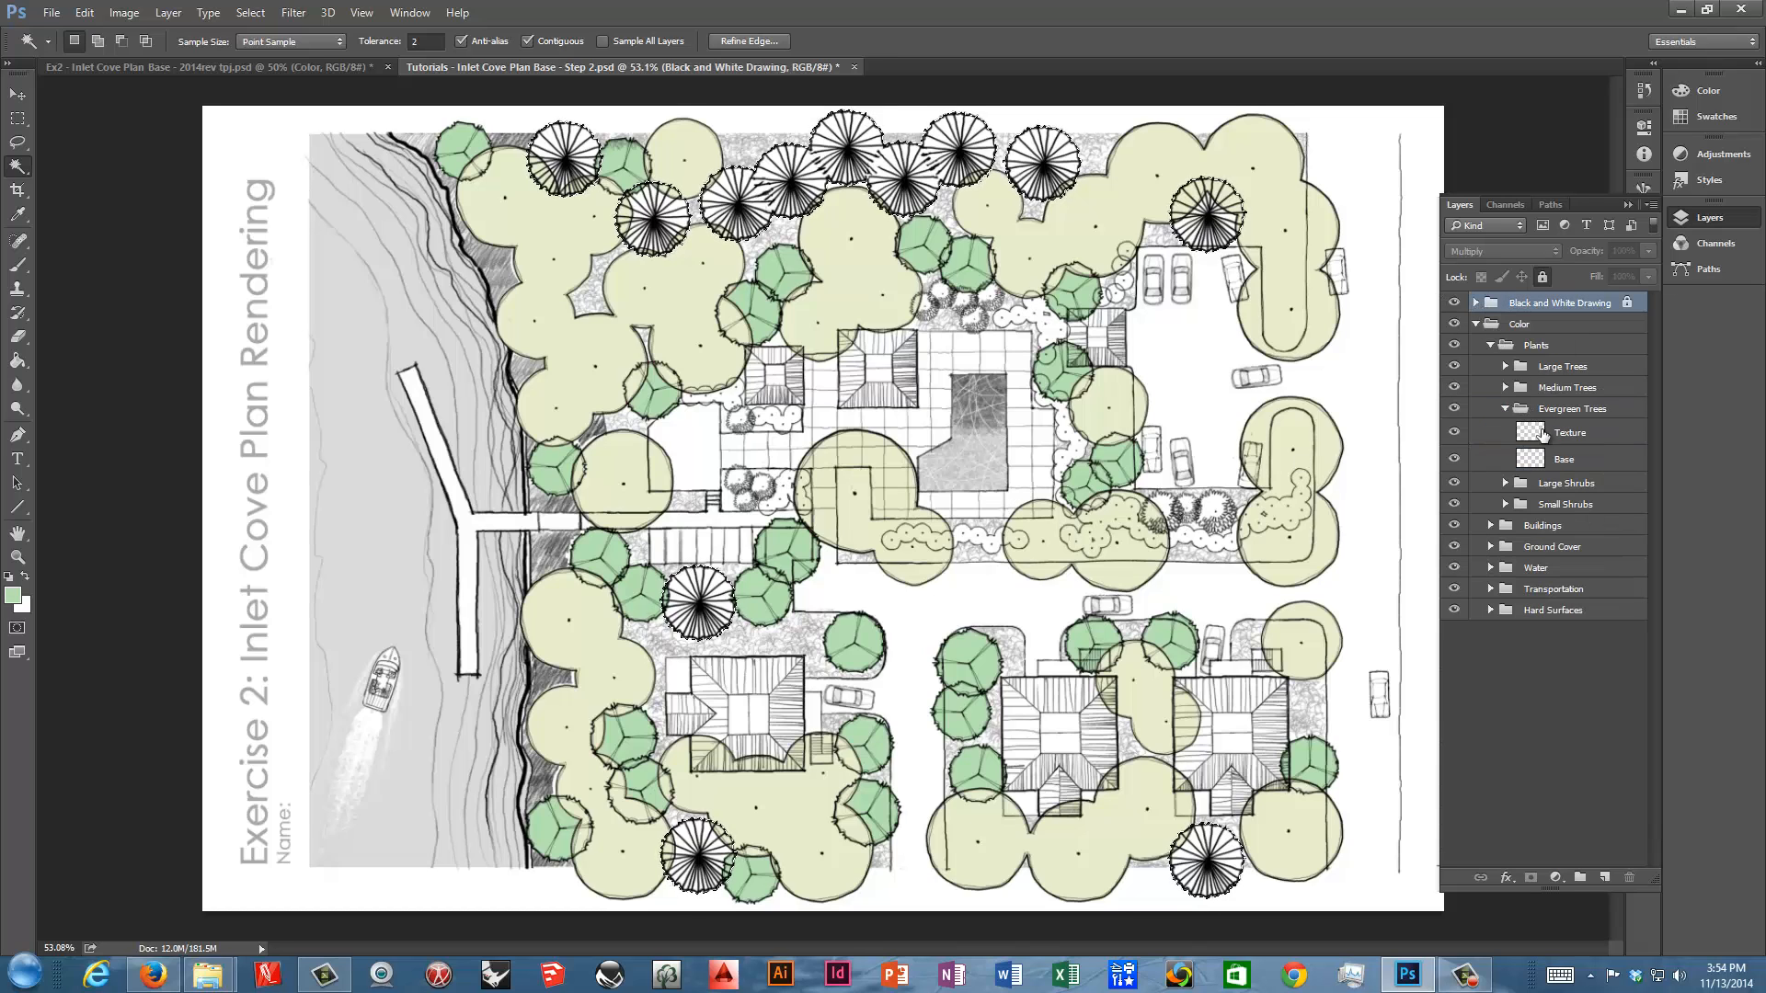
pyautogui.click(1543, 465)
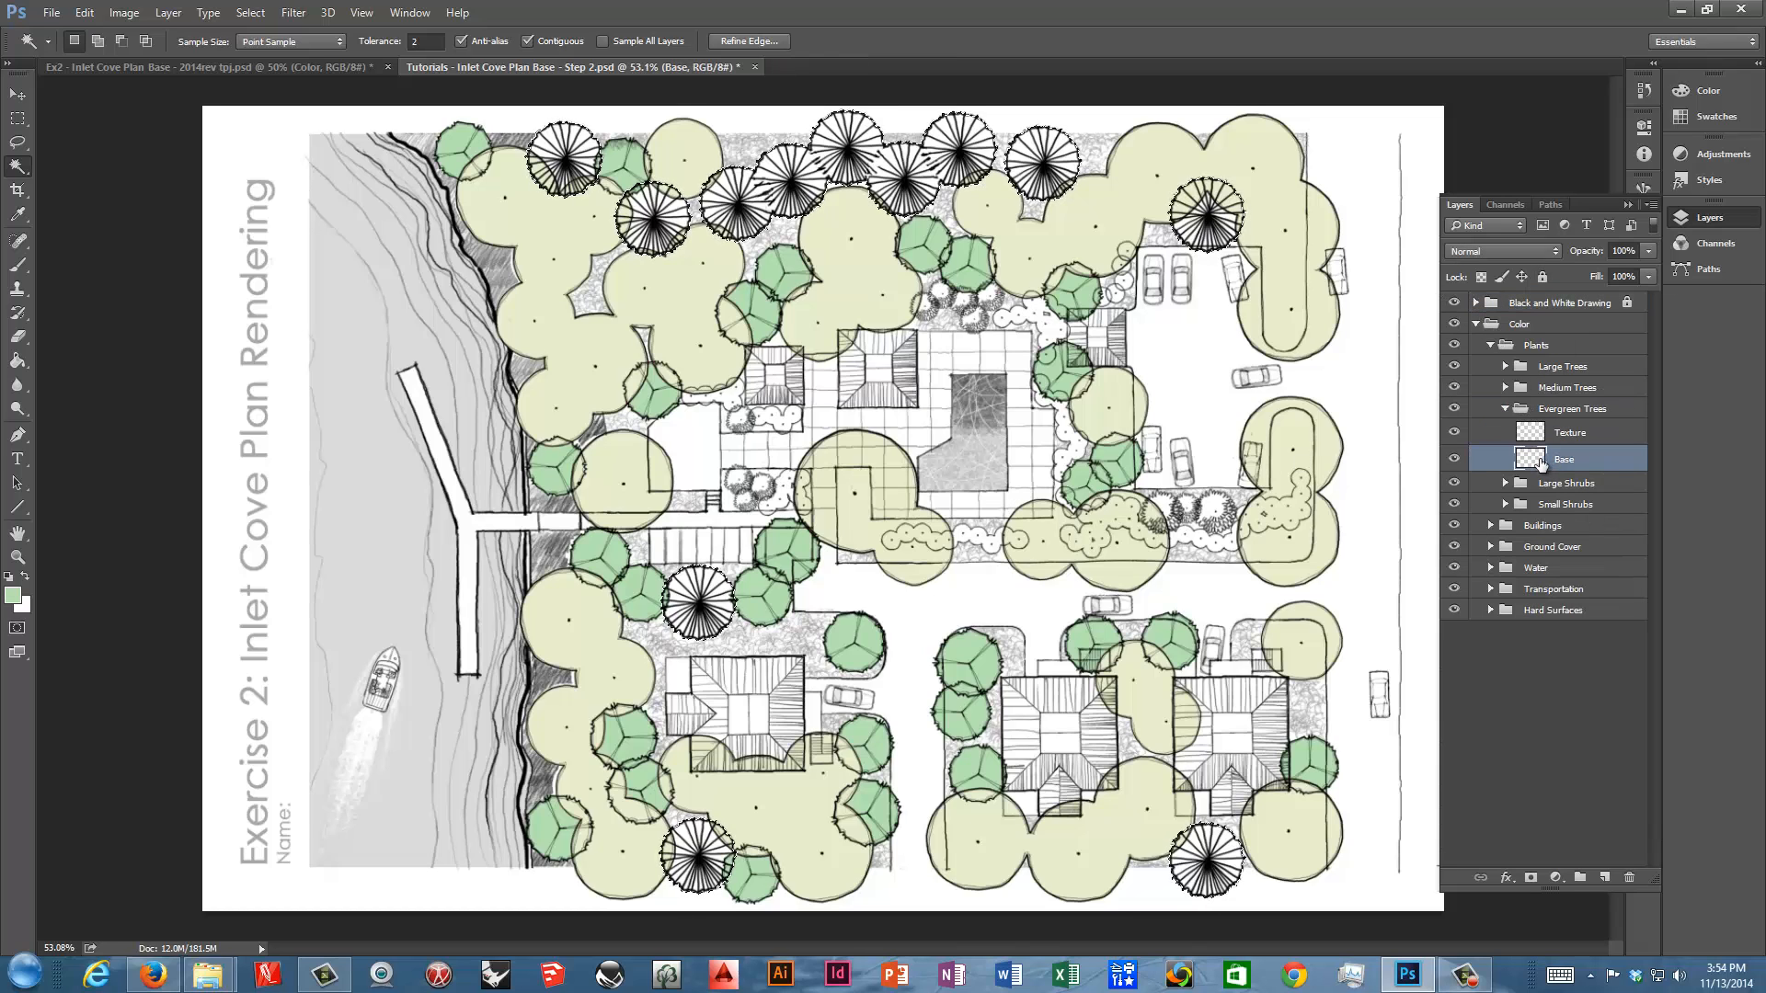
pyautogui.click(1698, 114)
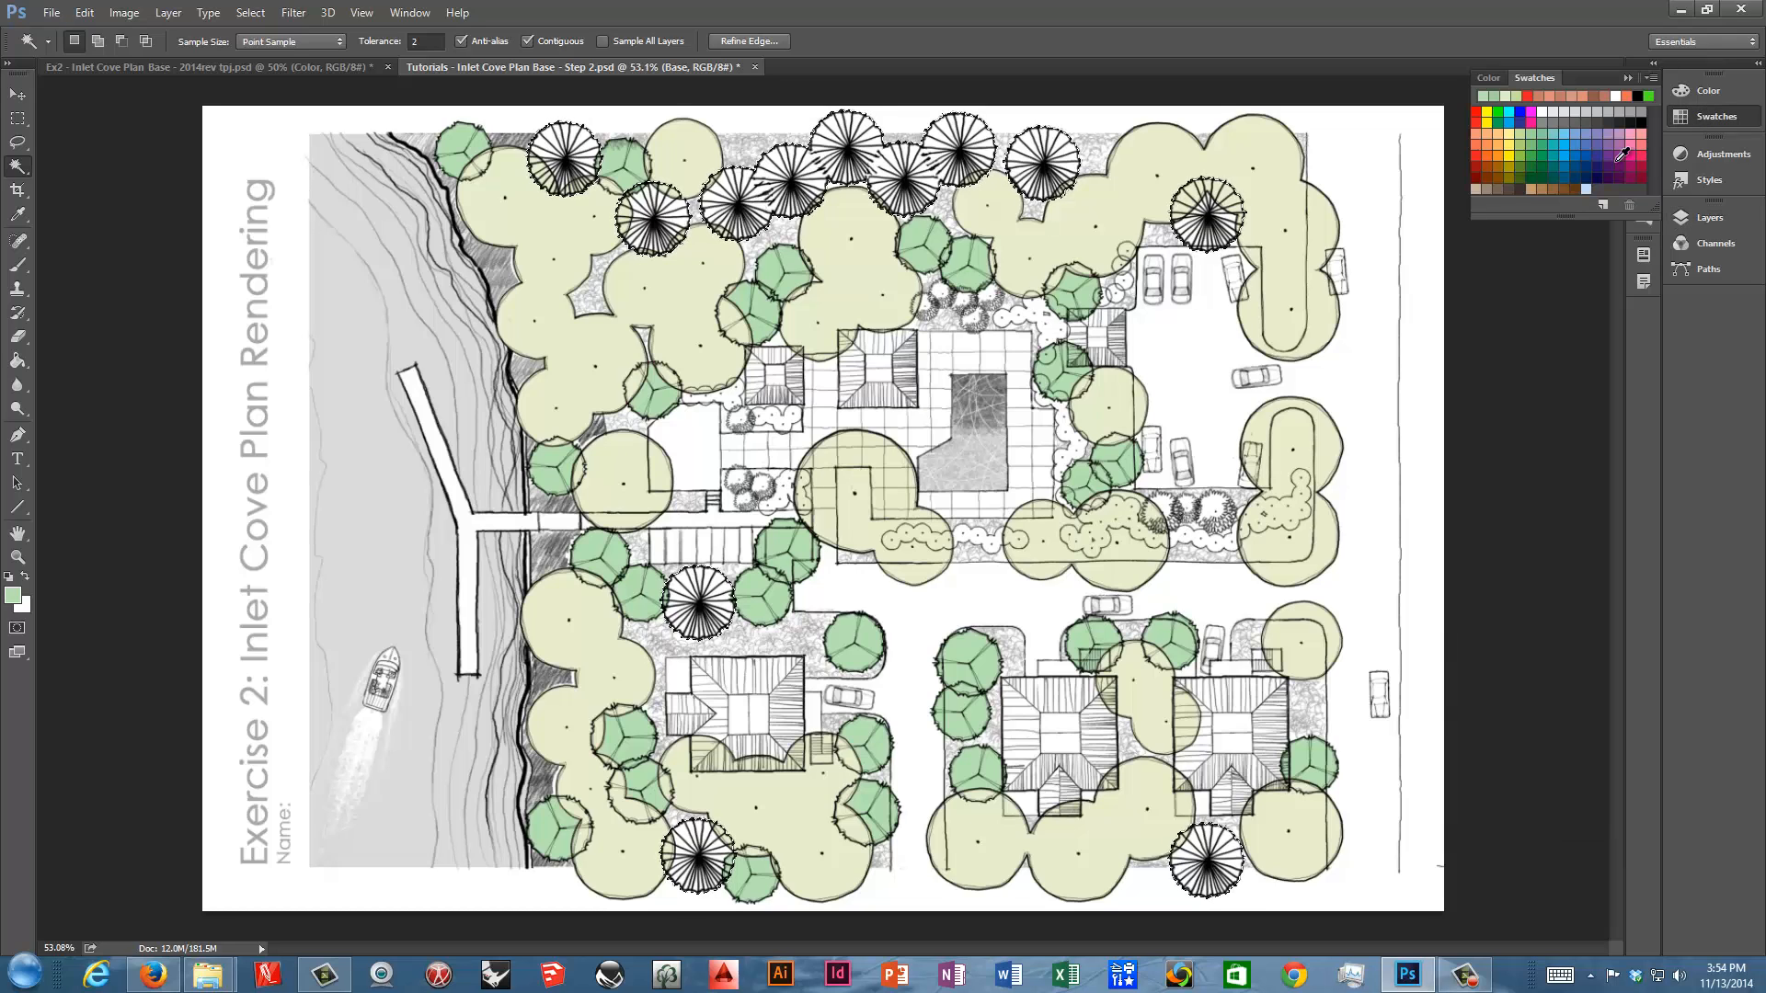
# Set the foreground color to the pale blue-green #9dd9bd, starting from a green swatch and adjusting its hue and brightness
pyautogui.click(1546, 131)
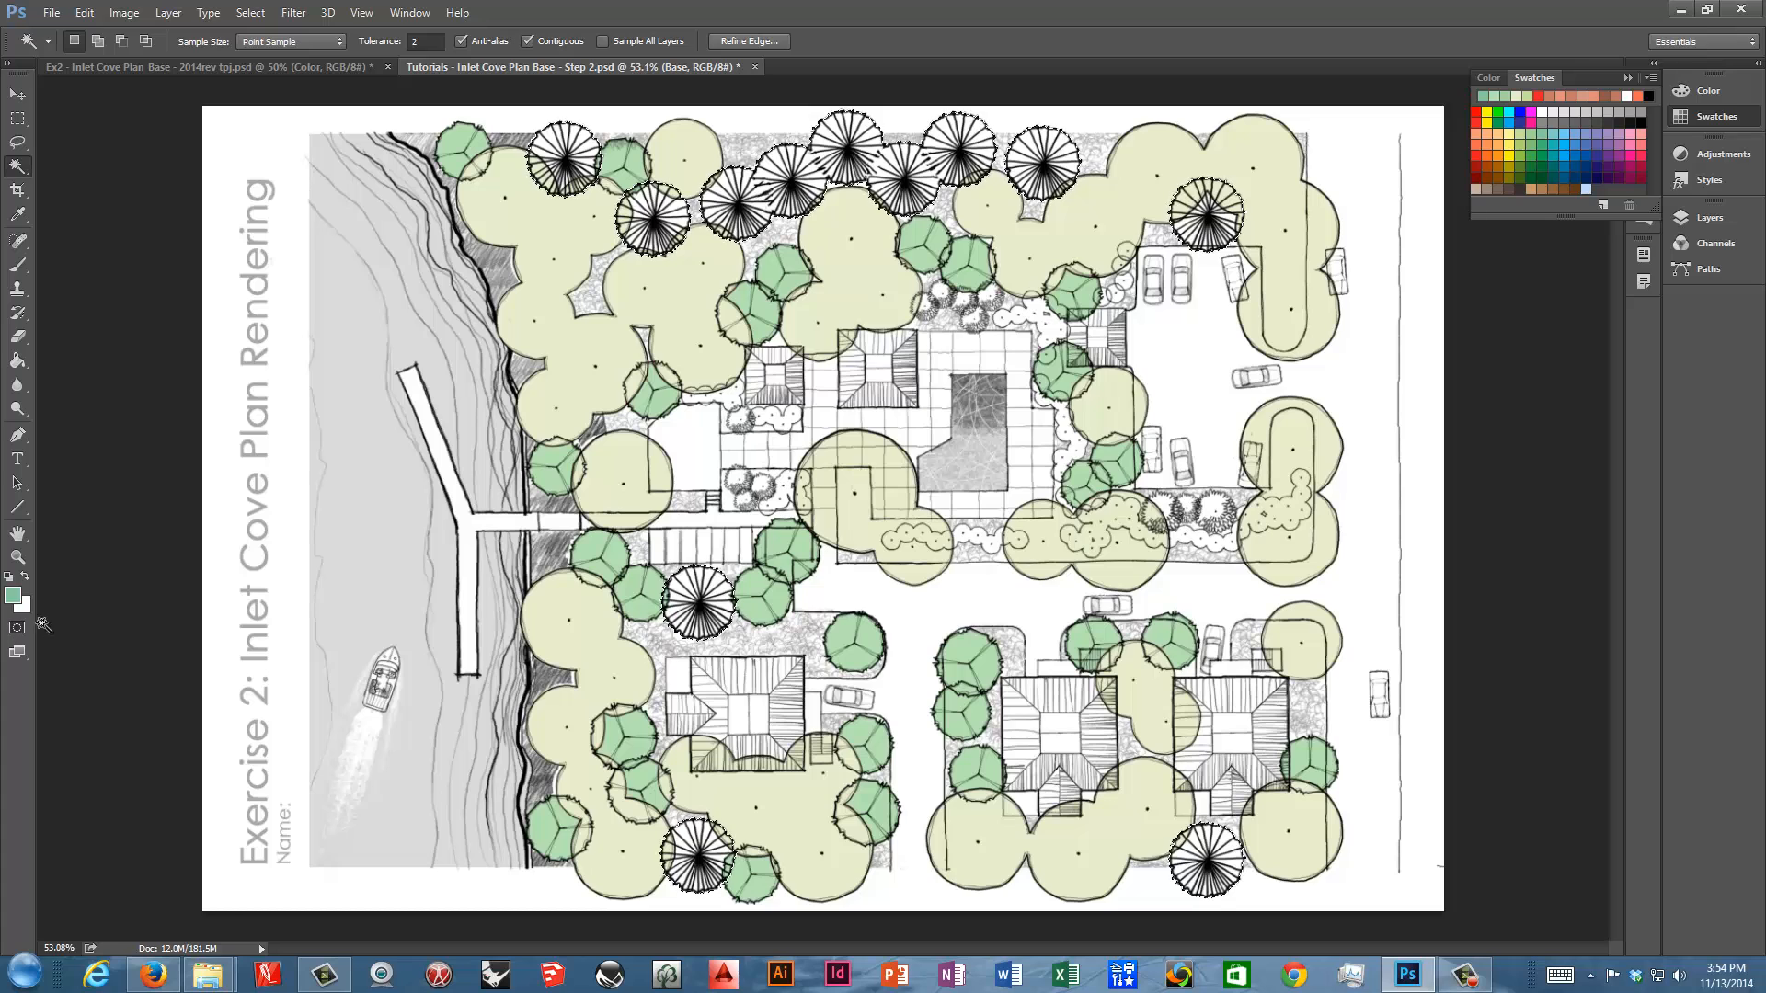
pyautogui.press('i')
pyautogui.click(14, 597)
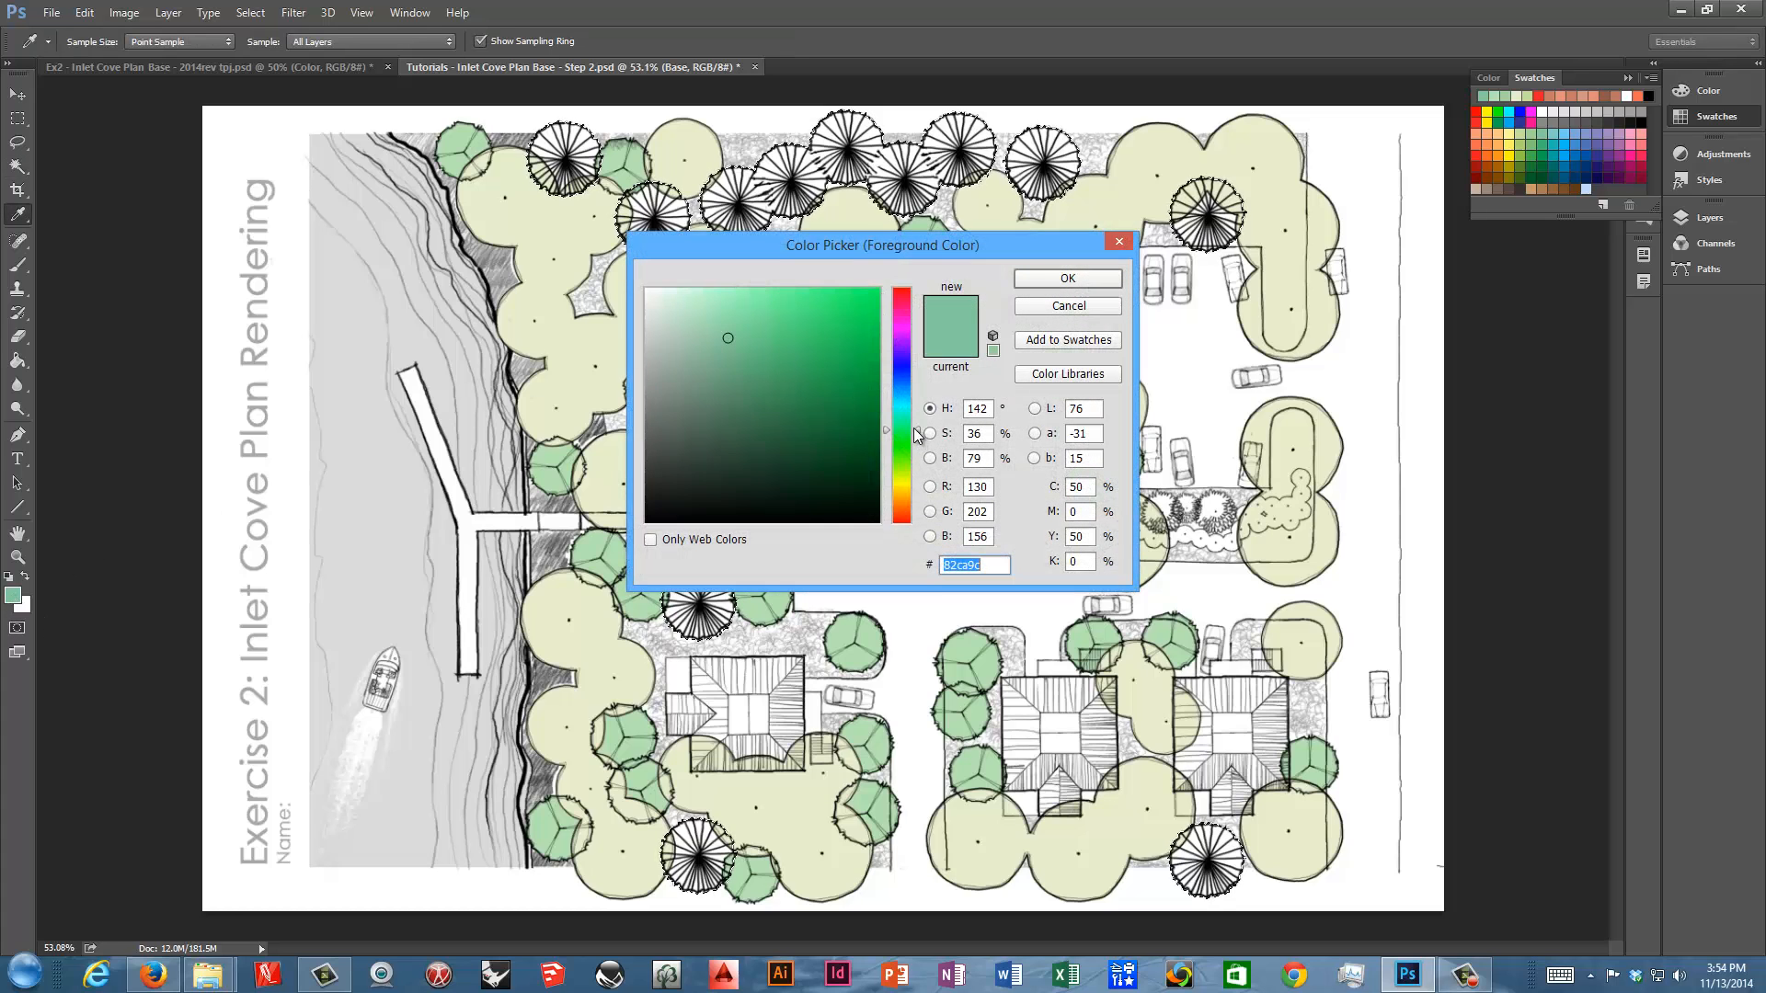
pyautogui.moveTo(923, 434); pyautogui.dragTo(923, 428)
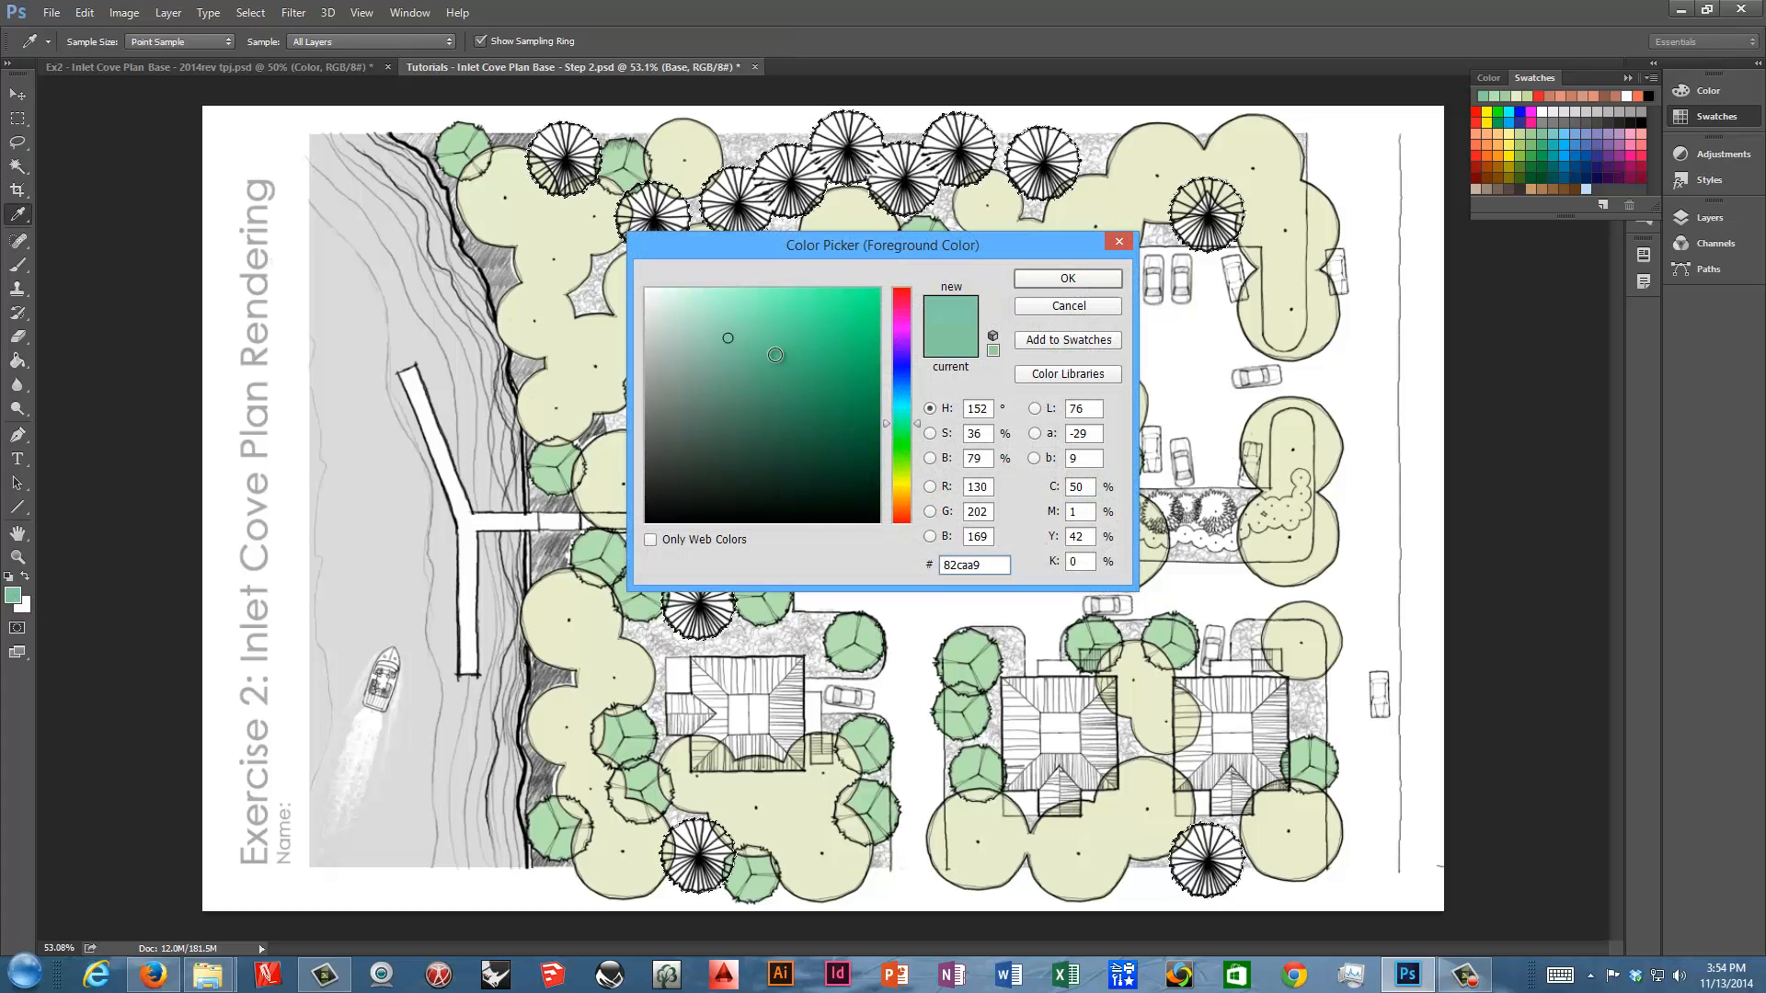
pyautogui.moveTo(727, 340); pyautogui.dragTo(711, 323)
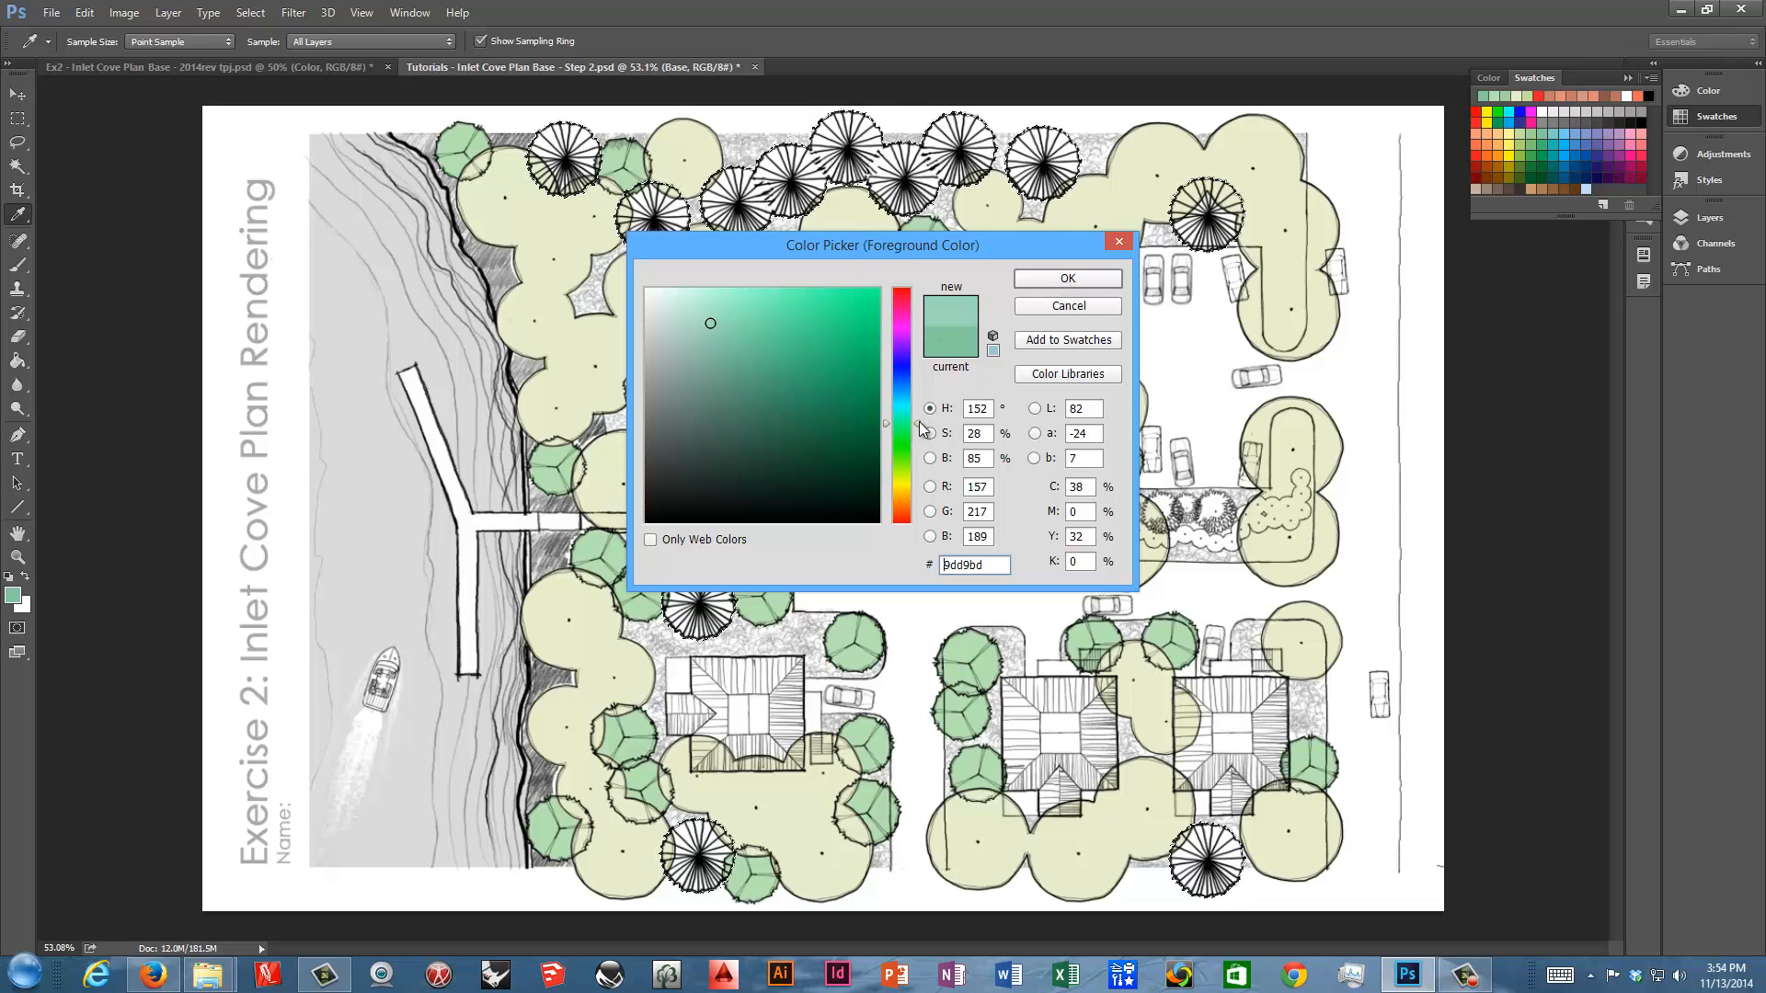
pyautogui.click(1062, 278)
pyautogui.press('w')
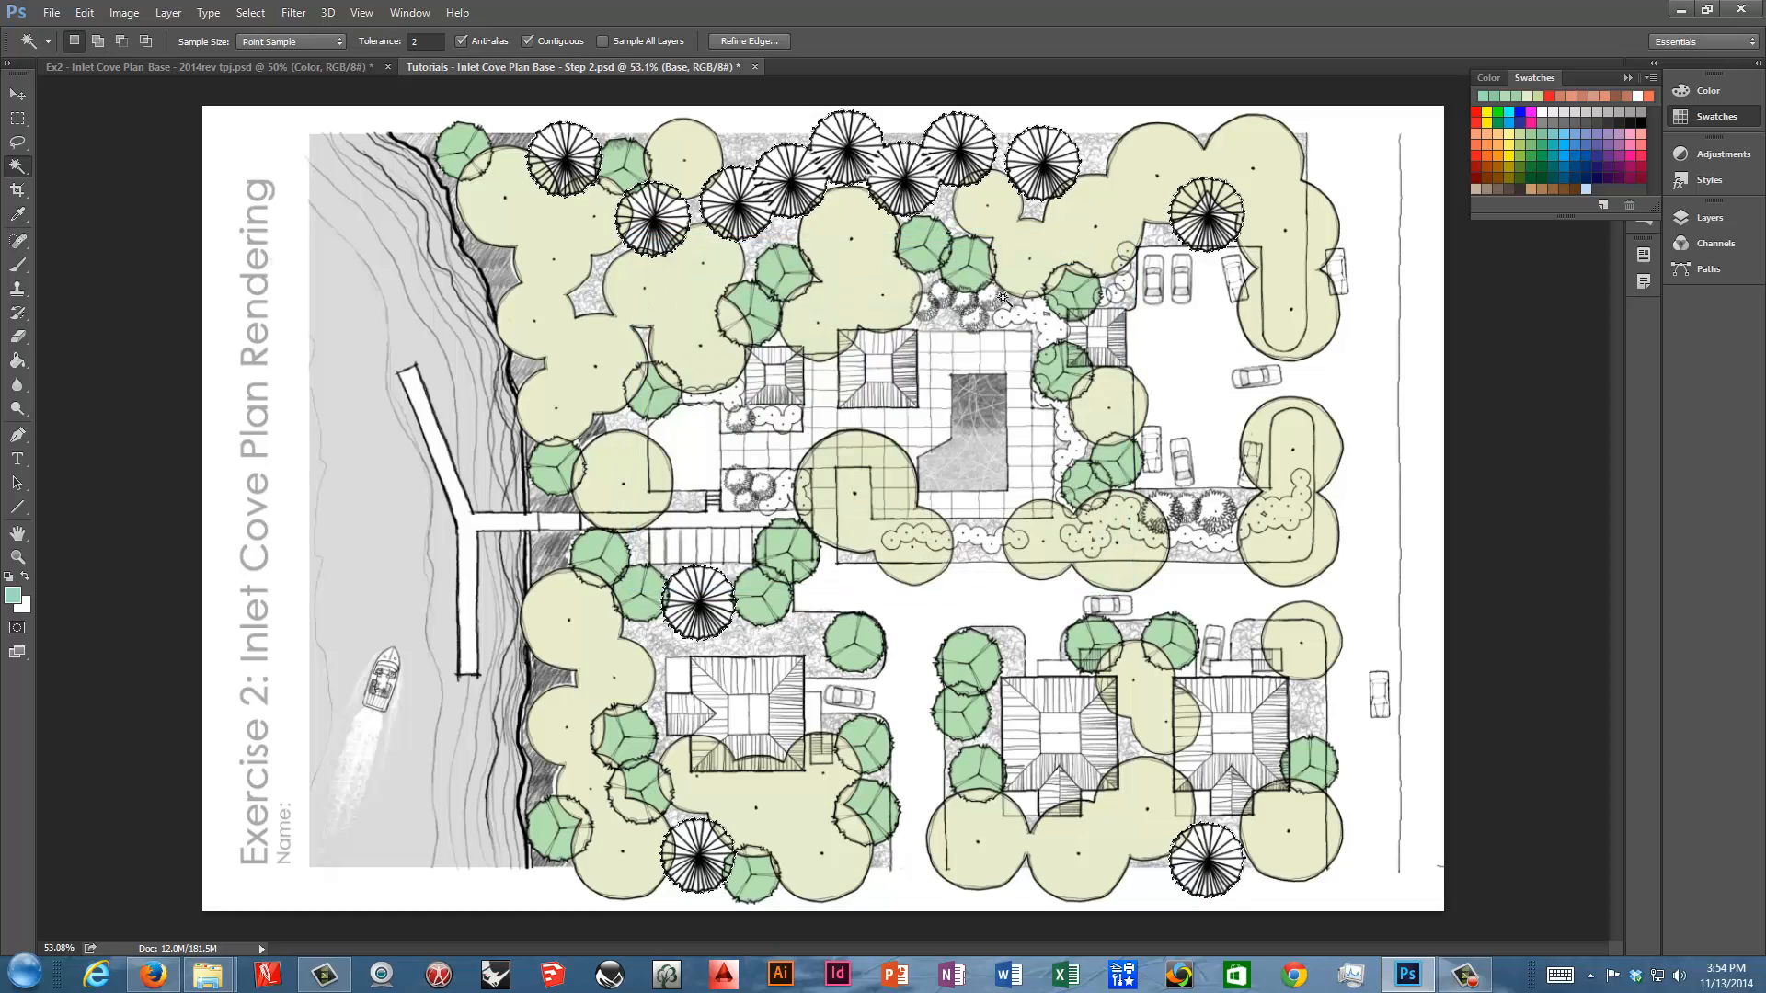
# Fill the selected evergreen trees with the foreground color, deselect, and put away the swatches
pyautogui.hotkey('alt', 'BackSpace')
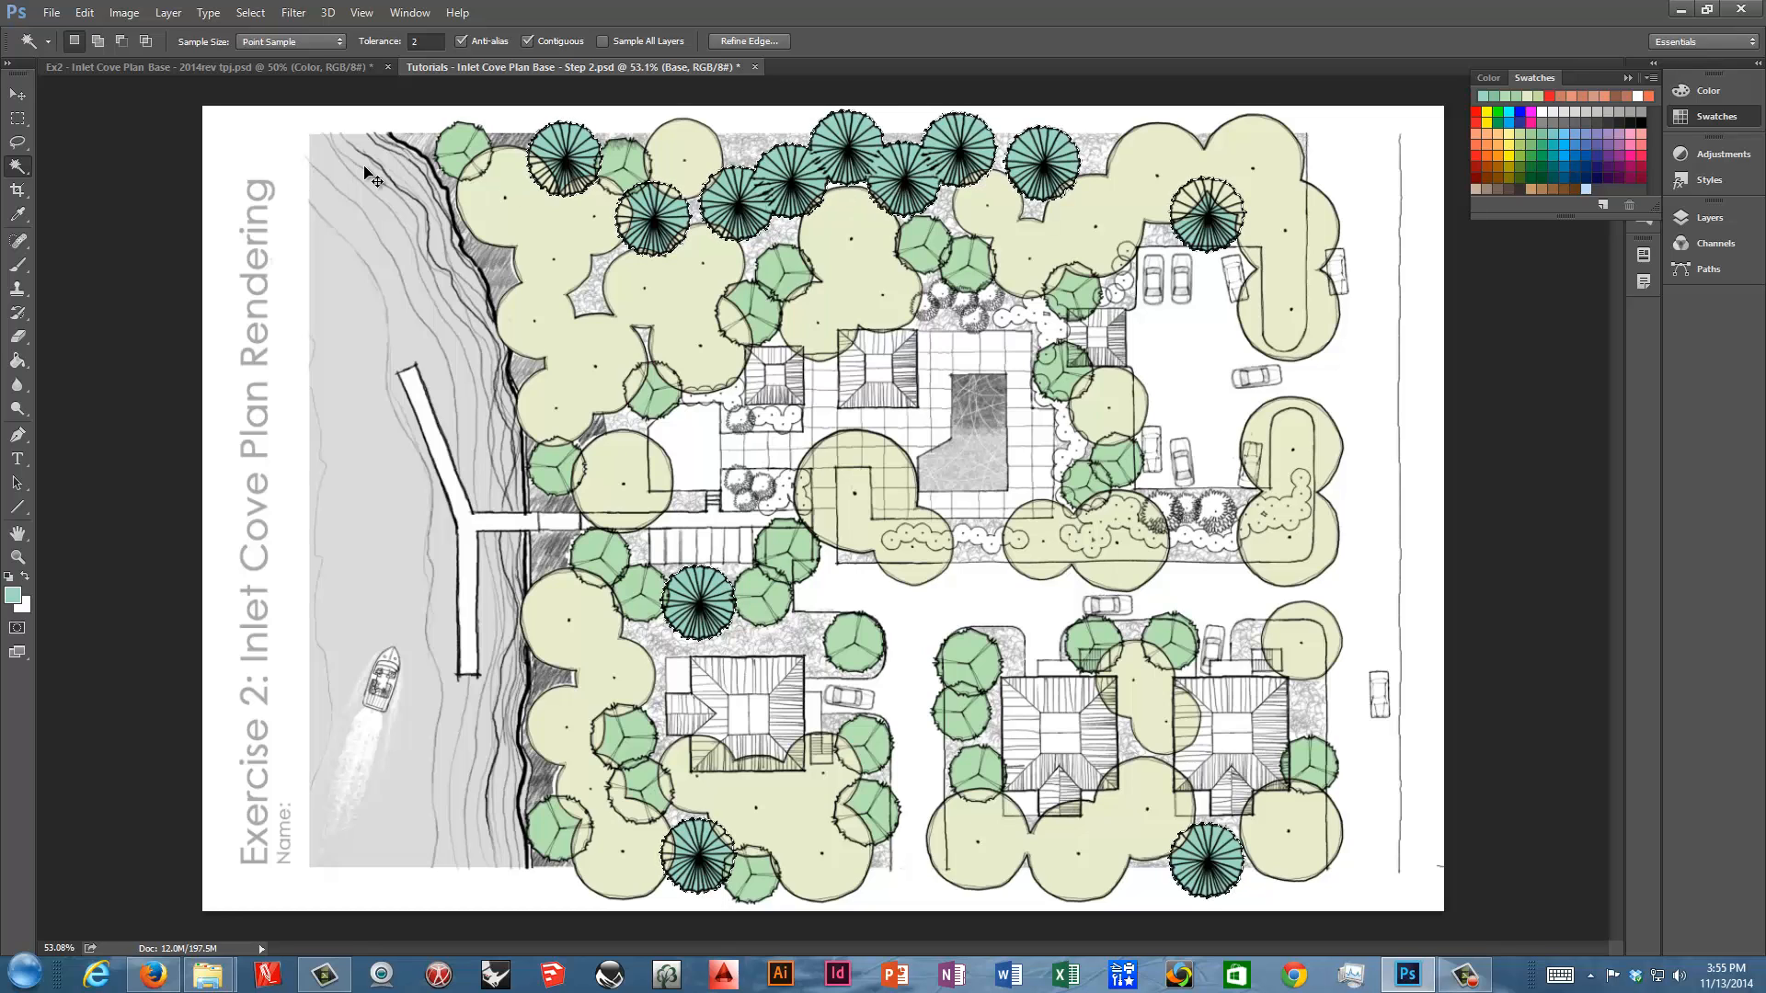
pyautogui.hotkey('ctrl', 'd')
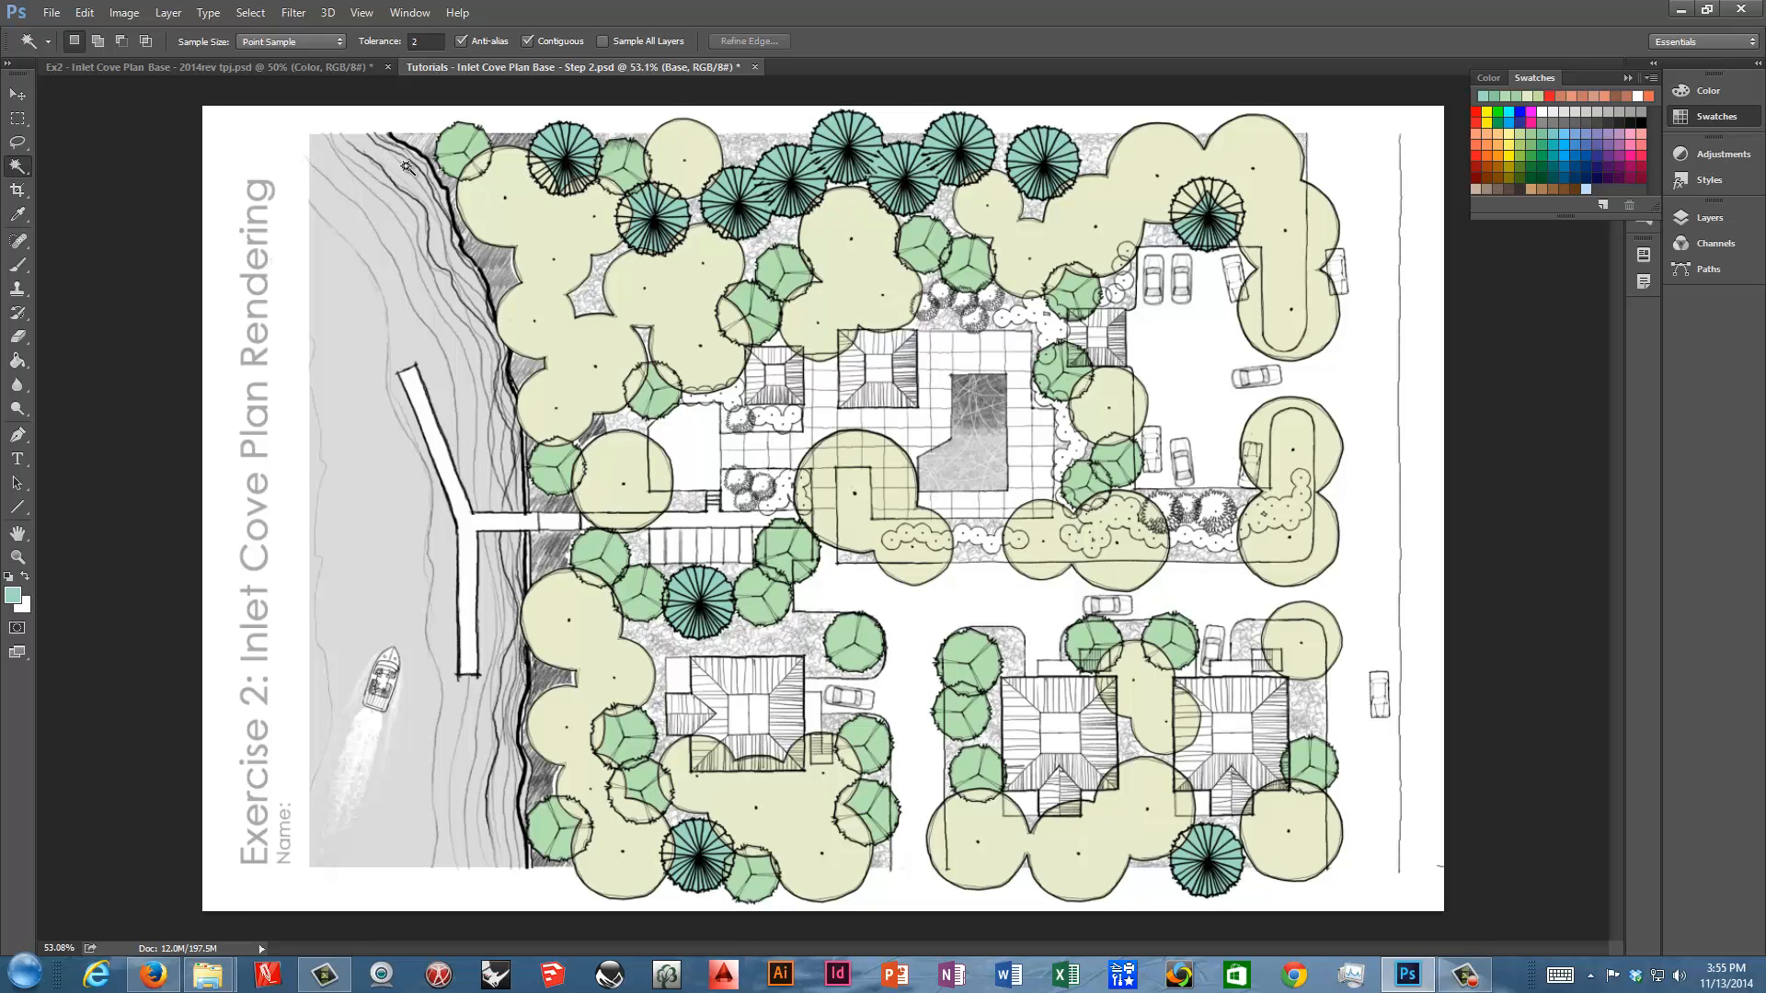
pyautogui.click(1629, 80)
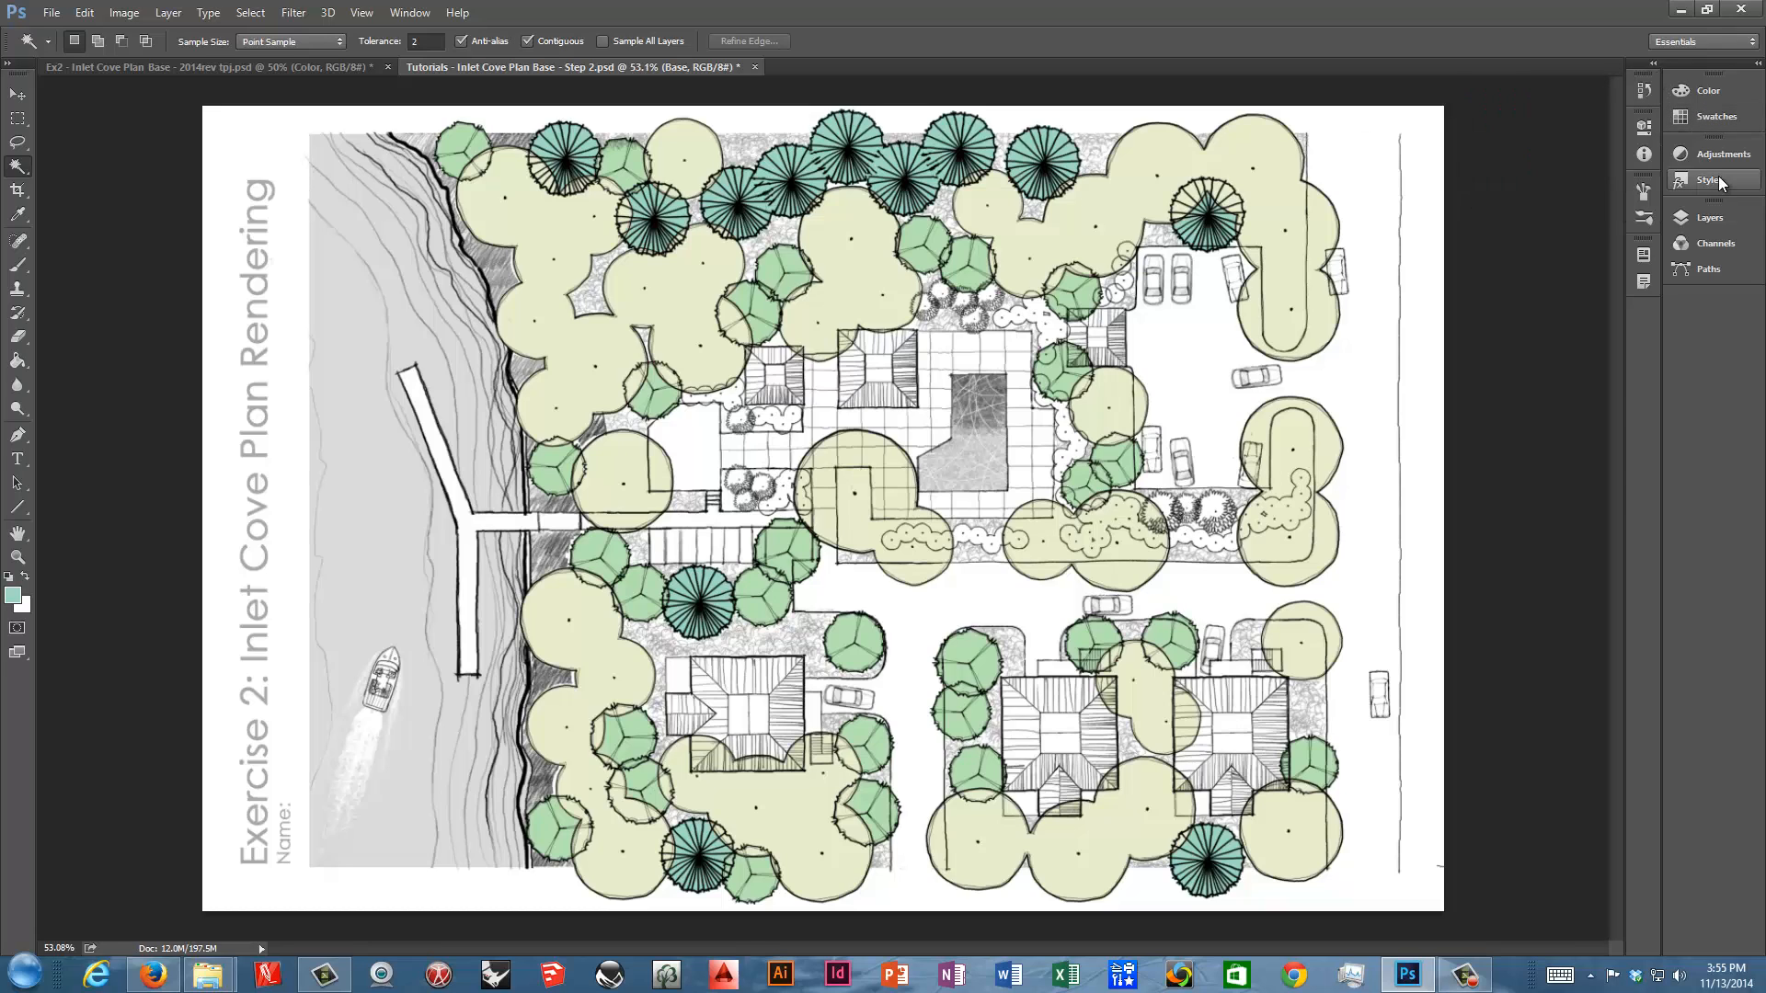
# Collapse the Evergreen Trees group, expand Large Shrubs under Color > Plants, and activate its Base layer
pyautogui.click(1711, 218)
pyautogui.click(1513, 408)
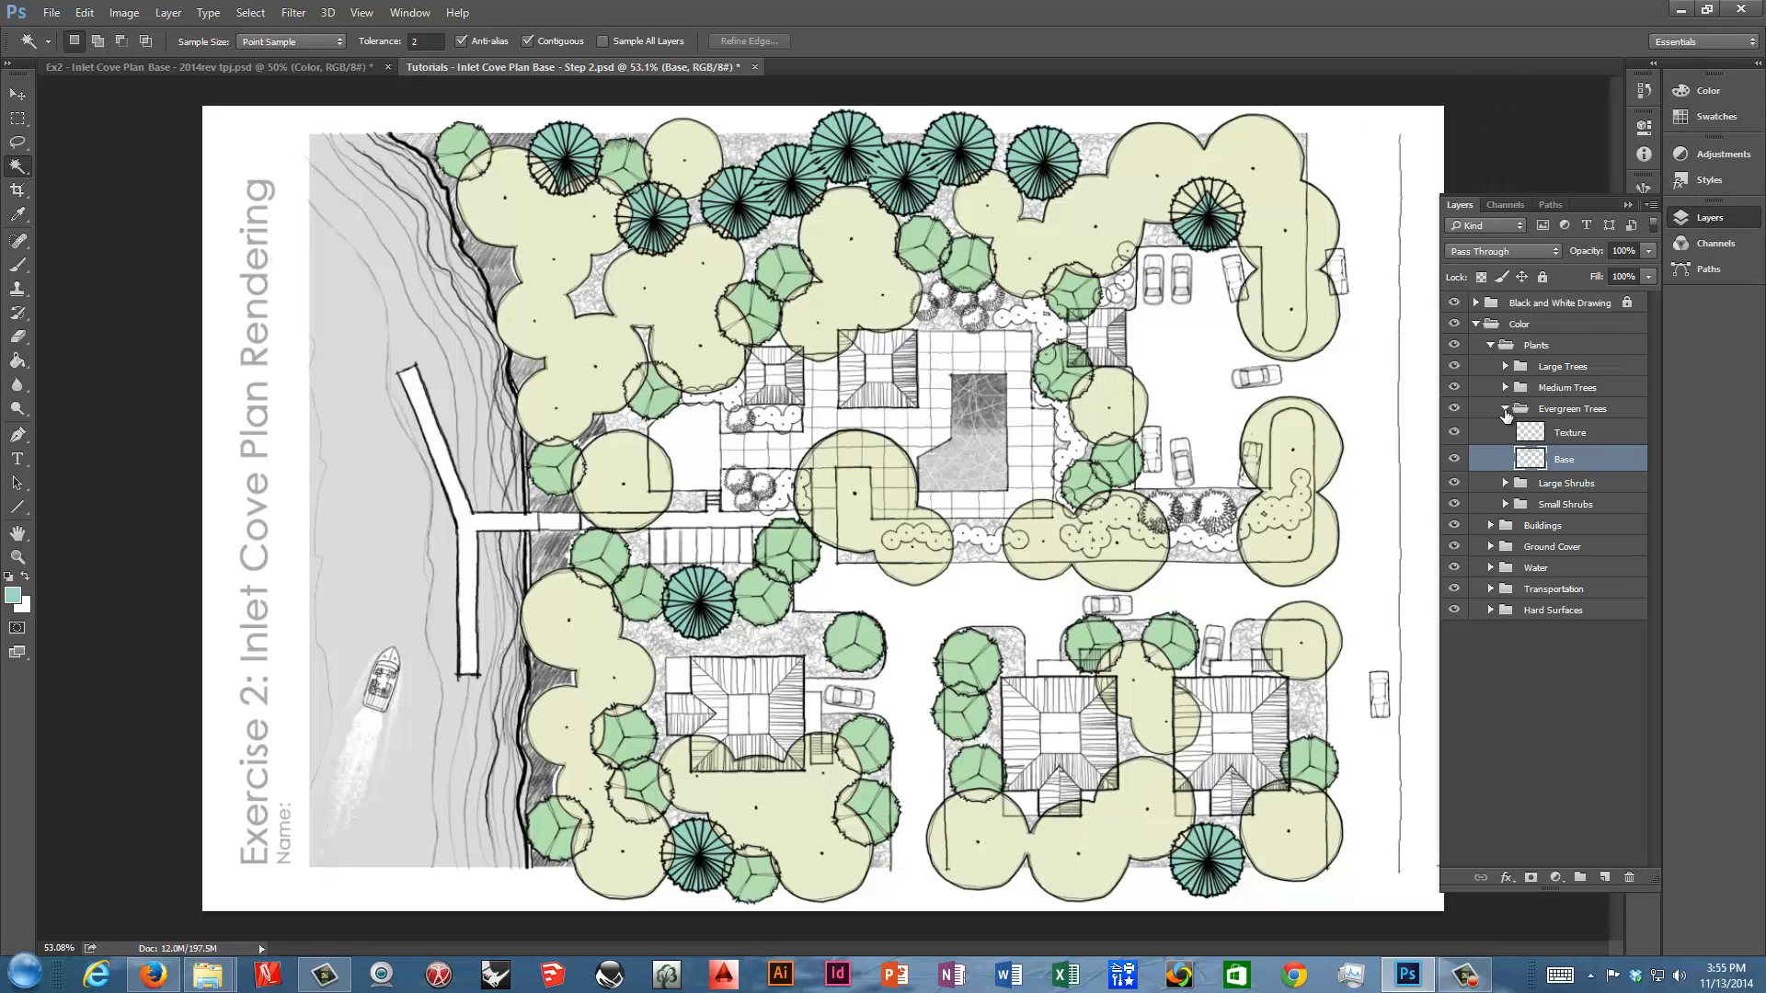
pyautogui.click(1506, 430)
pyautogui.click(1506, 430)
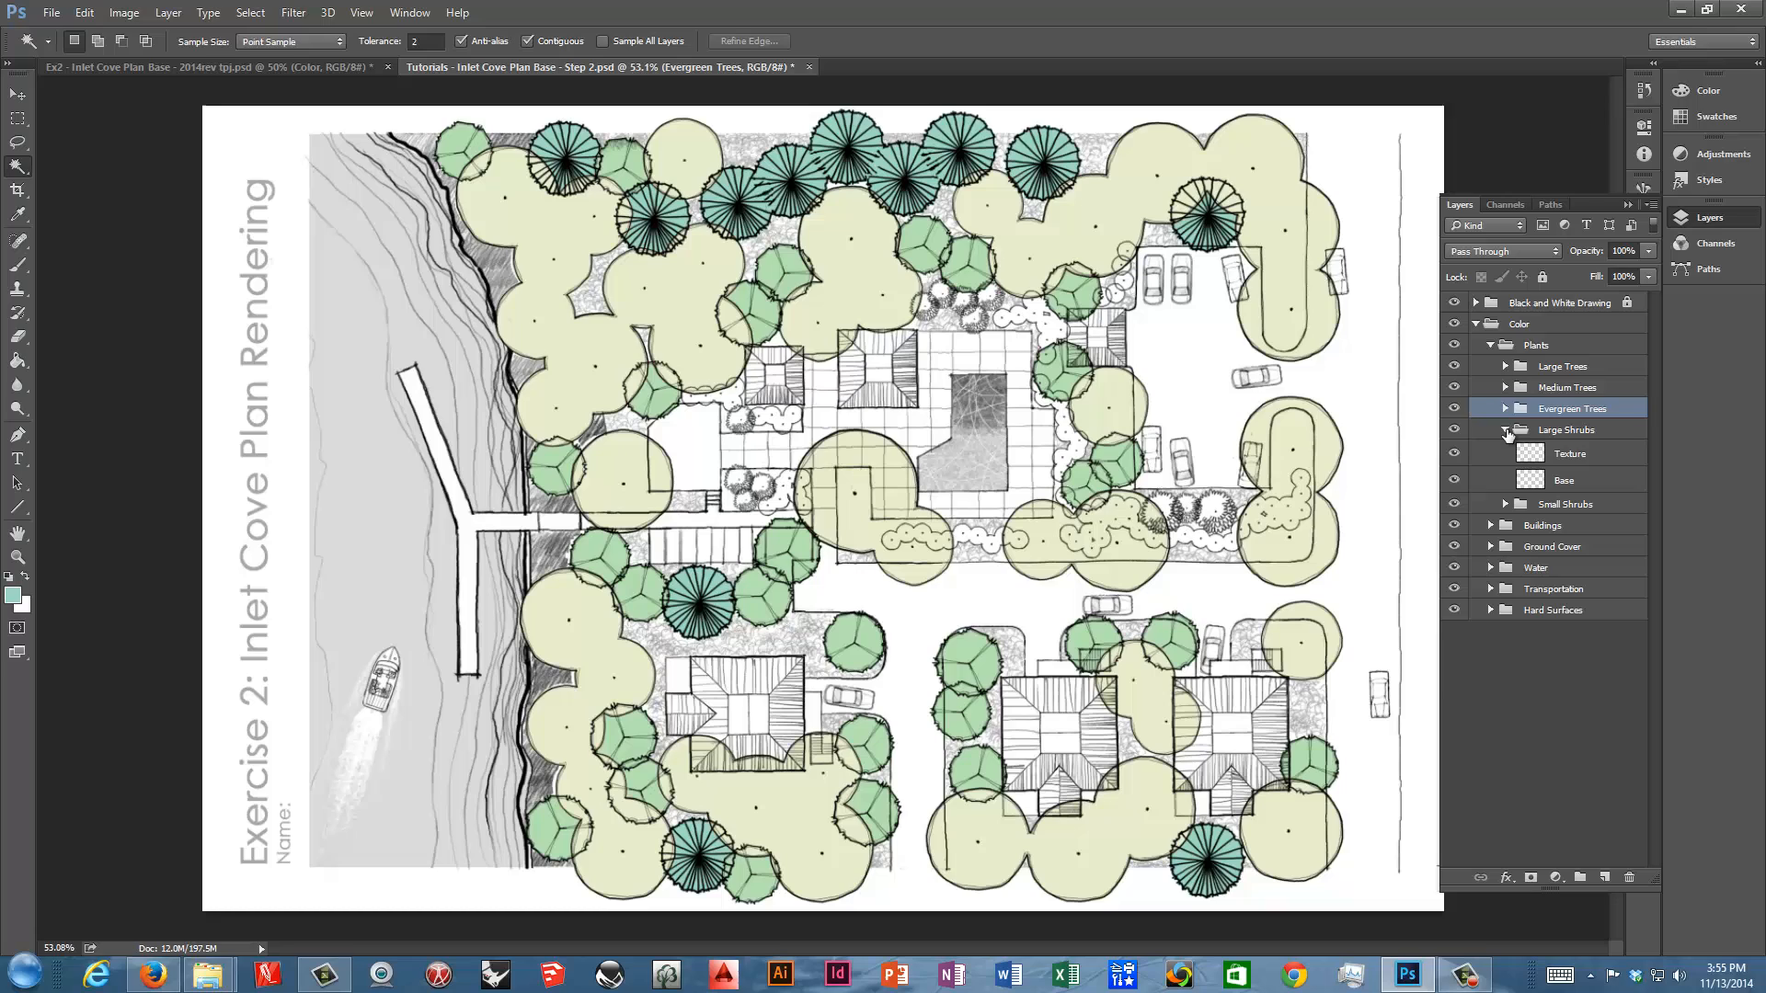
pyautogui.click(1561, 482)
# On the Large Srubs layer of the Black and White Drawing's Plantings group, select the empty area around the shrubs with the Magic Wand
pyautogui.click(1477, 303)
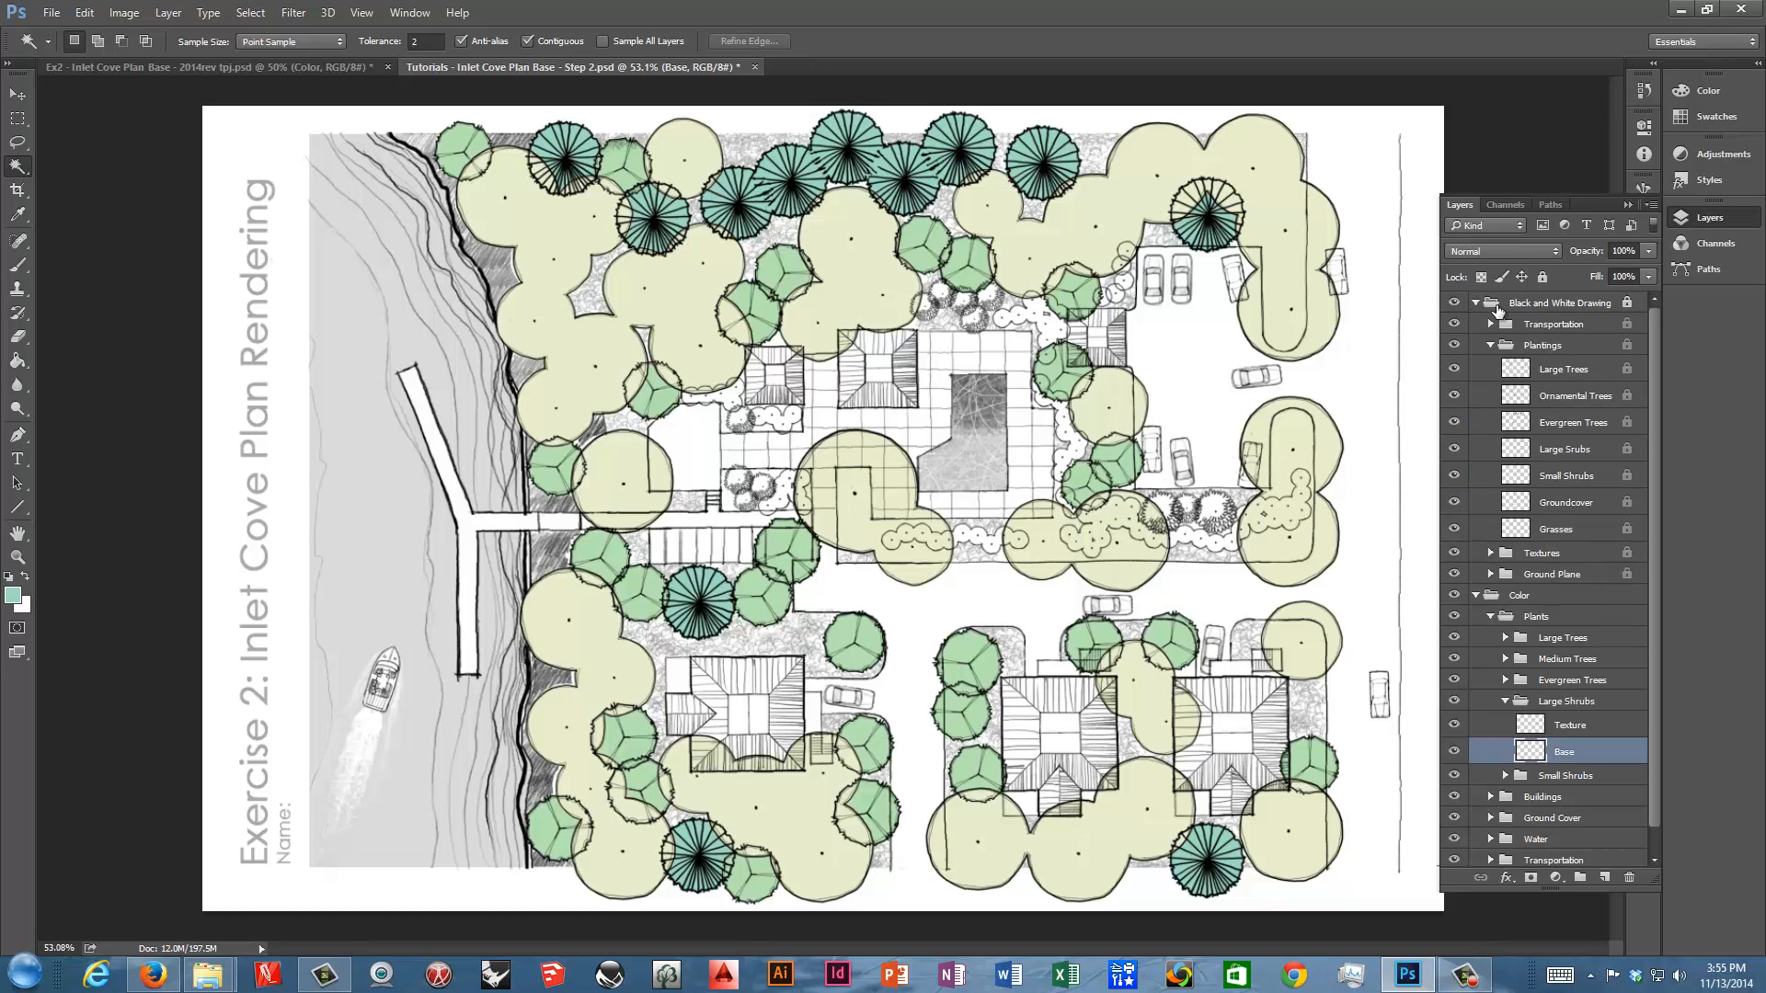
pyautogui.click(1559, 454)
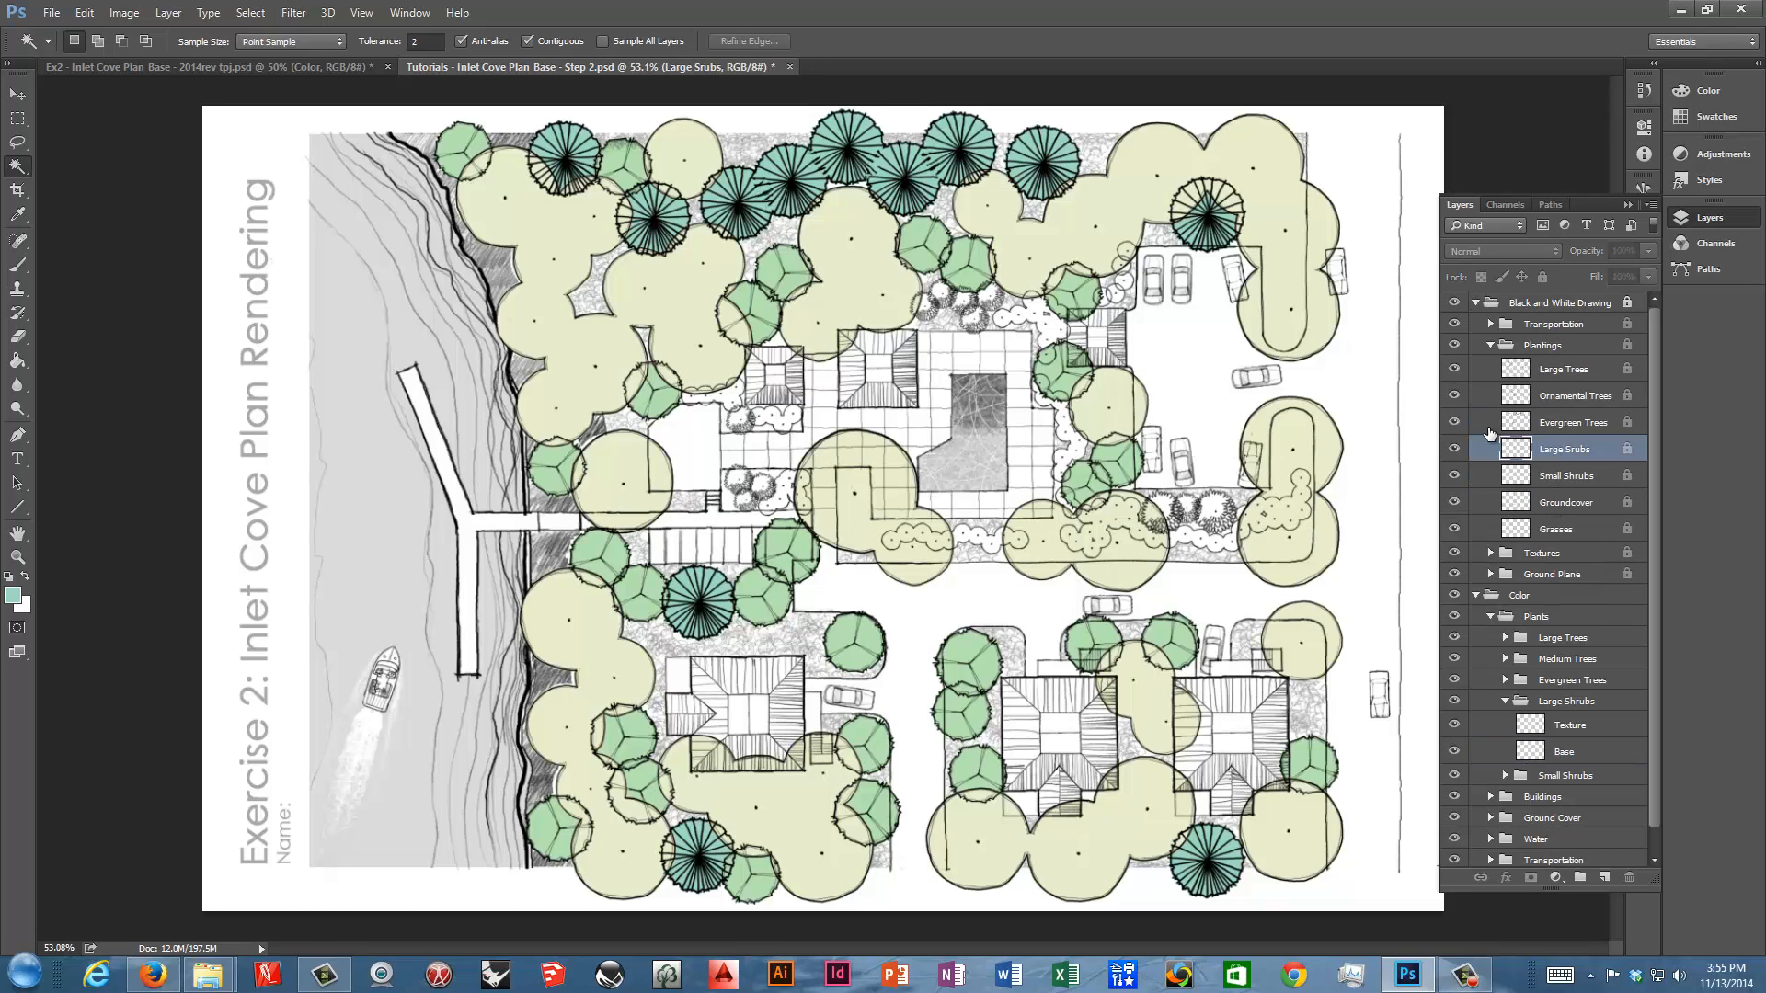
pyautogui.click(237, 154)
# Invert the selection so it covers the large shrubs, and check it in Quick Mask
pyautogui.click(250, 12)
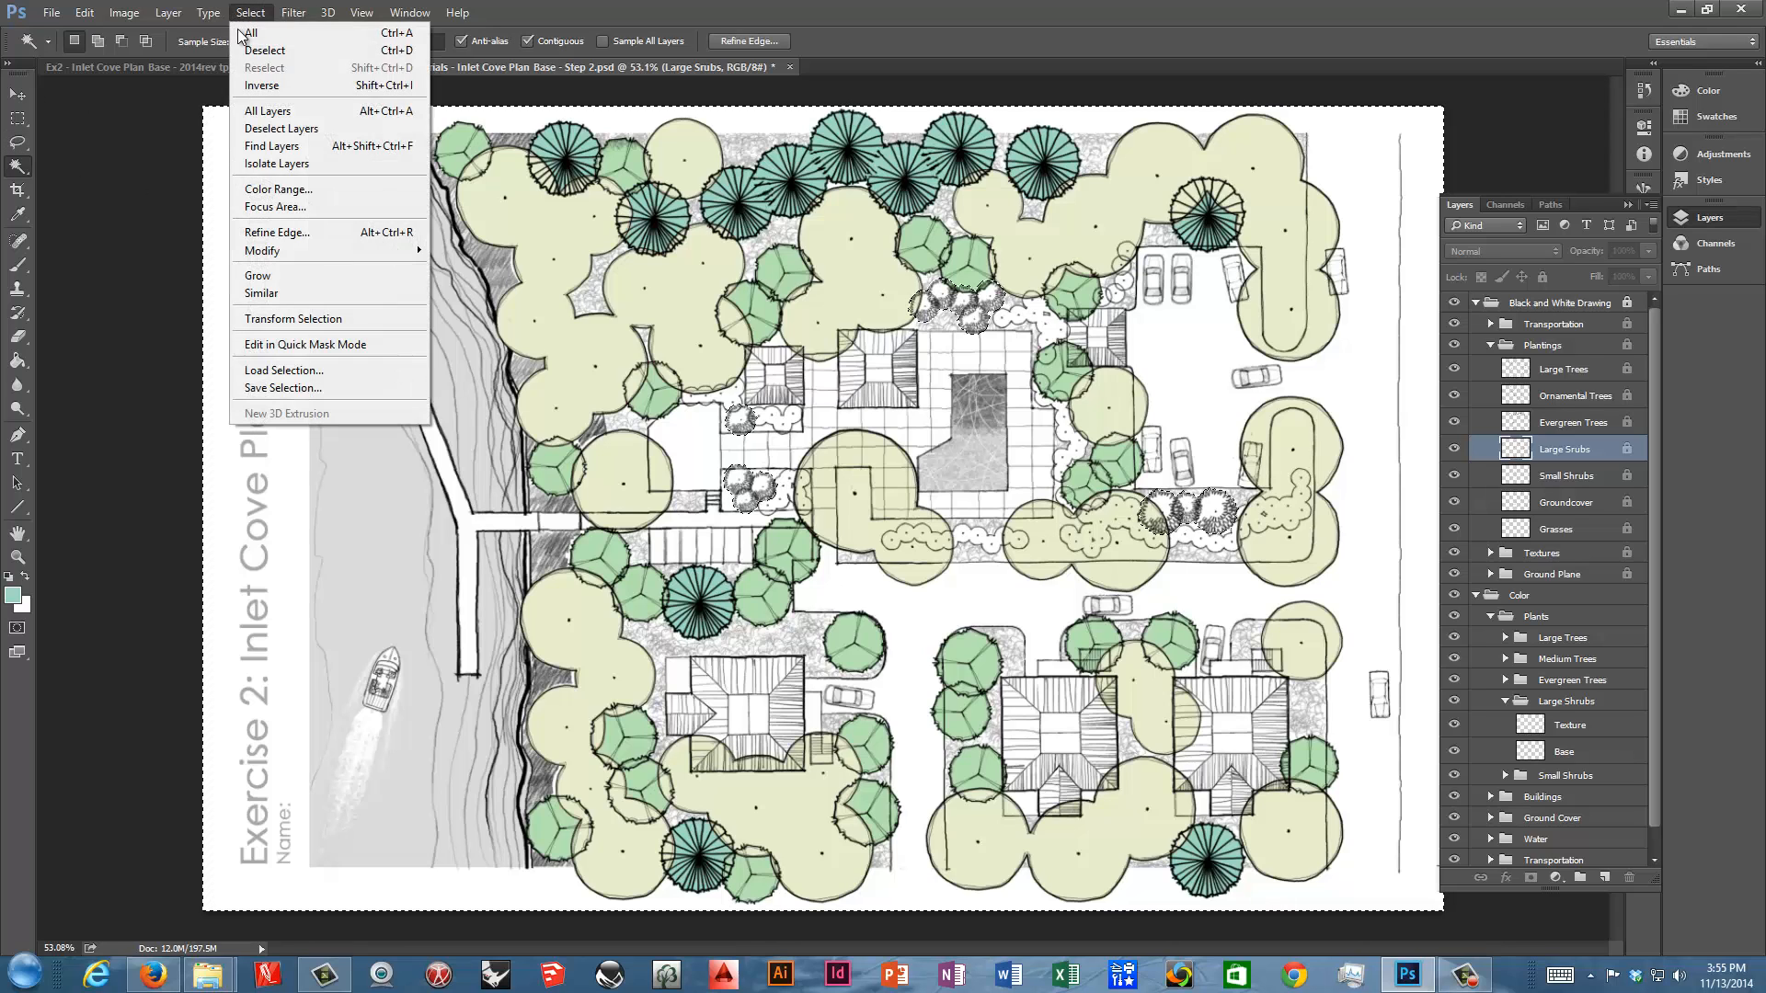
pyautogui.click(262, 85)
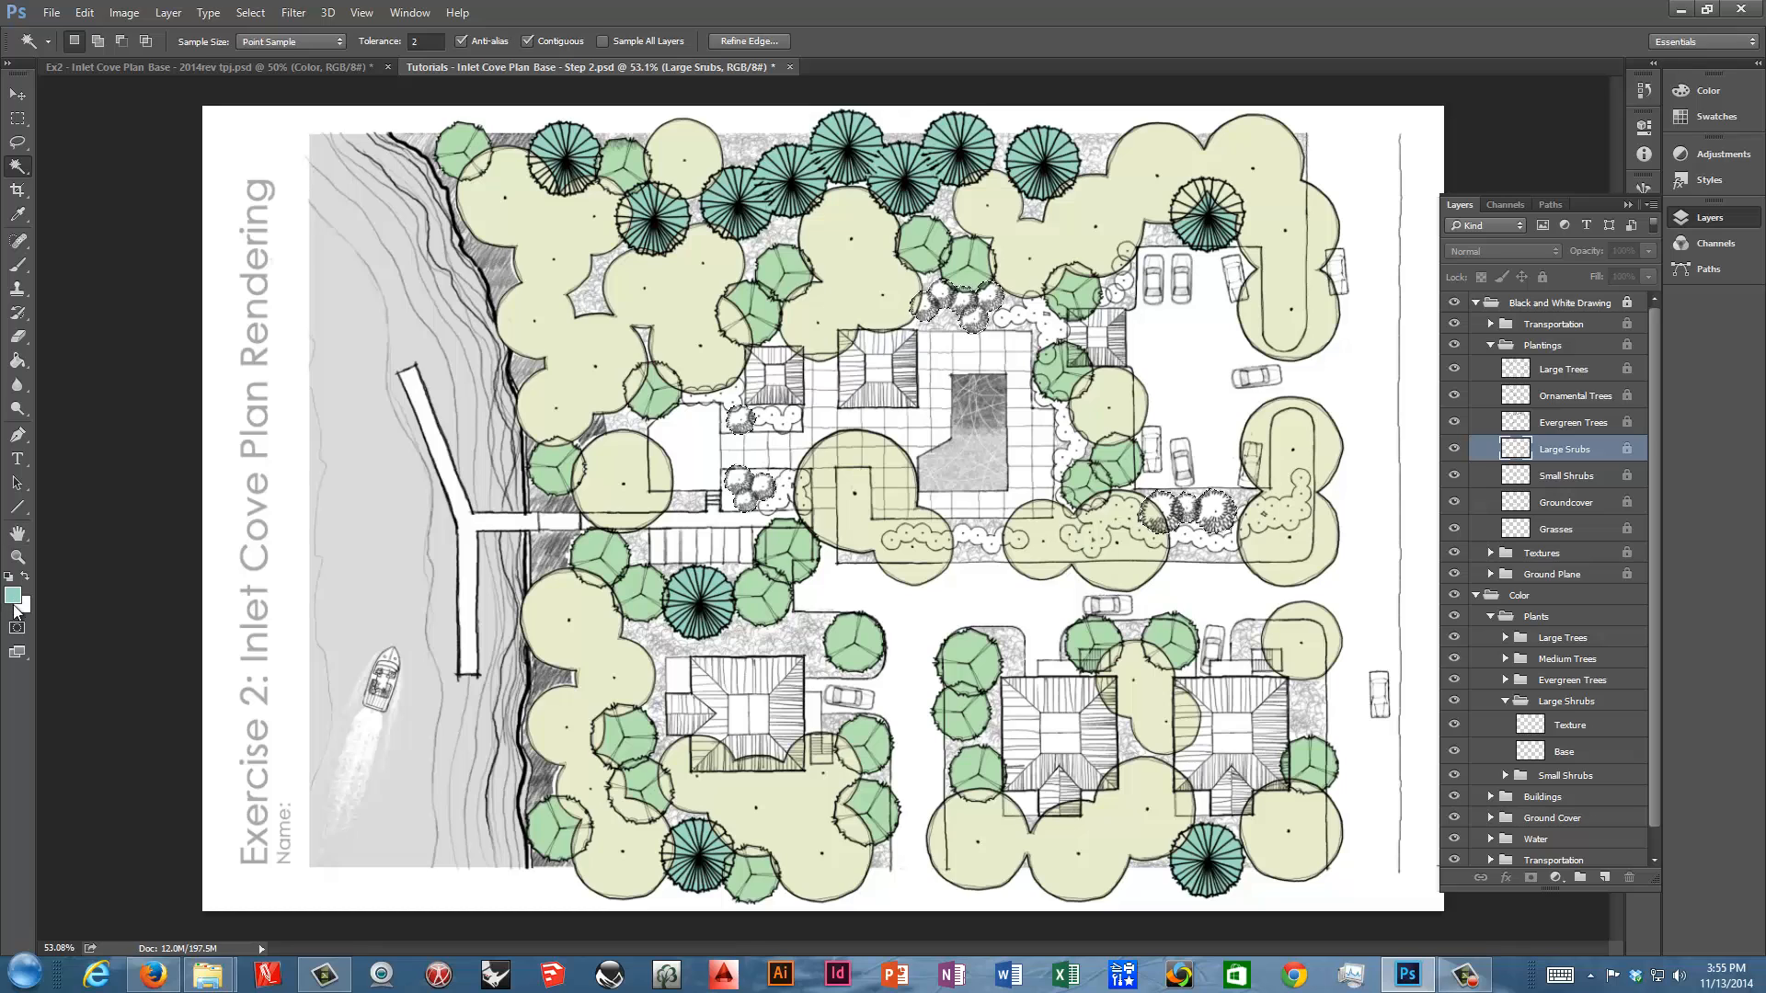
pyautogui.click(19, 630)
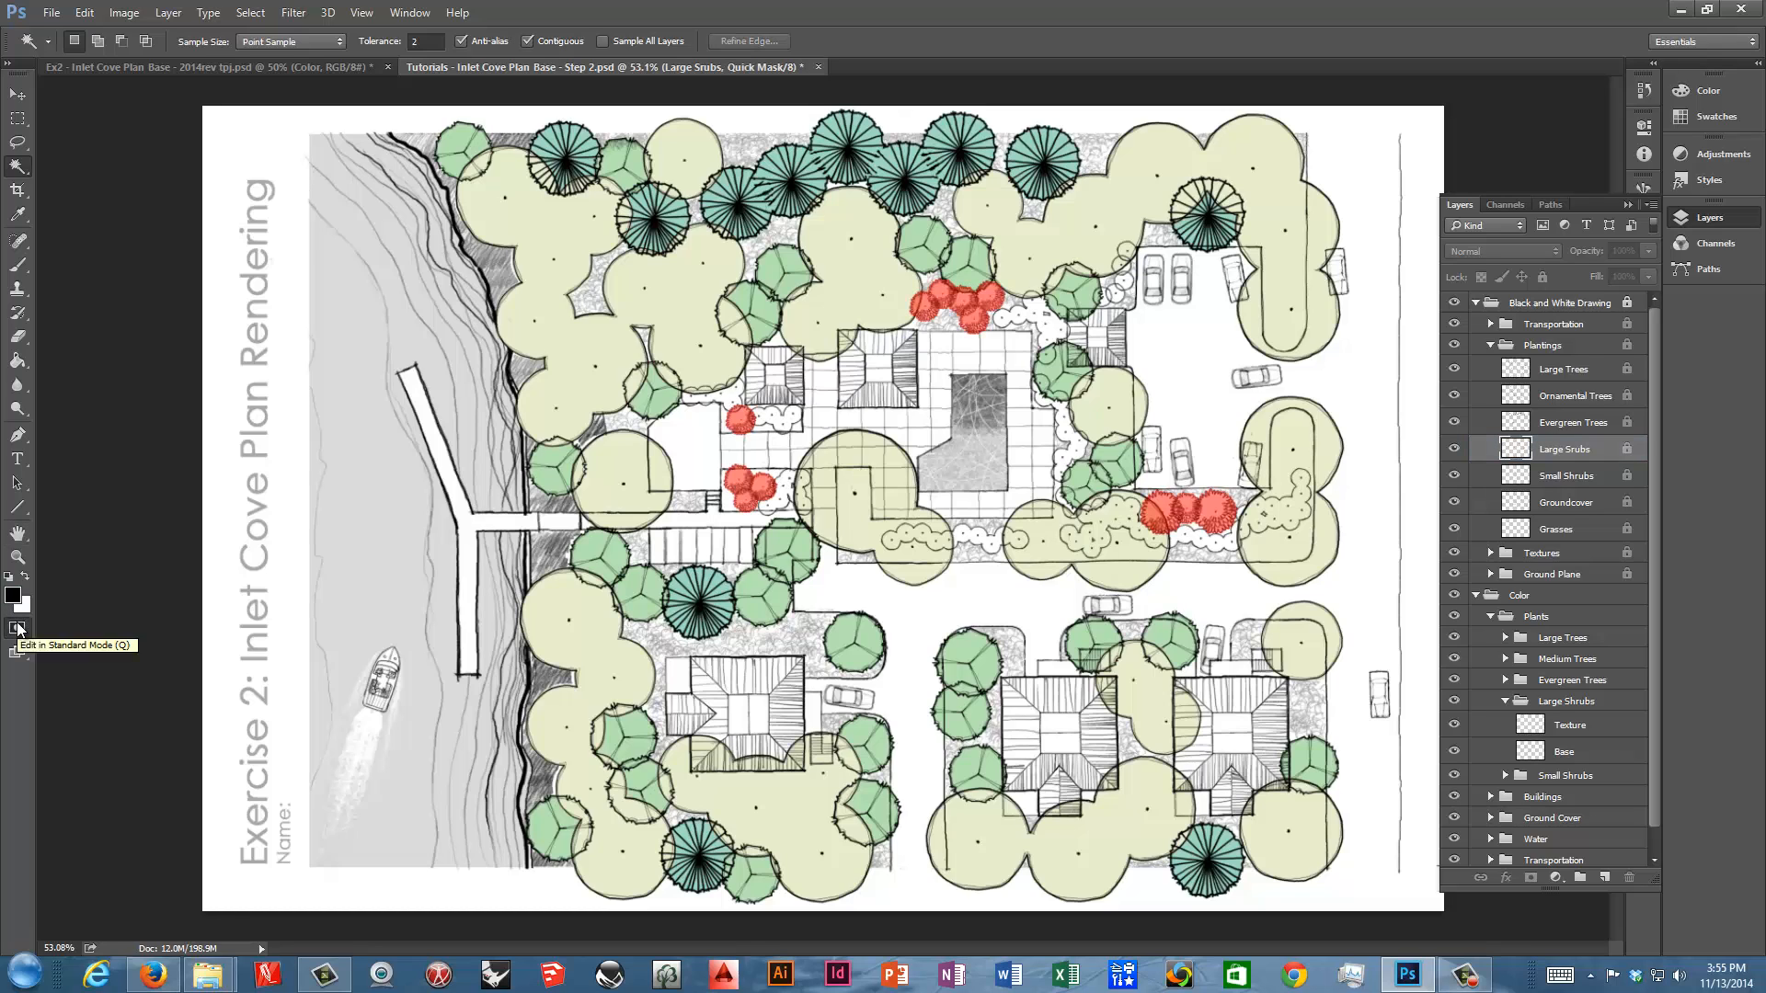
pyautogui.click(19, 630)
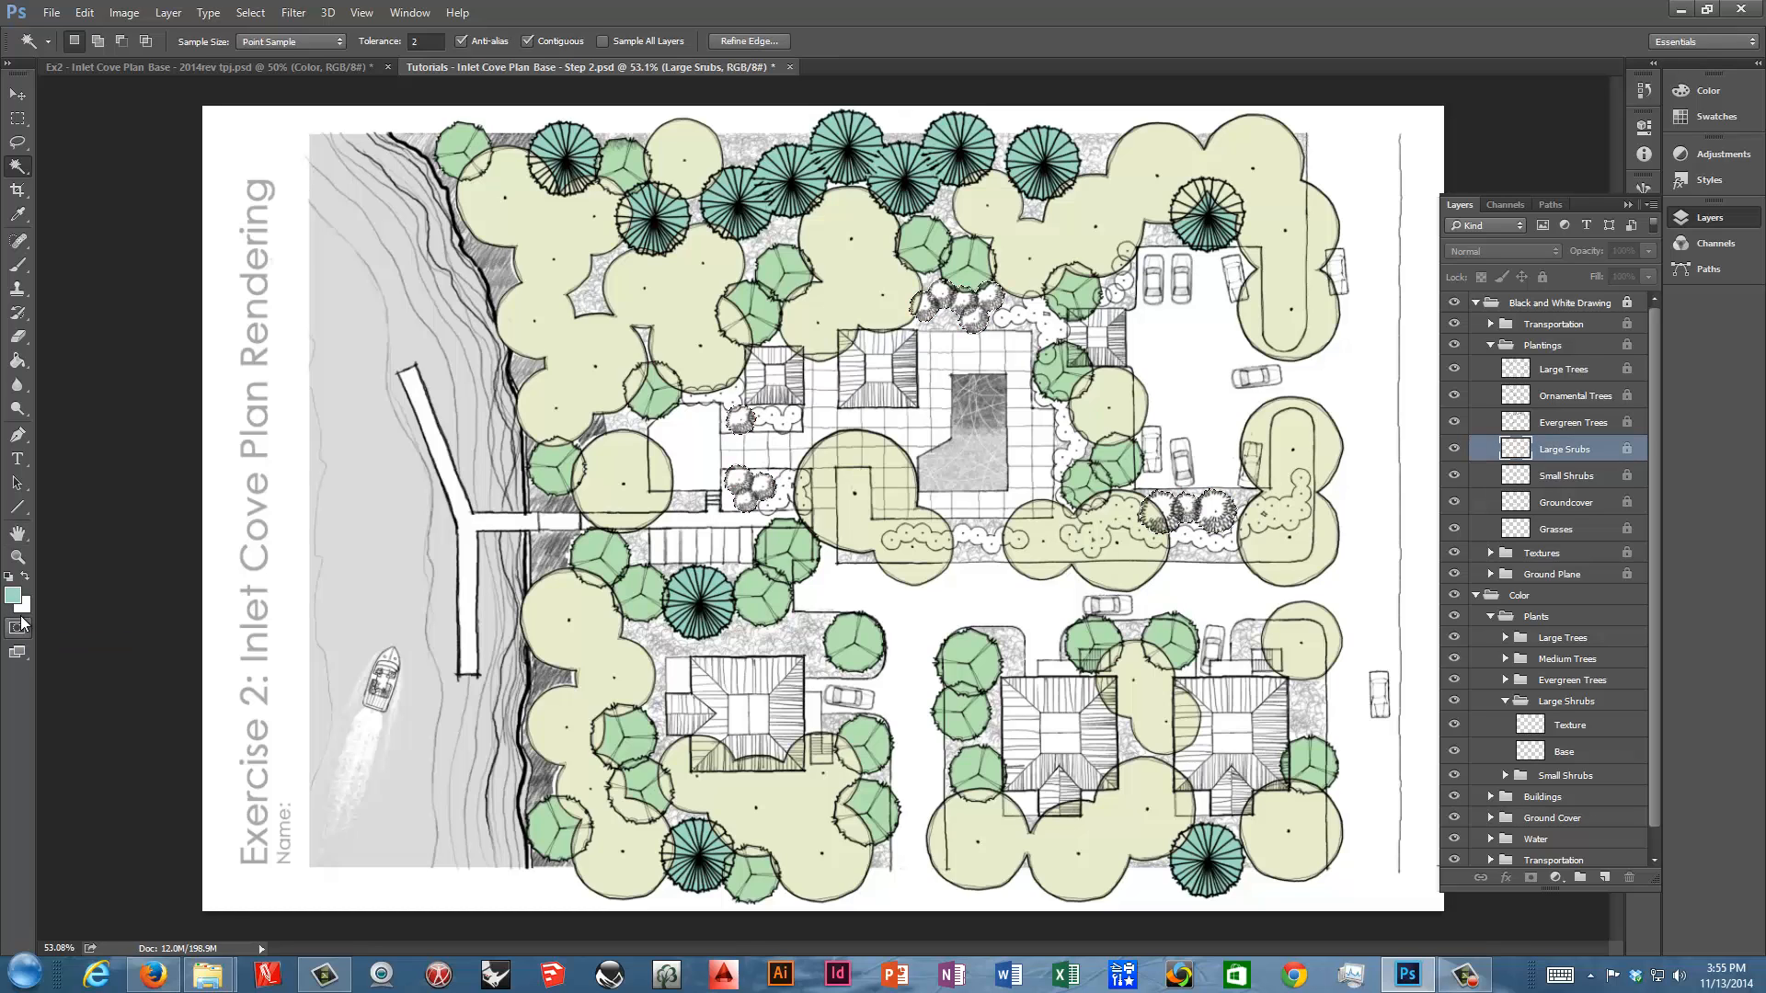
# Collapse the Black and White Drawing group, activate the Base layer under Color > Plants > Large Shrubs, and show the color swatches
pyautogui.click(1475, 304)
pyautogui.click(1550, 480)
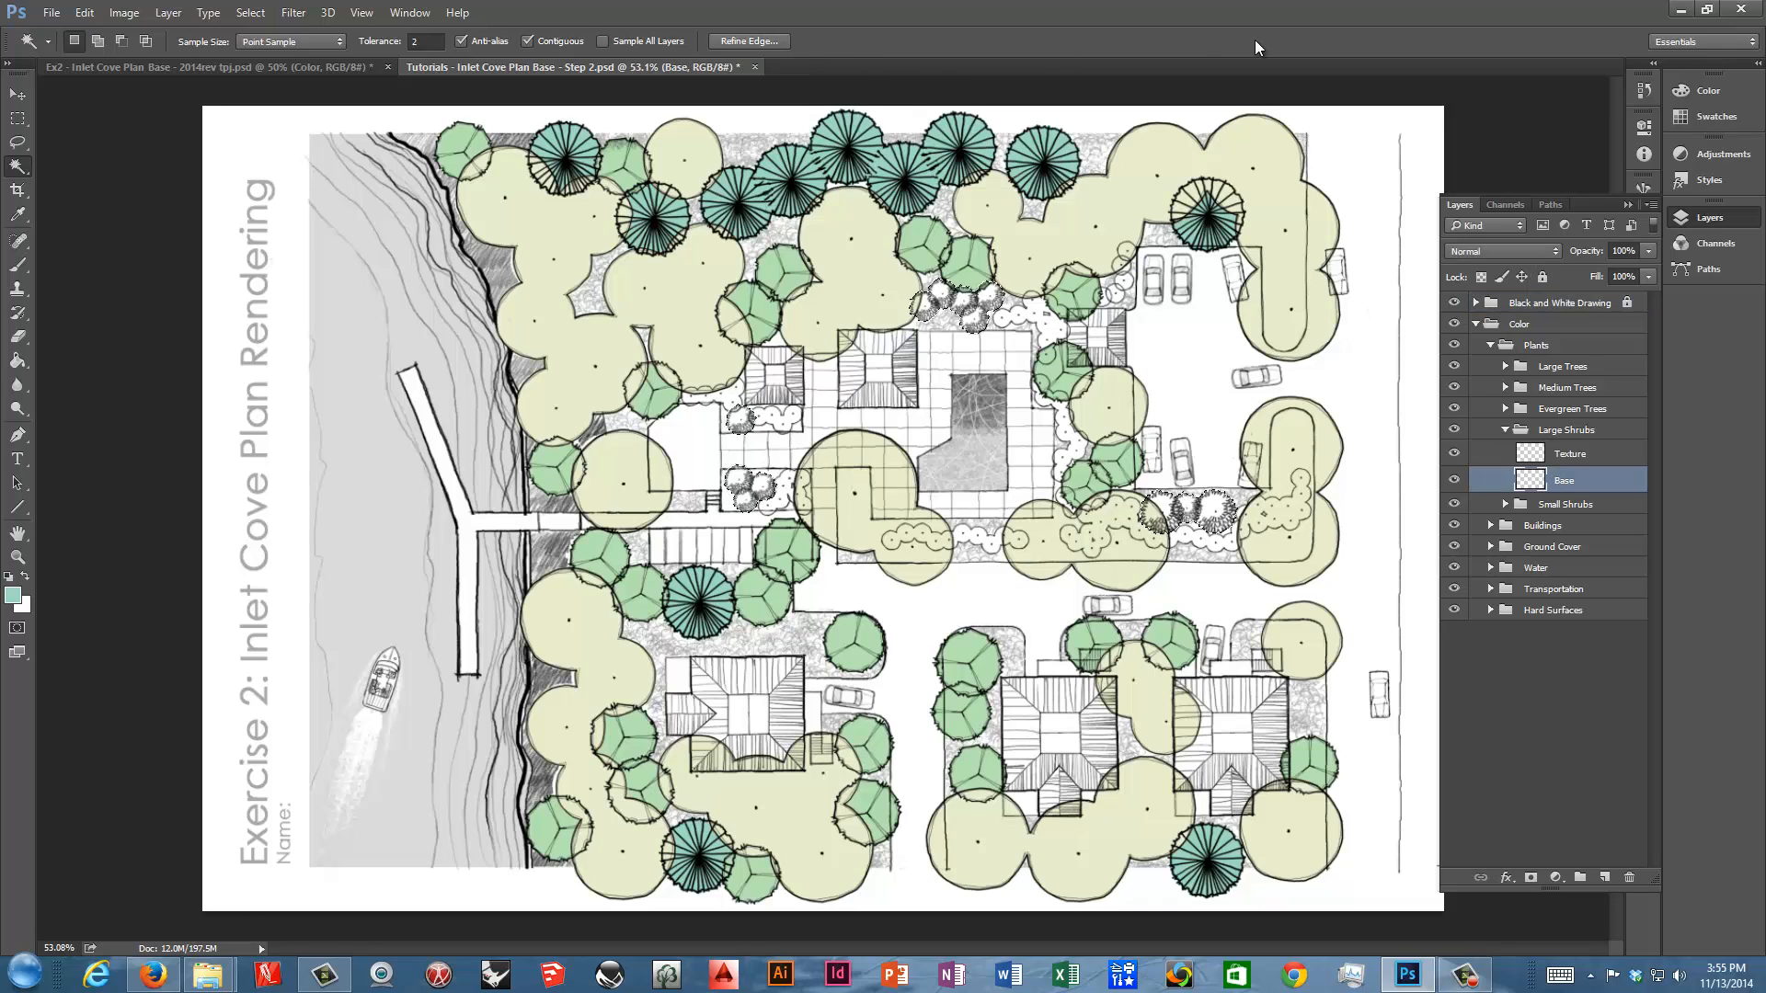
pyautogui.click(1696, 116)
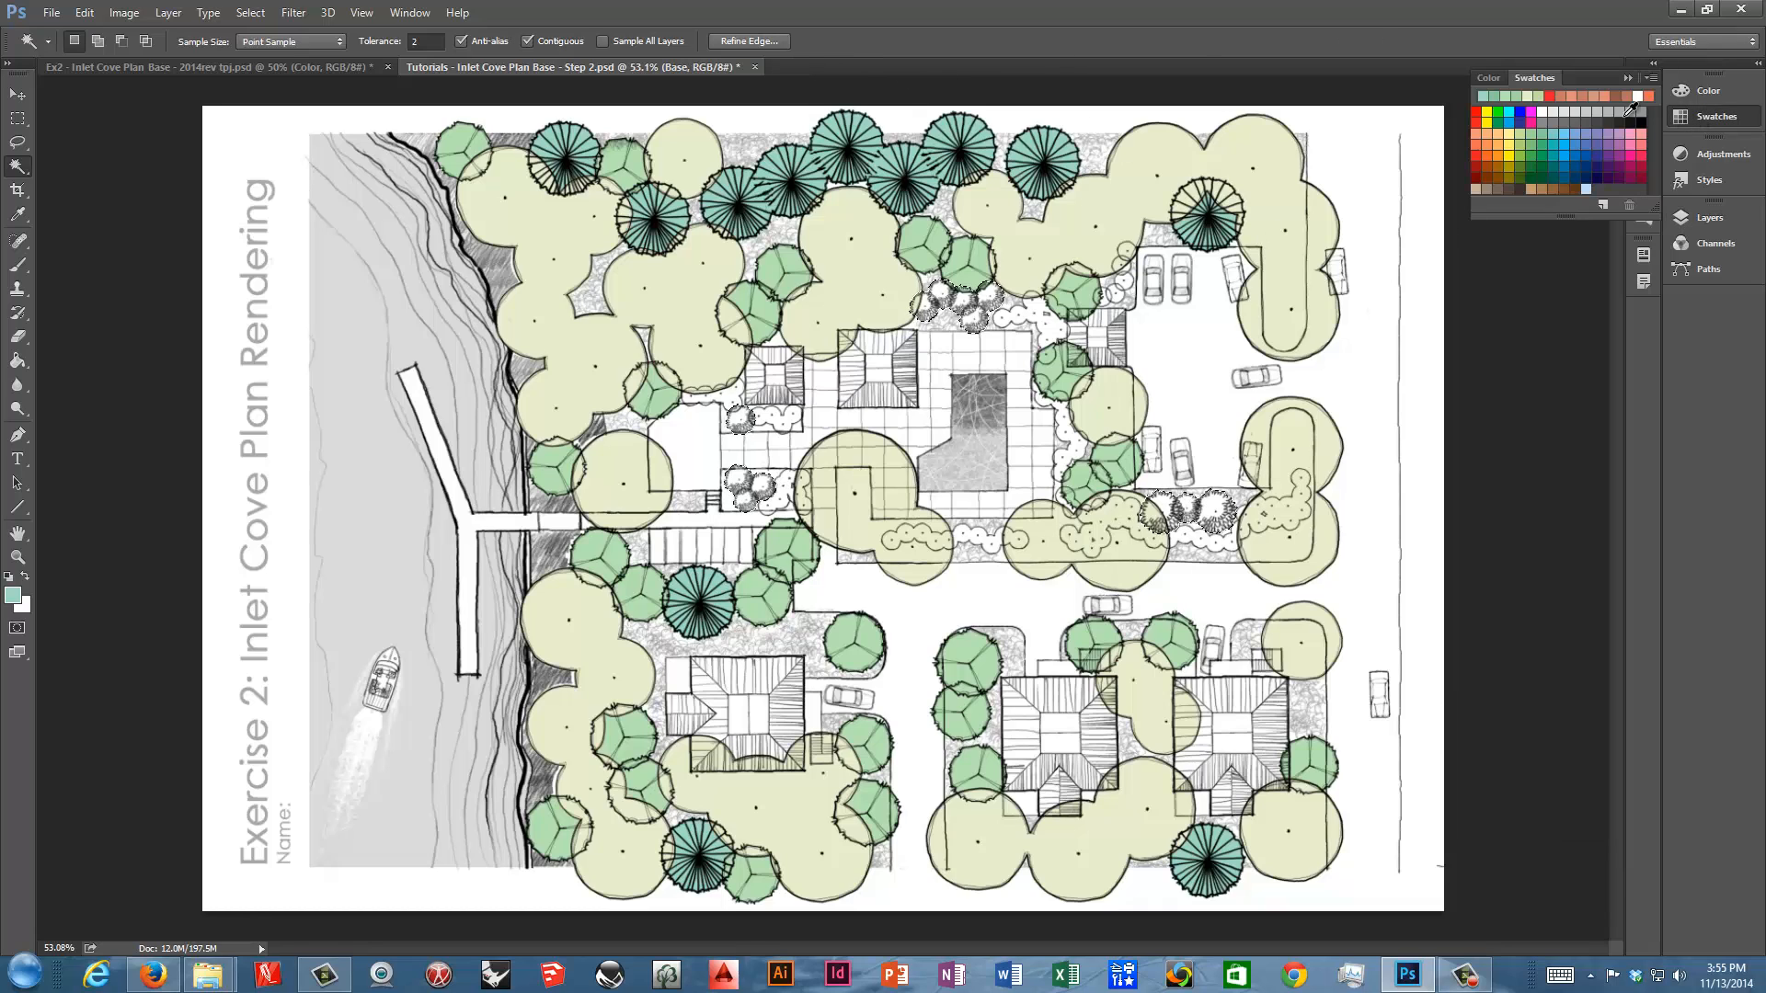
# Set the foreground color to the muted green #86be8e and fill the selected large shrubs with it
pyautogui.click(1532, 147)
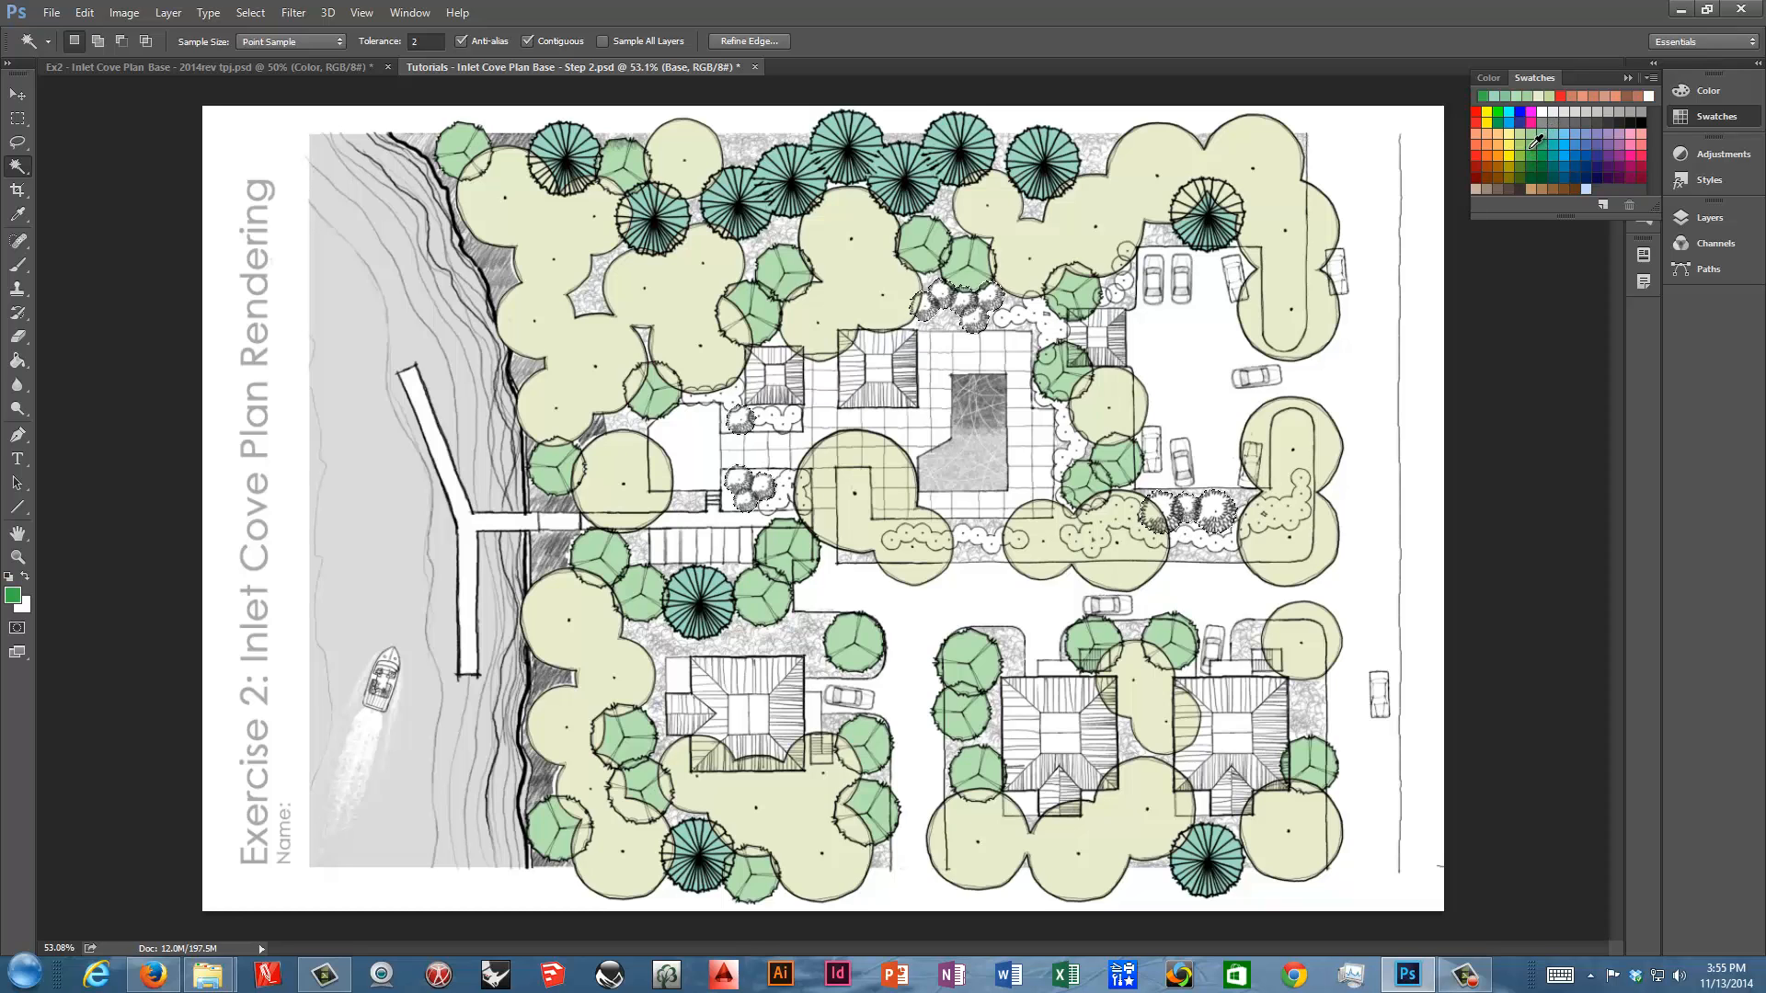
pyautogui.click(13, 595)
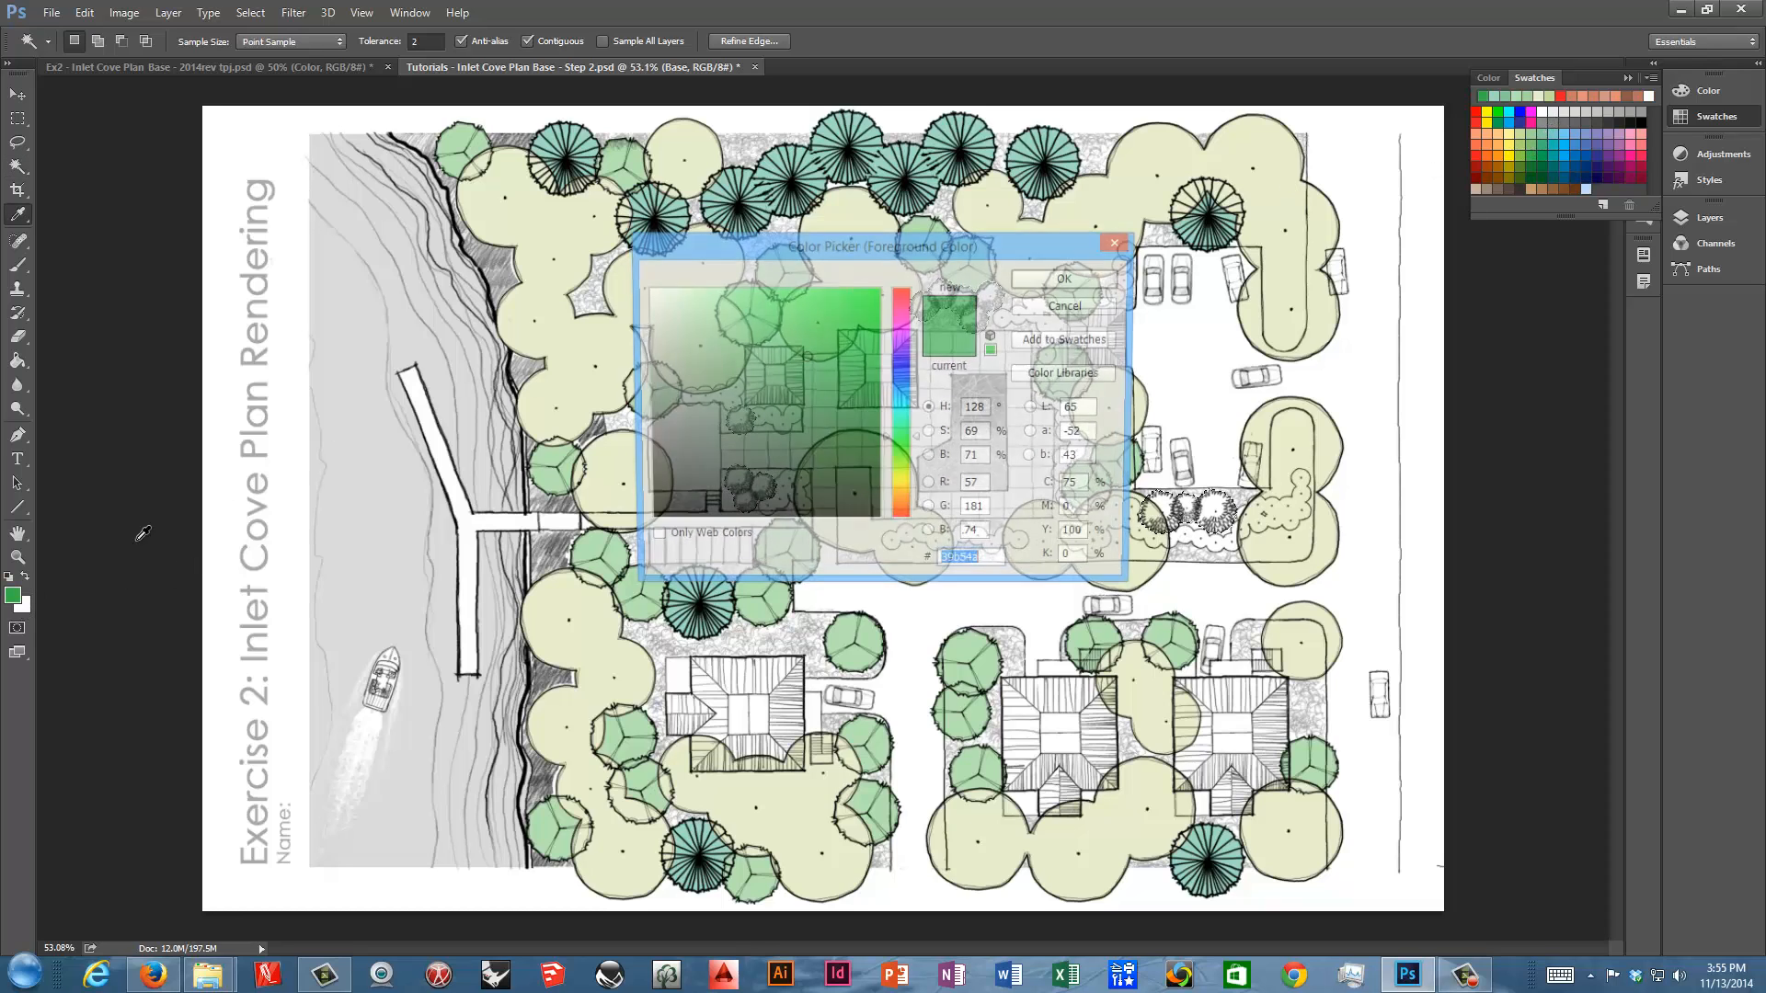
pyautogui.moveTo(805, 356); pyautogui.dragTo(715, 348)
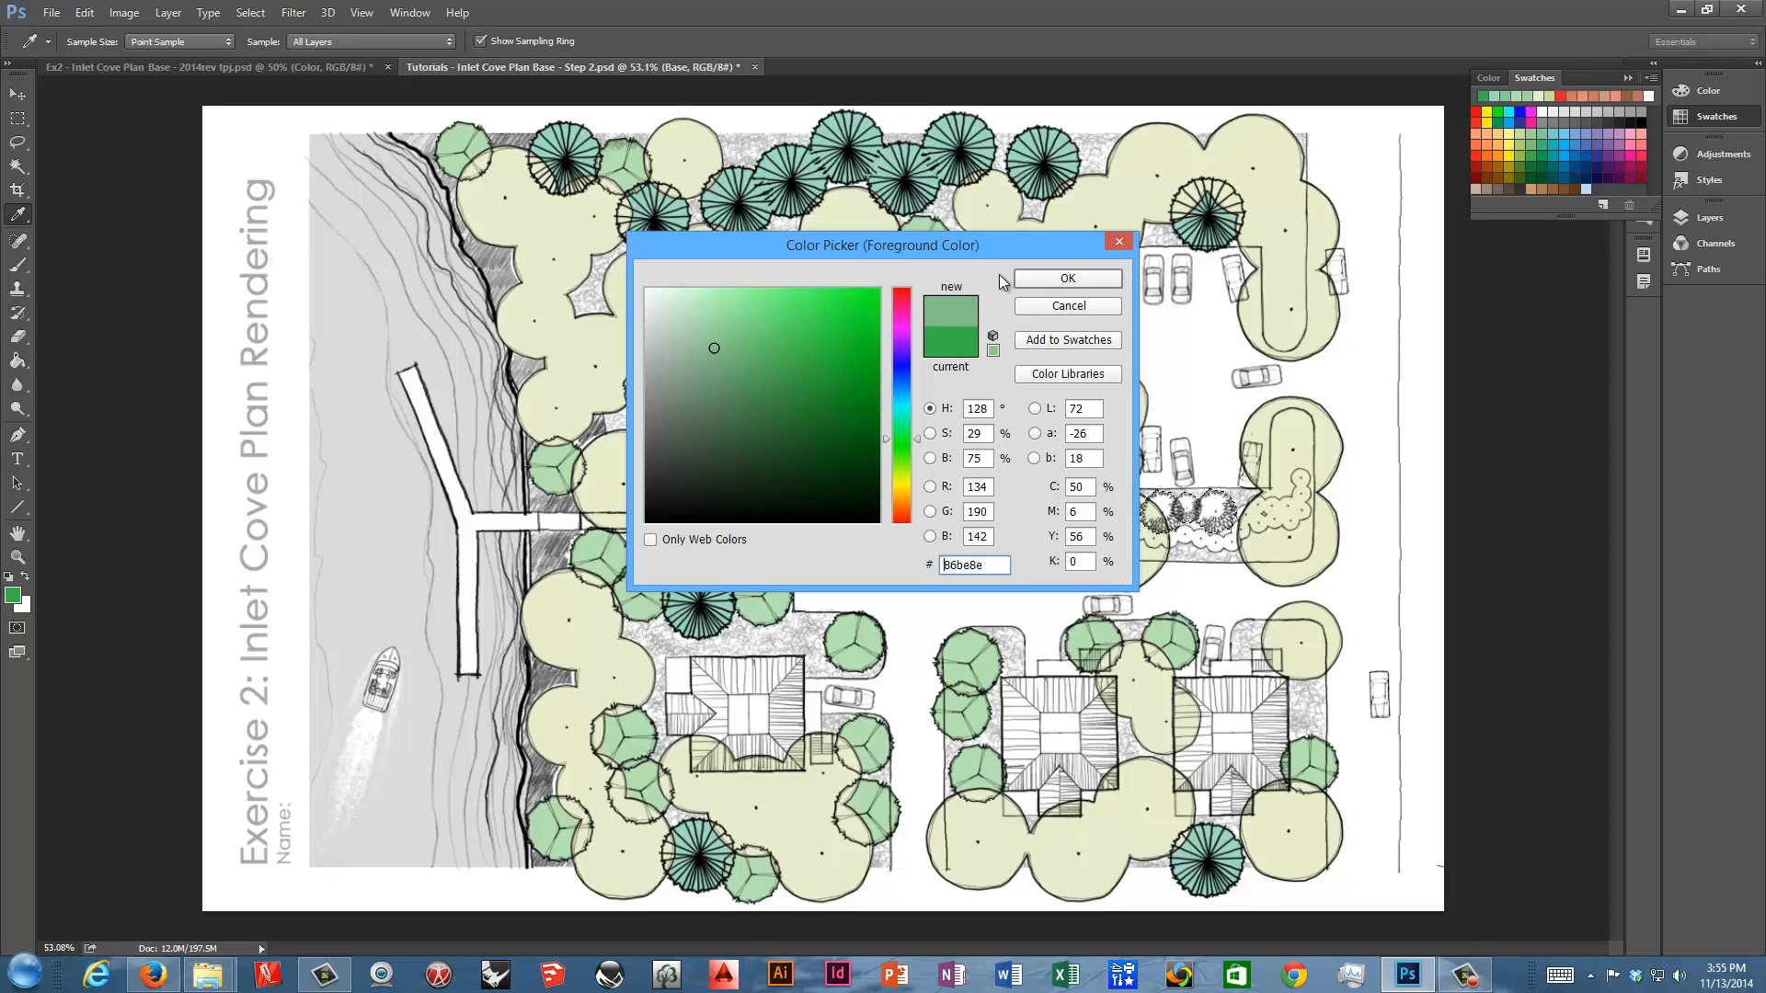
pyautogui.click(1067, 278)
pyautogui.press('w')
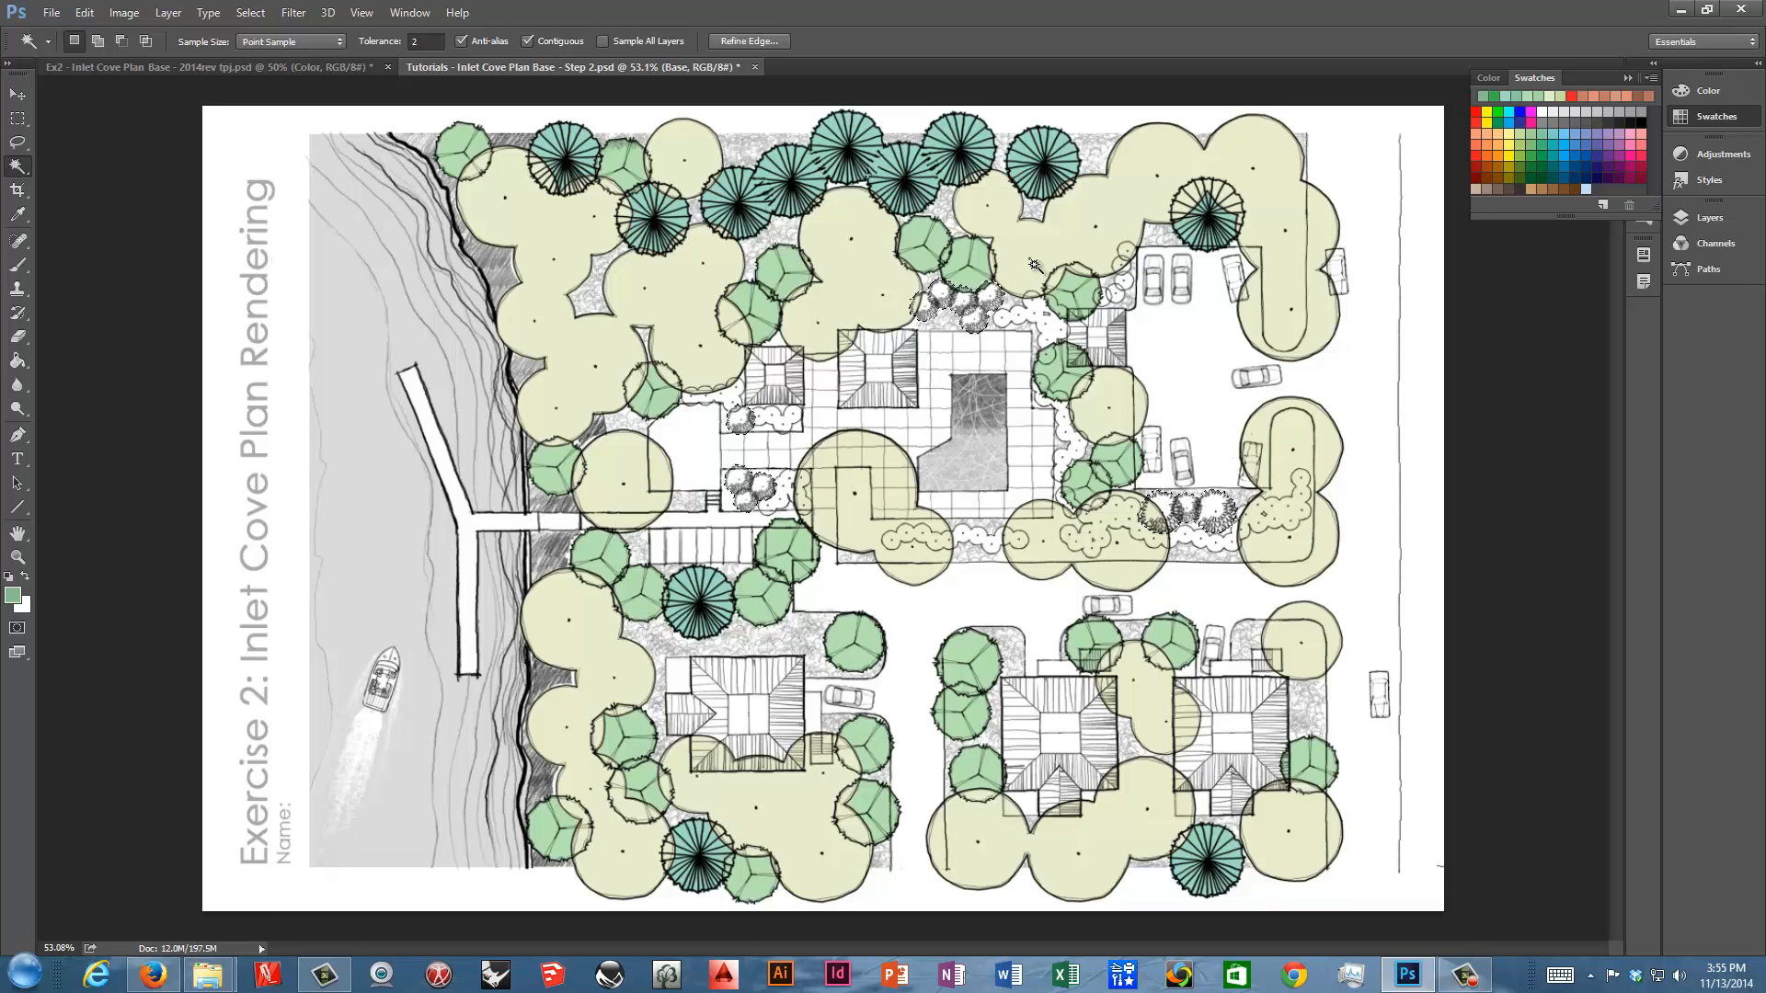
pyautogui.hotkey('alt', 'BackSpace')
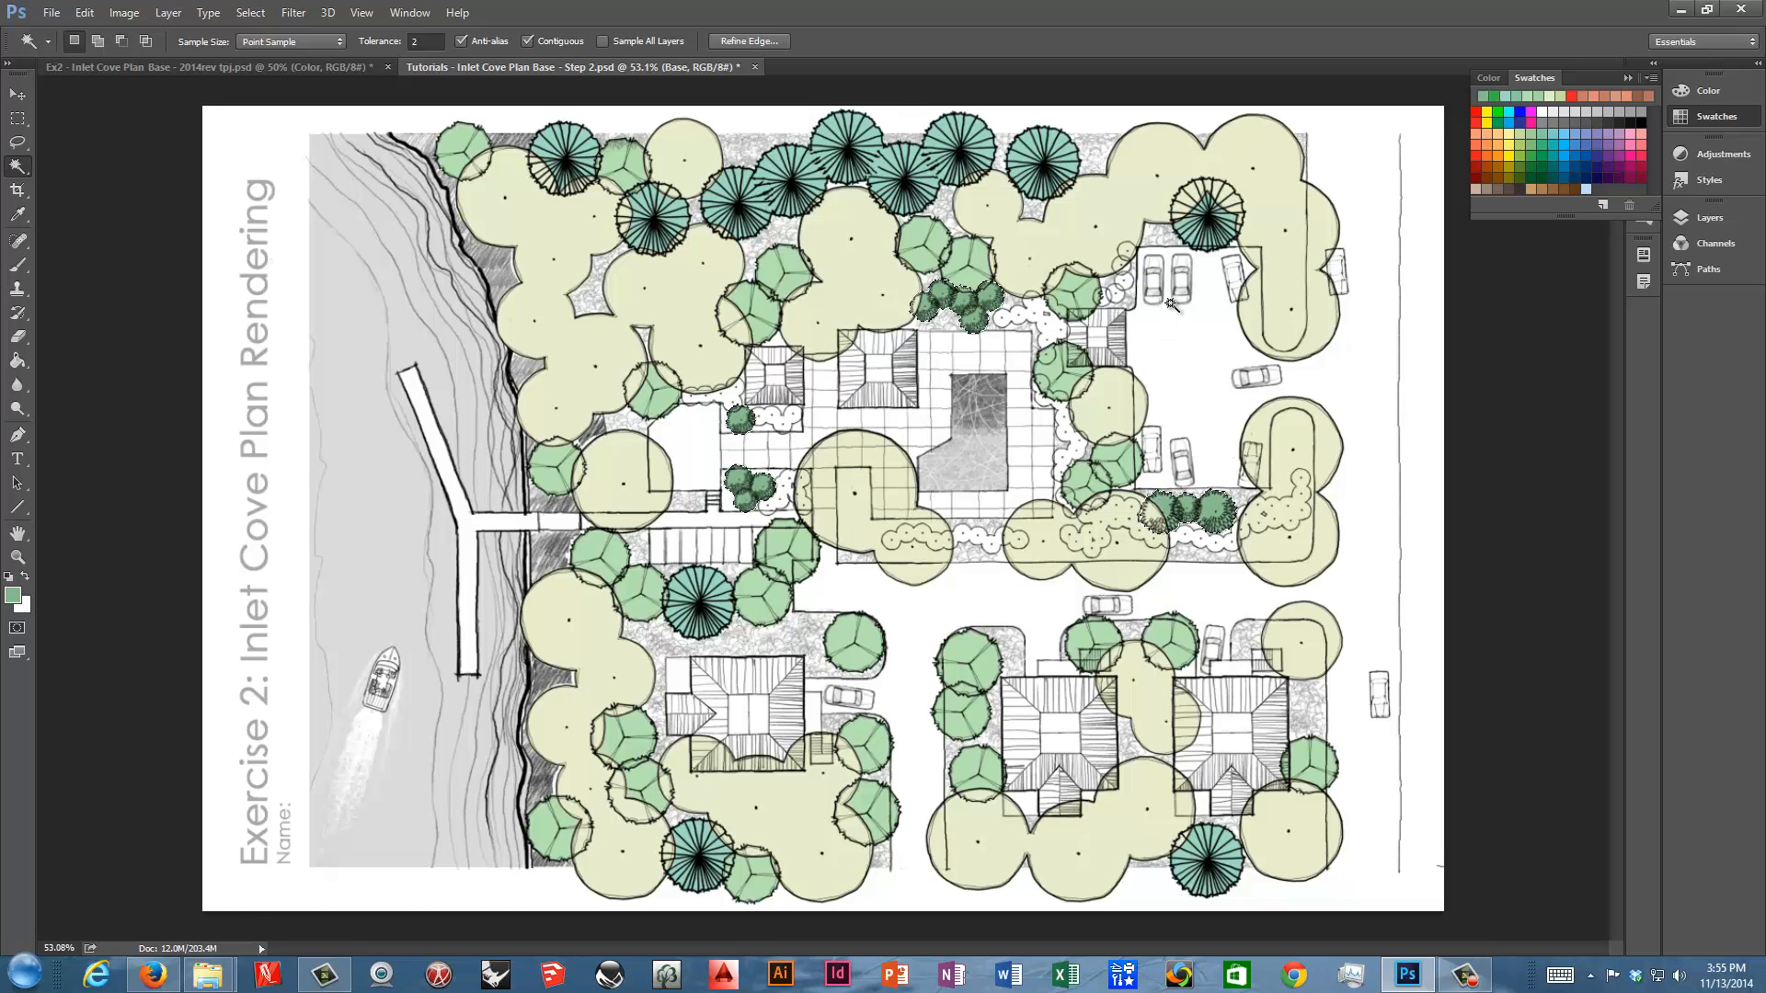
pyautogui.click(1626, 78)
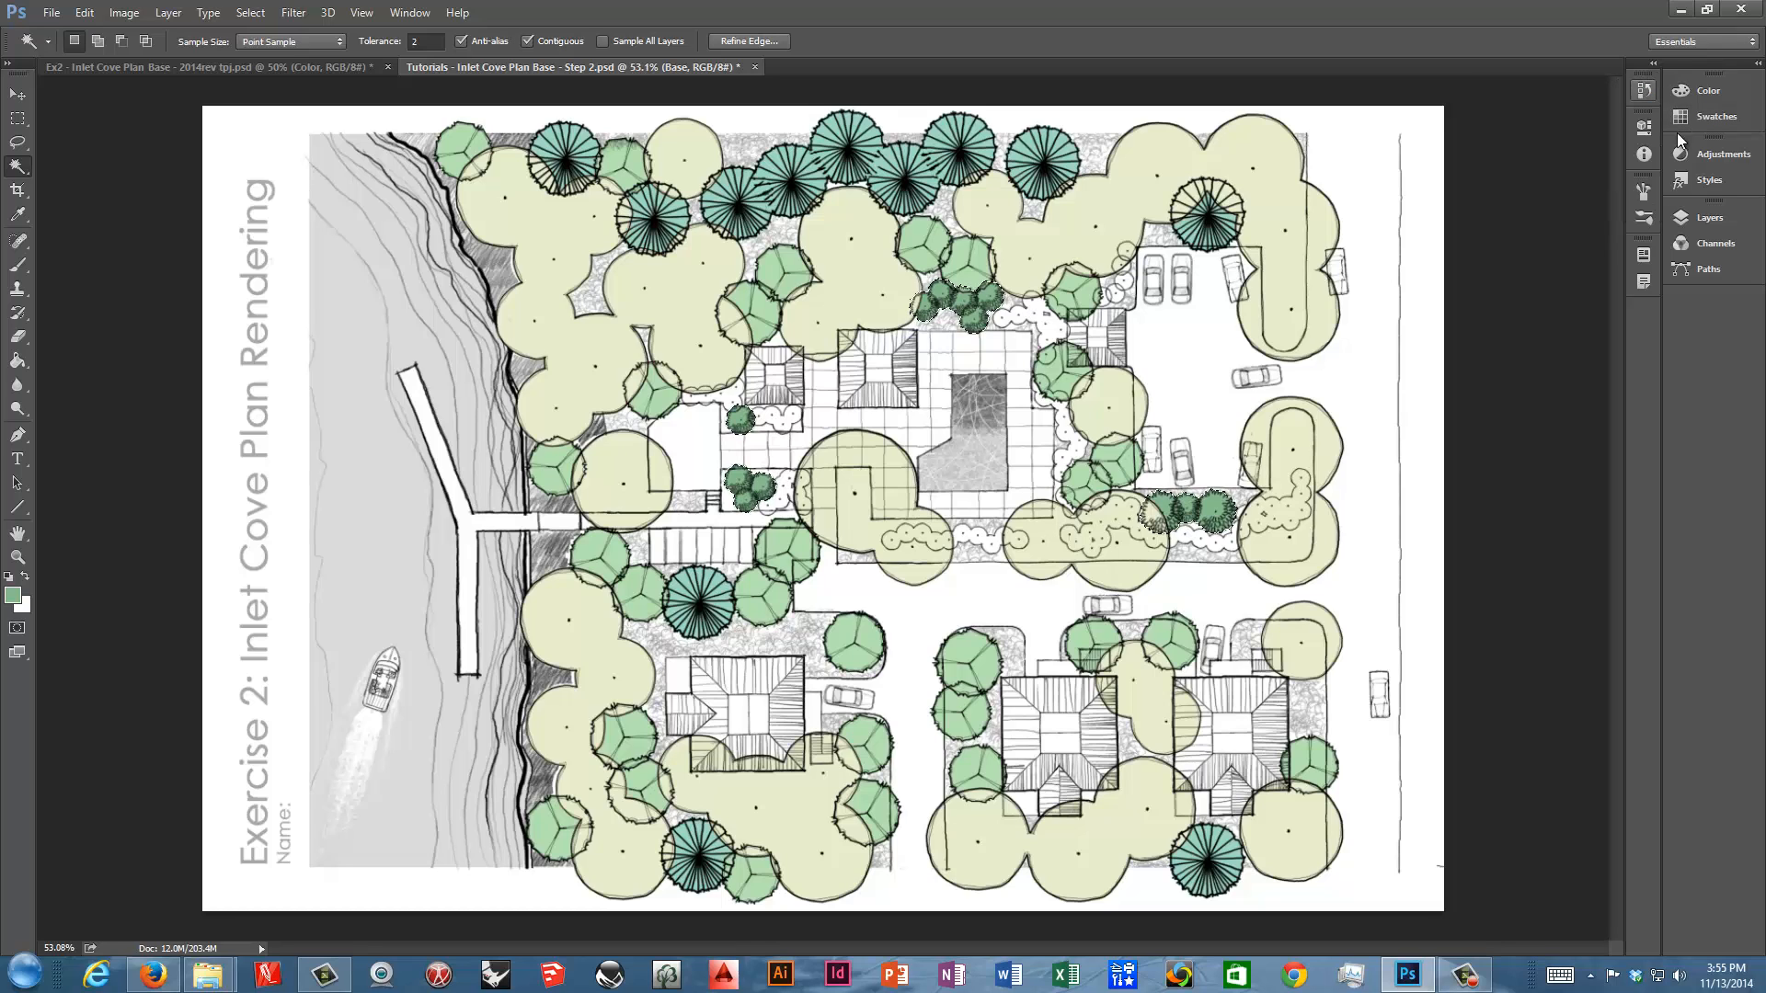
# Collapse the Large Shrubs group and expand the Small Shrubs group under Color > Plants
pyautogui.click(1694, 228)
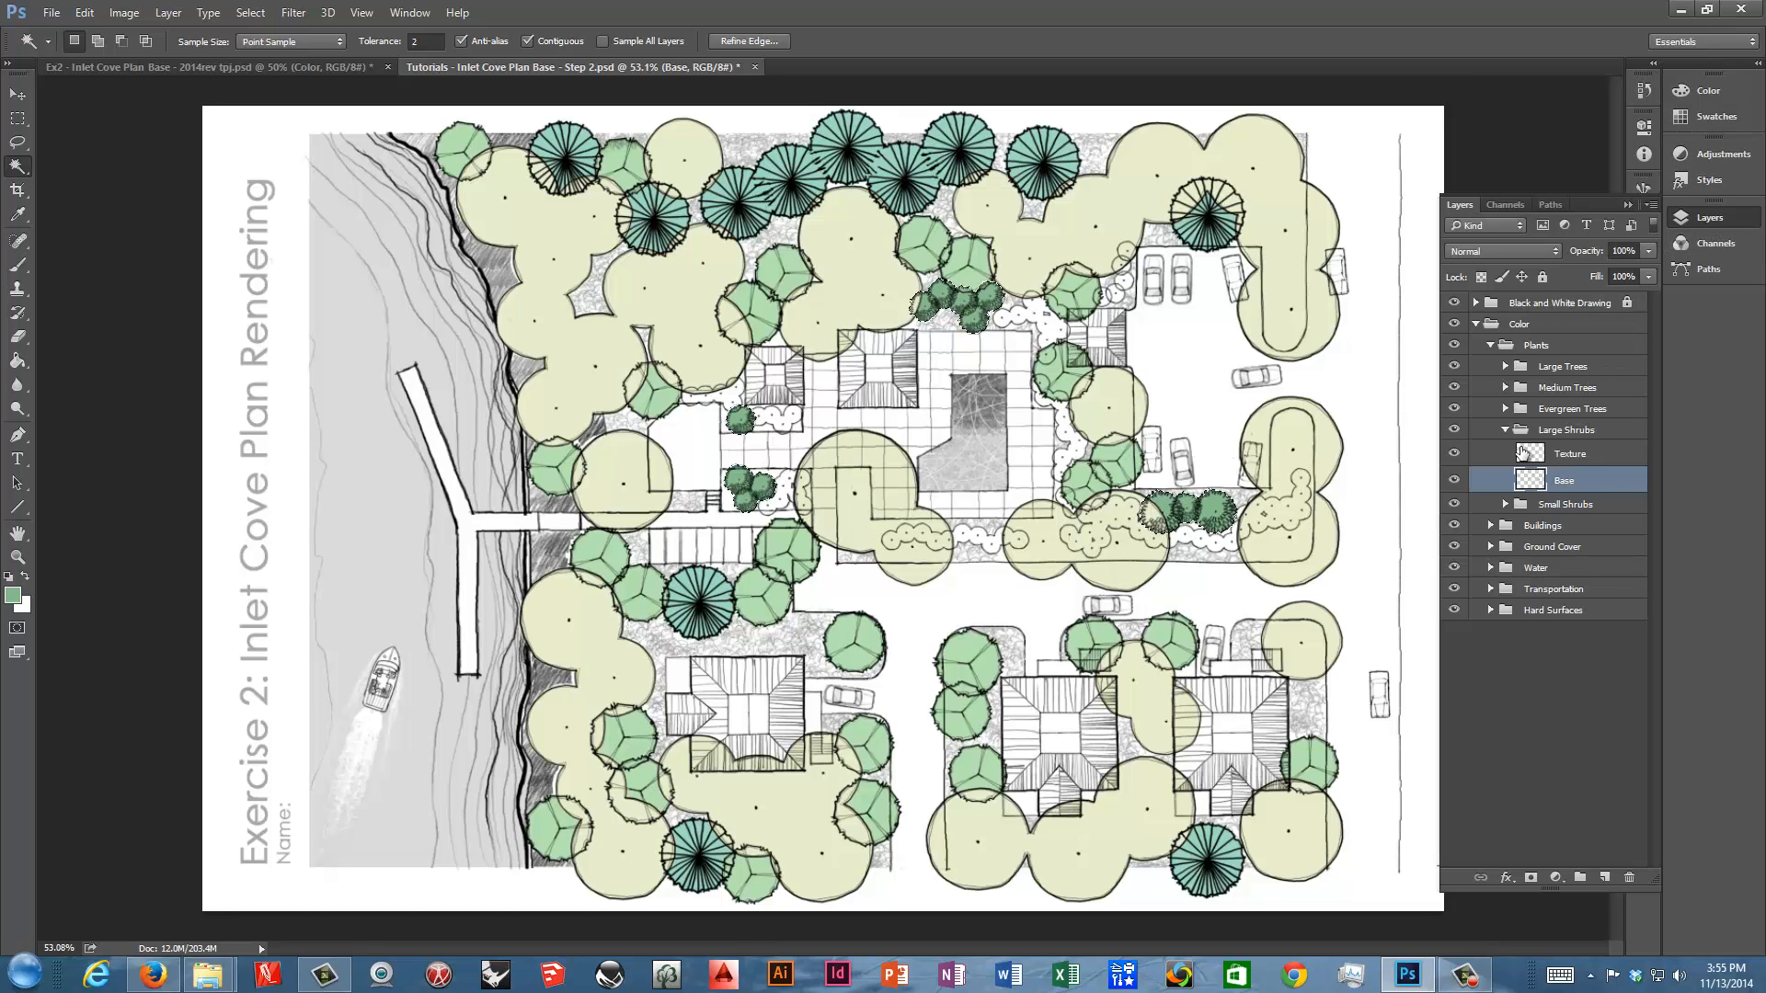
pyautogui.click(1505, 430)
pyautogui.click(1504, 451)
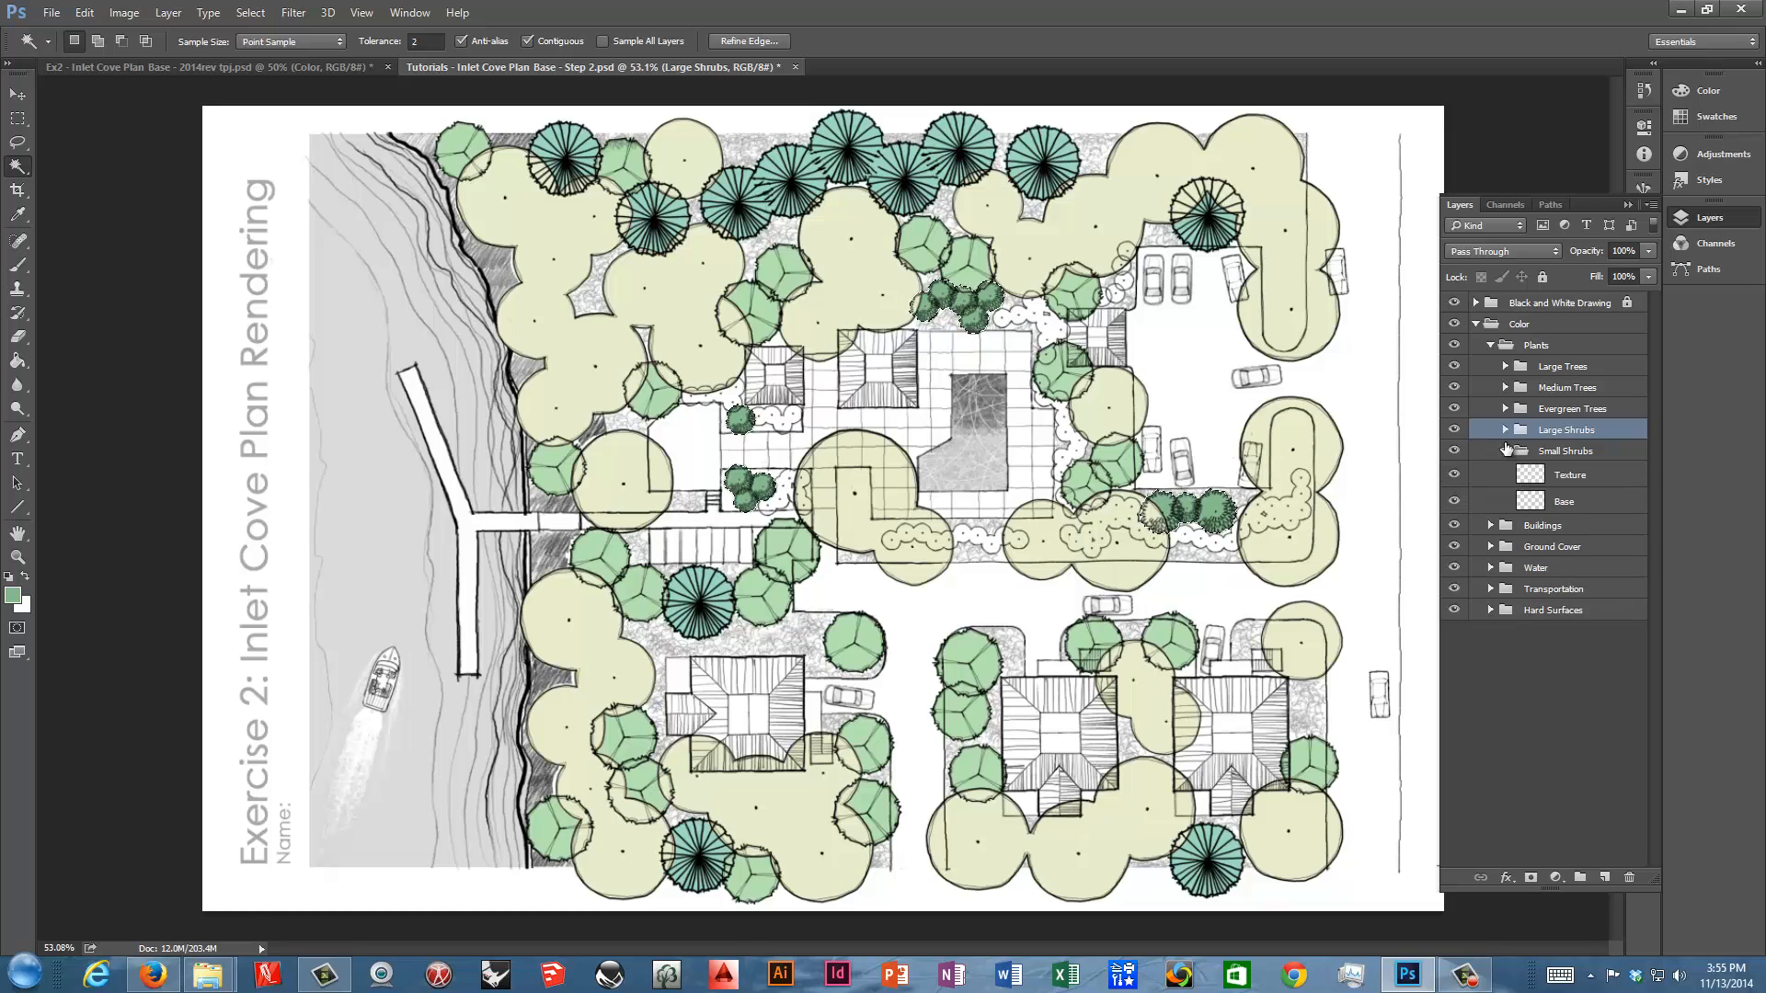
# Select the empty area on the Plantings group's Small Shrubs line layer with the Magic Wand, and invert the selection to cover the shrubs
pyautogui.click(1475, 303)
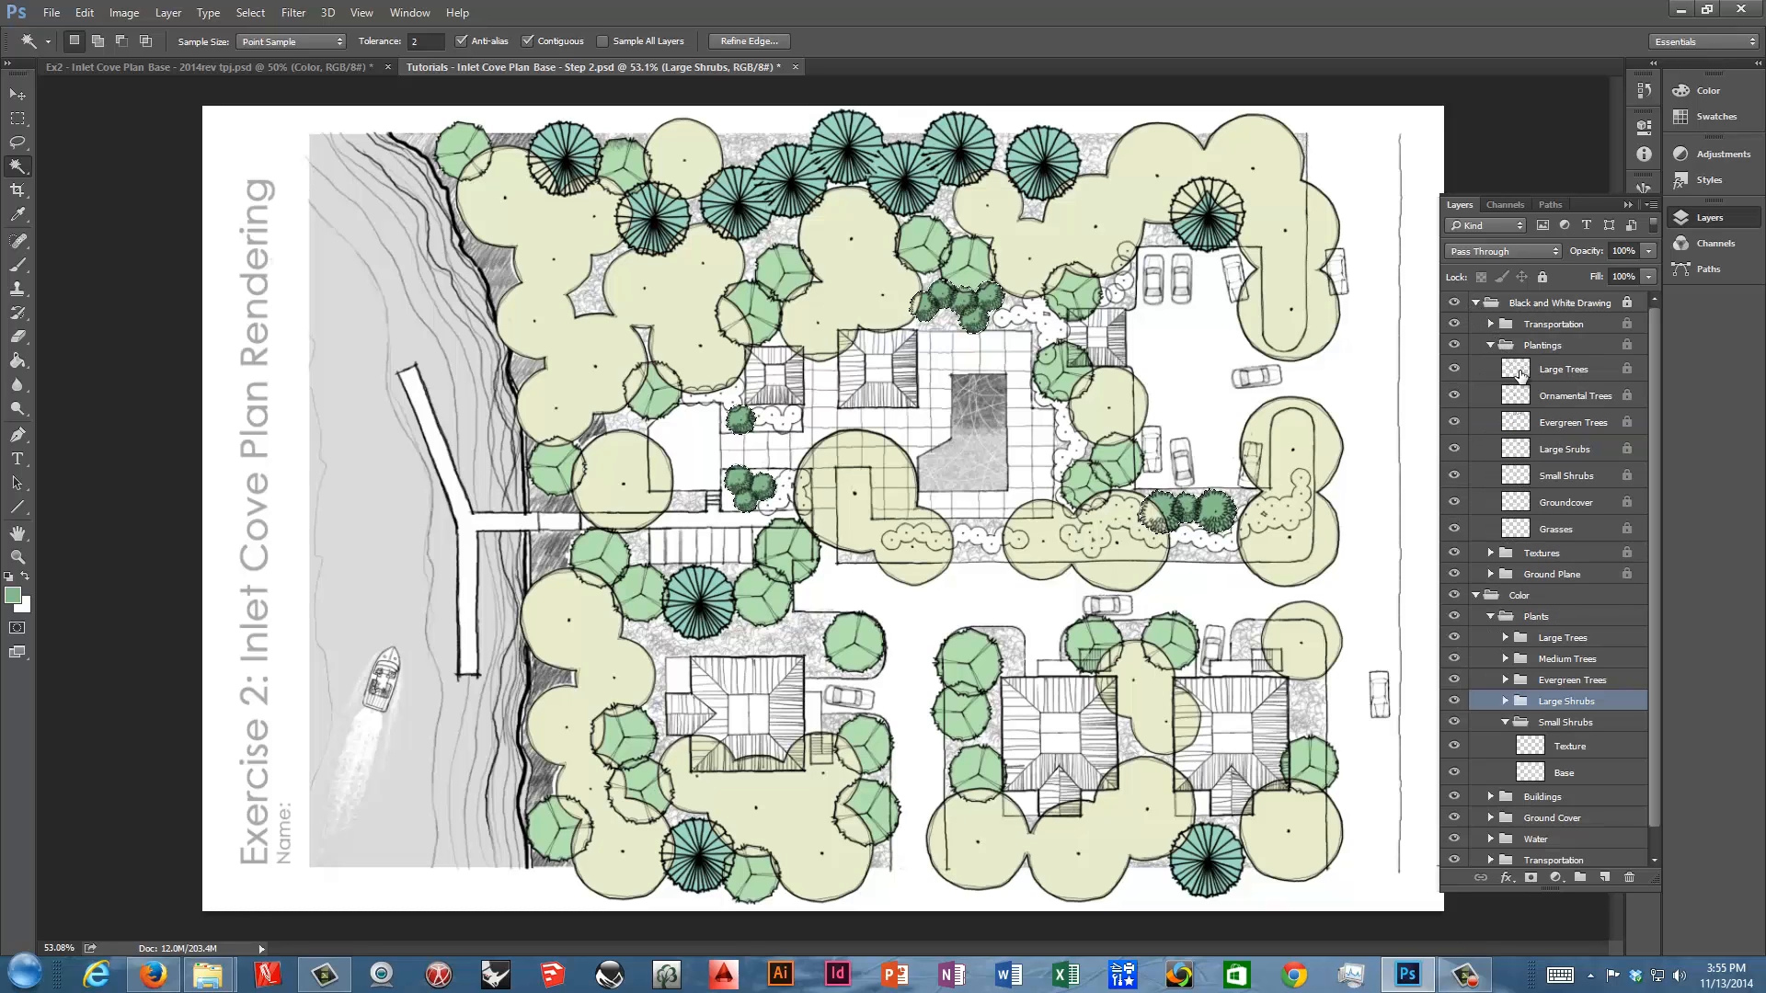
pyautogui.click(1566, 477)
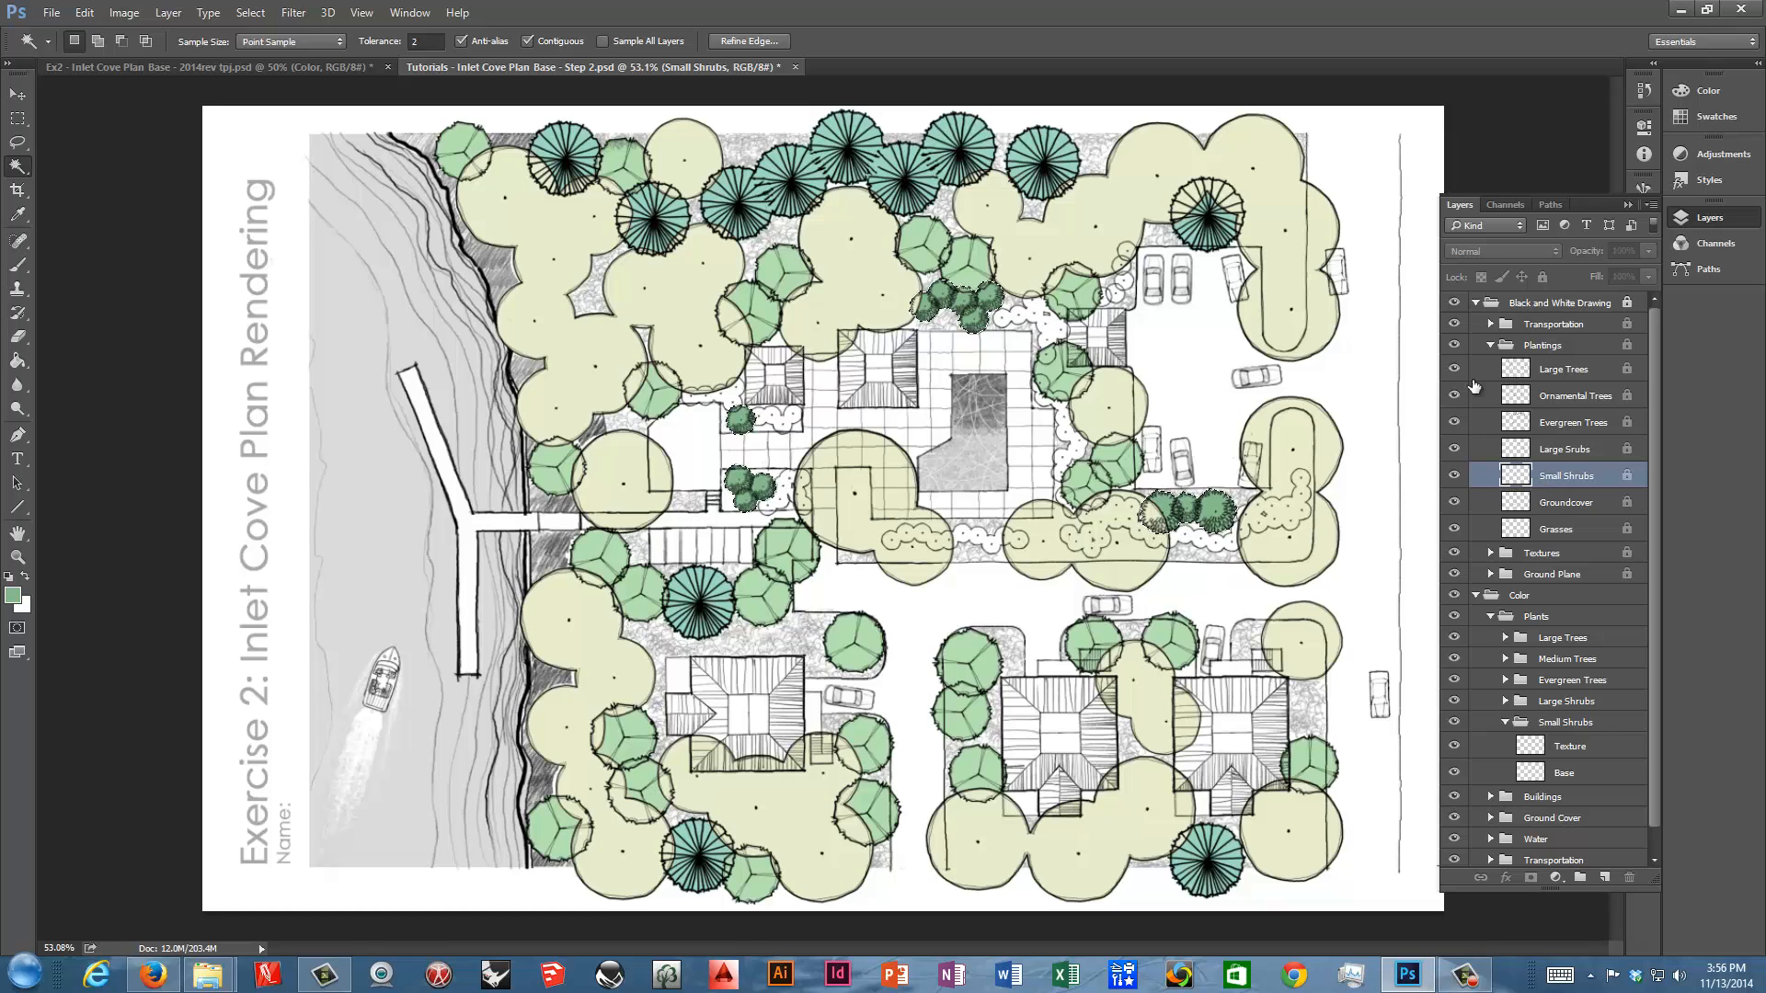
pyautogui.click(274, 163)
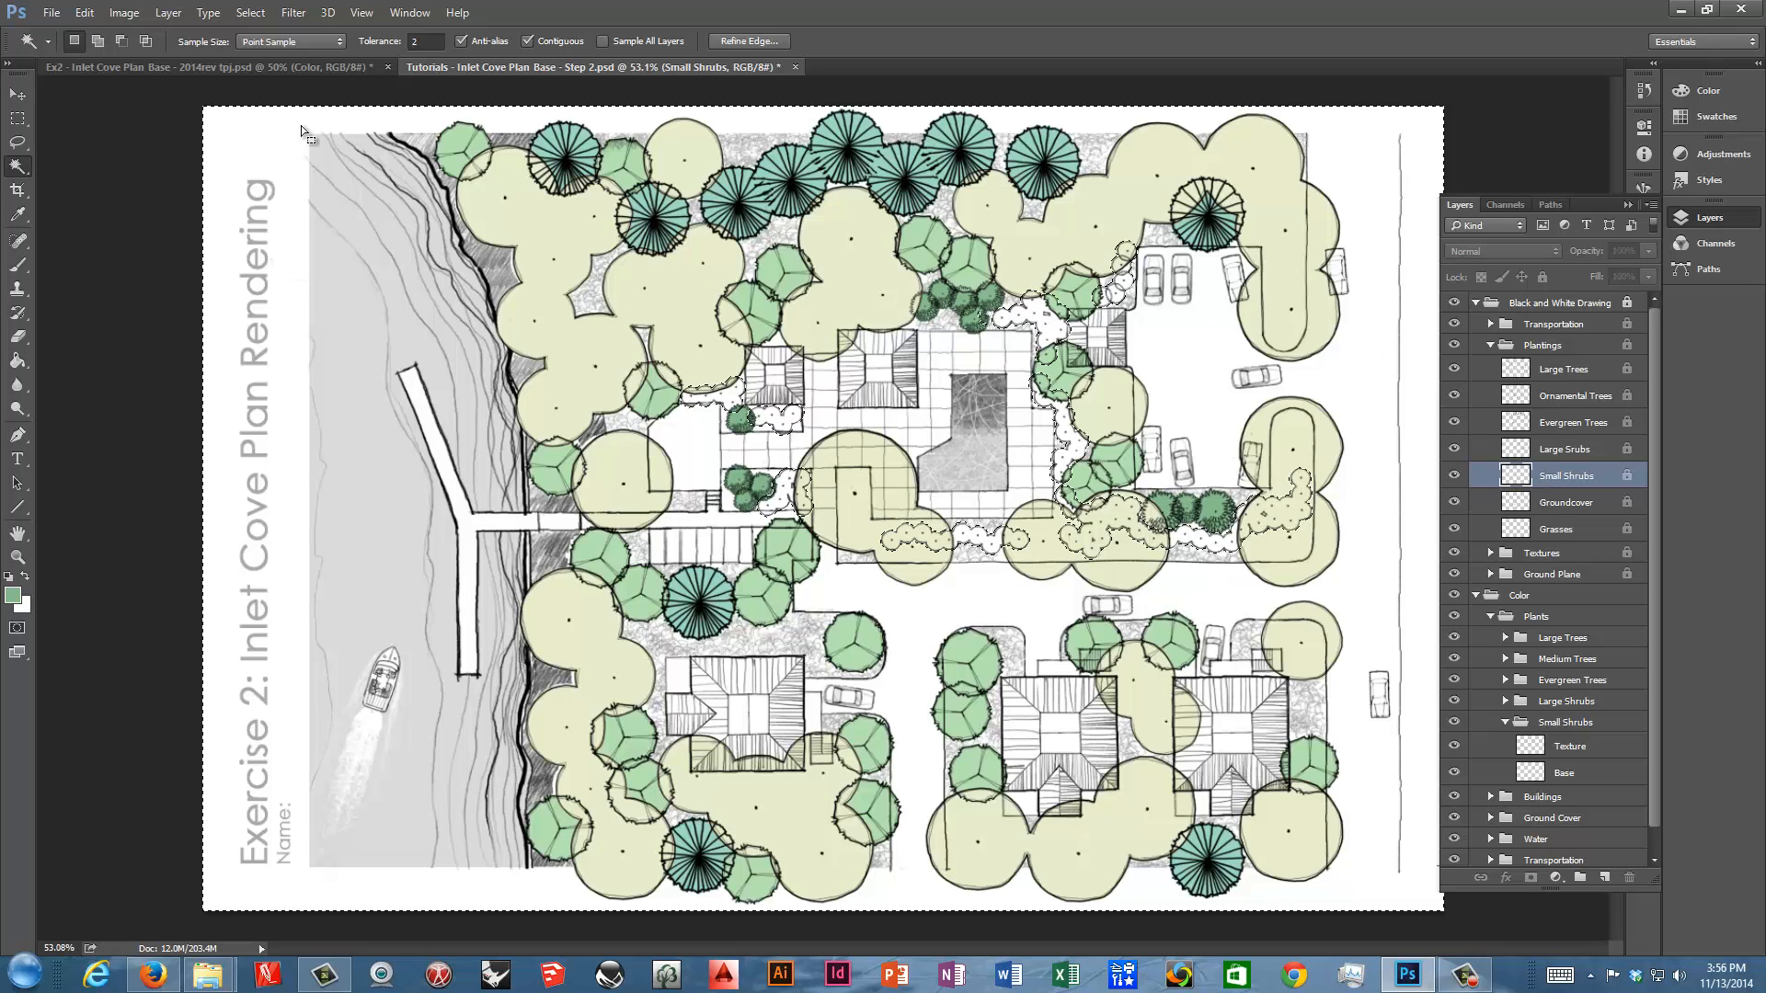
pyautogui.click(250, 12)
pyautogui.click(268, 86)
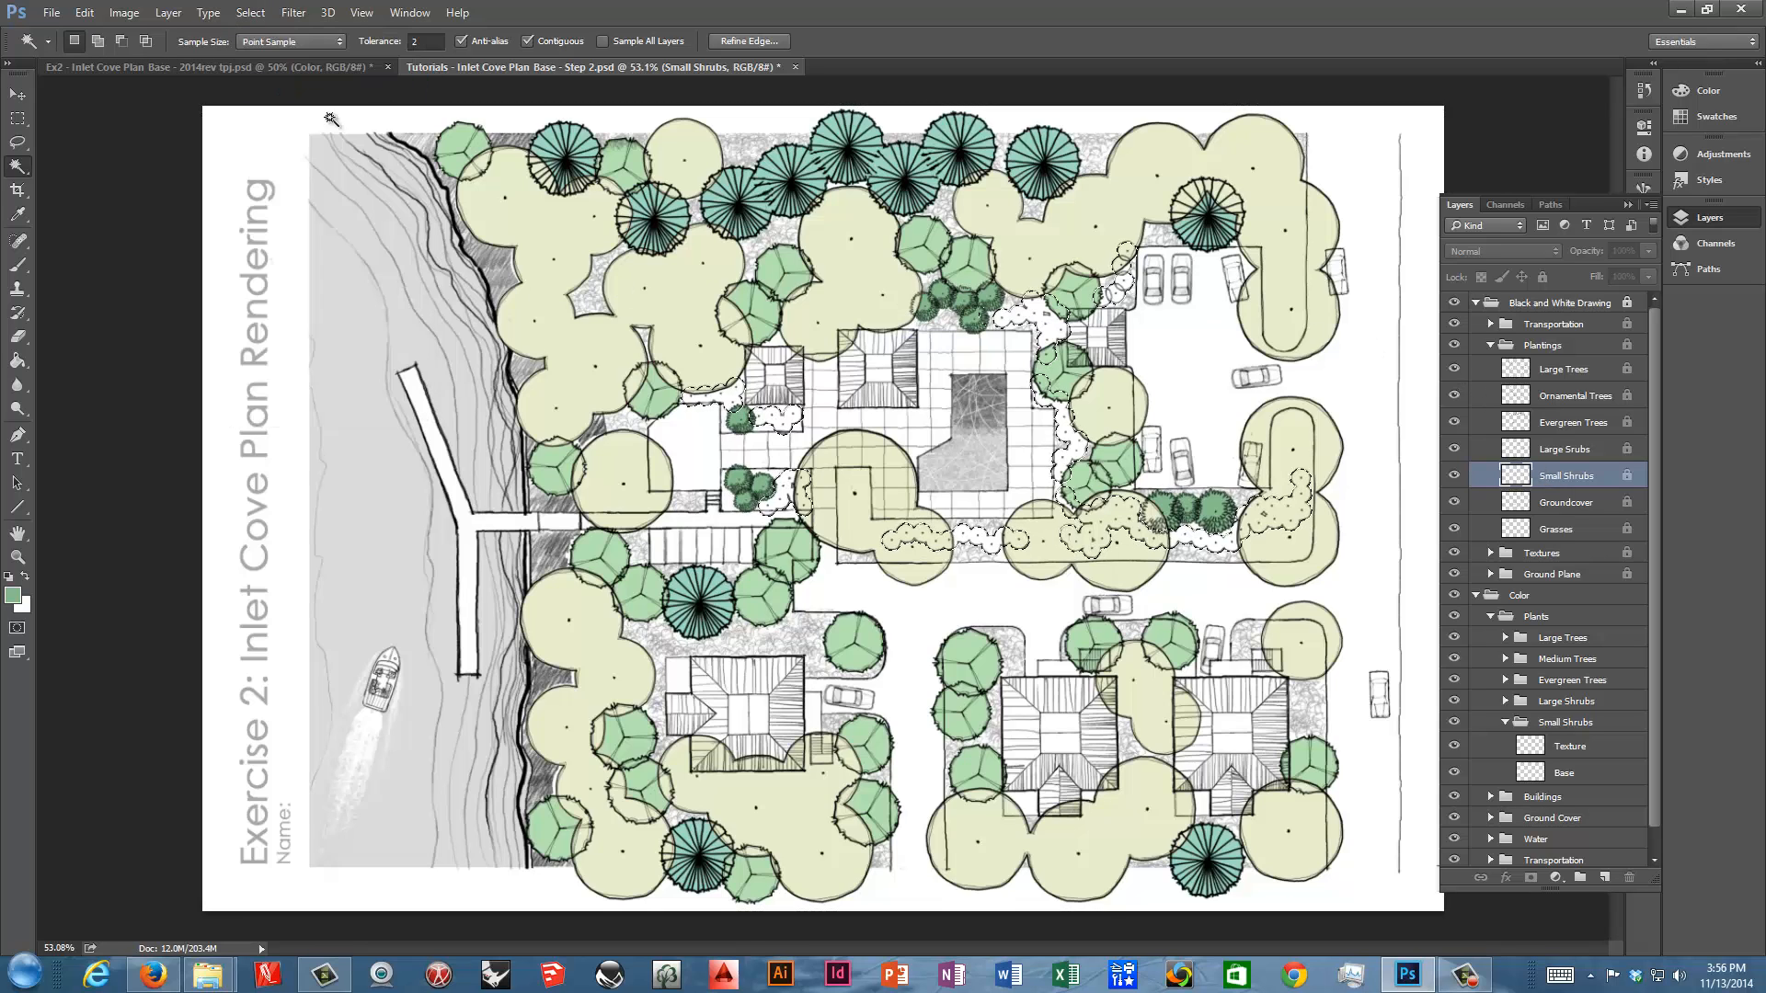
# Activate the Base layer under Color > Plants > Small Shrubs and fill the selected shrubs with a light purple swatch color
pyautogui.click(1476, 302)
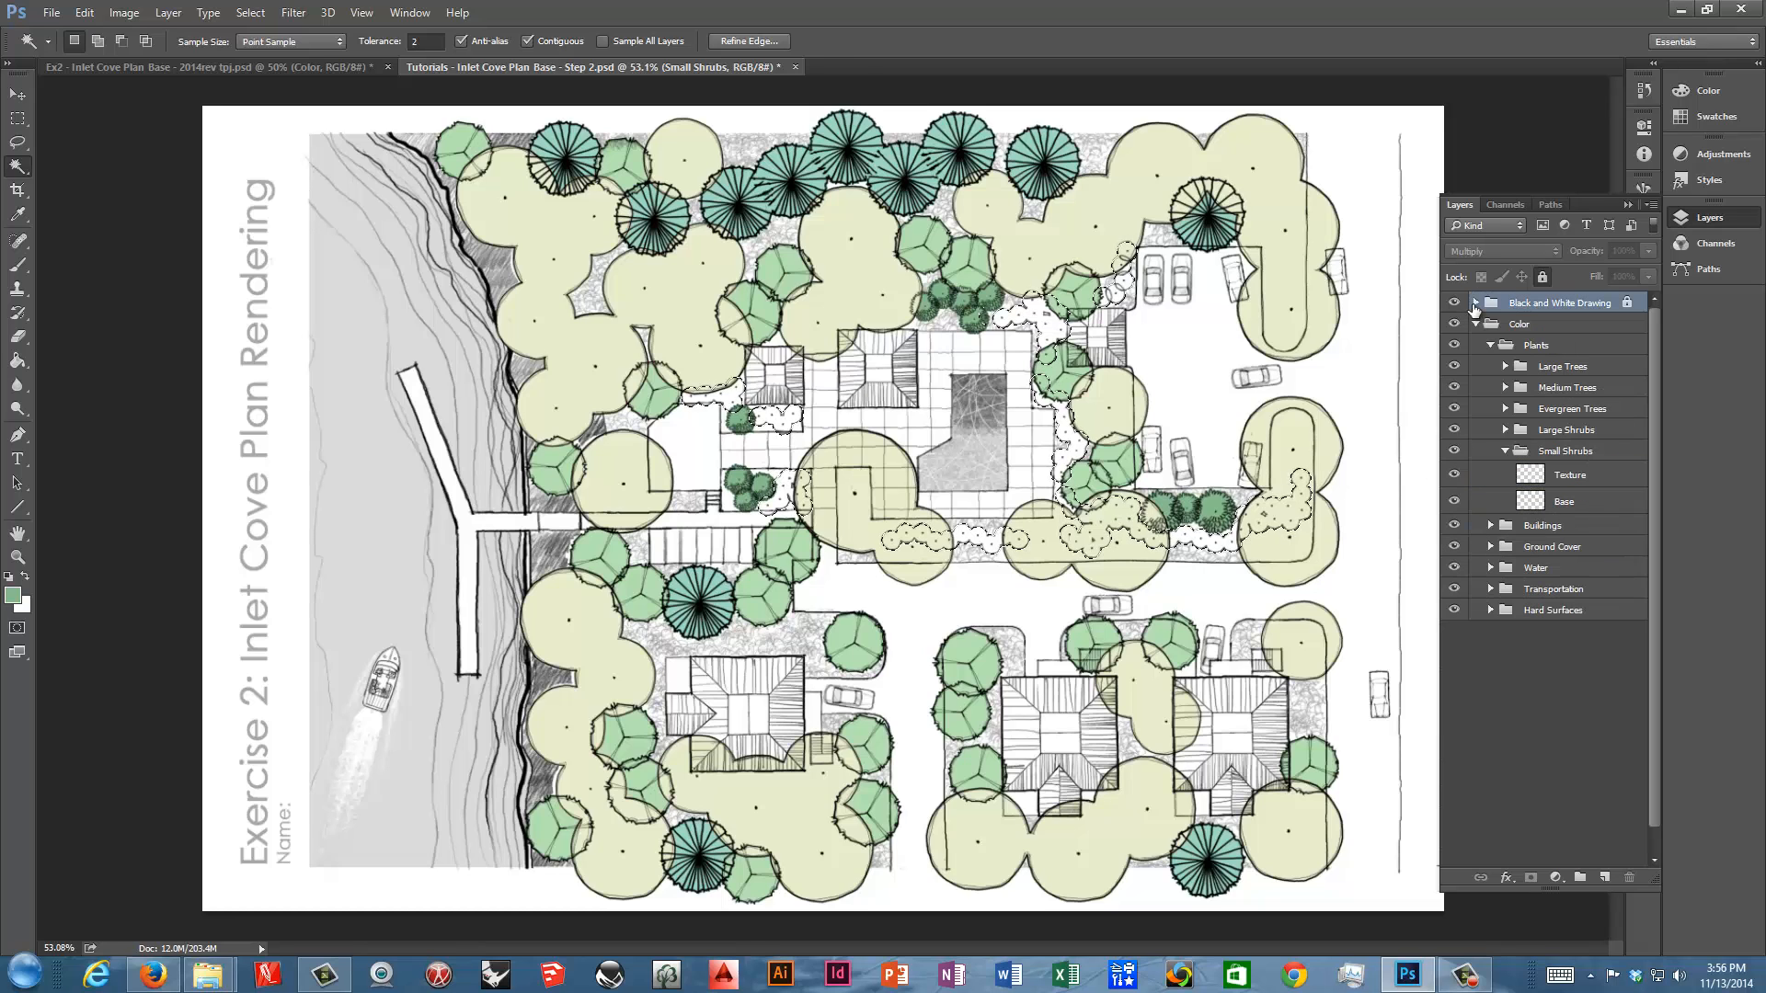
pyautogui.click(1546, 501)
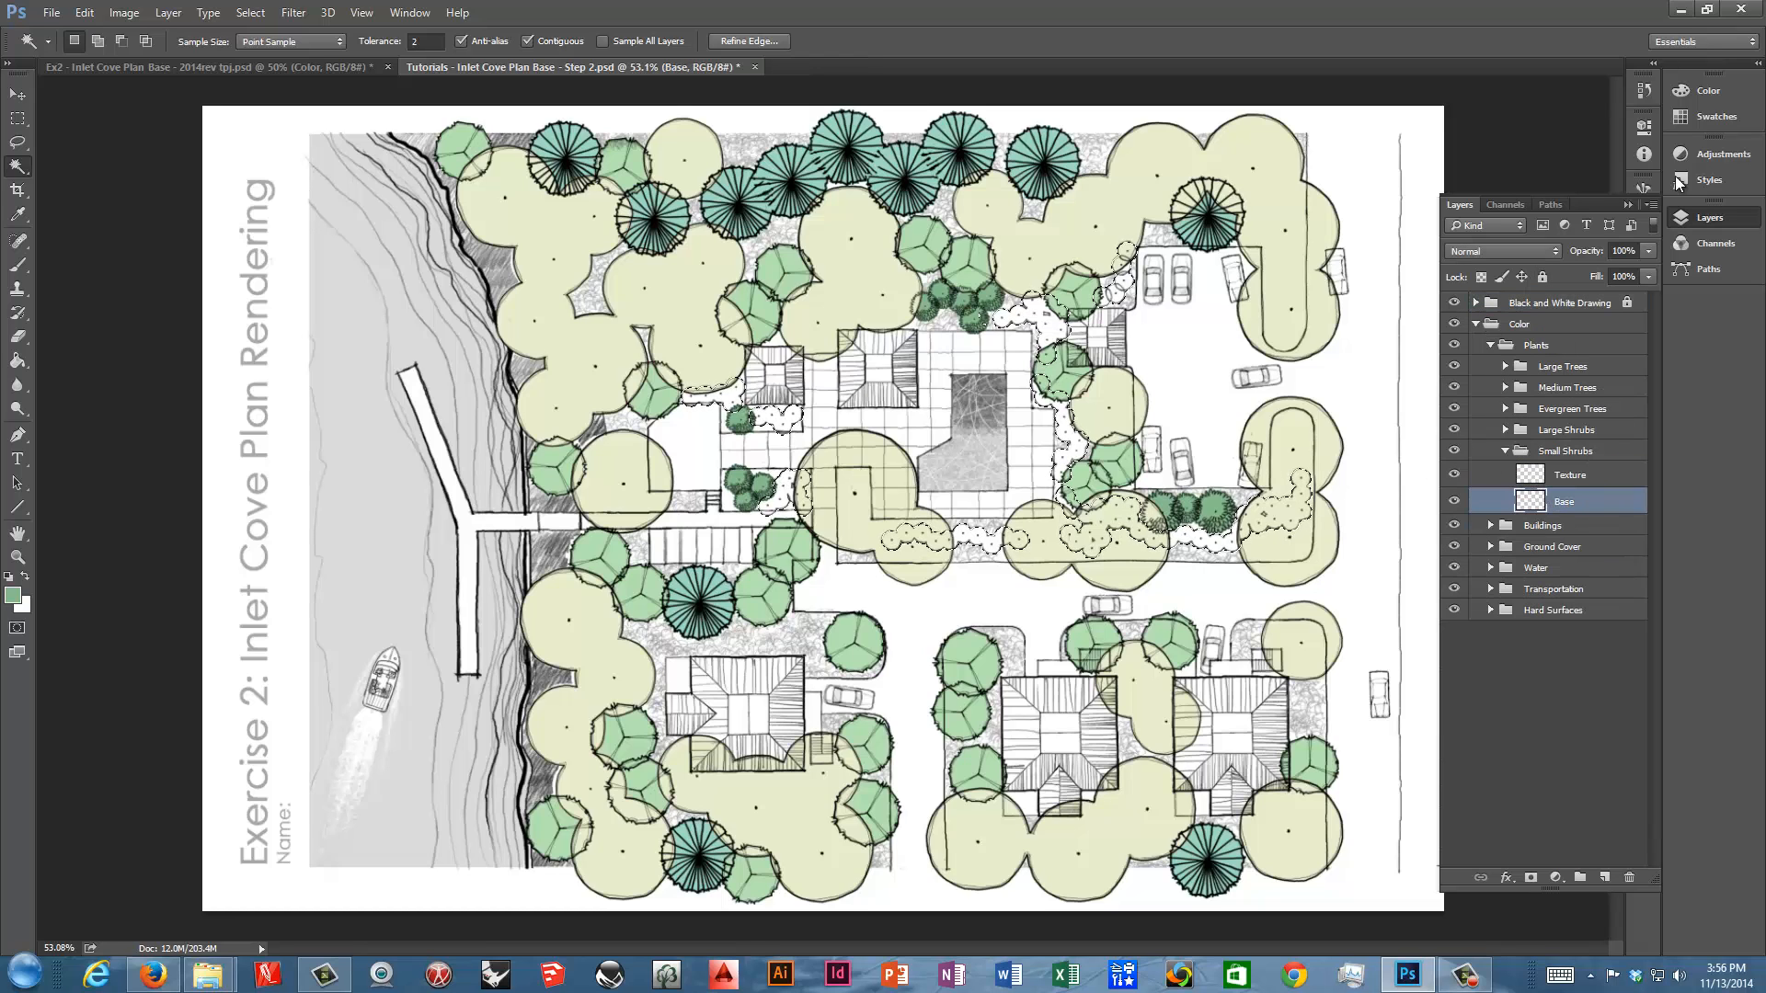
pyautogui.click(1681, 117)
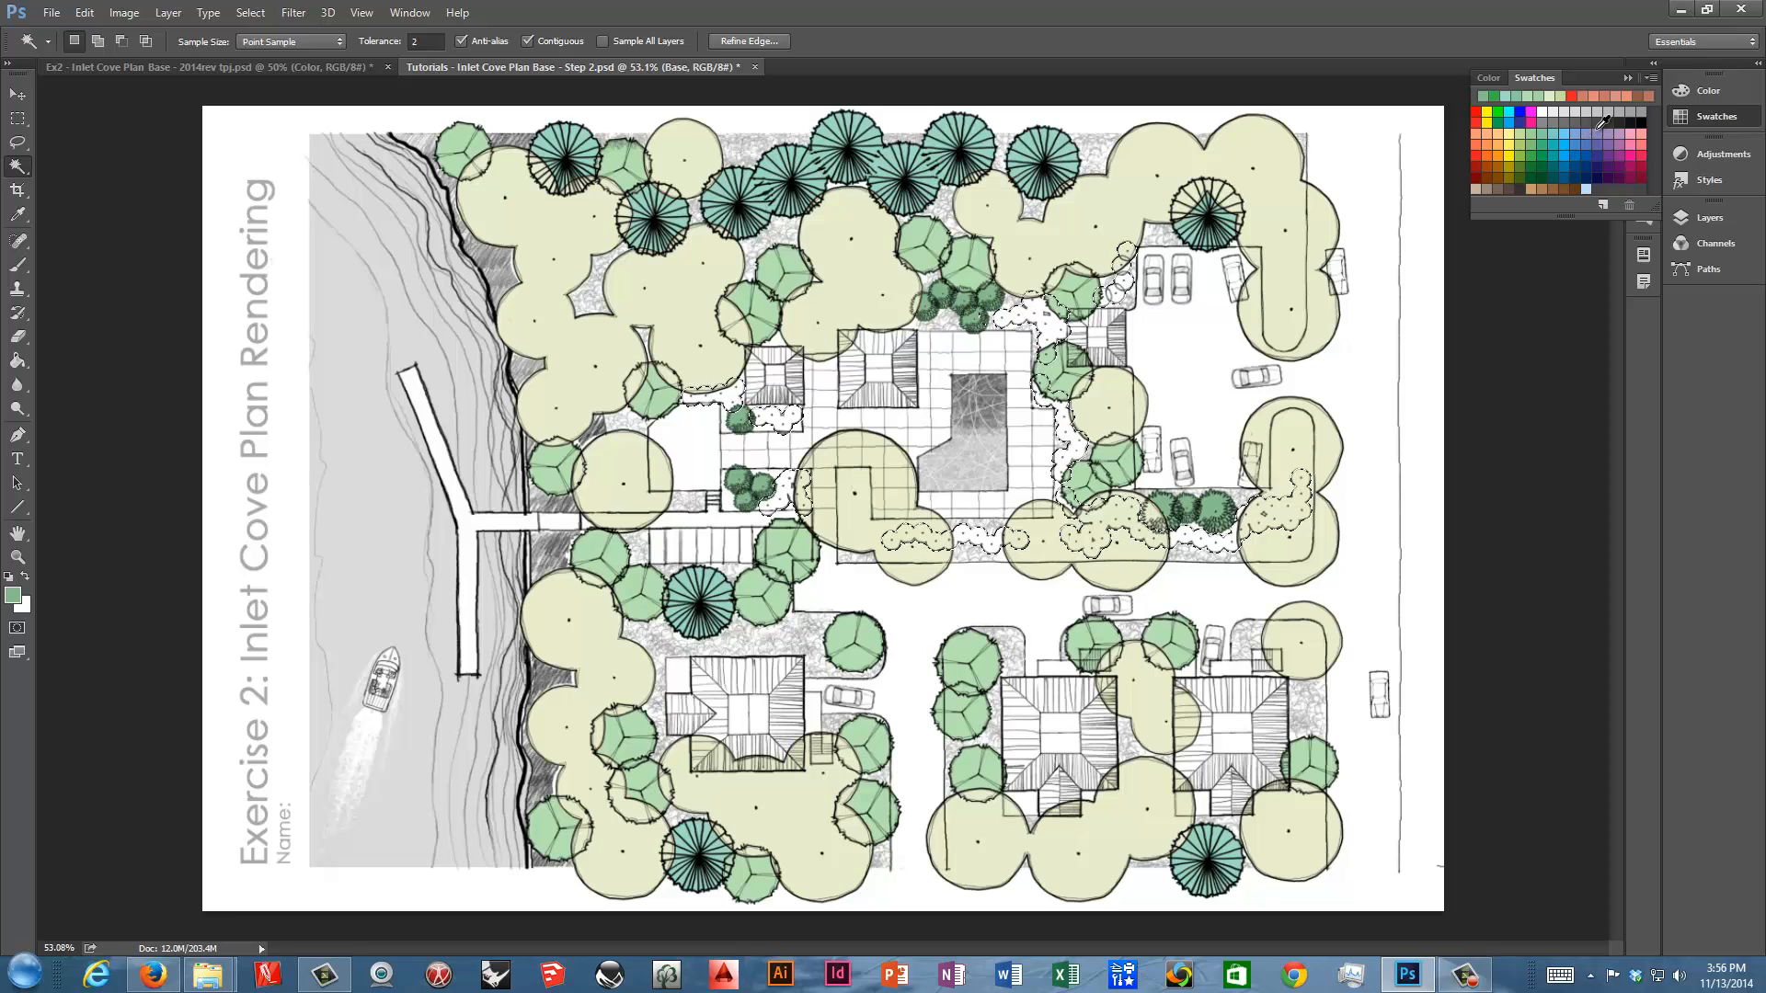
pyautogui.click(1608, 132)
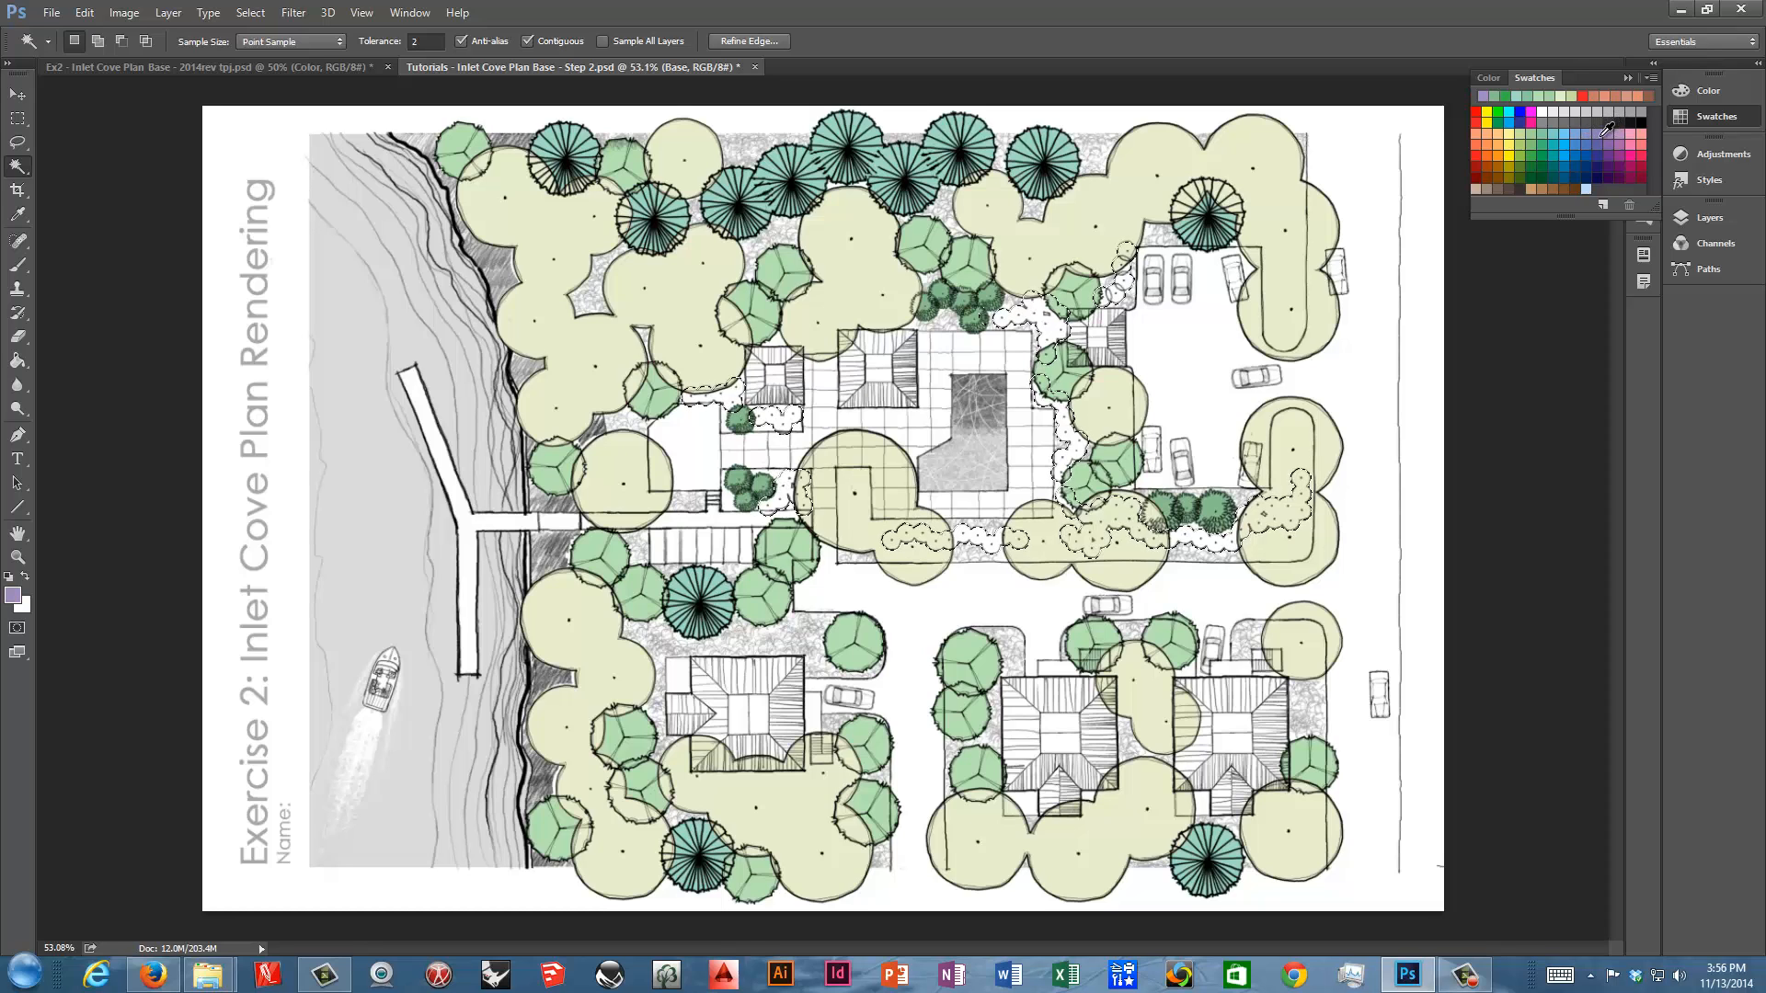
pyautogui.hotkey('alt', 'BackSpace')
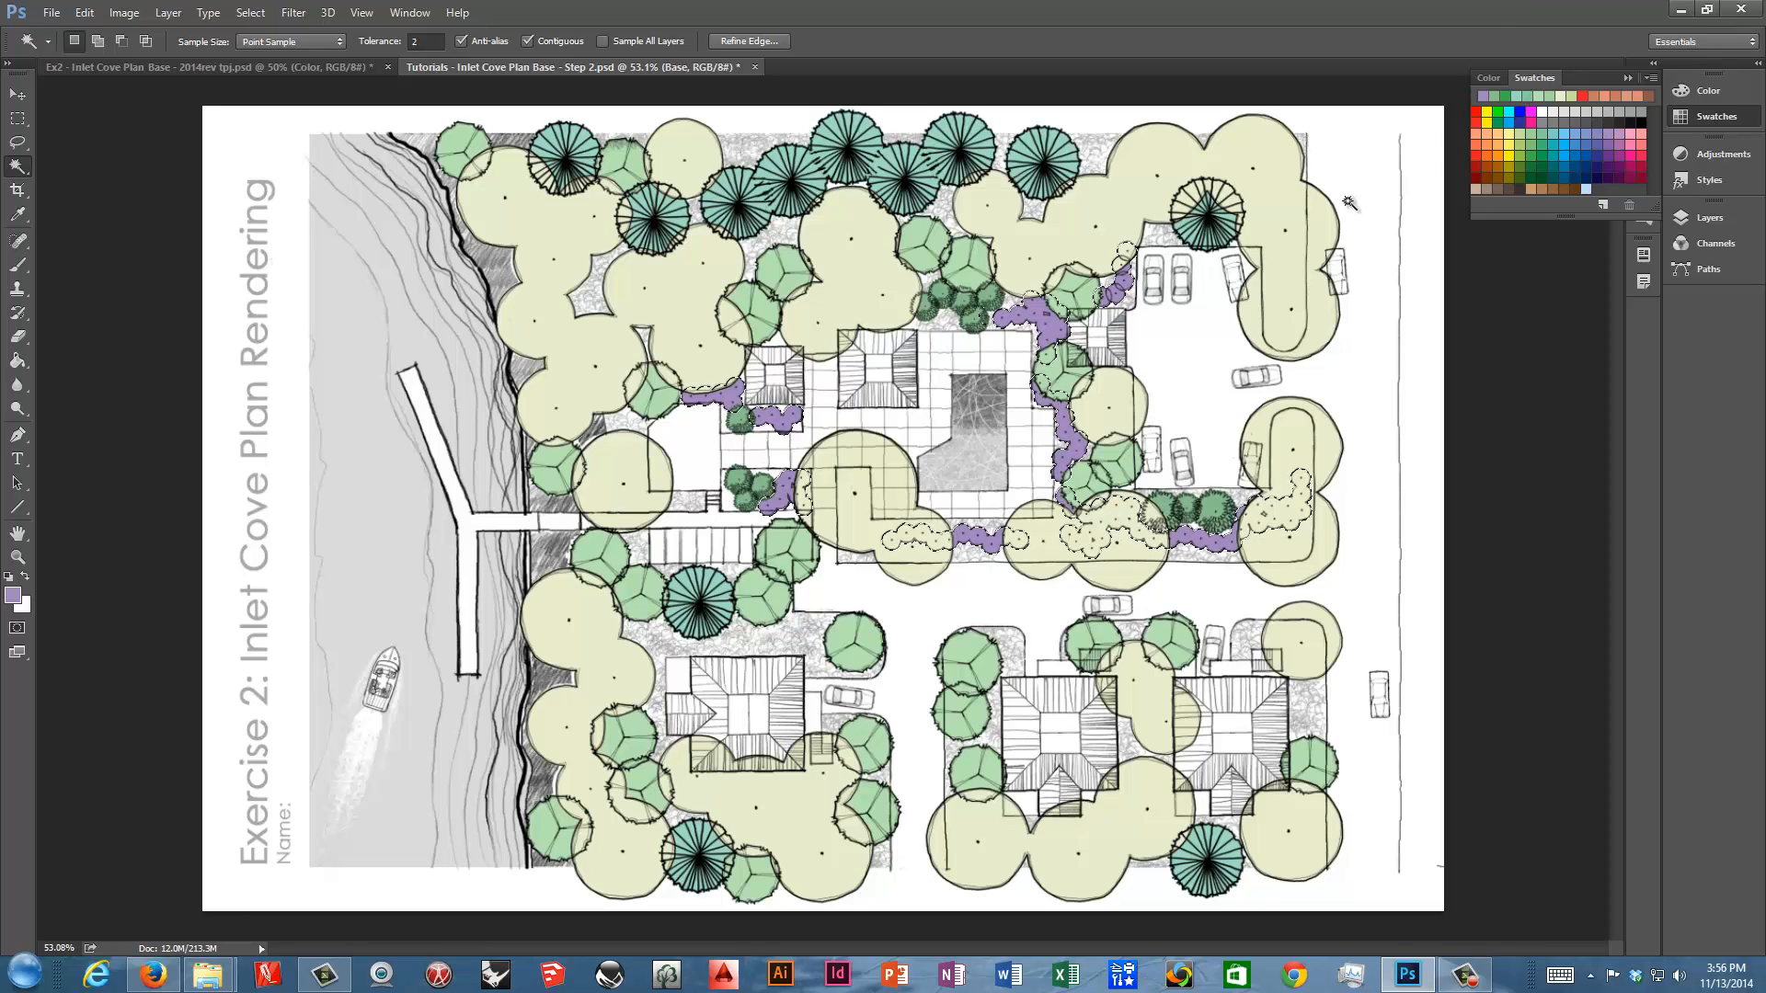
# Deselect the filled small shrubs and put away the color swatches
pyautogui.click(17, 118)
pyautogui.hotkey('ctrl', 'd')
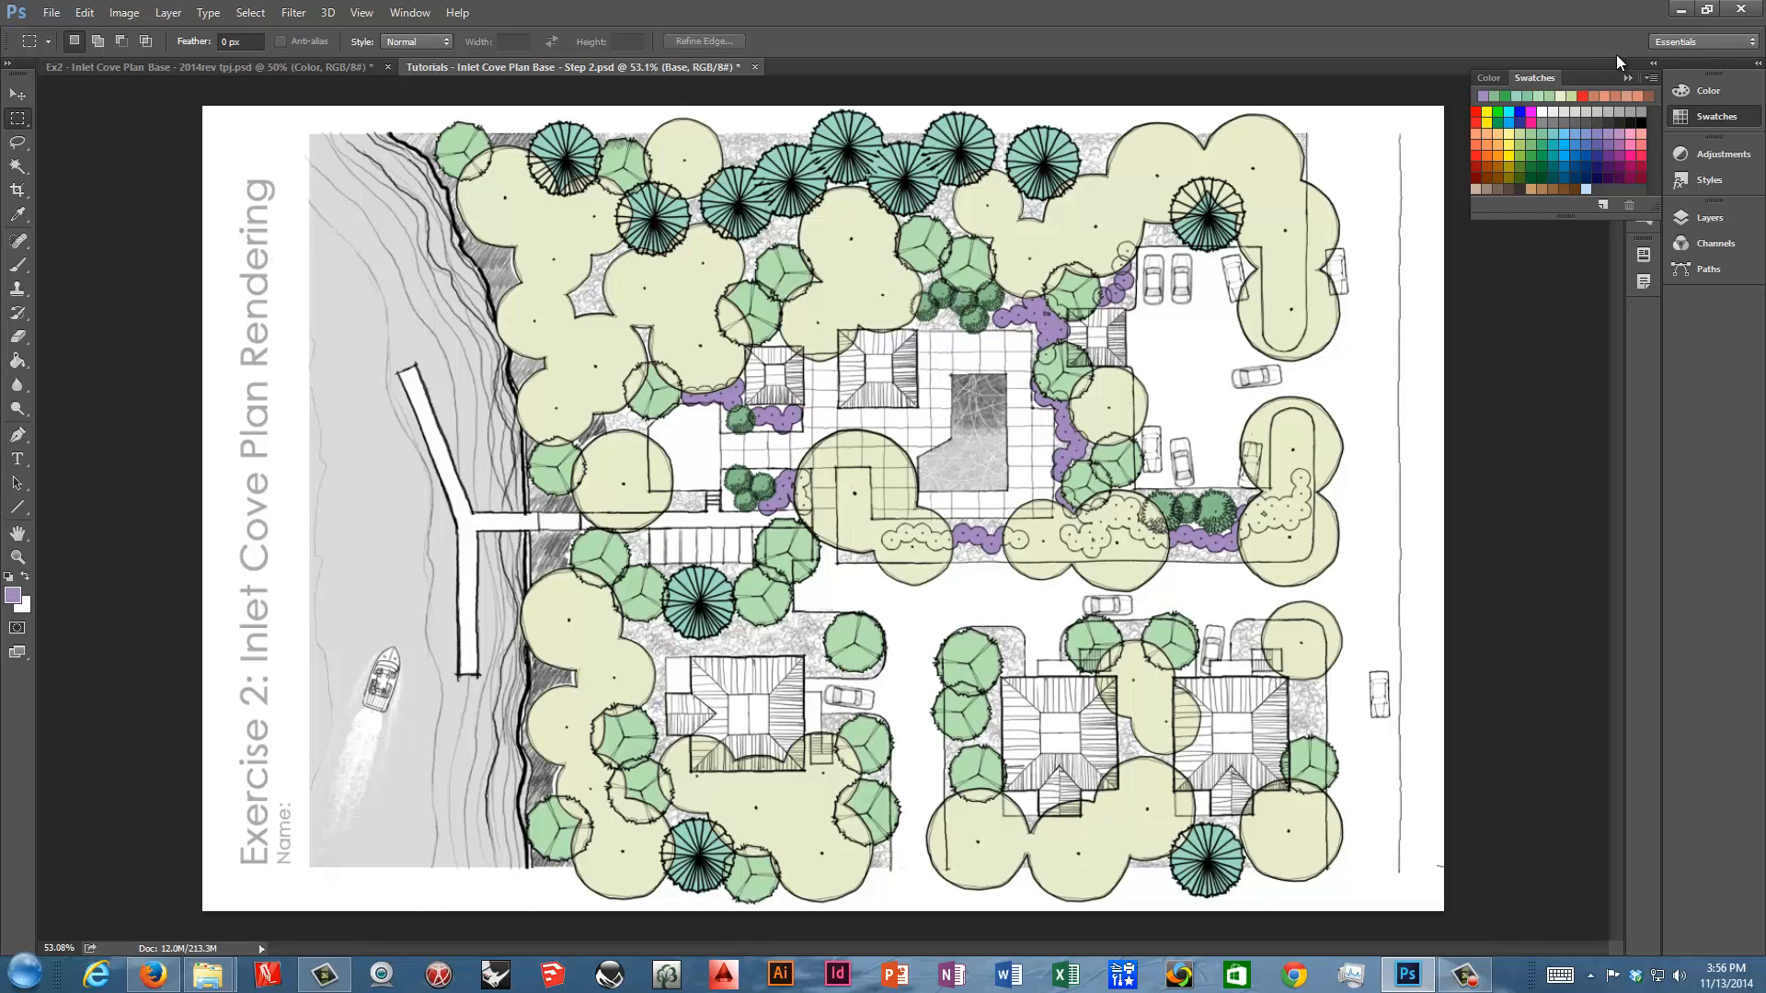
pyautogui.click(1628, 77)
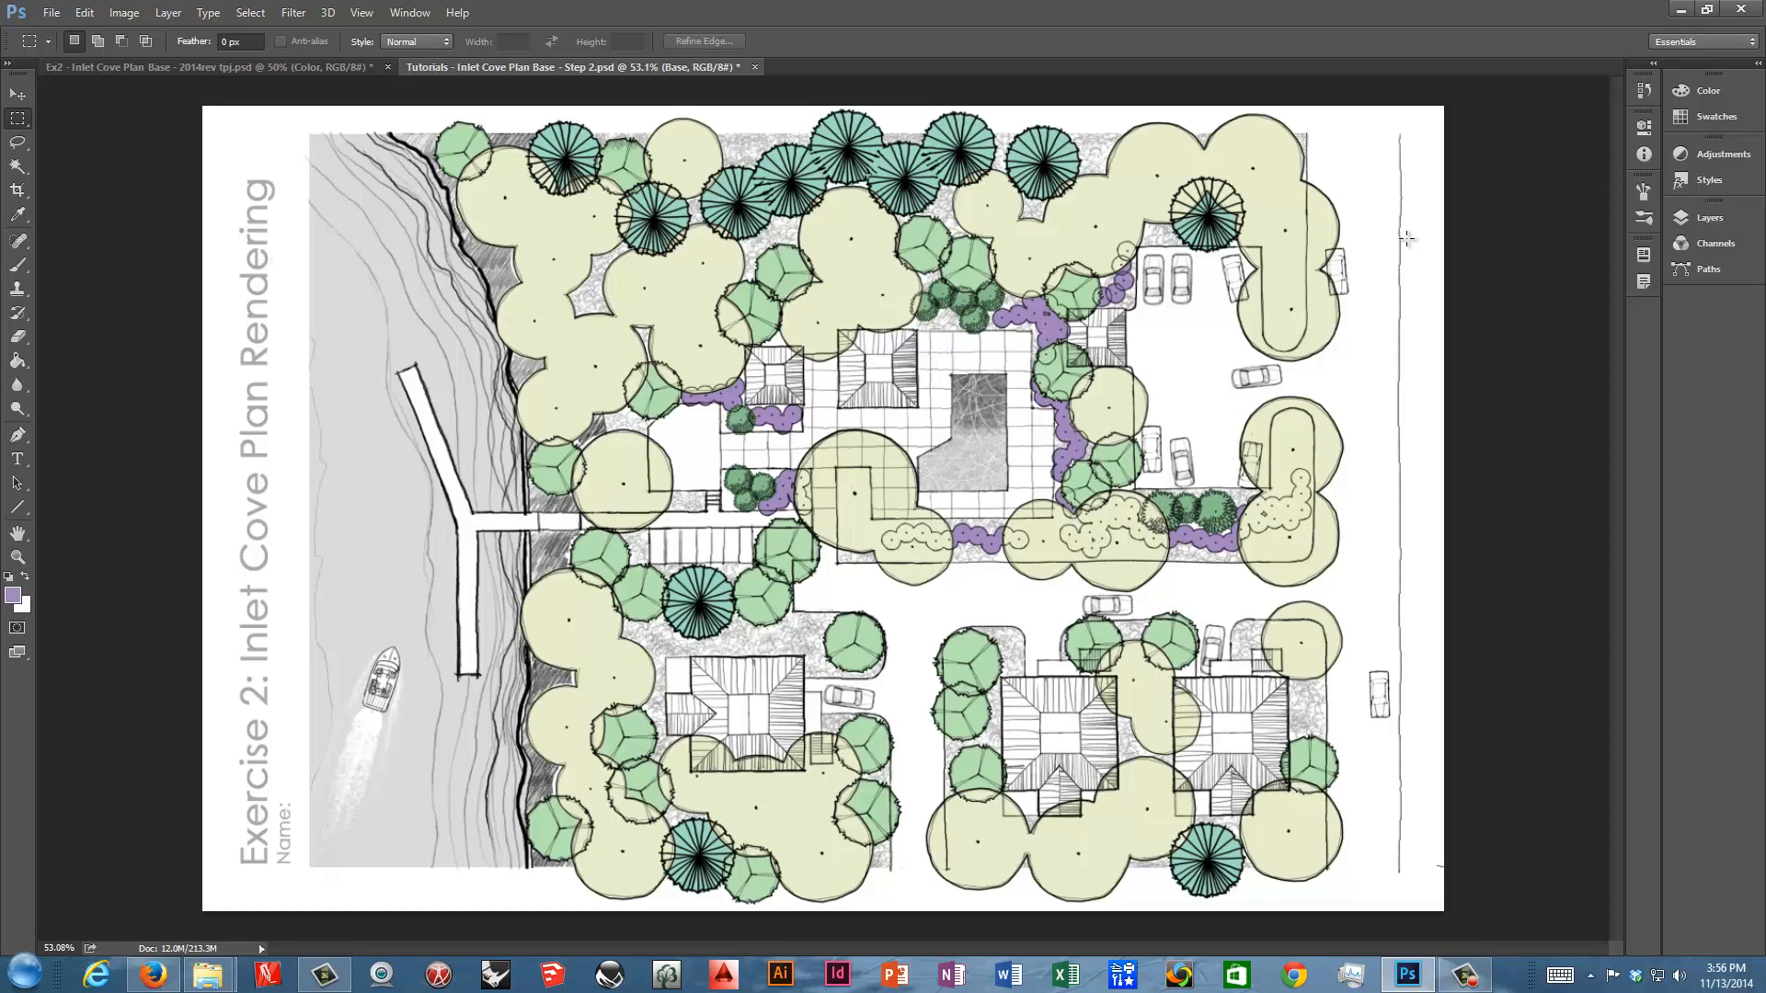
# Collapse Color > Plants, expand Transportation in the Black and White Drawing group, collapse Plantings, and activate the Cars line layer
pyautogui.click(1701, 217)
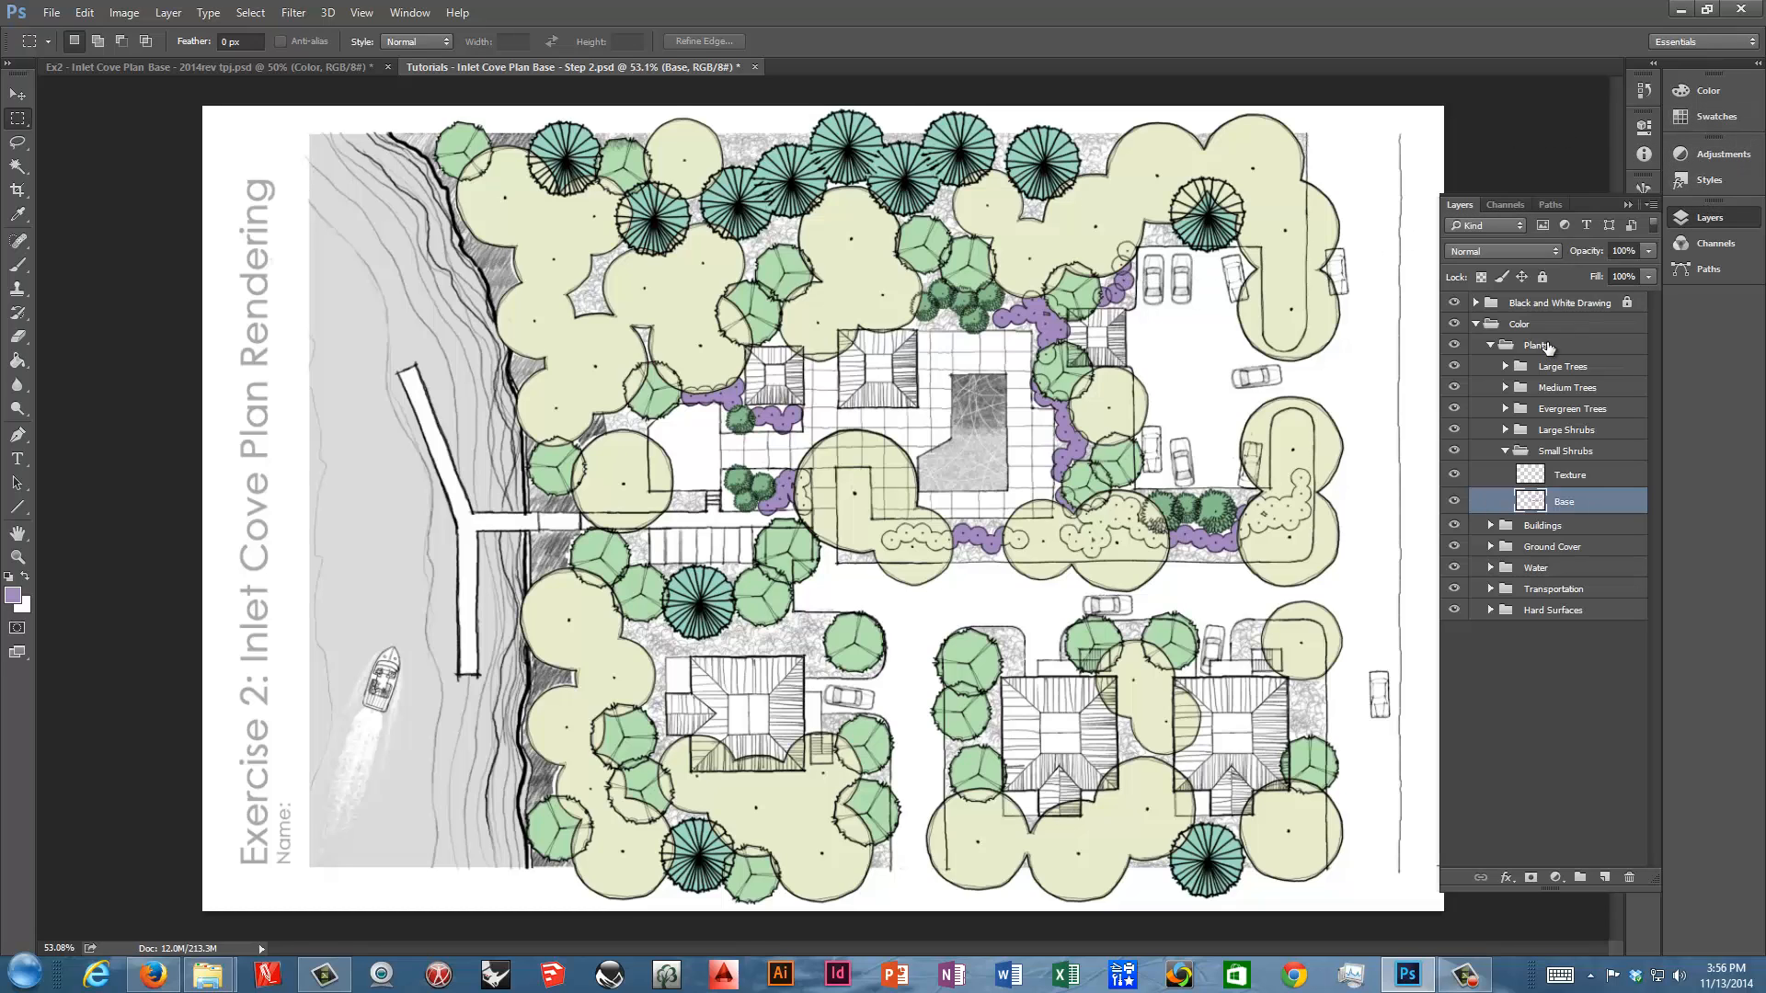
pyautogui.click(1491, 344)
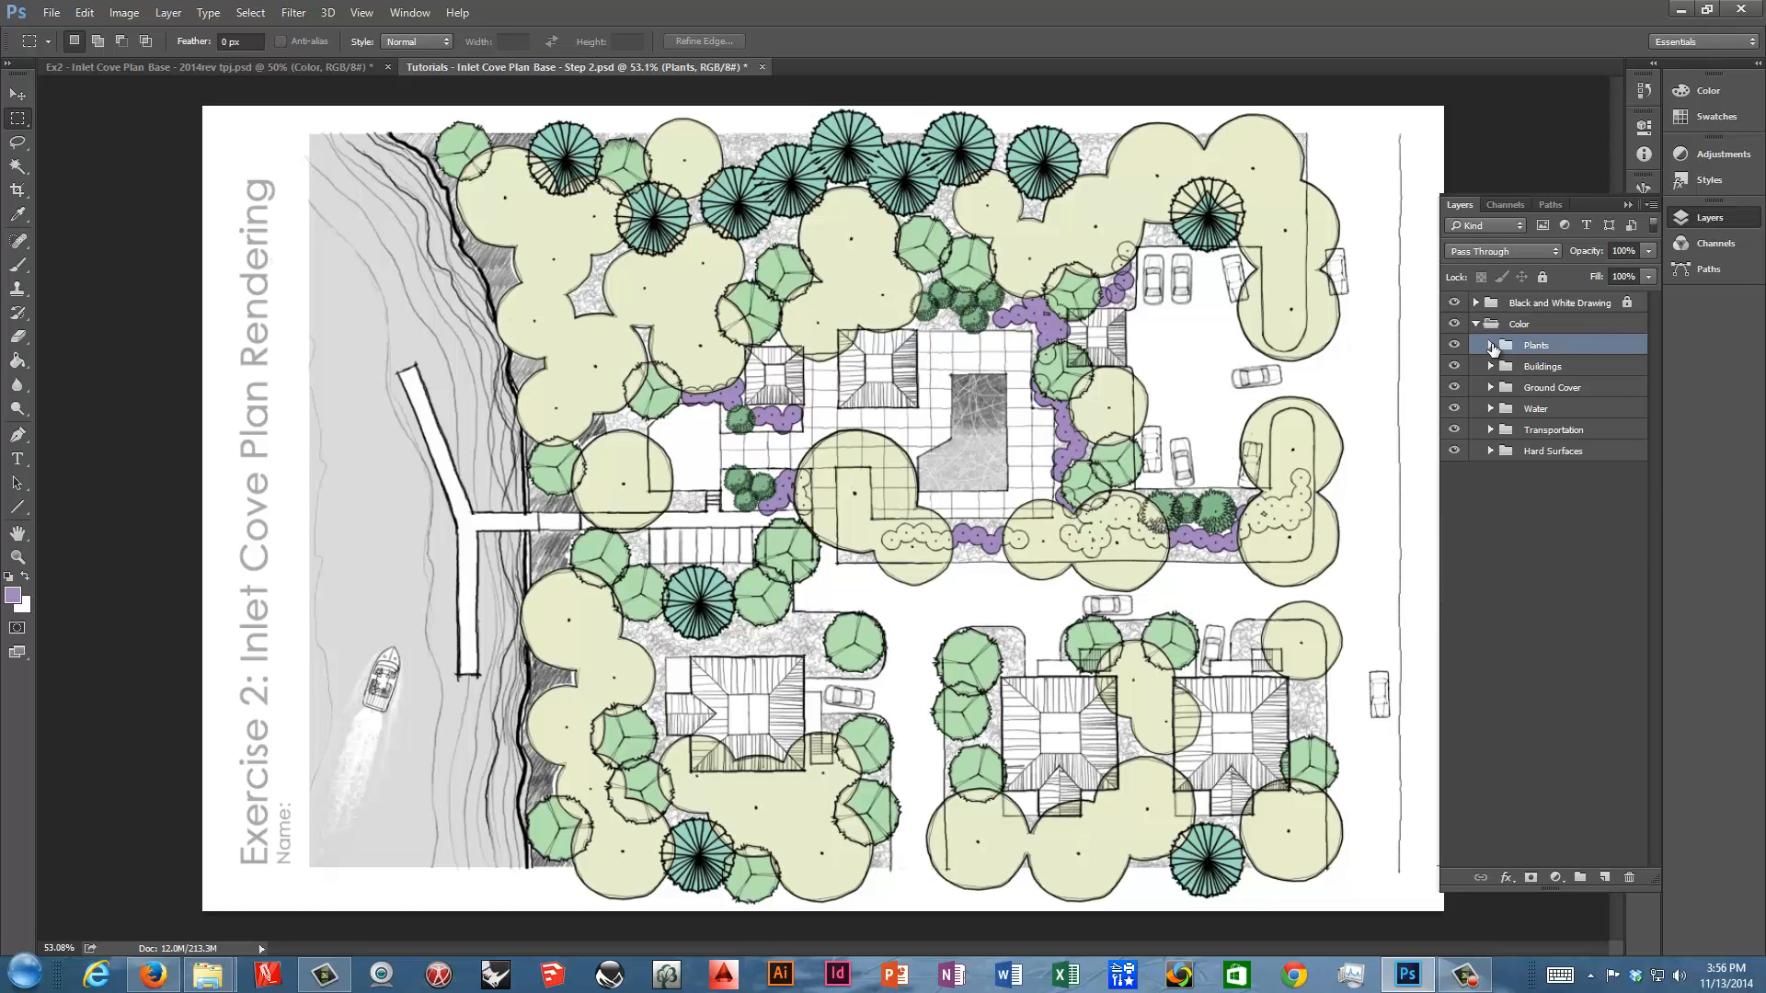
pyautogui.click(1475, 302)
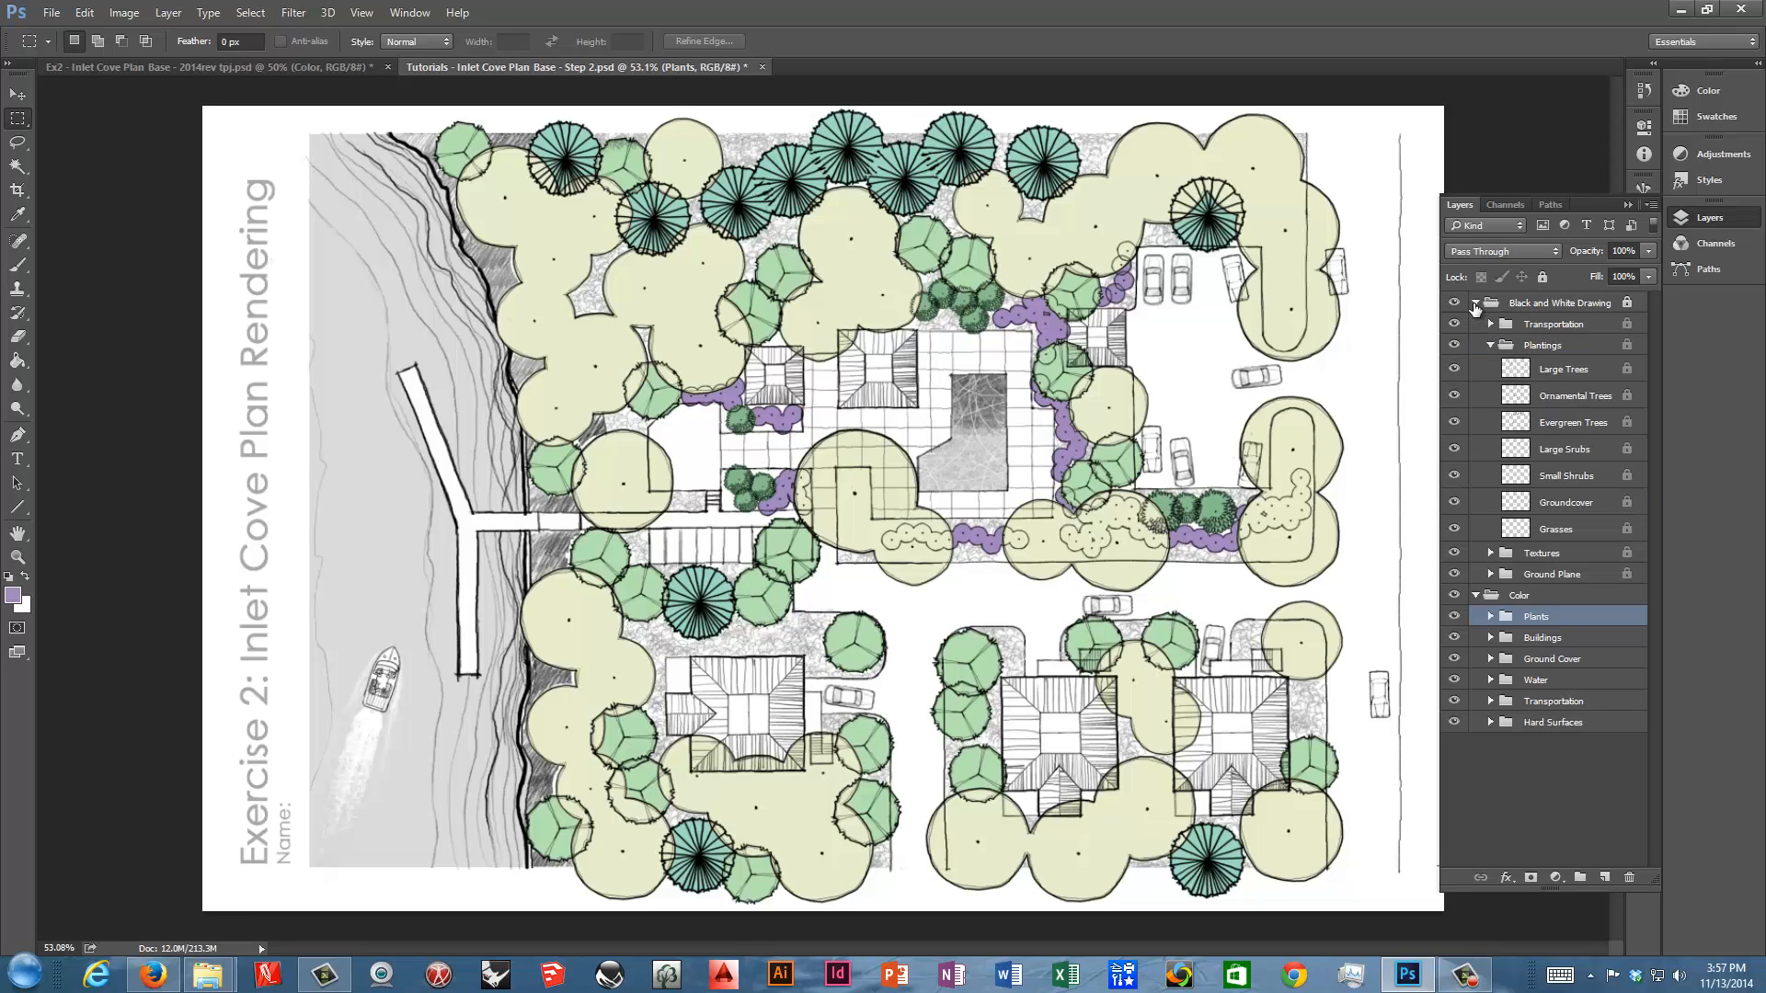
pyautogui.click(1490, 324)
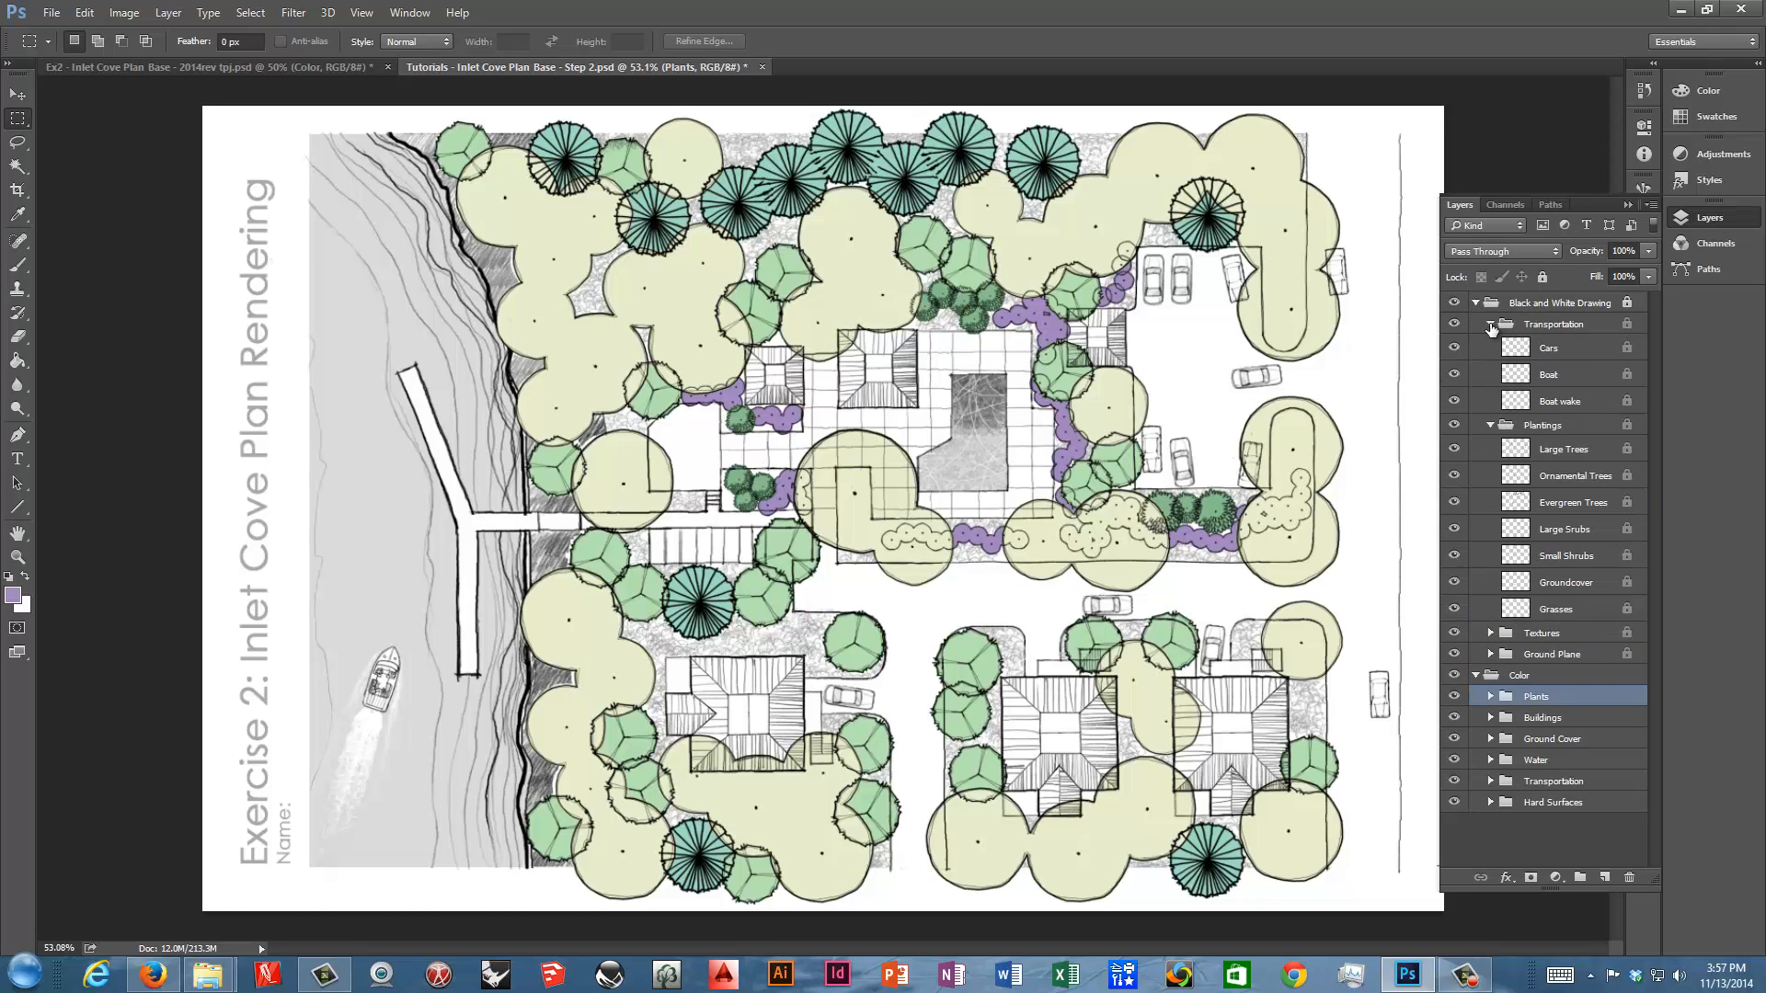
pyautogui.click(1491, 425)
pyautogui.click(1542, 354)
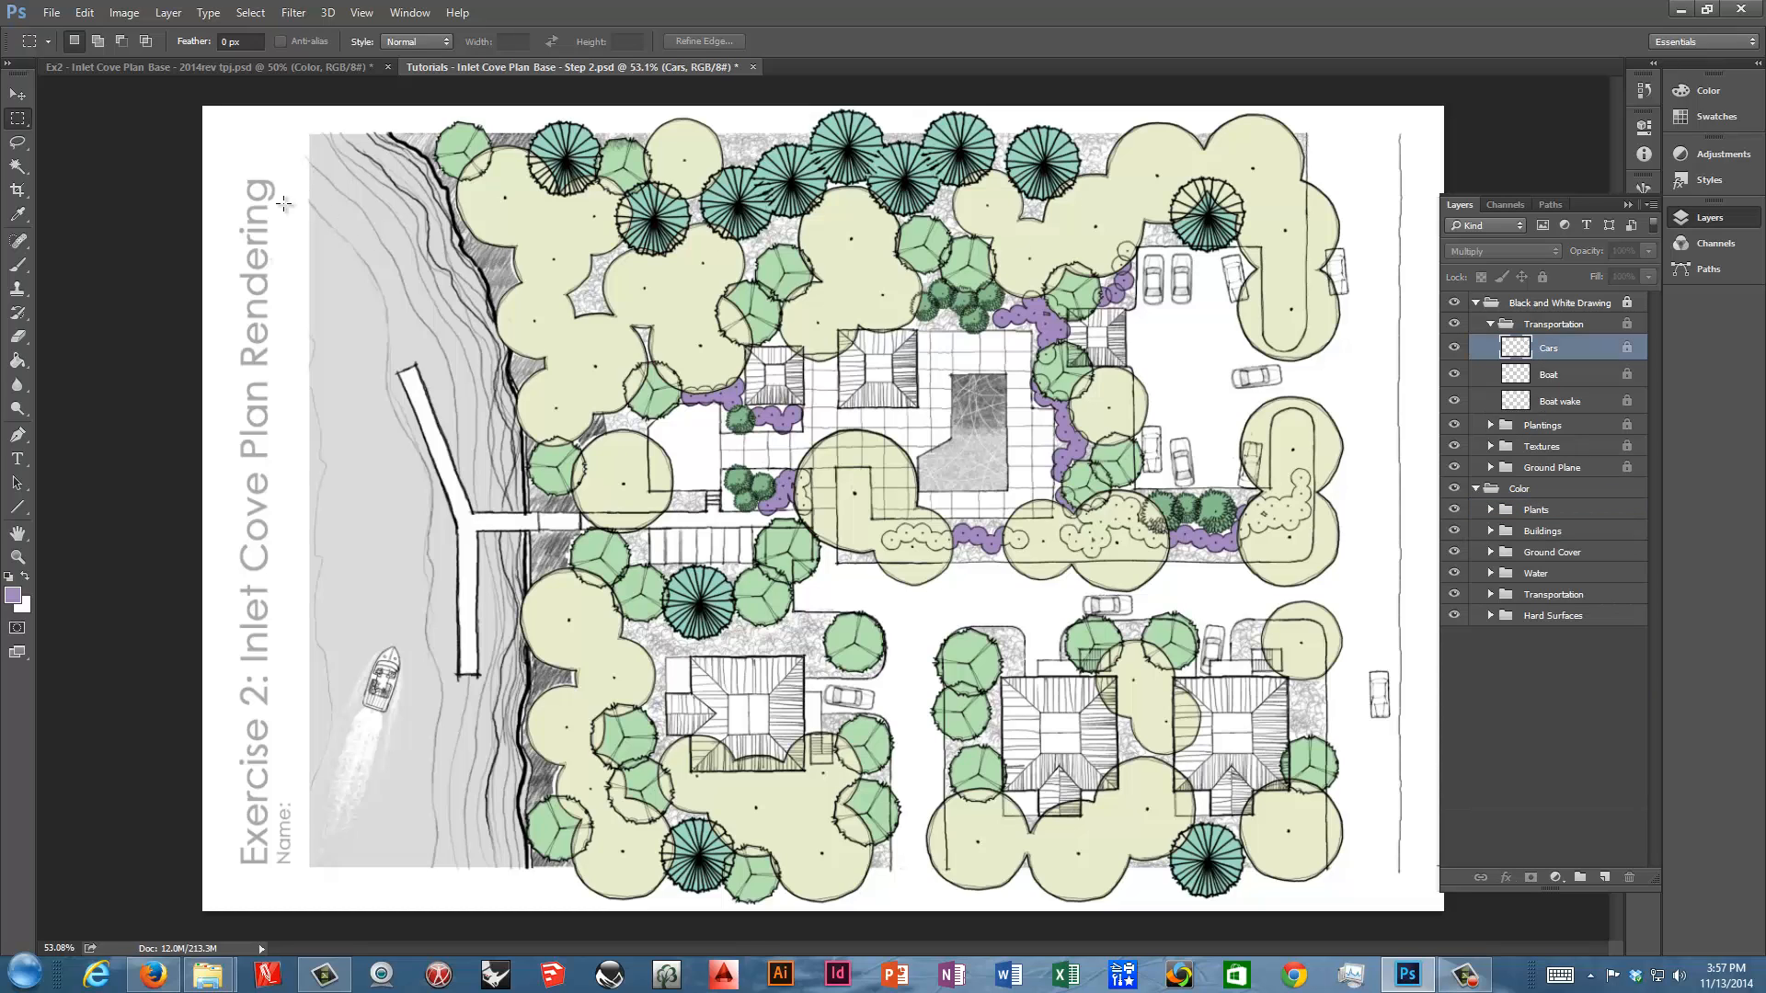
# Try to clear the areas surrounding the cars in the plan's upper-right parking lot and on the outer road with the Magic Wand
pyautogui.click(16, 166)
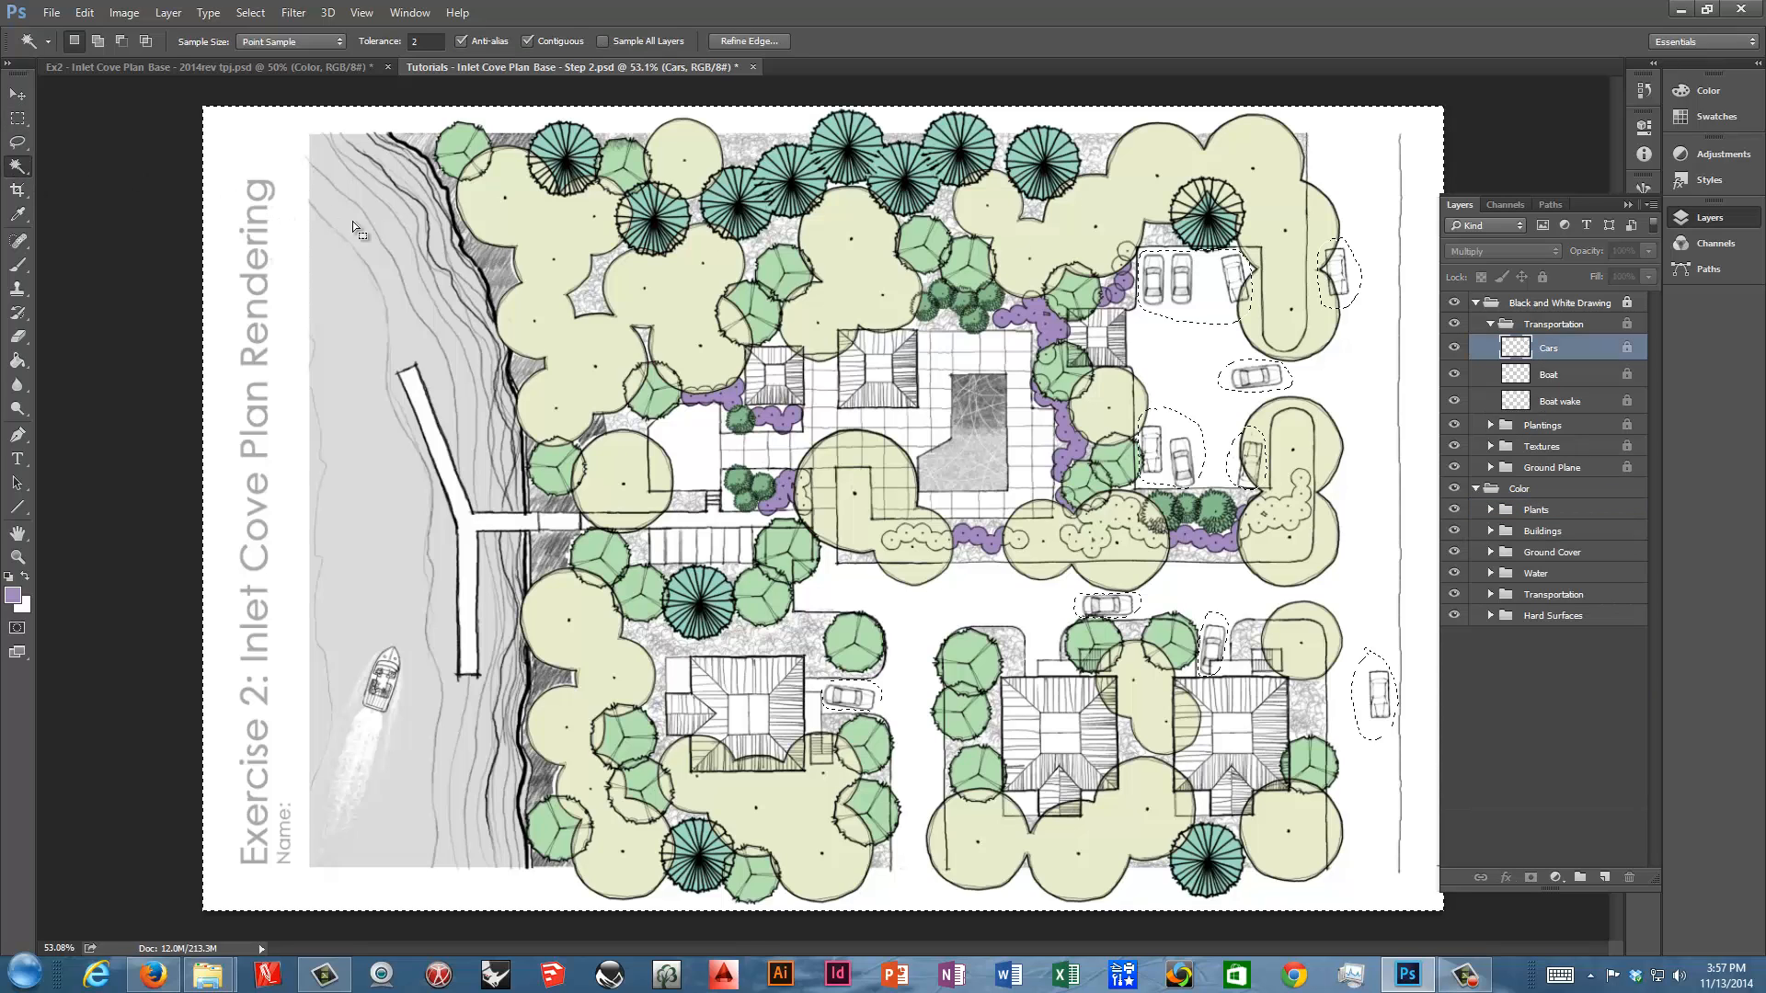
pyautogui.click(1210, 291)
pyautogui.hotkey('ctrl', 'd')
pyautogui.click(1234, 286)
pyautogui.hotkey('ctrl', 'd')
pyautogui.click(1352, 274)
pyautogui.click(1509, 153)
pyautogui.click(1623, 204)
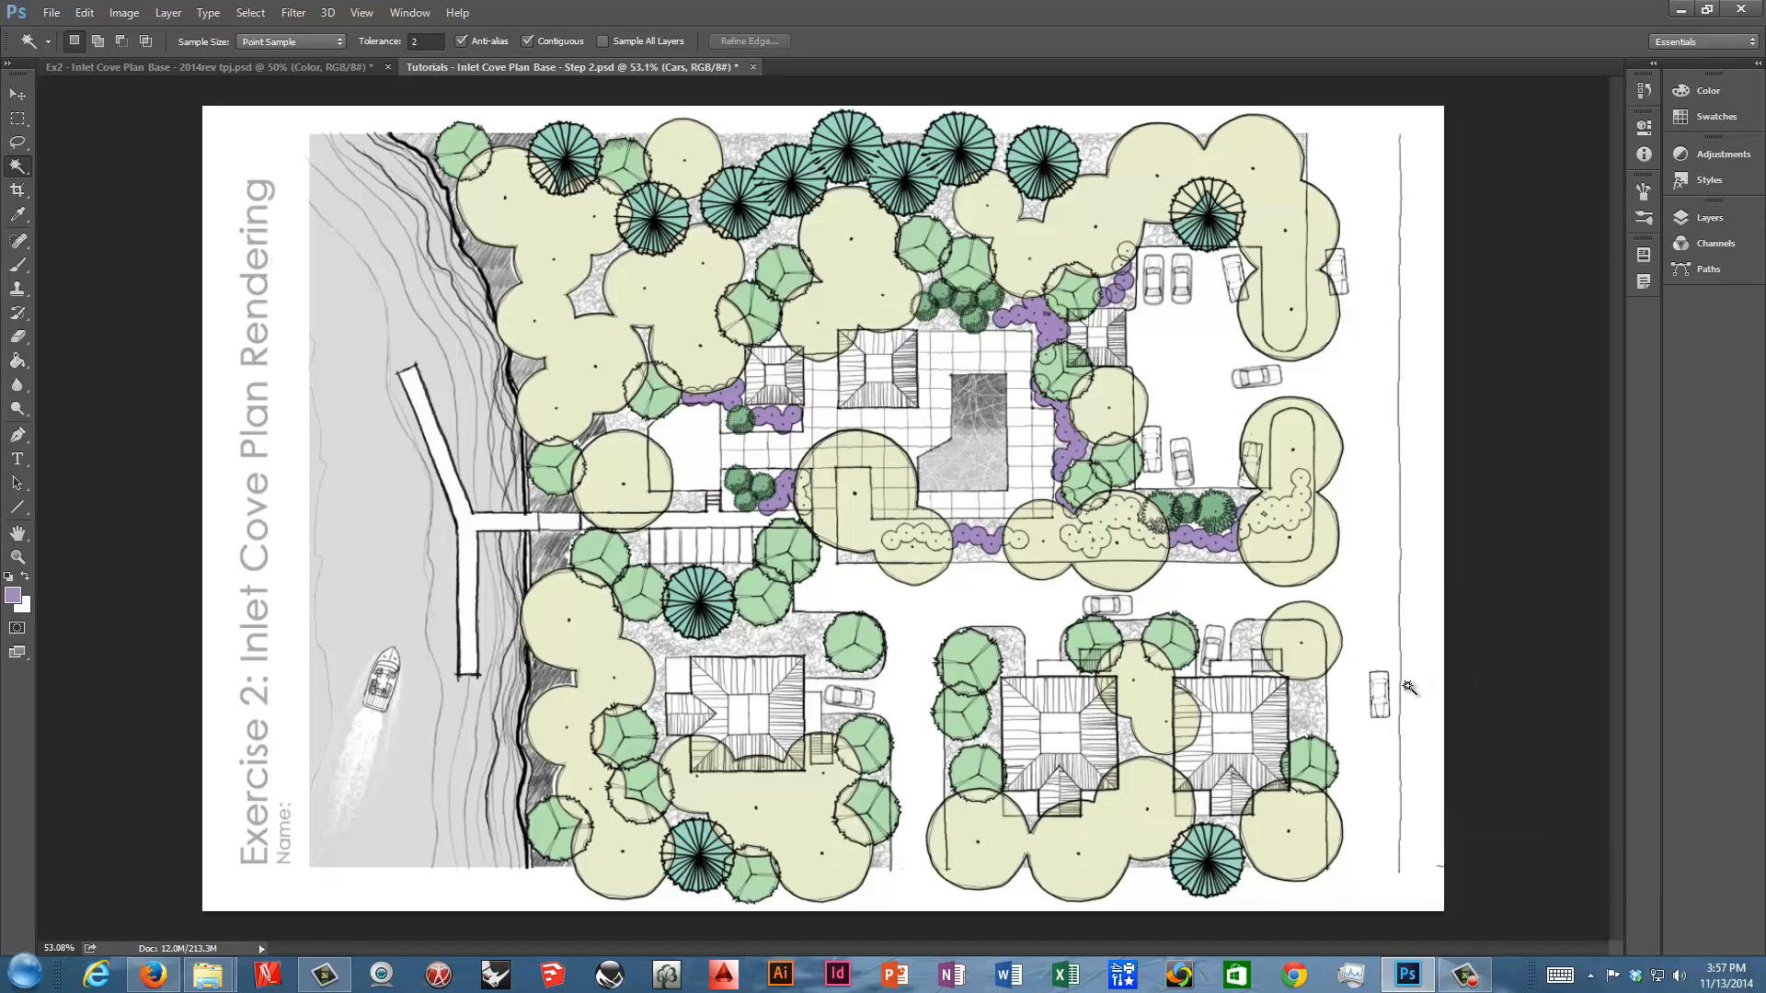
pyautogui.click(1377, 668)
pyautogui.click(1449, 575)
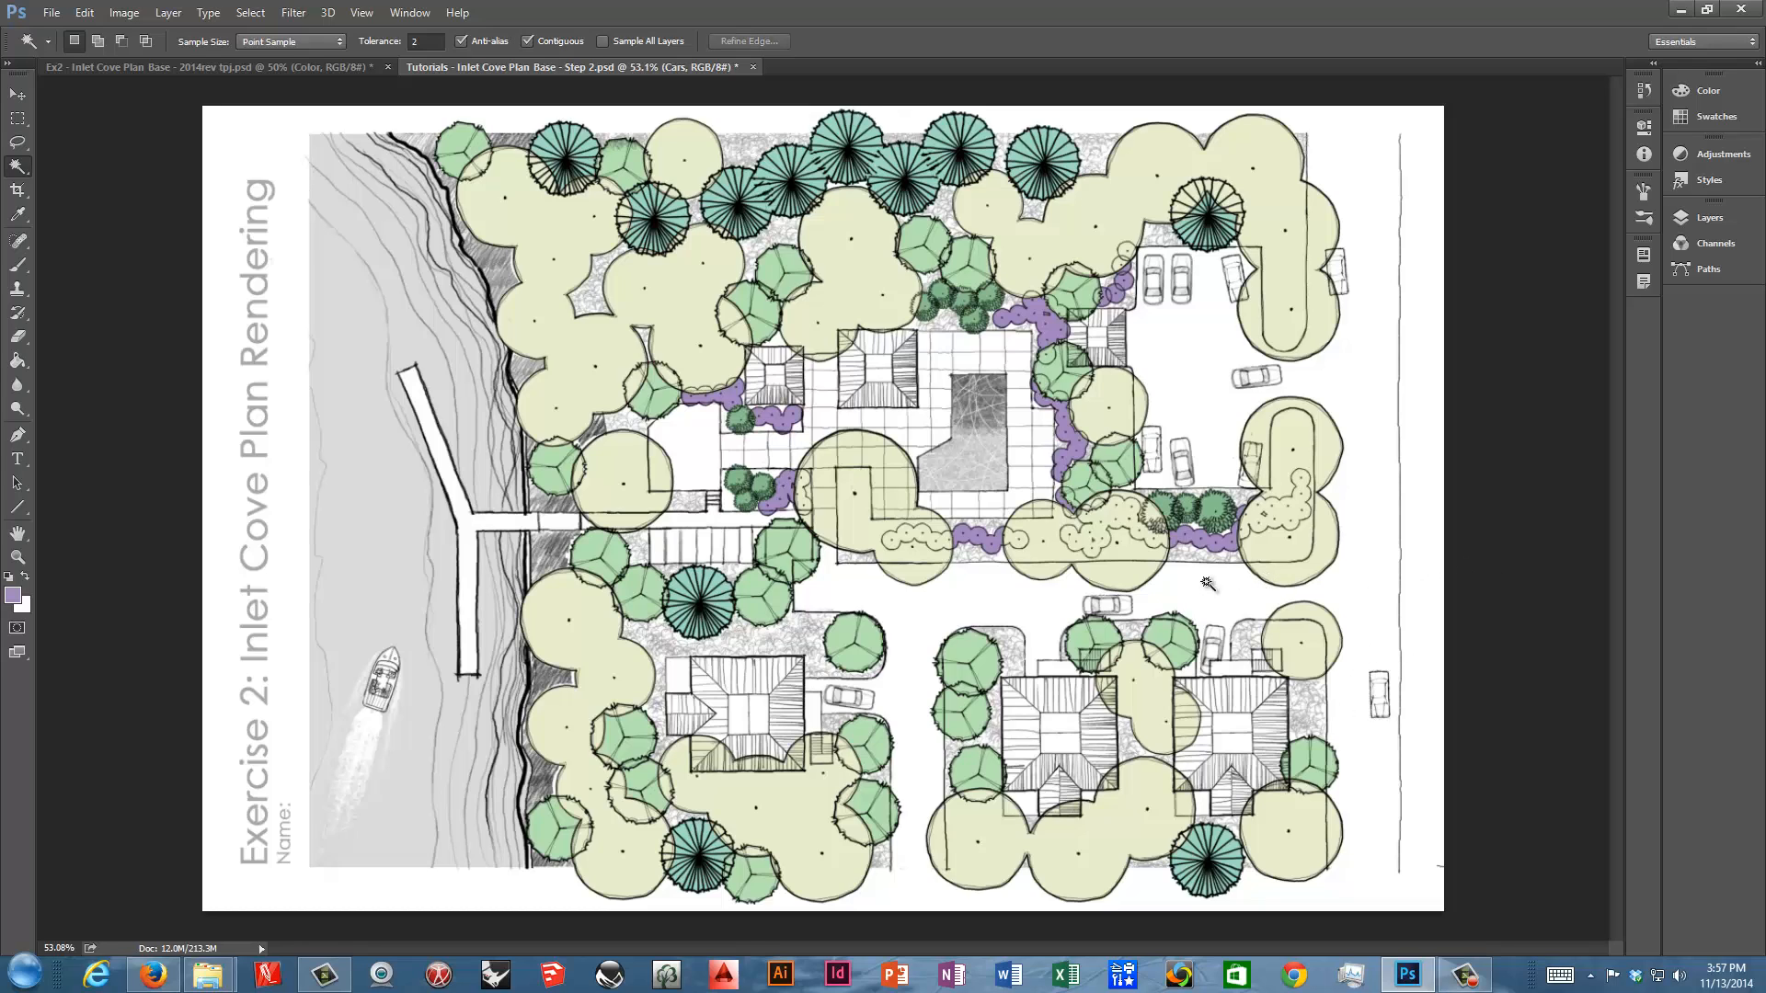
# Try to clear the areas surrounding the remaining cars one by one, and check by selecting the empty area of the Cars layer
pyautogui.click(1222, 622)
pyautogui.hotkey('ctrl', 'd')
pyautogui.click(1249, 464)
pyautogui.hotkey('ctrl', 'd')
pyautogui.click(1201, 457)
pyautogui.hotkey('ctrl', 'd')
pyautogui.click(1136, 606)
pyautogui.hotkey('ctrl', 'd')
pyautogui.click(1083, 607)
pyautogui.hotkey('ctrl', 'd')
pyautogui.click(1089, 593)
pyautogui.hotkey('ctrl', 'd')
pyautogui.click(875, 688)
pyautogui.hotkey('ctrl', 'd')
pyautogui.click(1191, 361)
# Unlock the Black and White Drawing group, reactivate its Cars line layer, and clear the selection
pyautogui.click(1687, 217)
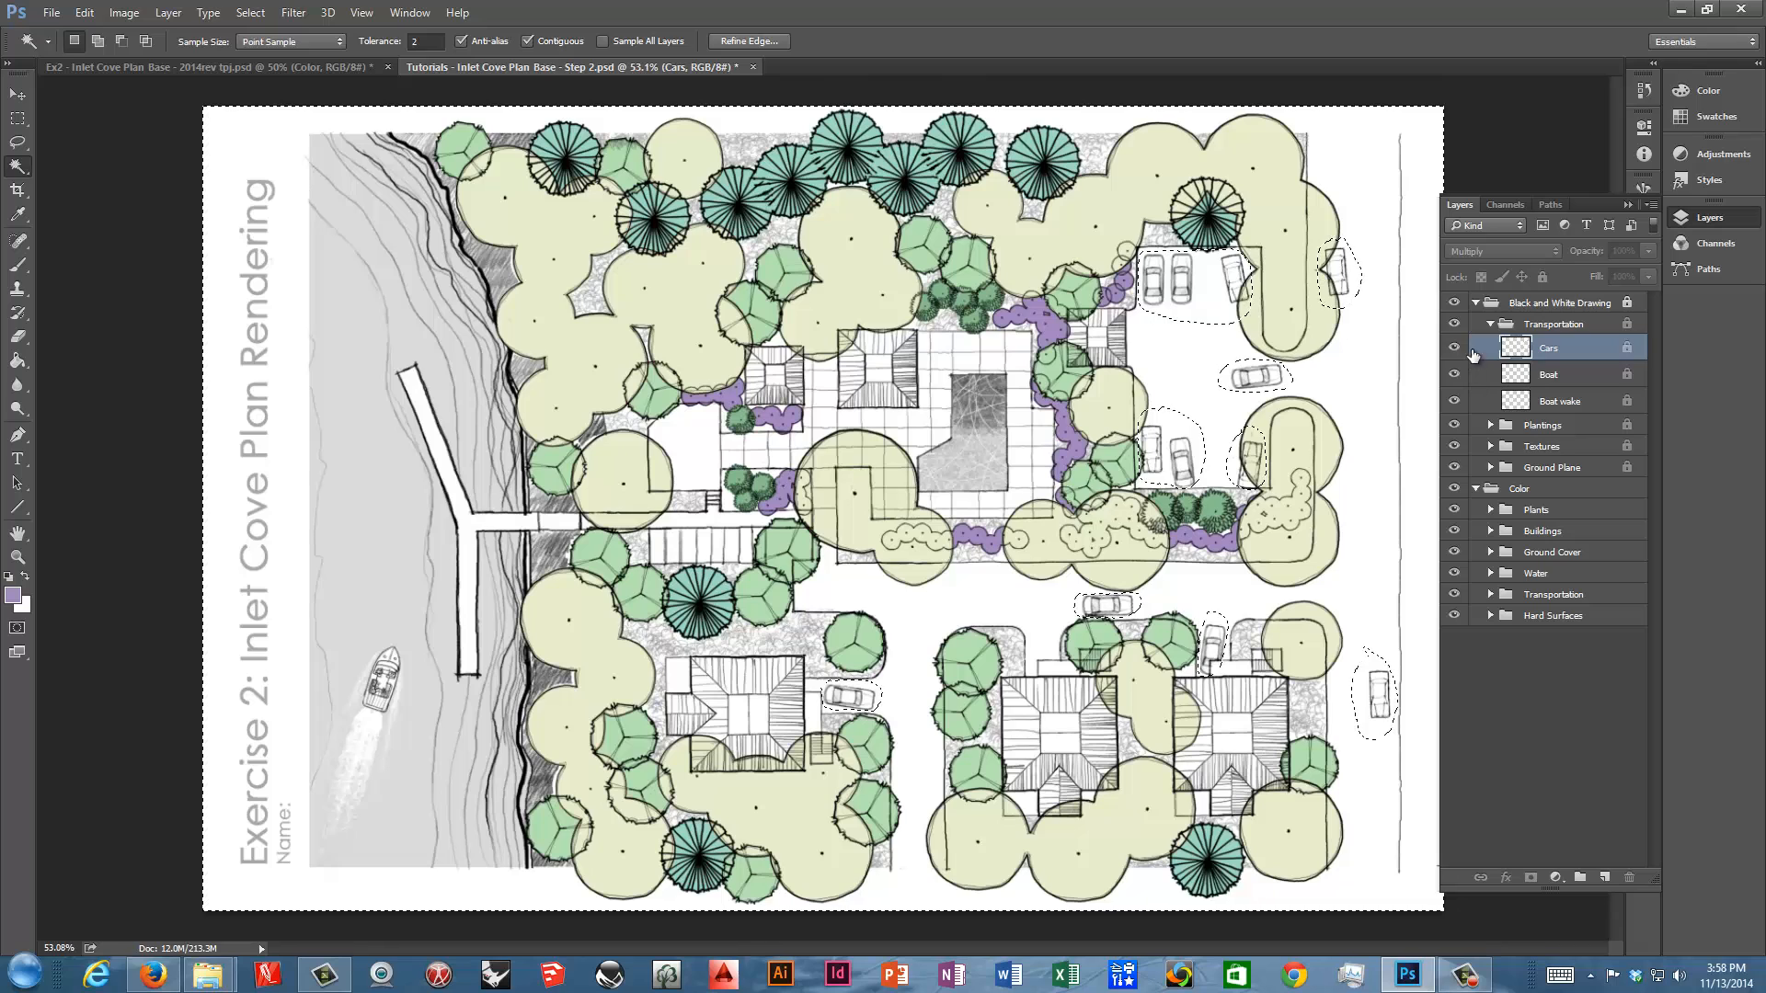
pyautogui.click(1491, 303)
pyautogui.click(1544, 277)
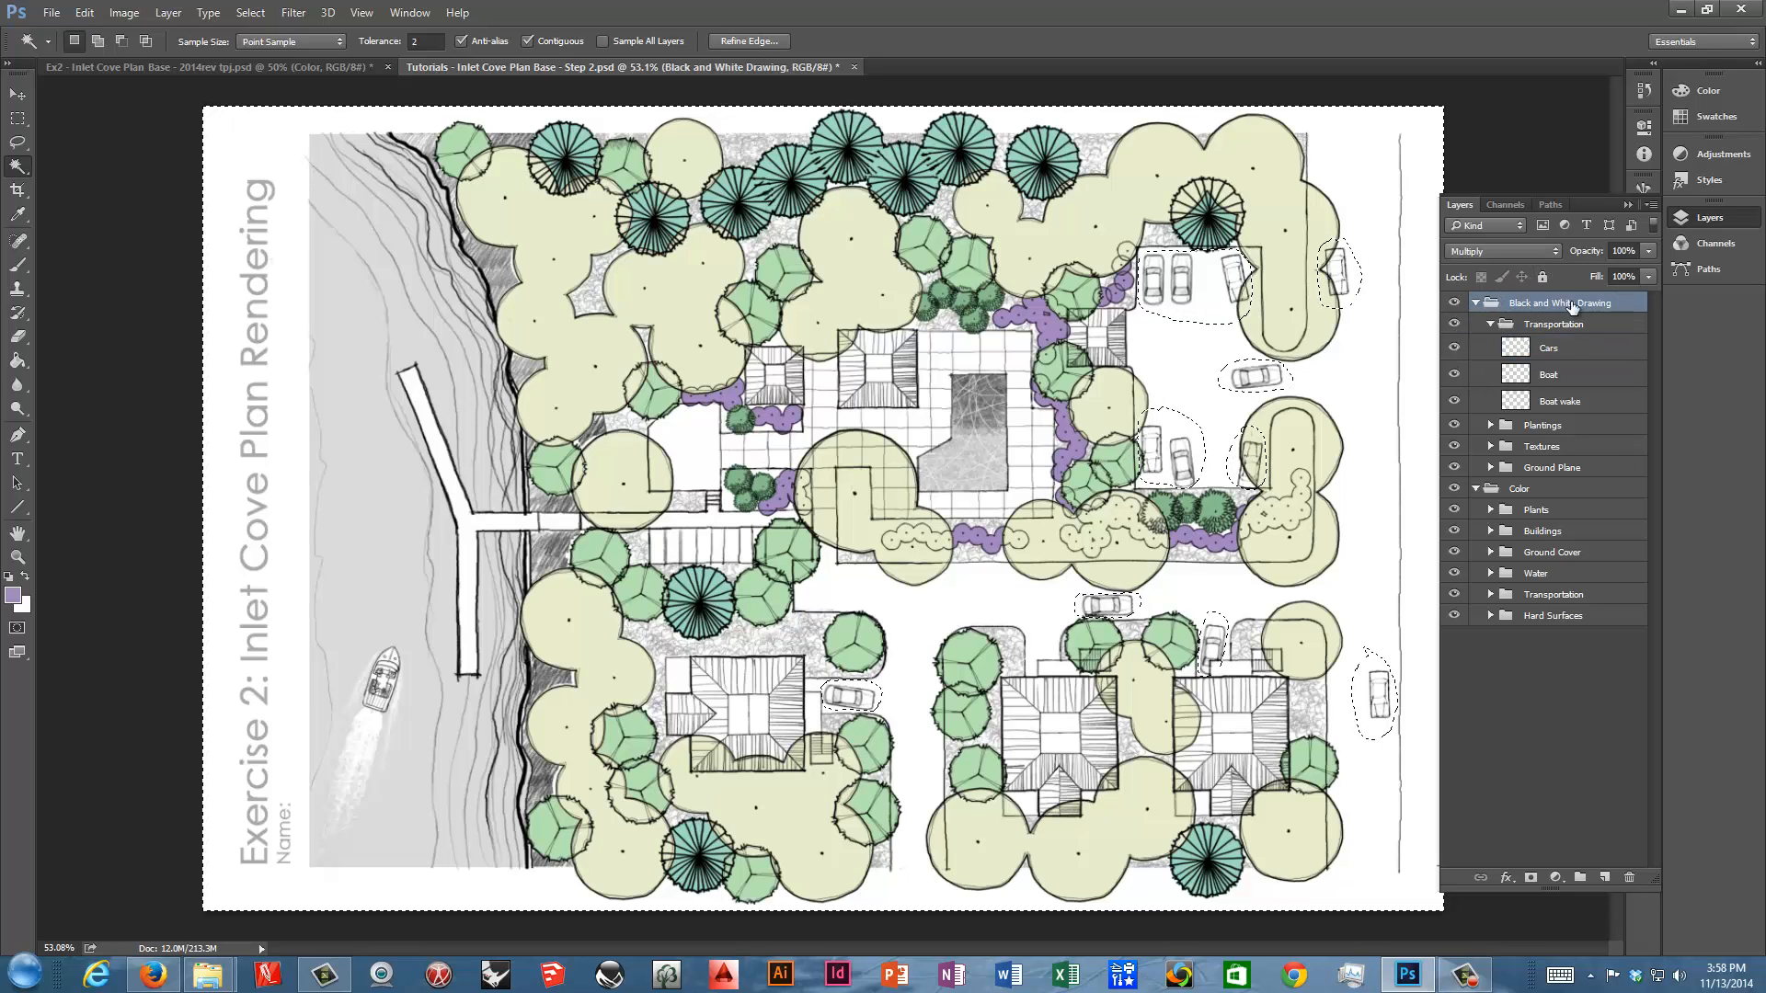
pyautogui.click(1548, 347)
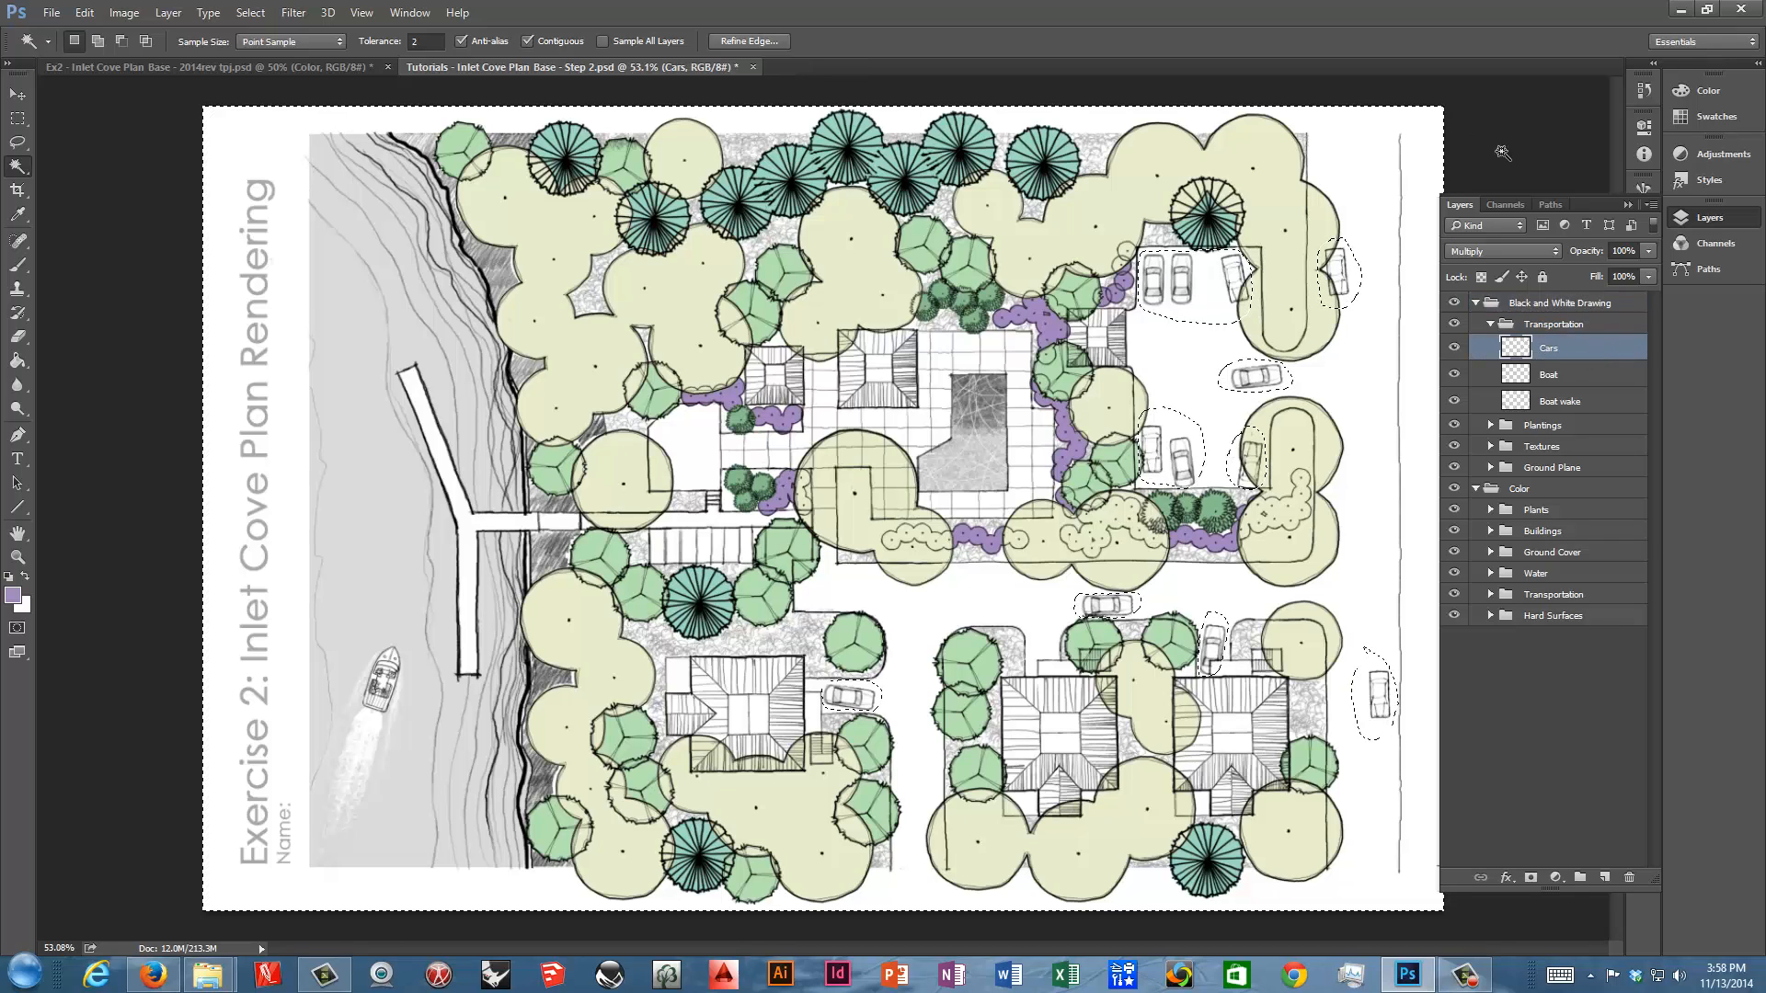
pyautogui.click(1627, 205)
pyautogui.hotkey('ctrl', 'd')
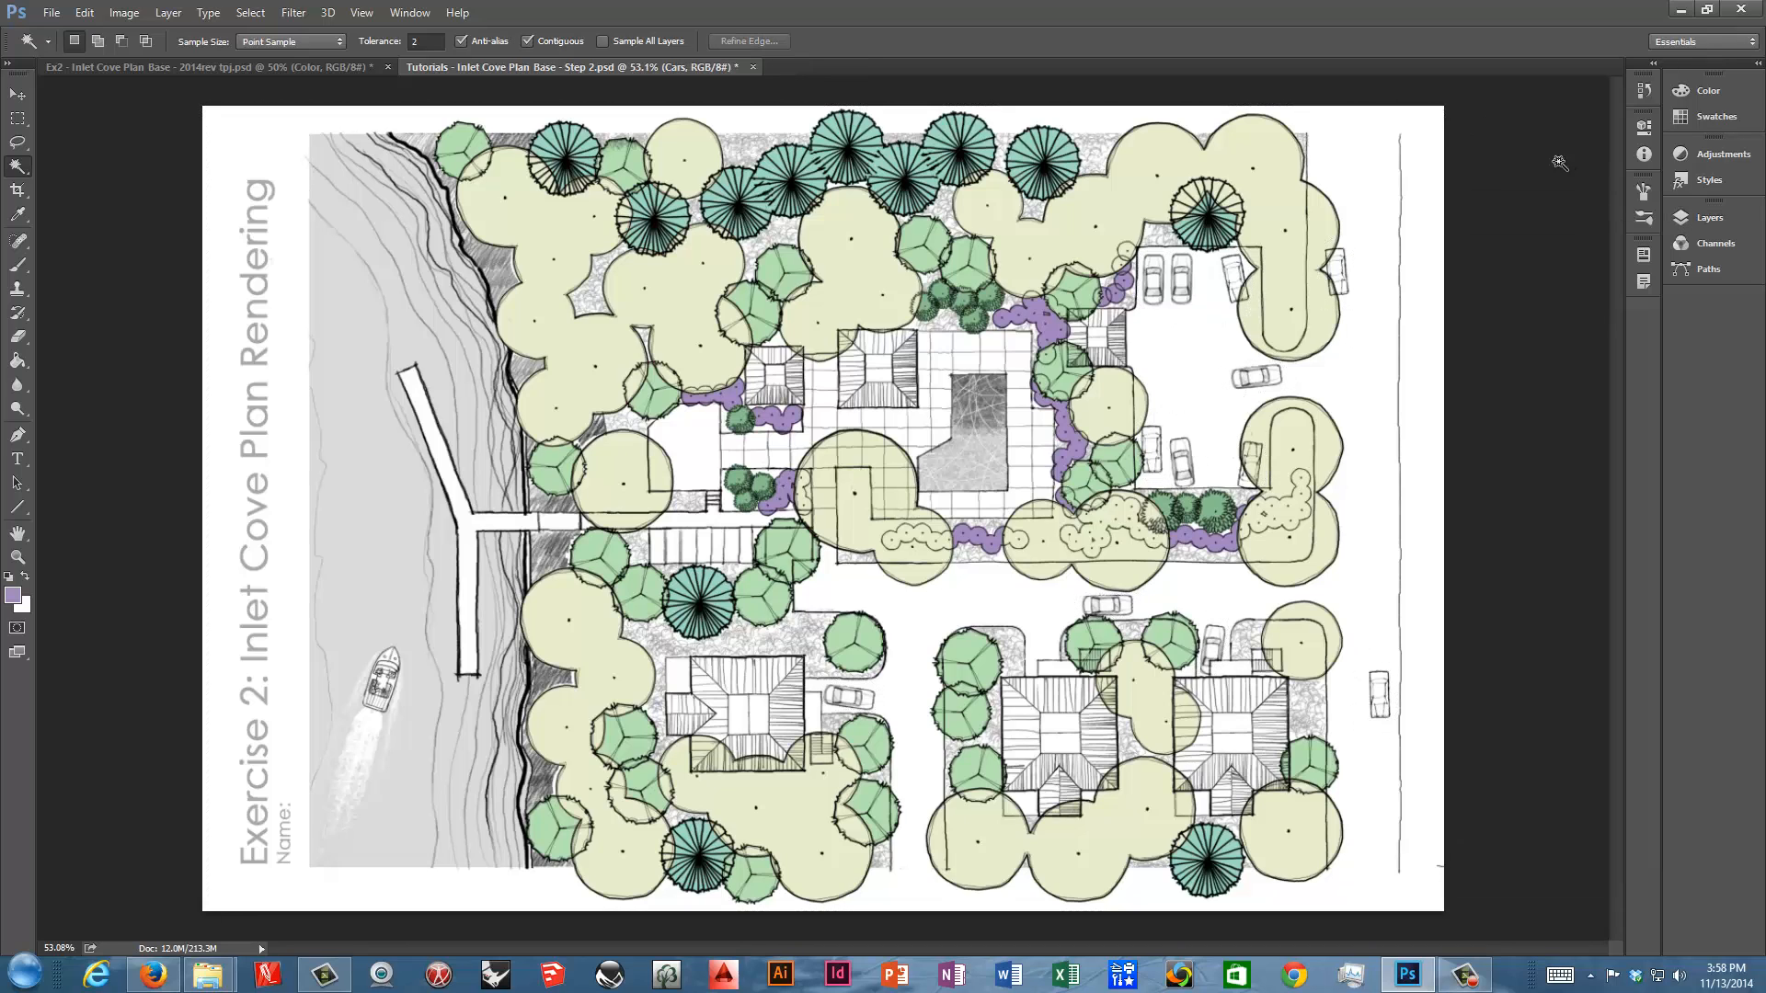
# Set the Magic Wand to add to the selection, try selecting the areas surrounding all the cars together, and deselect
pyautogui.click(1216, 291)
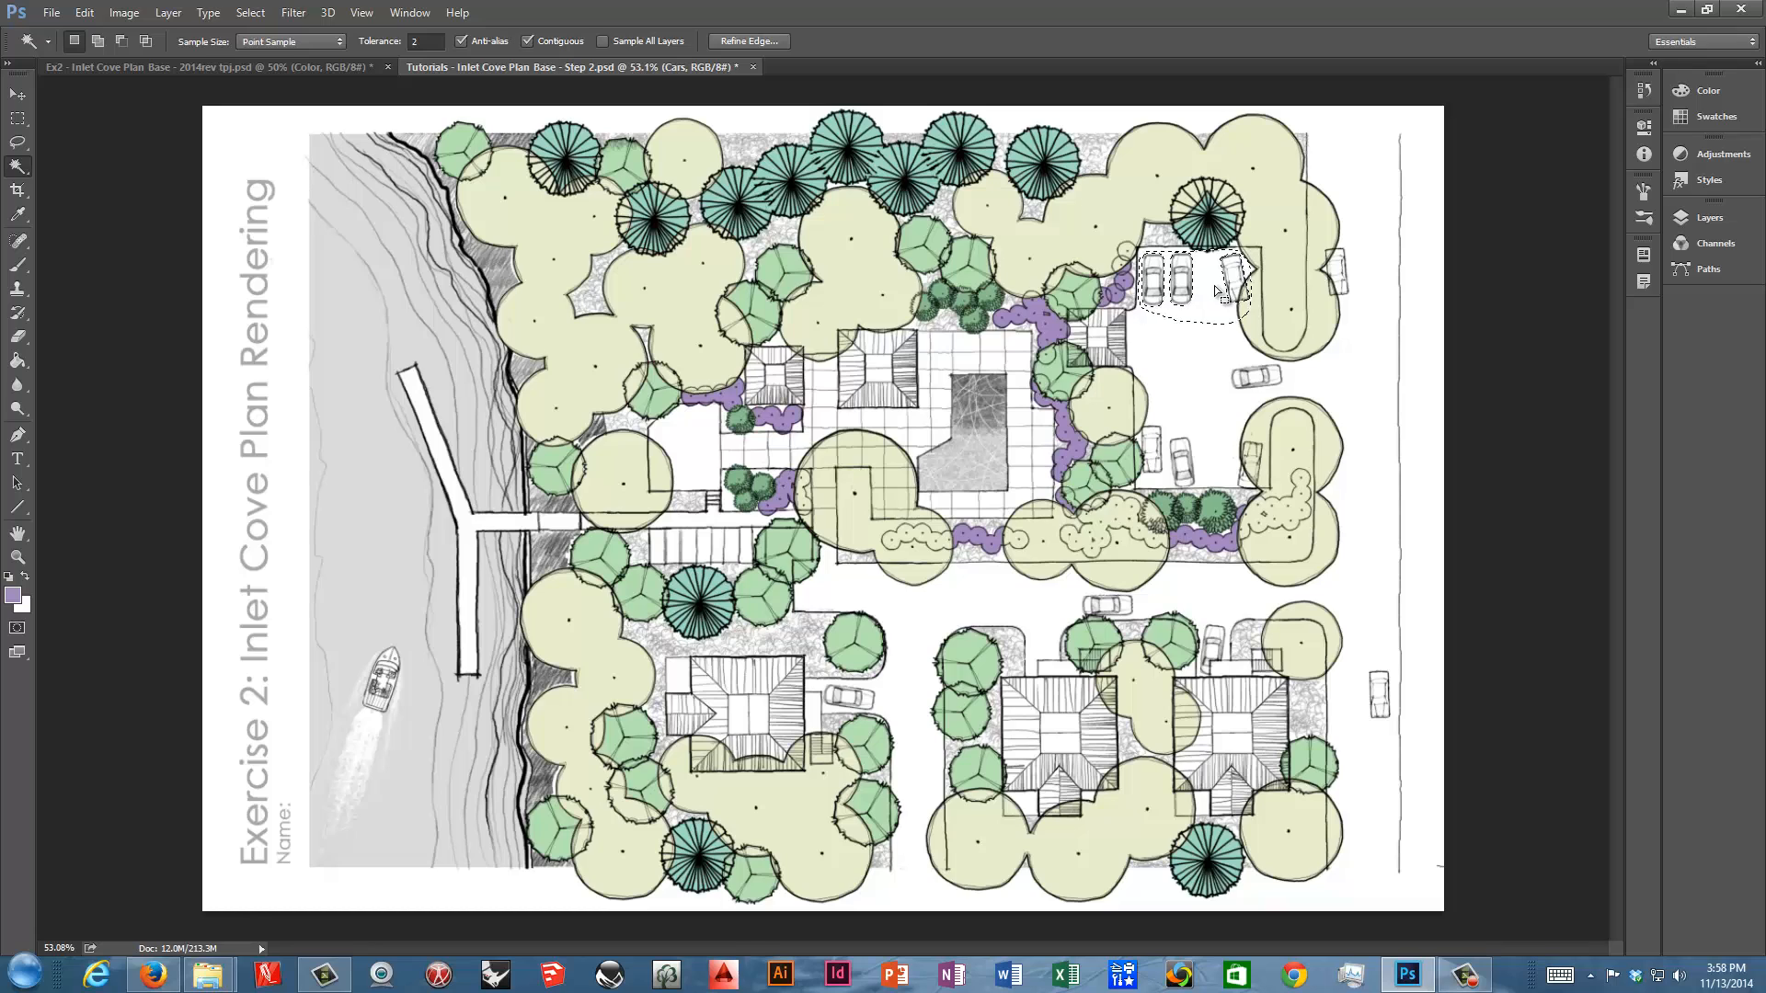
pyautogui.click(98, 42)
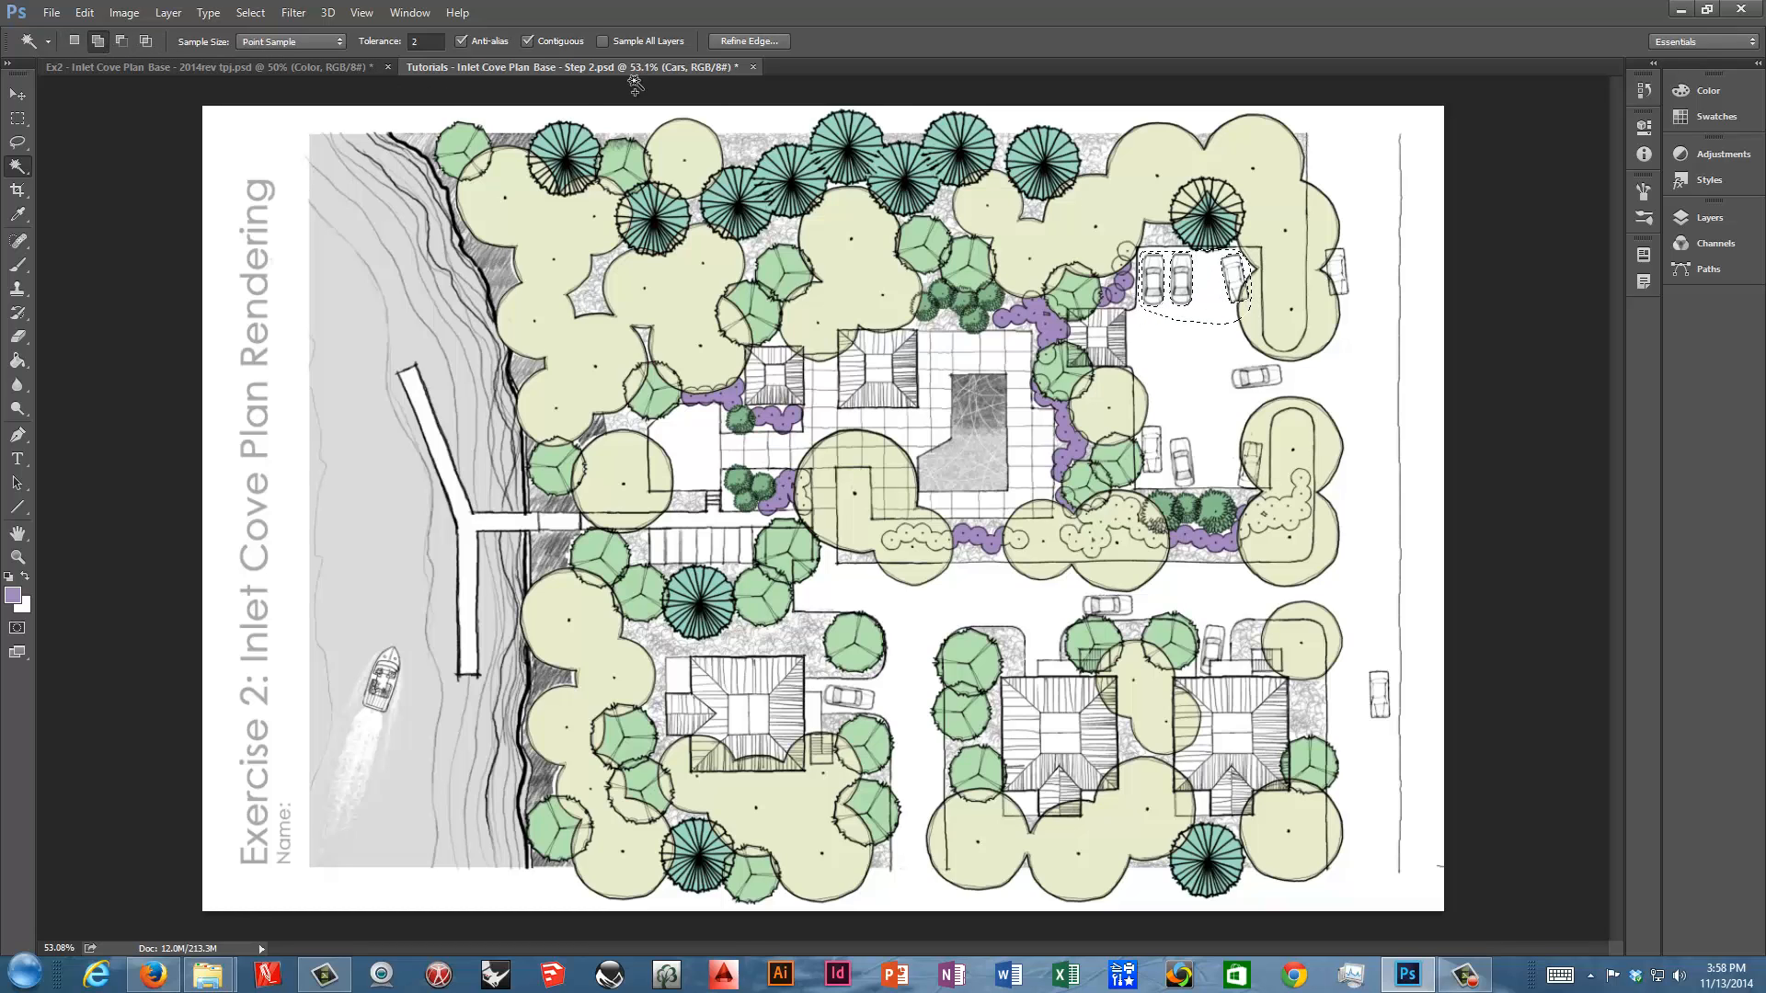
pyautogui.click(1338, 274)
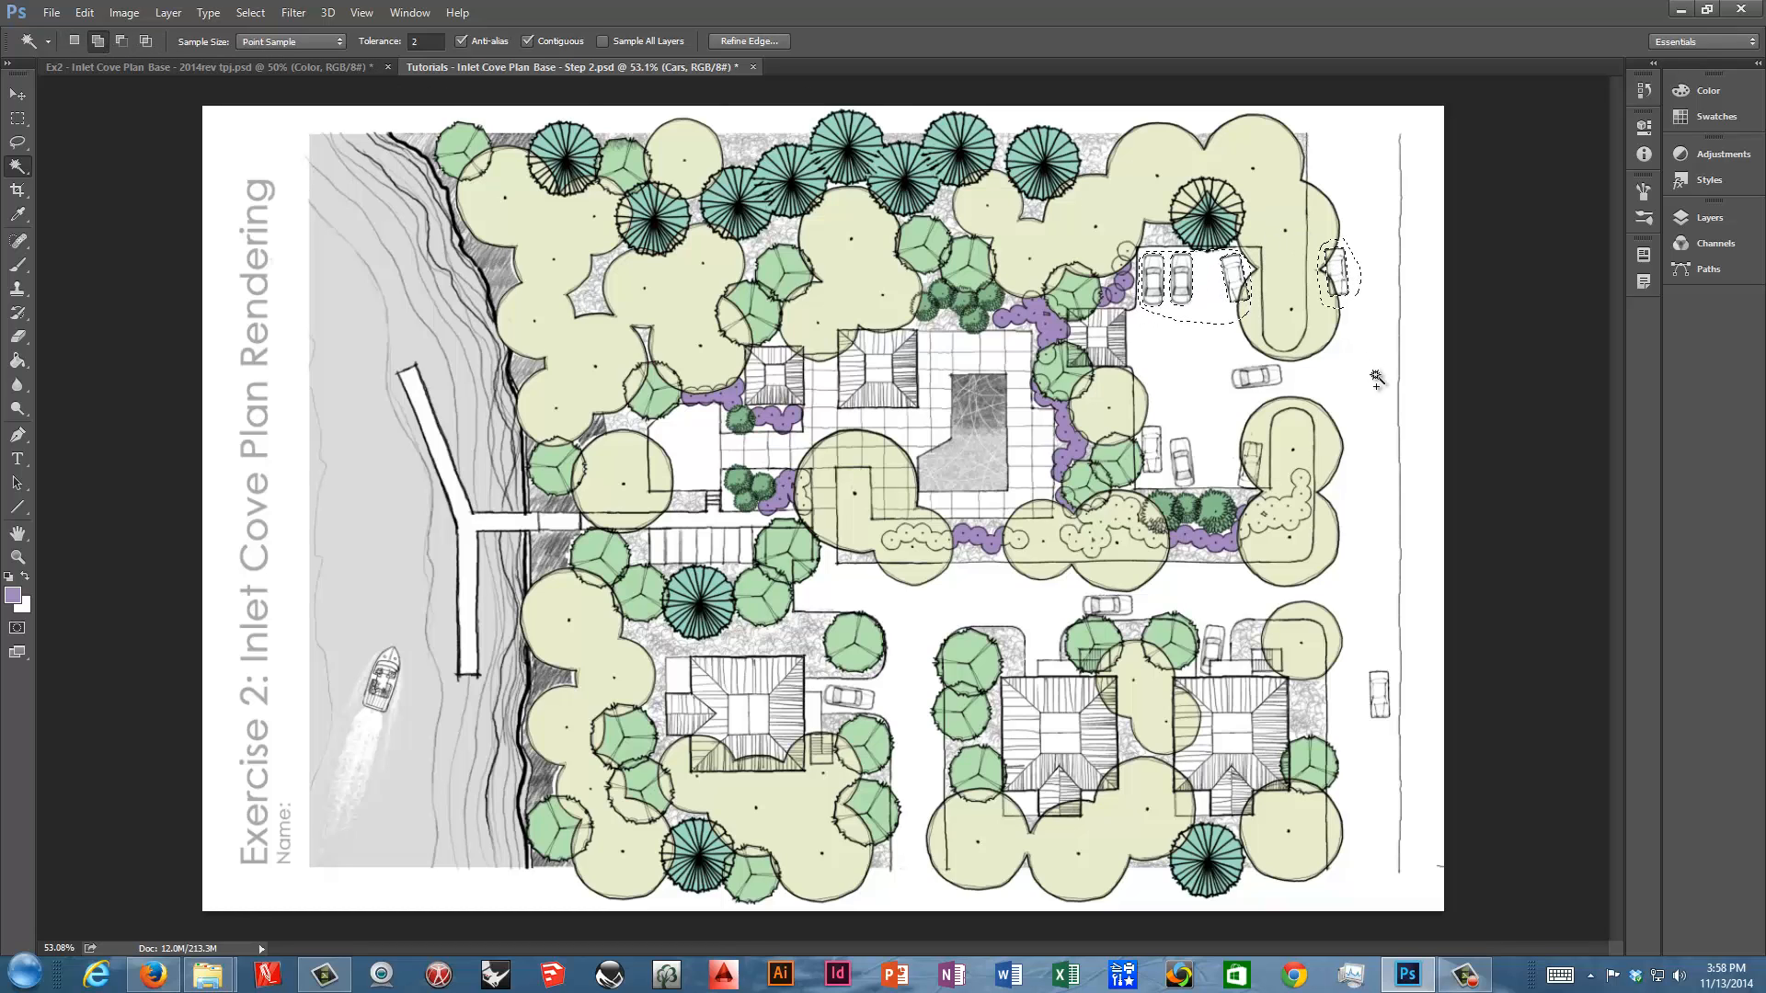
pyautogui.click(1380, 665)
pyautogui.click(1127, 607)
pyautogui.click(1181, 458)
pyautogui.click(1251, 457)
pyautogui.click(1235, 389)
pyautogui.click(1012, 601)
pyautogui.hotkey('ctrl', 'd')
# Select the areas surrounding the cars in the right-hand parking lots and on the outer road together, delete them, and deselect
pyautogui.click(1193, 299)
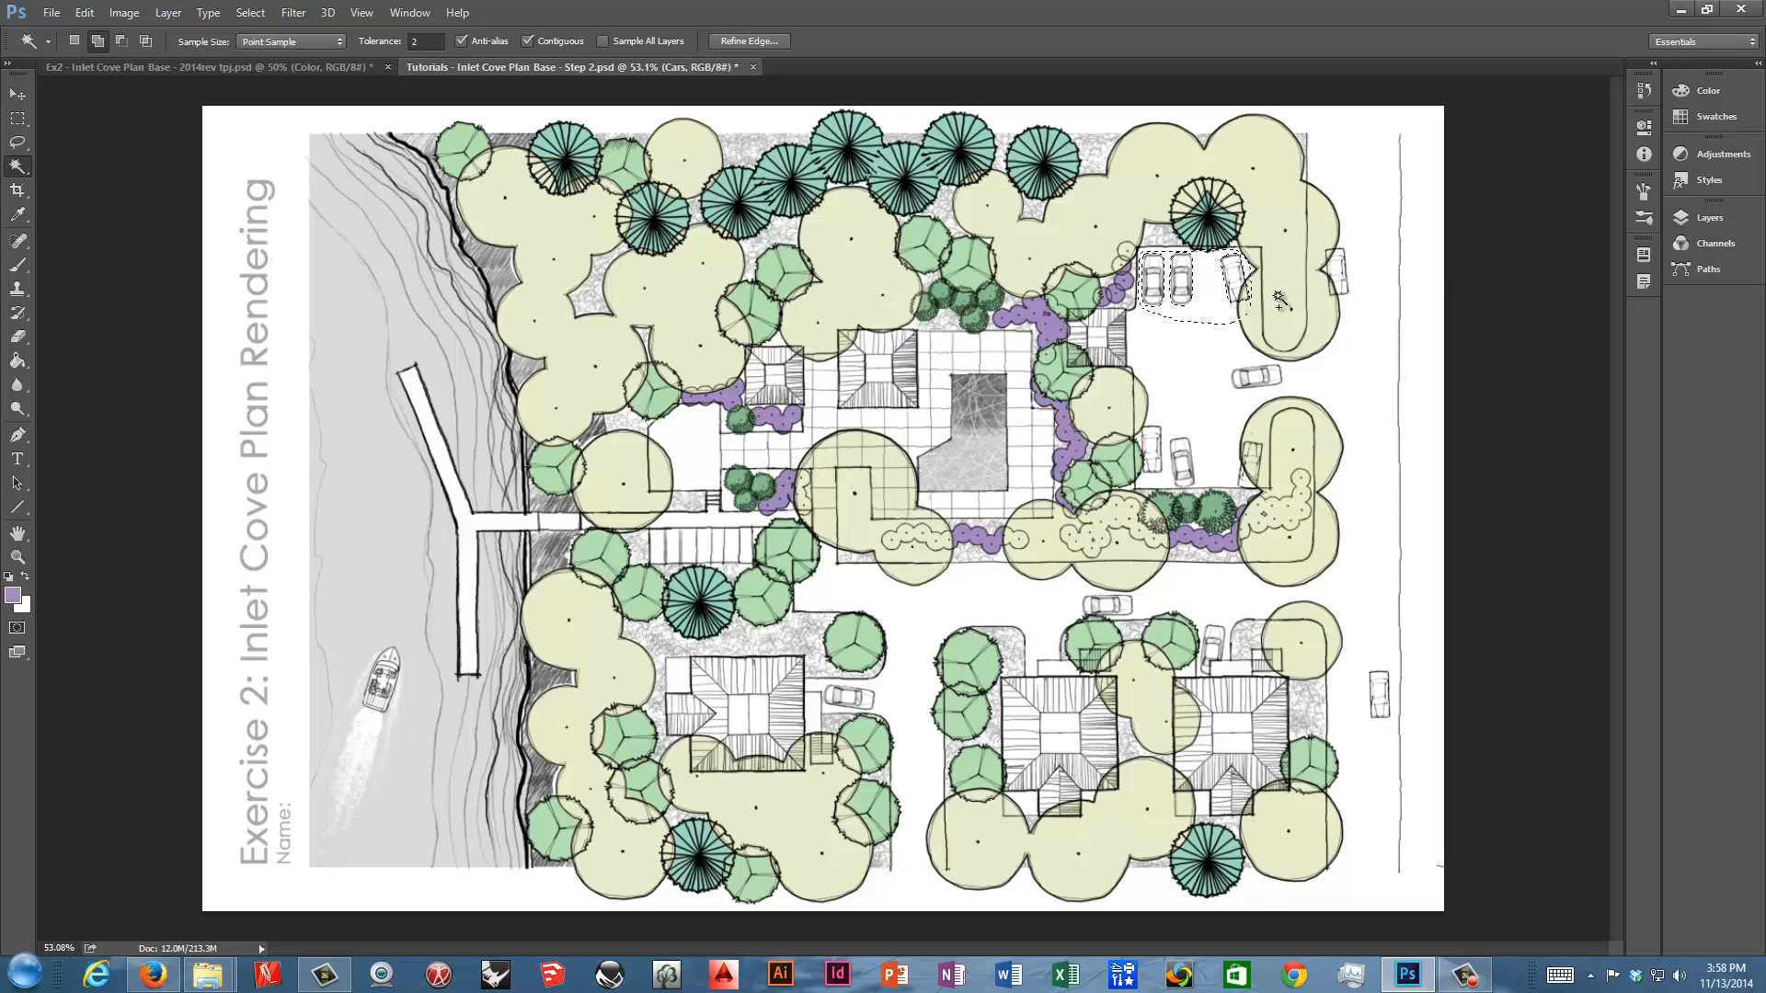
pyautogui.click(1343, 291)
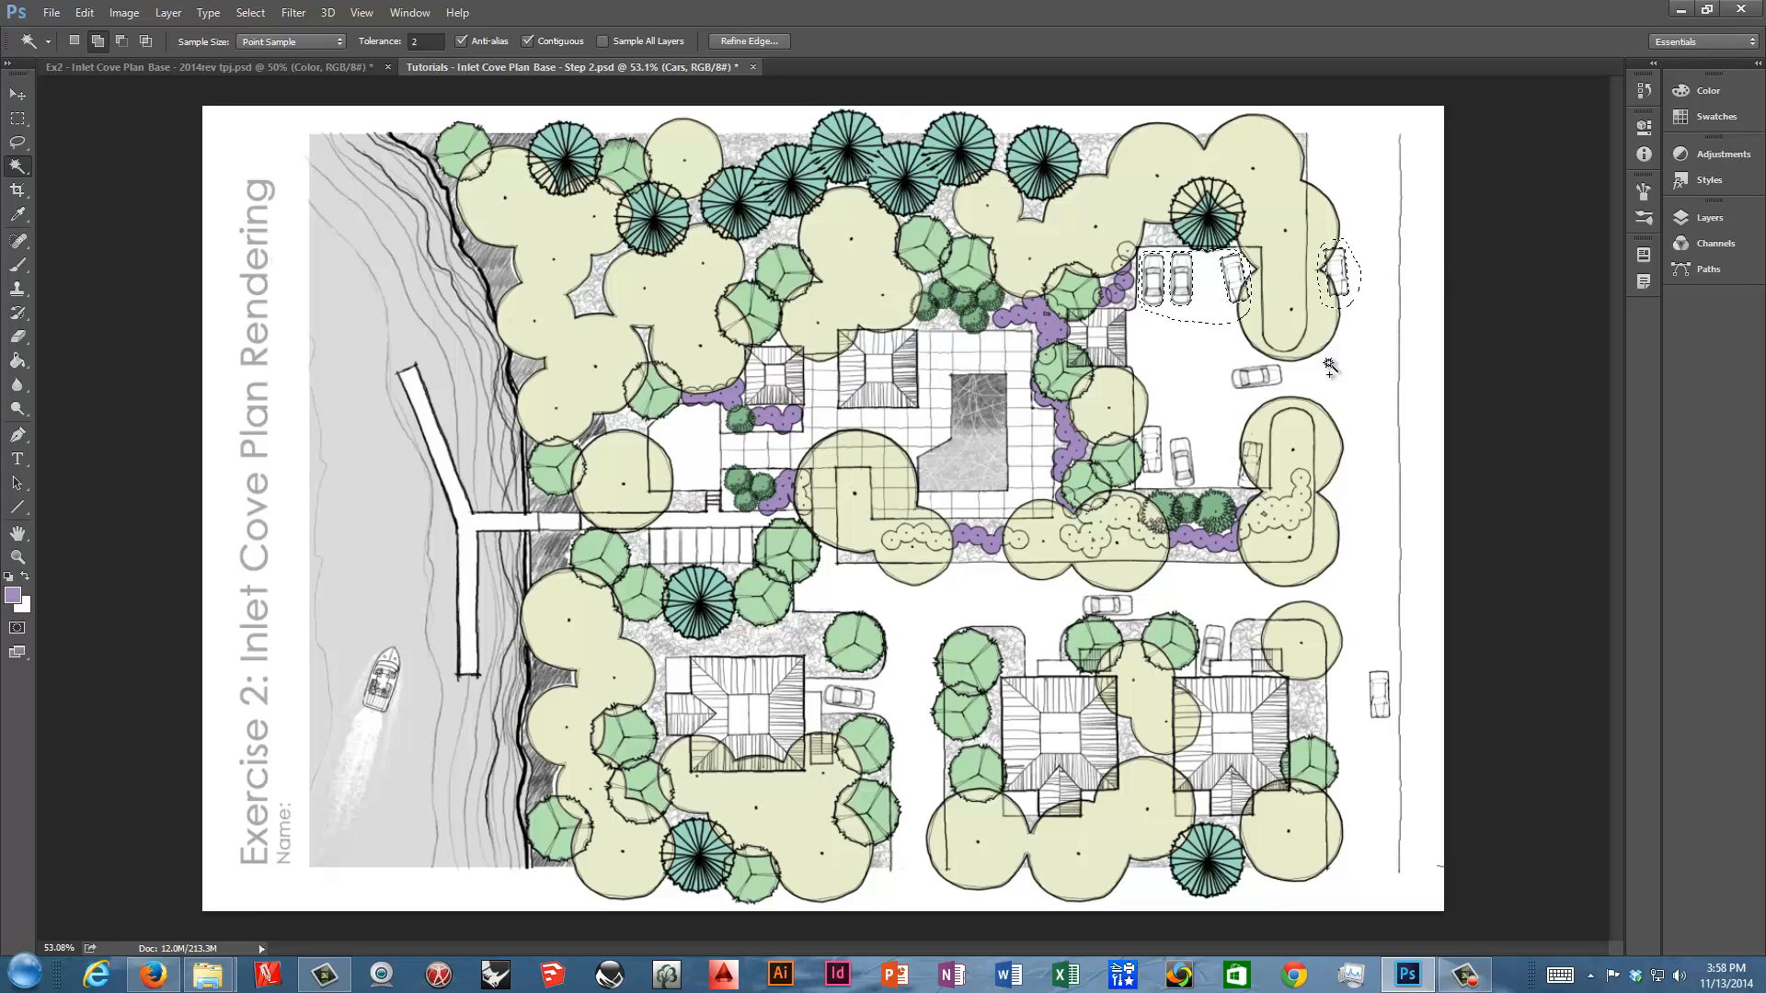
pyautogui.click(1204, 460)
pyautogui.click(1237, 467)
pyautogui.click(1233, 384)
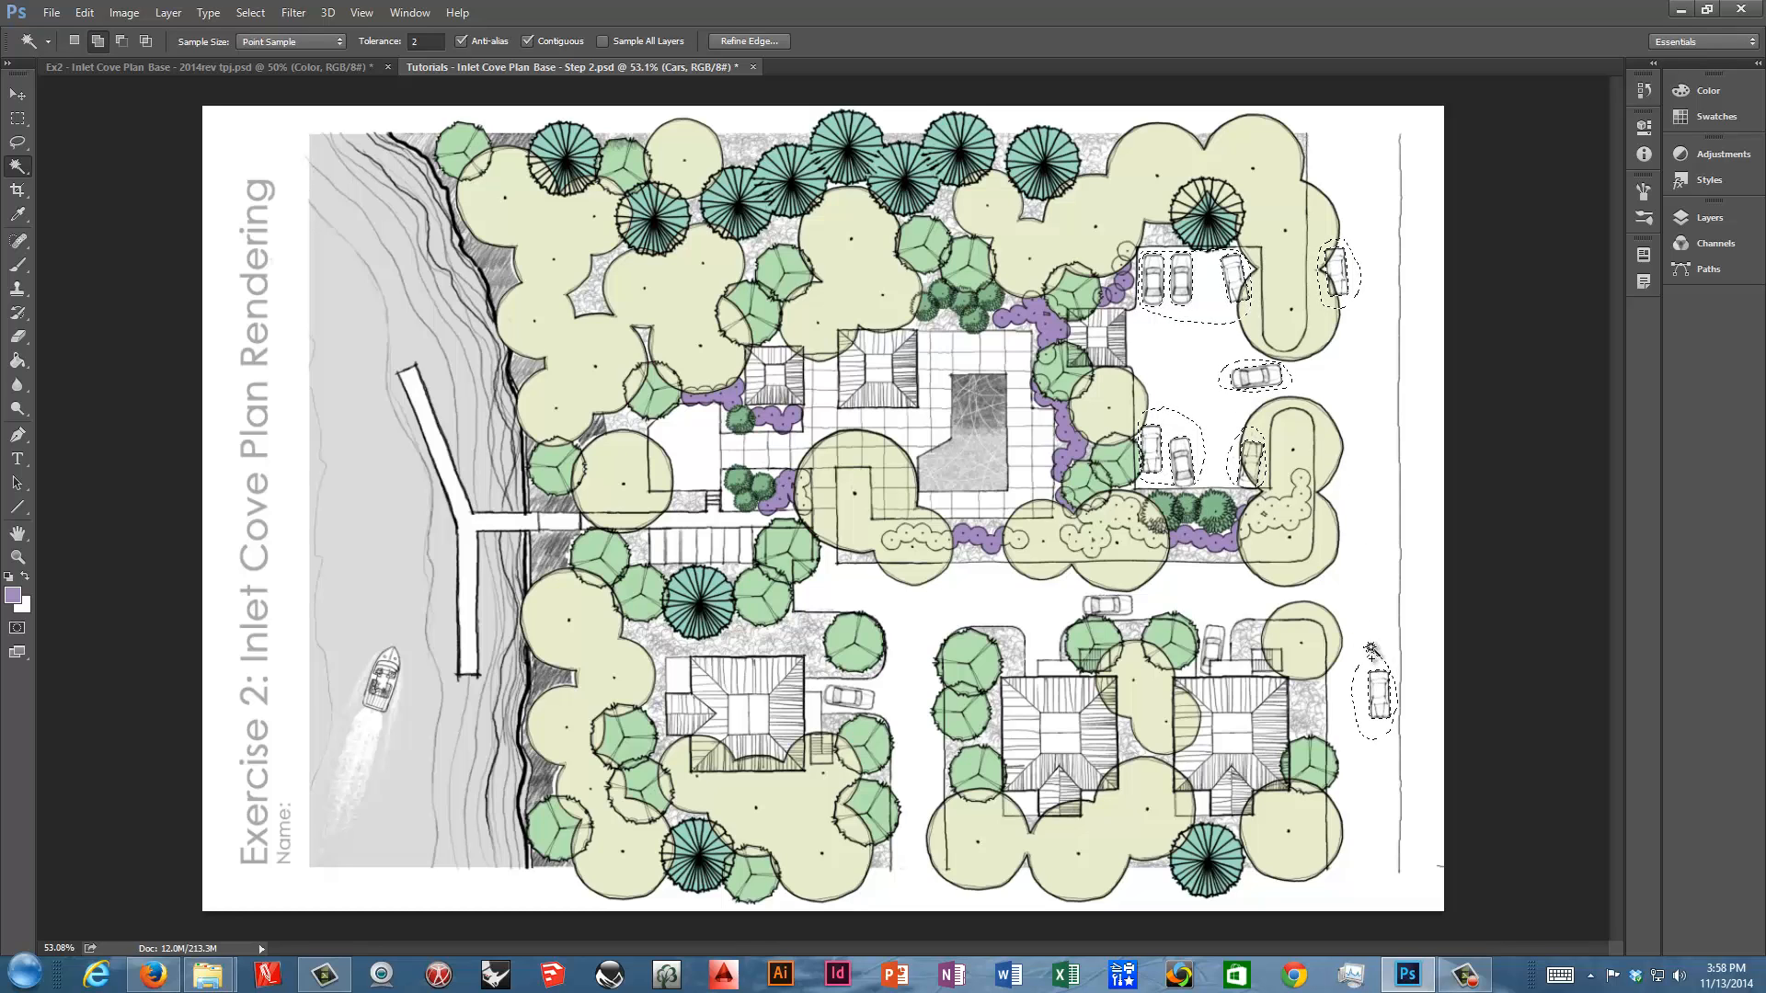
pyautogui.click(1375, 695)
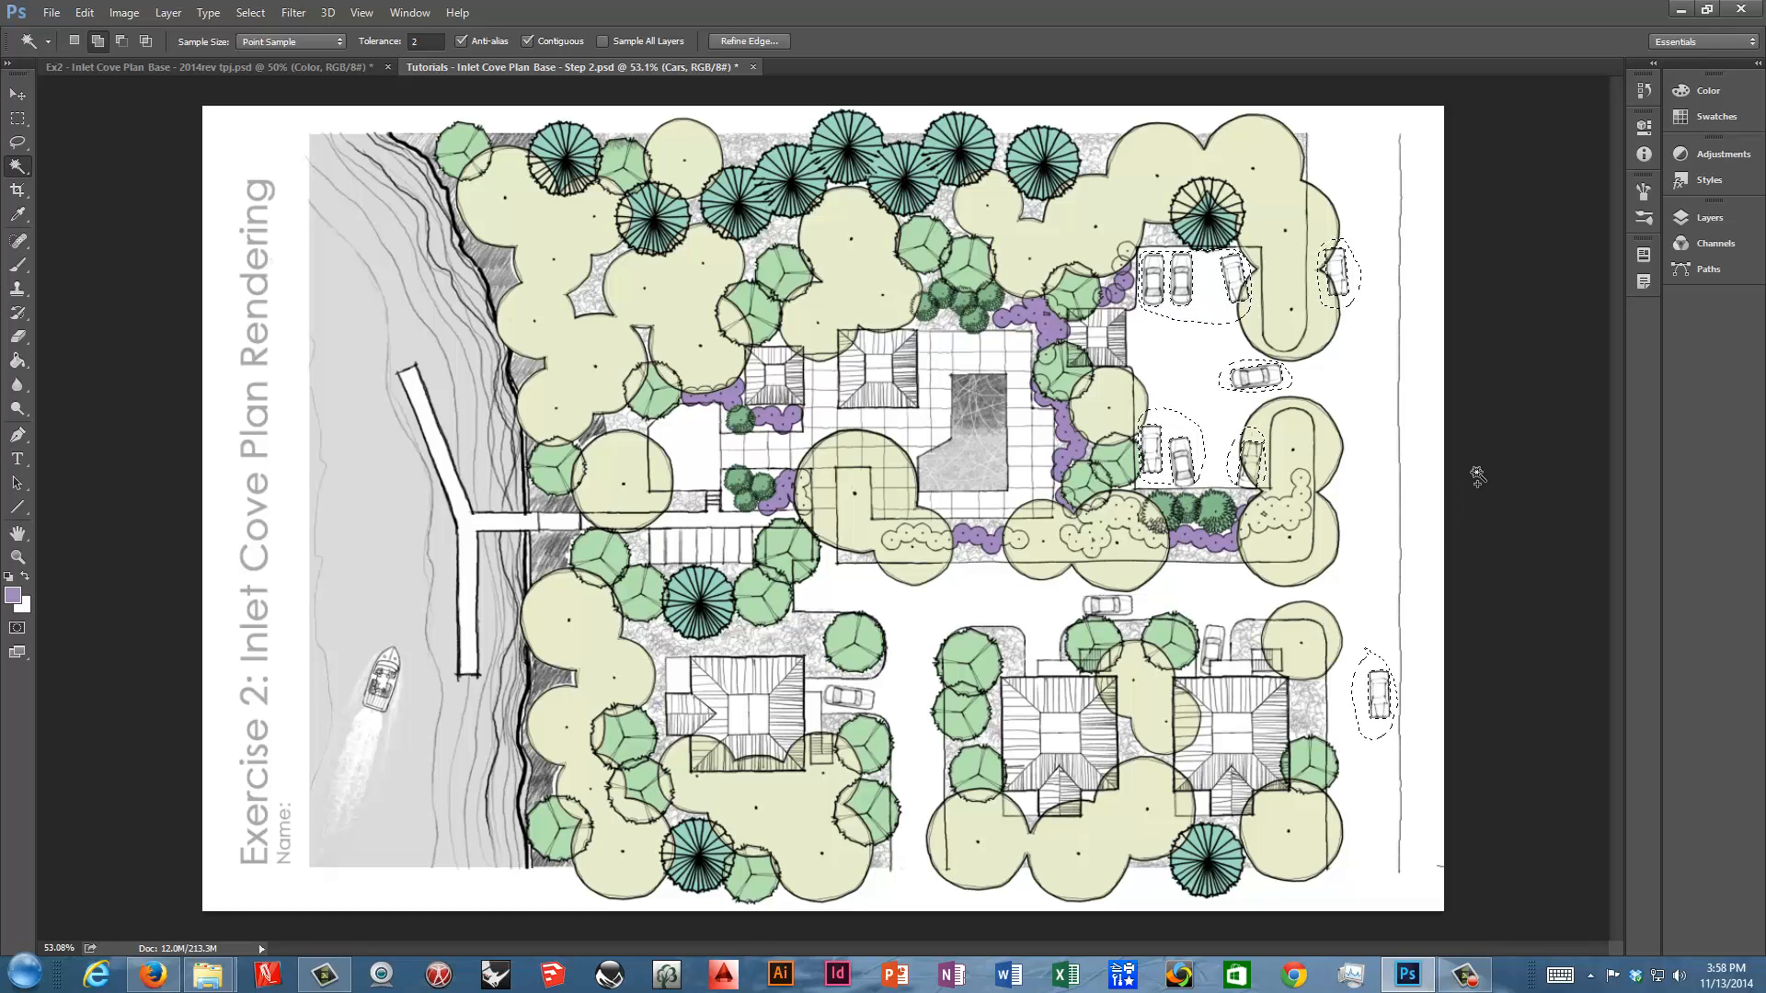
pyautogui.hotkey('ctrl', 'd')
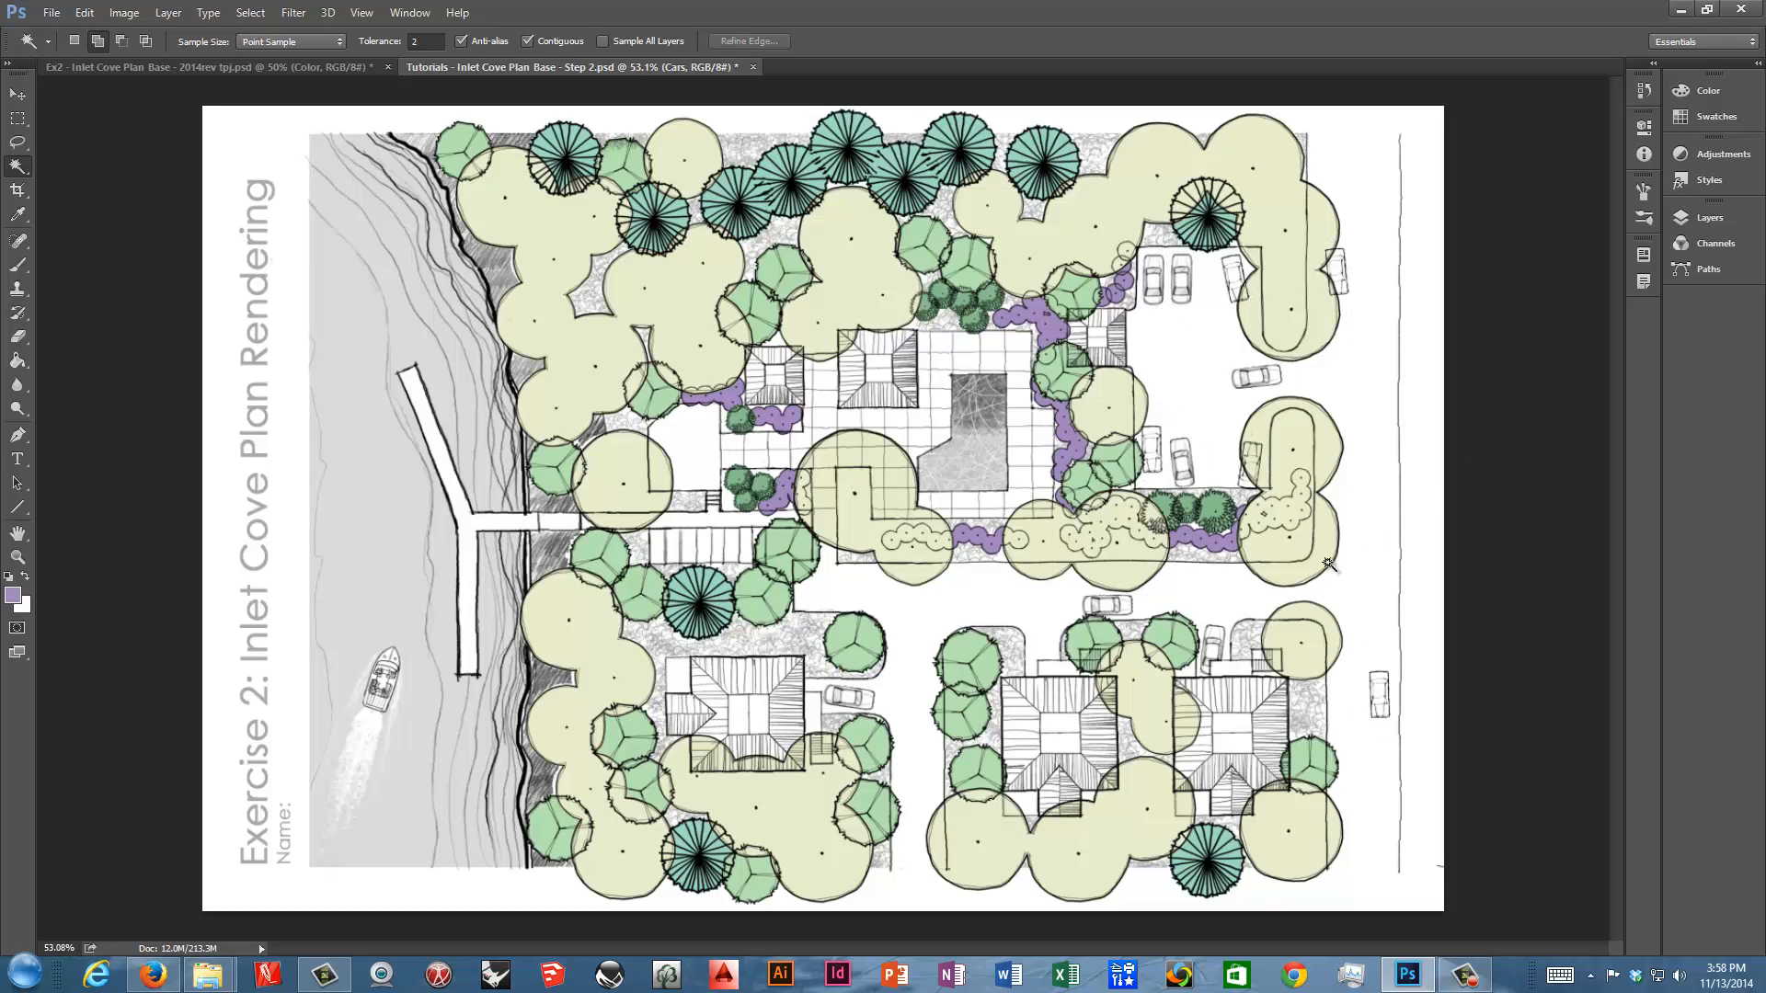
# Remove the leftover areas surrounding the cars on the central road and in the lower driveways from the Cars line layer
pyautogui.click(1212, 635)
pyautogui.click(1086, 591)
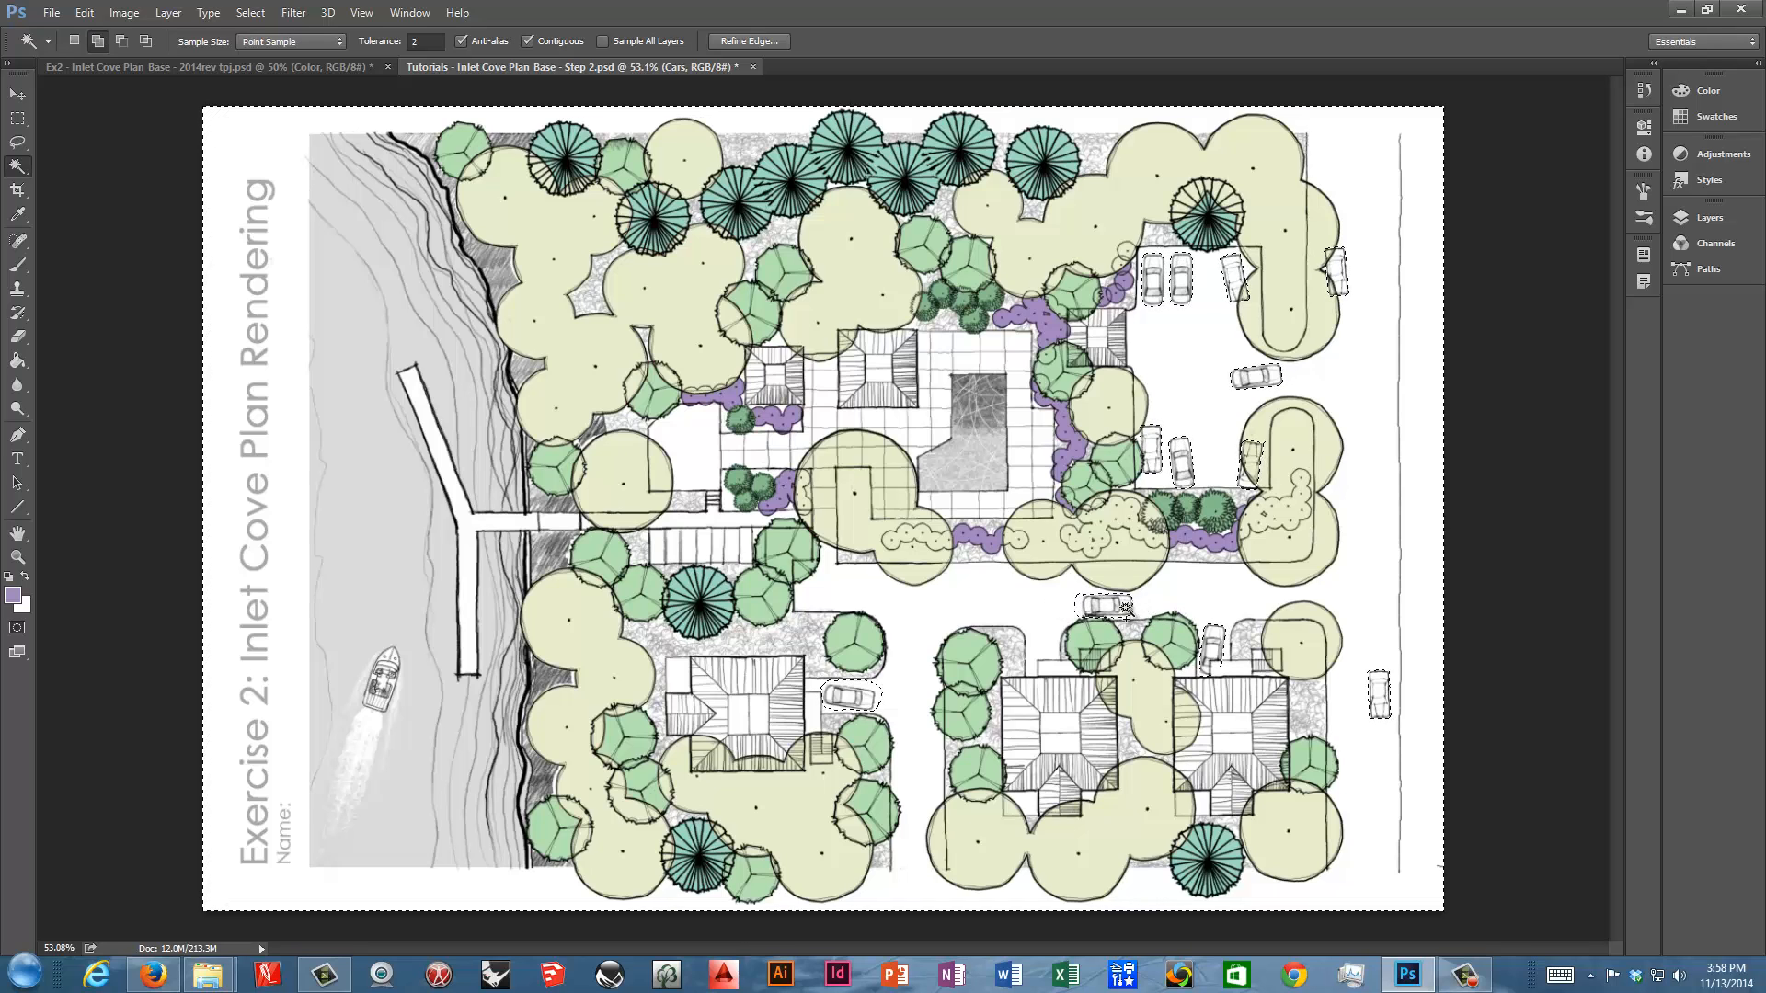
pyautogui.hotkey('ctrl', 'd')
pyautogui.click(1139, 605)
pyautogui.hotkey('ctrl', 'd')
pyautogui.click(878, 692)
pyautogui.click(1191, 379)
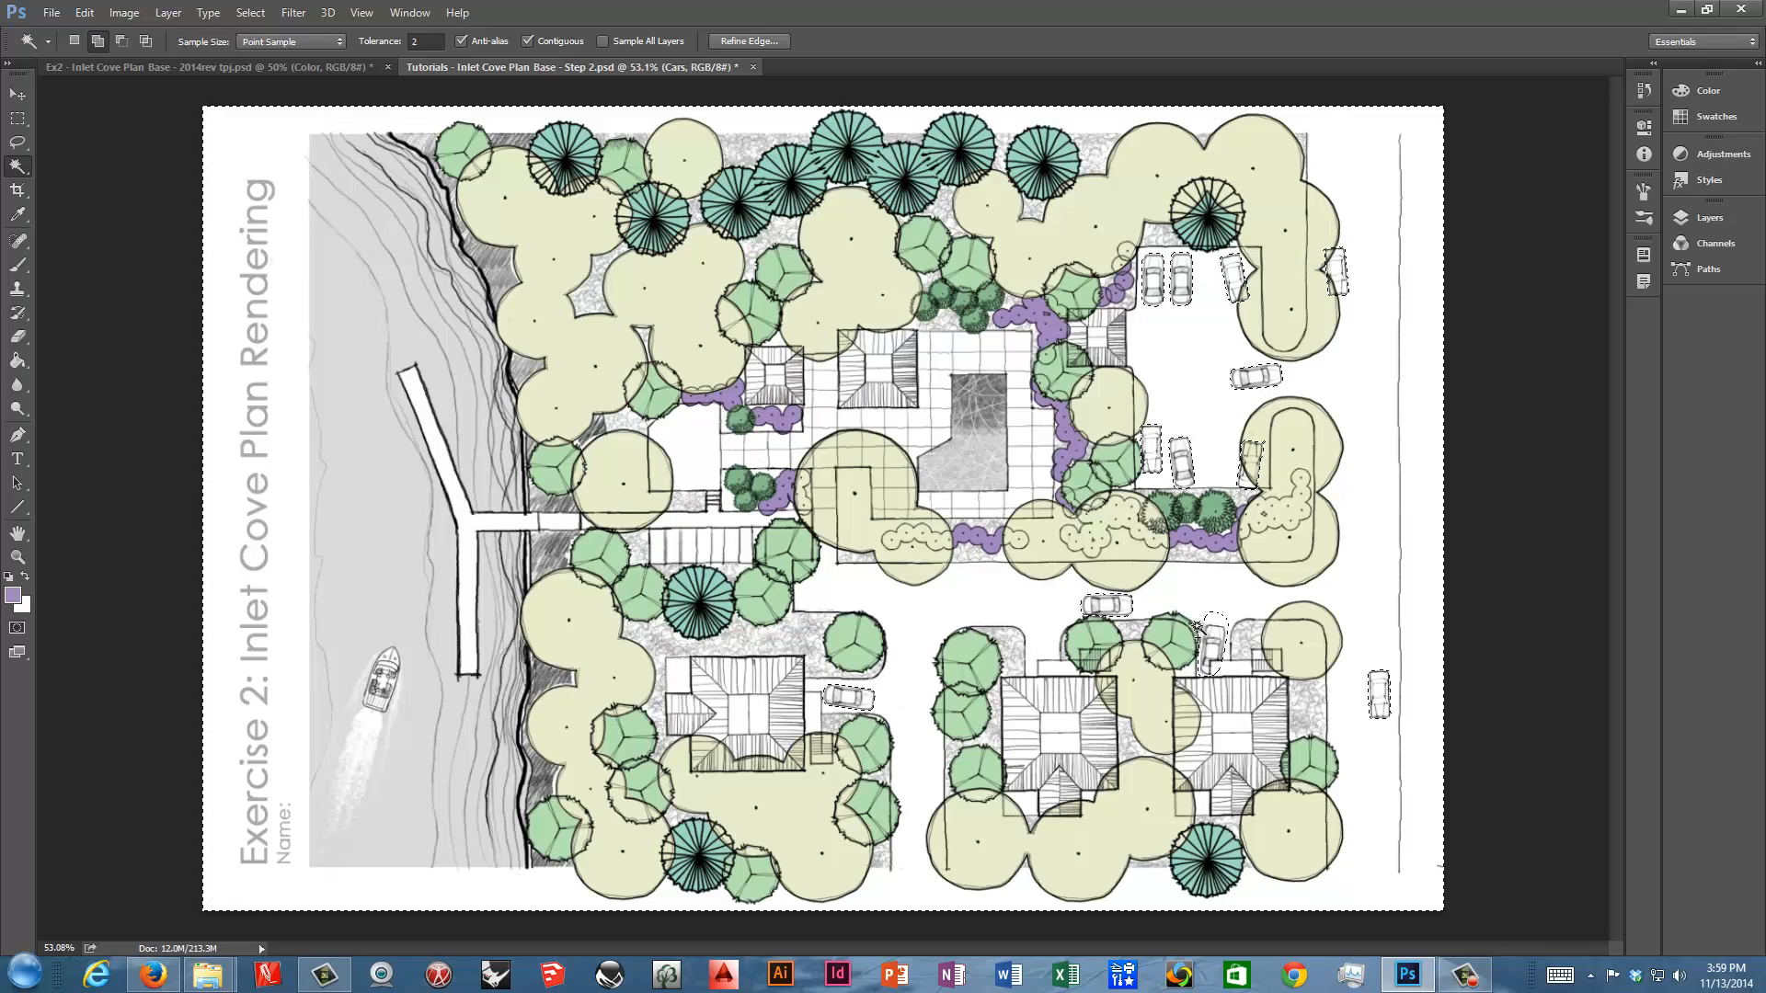
pyautogui.hotkey('ctrl', 'd')
pyautogui.click(1223, 620)
pyautogui.hotkey('ctrl', 'd')
# Select the empty area of the Cars line layer with the Magic Wand and invert the selection to cover the cars
pyautogui.click(1438, 575)
pyautogui.click(250, 13)
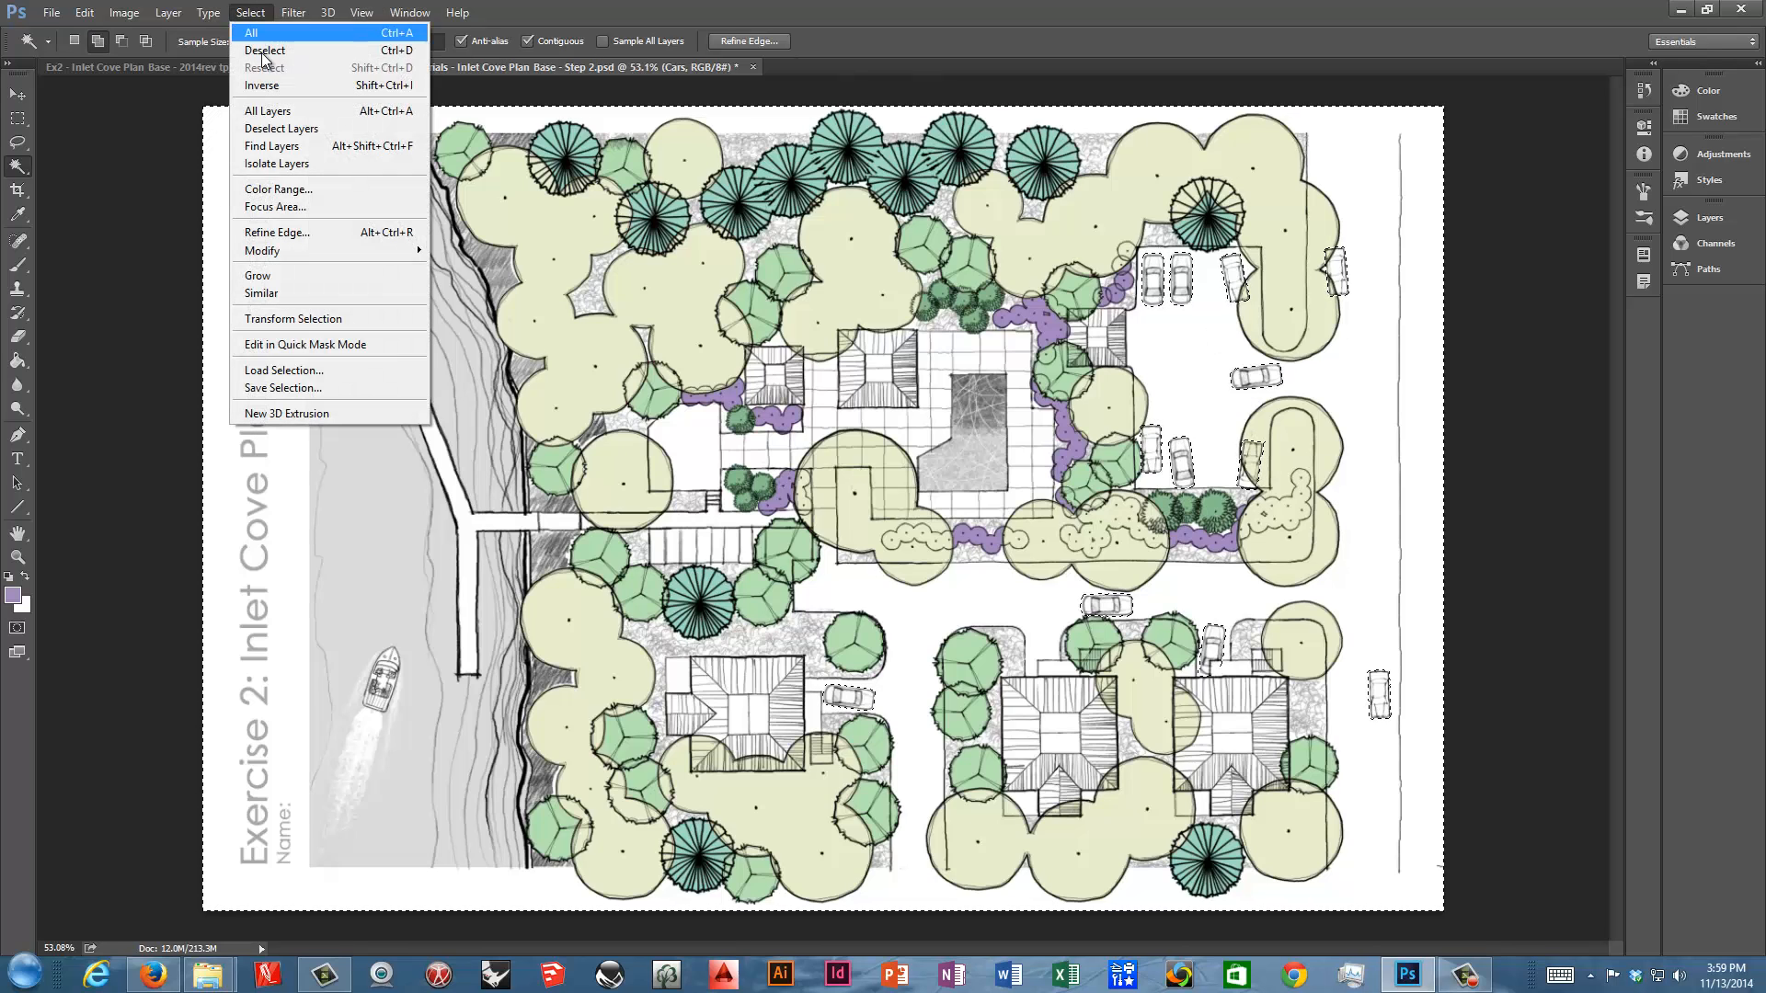
pyautogui.click(285, 85)
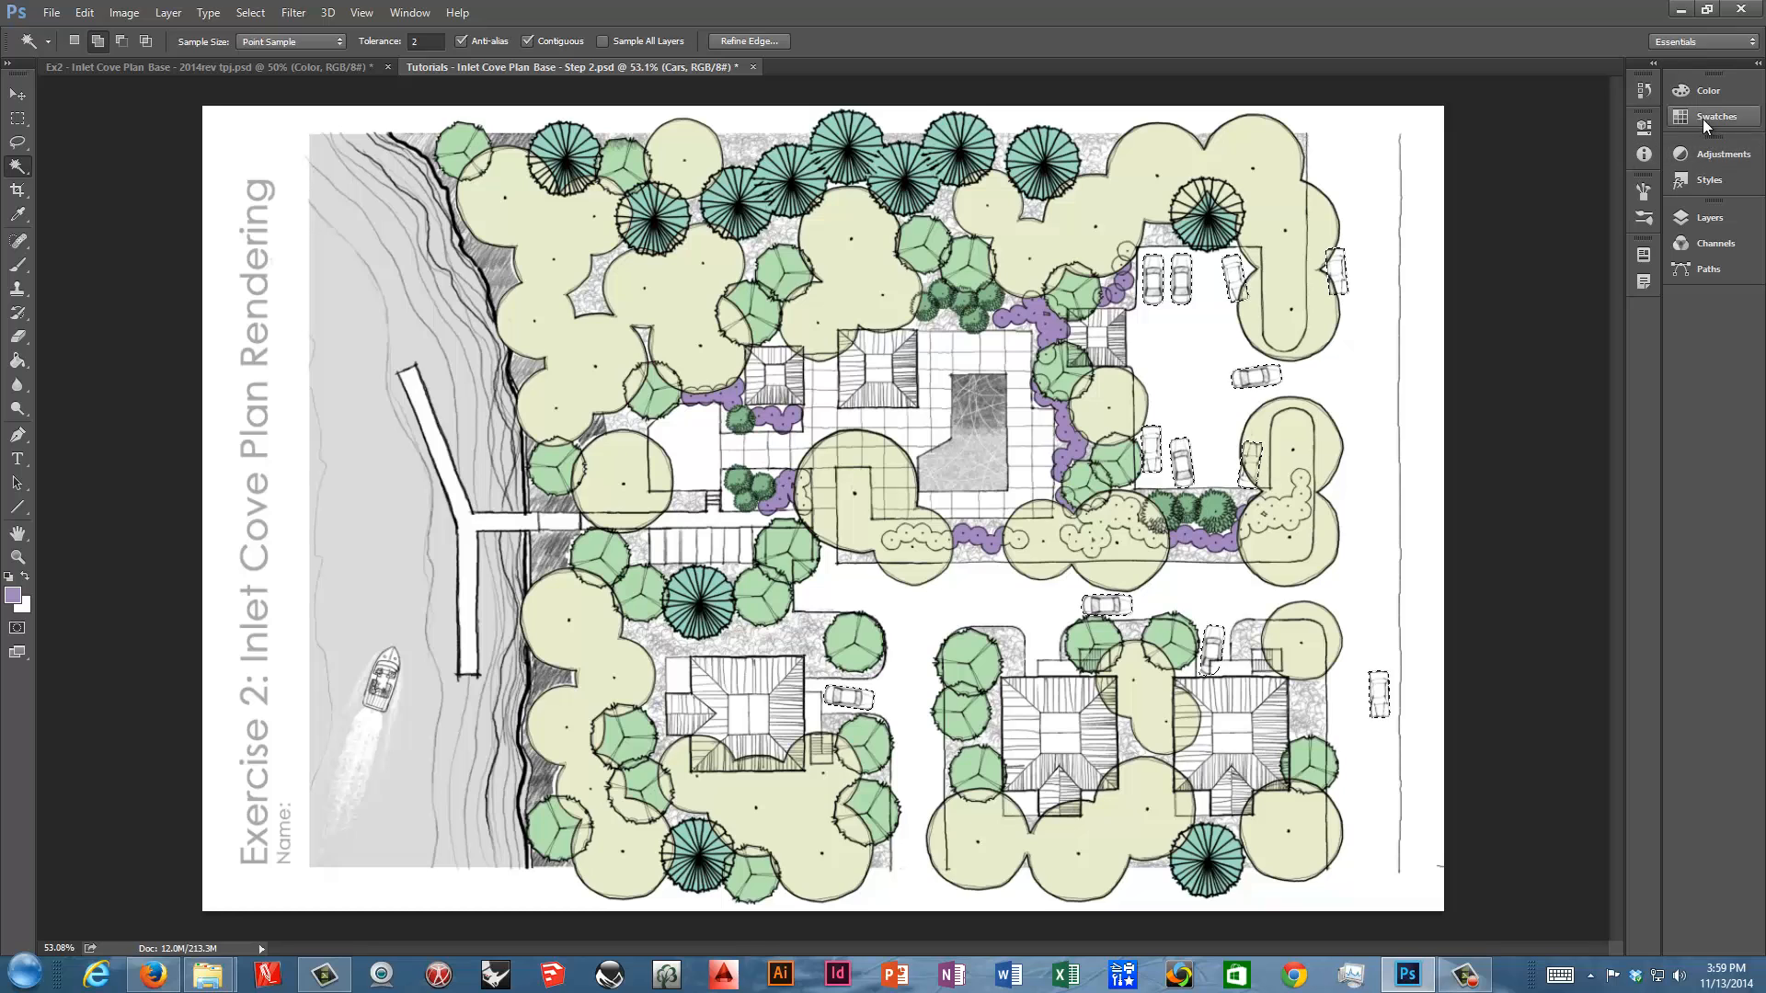
# Collapse the Black and White Drawing group, expand Color > Transportation, and activate its Cars layer
pyautogui.click(1680, 219)
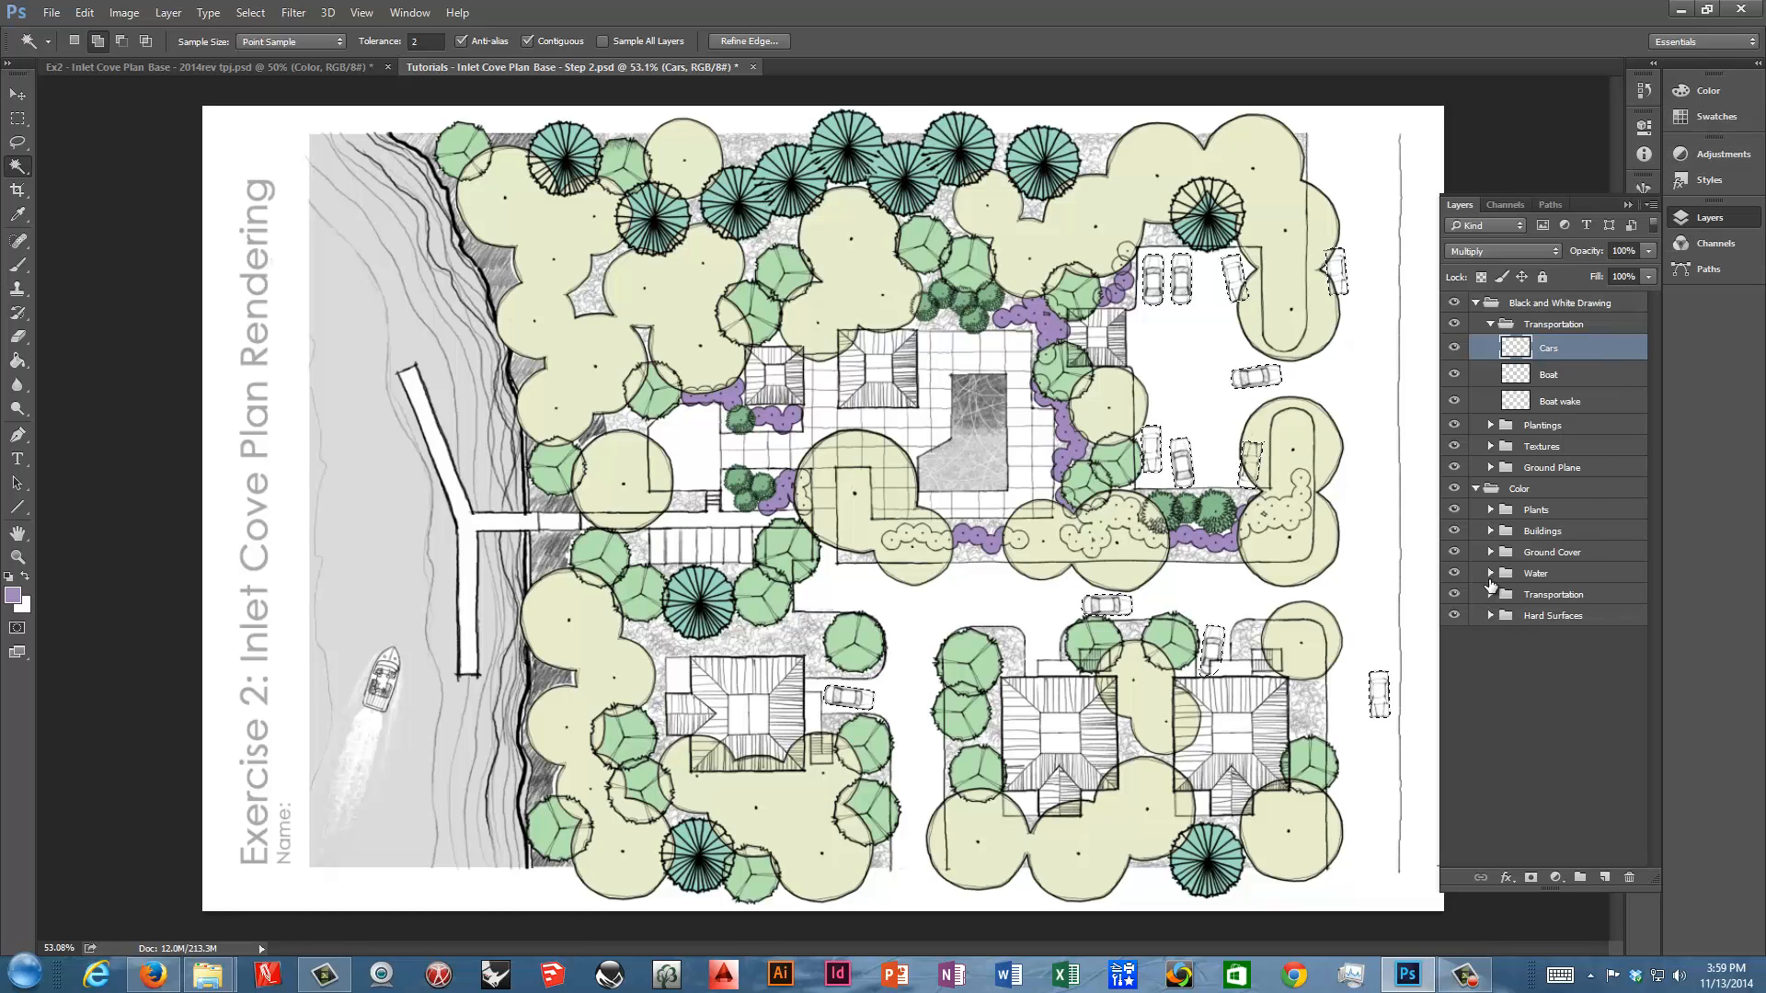
pyautogui.click(1477, 303)
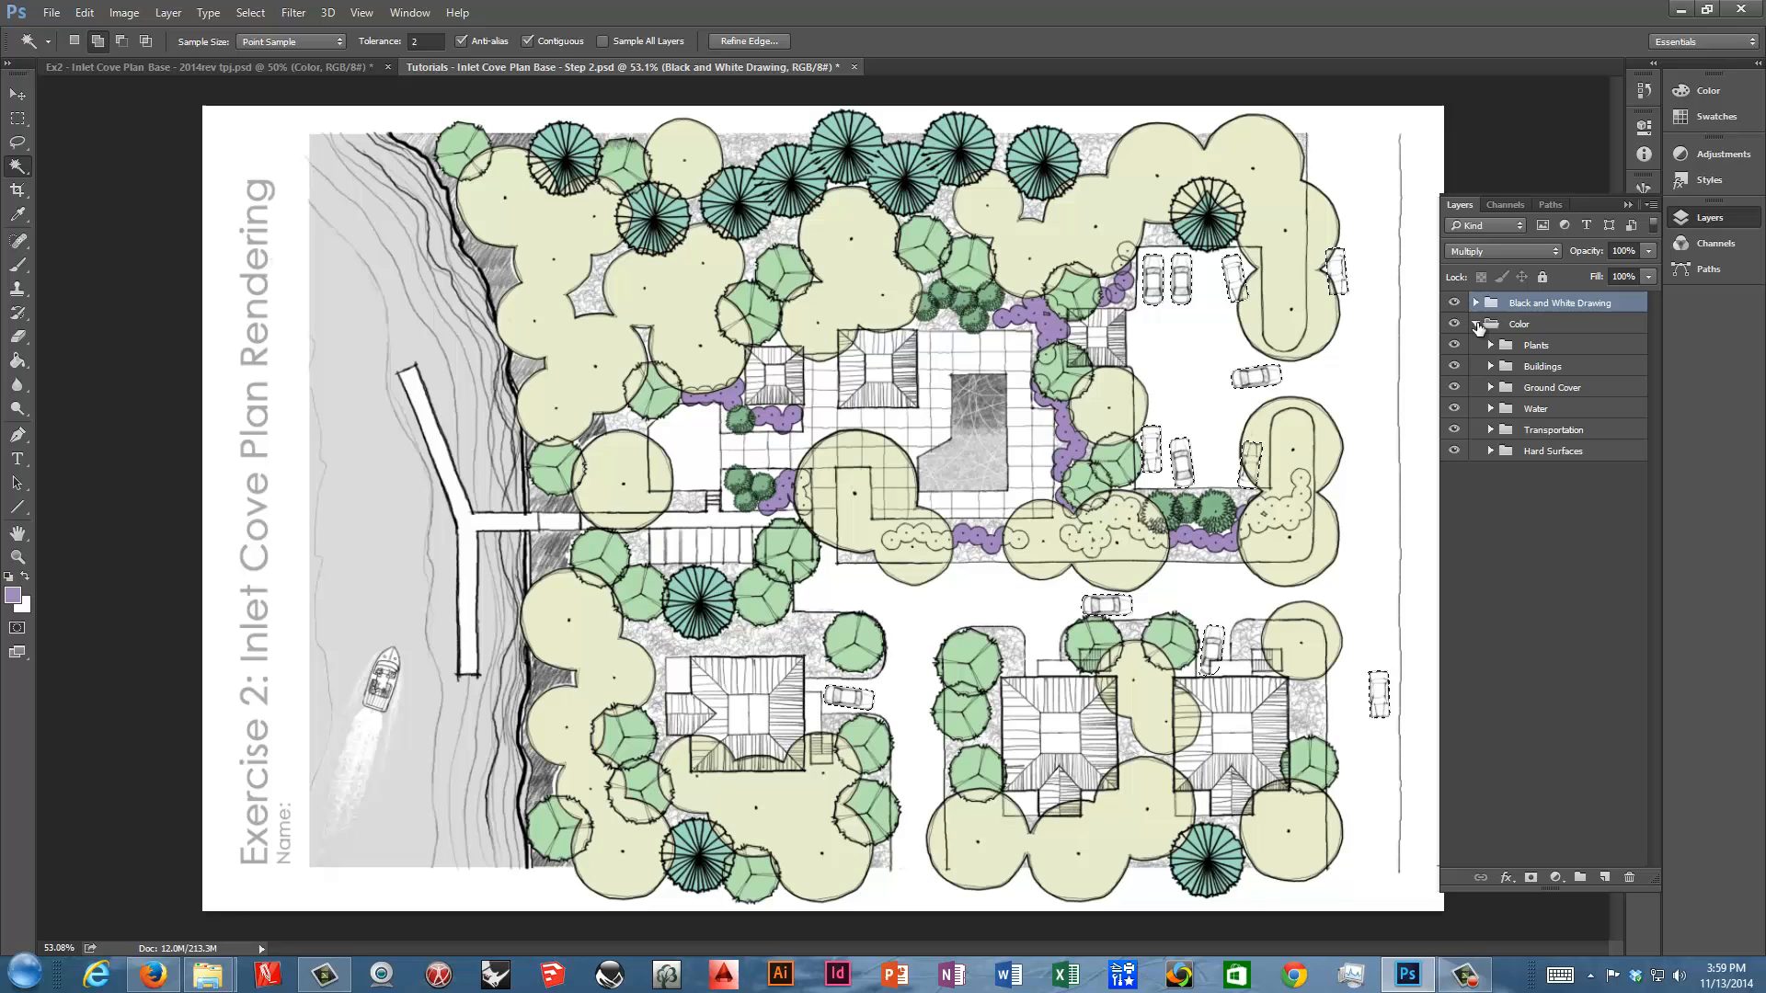
pyautogui.click(1491, 429)
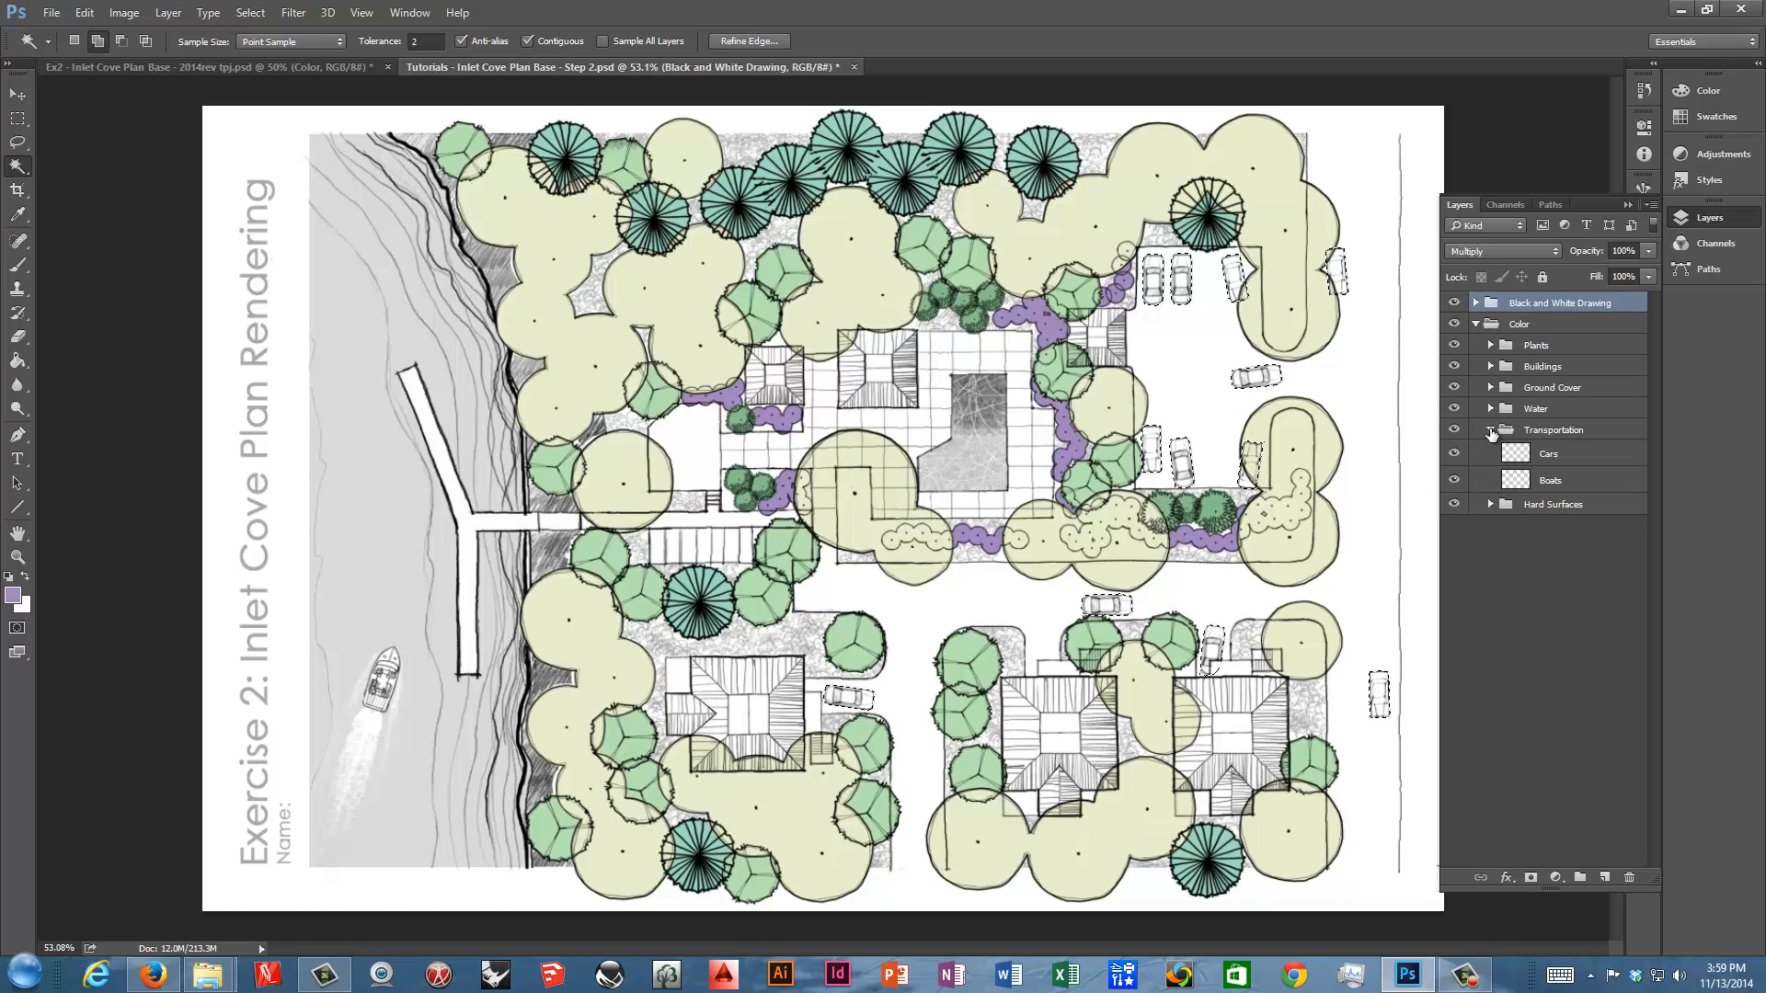
pyautogui.click(1547, 455)
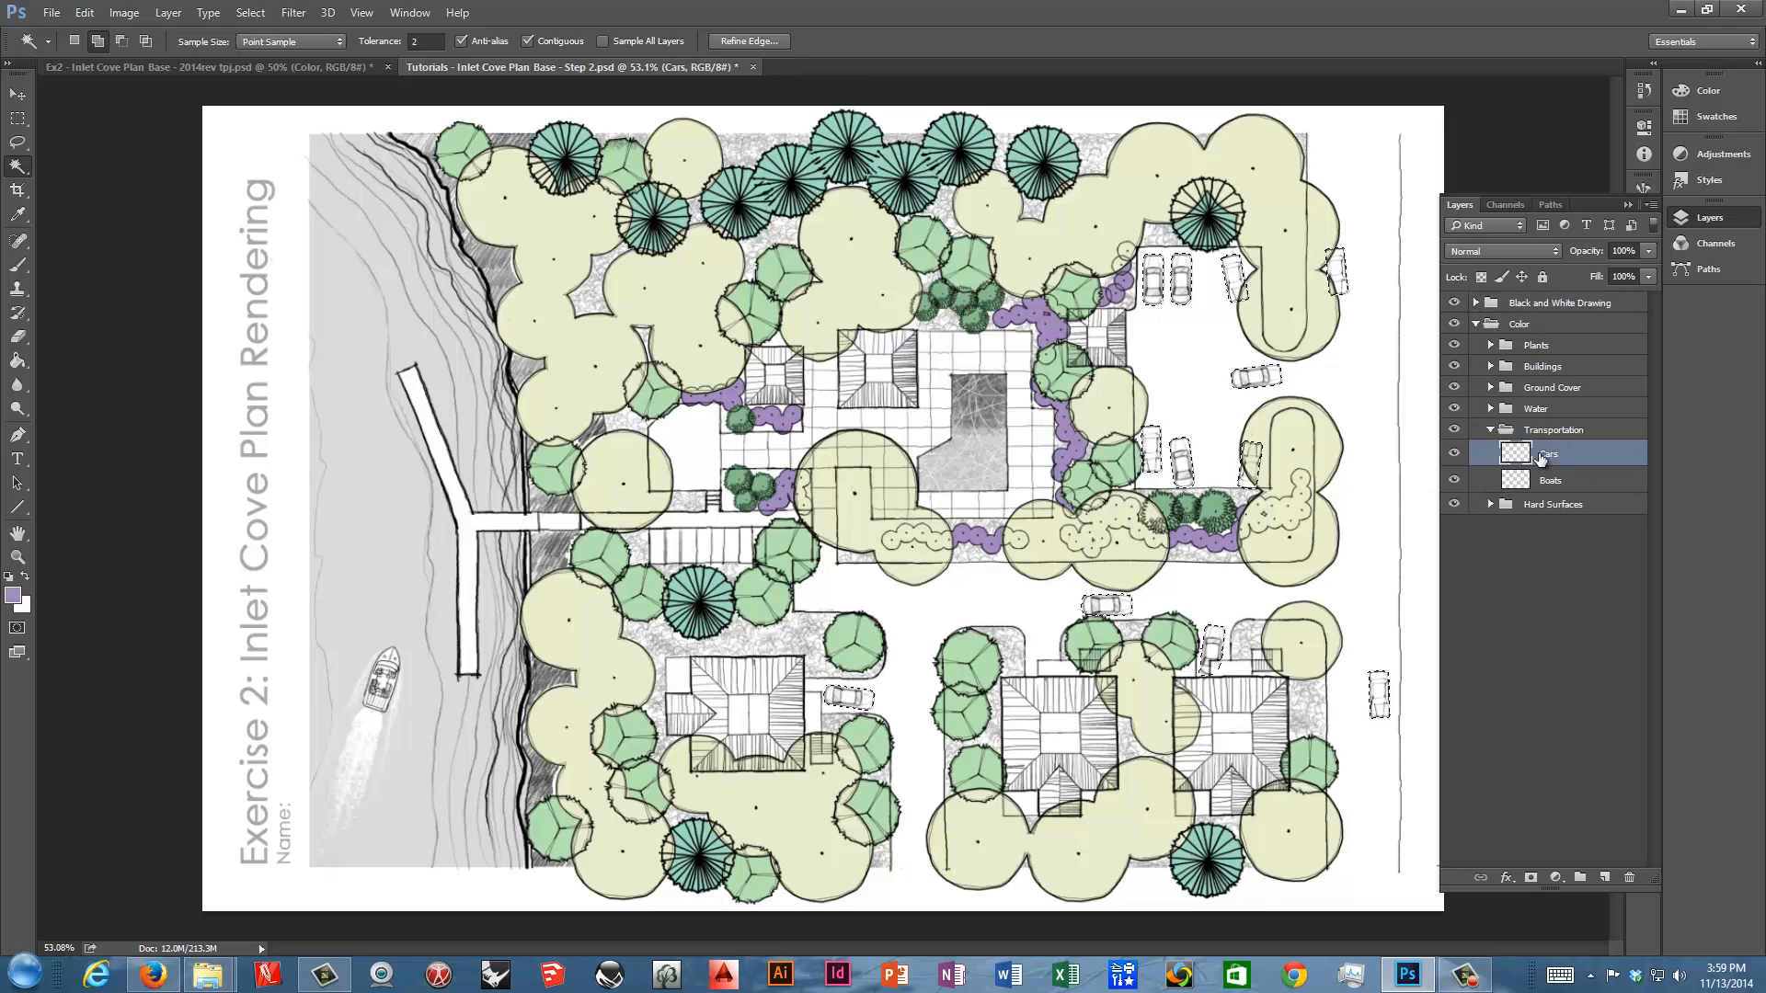
# Fill the selected cars with a light orange swatch color, deselect them, and return to the layer list
pyautogui.click(1691, 118)
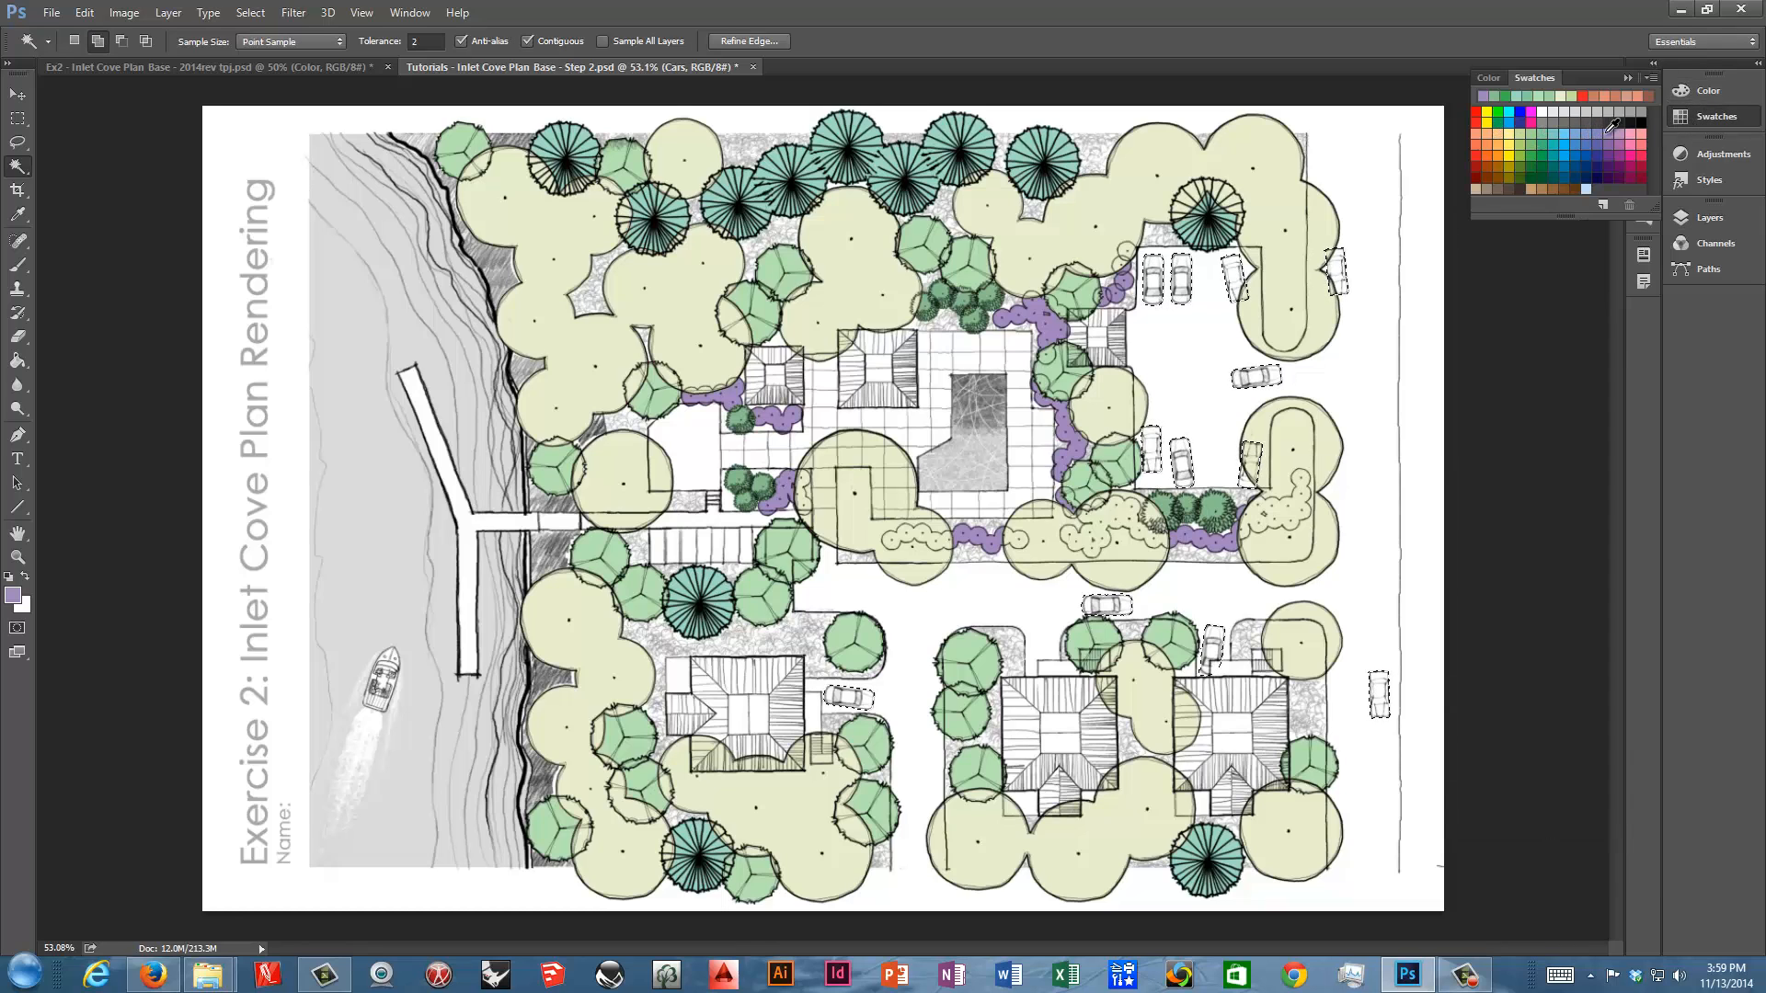
pyautogui.click(1500, 143)
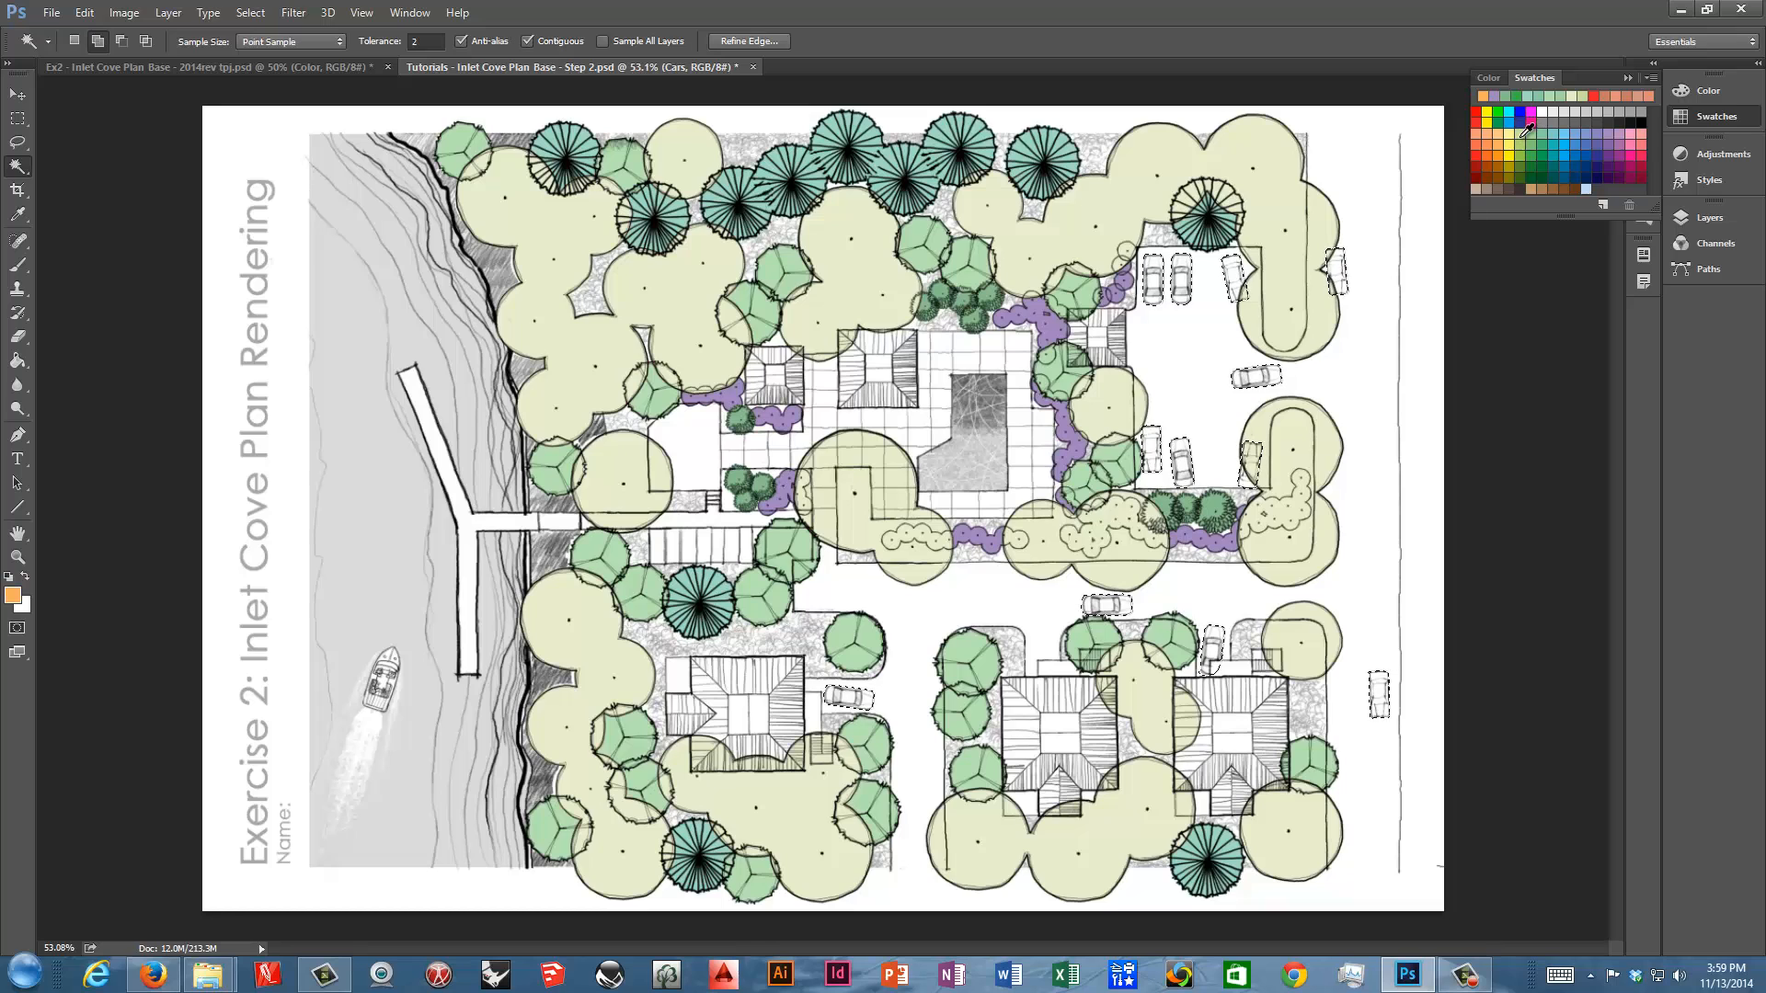
pyautogui.hotkey('alt', 'BackSpace')
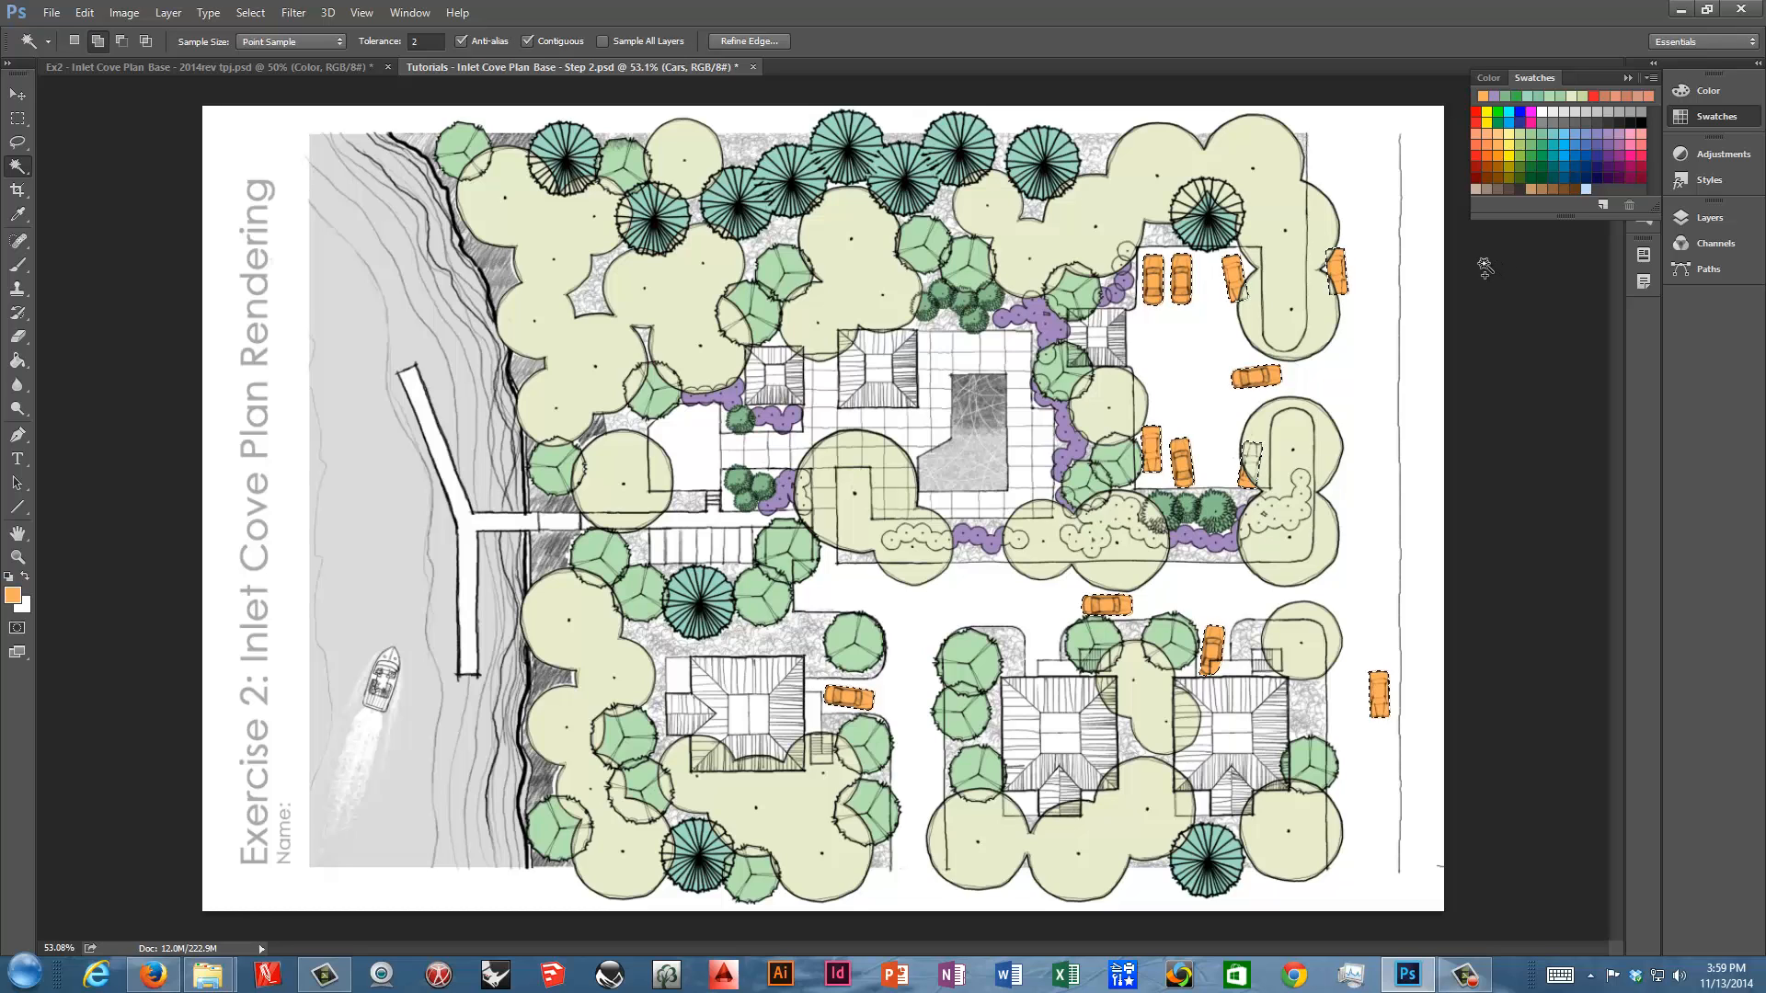
pyautogui.hotkey('ctrl', 'd')
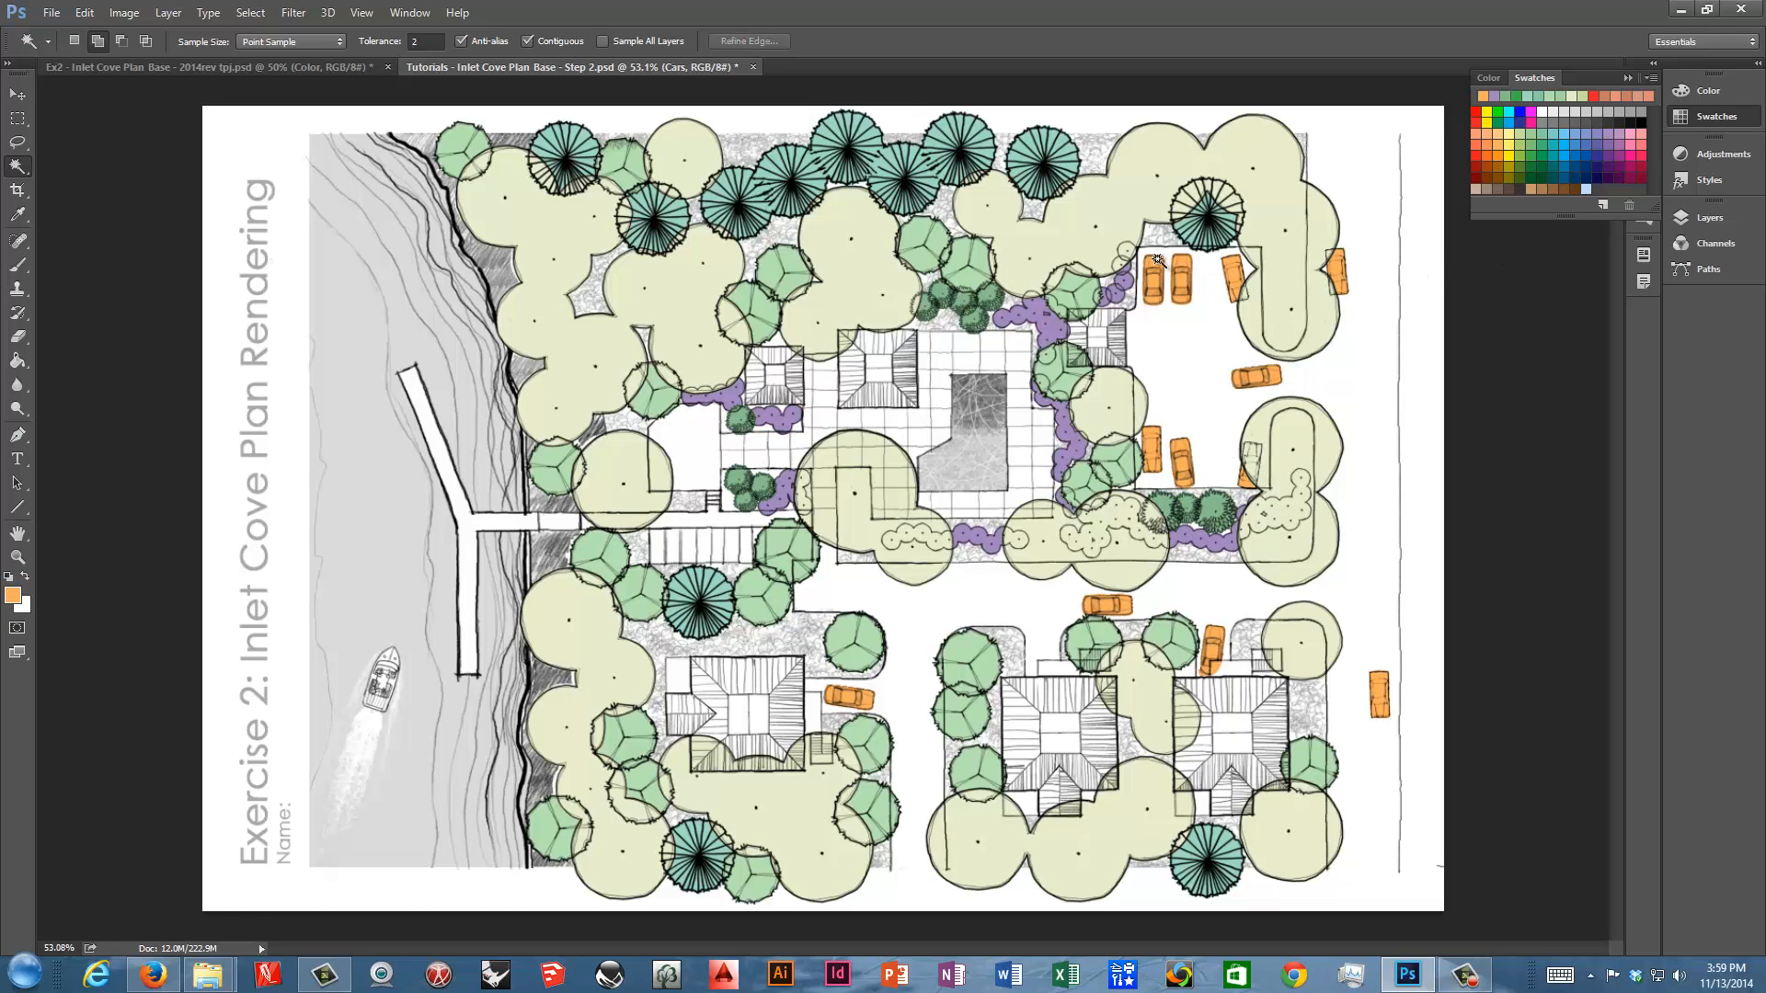
pyautogui.click(1624, 77)
pyautogui.click(1708, 217)
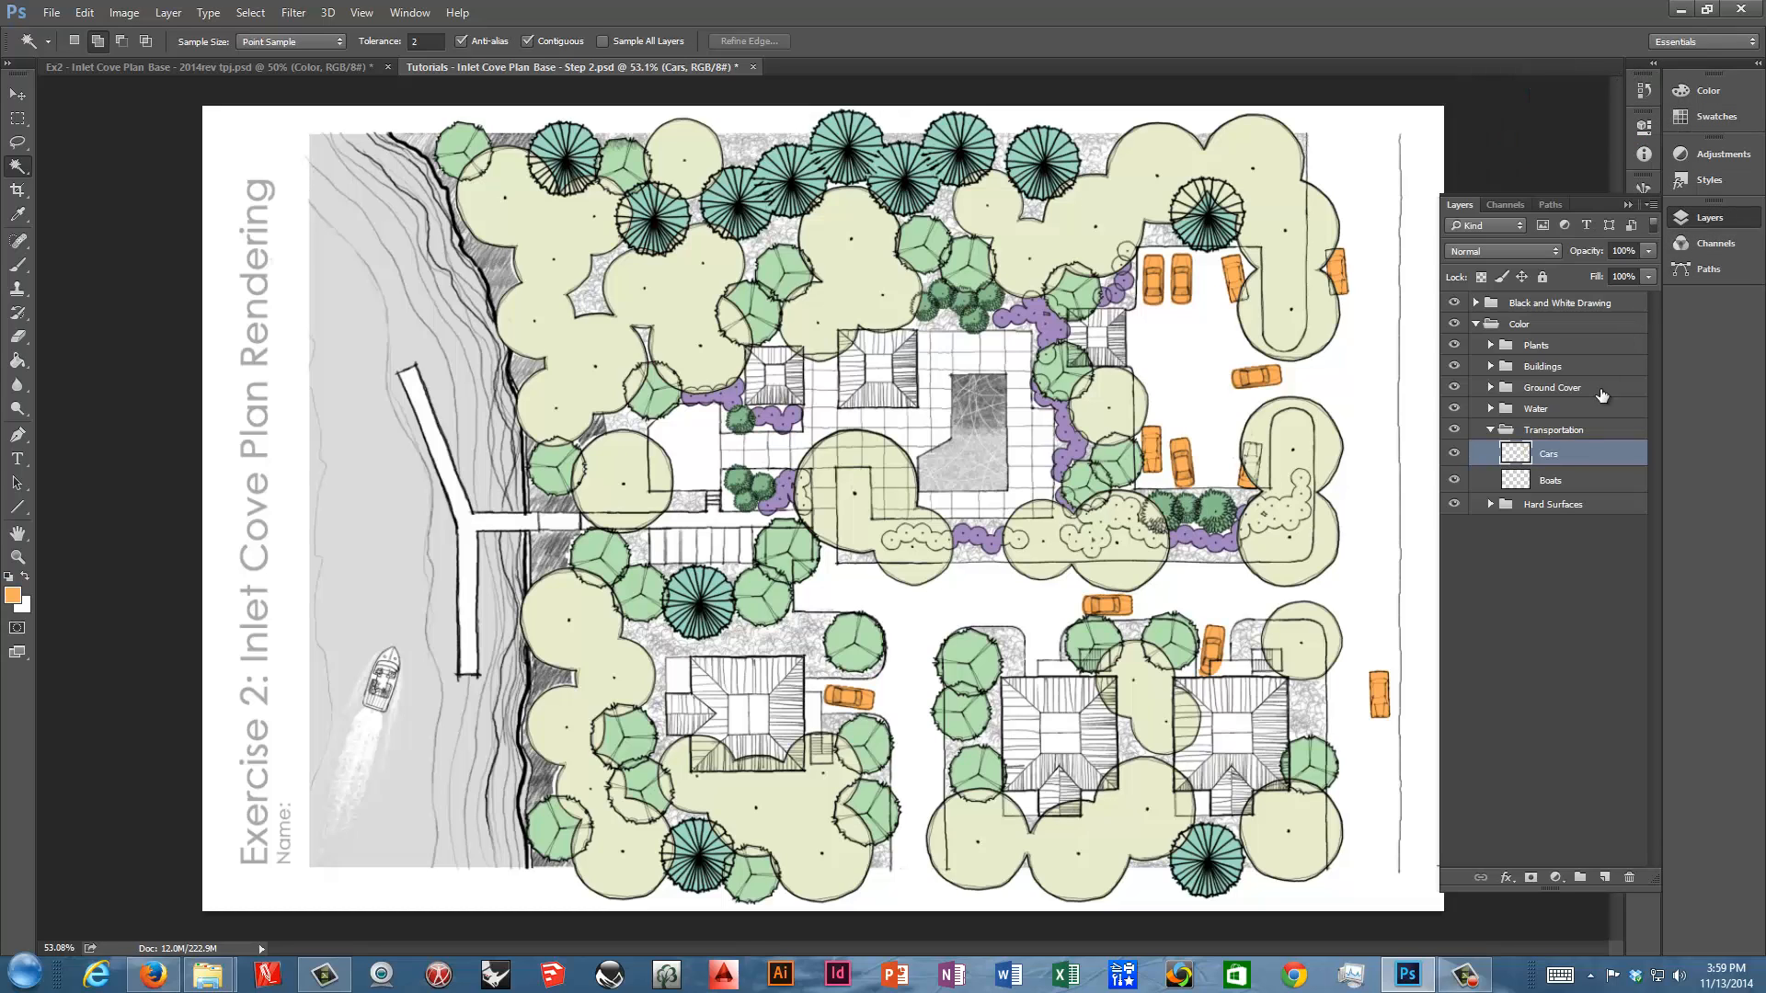
# Lock the transparent pixels of the Cars layer and set the Brush tool to a Hard Round tip
pyautogui.click(1479, 277)
pyautogui.click(22, 266)
pyautogui.rightClick(902, 210)
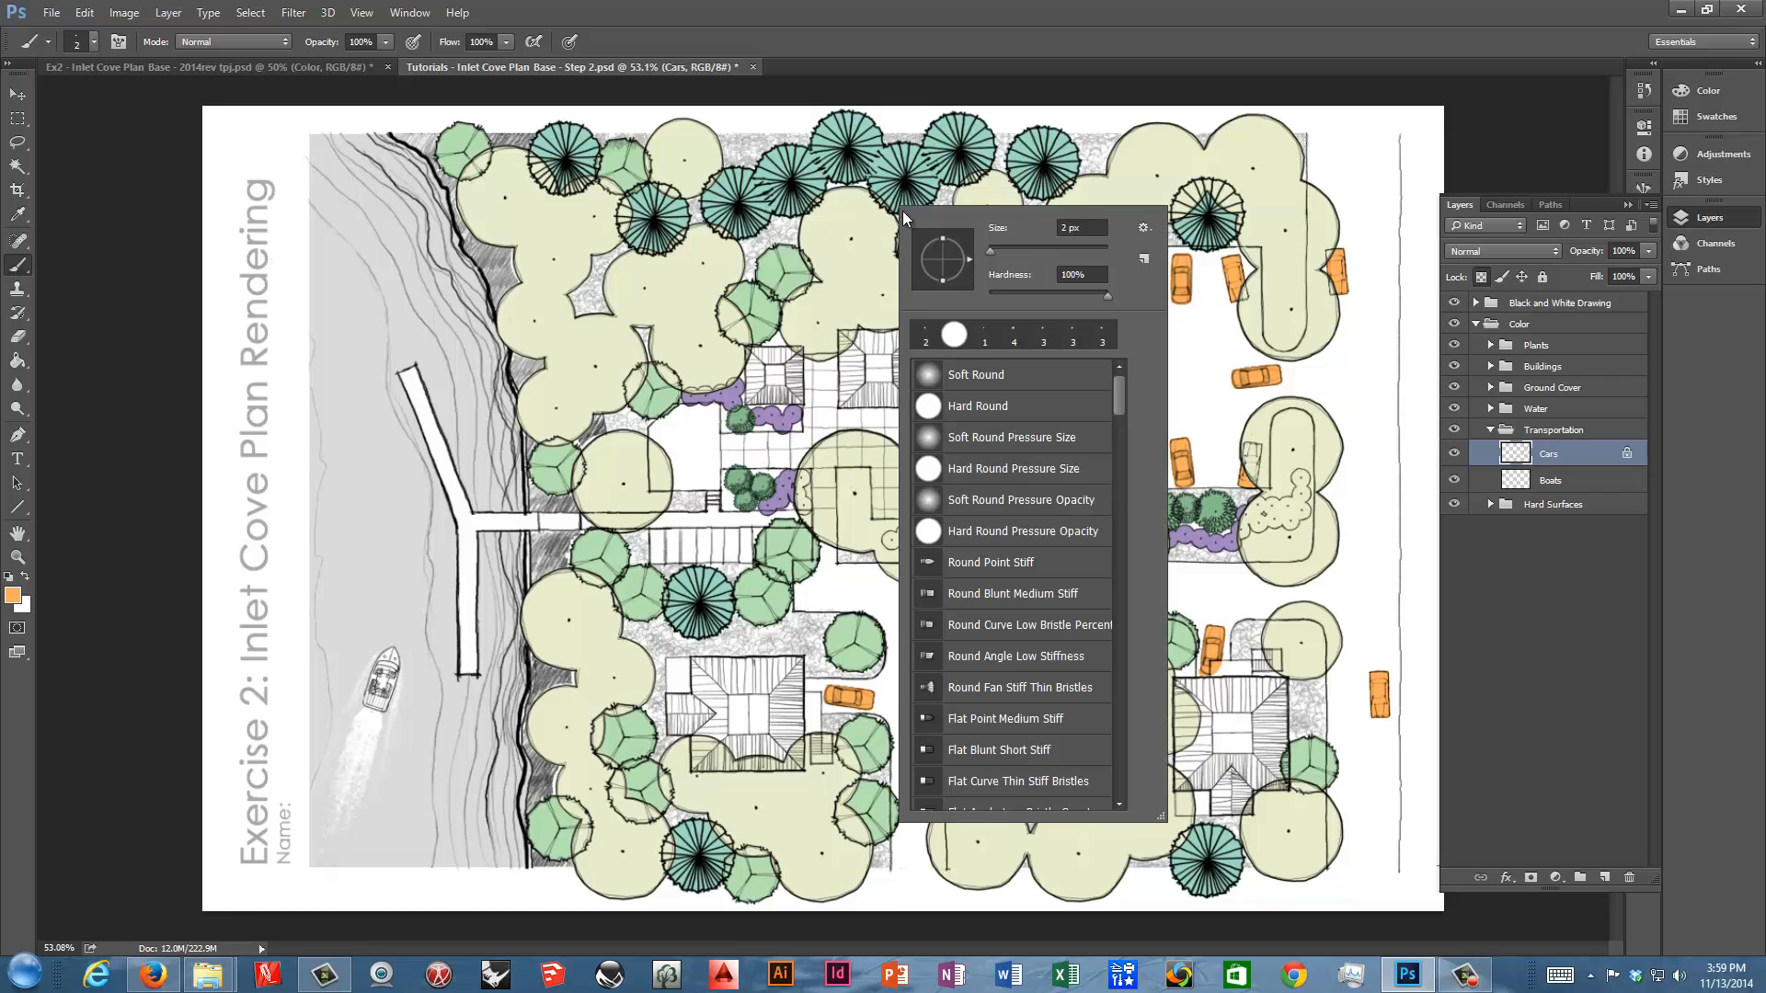
pyautogui.doubleClick(985, 408)
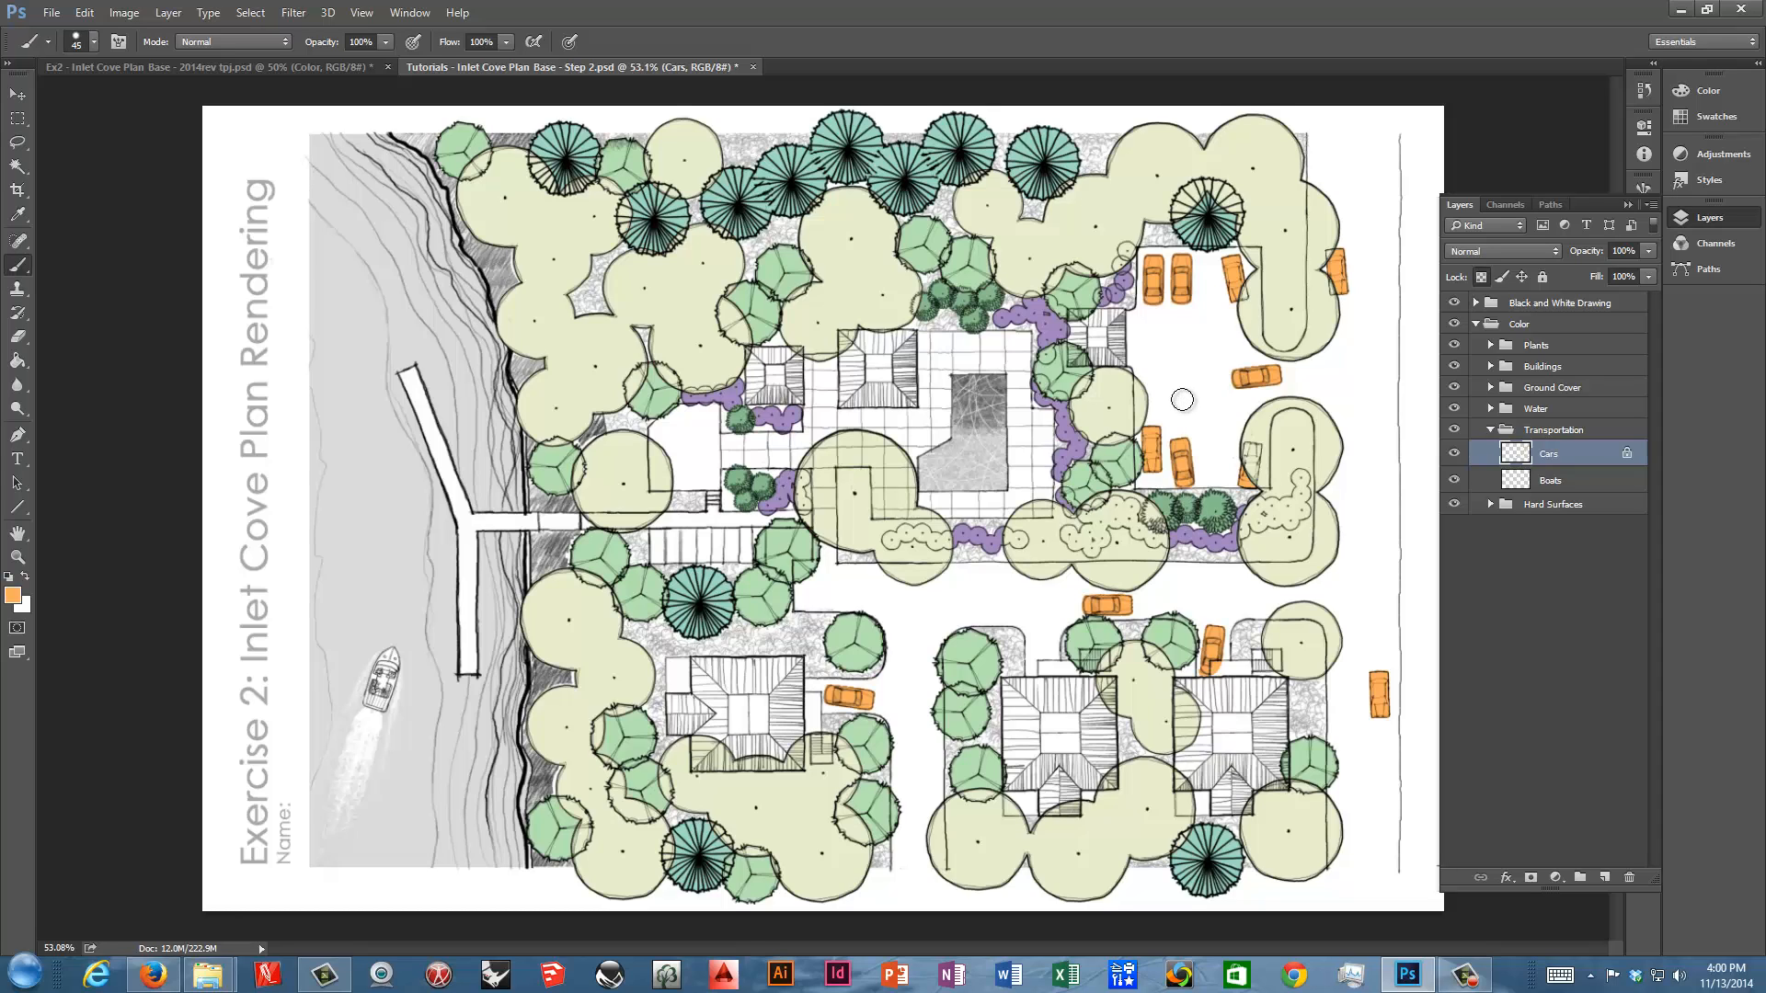
# Paint the car on the upper right road dark blue and the parking-lot car and lower-left driveway car light yellow
pyautogui.click(1688, 125)
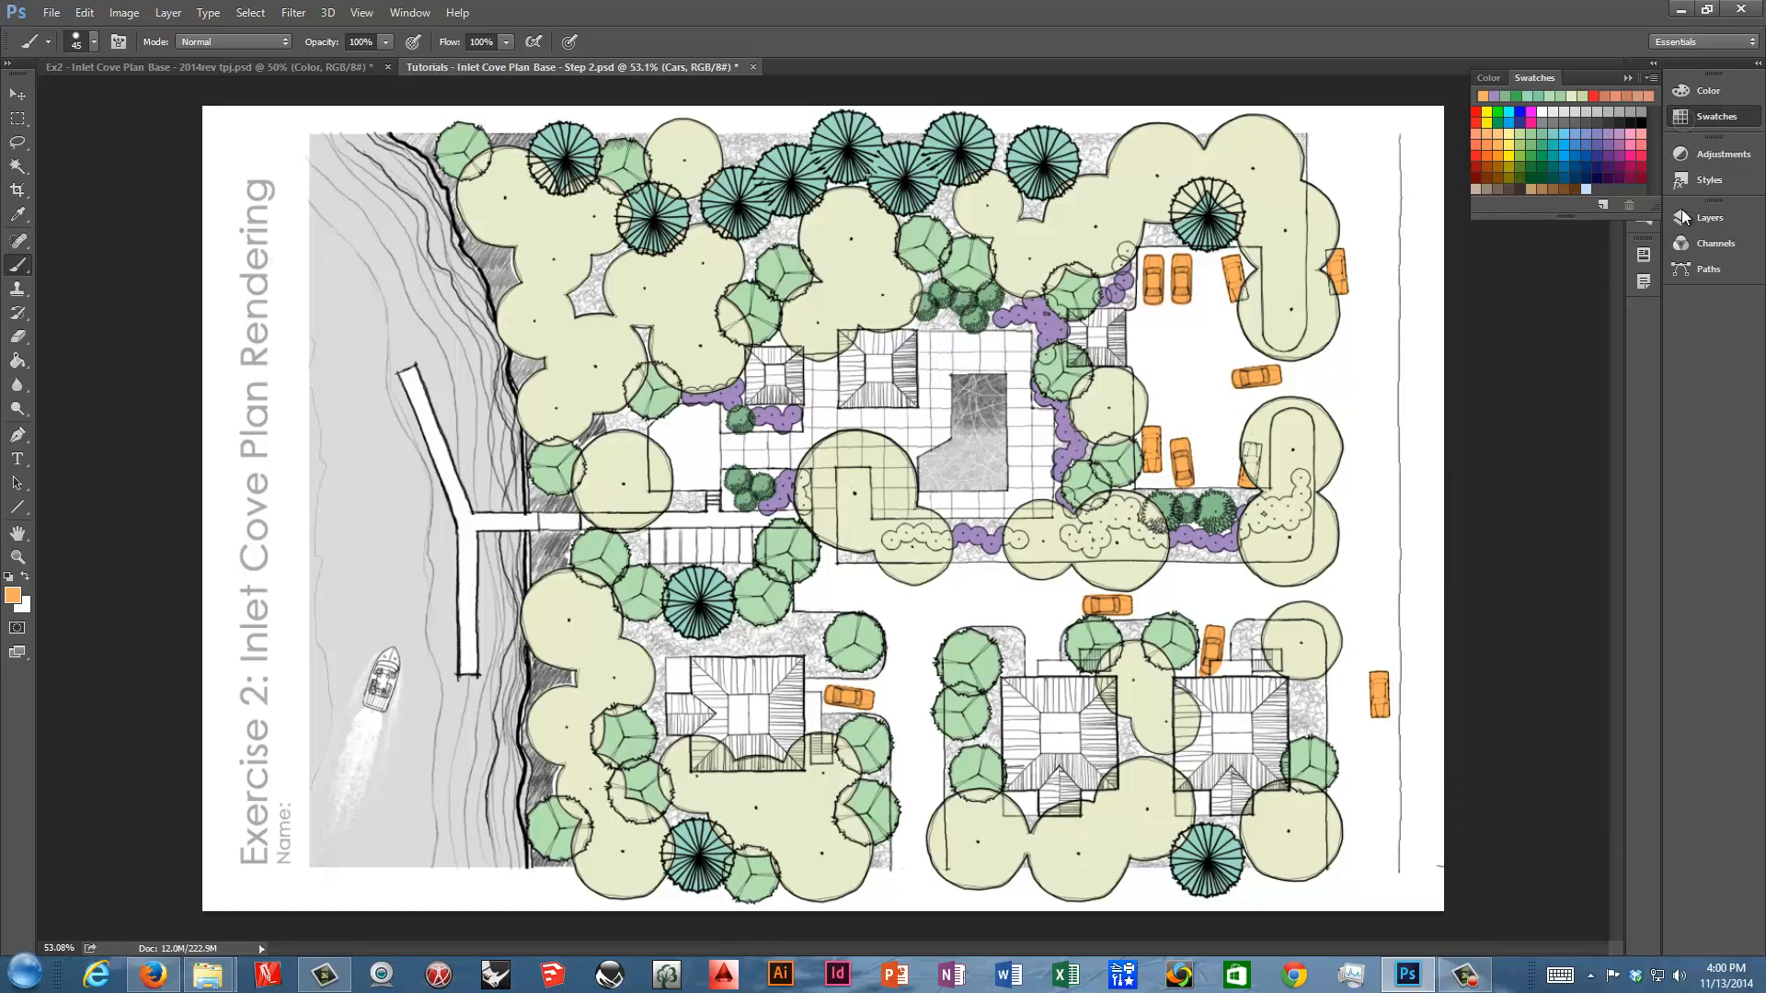
pyautogui.click(1598, 152)
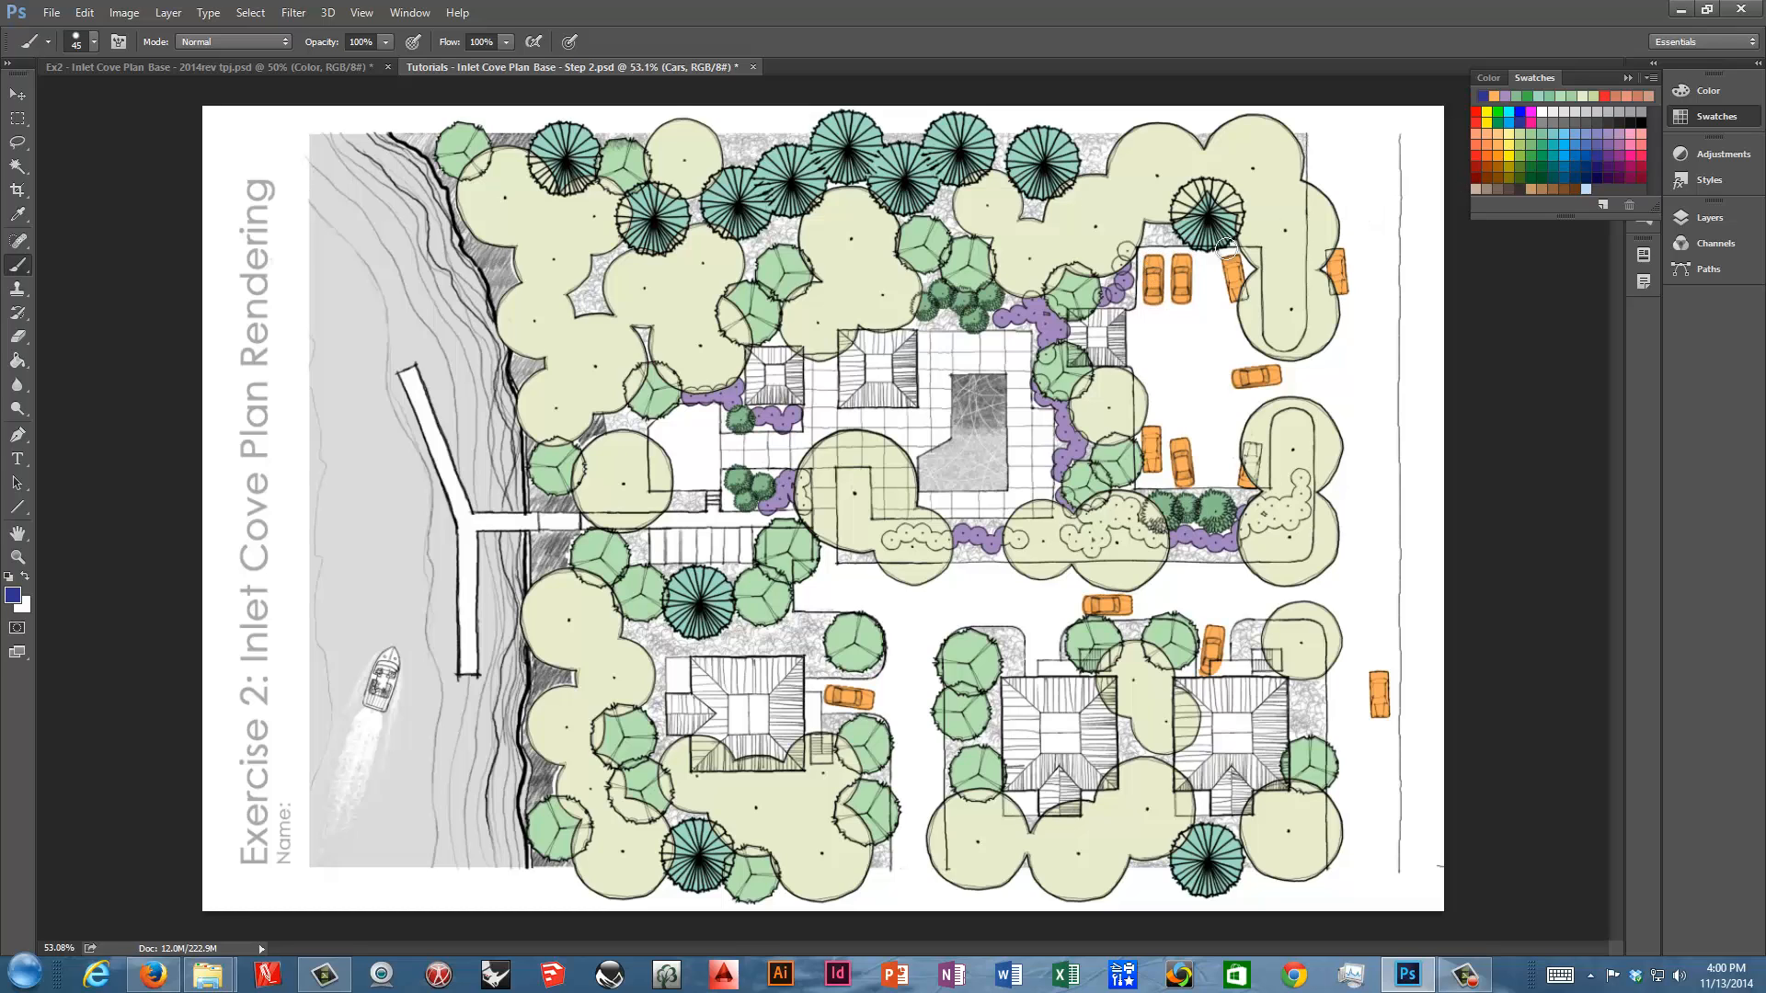
pyautogui.moveTo(1329, 291); pyautogui.dragTo(1340, 283)
pyautogui.click(1519, 131)
pyautogui.moveTo(1184, 430)
pyautogui.mouseDown()
pyautogui.moveTo(1182, 487)
pyautogui.moveTo(1196, 448)
pyautogui.mouseUp()
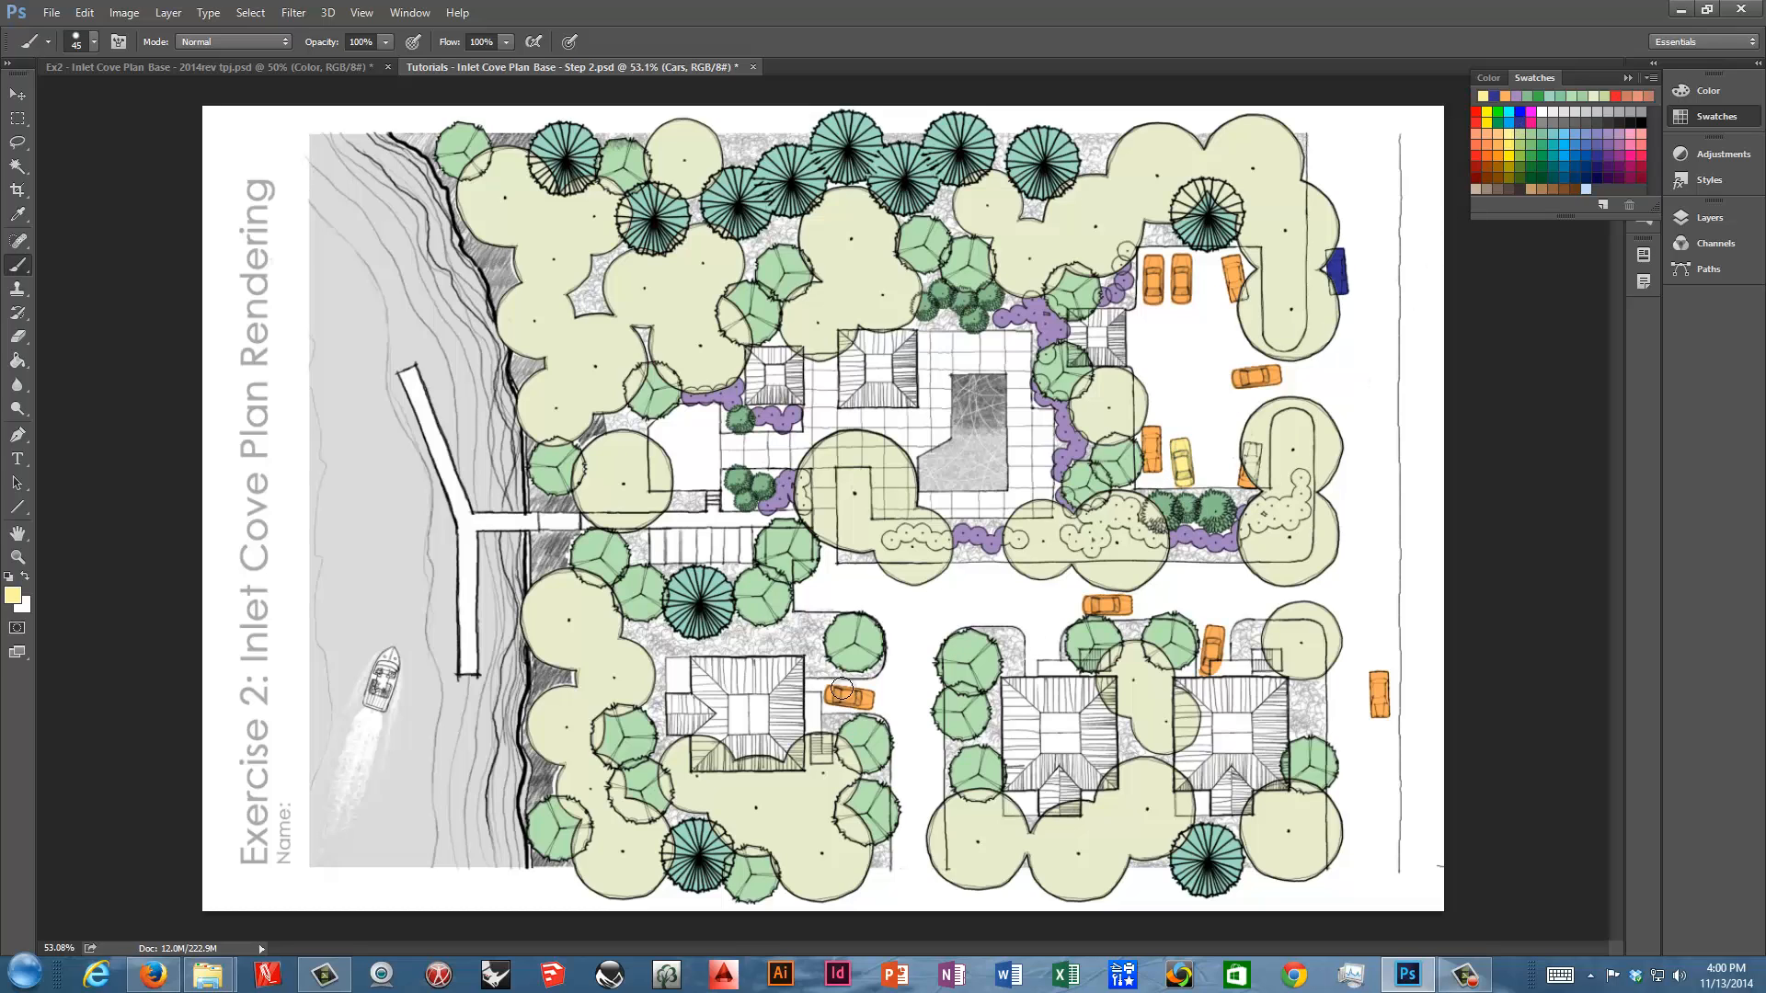
pyautogui.moveTo(840, 688); pyautogui.dragTo(874, 697)
# Paint the car on the central road gray and the lower-left car in the parking lot red
pyautogui.click(1589, 110)
pyautogui.moveTo(1112, 615)
pyautogui.mouseDown()
pyautogui.moveTo(1087, 610)
pyautogui.moveTo(1099, 626)
pyautogui.moveTo(1140, 610)
pyautogui.mouseUp()
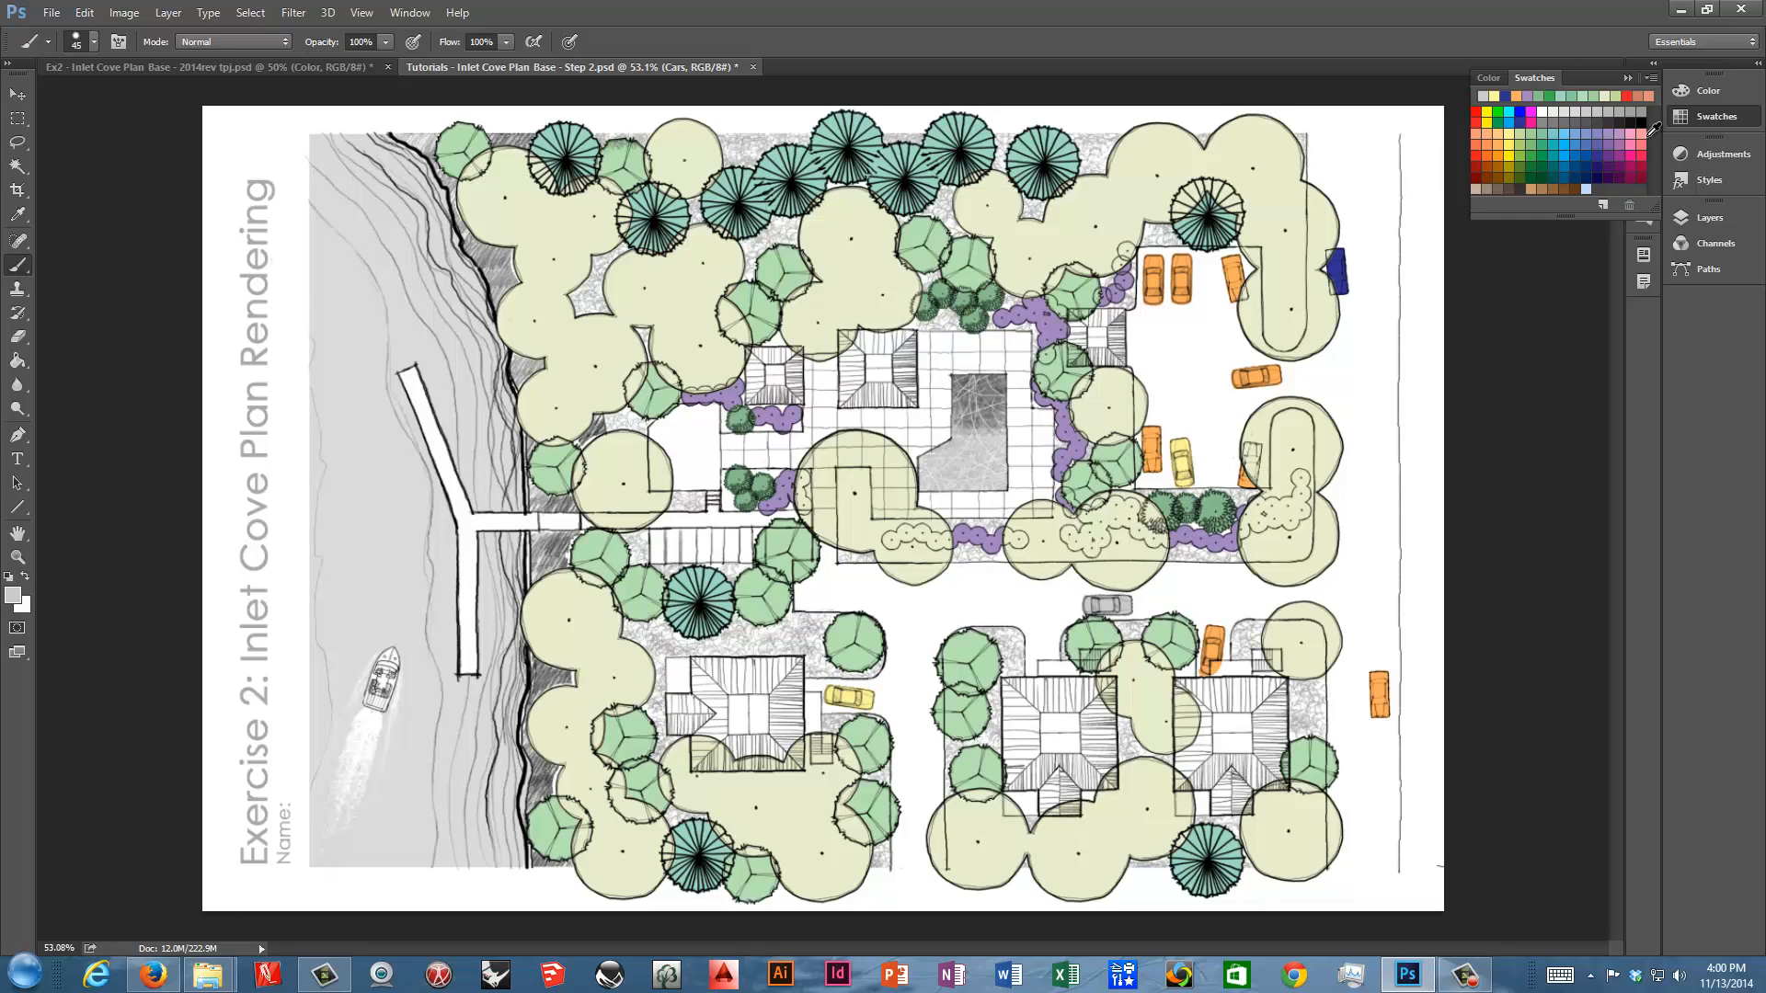
pyautogui.click(1483, 156)
pyautogui.moveTo(1149, 459)
pyautogui.mouseDown()
pyautogui.moveTo(1217, 374)
pyautogui.moveTo(1157, 428)
pyautogui.moveTo(1149, 484)
pyautogui.moveTo(1158, 428)
pyautogui.moveTo(1168, 485)
pyautogui.mouseUp()
# Fill all cars on the Cars layer with a light gray swatch color, preserving transparency
pyautogui.click(1477, 144)
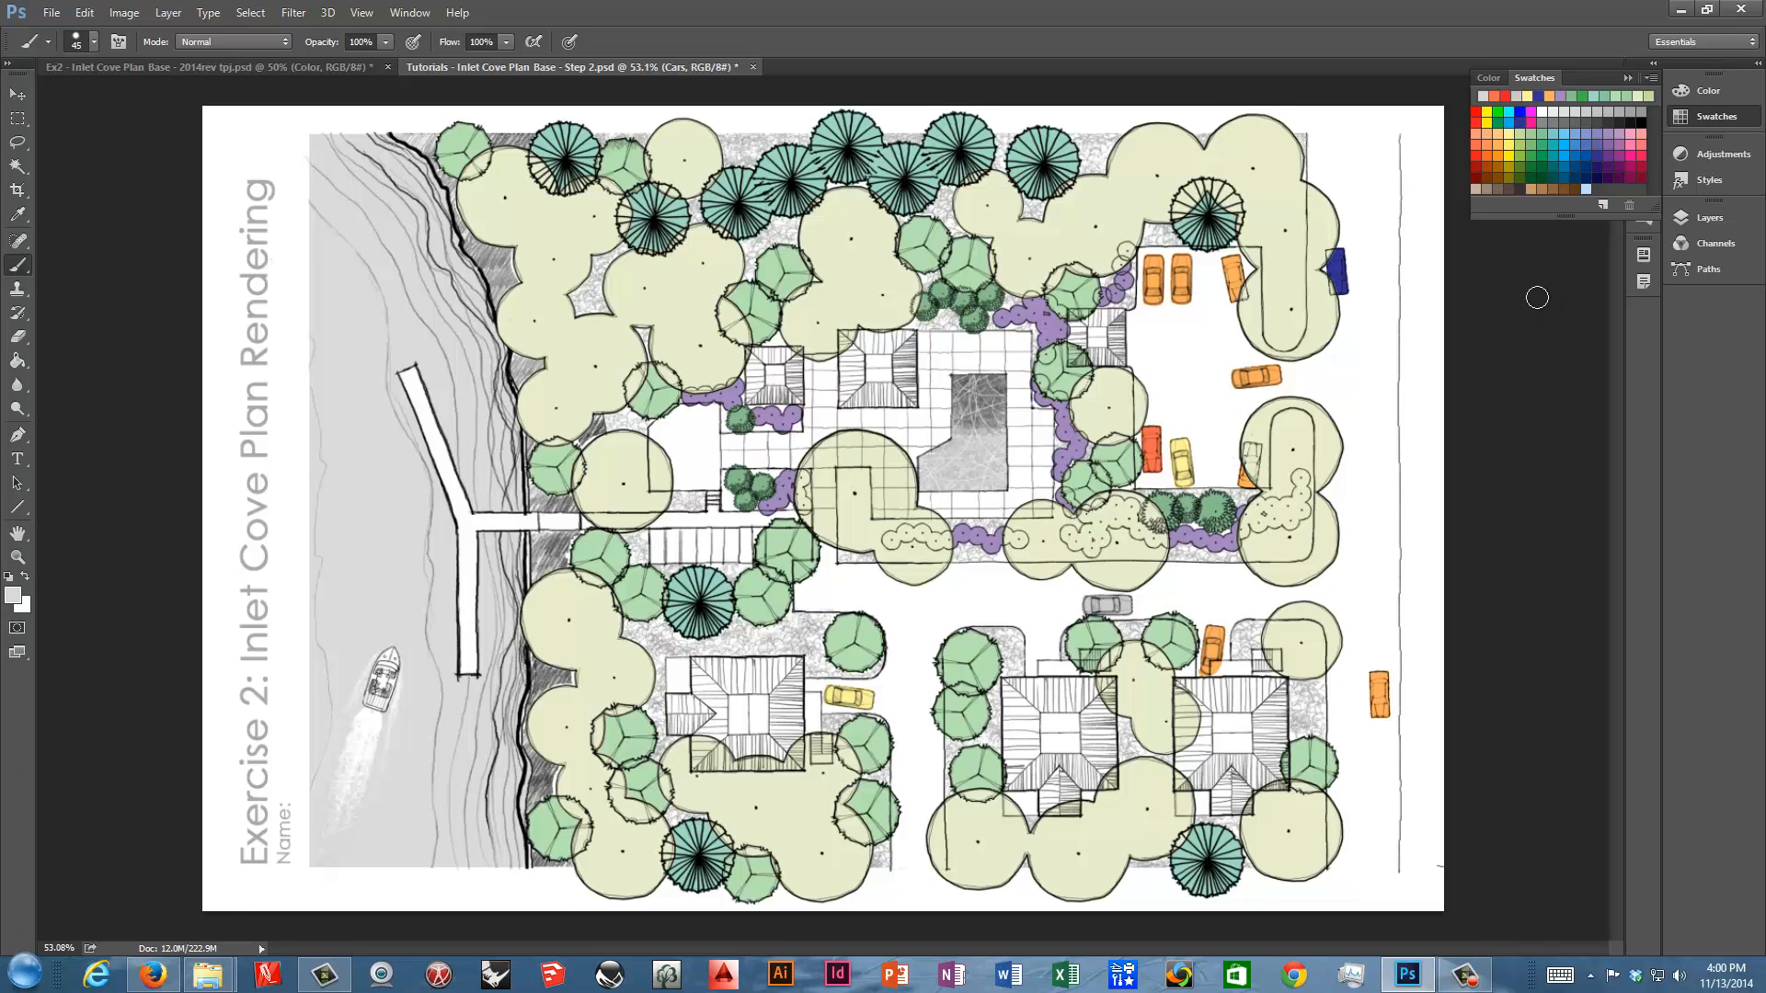
pyautogui.hotkey('alt', 'shift', 'BackSpace')
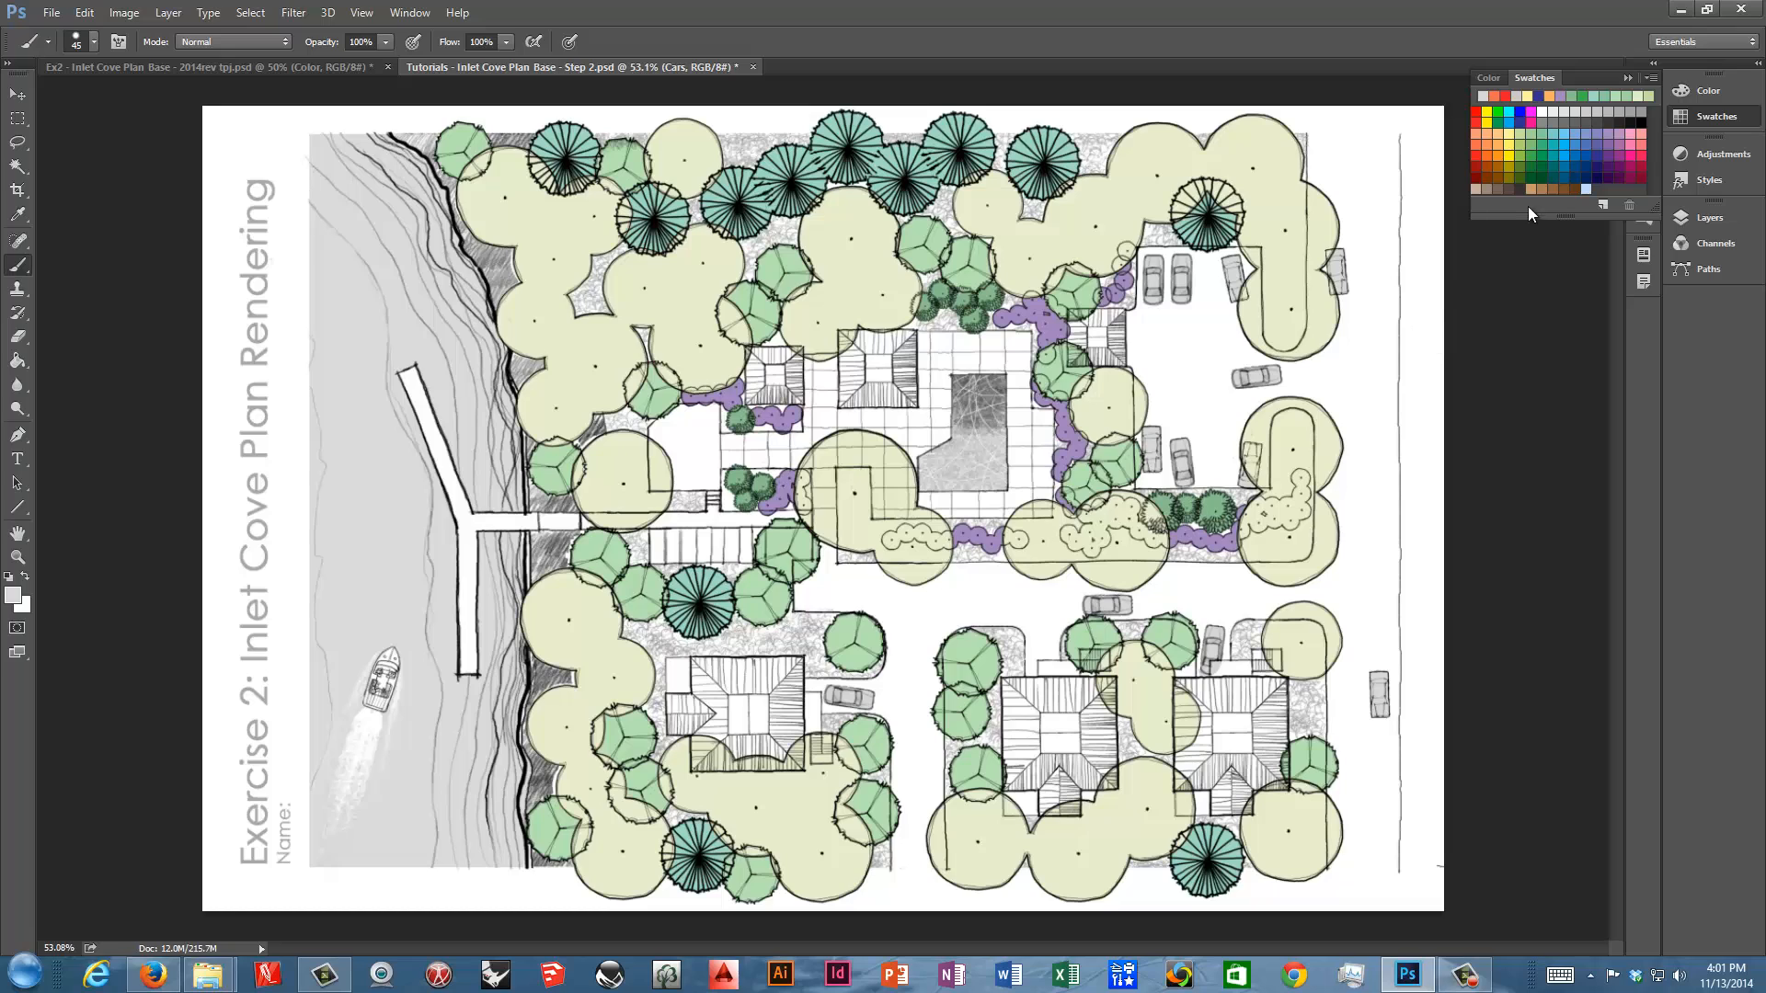
pyautogui.click(1626, 79)
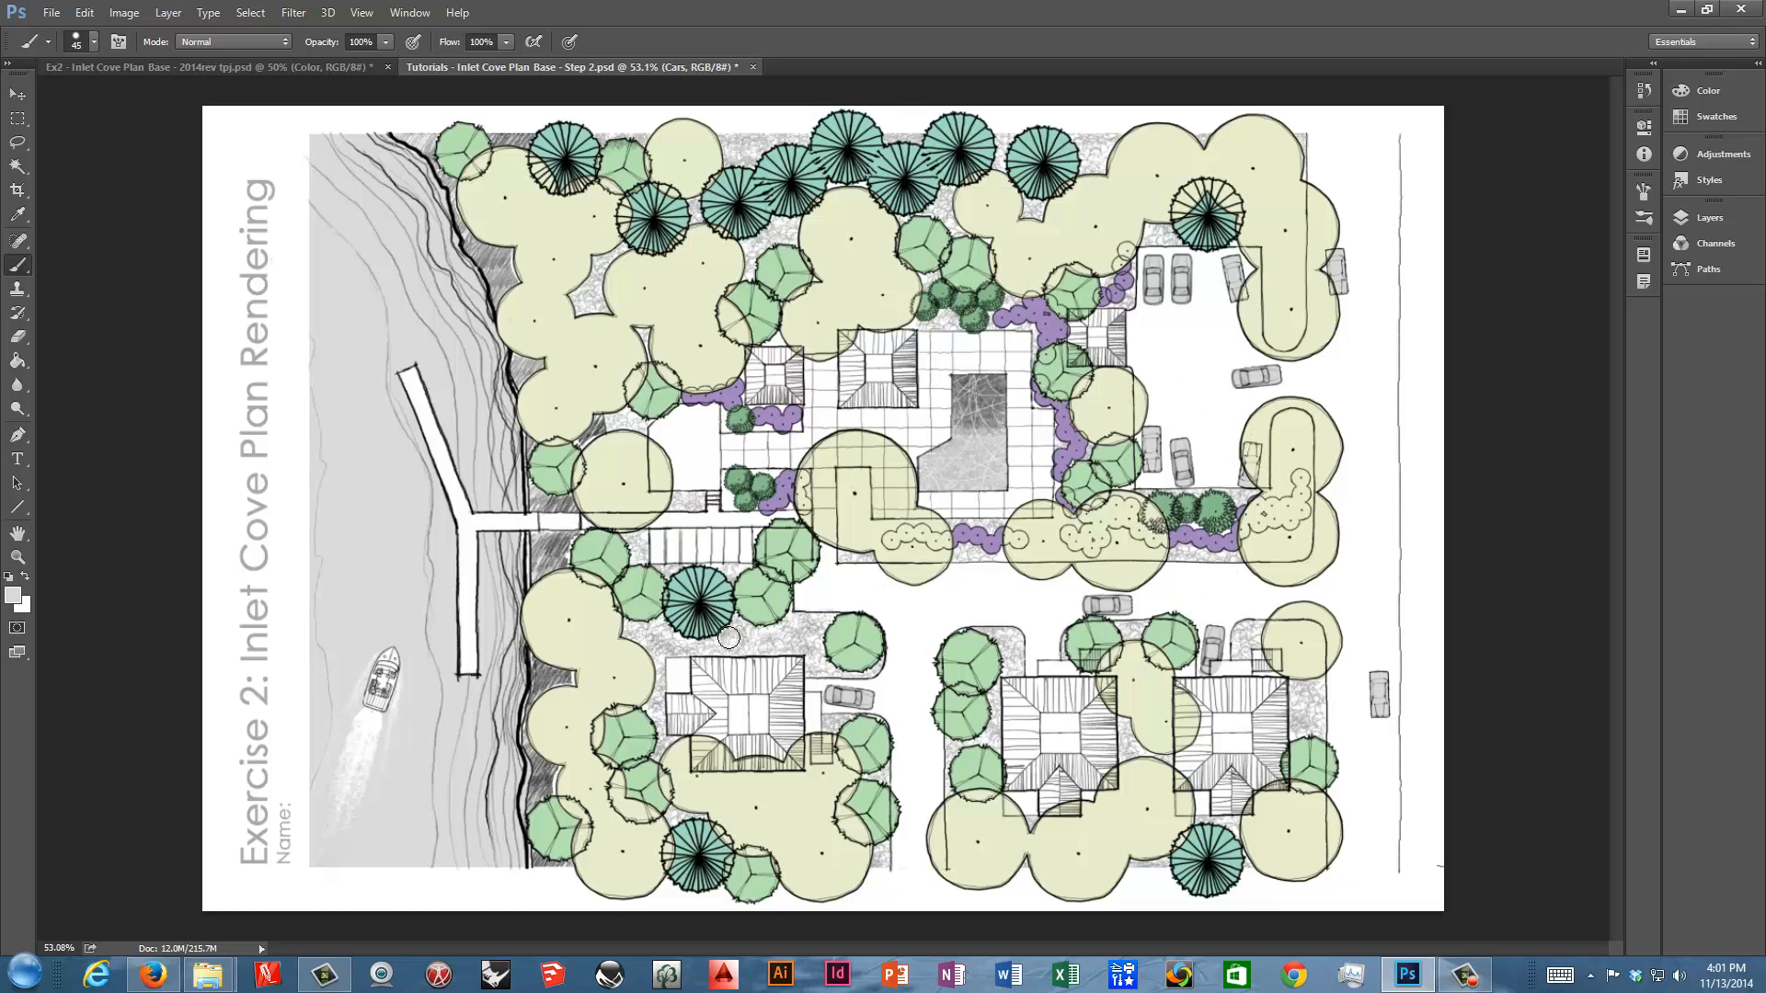
# Collapse and hide the Color group, and hide the Textures group inside Black and White Drawing
pyautogui.click(1709, 217)
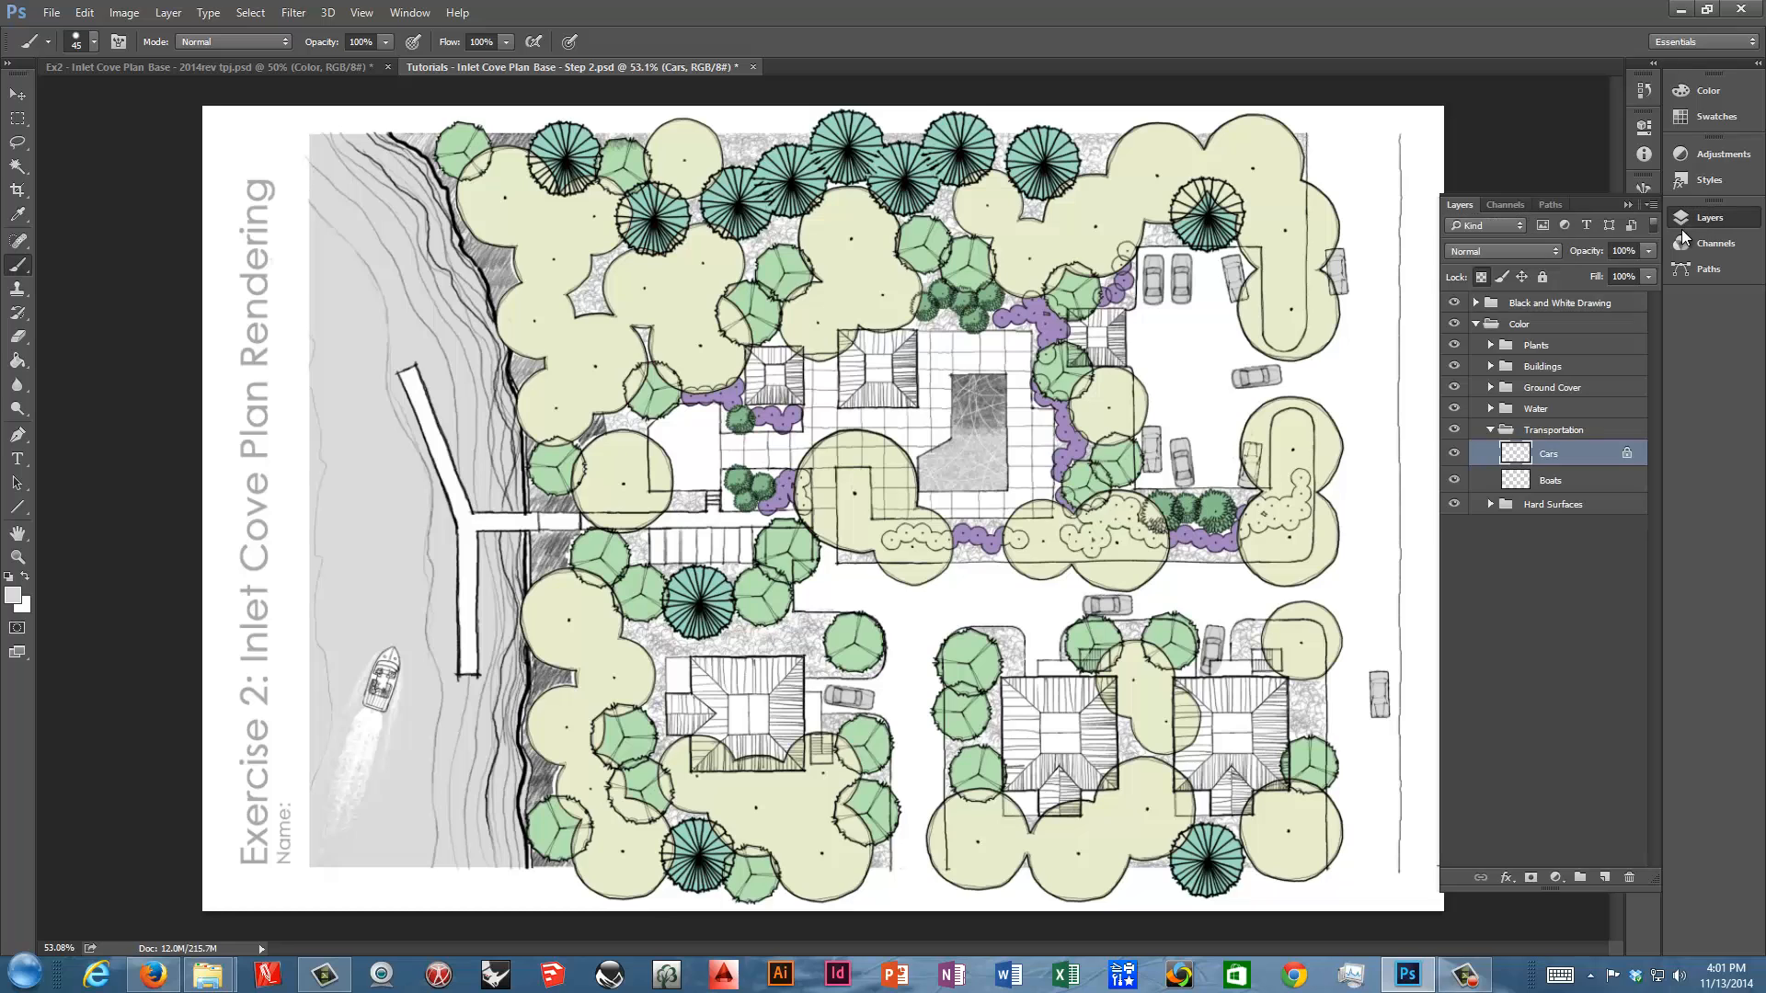
pyautogui.click(1472, 324)
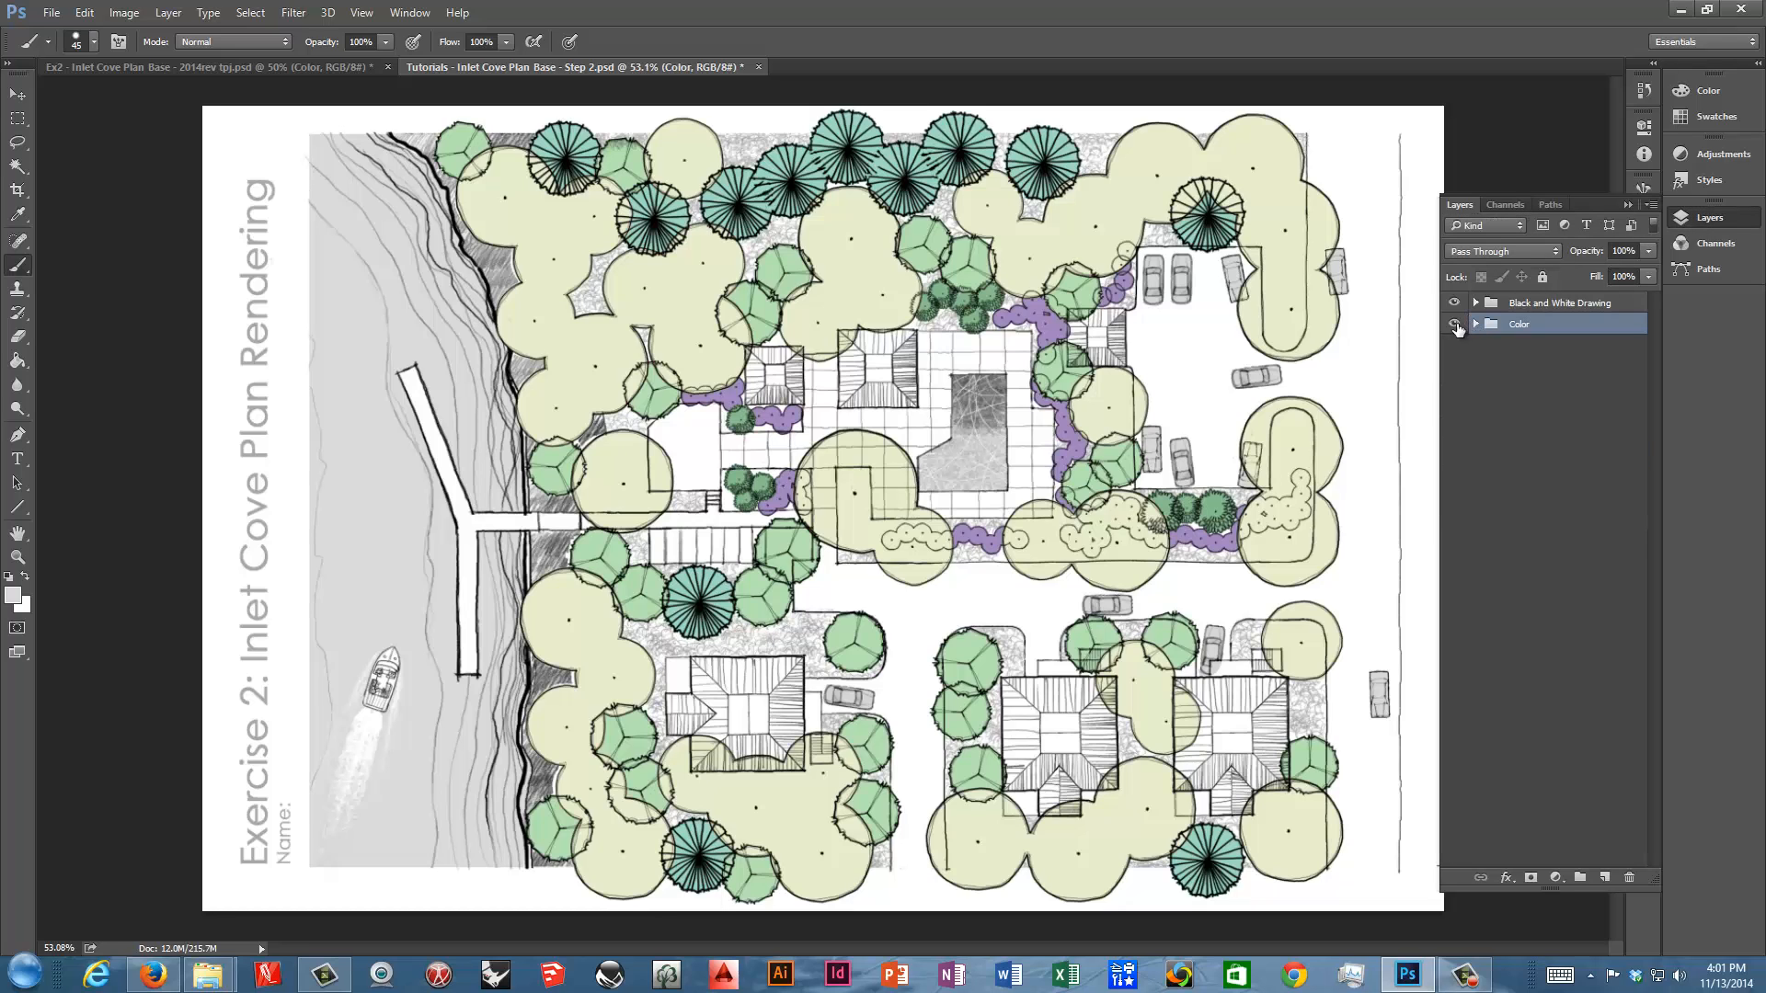
pyautogui.click(1454, 325)
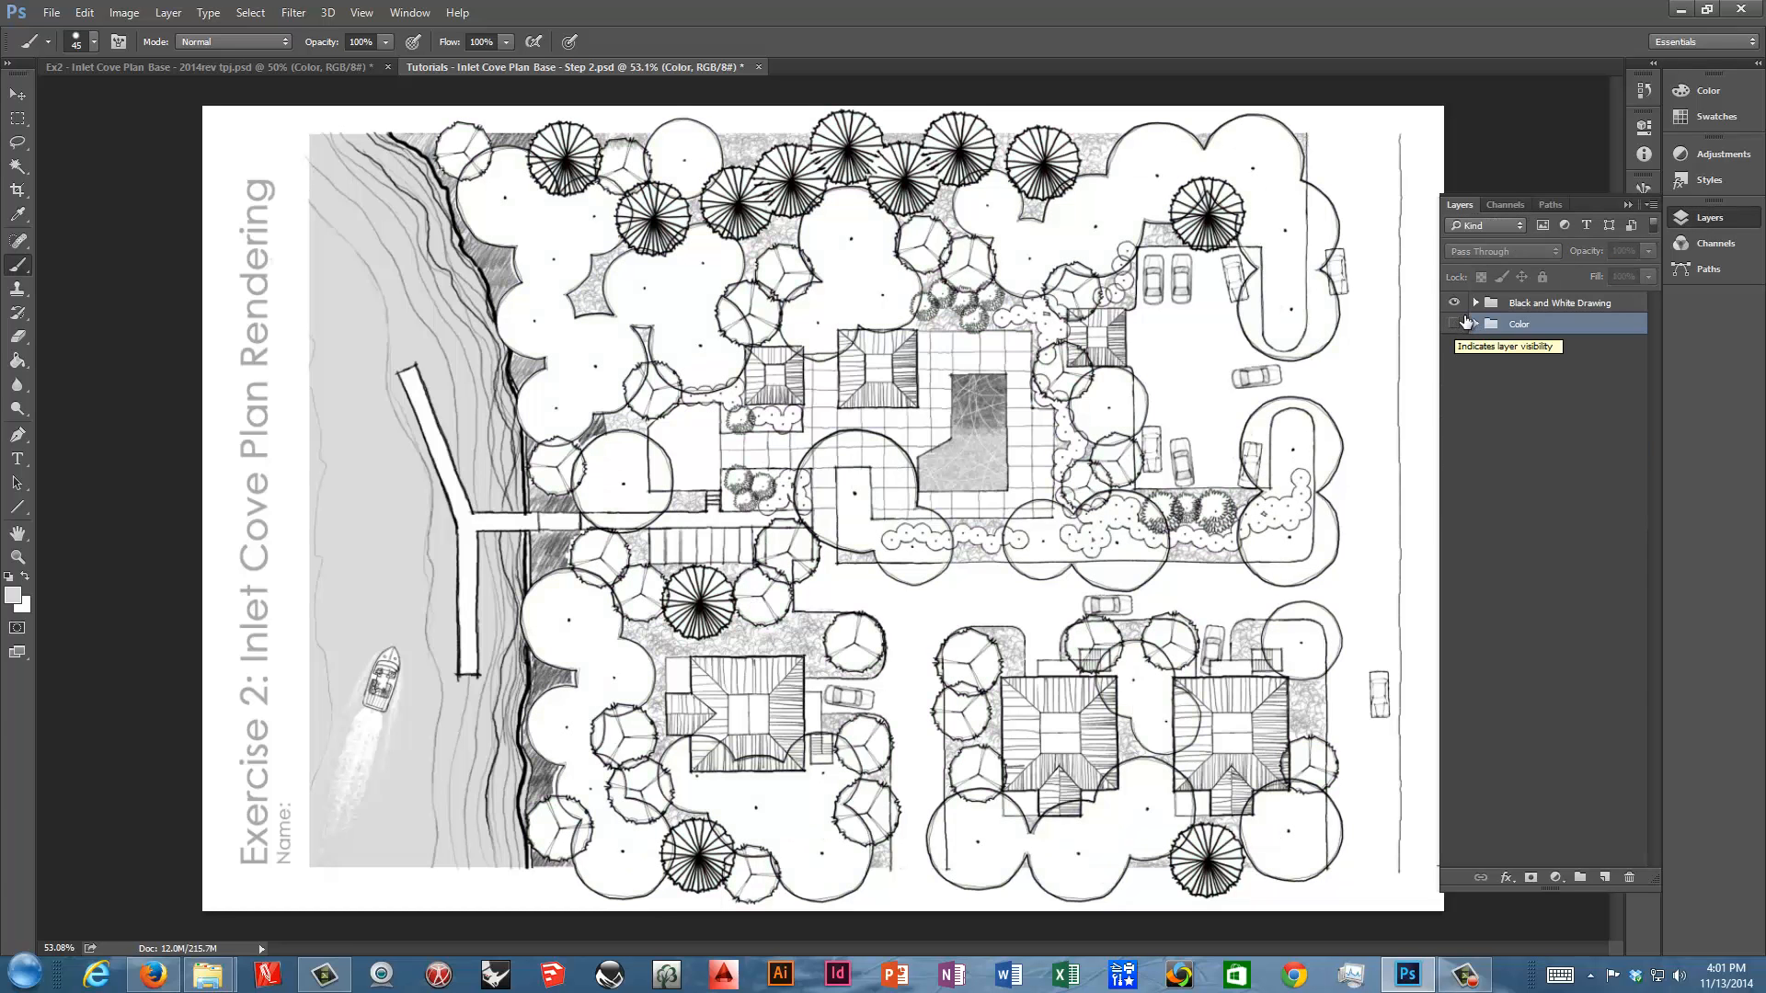
pyautogui.click(1479, 303)
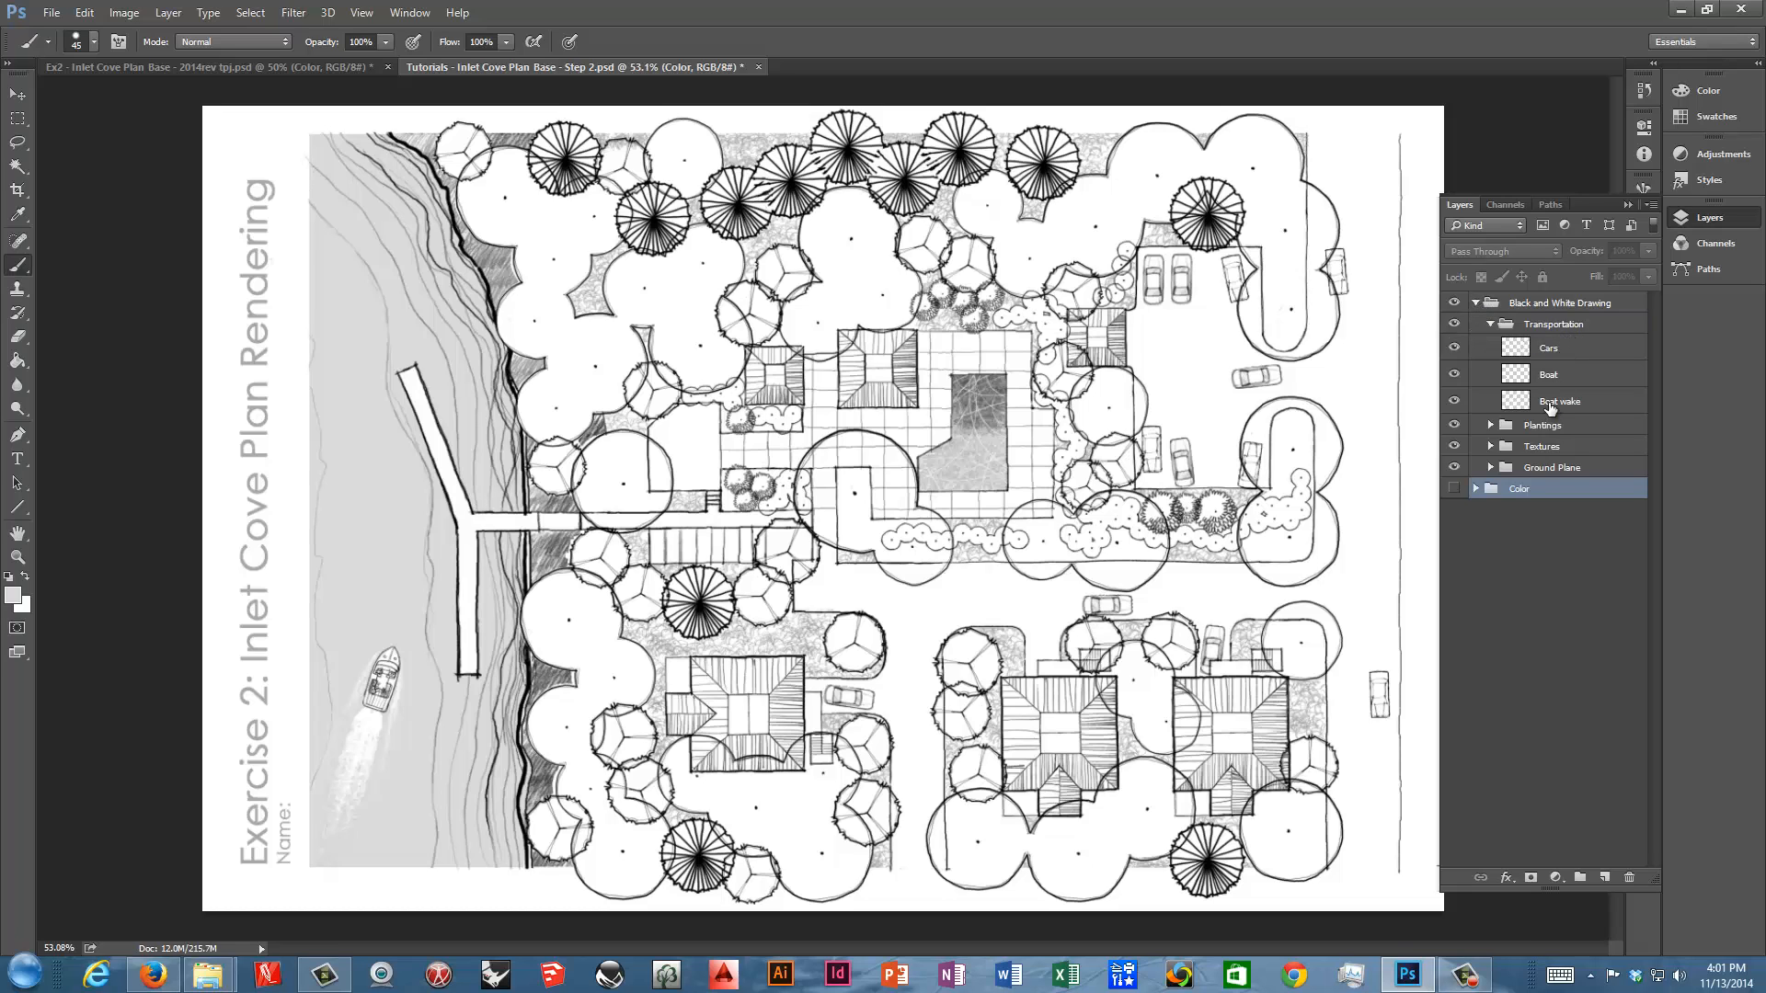
pyautogui.click(1489, 325)
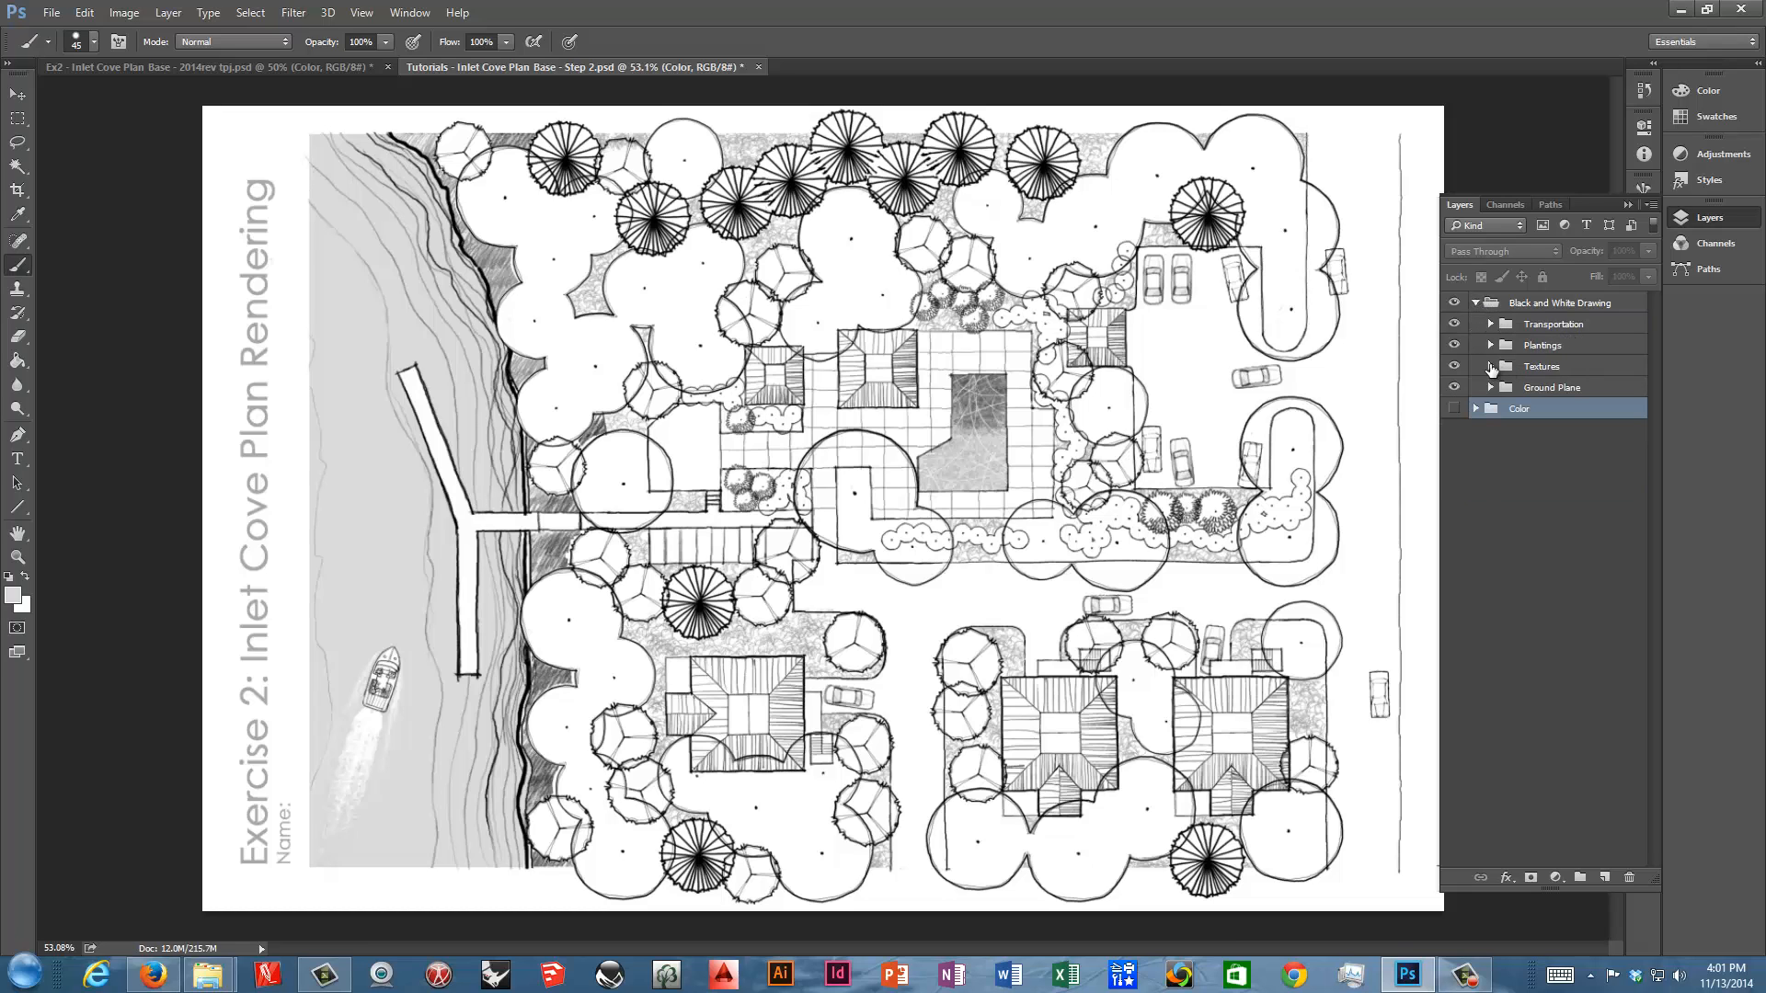
pyautogui.click(1454, 366)
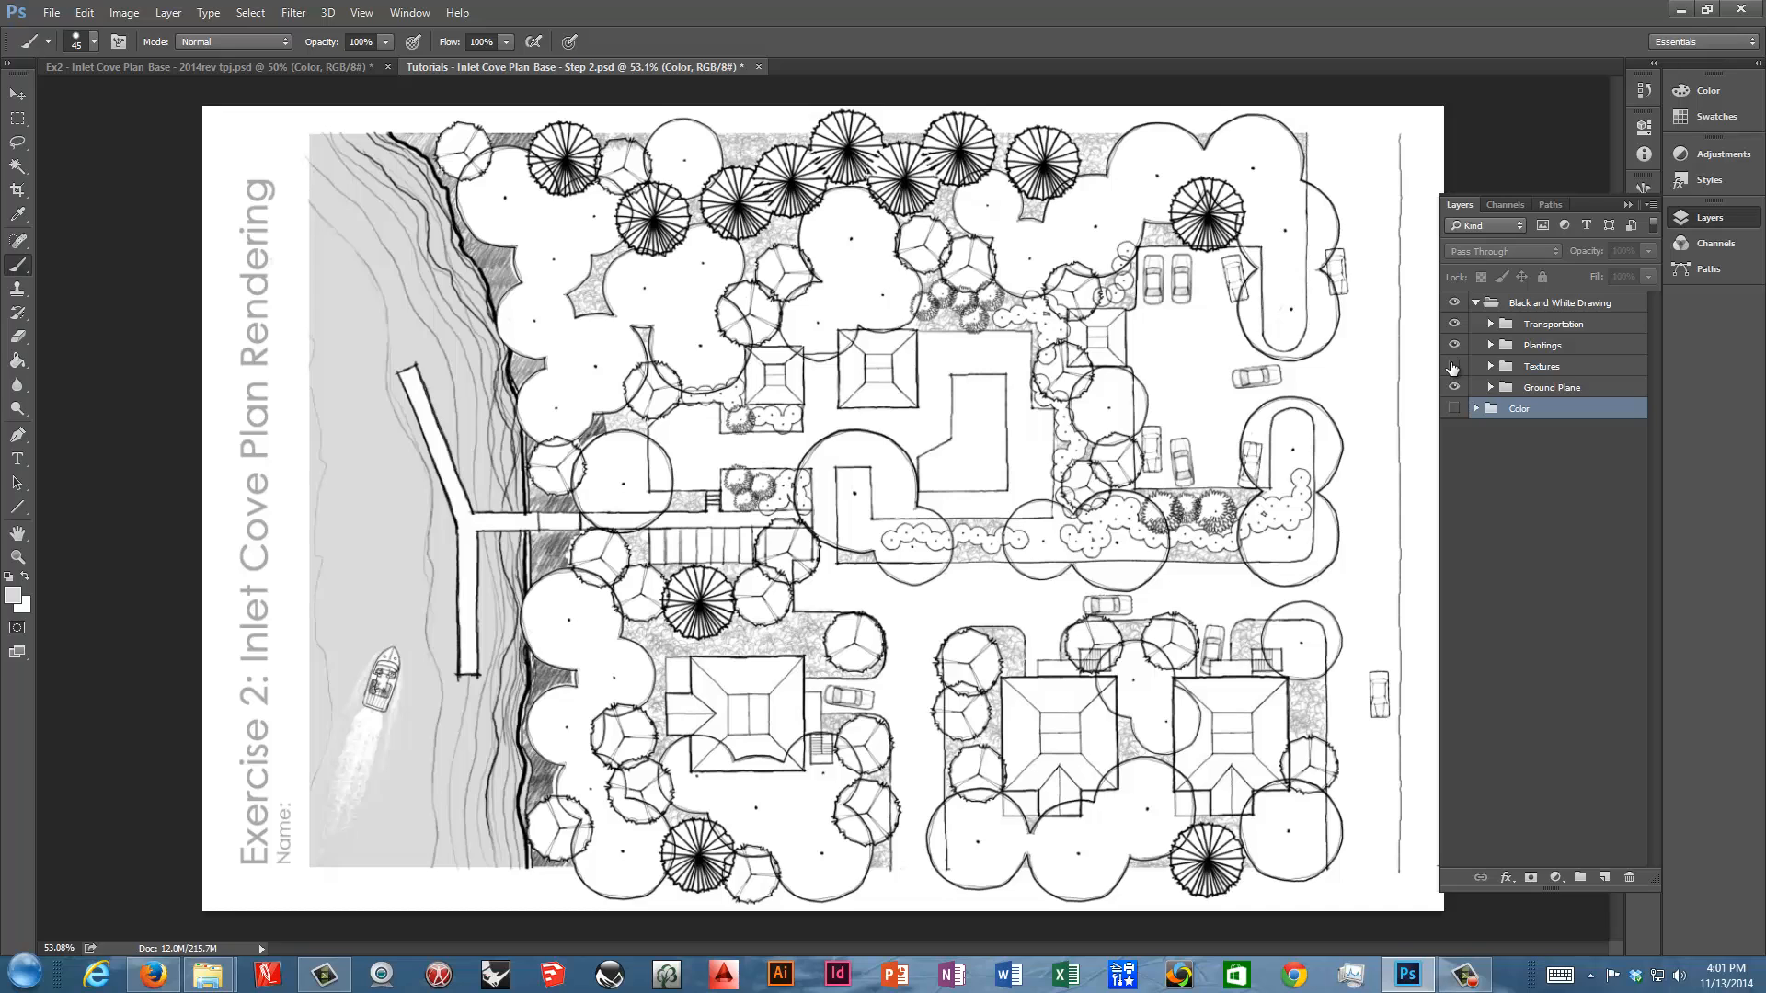
# Hide the Groundcover layer and the whole Plantings and Transportation groups of the Black and White Drawing
pyautogui.click(1490, 345)
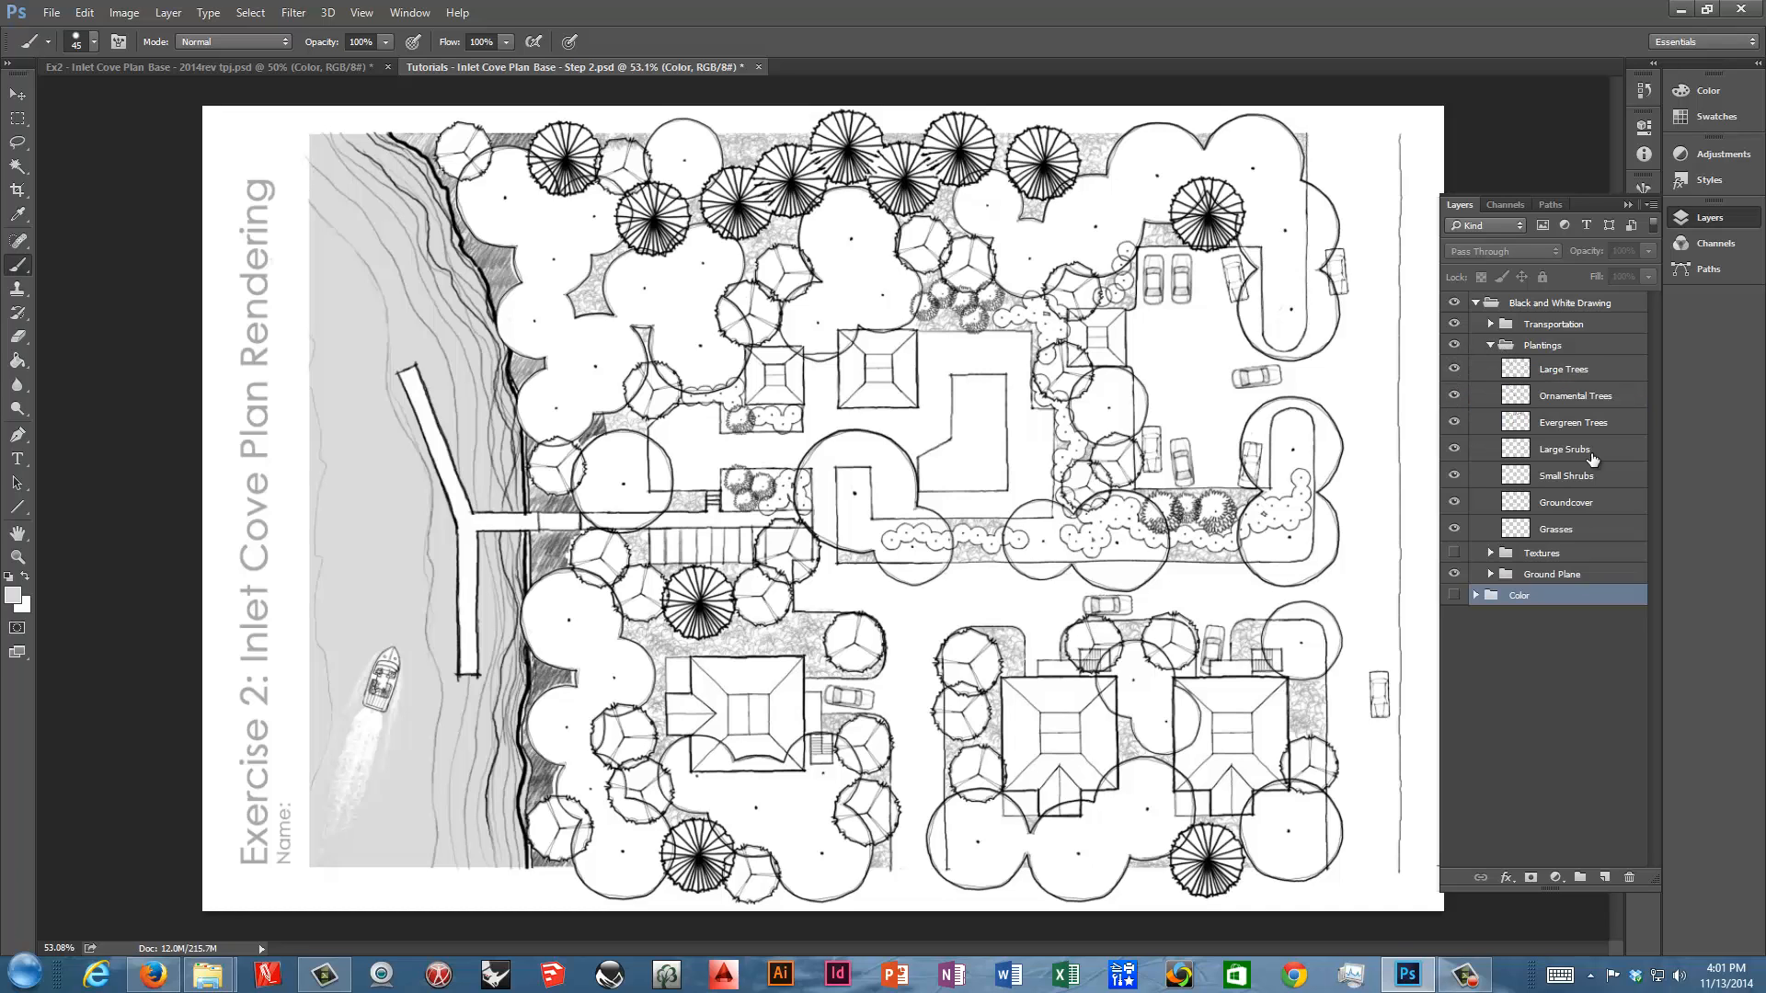
pyautogui.click(1454, 502)
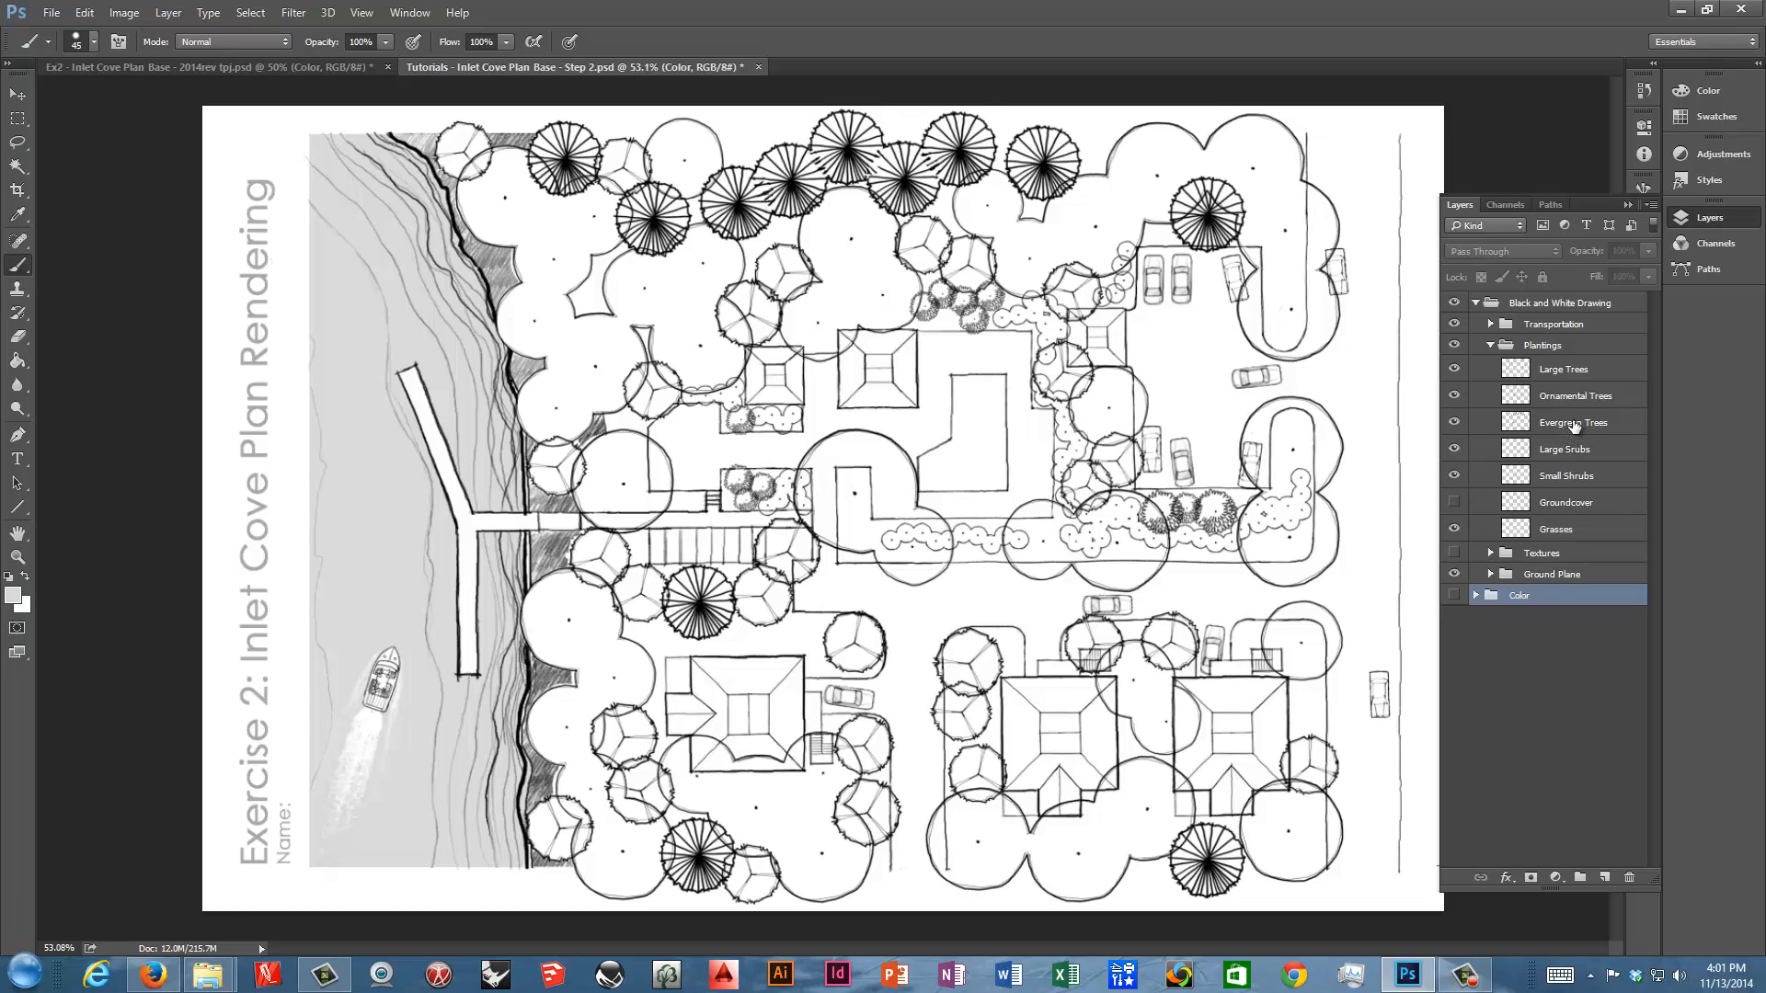
pyautogui.click(1453, 346)
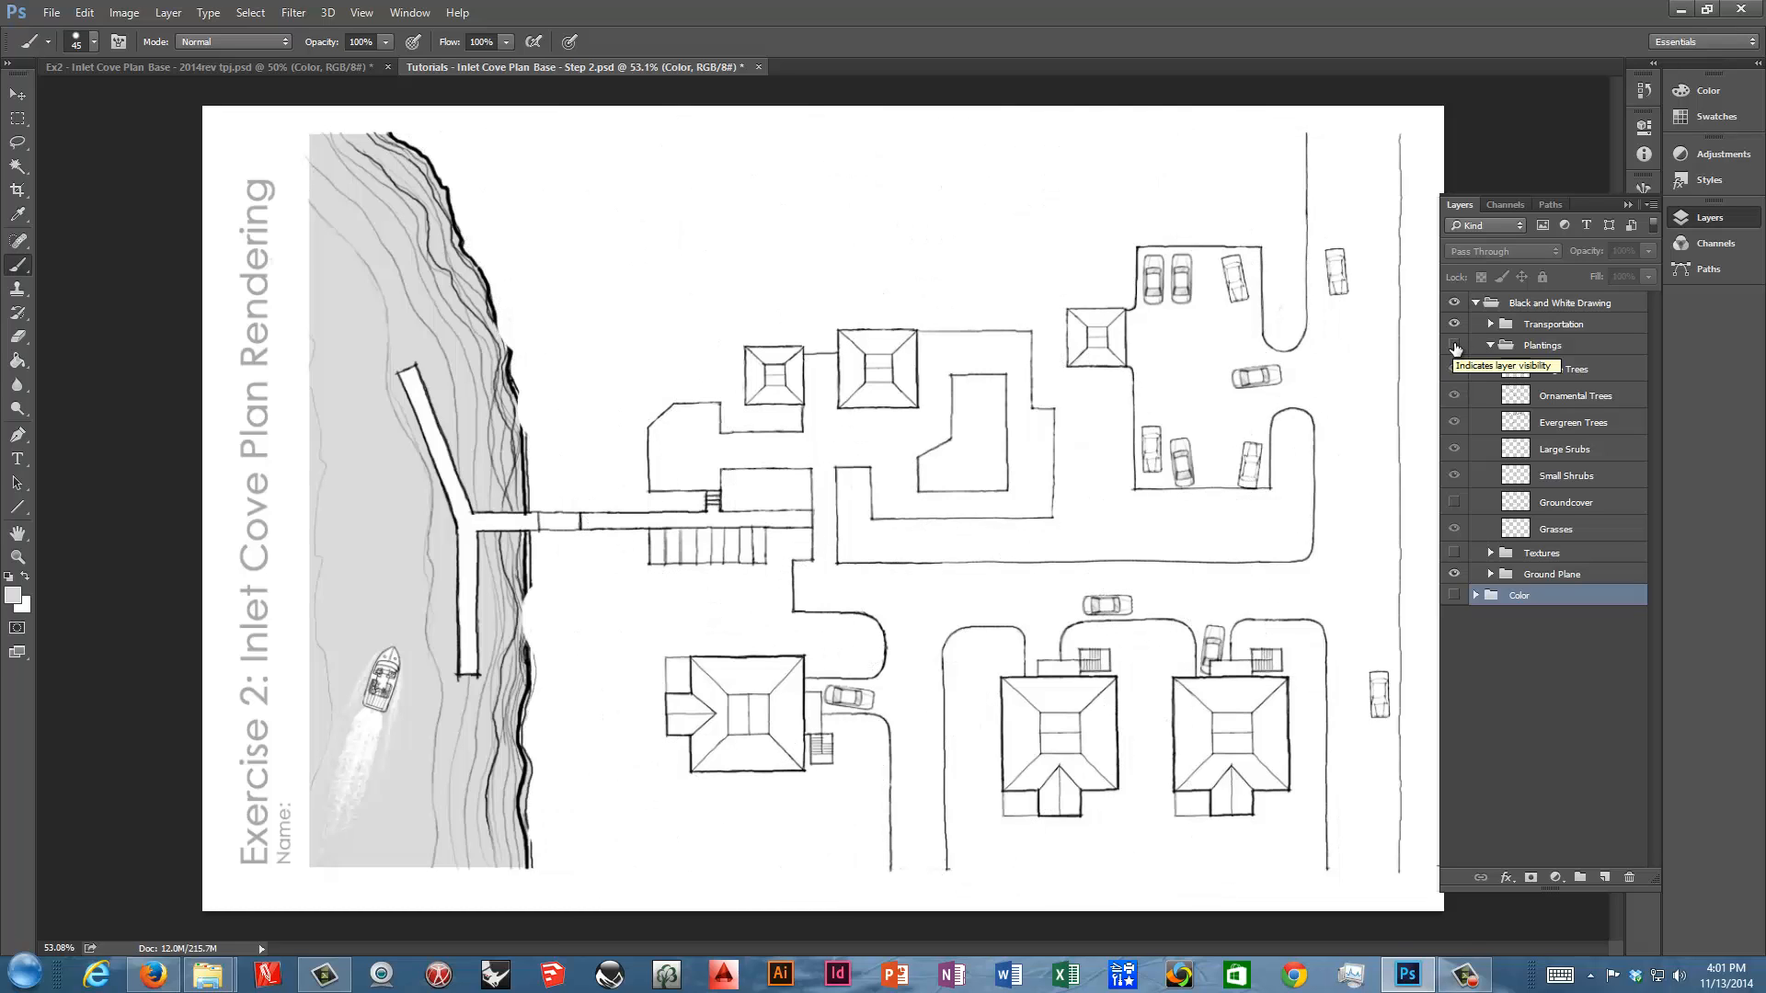
pyautogui.click(1453, 325)
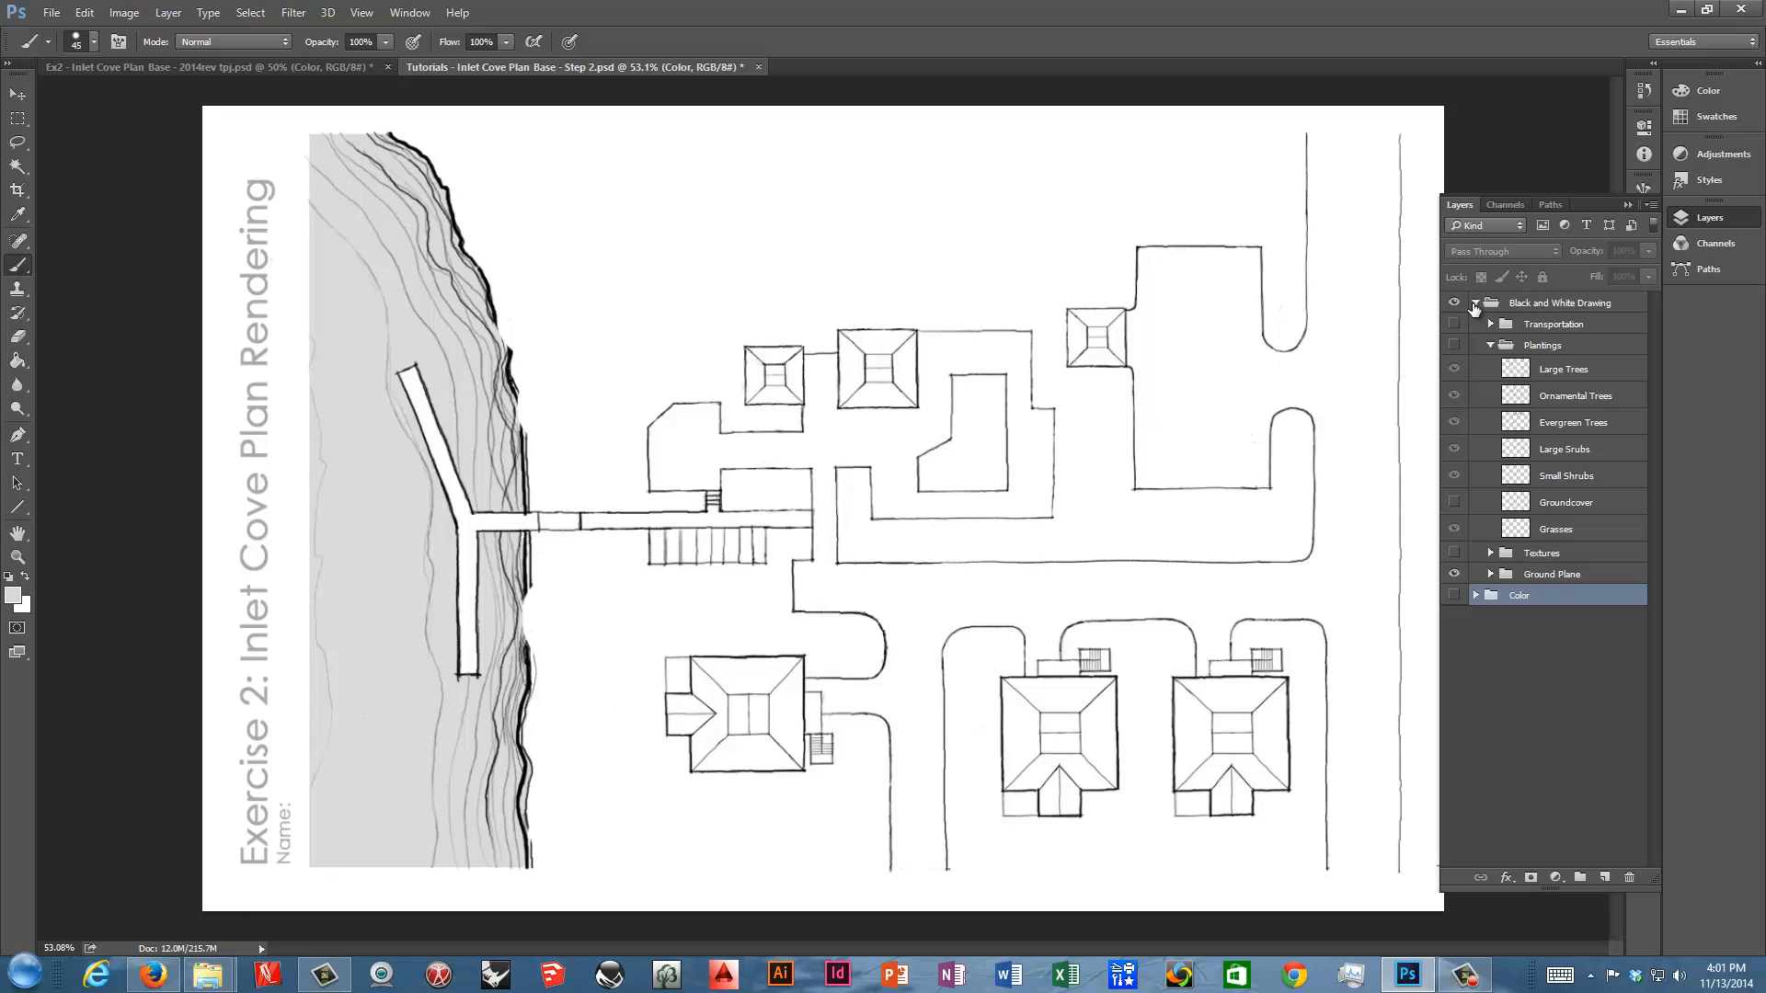
# Collapse the Plantings group, expand Ground Plane, and activate its Border layer
pyautogui.click(1475, 304)
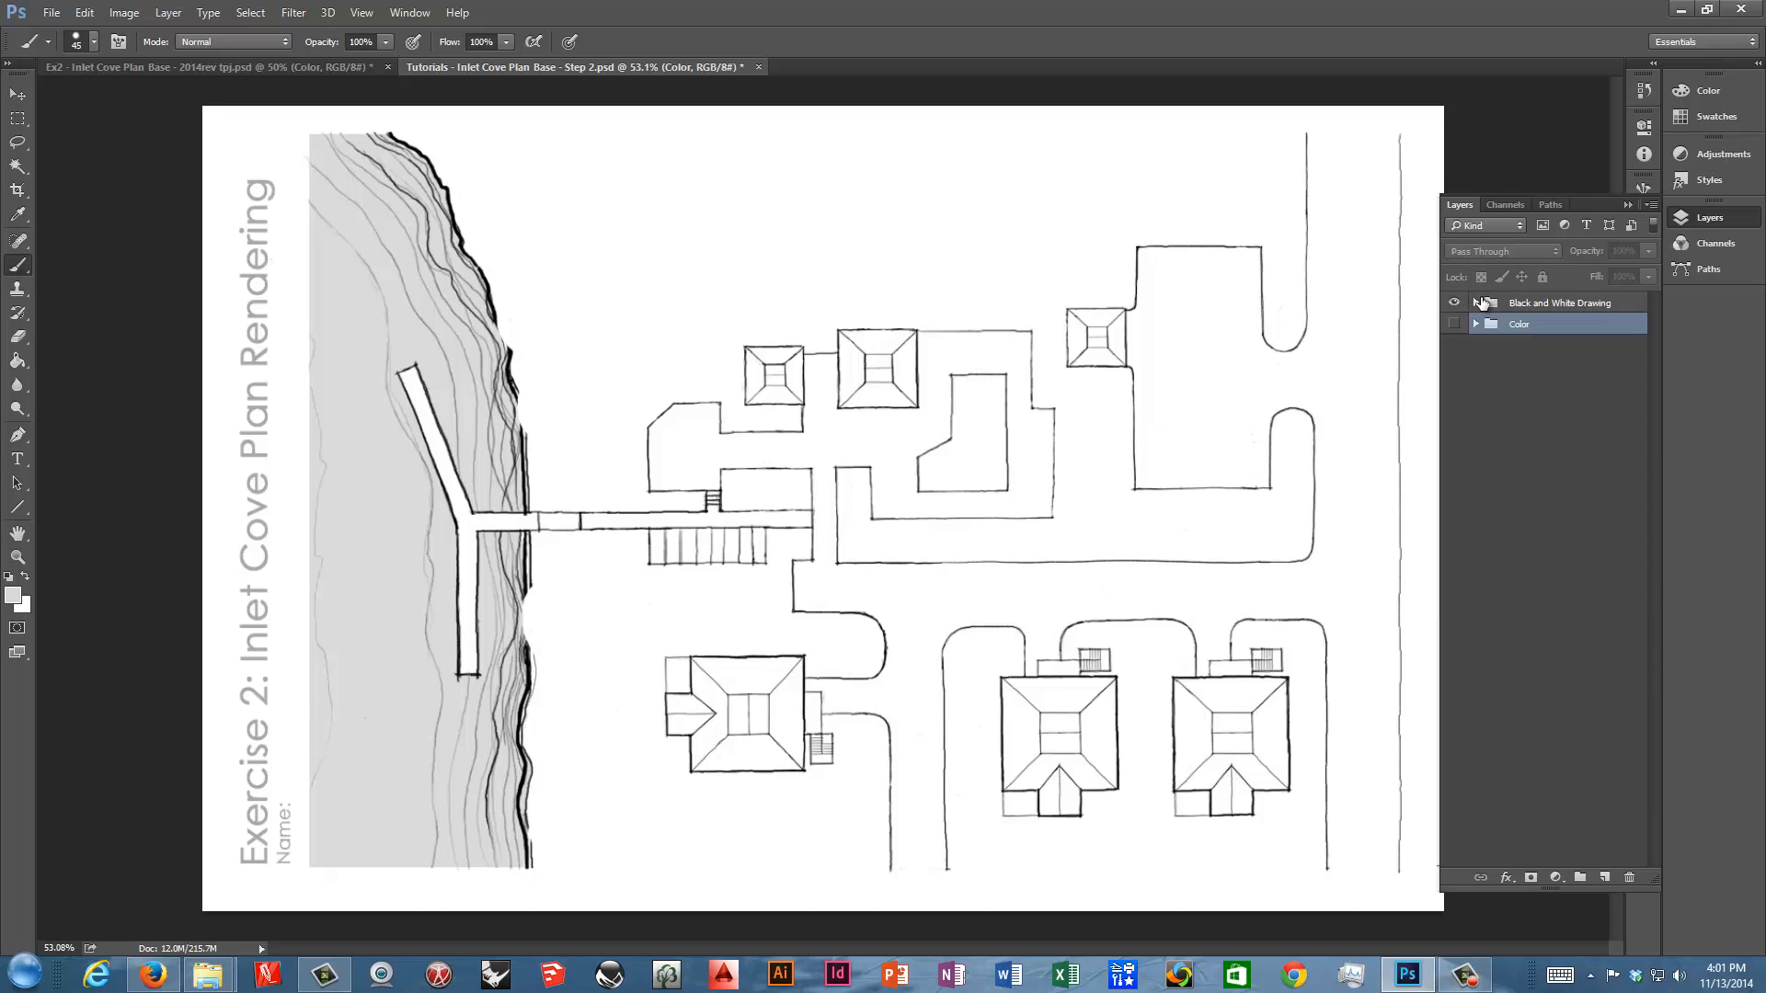
pyautogui.click(1476, 304)
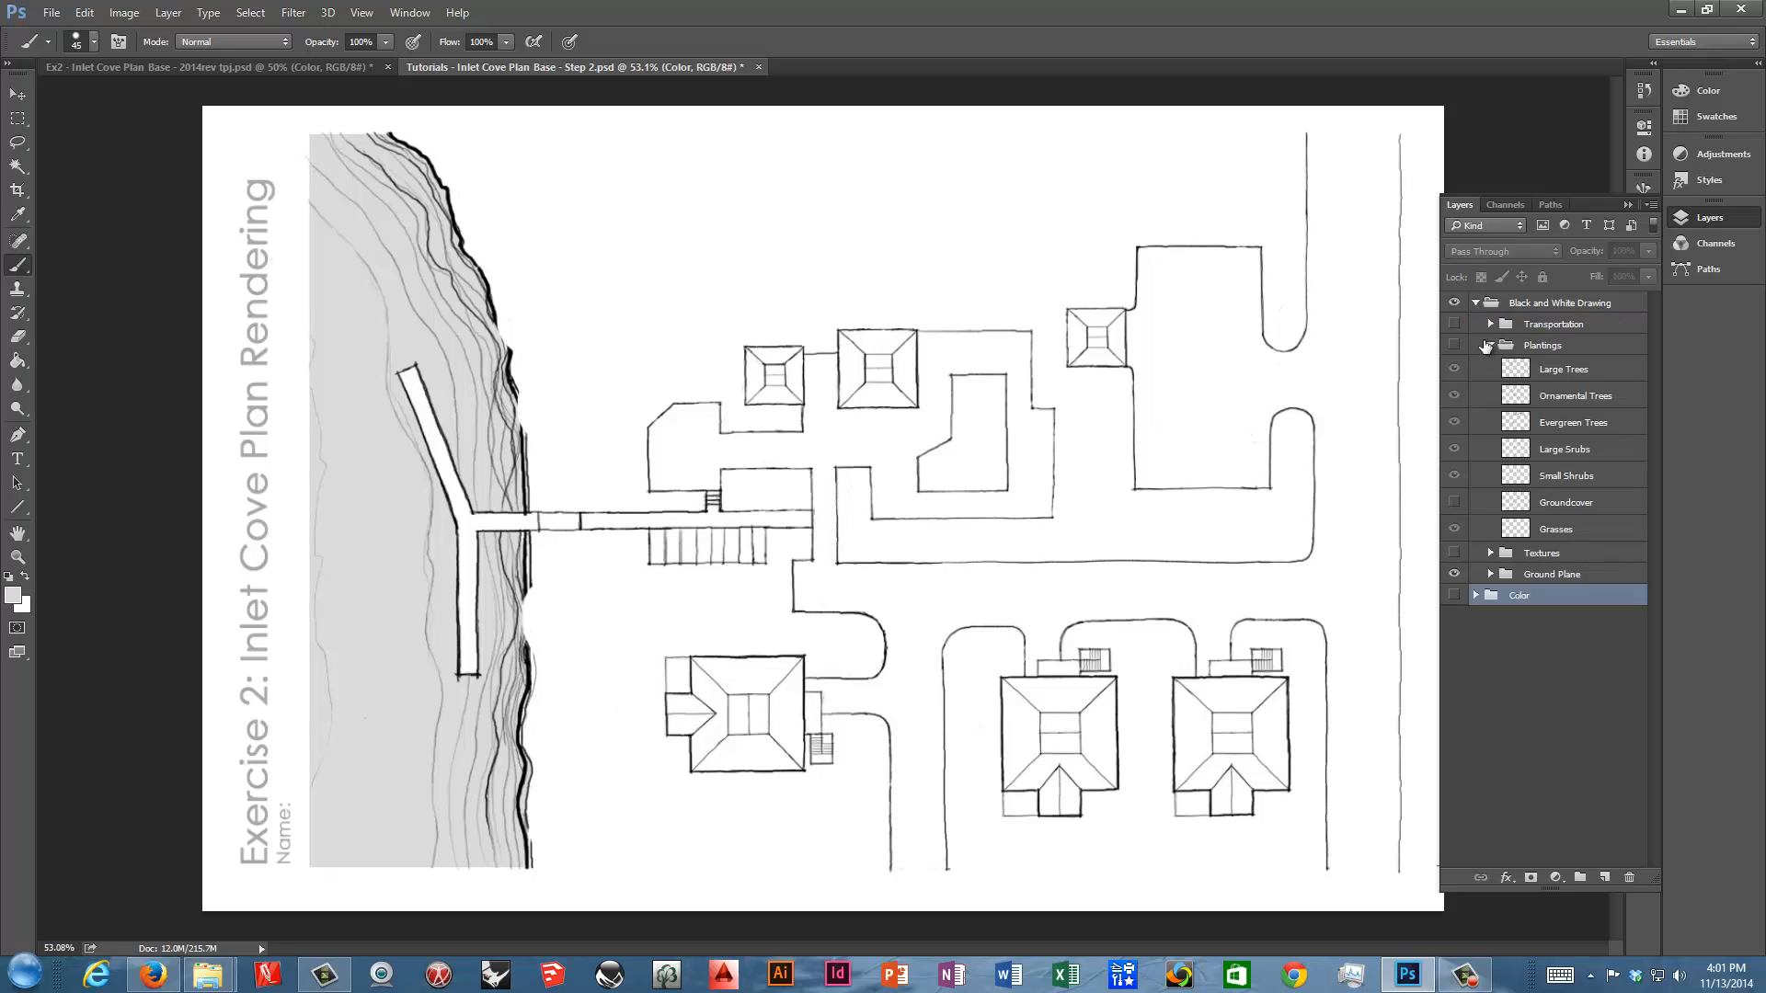
pyautogui.click(1490, 346)
pyautogui.click(1490, 388)
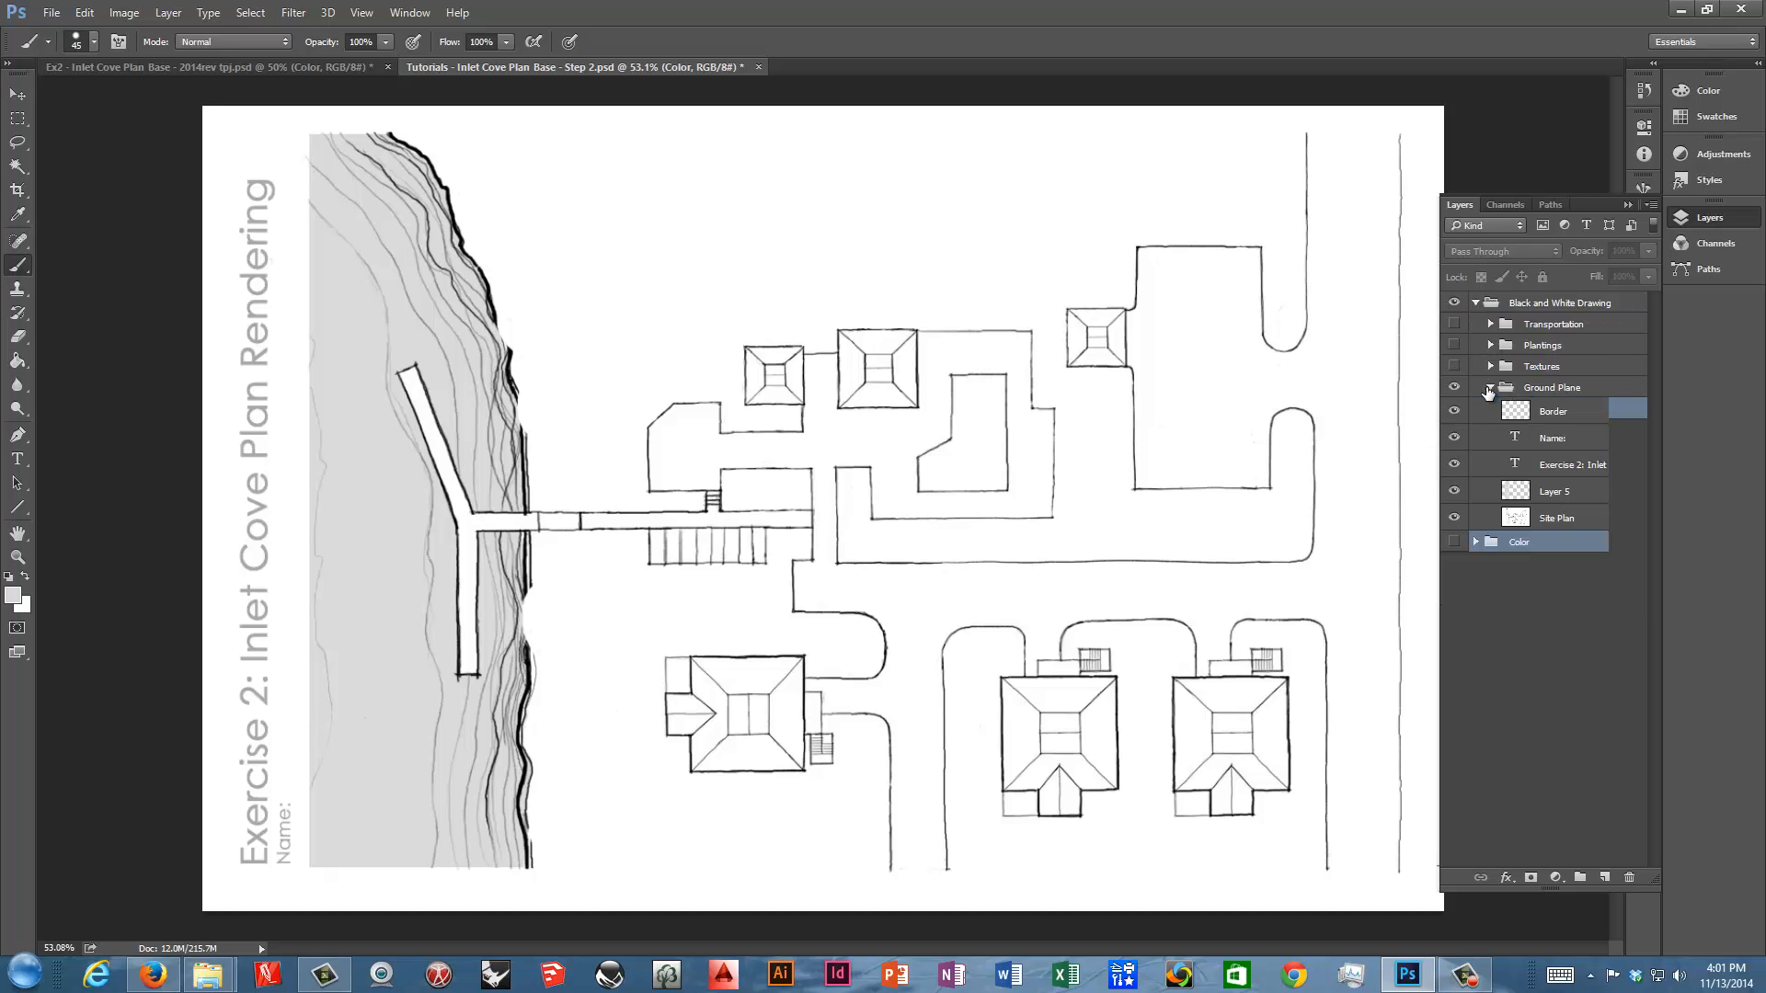
pyautogui.click(1562, 416)
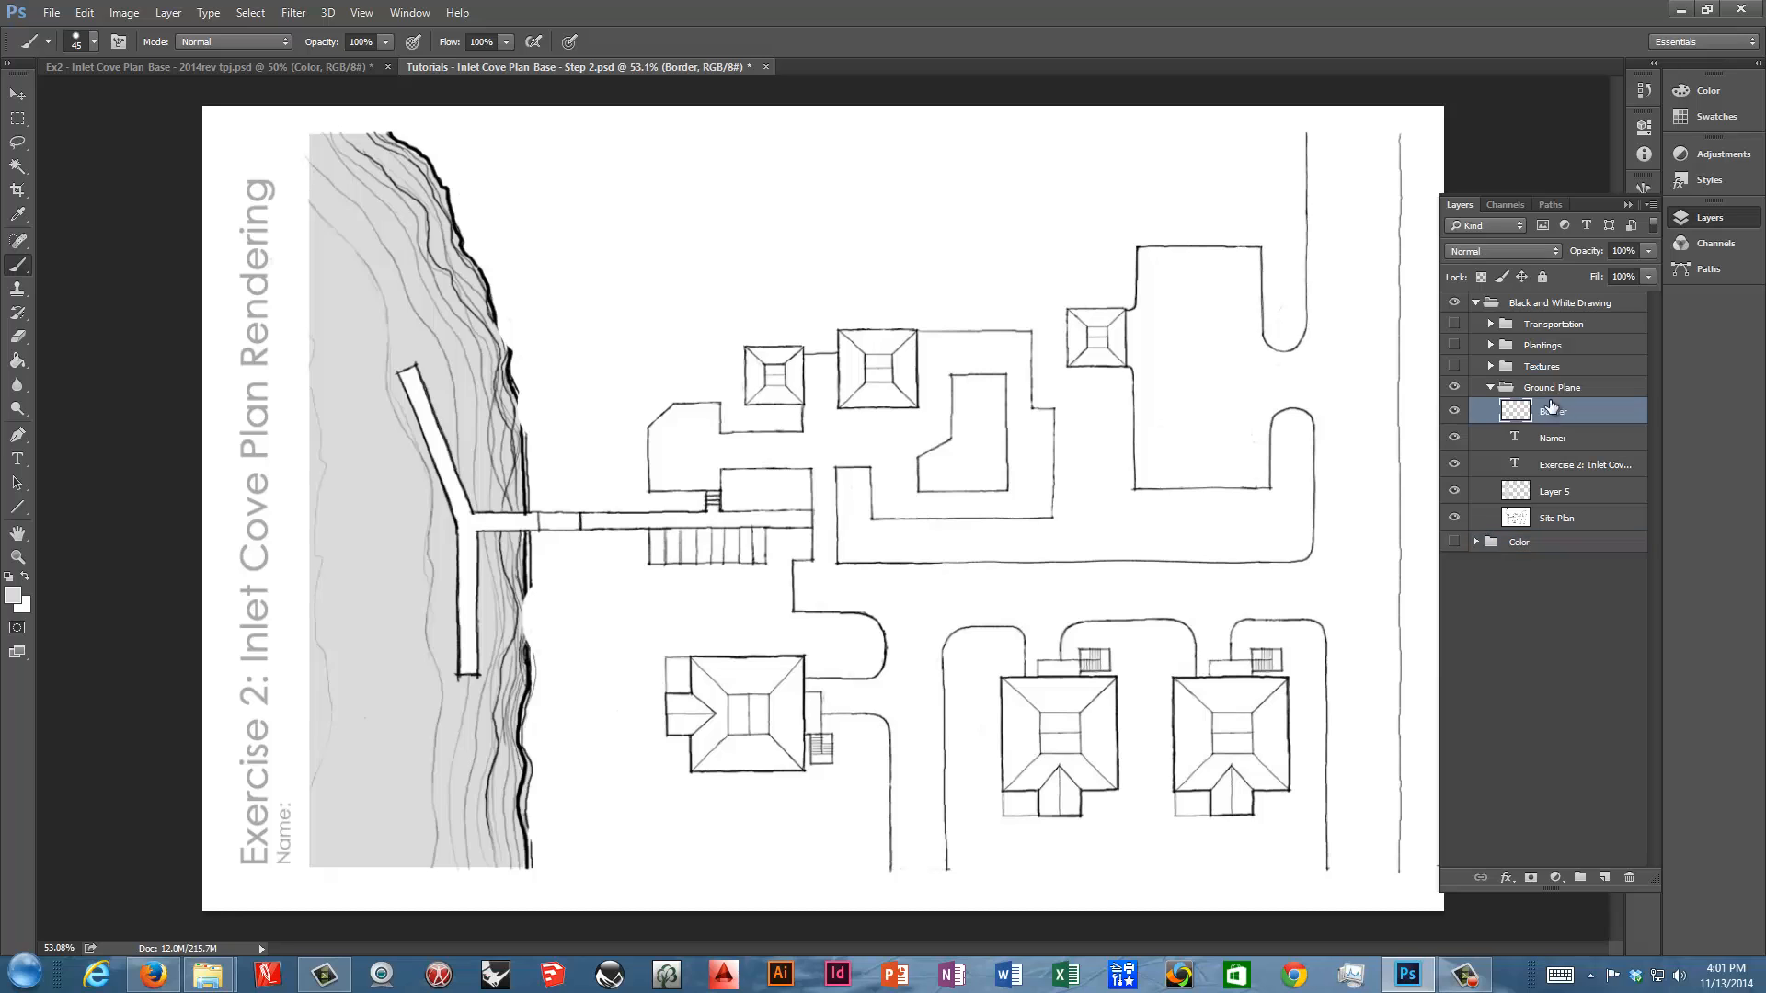
# Set the foreground color to the black swatch
pyautogui.click(1627, 204)
pyautogui.click(1711, 117)
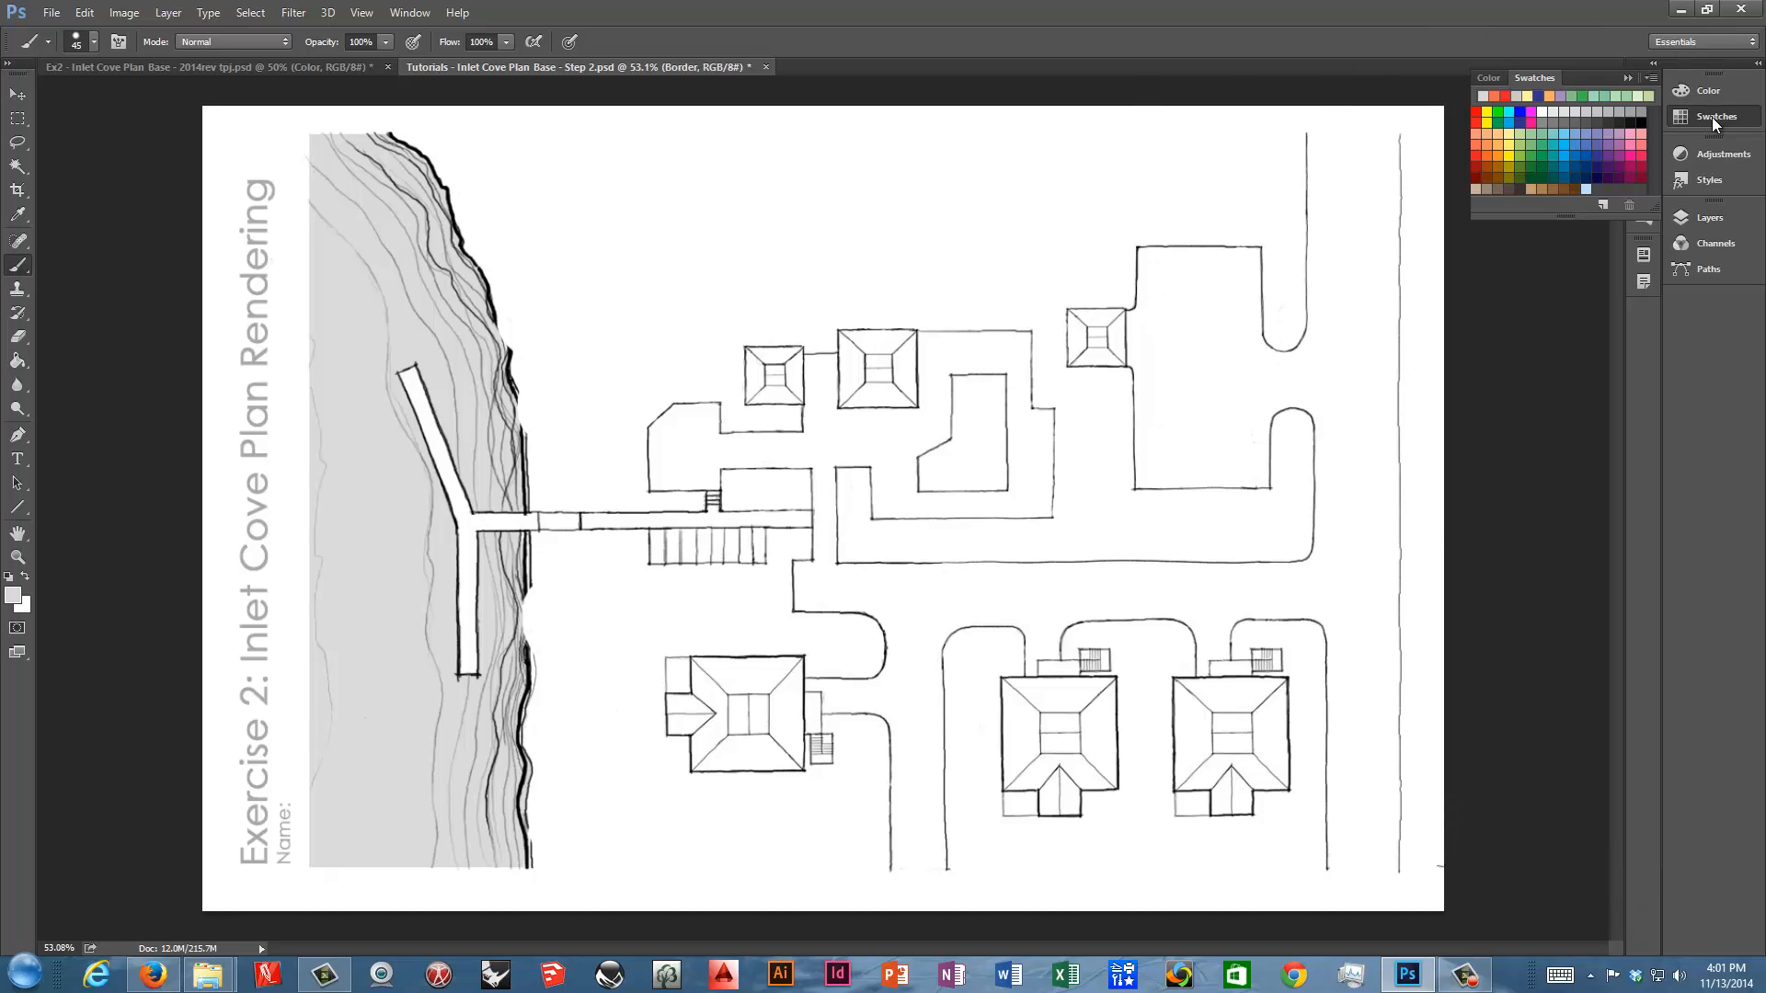
pyautogui.click(1641, 120)
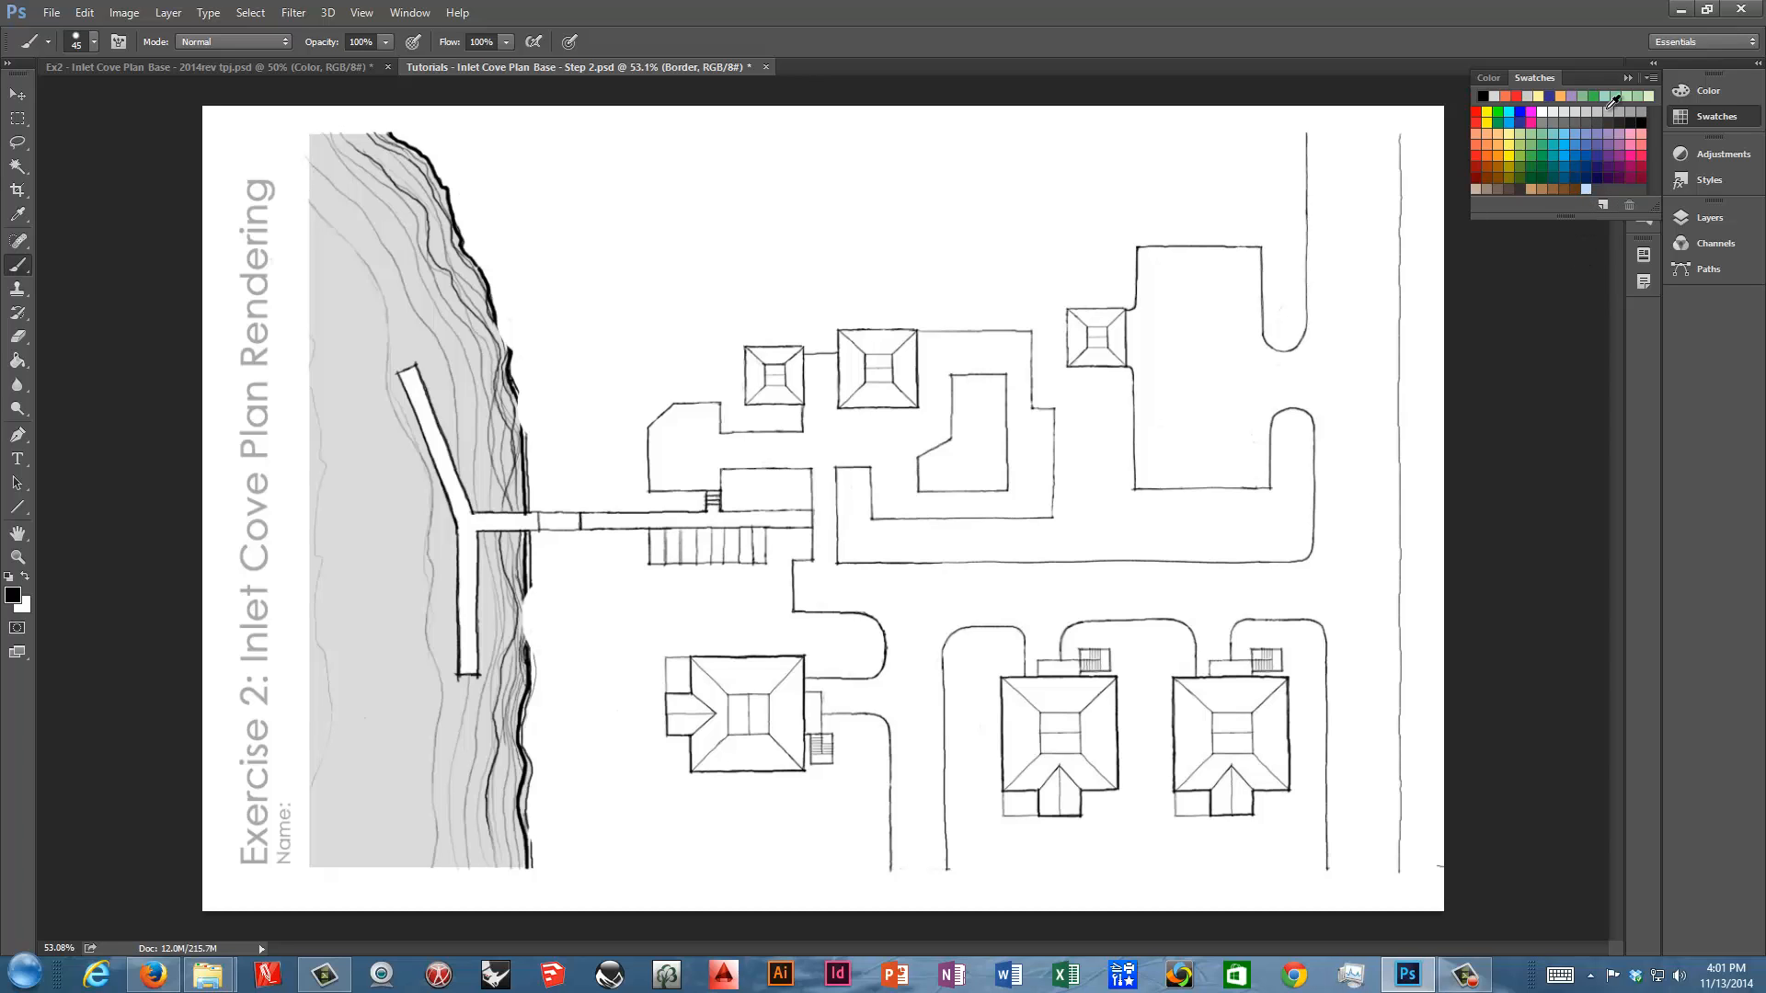
pyautogui.click(1625, 78)
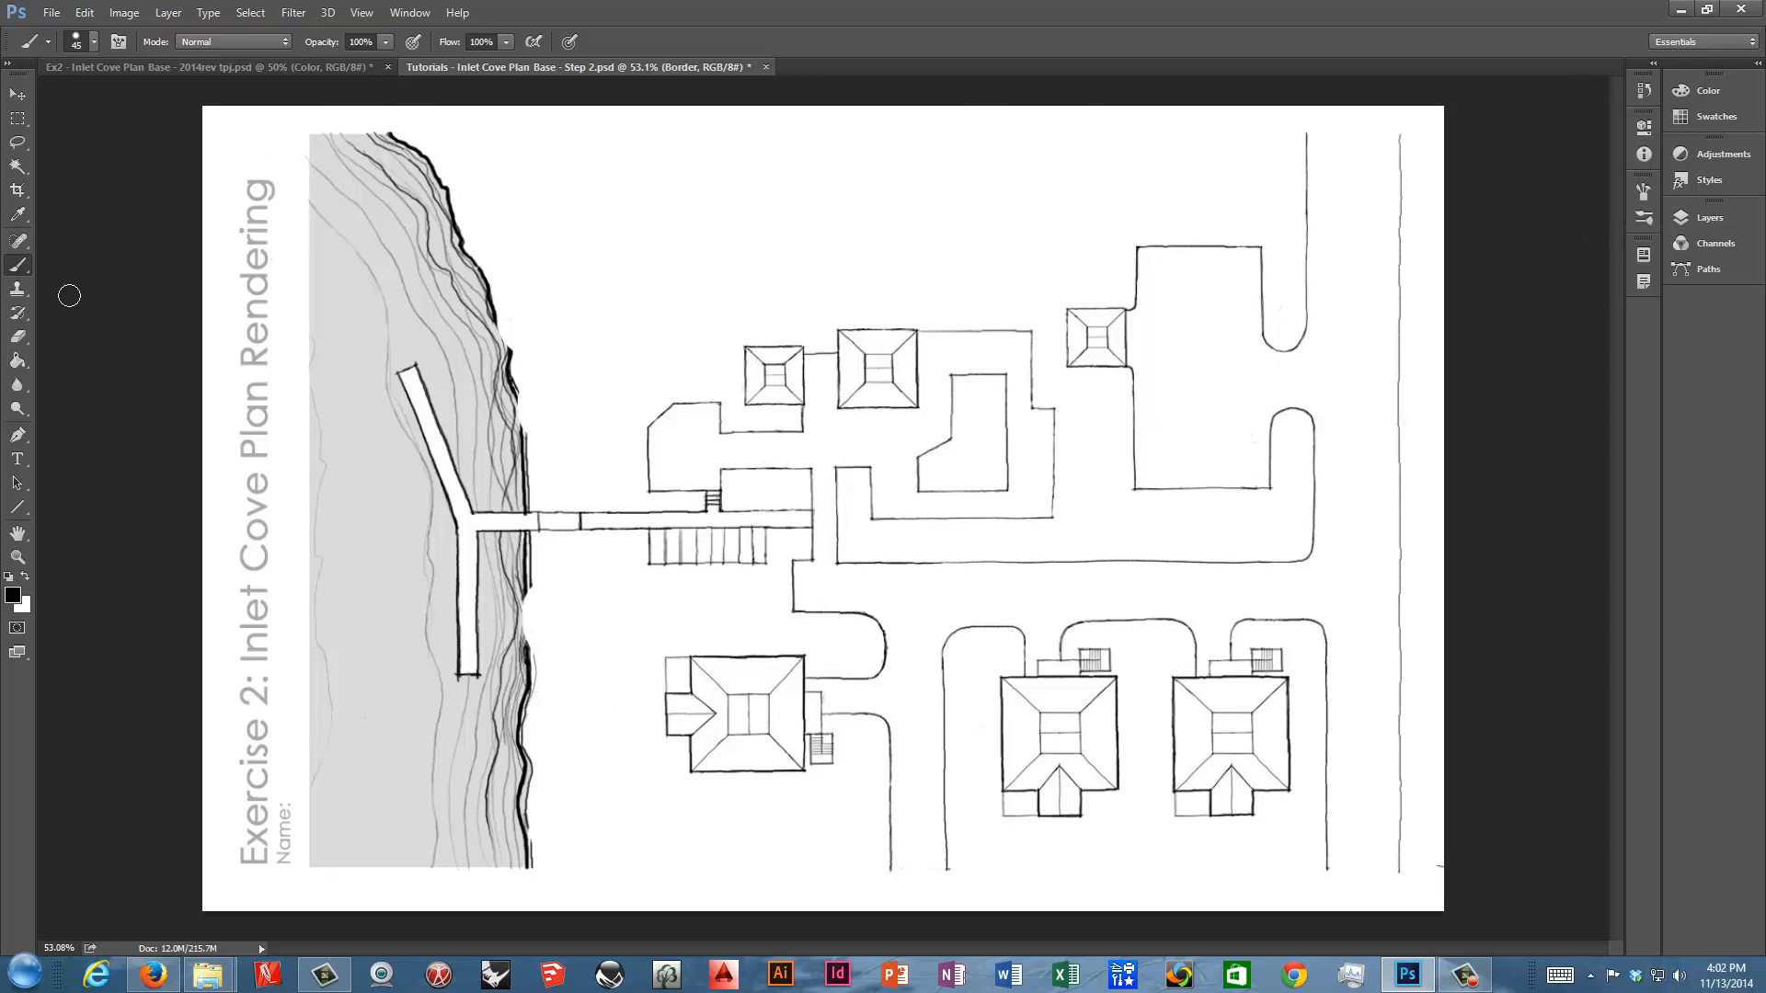
# Draw 2 px horizontal lines in Pixels mode along the plan's upper and lower edges, from the shoreline to the right boundary line
pyautogui.click(17, 509)
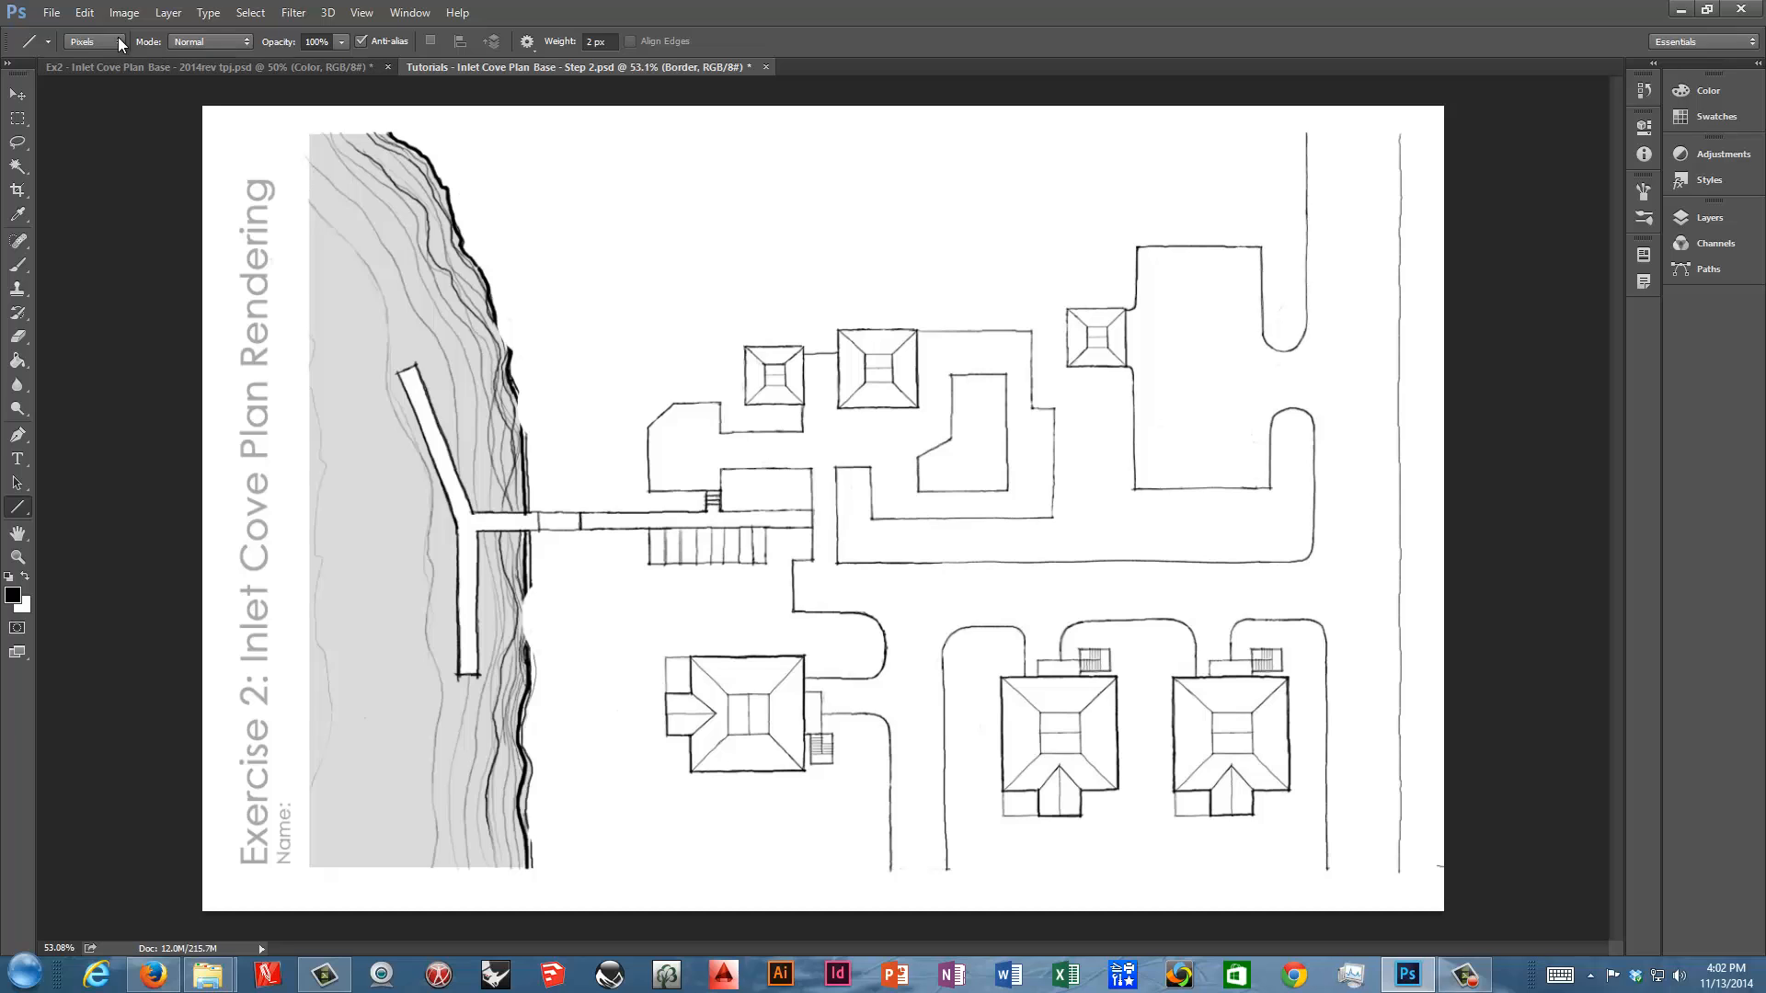
pyautogui.click(119, 43)
pyautogui.click(105, 84)
pyautogui.moveTo(406, 133); pyautogui.dragTo(1401, 162)
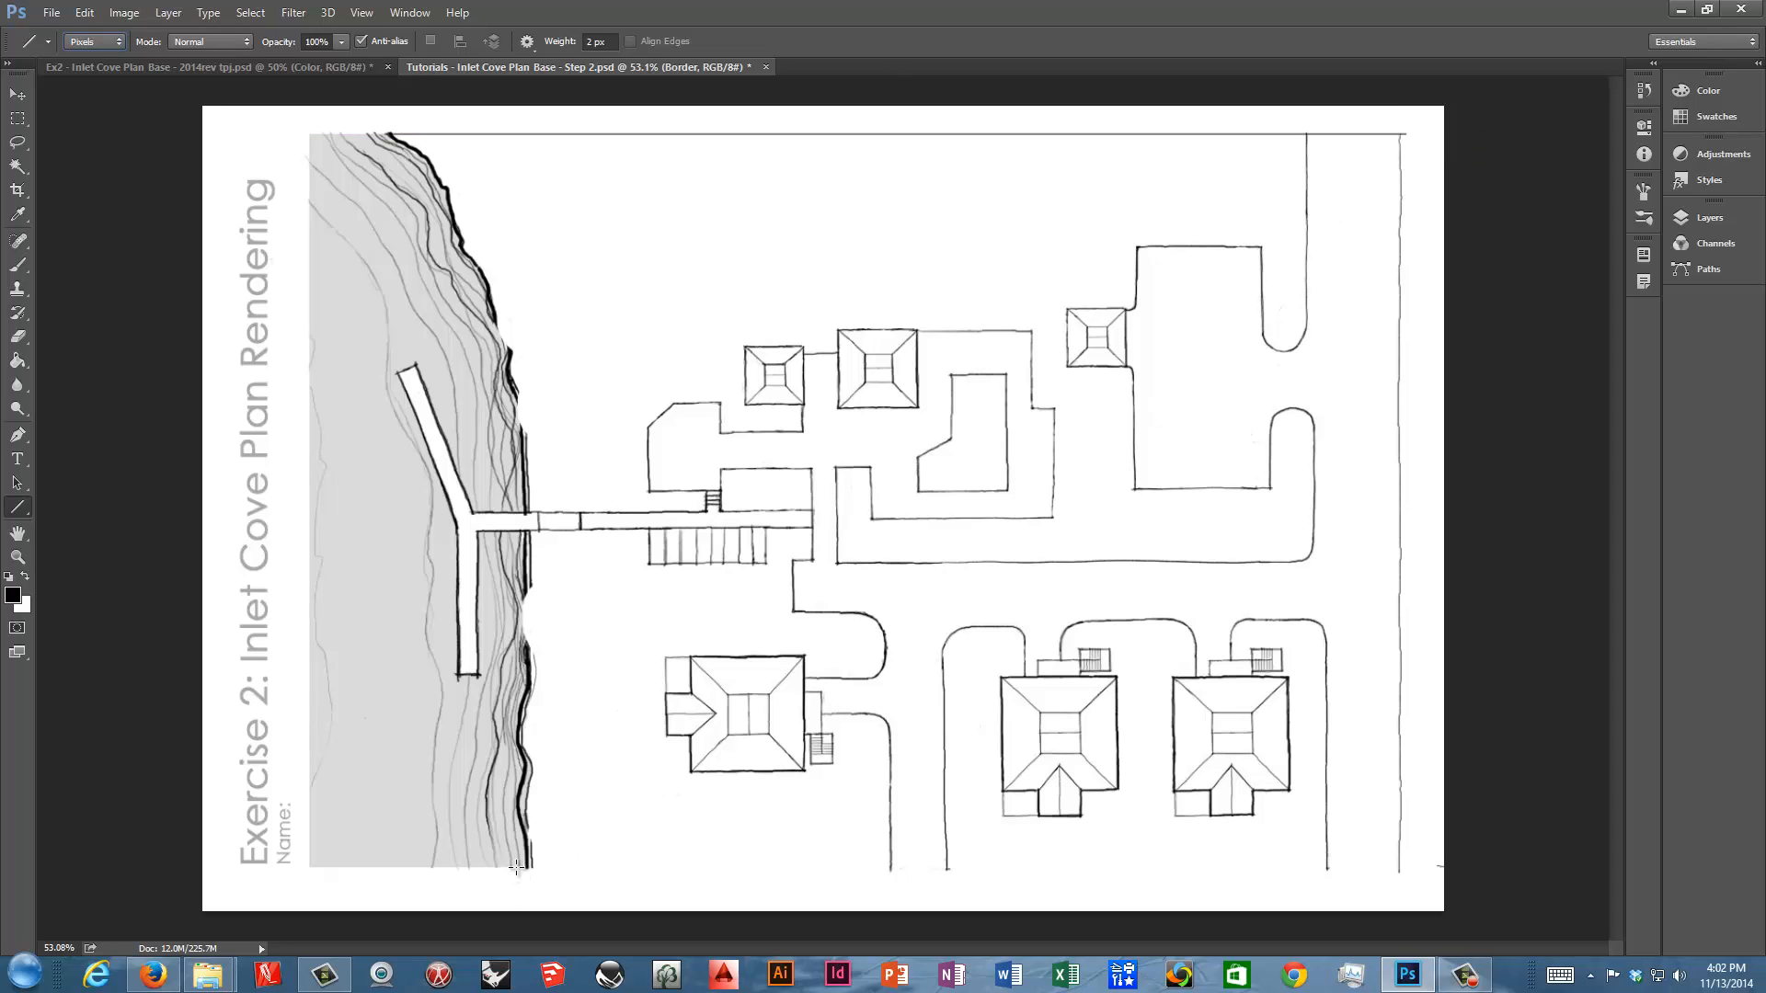
pyautogui.moveTo(517, 866); pyautogui.dragTo(1408, 871)
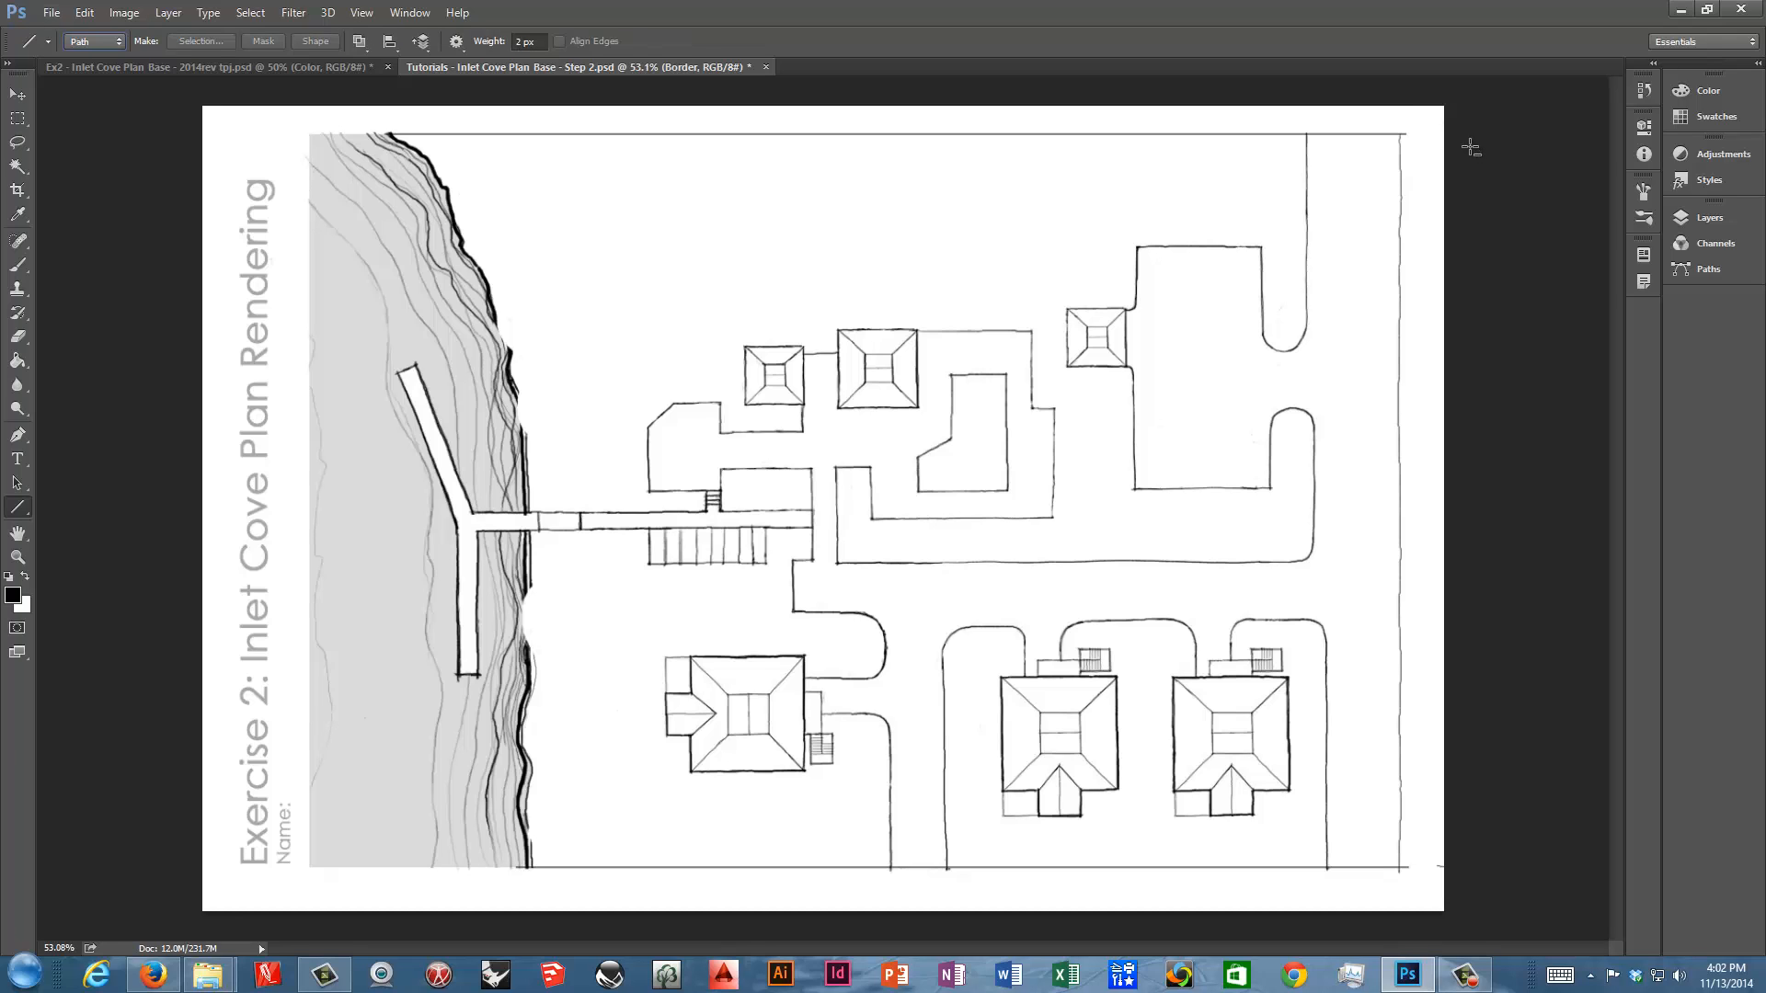
pyautogui.scroll(1, 1470, 147)
pyautogui.press('alt')
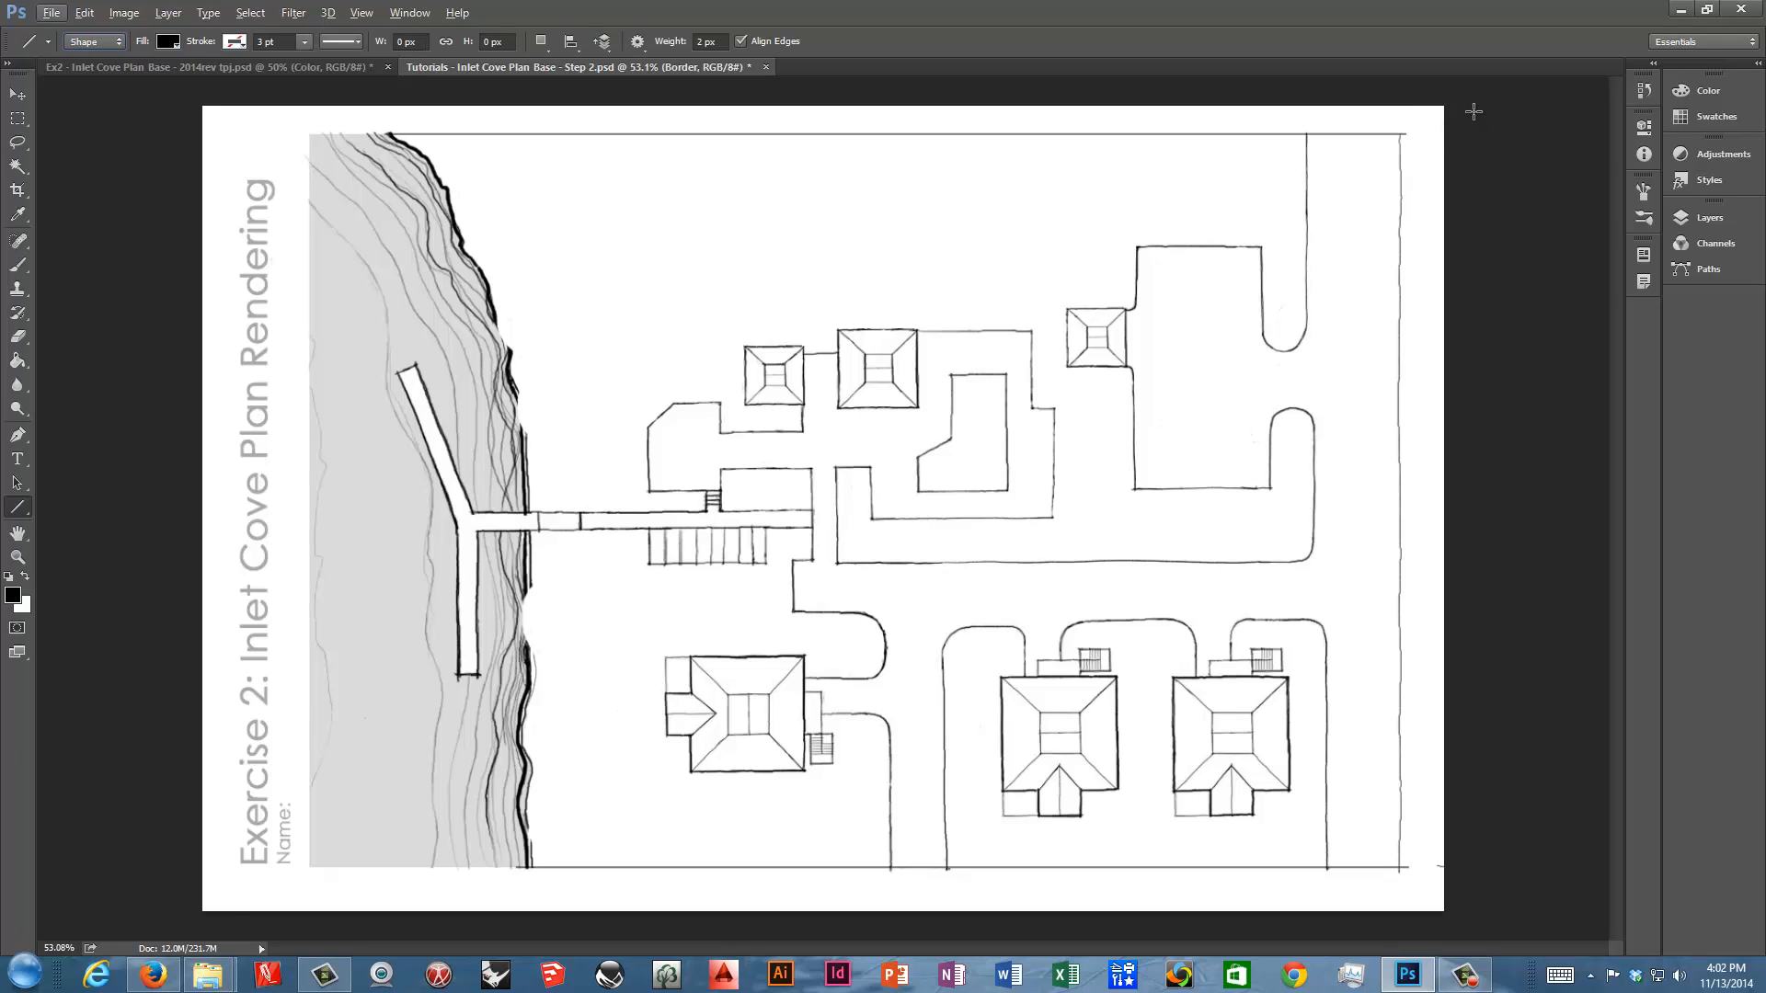
pyautogui.press('alt')
# Inspect where the plan's upper border line meets the right boundary line and the driveway edge
pyautogui.click(16, 118)
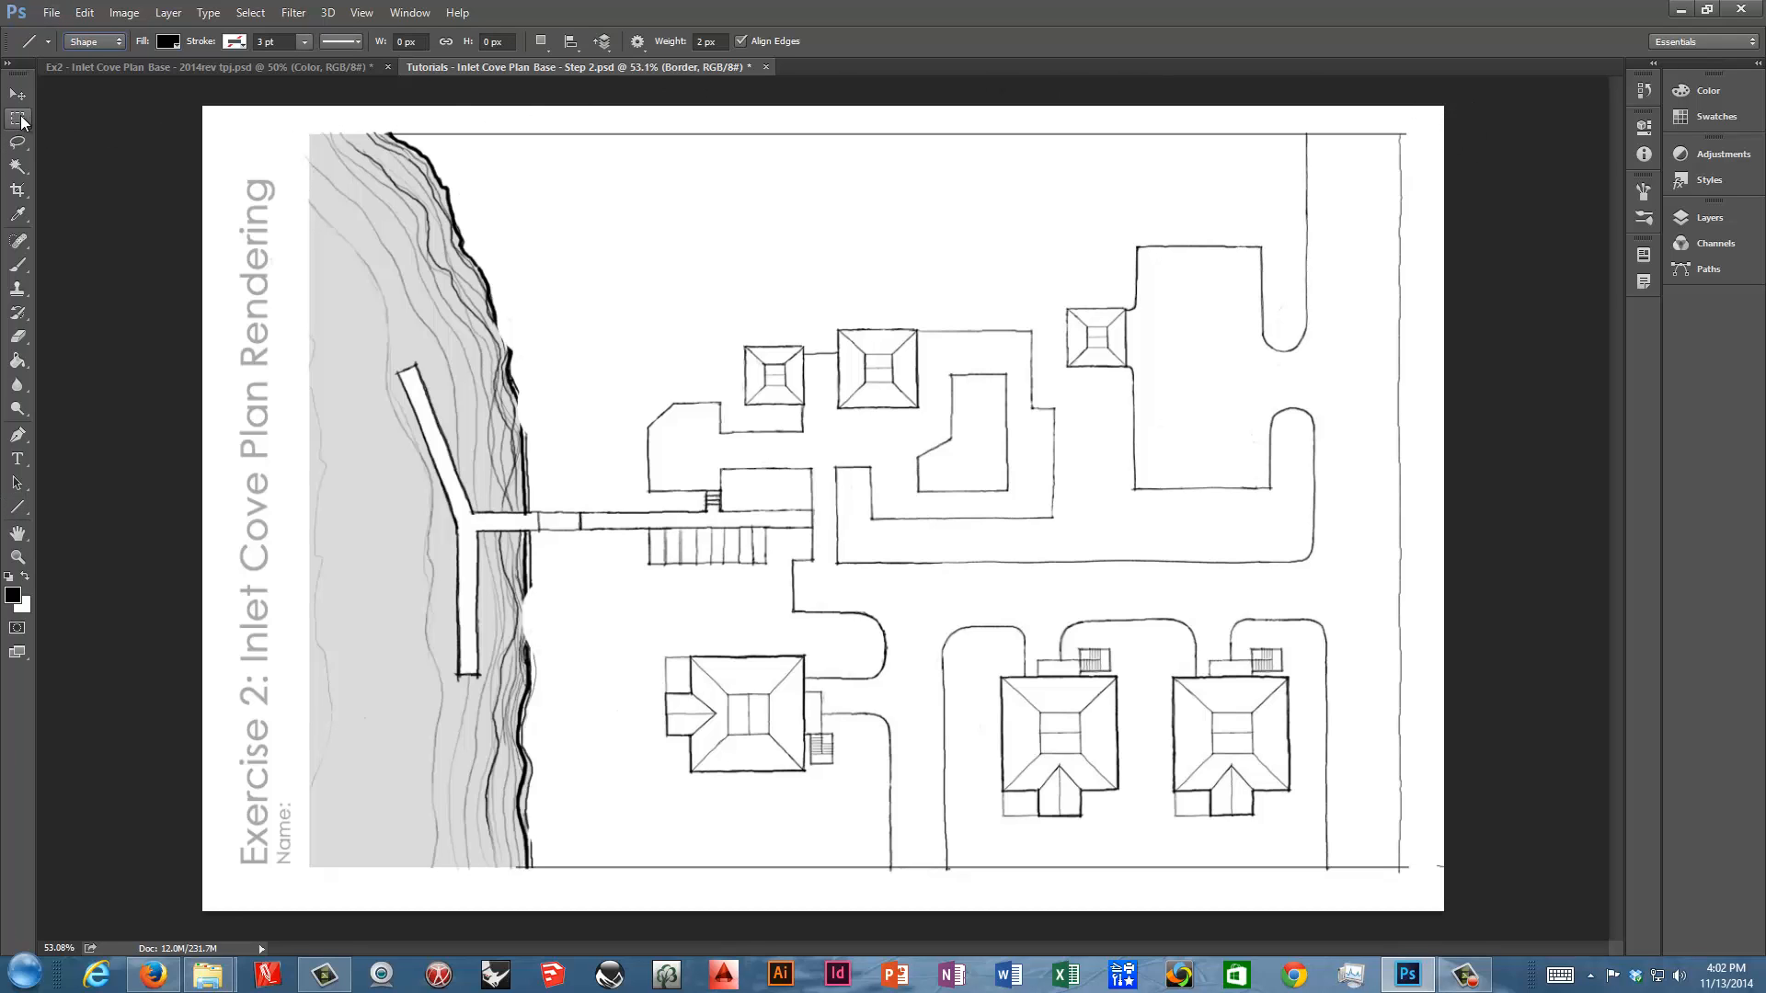
pyautogui.scroll(3, 769, 234)
pyautogui.scroll(5, 769, 234)
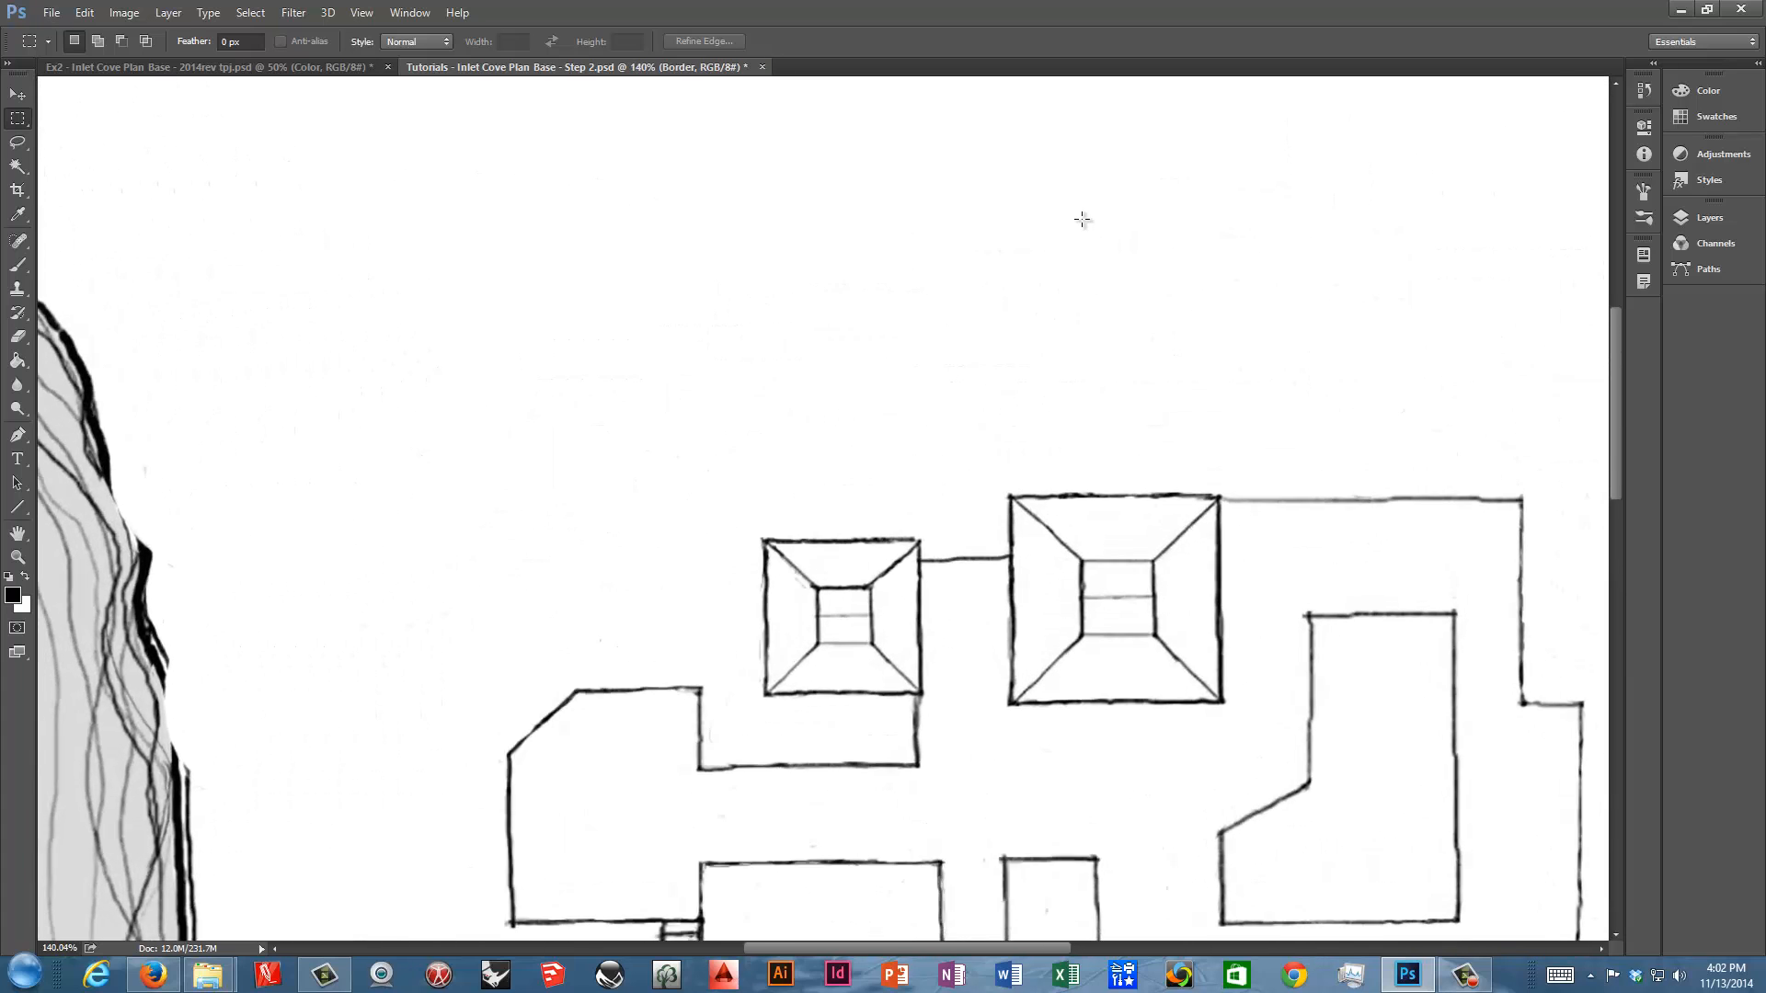
pyautogui.moveTo(1420, 126)
pyautogui.mouseDown()
pyautogui.moveTo(805, 390)
pyautogui.moveTo(150, 457)
pyautogui.moveTo(80, 408)
pyautogui.mouseUp()
pyautogui.scroll(1, 1305, 181)
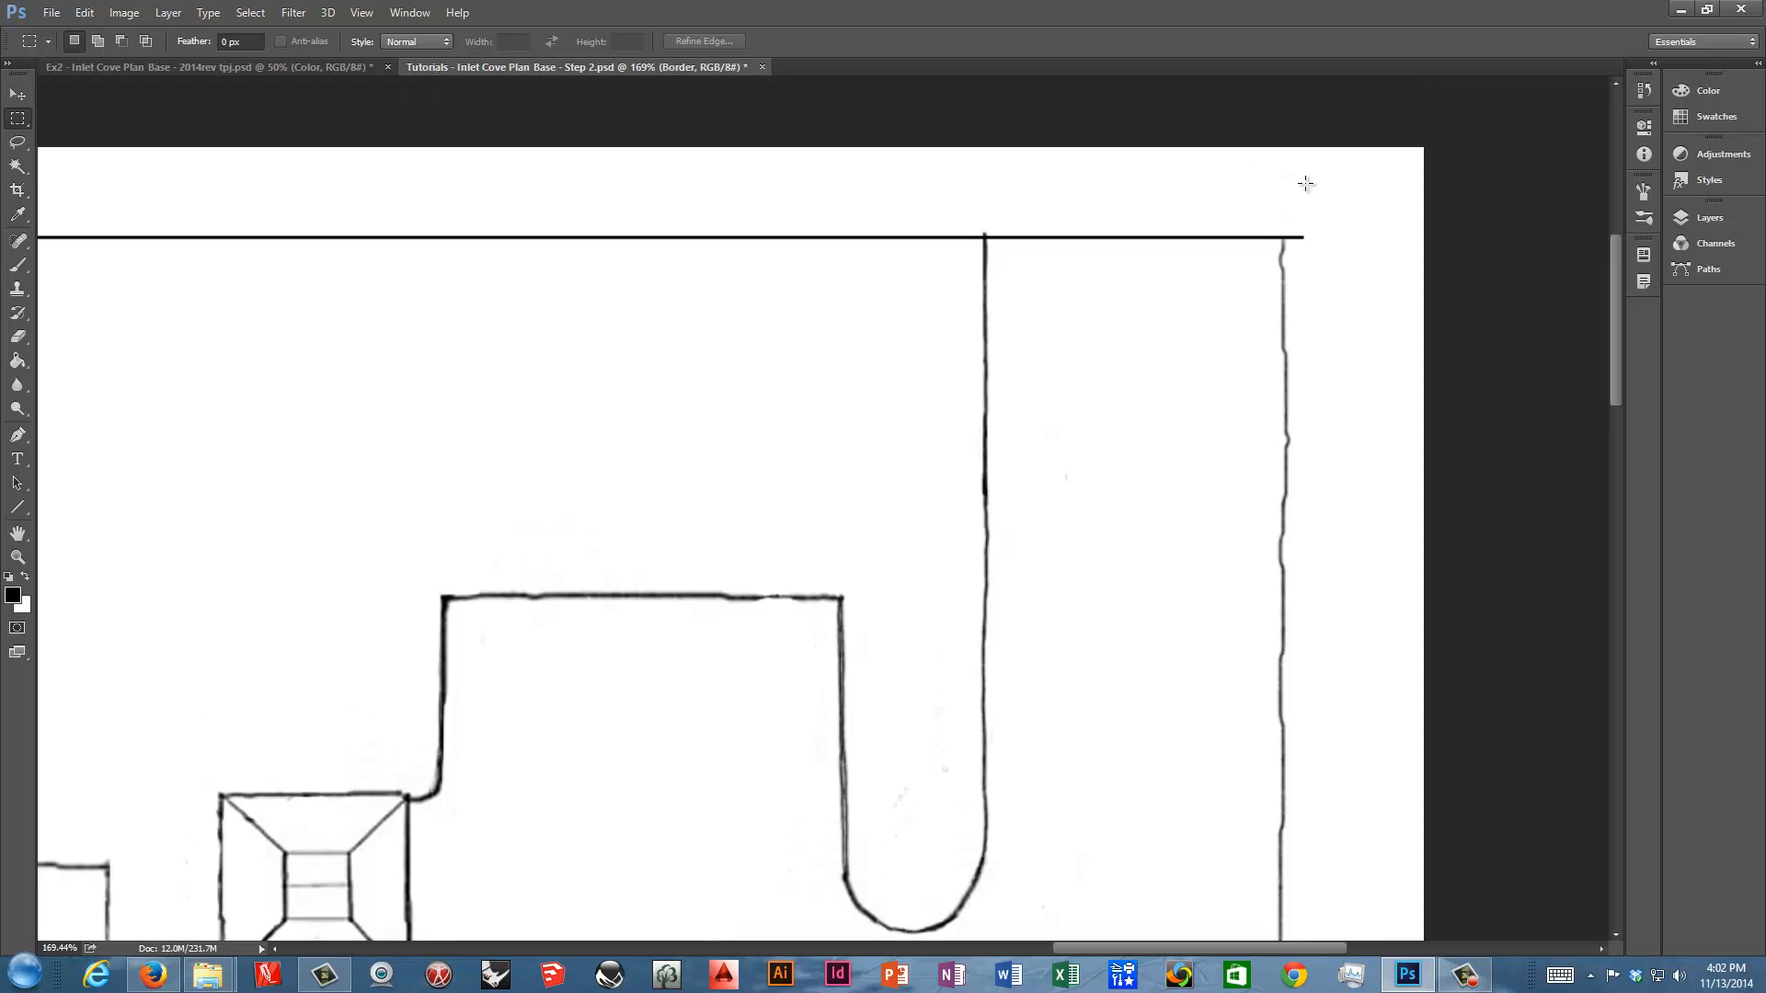
pyautogui.scroll(-1, 1279, 227)
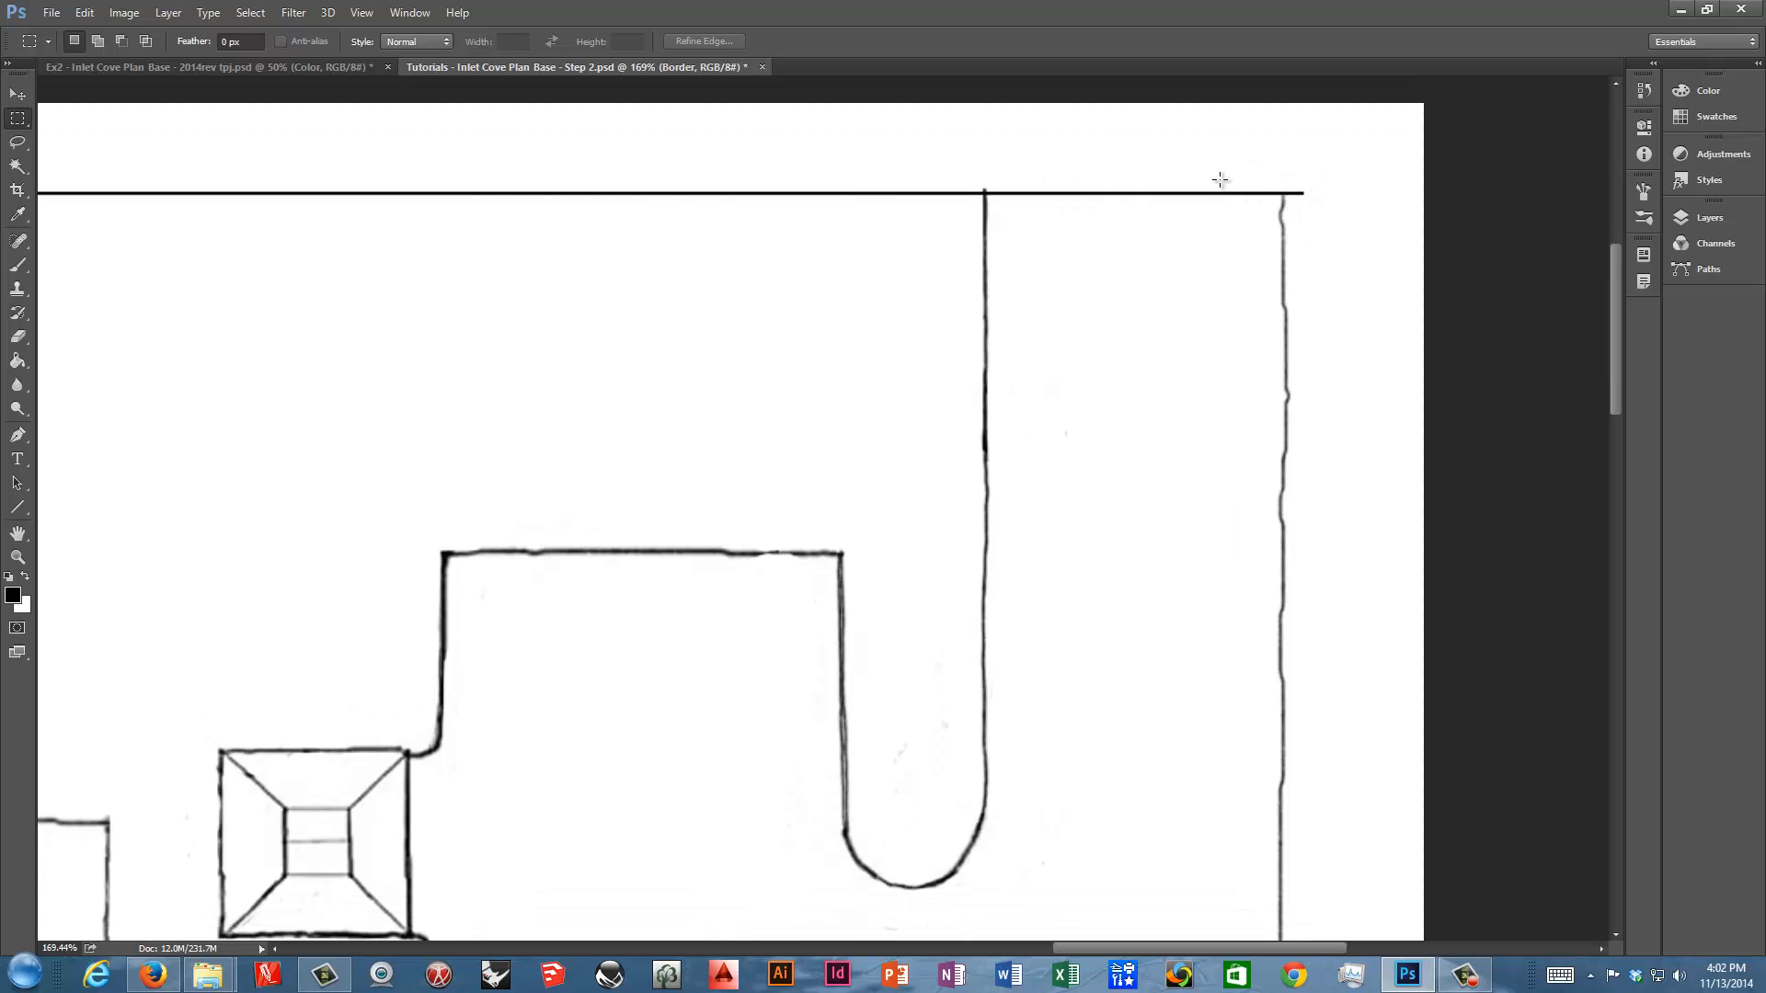
pyautogui.scroll(-2, 1306, 207)
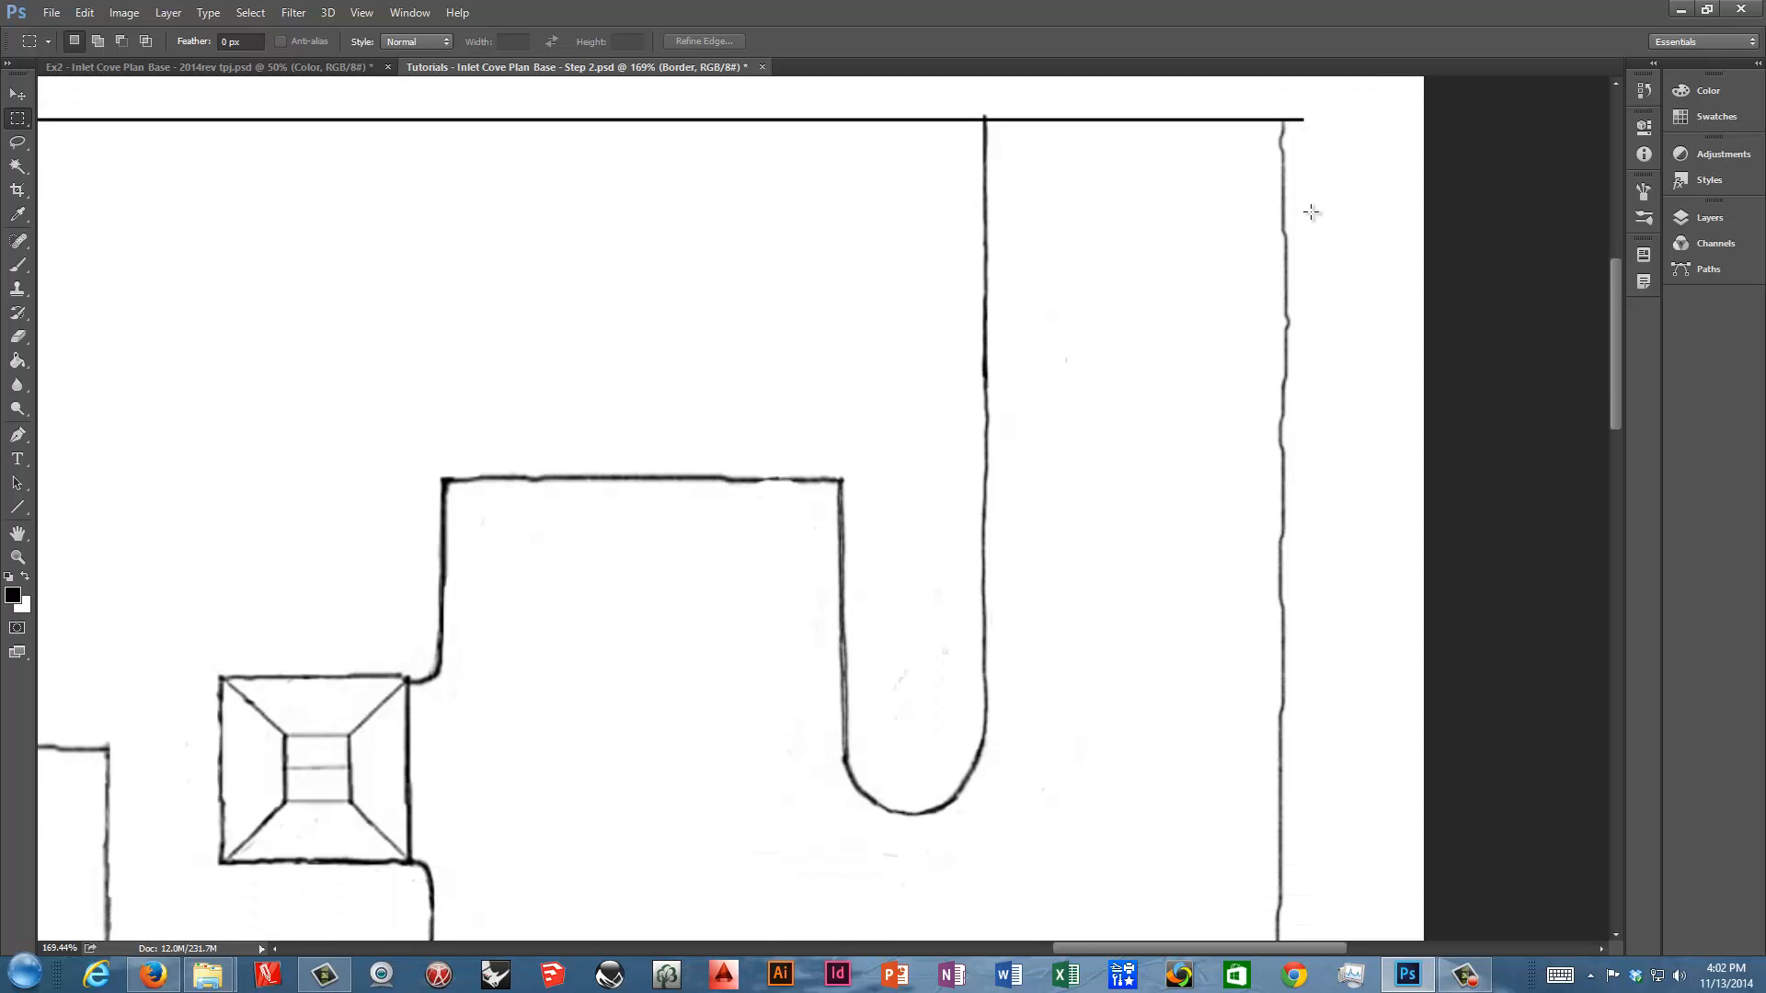
pyautogui.scroll(-6, 1208, 215)
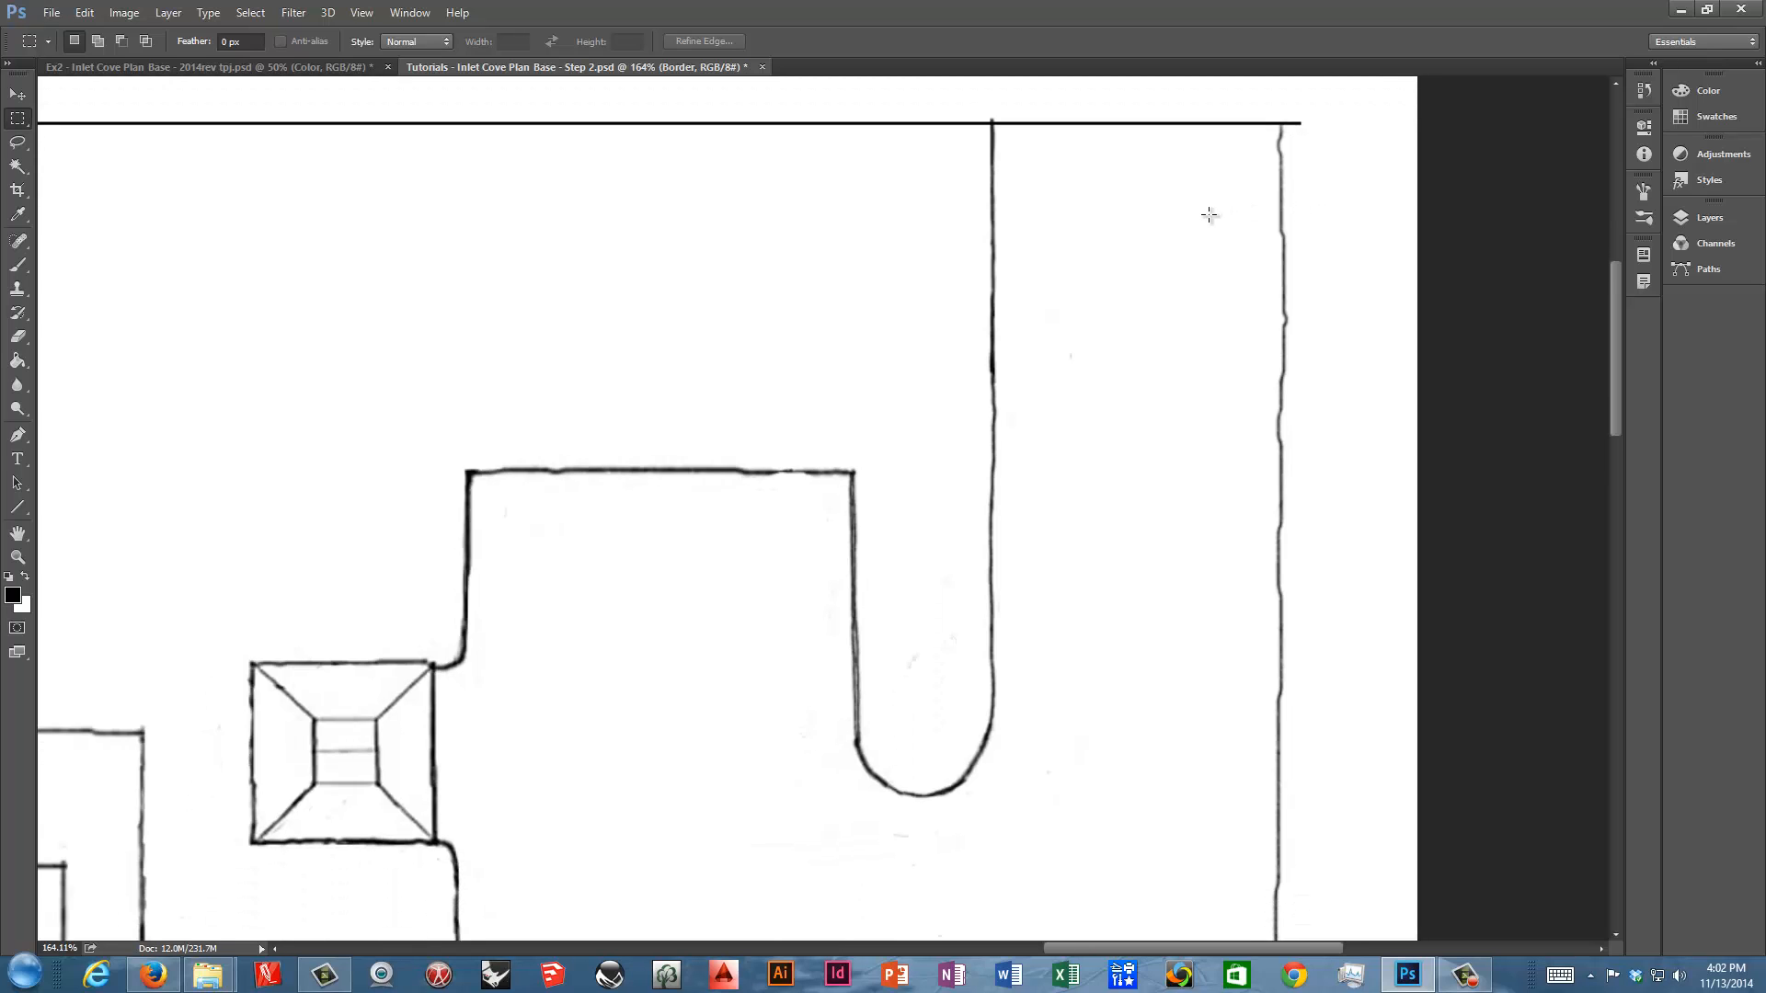
pyautogui.scroll(1, 1208, 214)
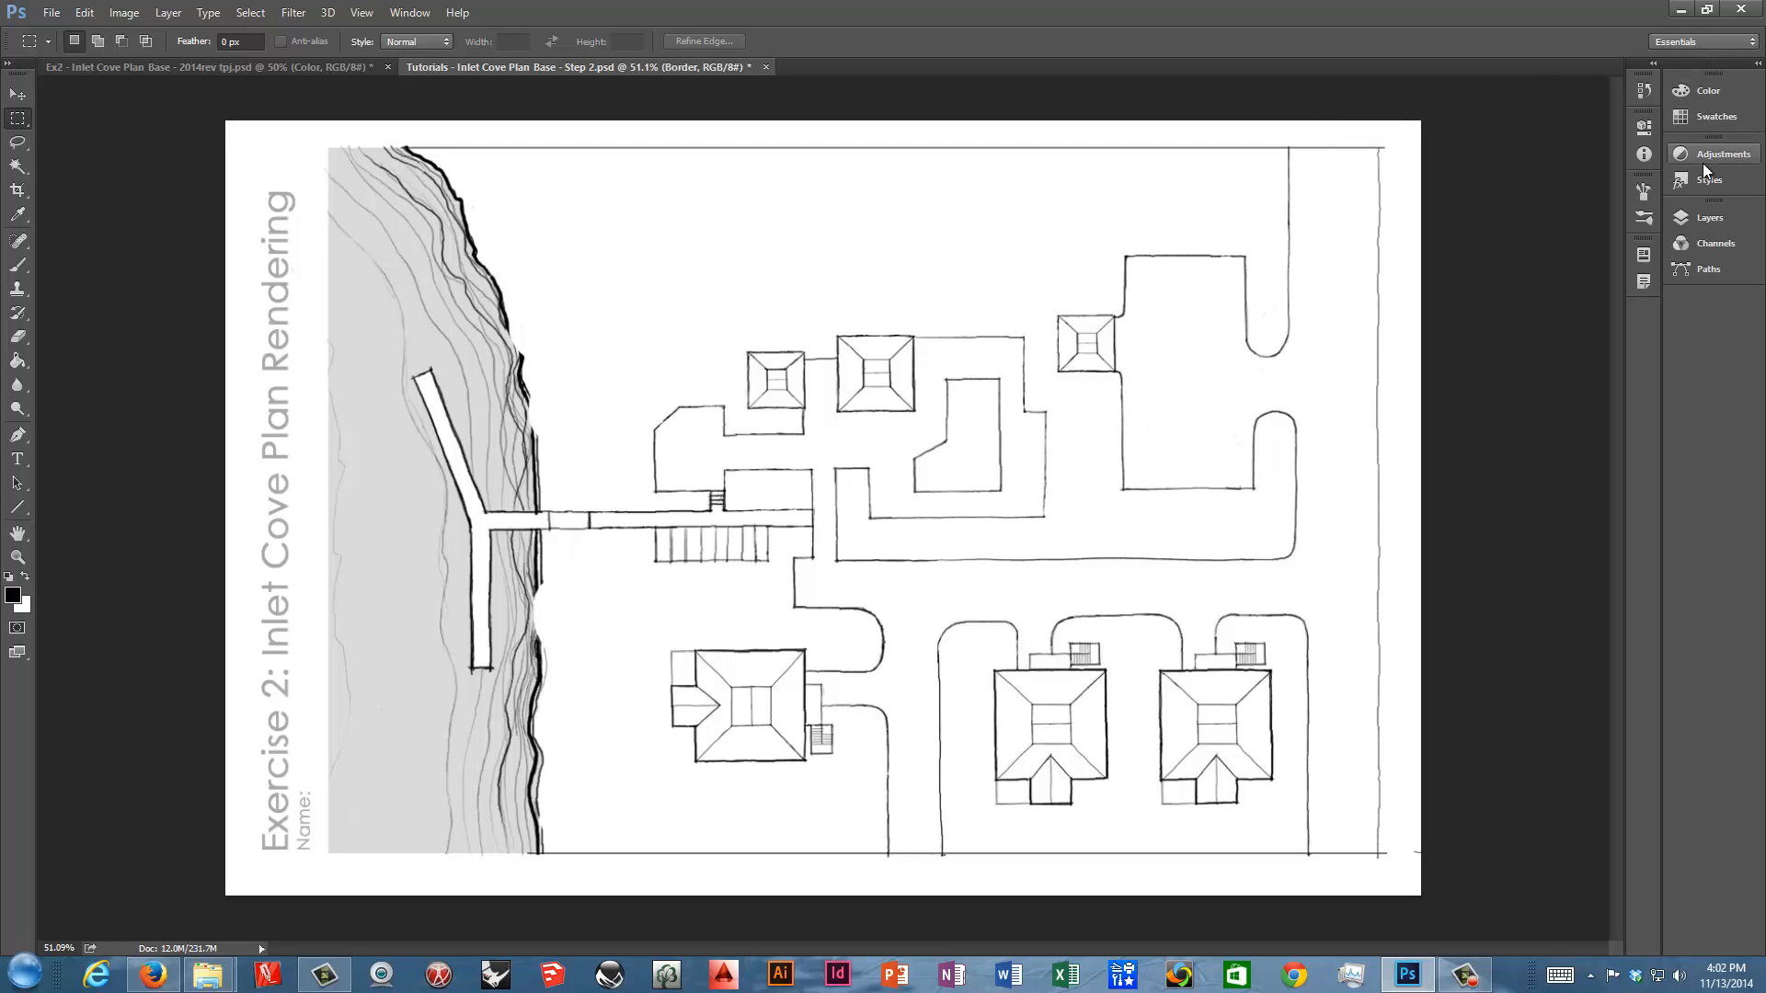
# Collapse the Black and White Drawing group and make the Color group visible
pyautogui.click(1707, 221)
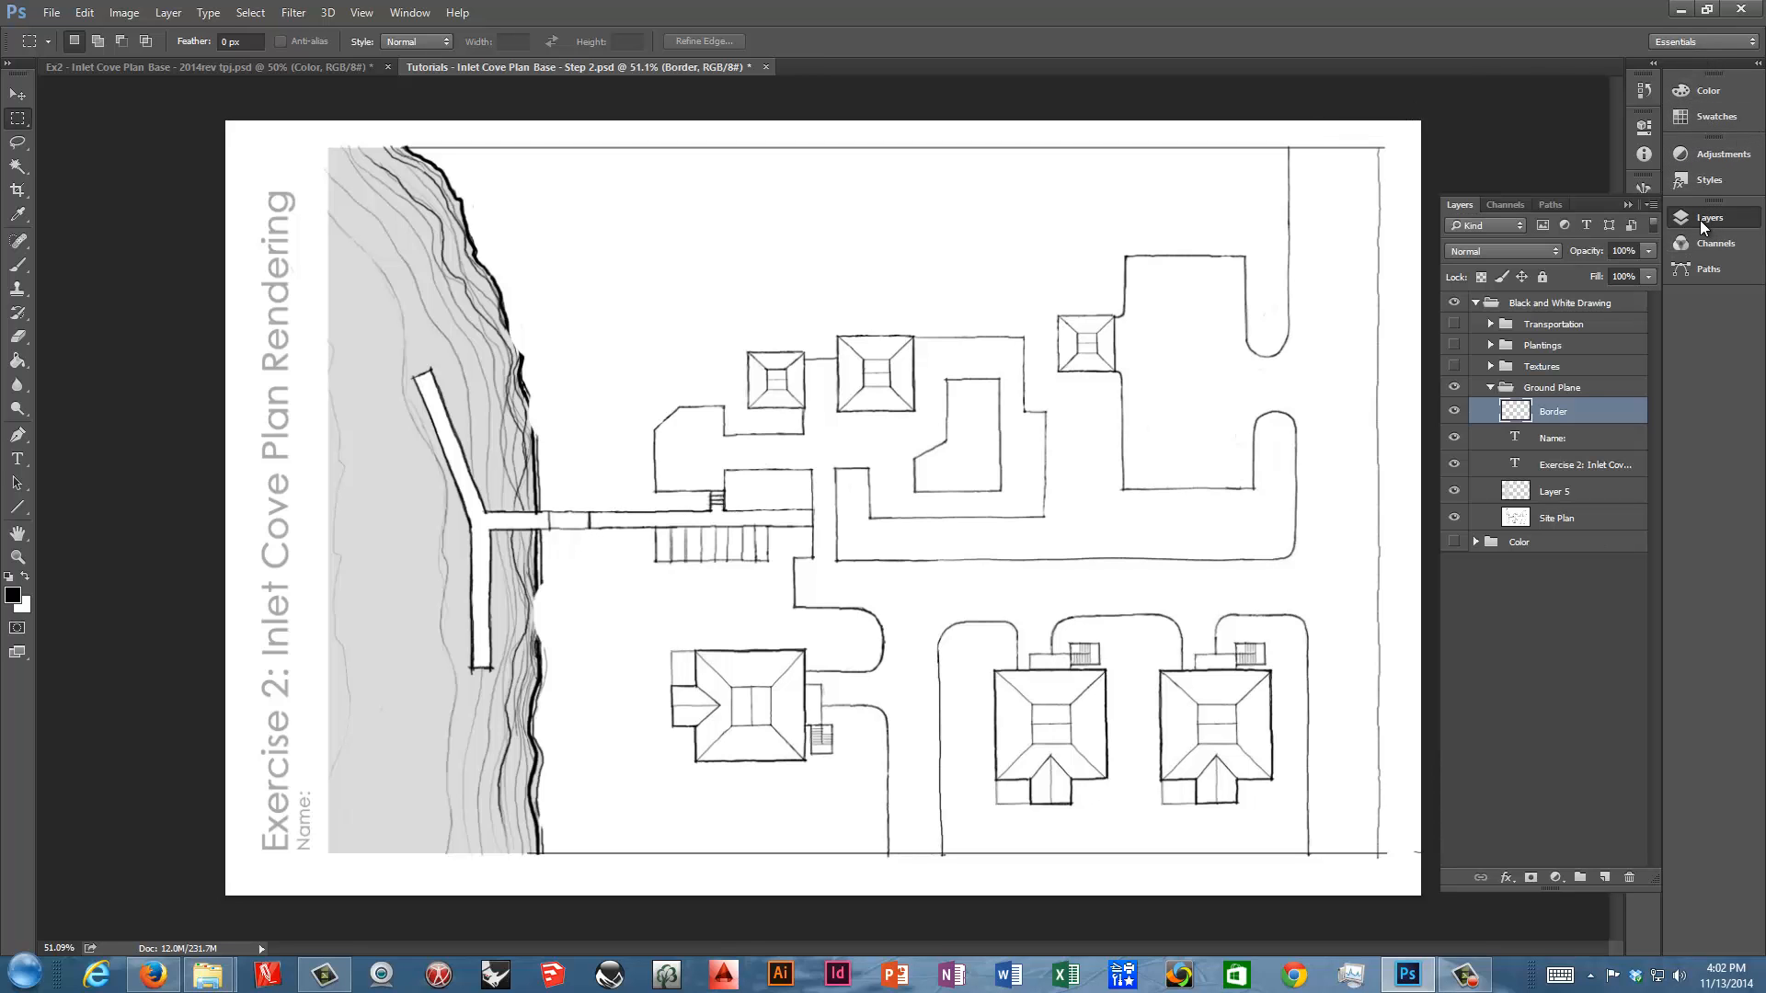
pyautogui.click(1483, 336)
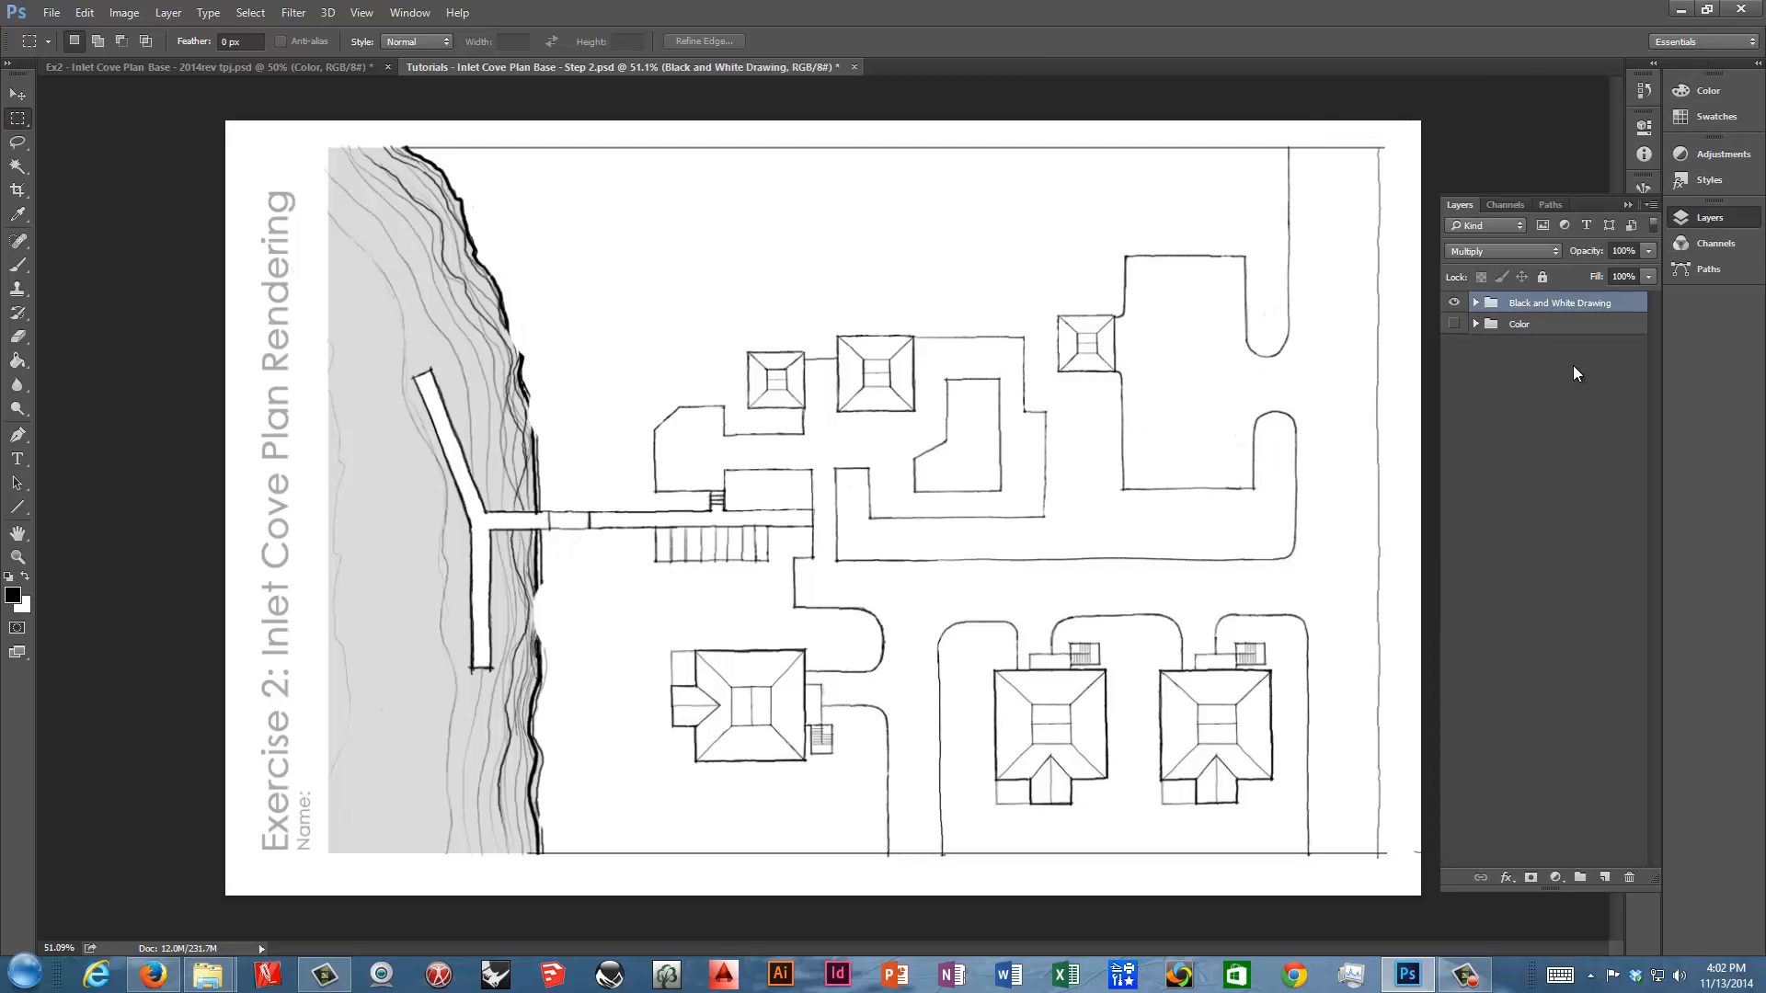
pyautogui.click(1454, 323)
pyautogui.click(1454, 324)
pyautogui.click(1455, 325)
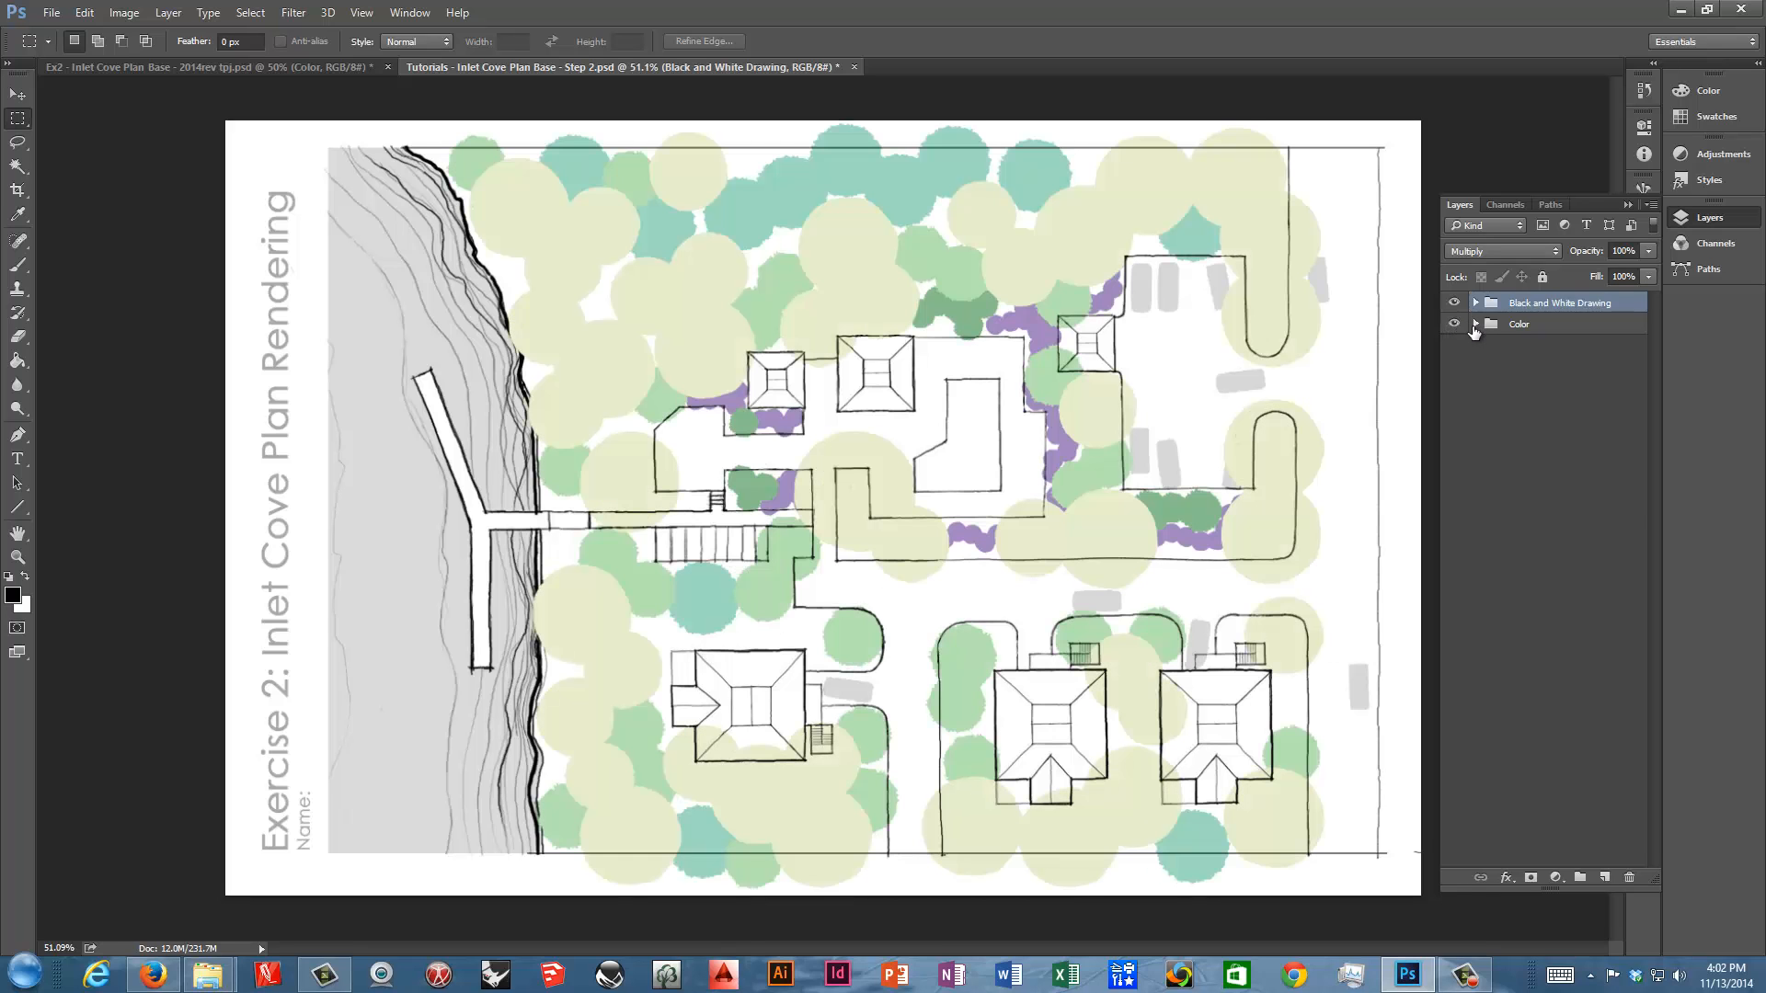
# Expand the Color group, hide its Plants and Transportation subgroups, and collapse Transportation
pyautogui.click(1476, 323)
pyautogui.click(1454, 346)
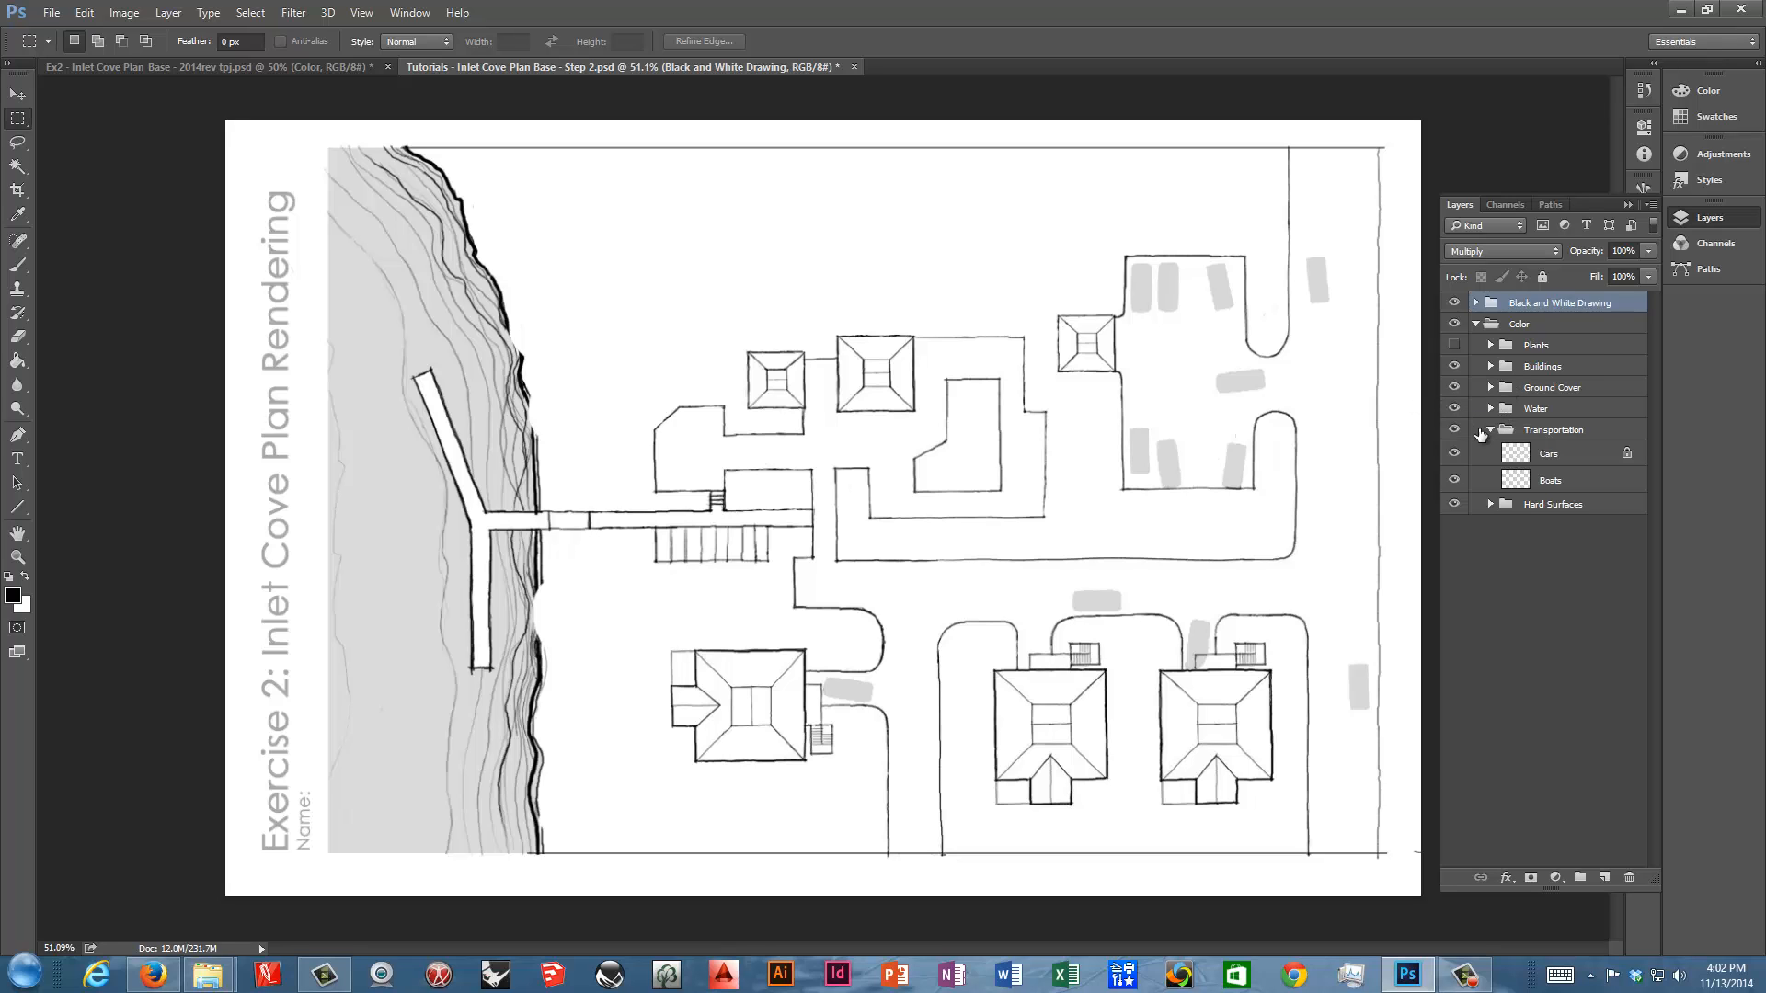
pyautogui.click(1490, 429)
pyautogui.click(1454, 430)
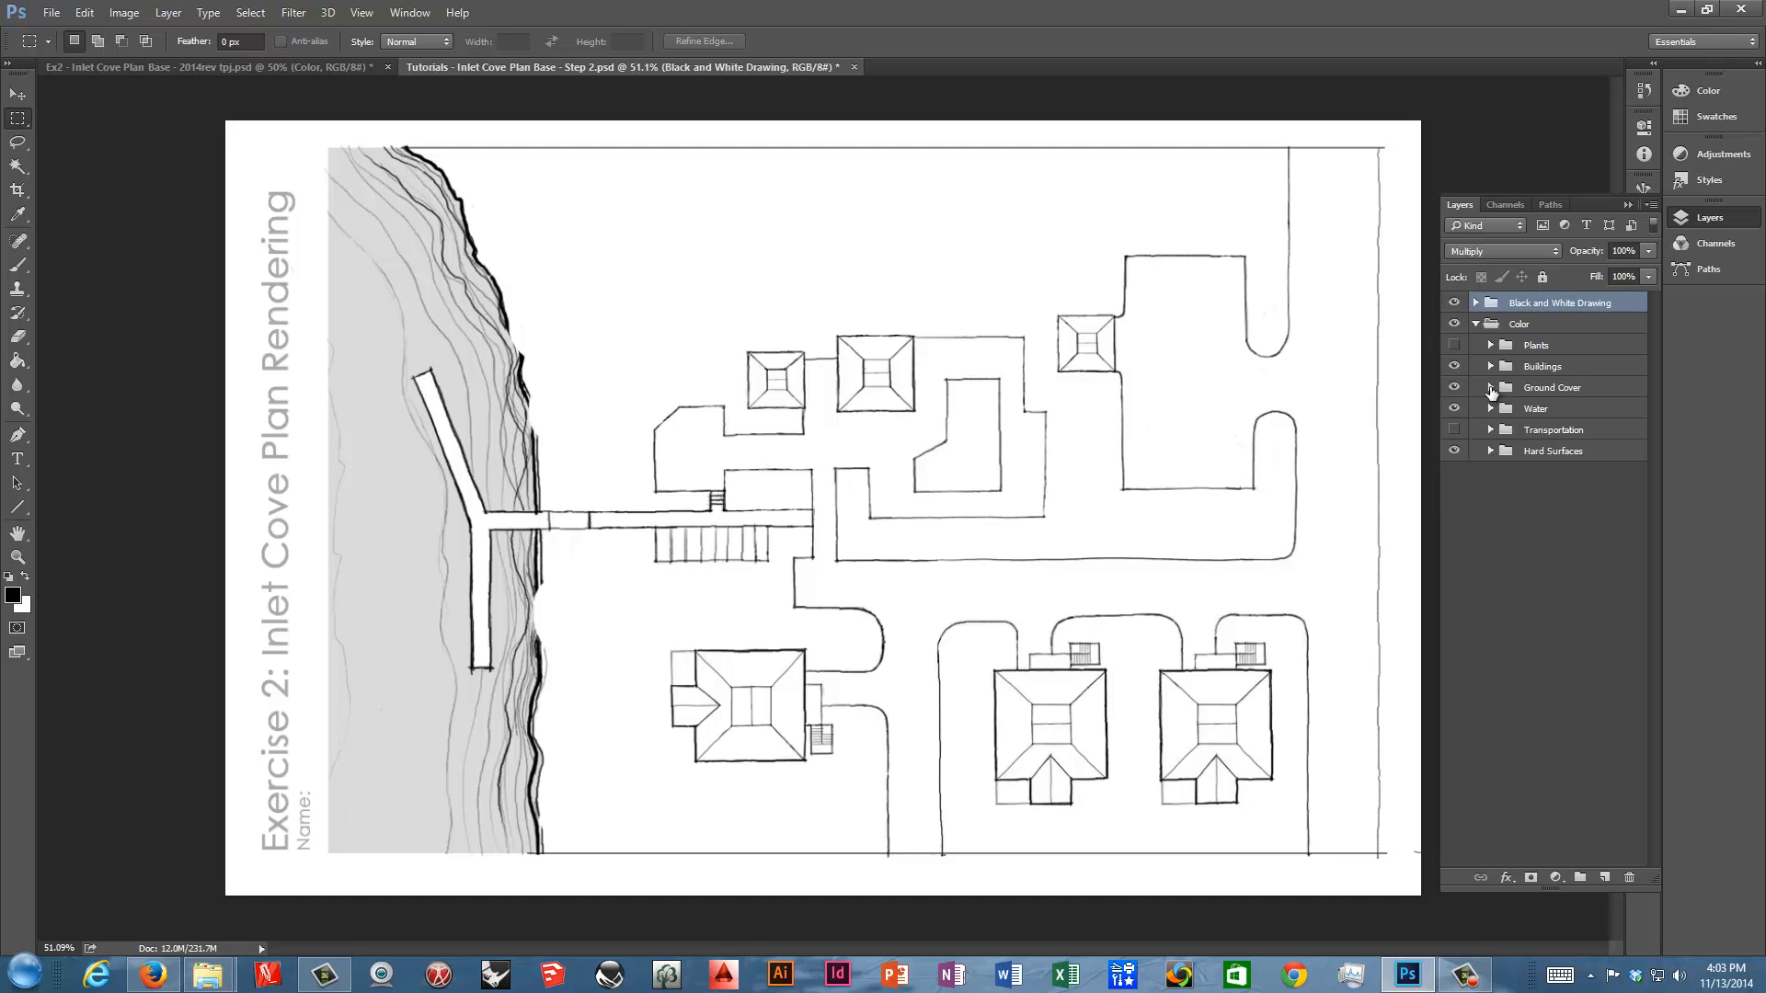
# Activate the Planting Beds layer in the Ground Cover group and set the Magic Wand to sample all layers
pyautogui.click(1490, 388)
pyautogui.click(1553, 438)
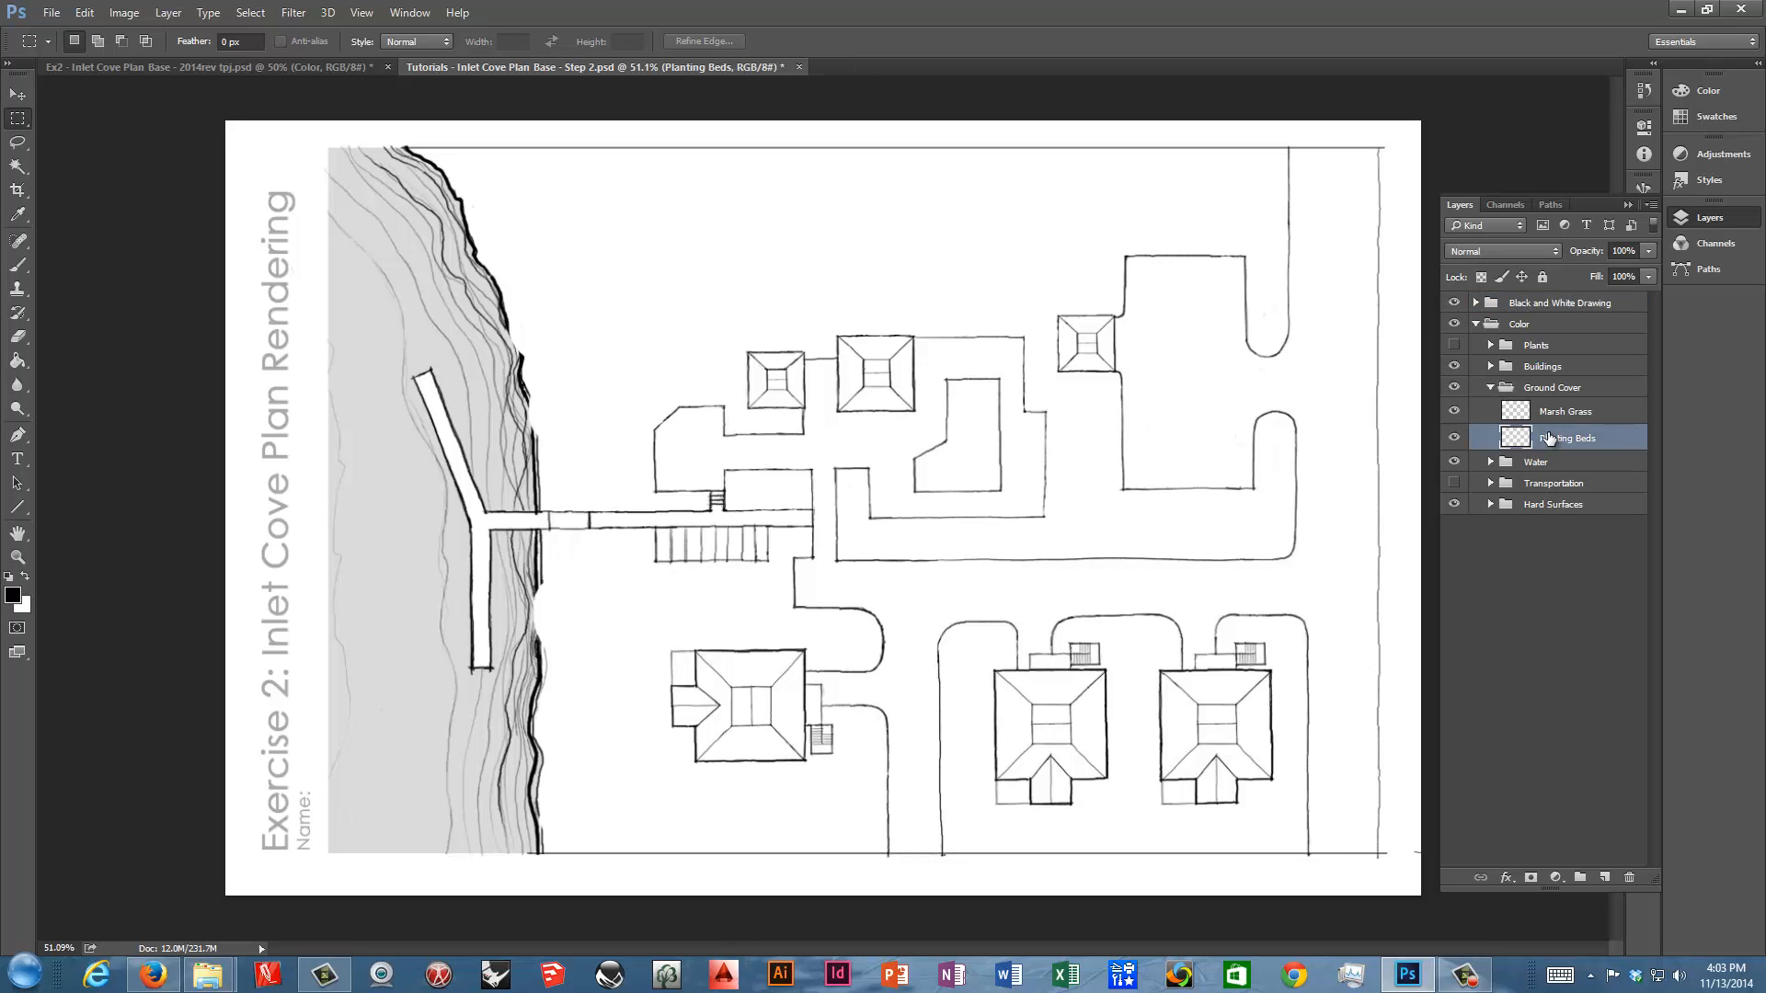
pyautogui.click(17, 166)
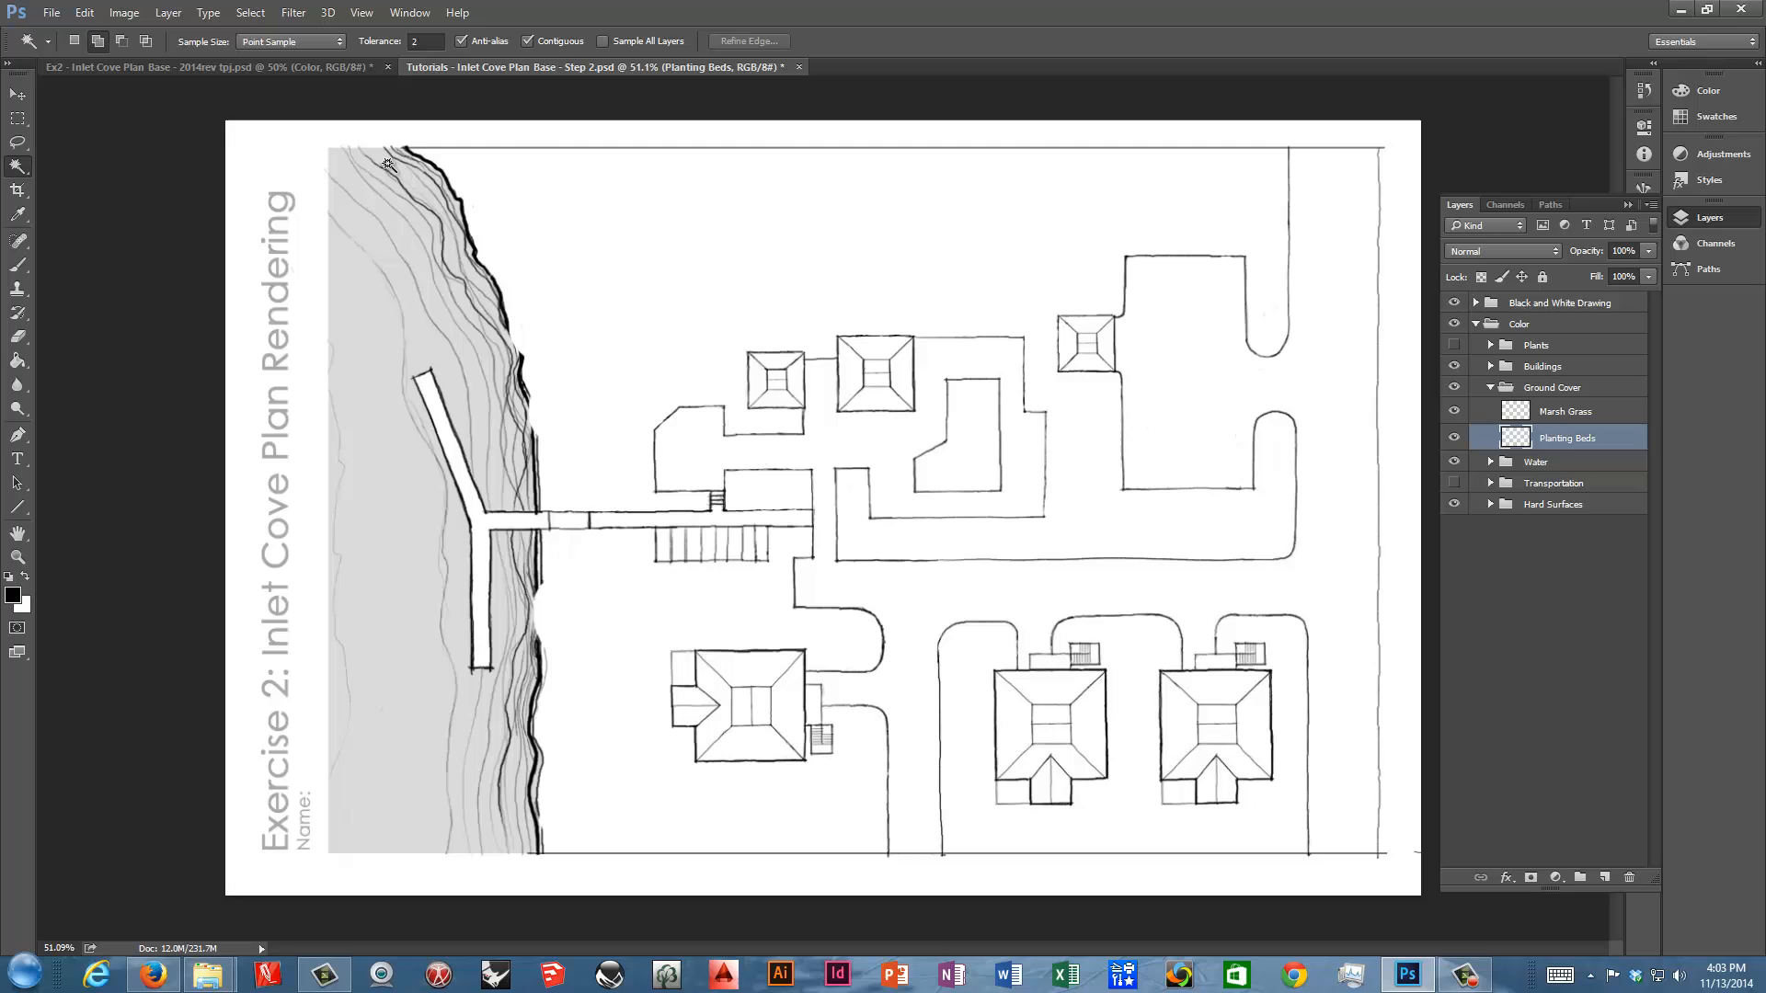
pyautogui.click(602, 43)
# Try selecting the planting areas around the buildings with the Magic Wand at tolerance 2 and preview the selection as a Quick Mask
pyautogui.click(1012, 250)
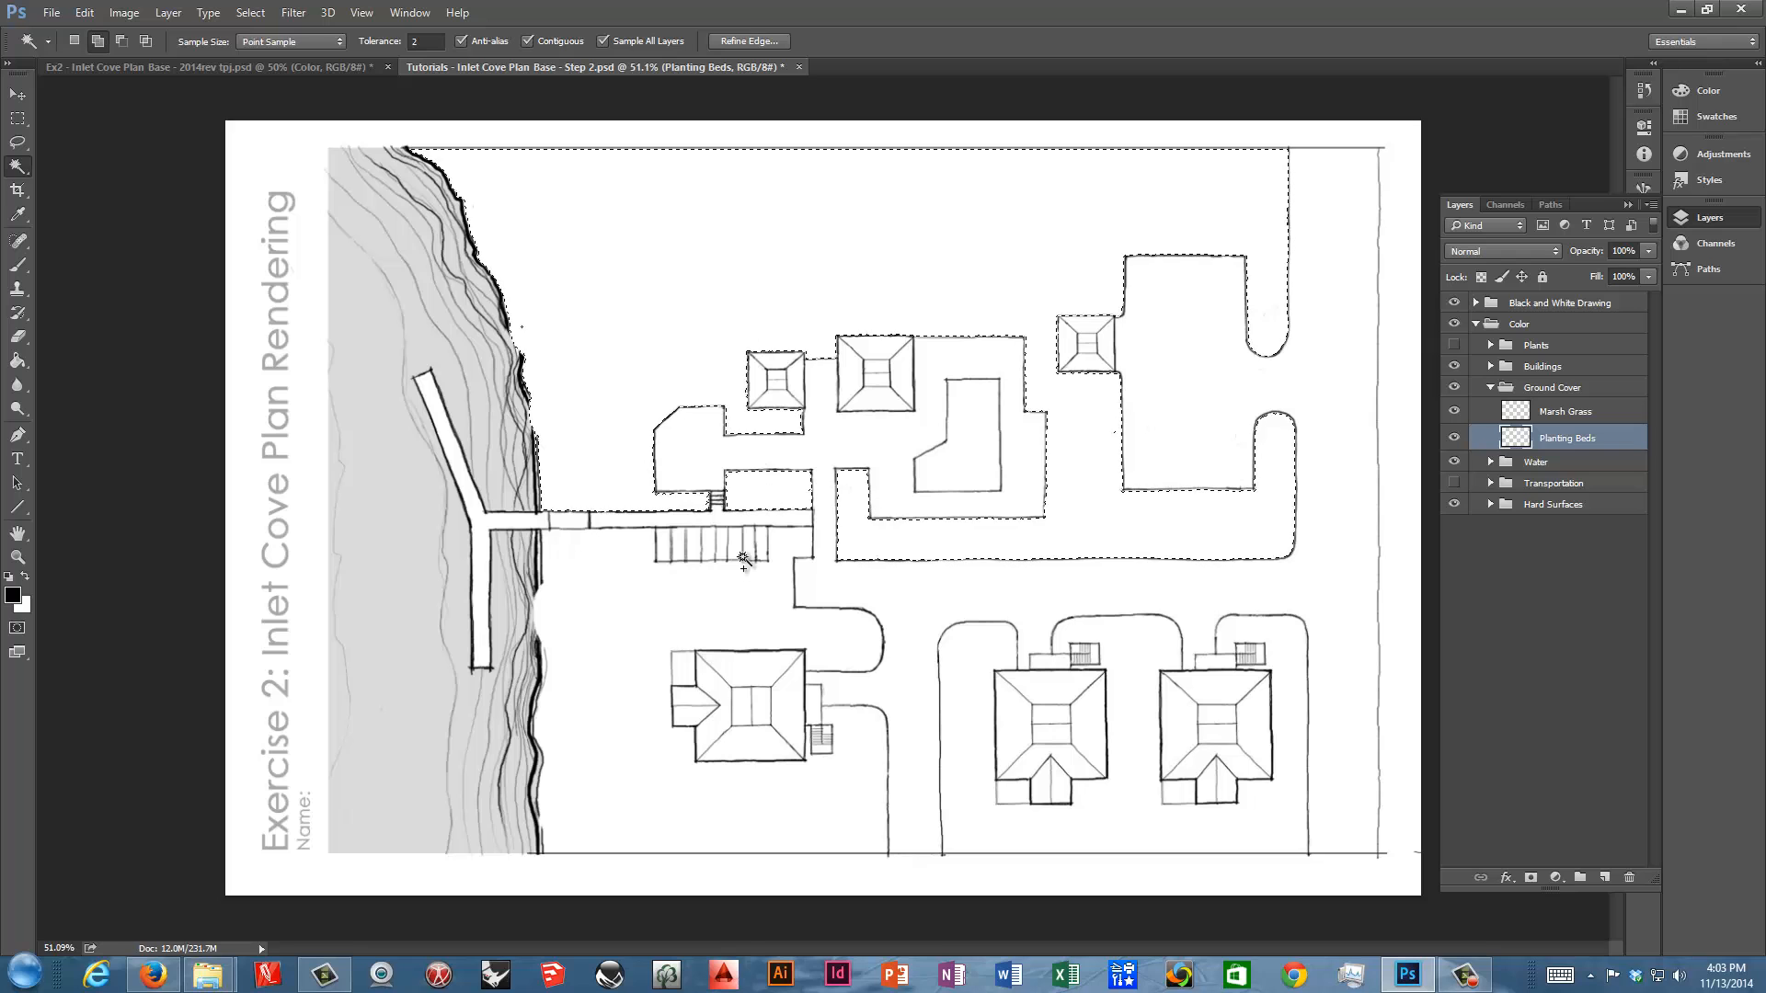
pyautogui.click(794, 604)
pyautogui.click(825, 641)
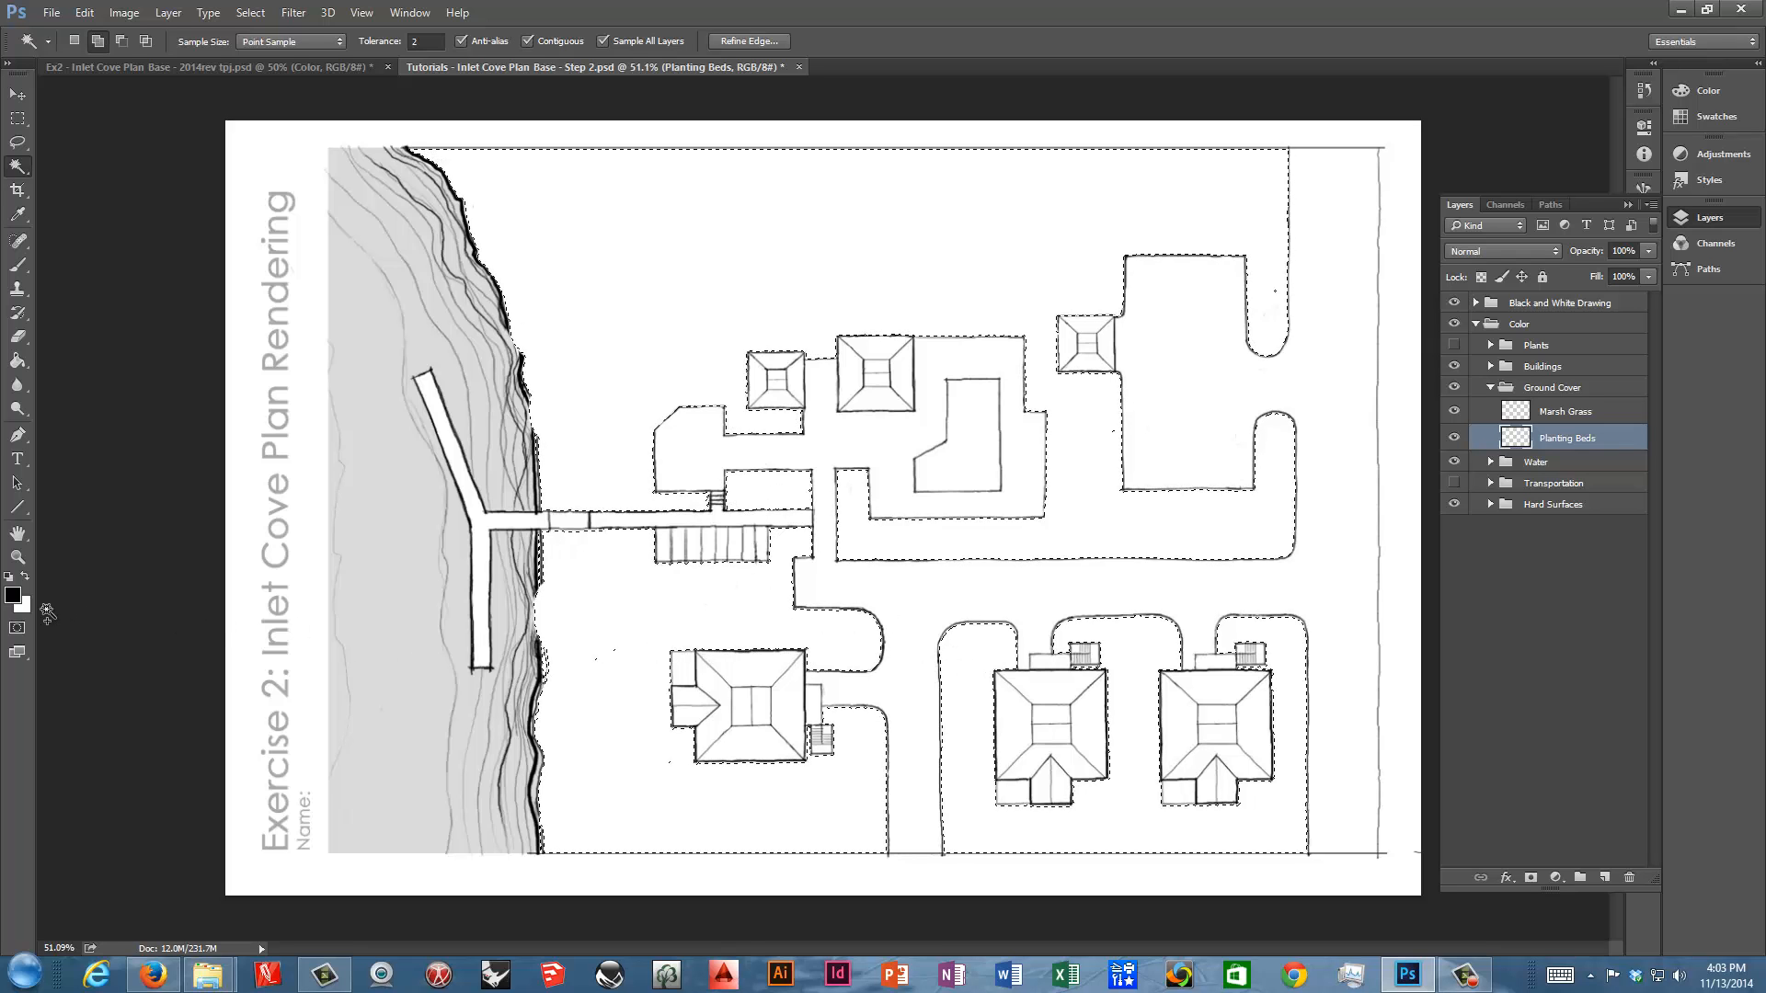
pyautogui.click(17, 629)
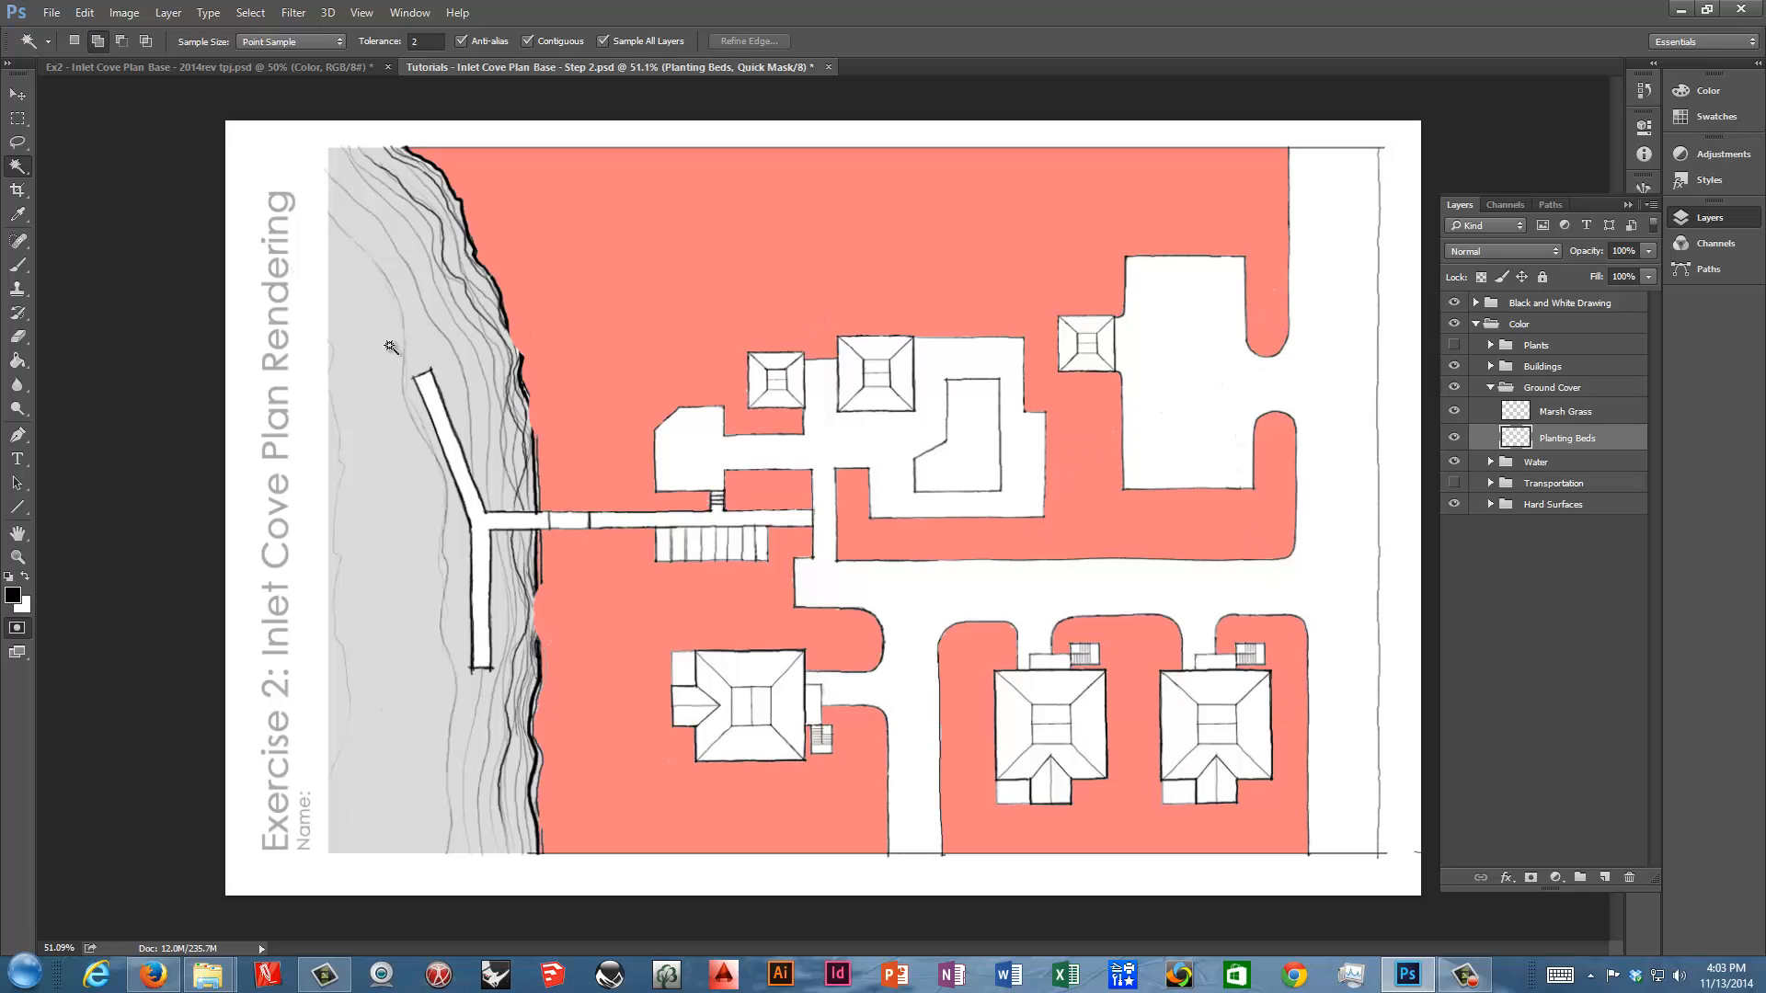
pyautogui.click(18, 629)
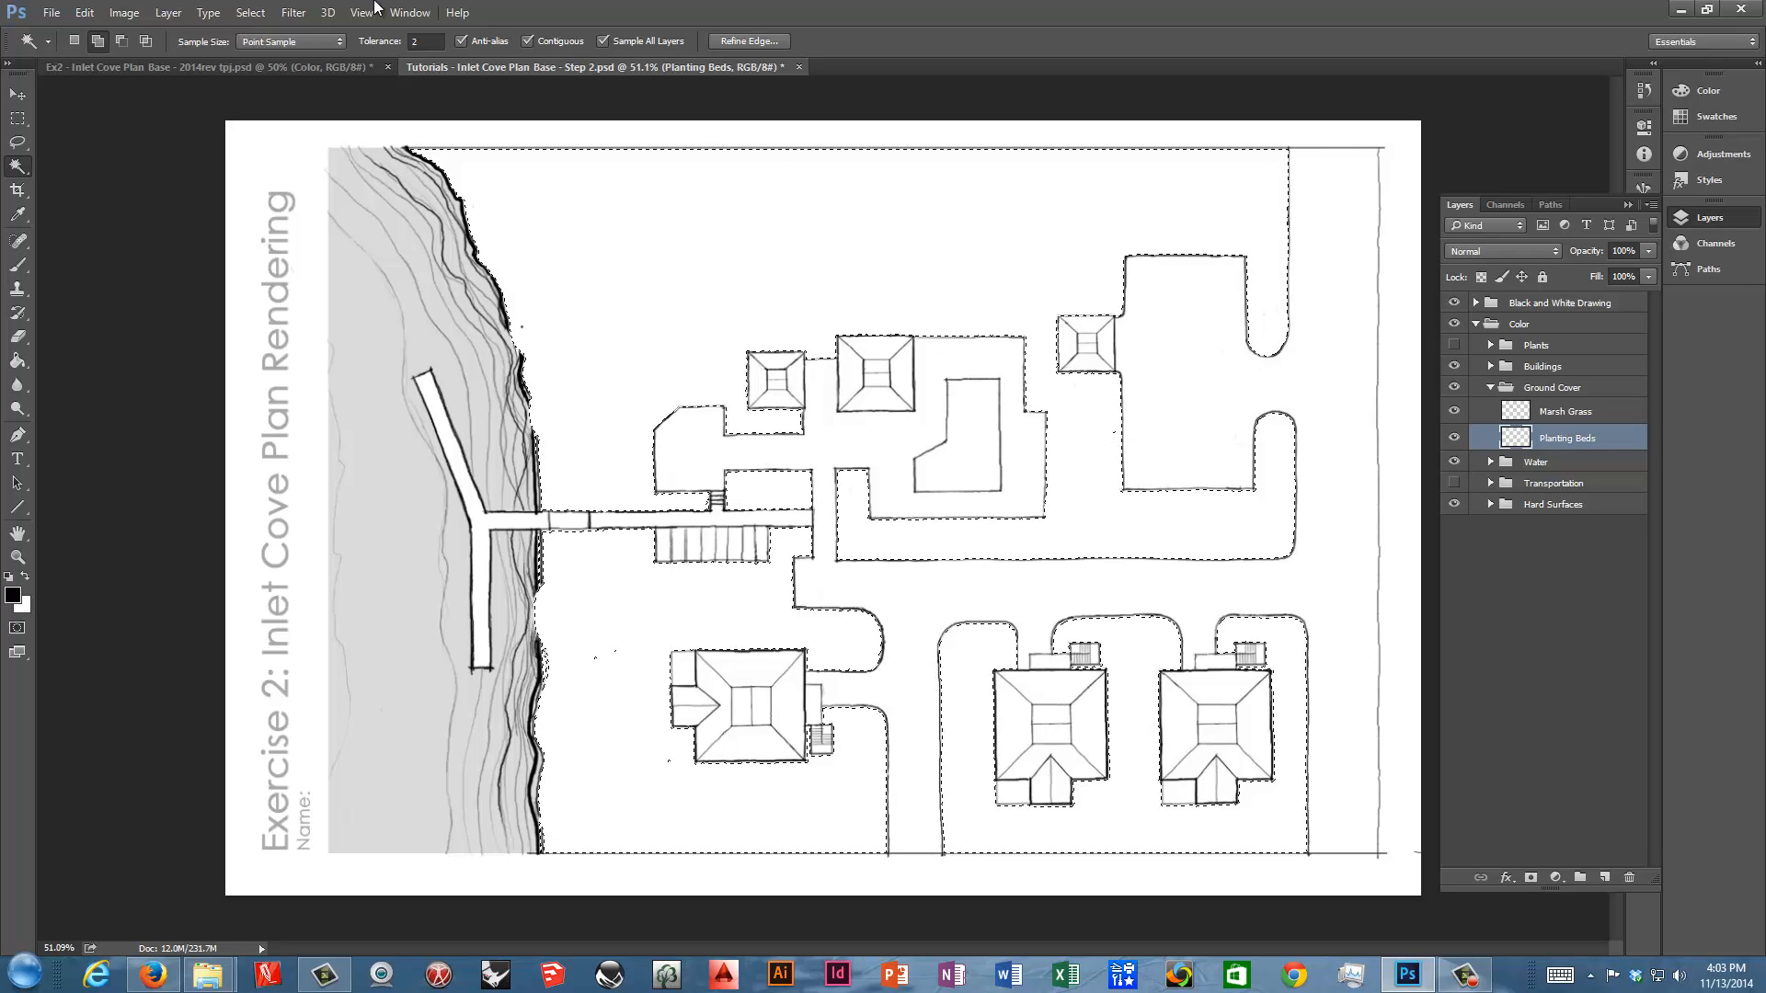
# Set the Magic Wand tolerance to 20 and clear the current selection
pyautogui.click(389, 41)
pyautogui.write('20')
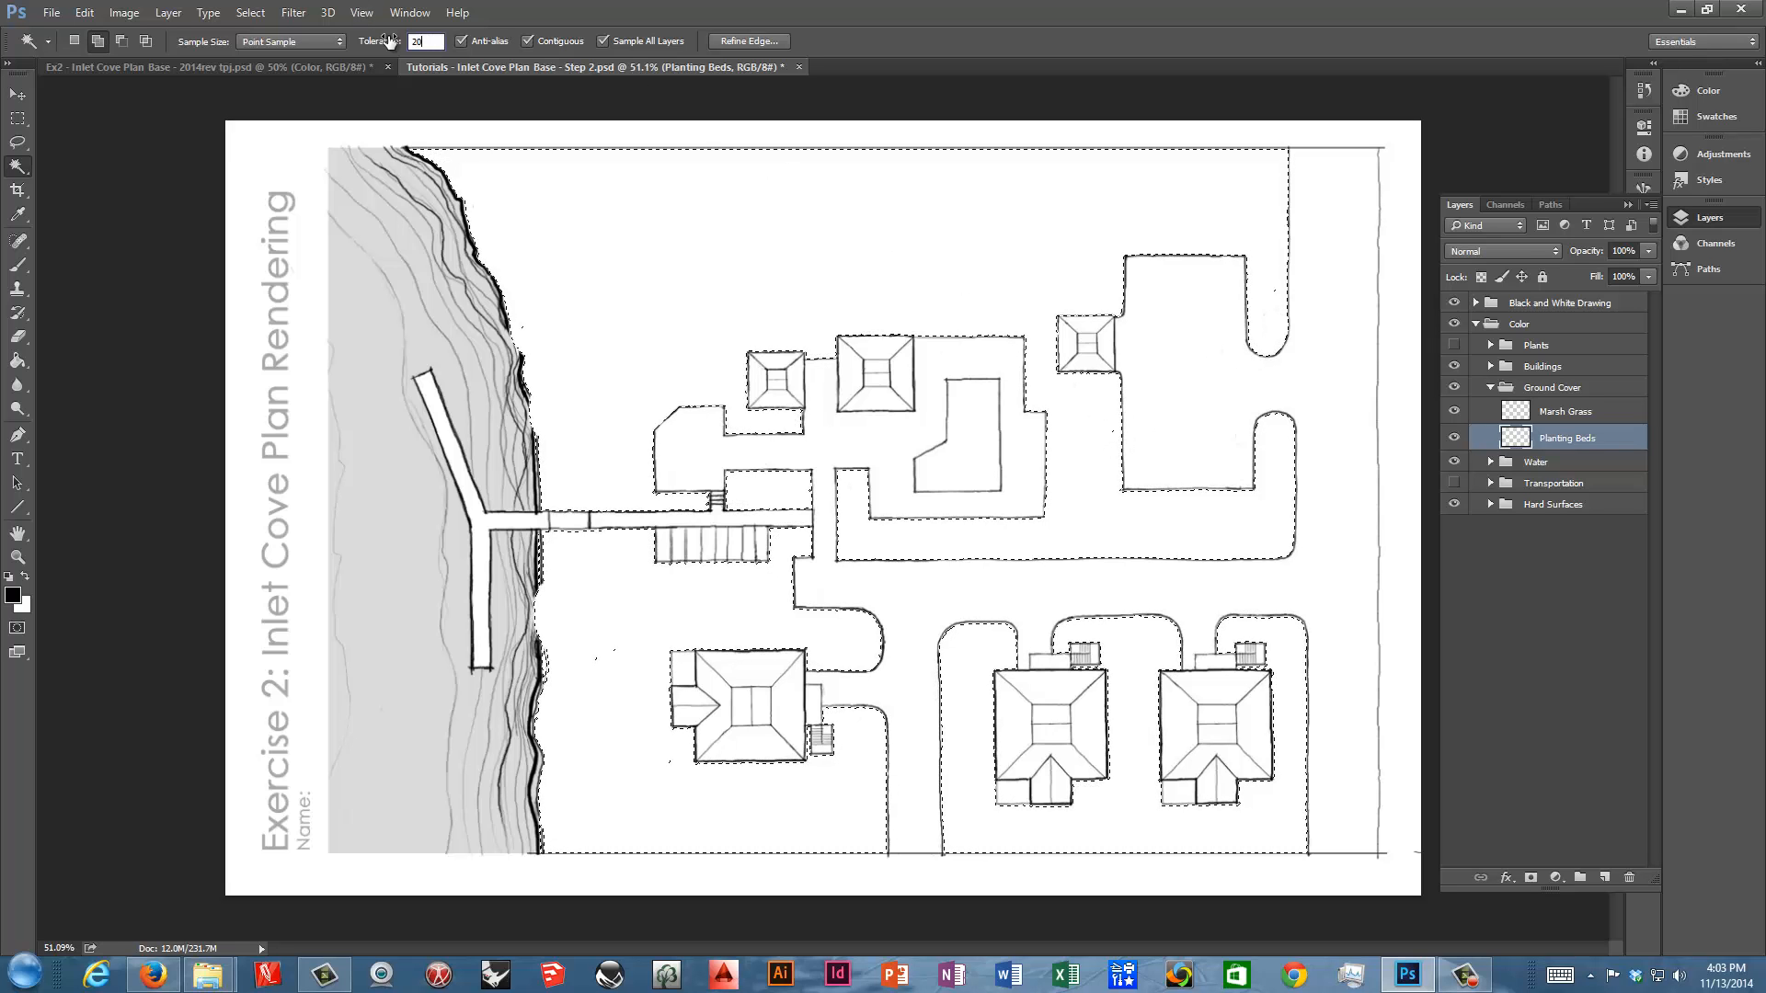
pyautogui.press('Return')
pyautogui.hotkey('ctrl', 'd')
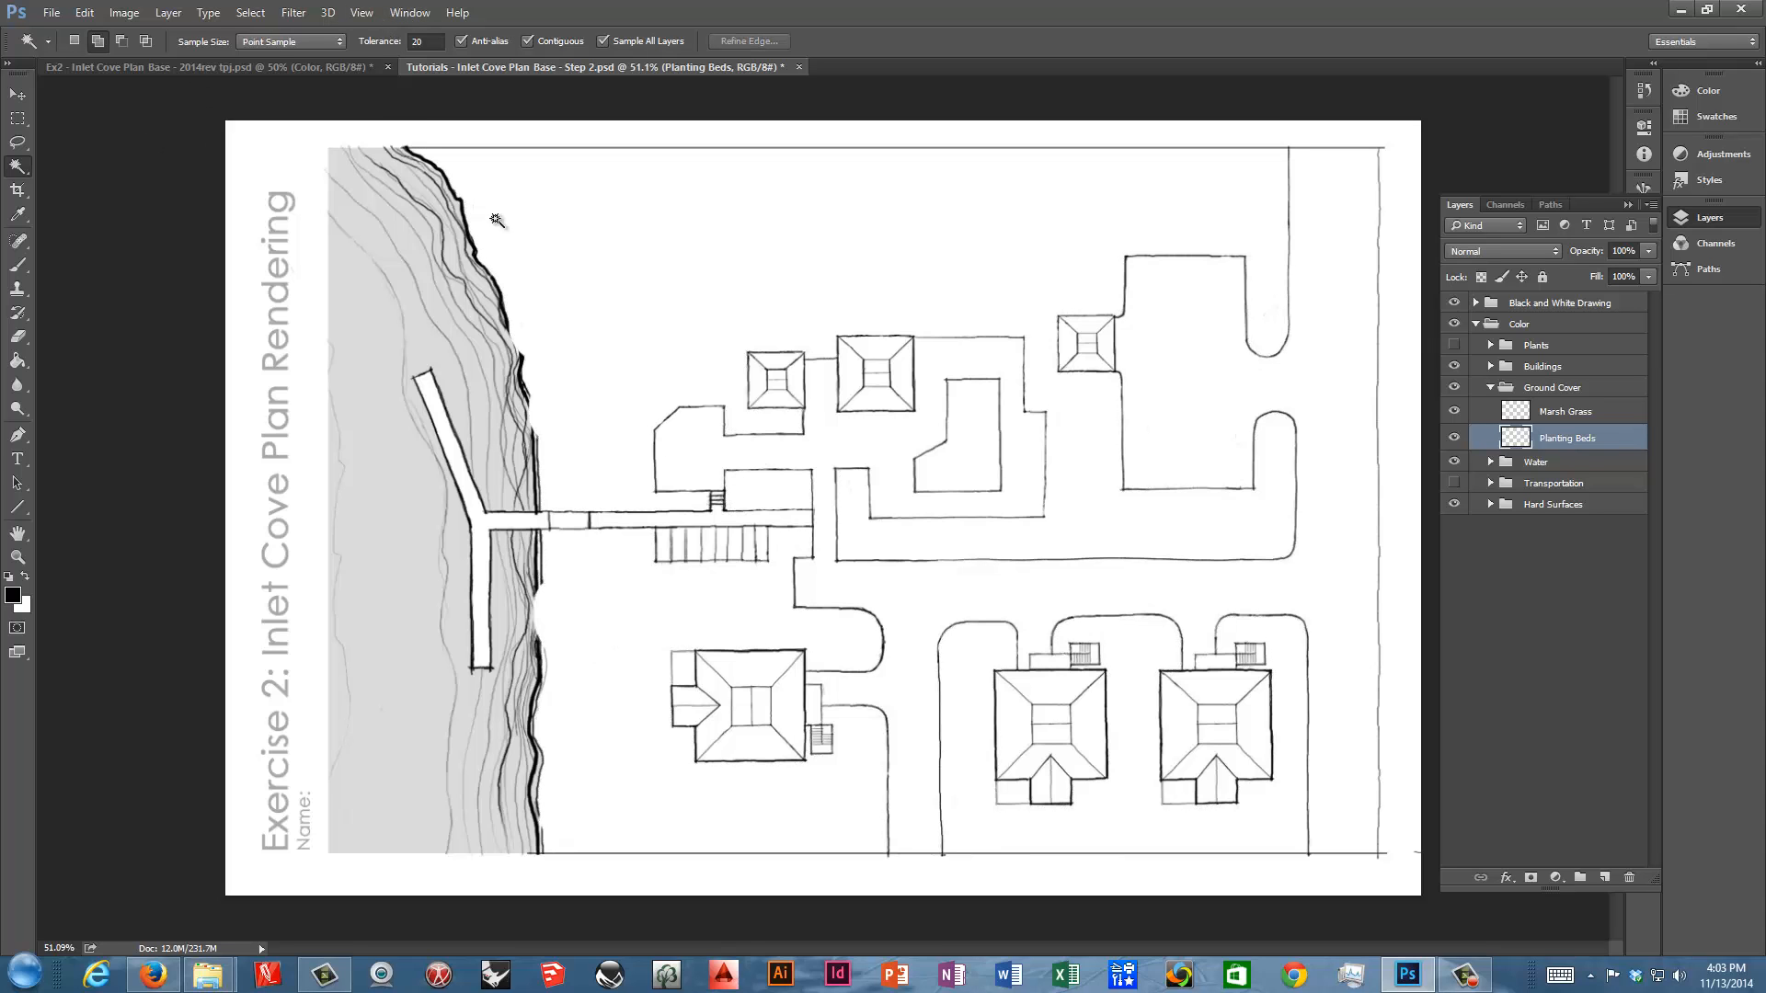
# Select all the planting areas north and south of the road with the Magic Wand and check the selection in Quick Mask mode
pyautogui.click(524, 226)
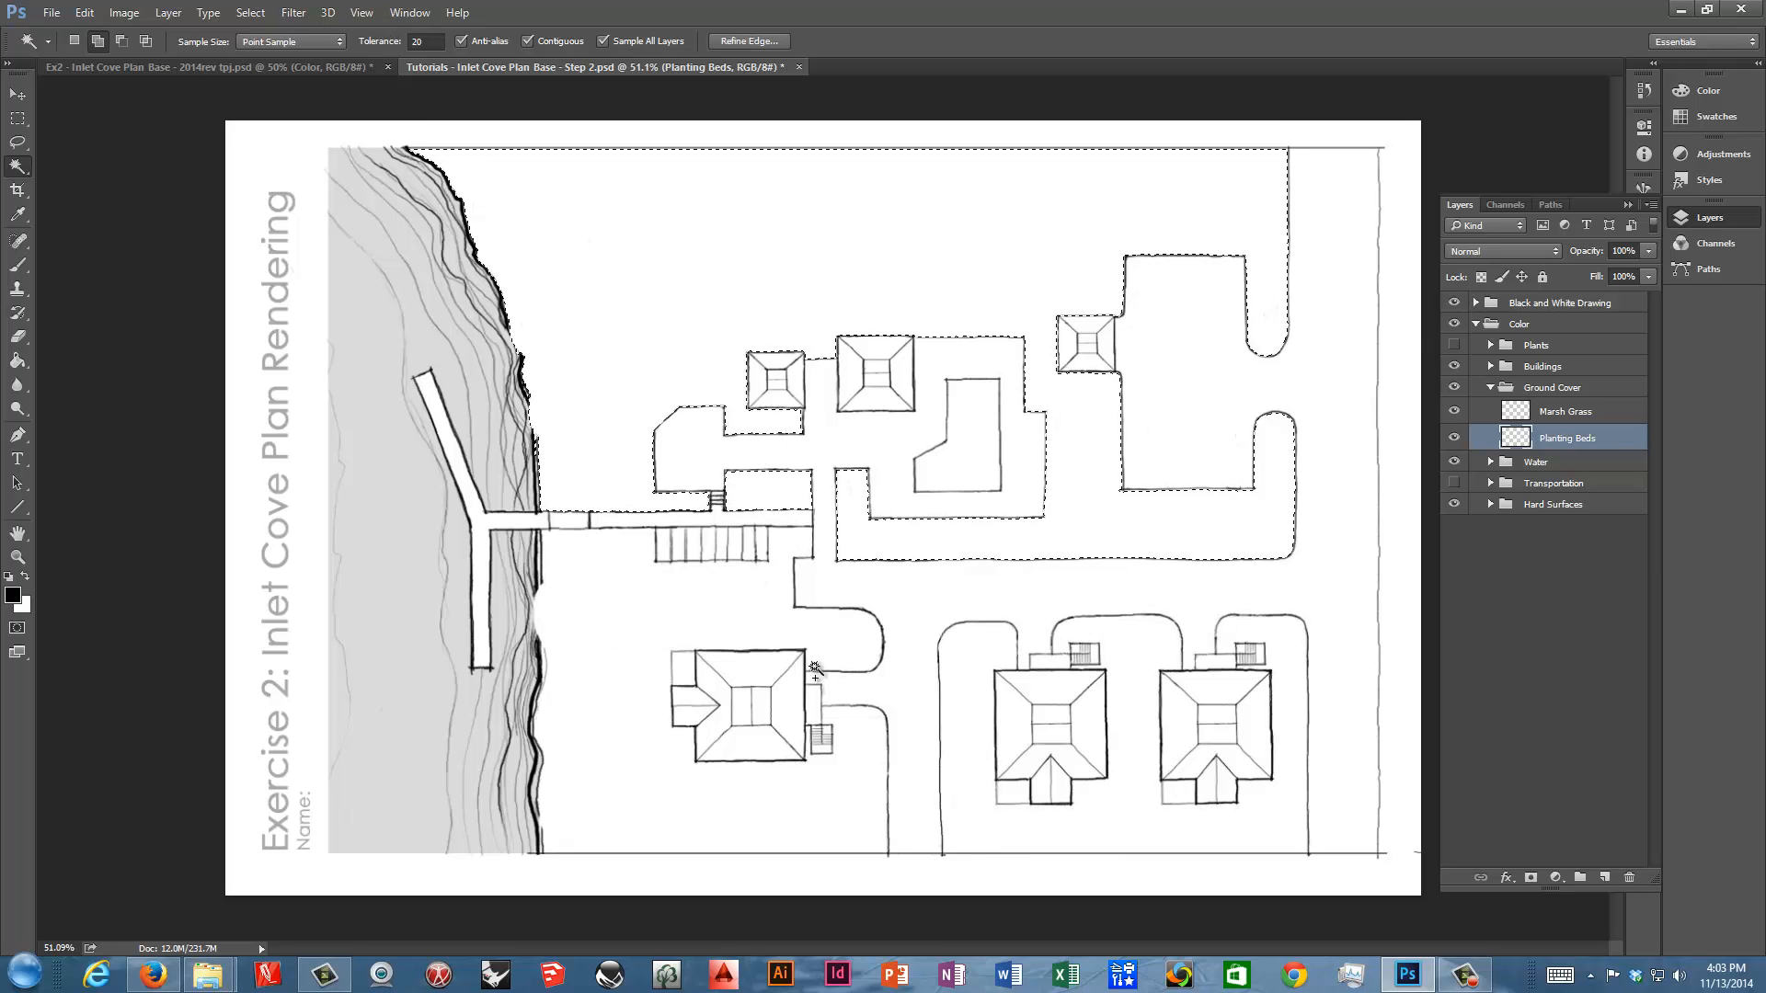
pyautogui.click(1140, 666)
pyautogui.click(861, 641)
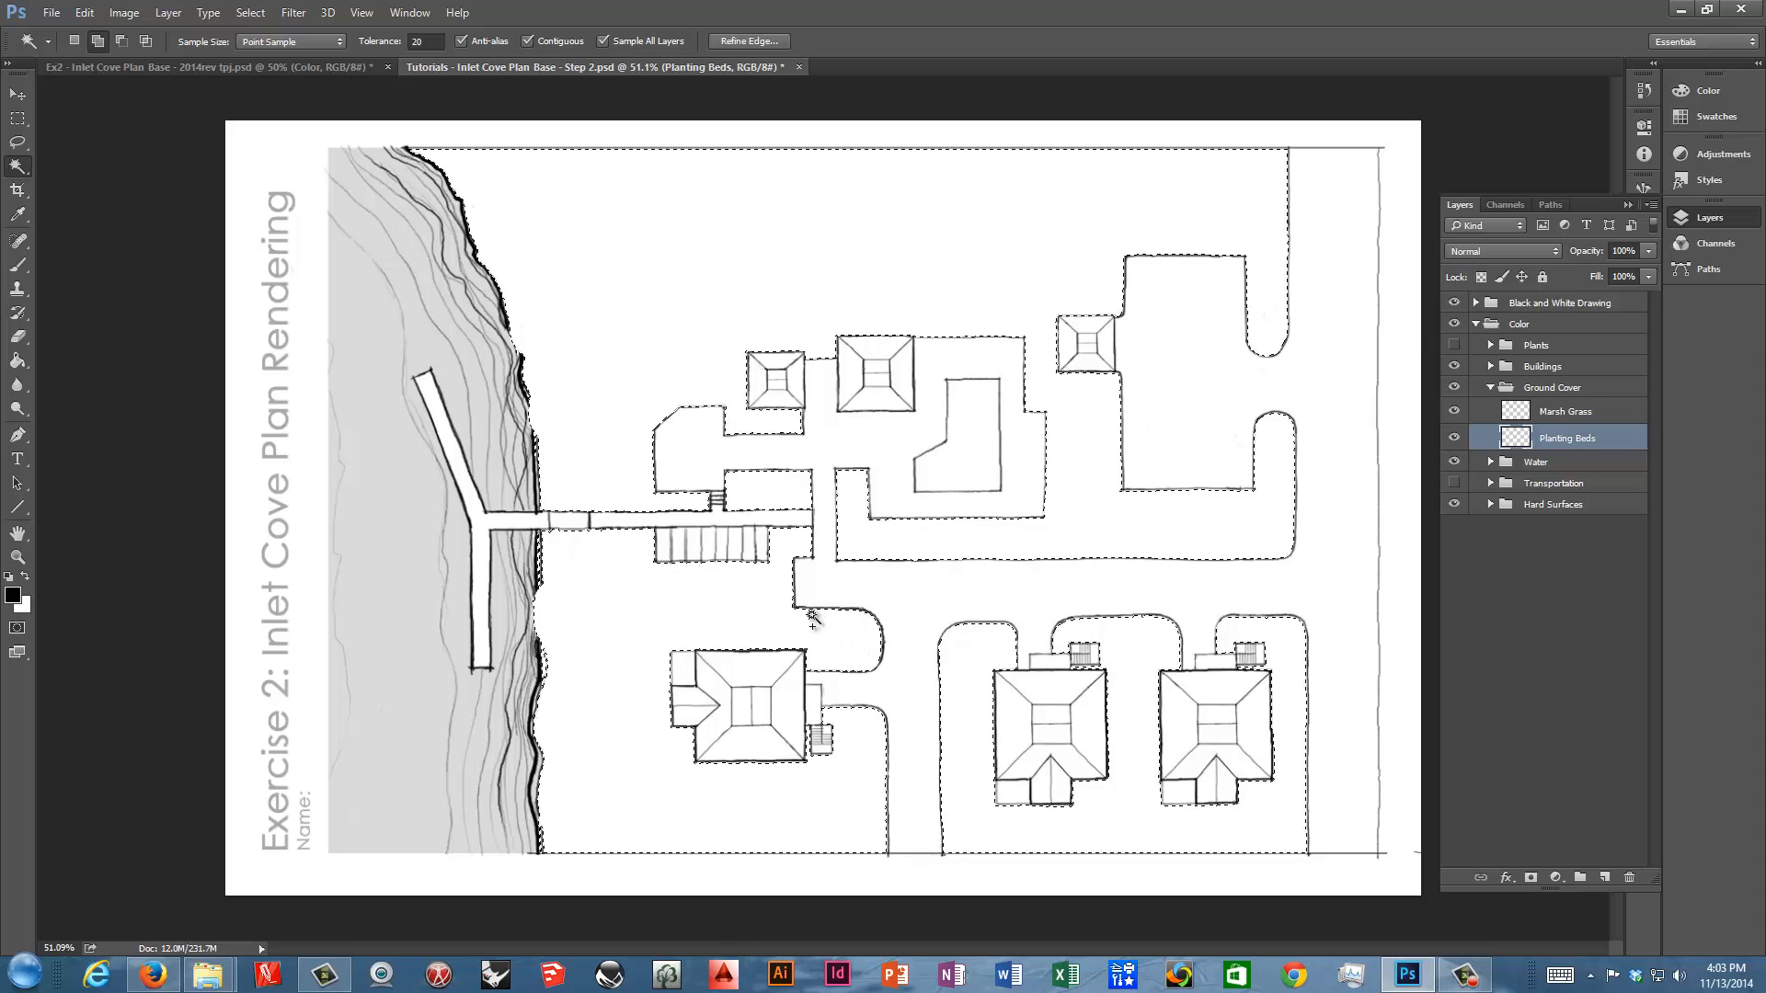
pyautogui.click(17, 628)
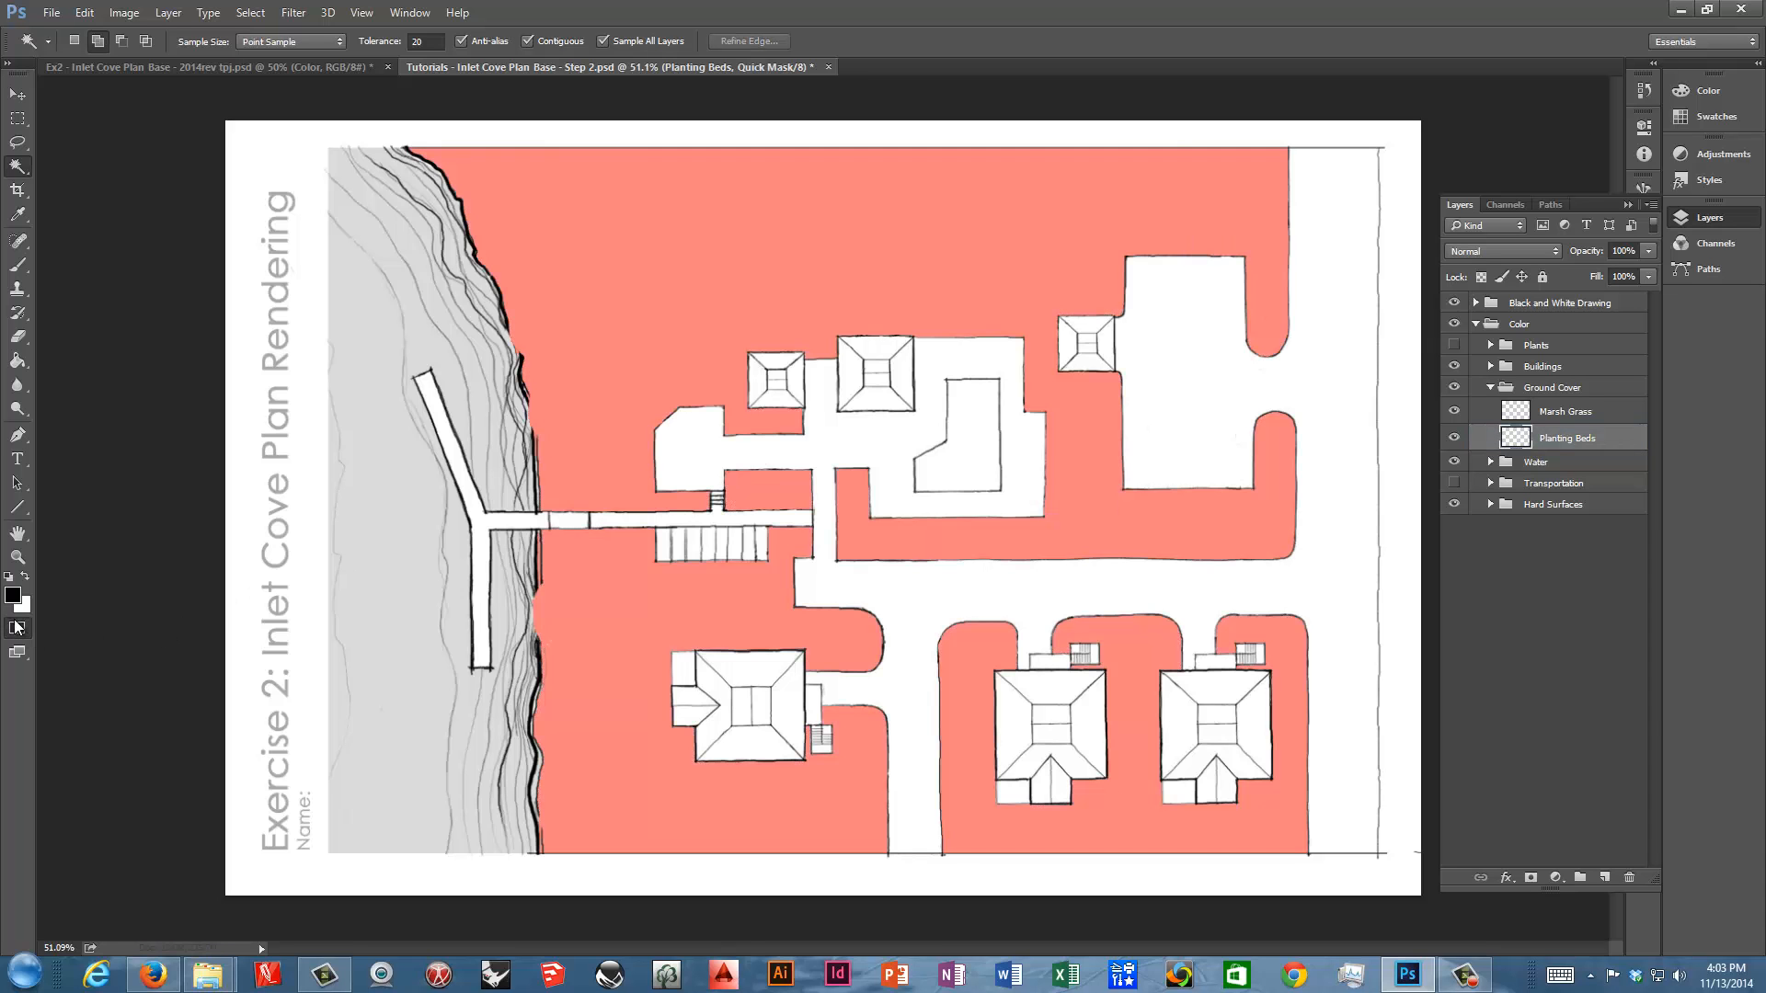
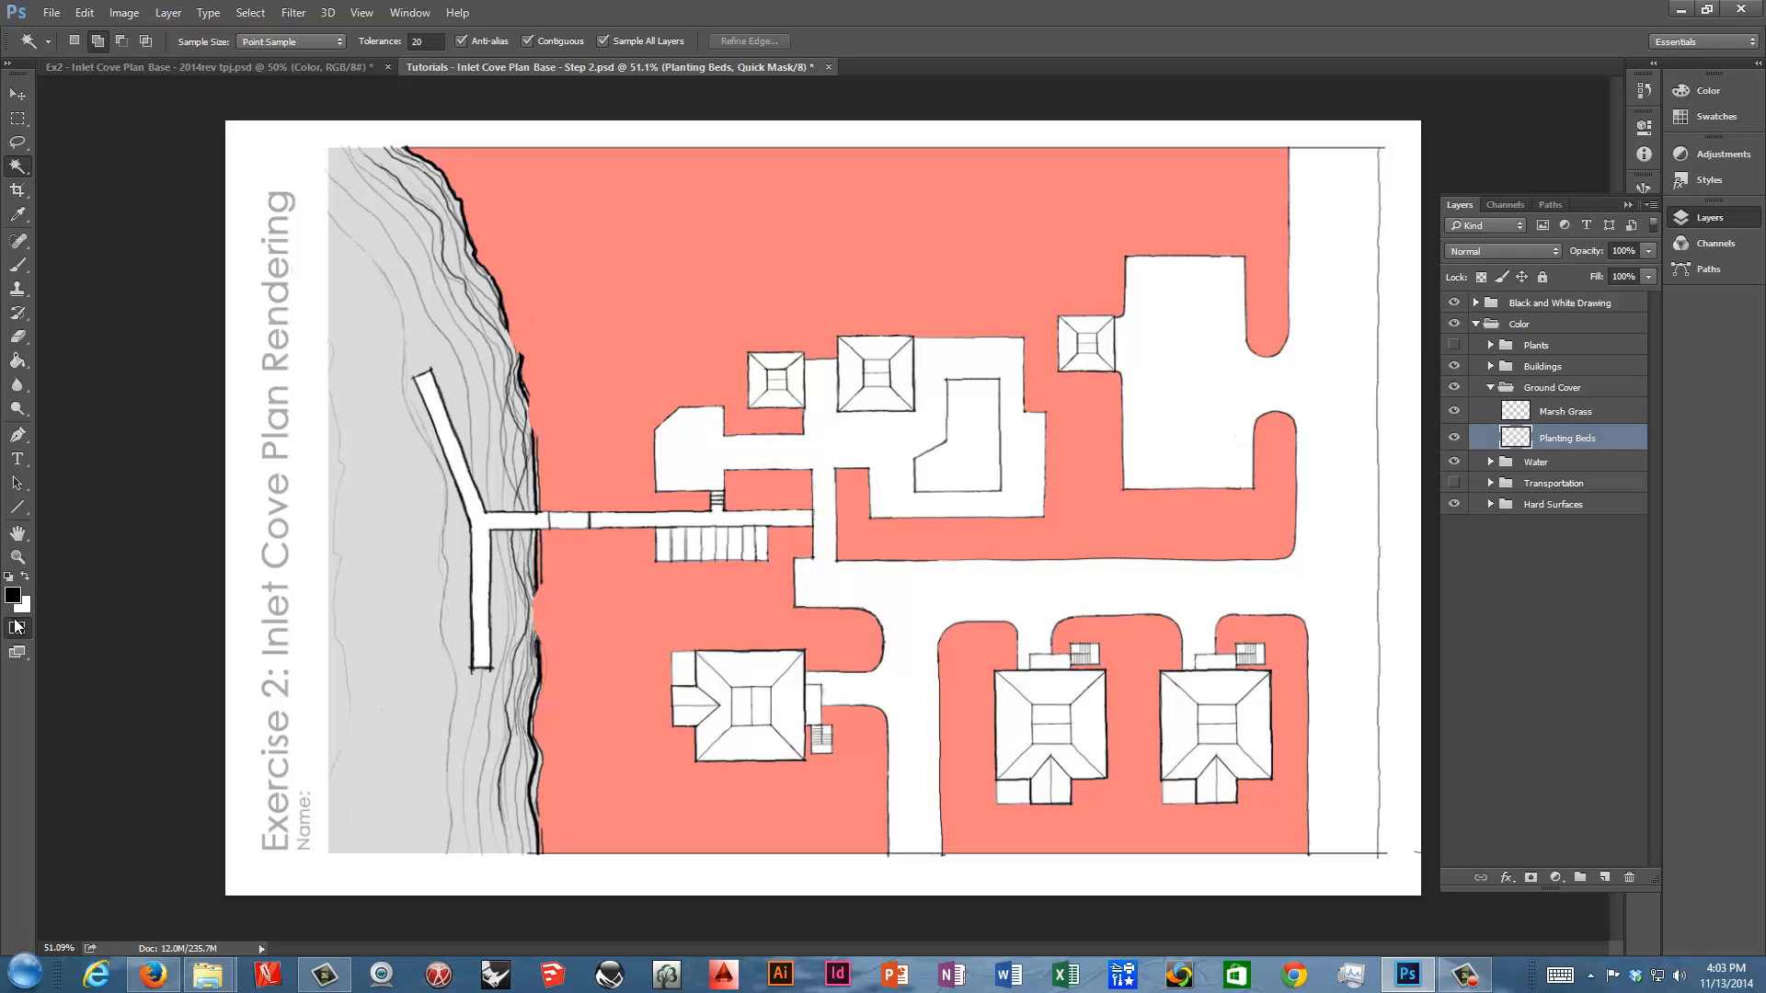
pyautogui.press('q')
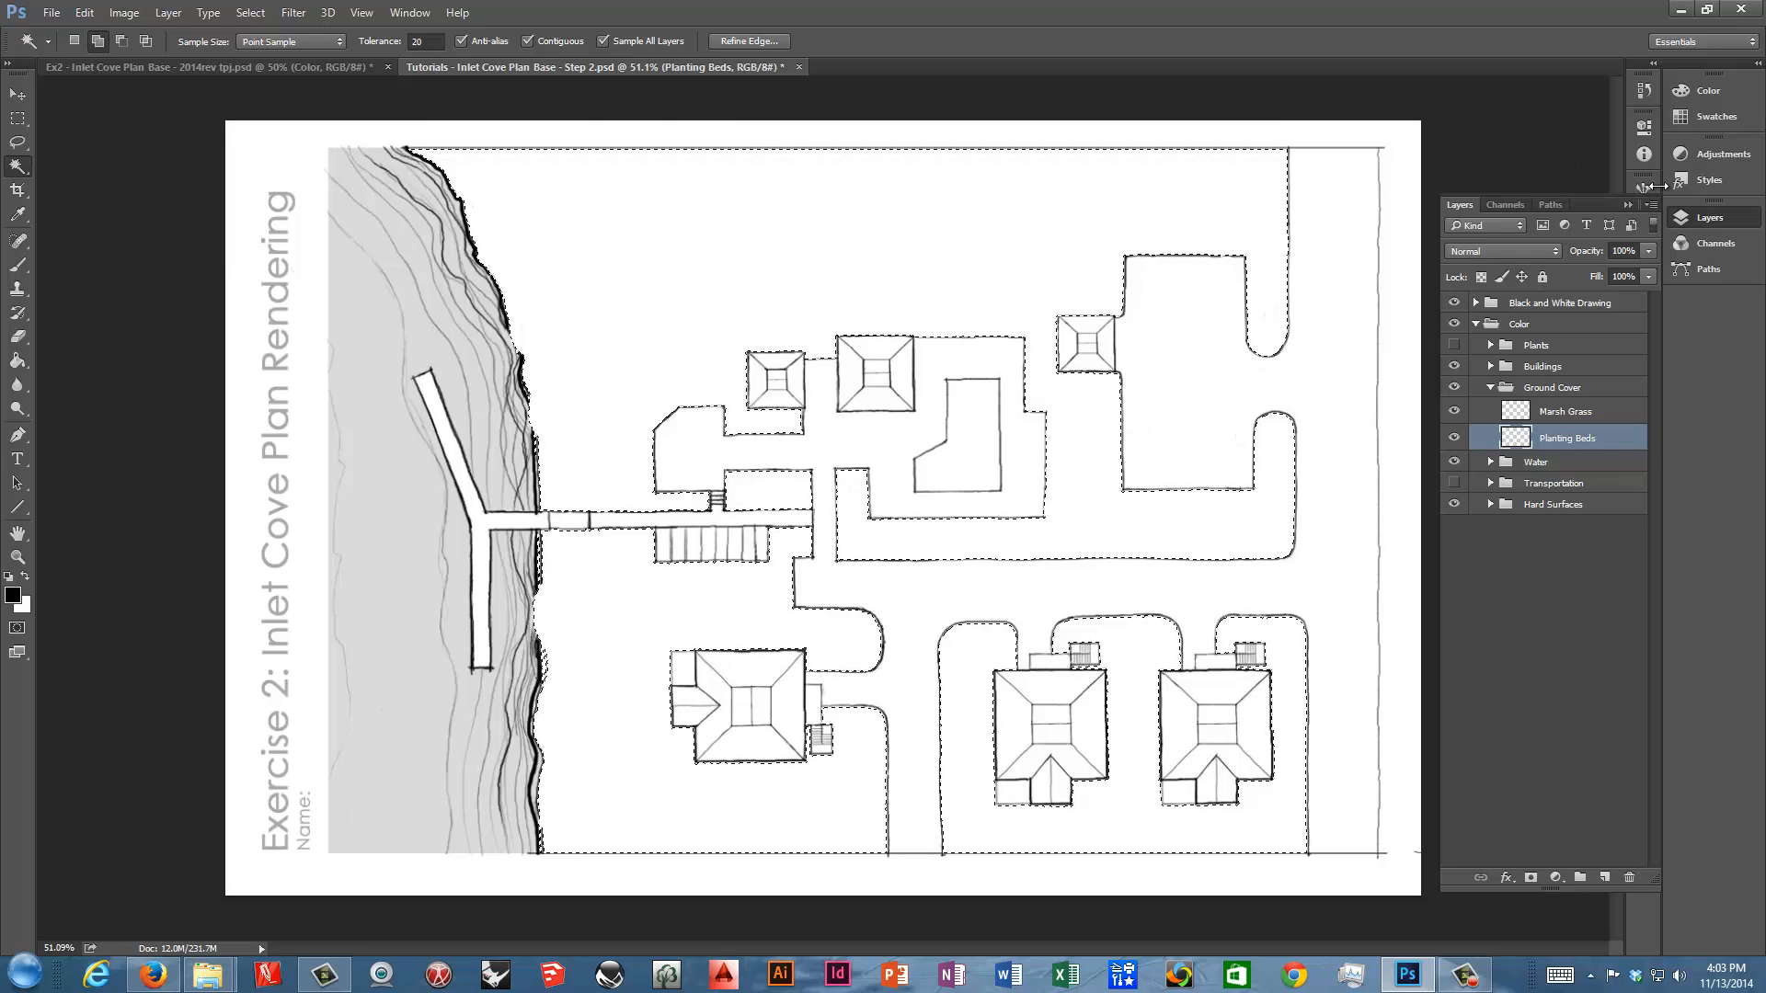
# Set the foreground color to the muted green 47765d, starting from a dark green swatch
pyautogui.click(1699, 117)
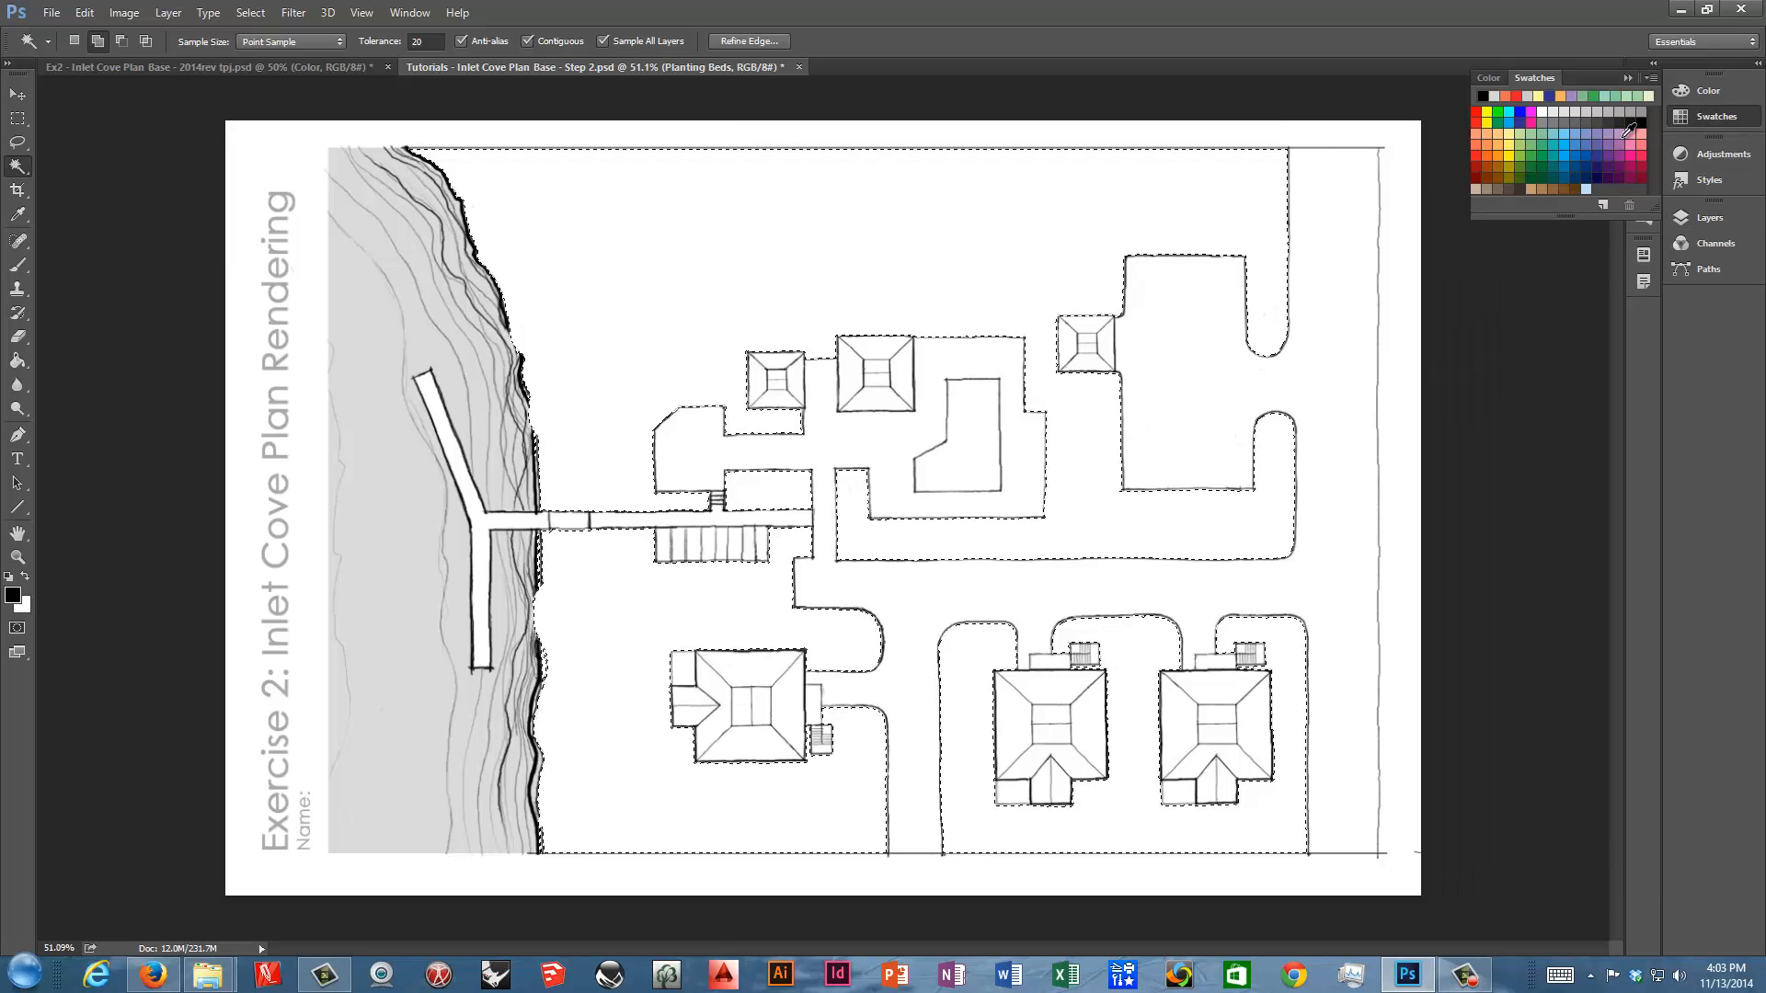
pyautogui.click(1546, 164)
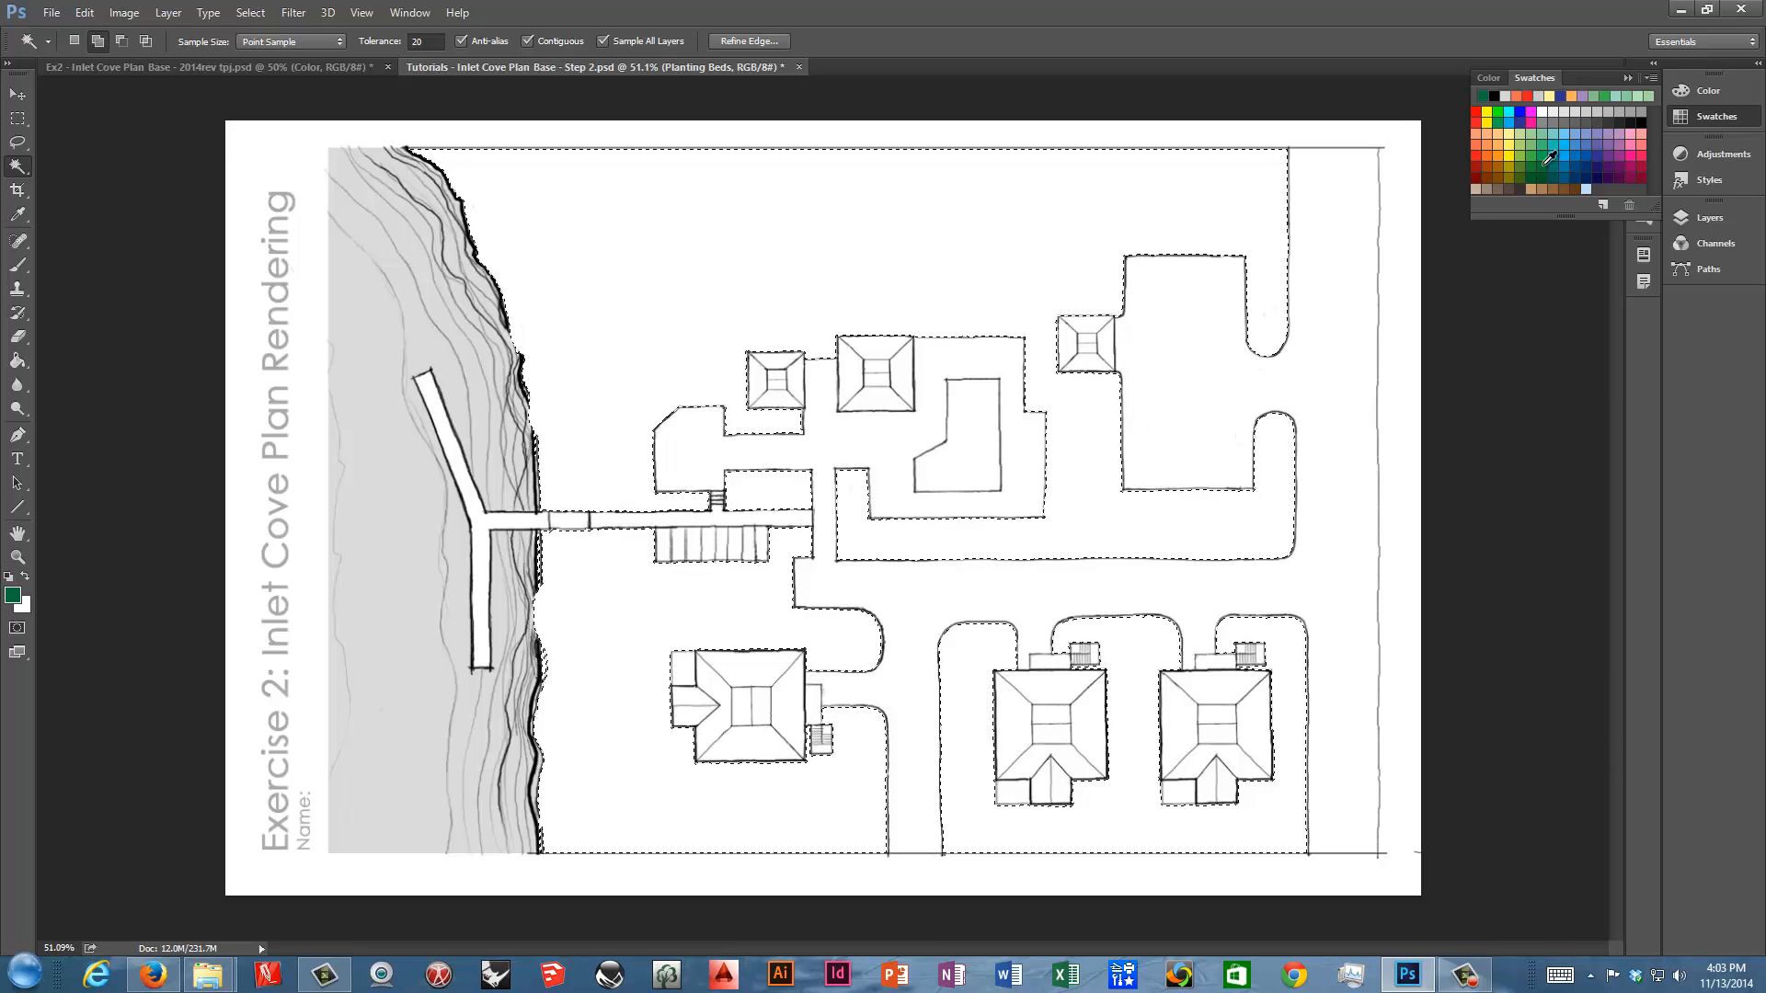
pyautogui.click(13, 595)
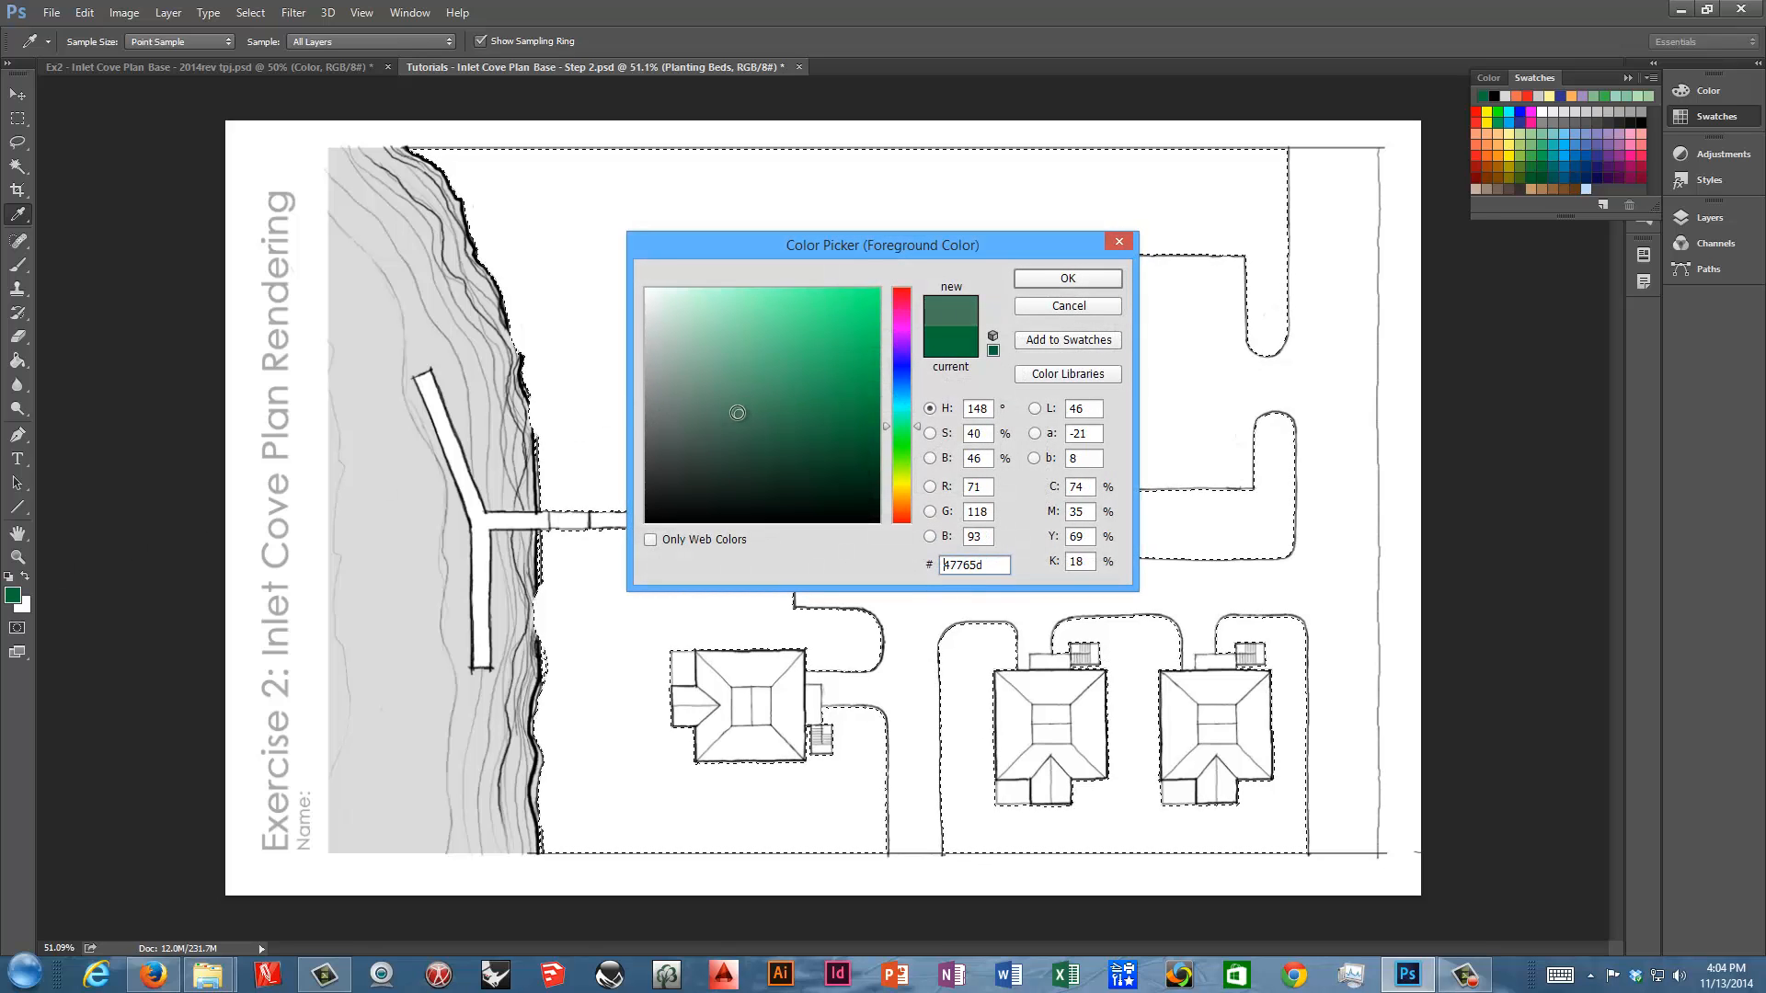
pyautogui.click(1046, 277)
pyautogui.press('w')
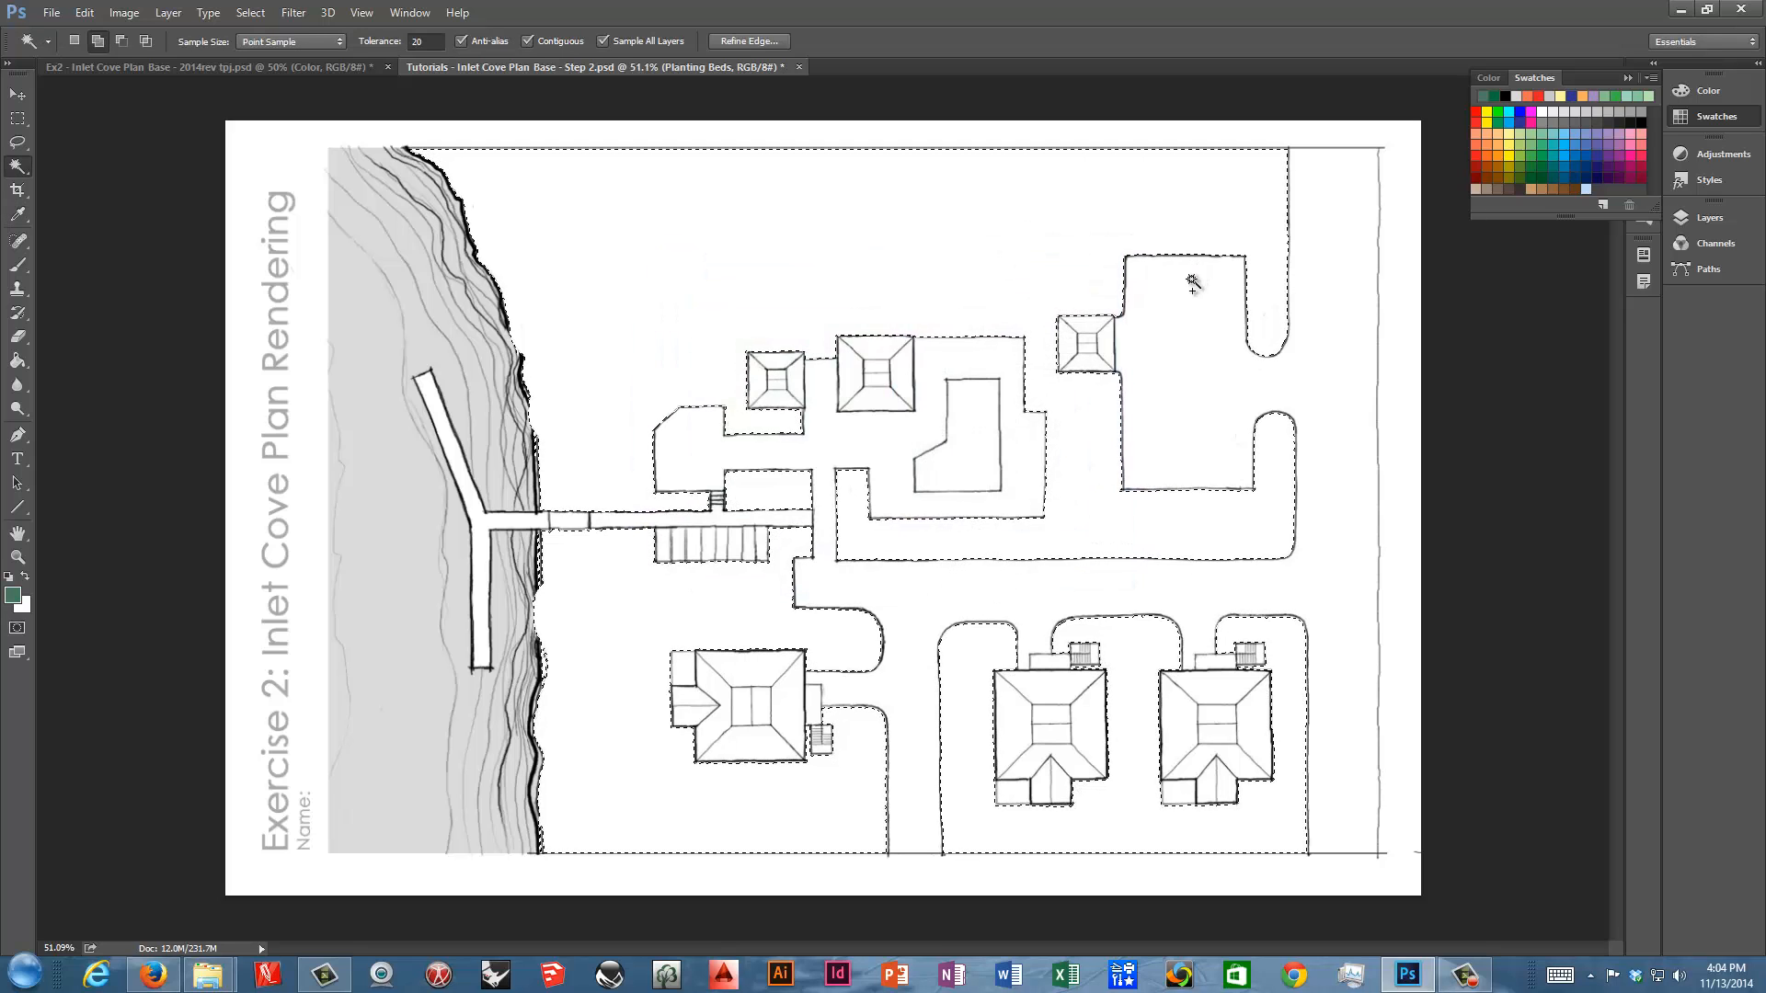
pyautogui.press('alt')
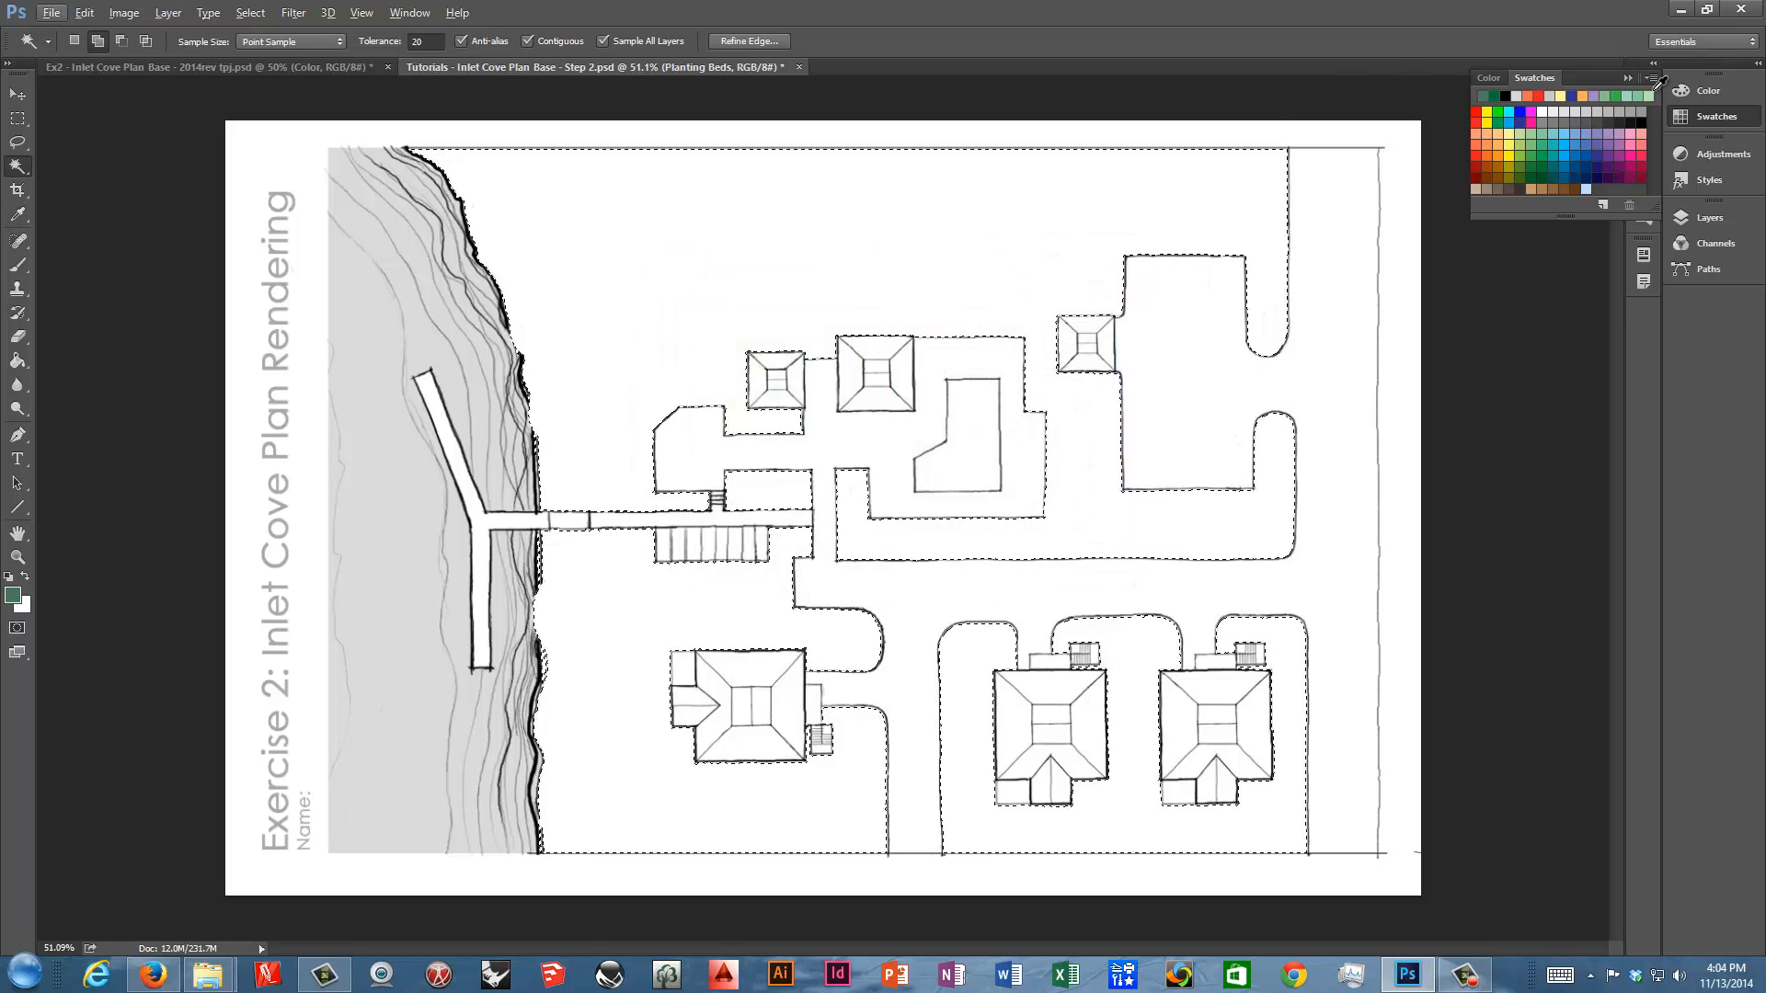
# Fill the selected planting areas on the Planting Beds layer with the foreground green and clear the selection
pyautogui.click(1711, 221)
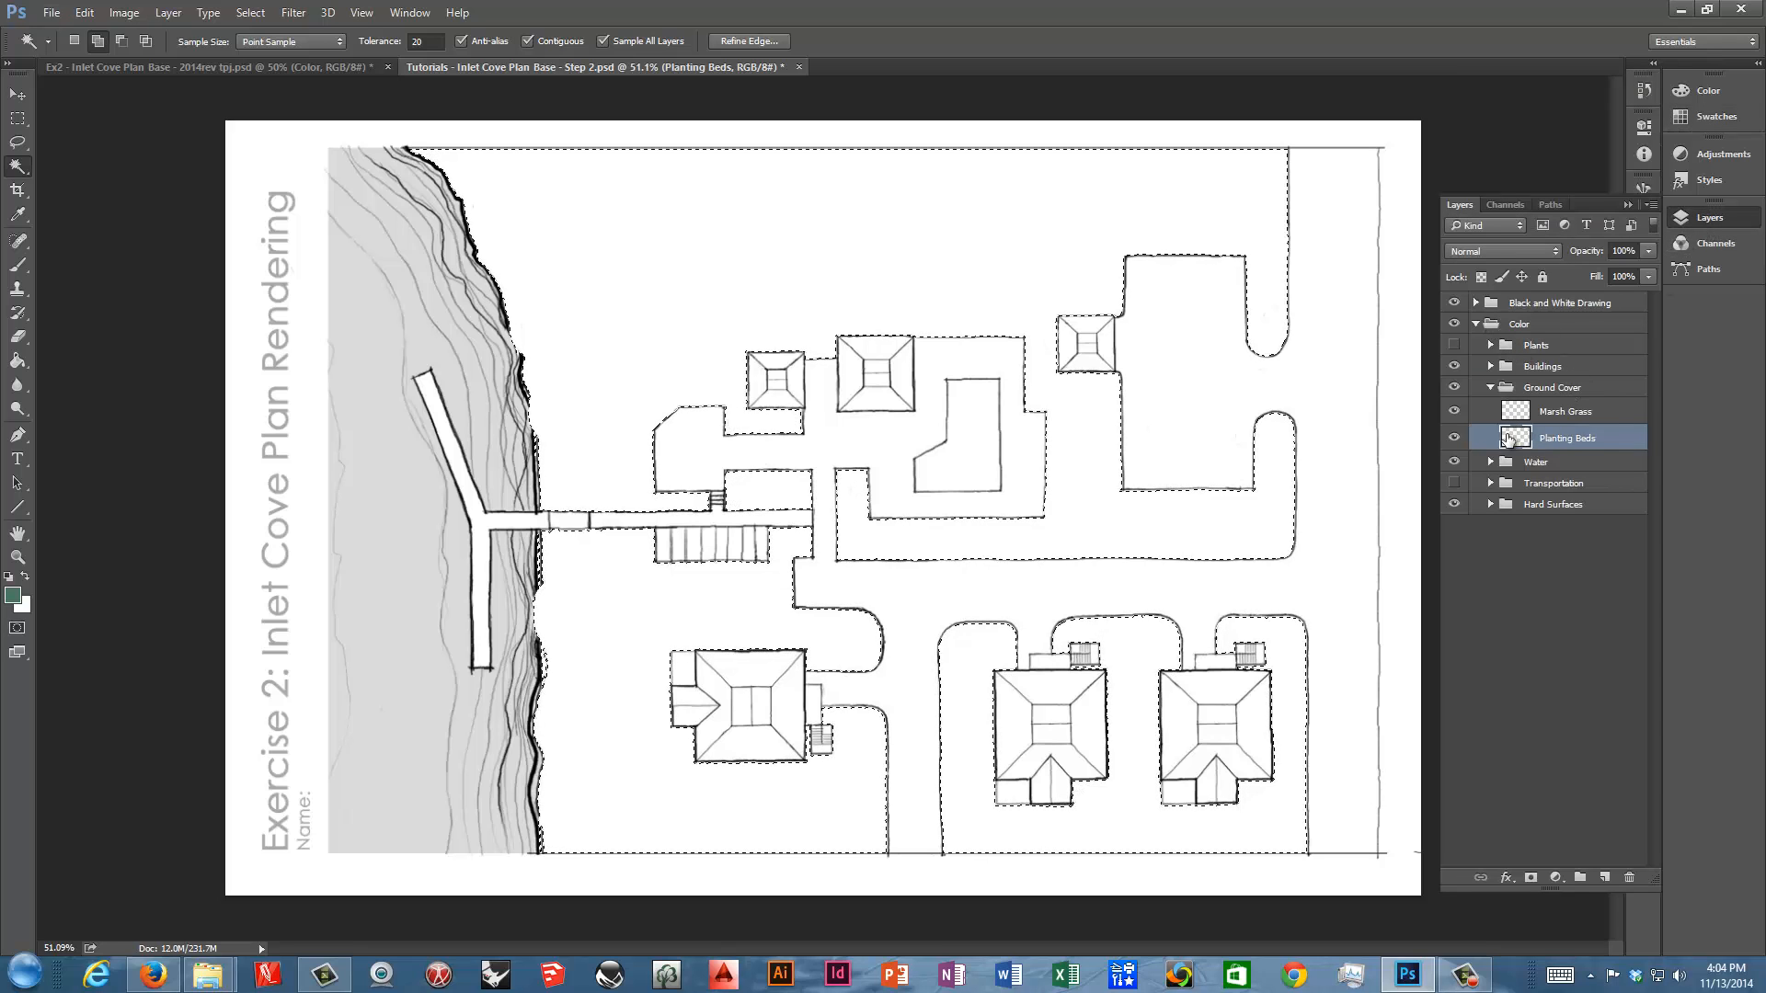
pyautogui.hotkey('alt', 'BackSpace')
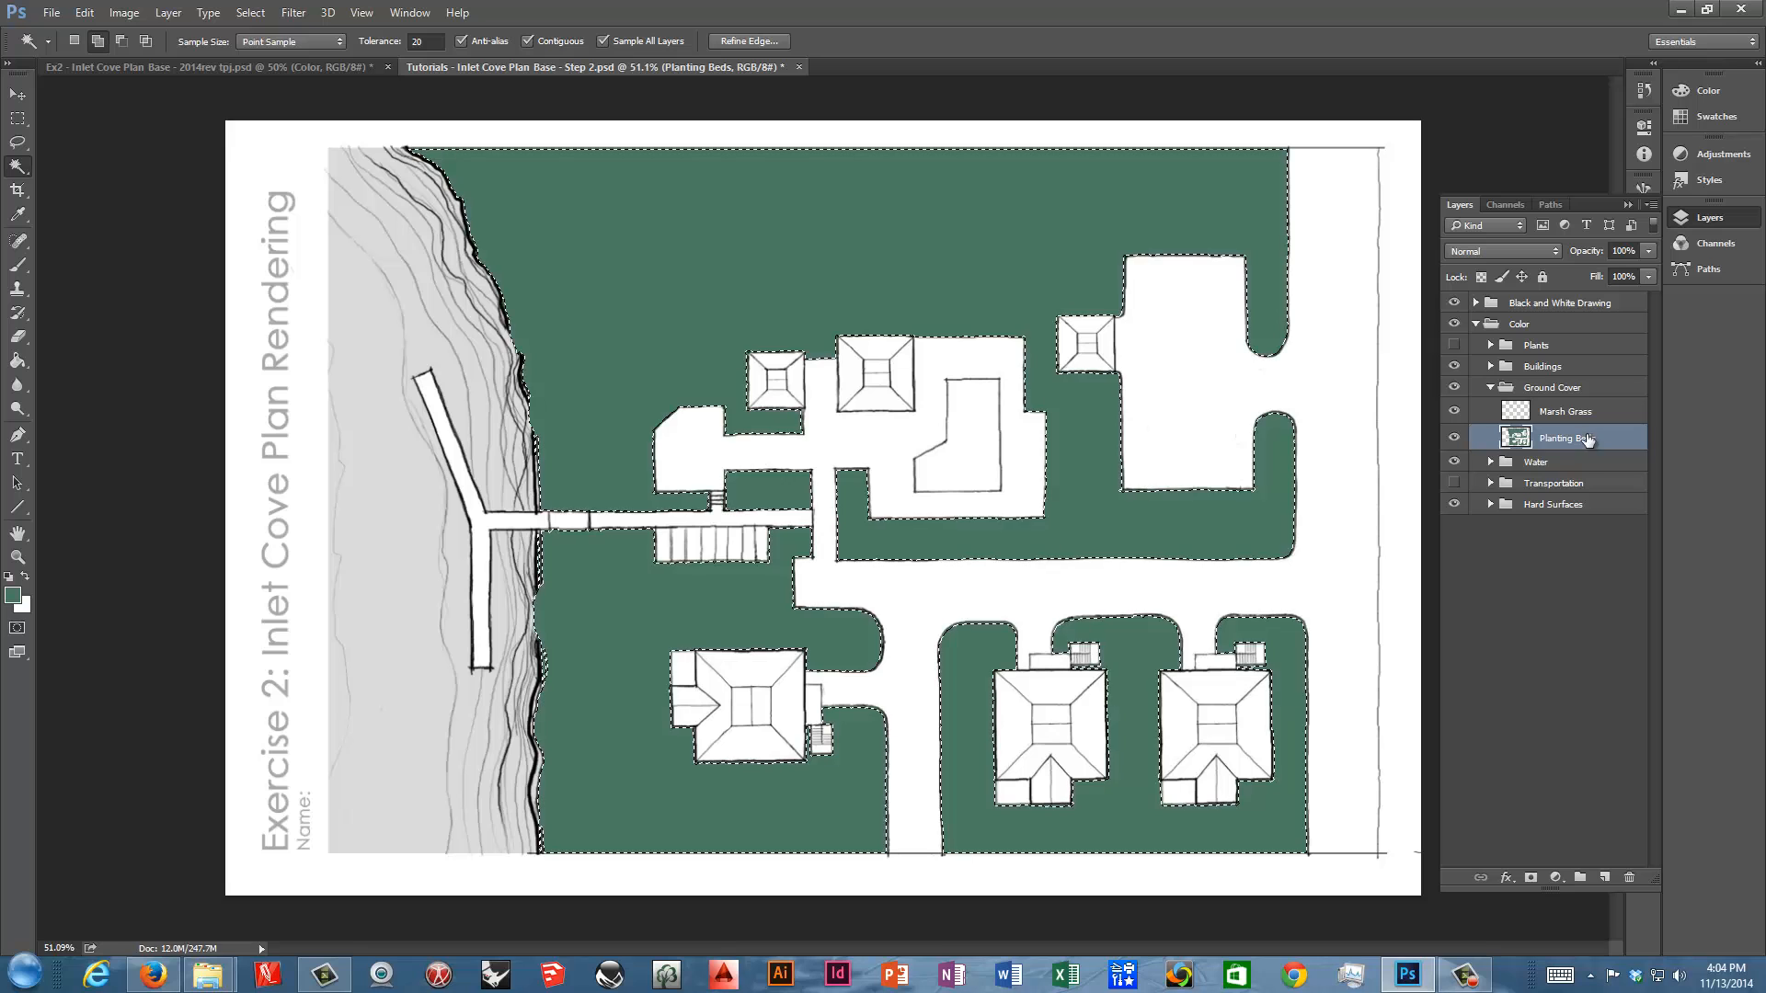
pyautogui.click(1552, 555)
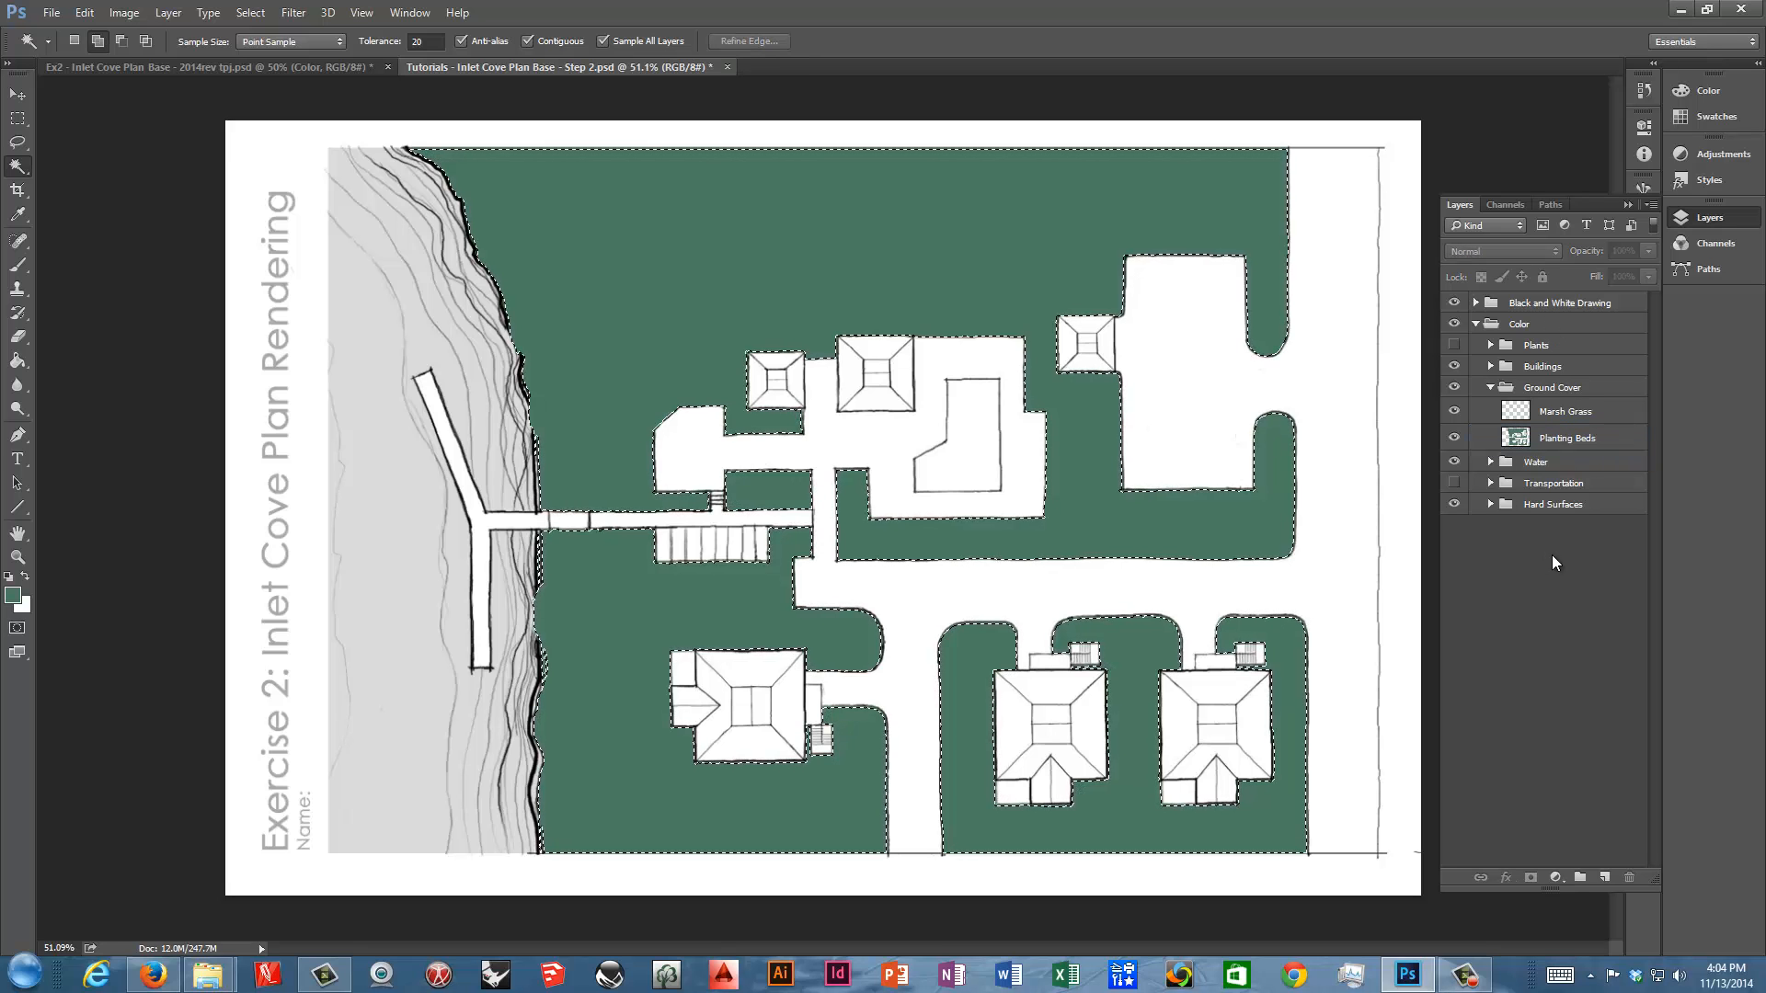
pyautogui.hotkey('ctrl', 'd')
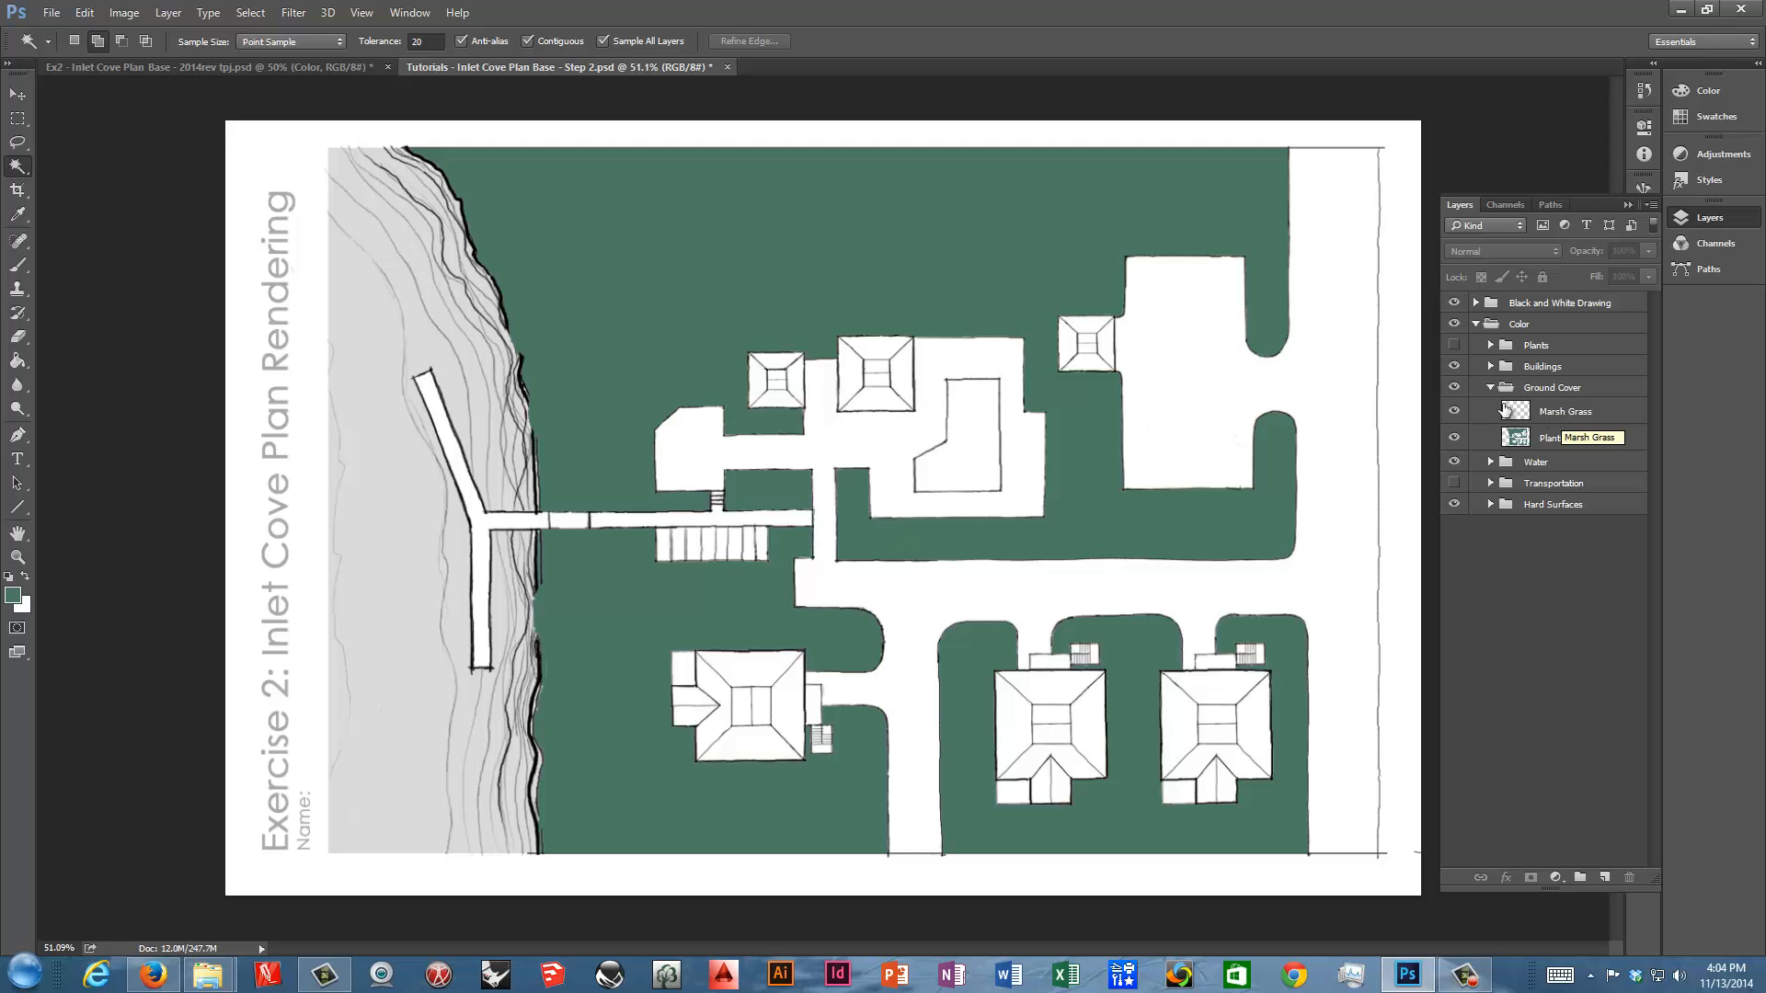
# In the Black and White Drawing group, show the Plantings group with all of its layers hidden except Grasses
pyautogui.click(1475, 303)
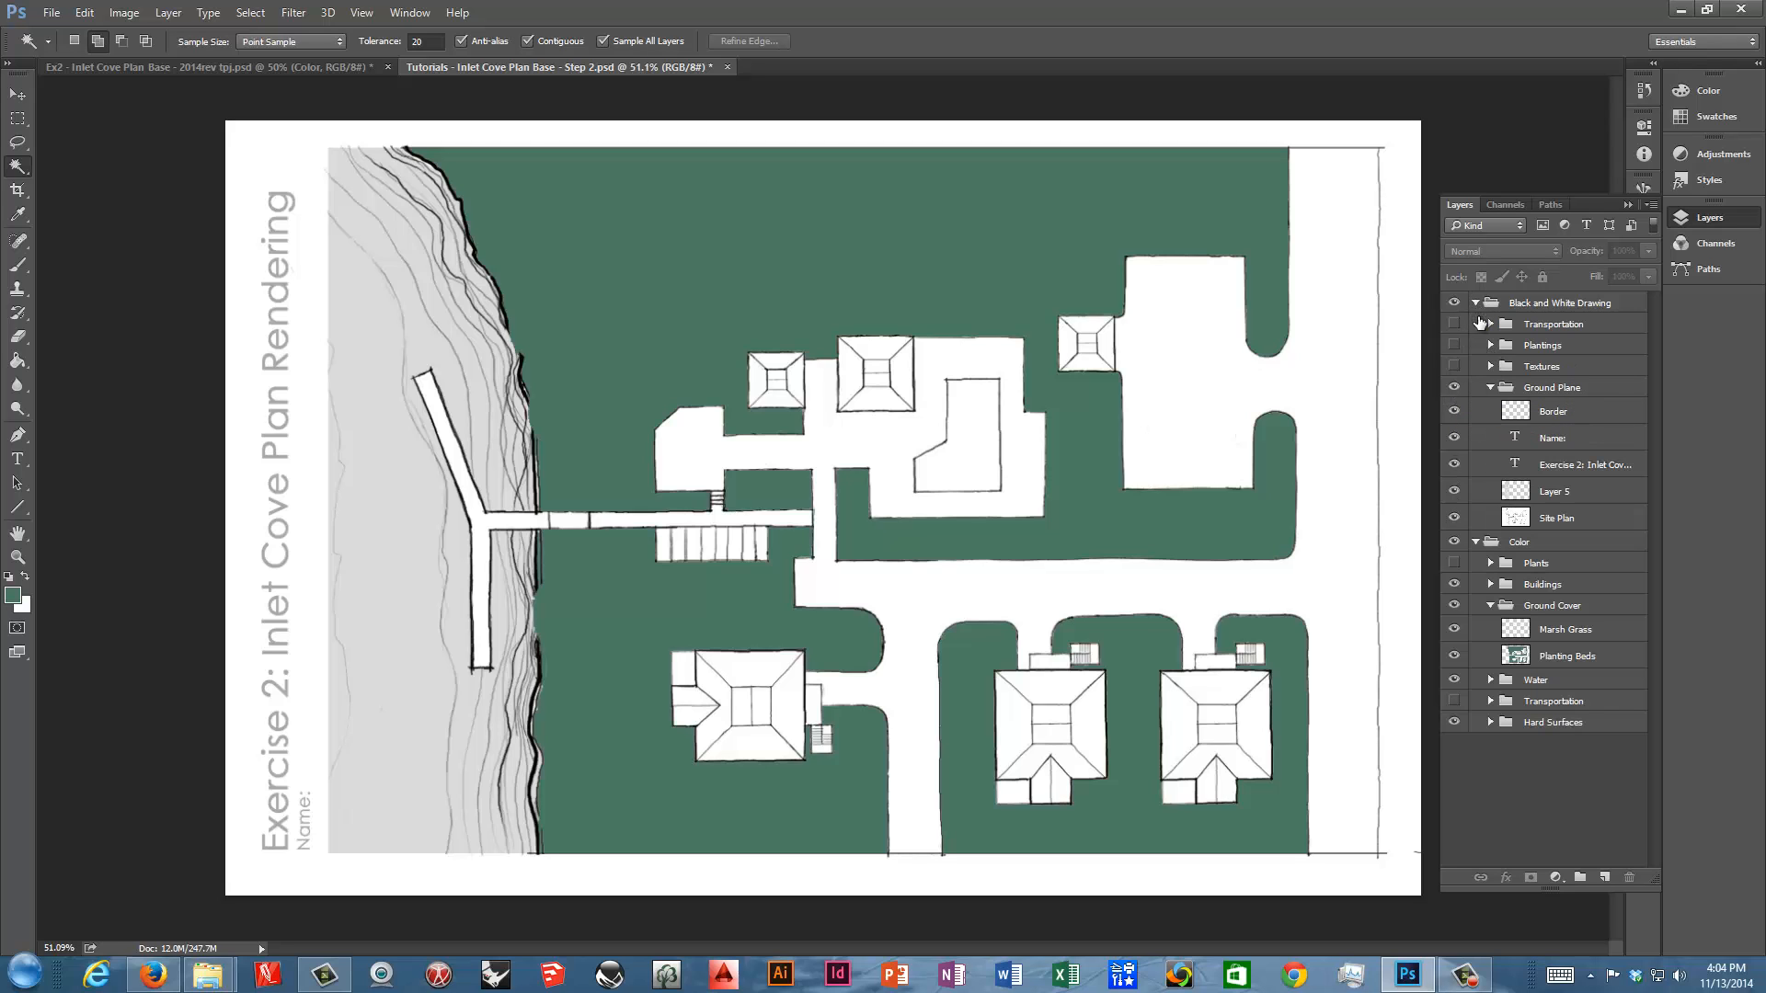
pyautogui.click(1454, 366)
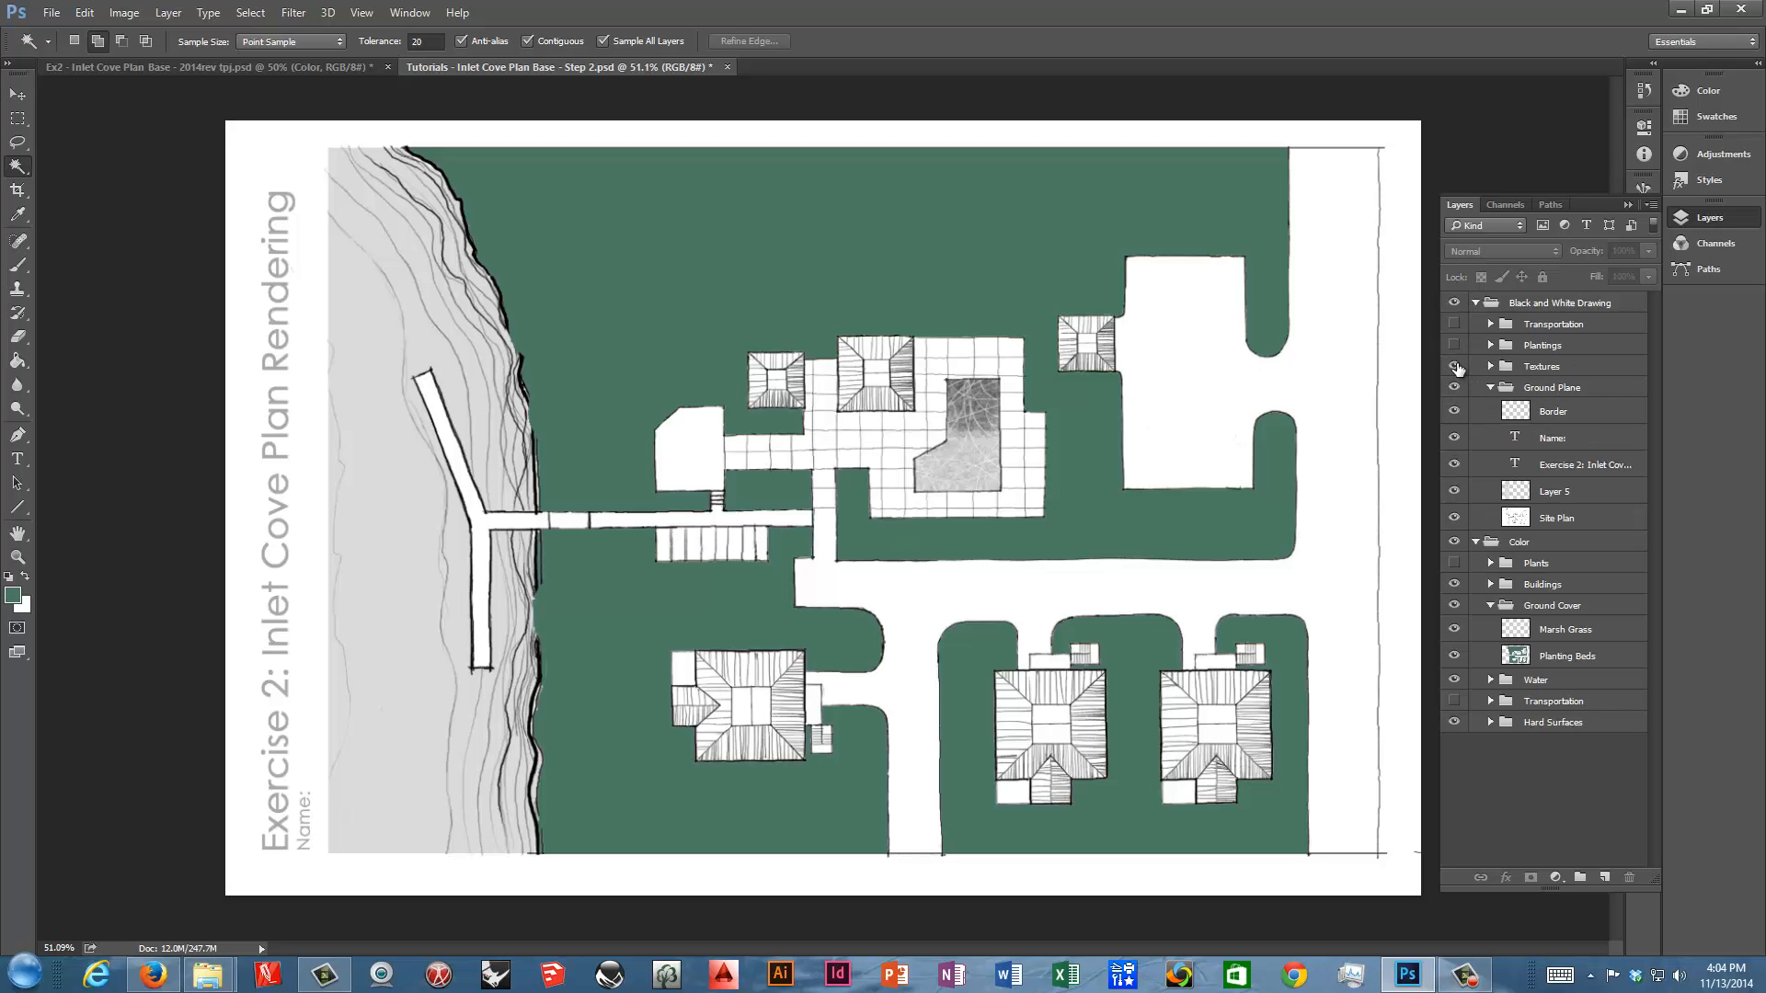
pyautogui.click(1454, 366)
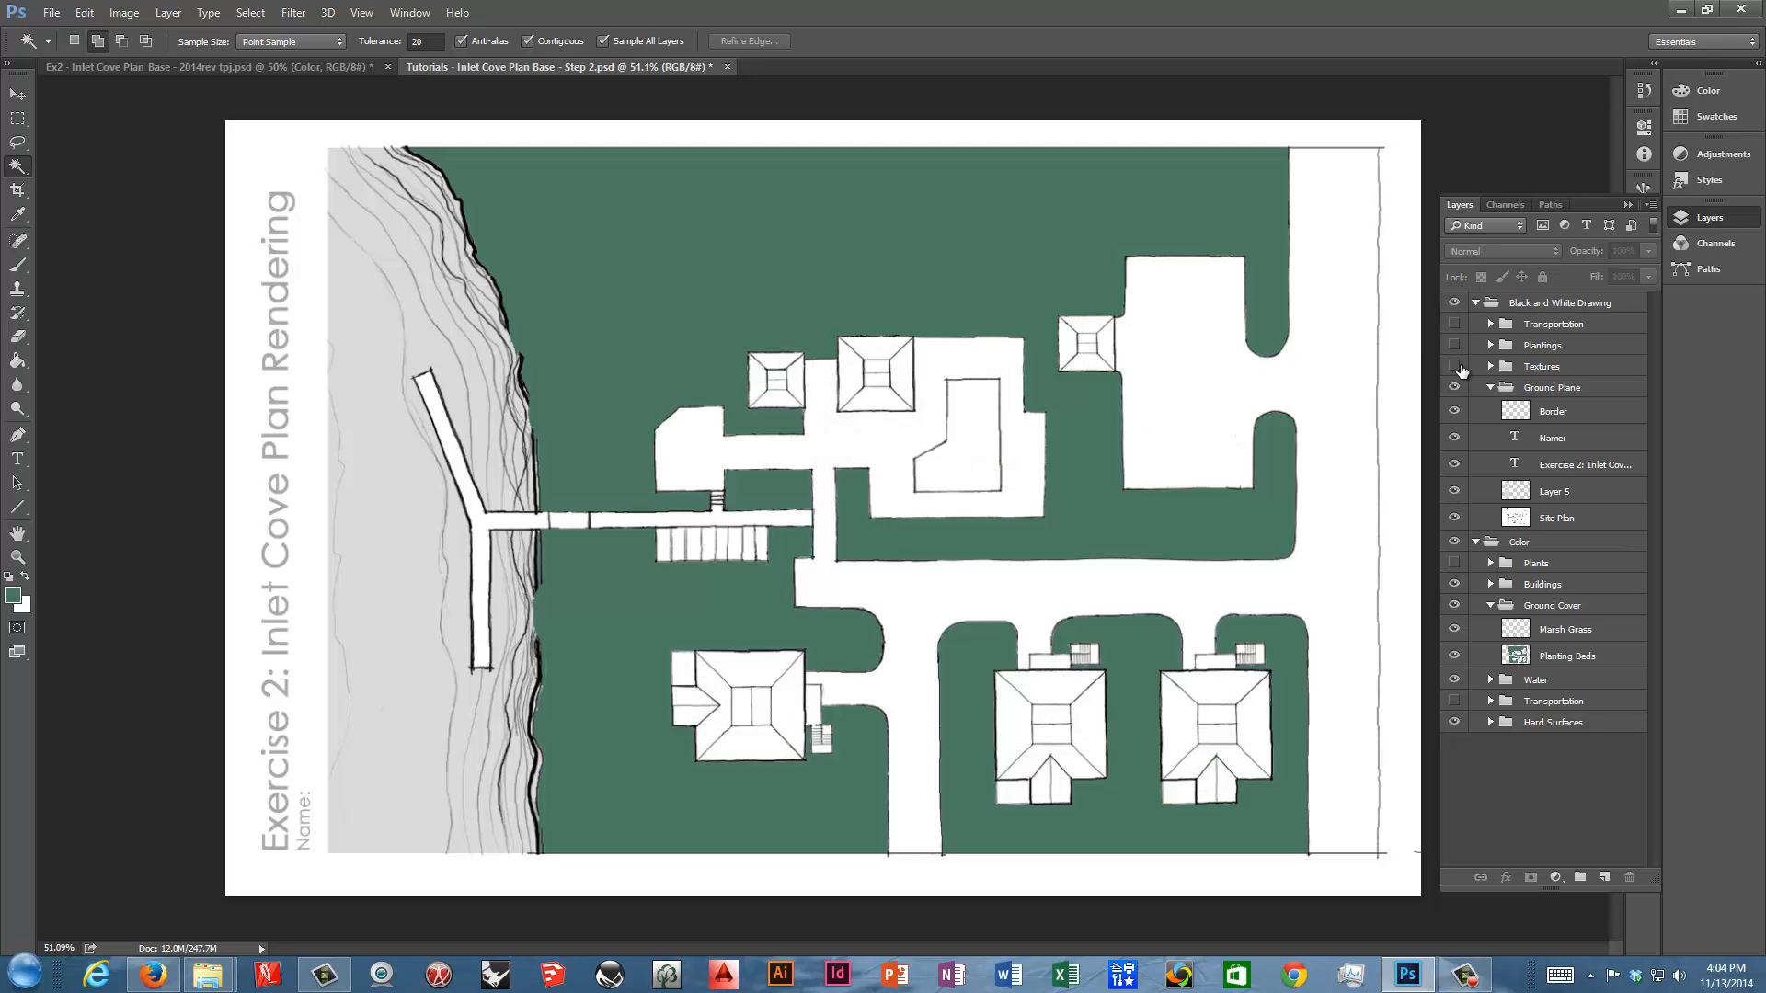
pyautogui.click(1453, 352)
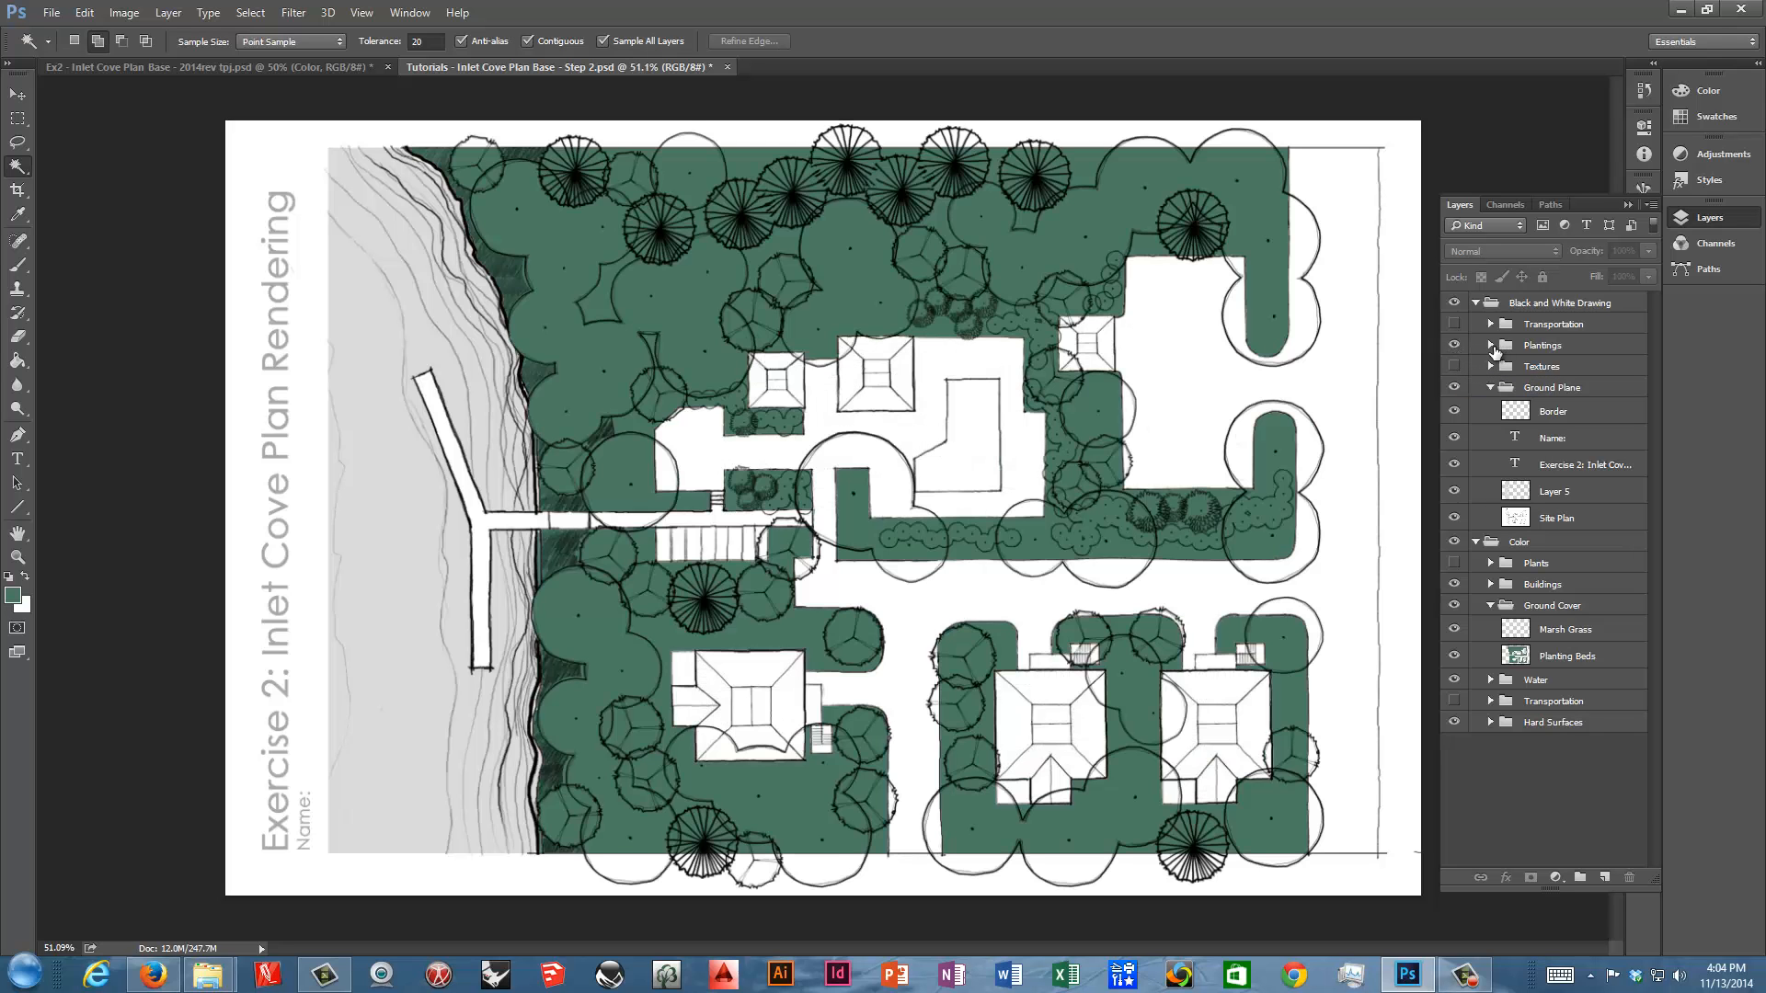
pyautogui.click(1490, 345)
pyautogui.click(1454, 368)
pyautogui.moveTo(1454, 397); pyautogui.dragTo(1456, 487)
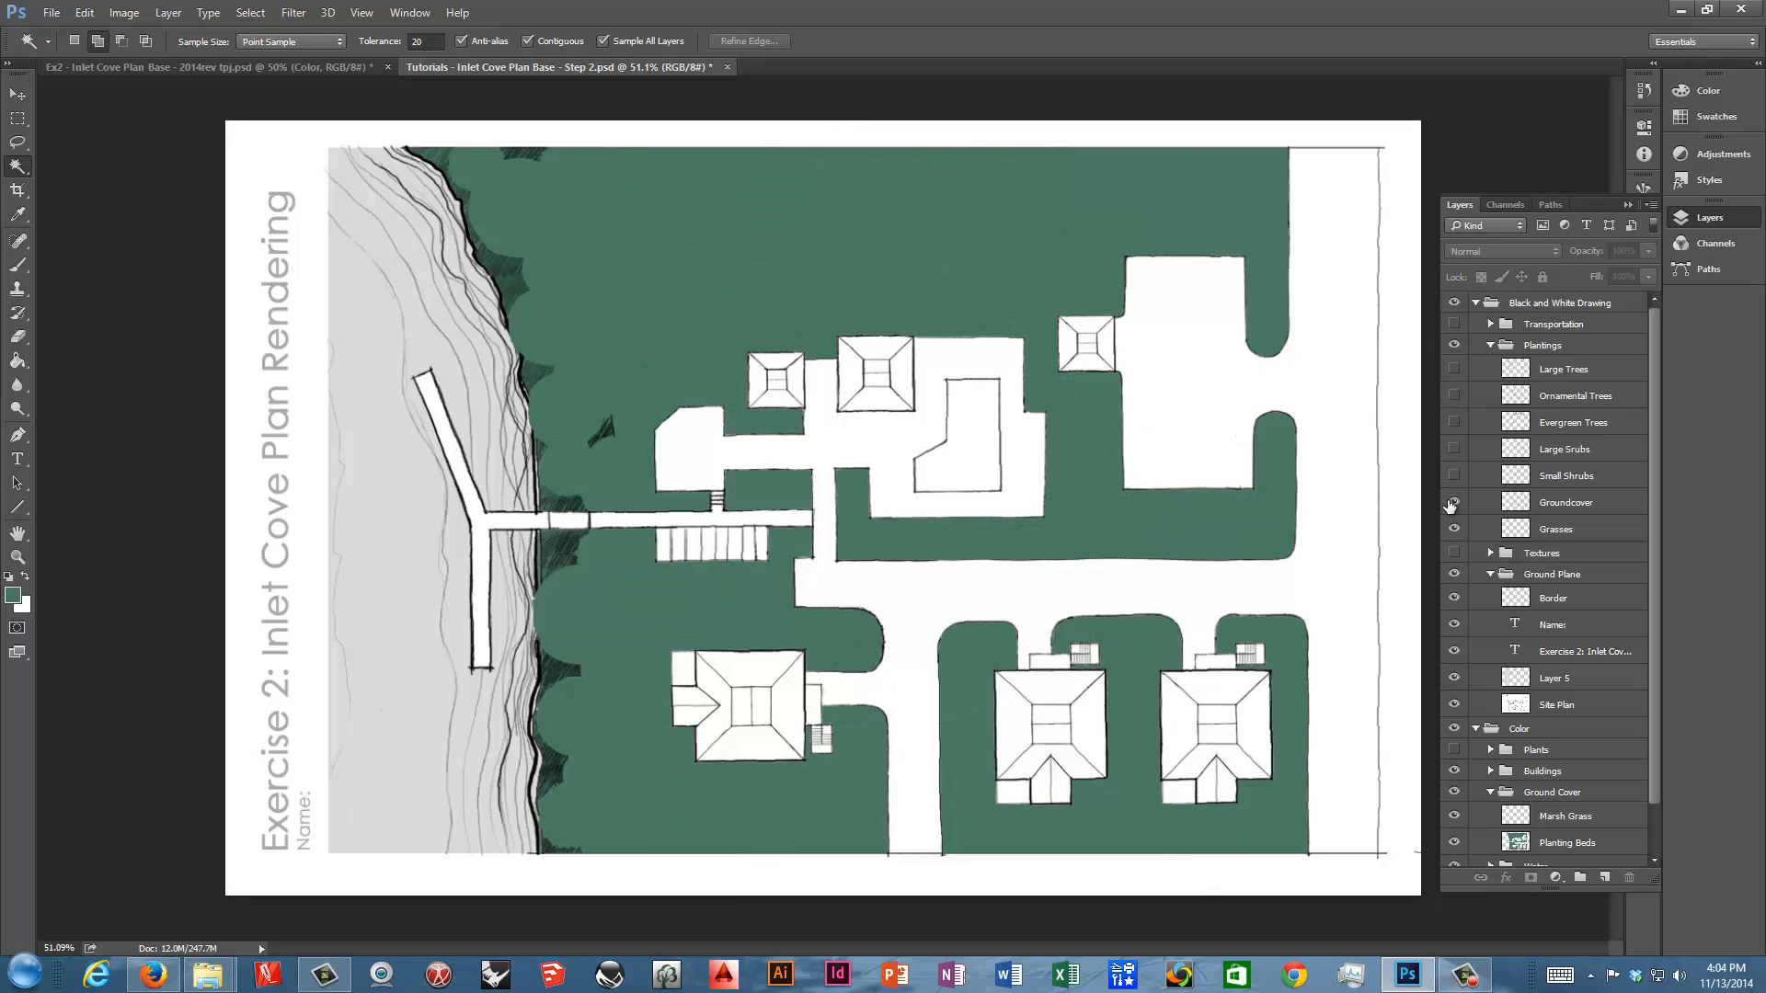
pyautogui.click(1452, 502)
pyautogui.click(1452, 502)
# Lasso a strip of land along the shoreline that encloses the grass clumps from the plan's upper border to its lower border
pyautogui.click(17, 142)
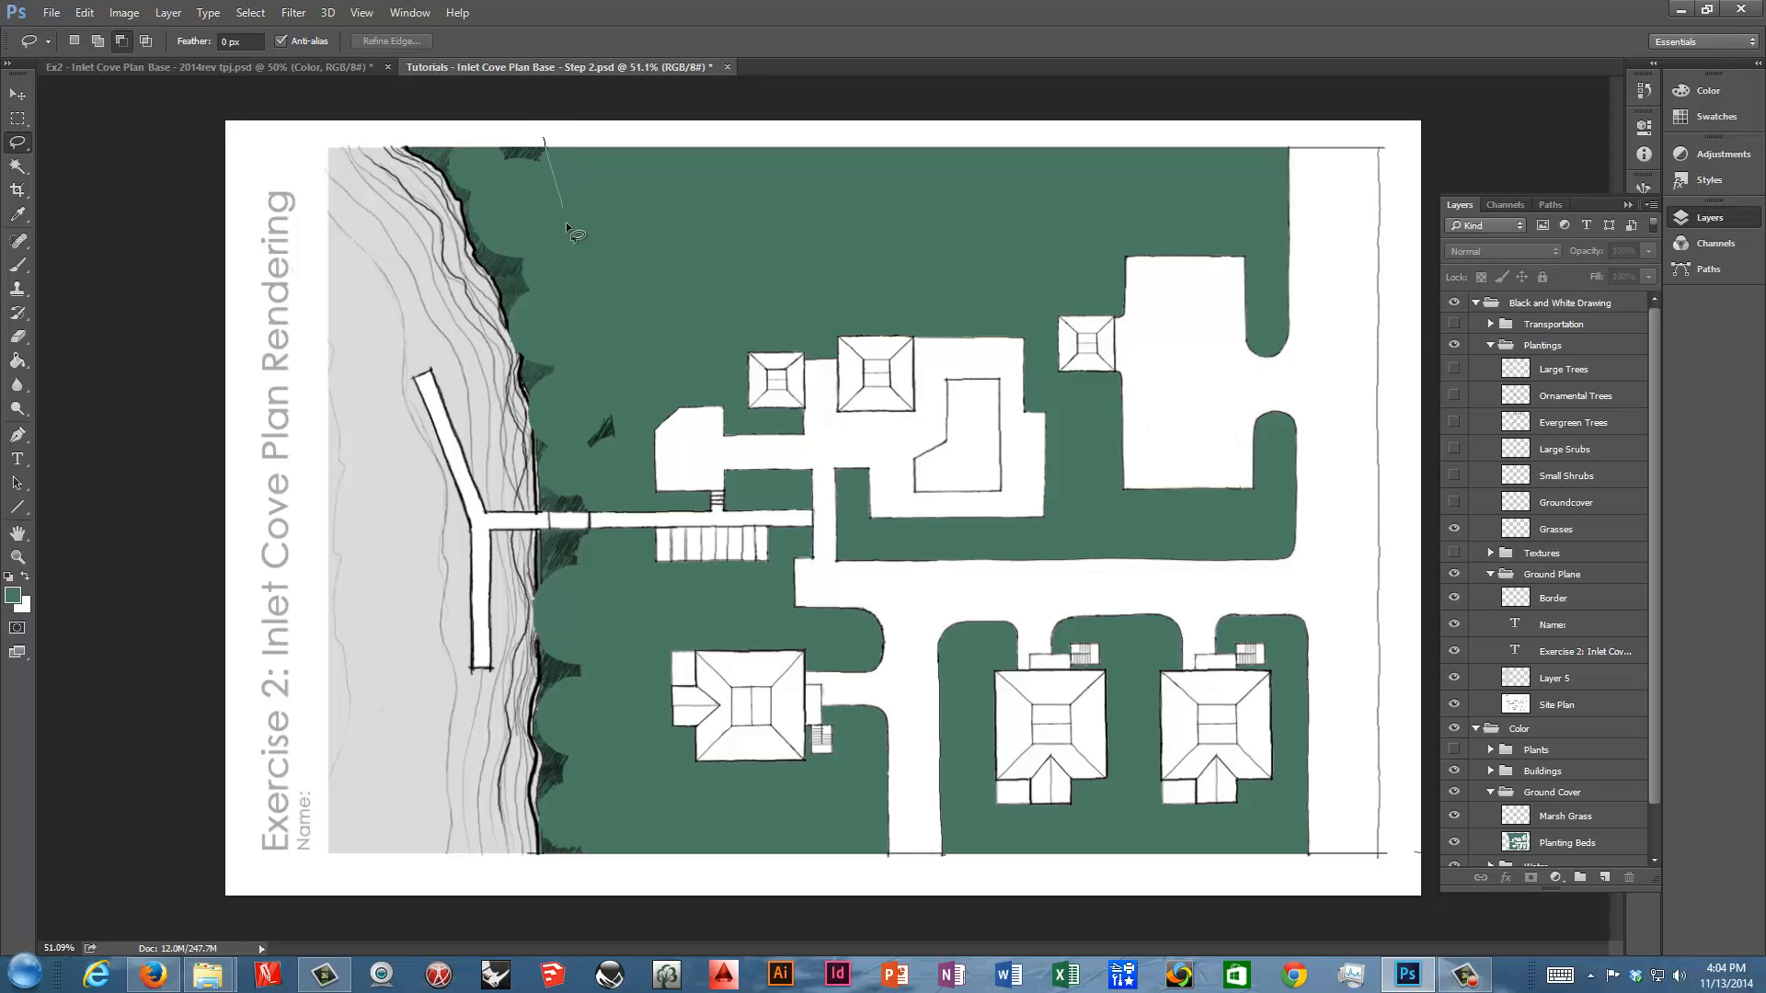
pyautogui.moveTo(593, 318); pyautogui.dragTo(613, 478)
pyautogui.moveTo(601, 714)
pyautogui.mouseDown()
pyautogui.moveTo(603, 842)
pyautogui.moveTo(569, 872)
pyautogui.moveTo(538, 833)
pyautogui.moveTo(550, 766)
pyautogui.moveTo(517, 362)
pyautogui.moveTo(449, 185)
pyautogui.moveTo(402, 137)
pyautogui.mouseUp()
# Activate the Marsh Grass layer in the Ground Cover group and set the foreground color to yellow-green 91ab00, starting from an olive swatch
pyautogui.click(1476, 304)
pyautogui.click(1566, 413)
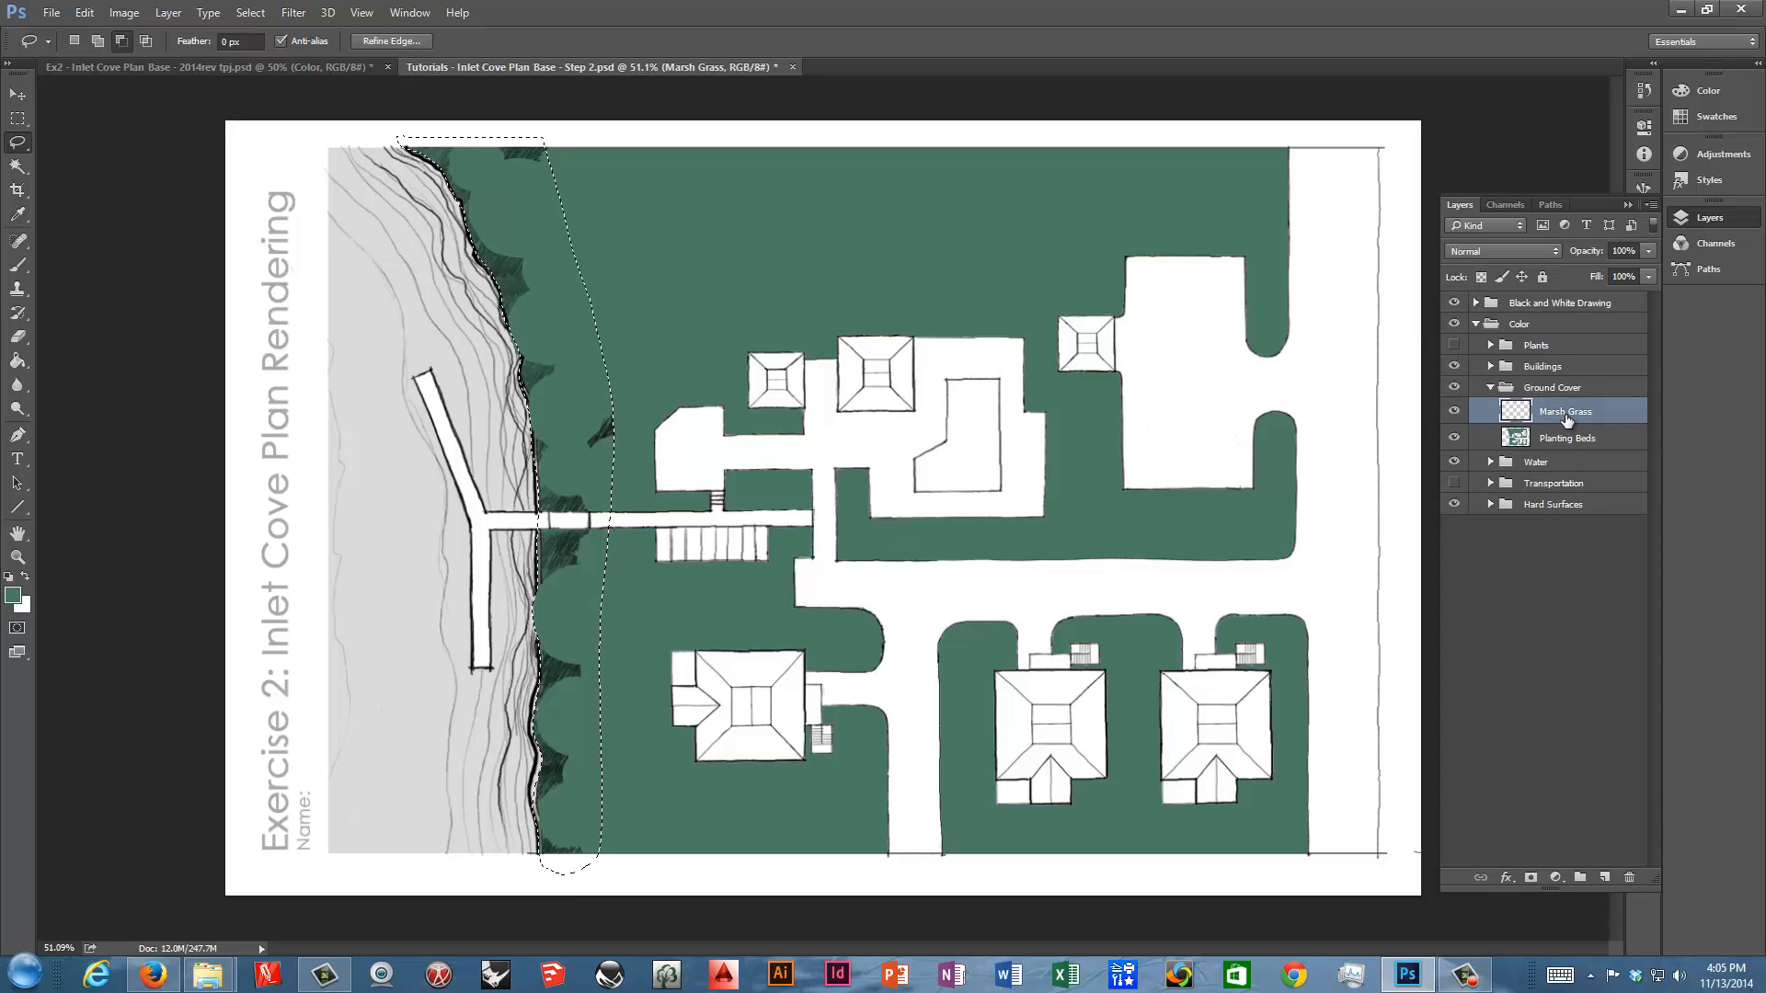
pyautogui.click(1706, 116)
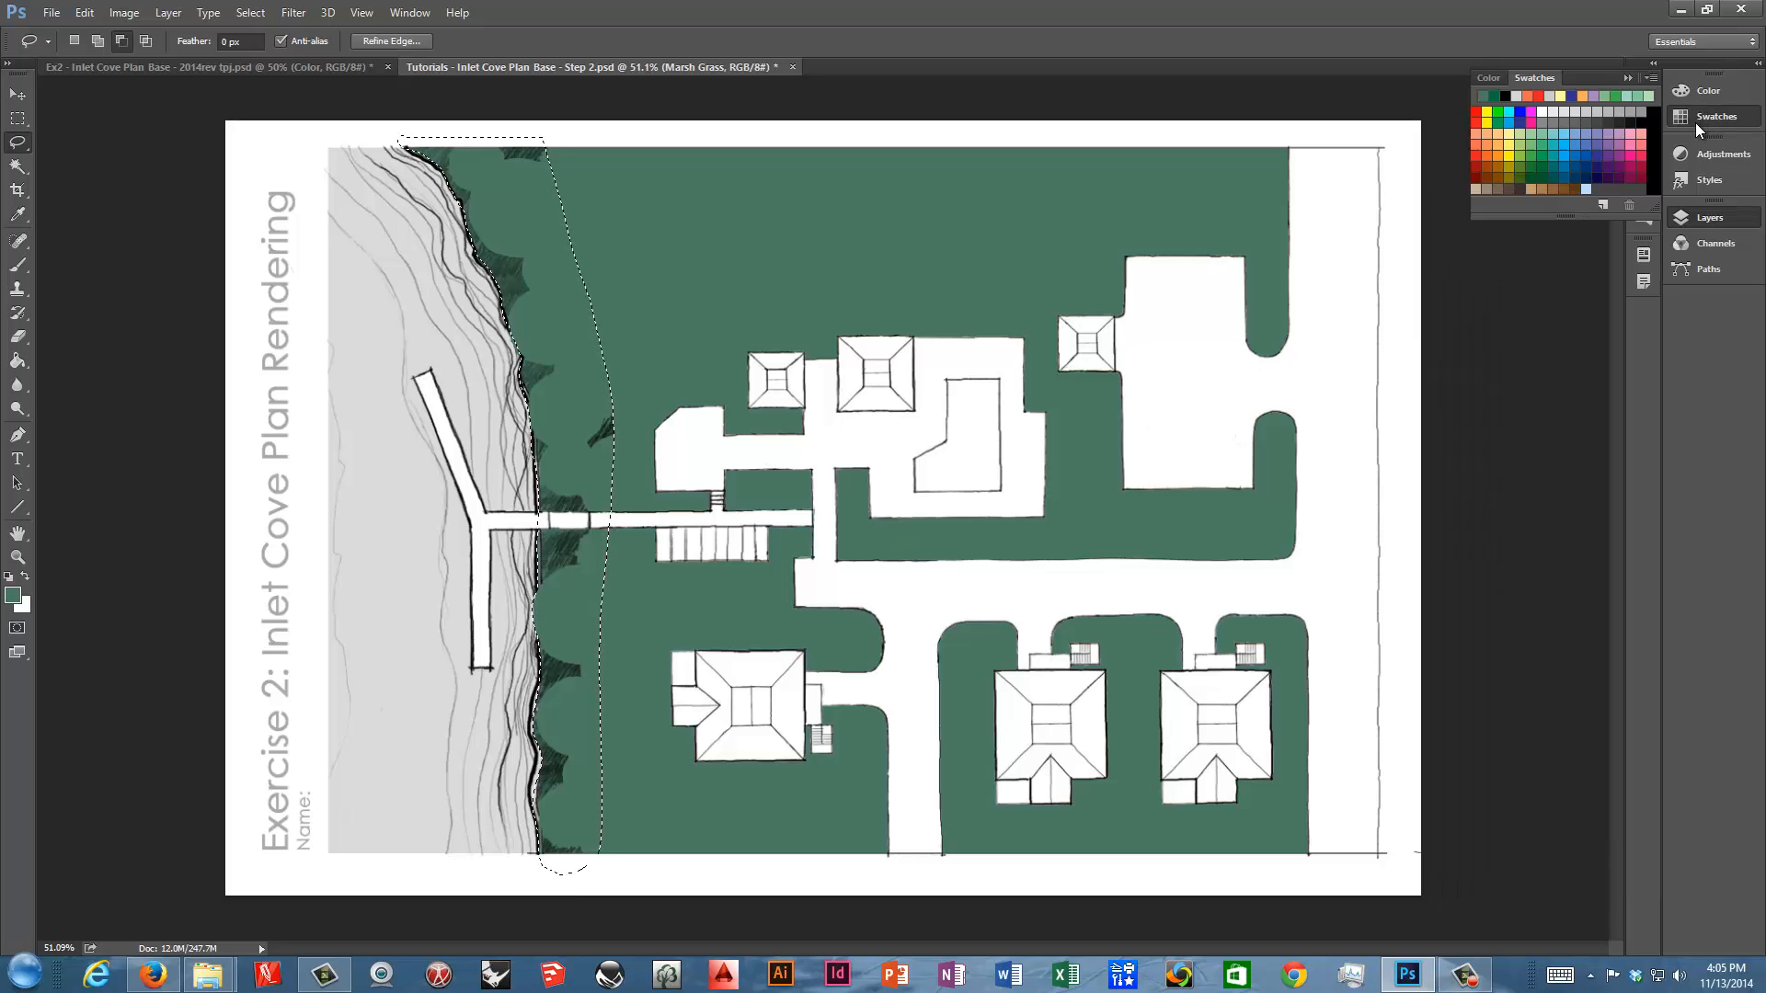
pyautogui.click(1510, 165)
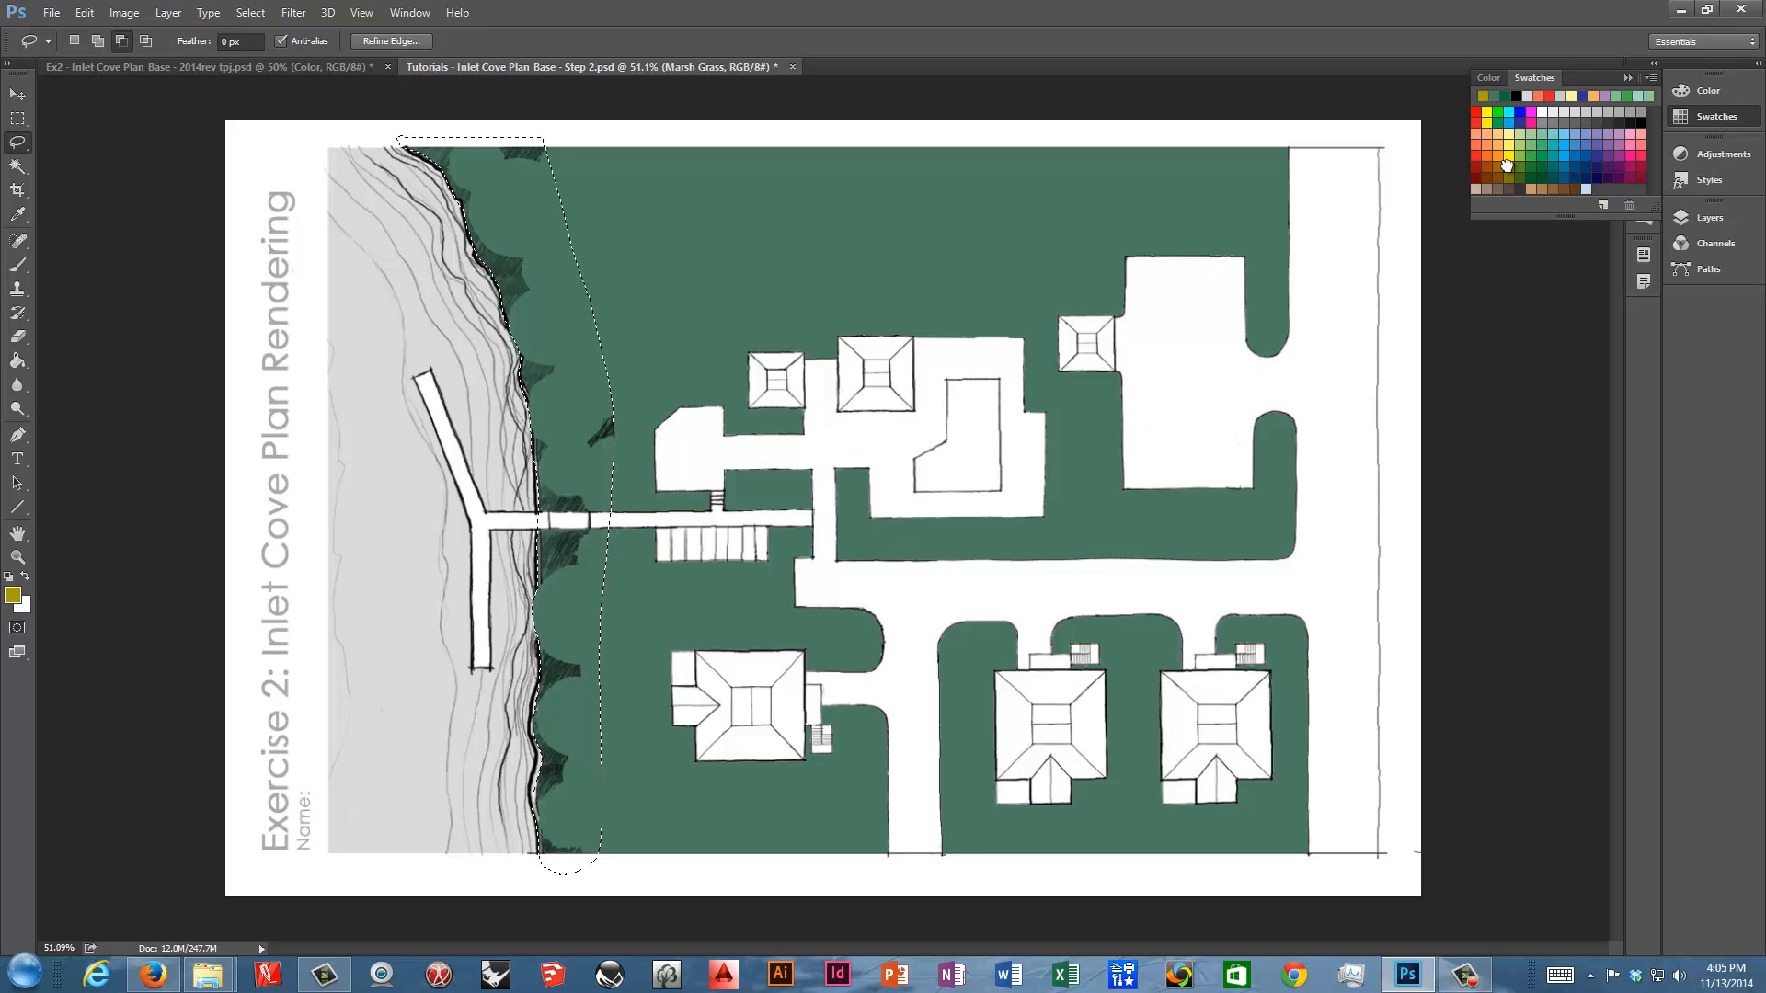
pyautogui.click(12, 595)
pyautogui.moveTo(911, 488); pyautogui.dragTo(913, 479)
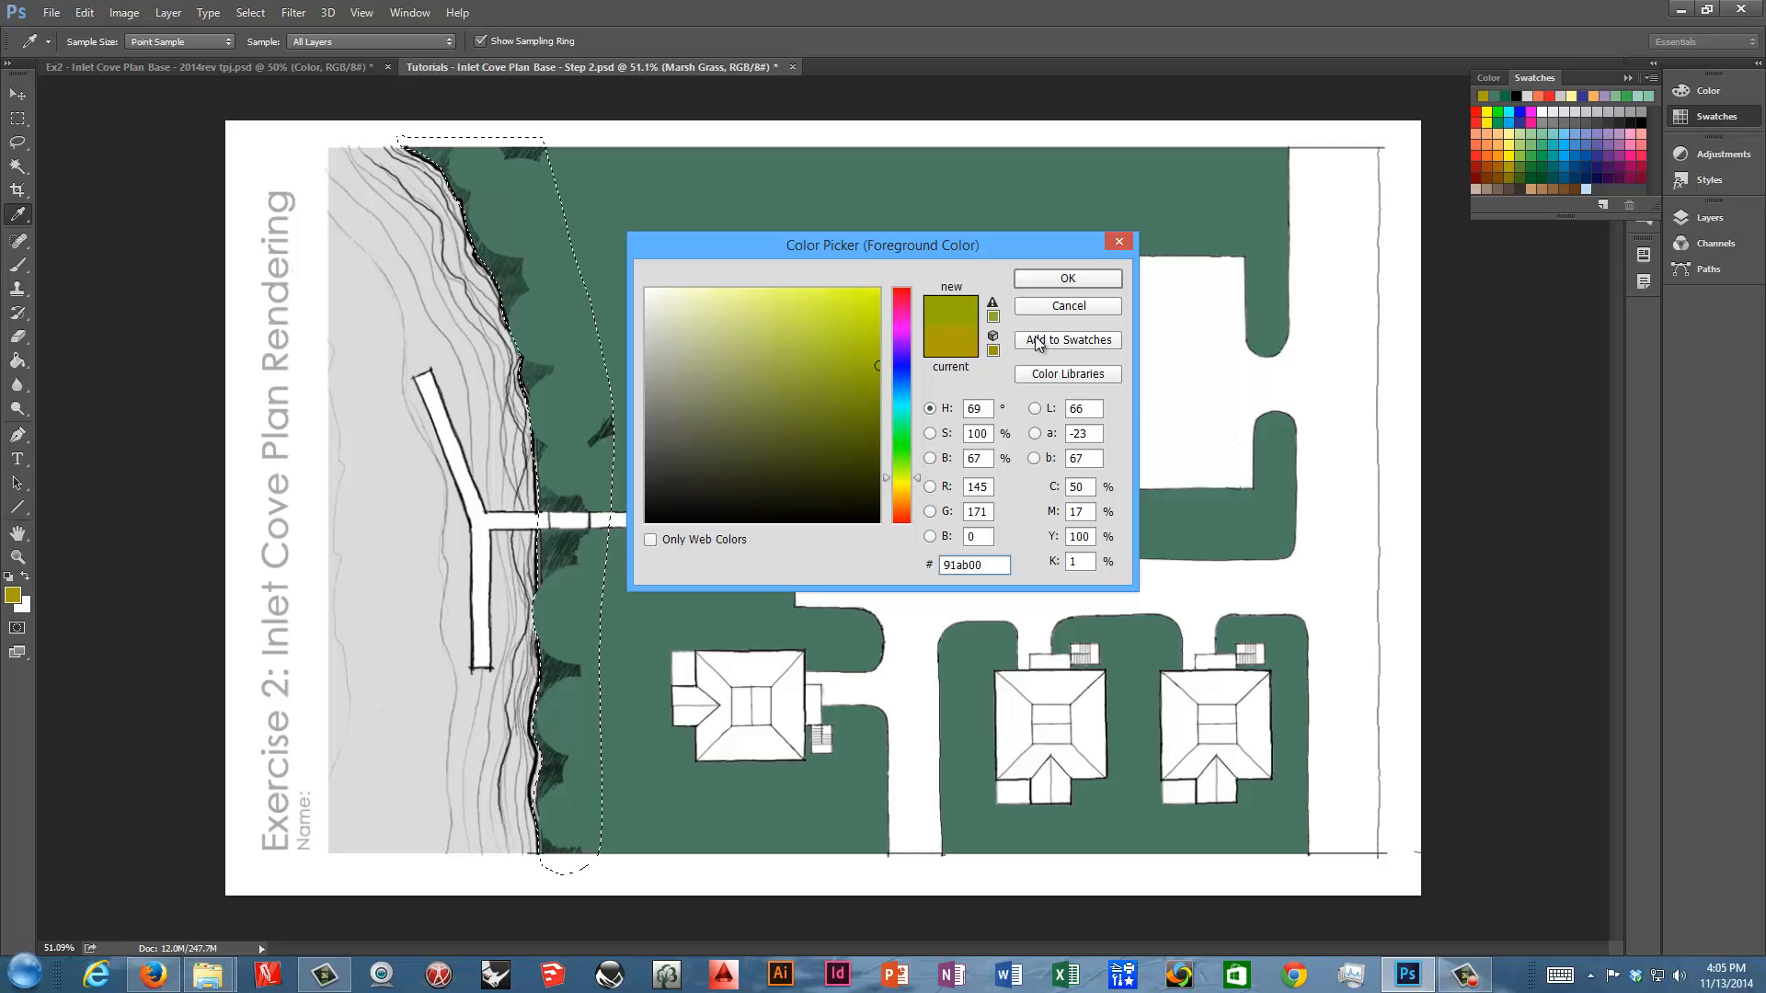
pyautogui.click(1102, 279)
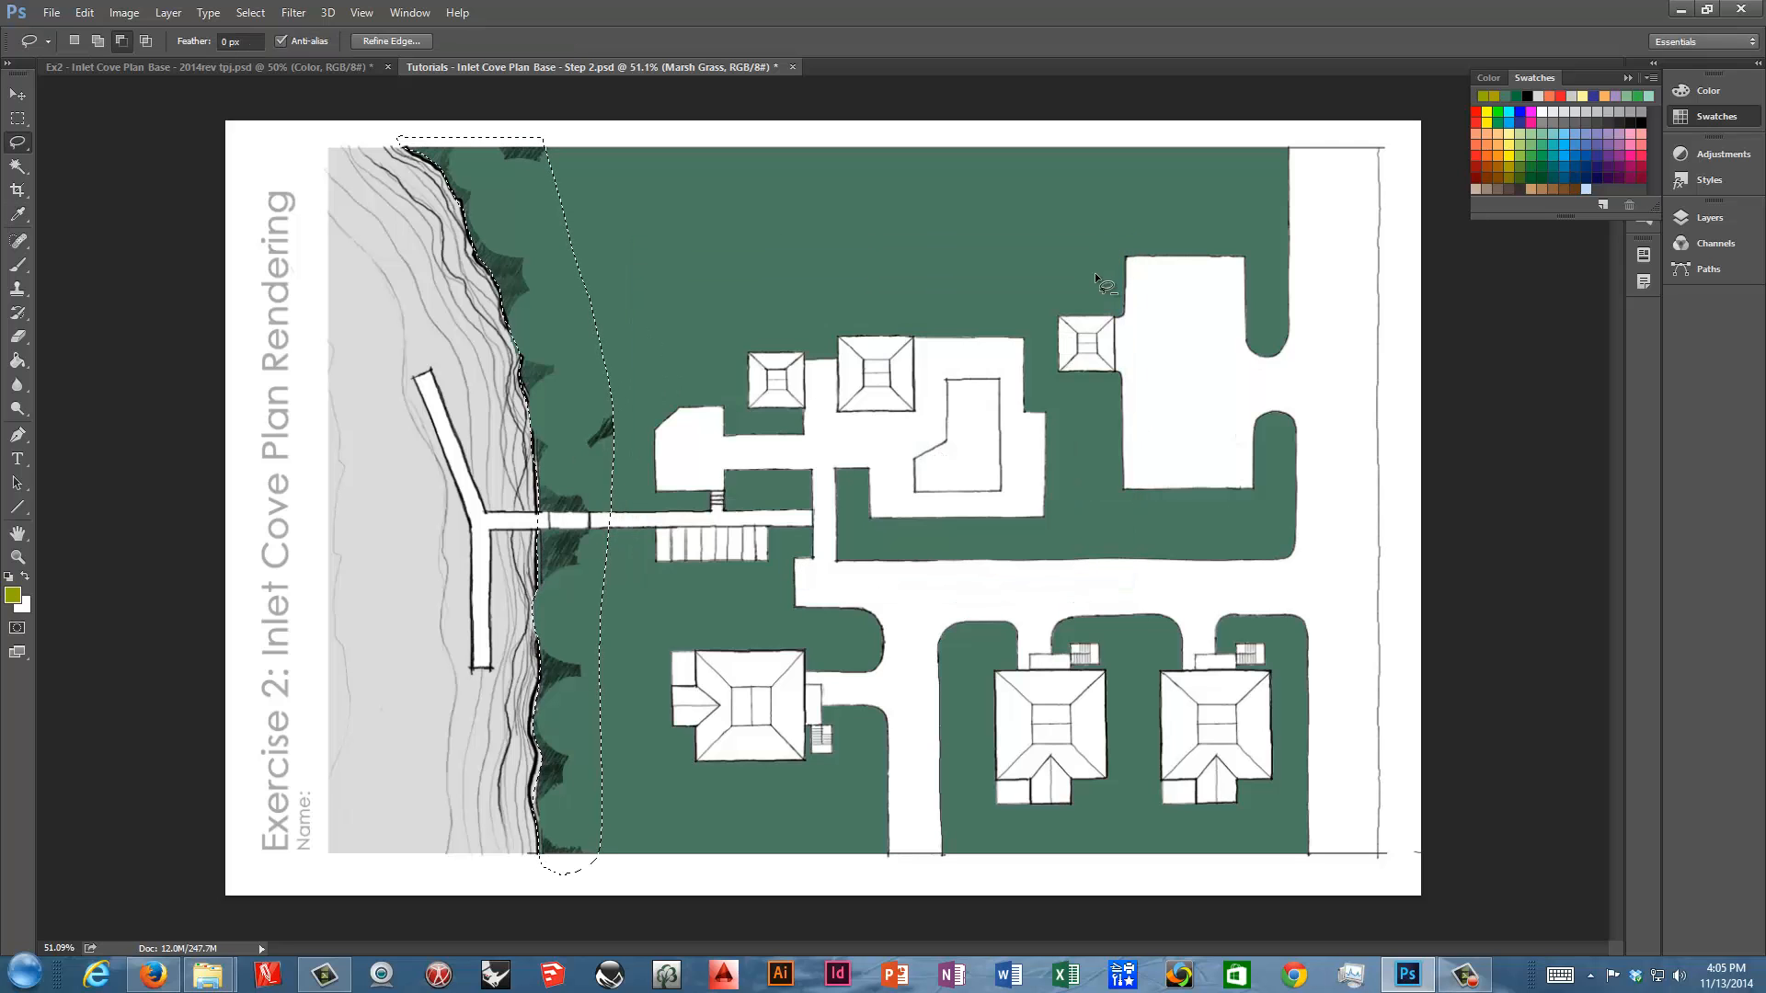
# Fill the lassoed shoreline strip on the Marsh Grass layer with the foreground color and clear the selection
pyautogui.click(1628, 78)
pyautogui.click(1709, 218)
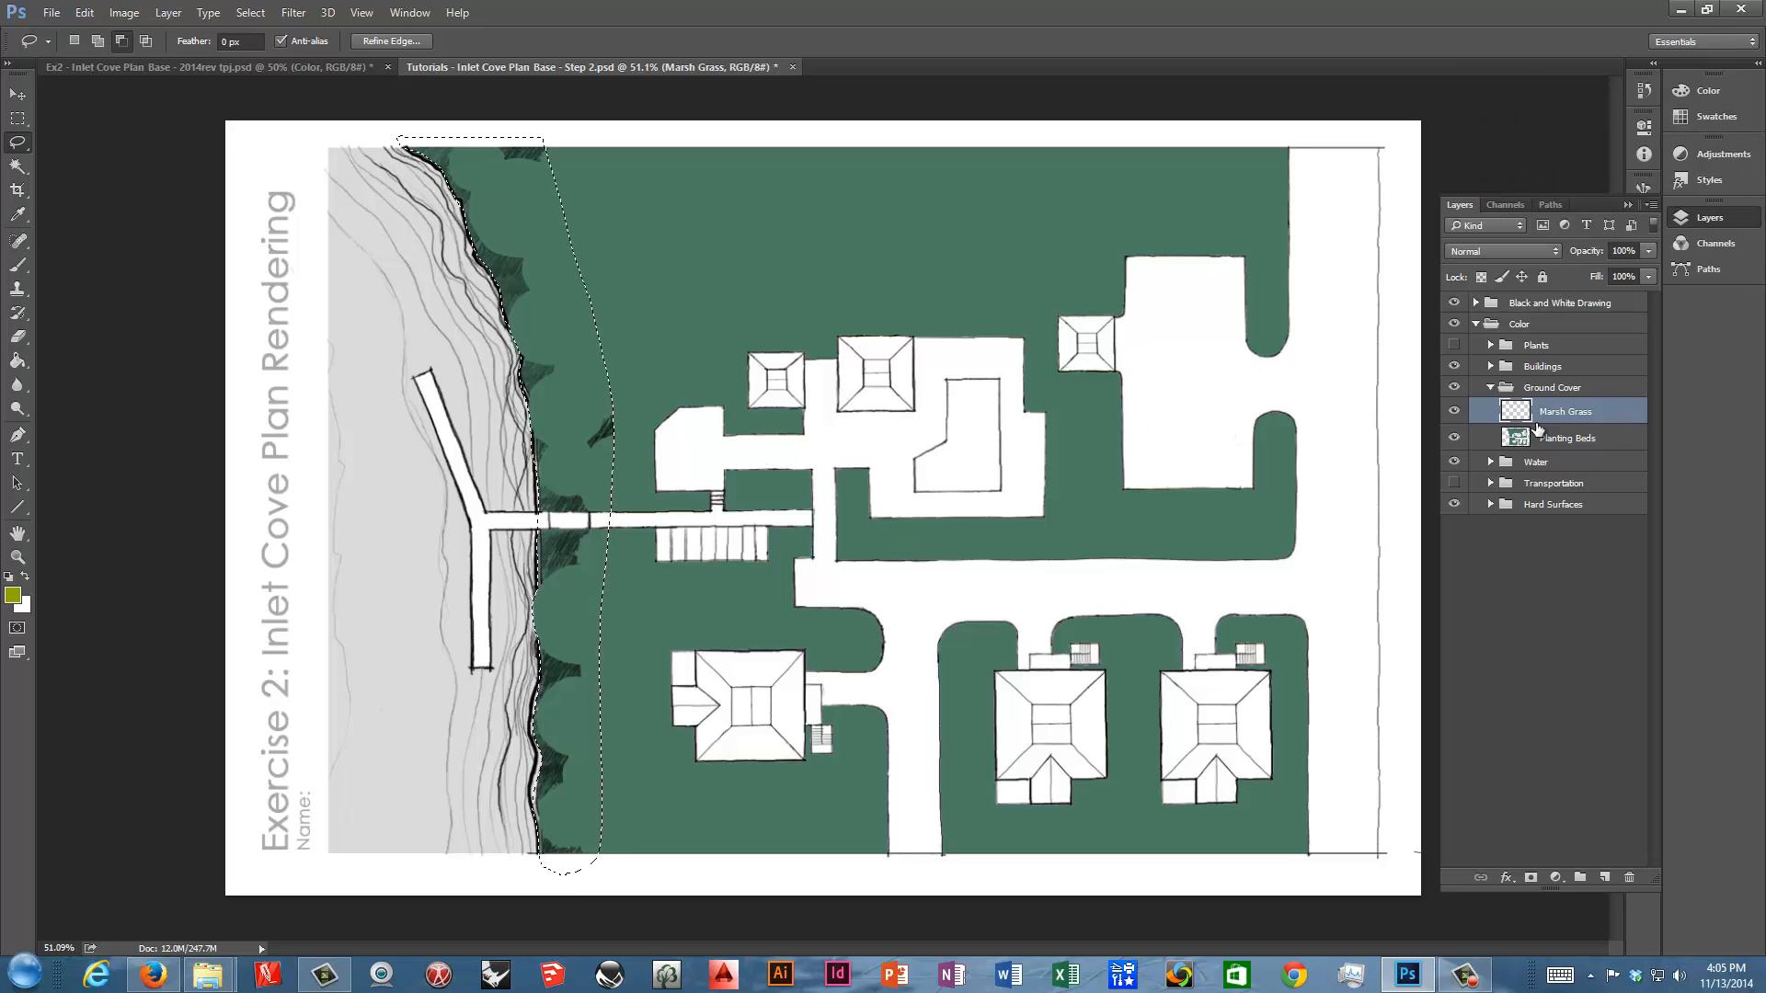
pyautogui.hotkey('alt', 'BackSpace')
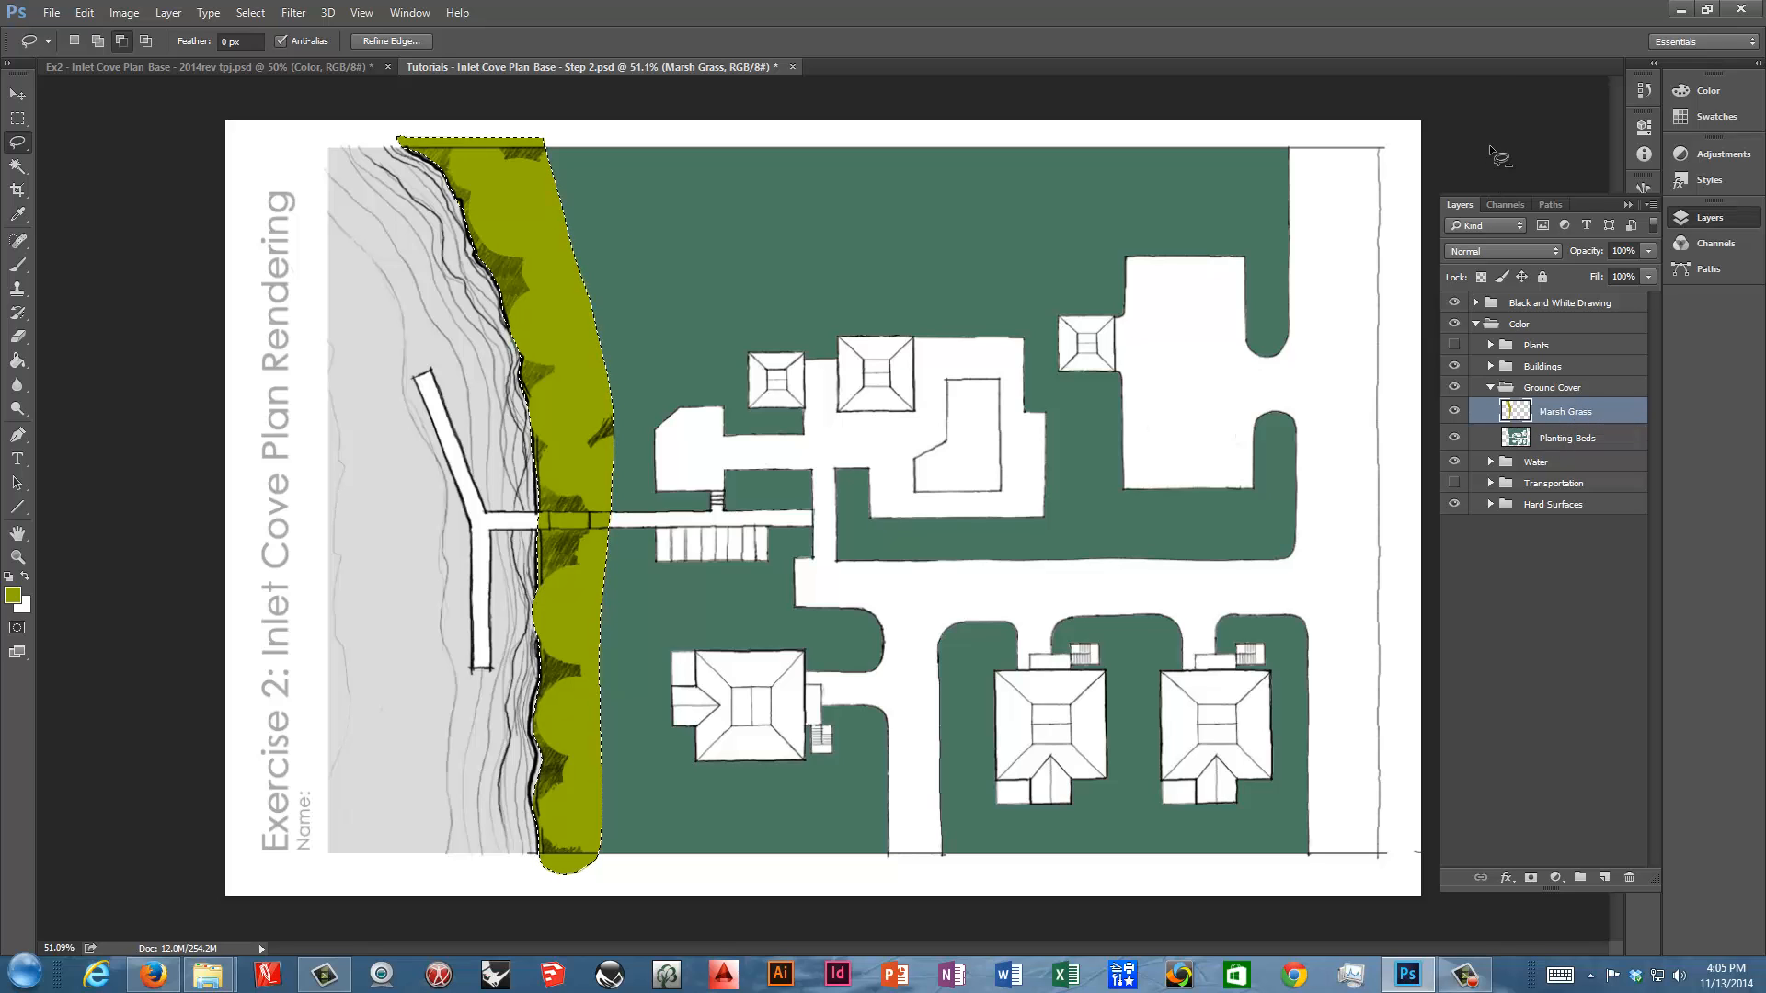
pyautogui.click(20, 119)
pyautogui.hotkey('ctrl', 'd')
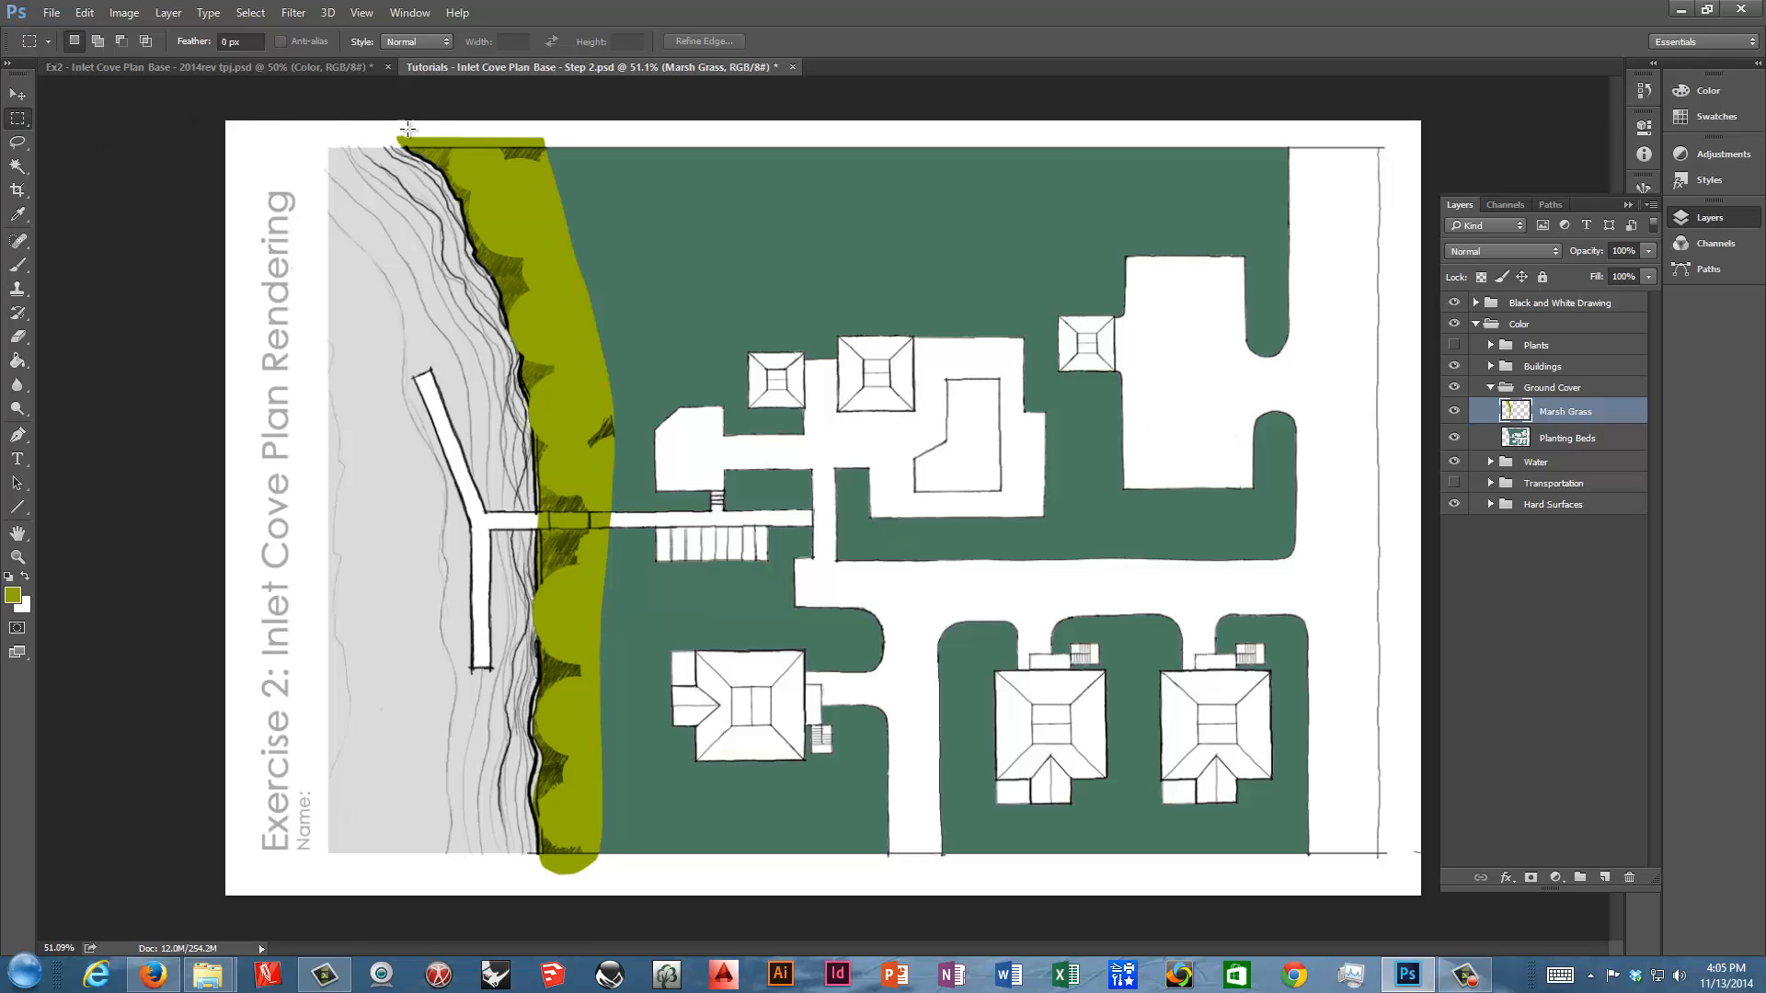
# Delete the marsh grass fill that spills past the plan's upper and lower borders and clear the selection
pyautogui.moveTo(364, 121); pyautogui.dragTo(577, 148)
pyautogui.press('Delete')
pyautogui.moveTo(515, 854); pyautogui.dragTo(677, 884)
pyautogui.press('Delete')
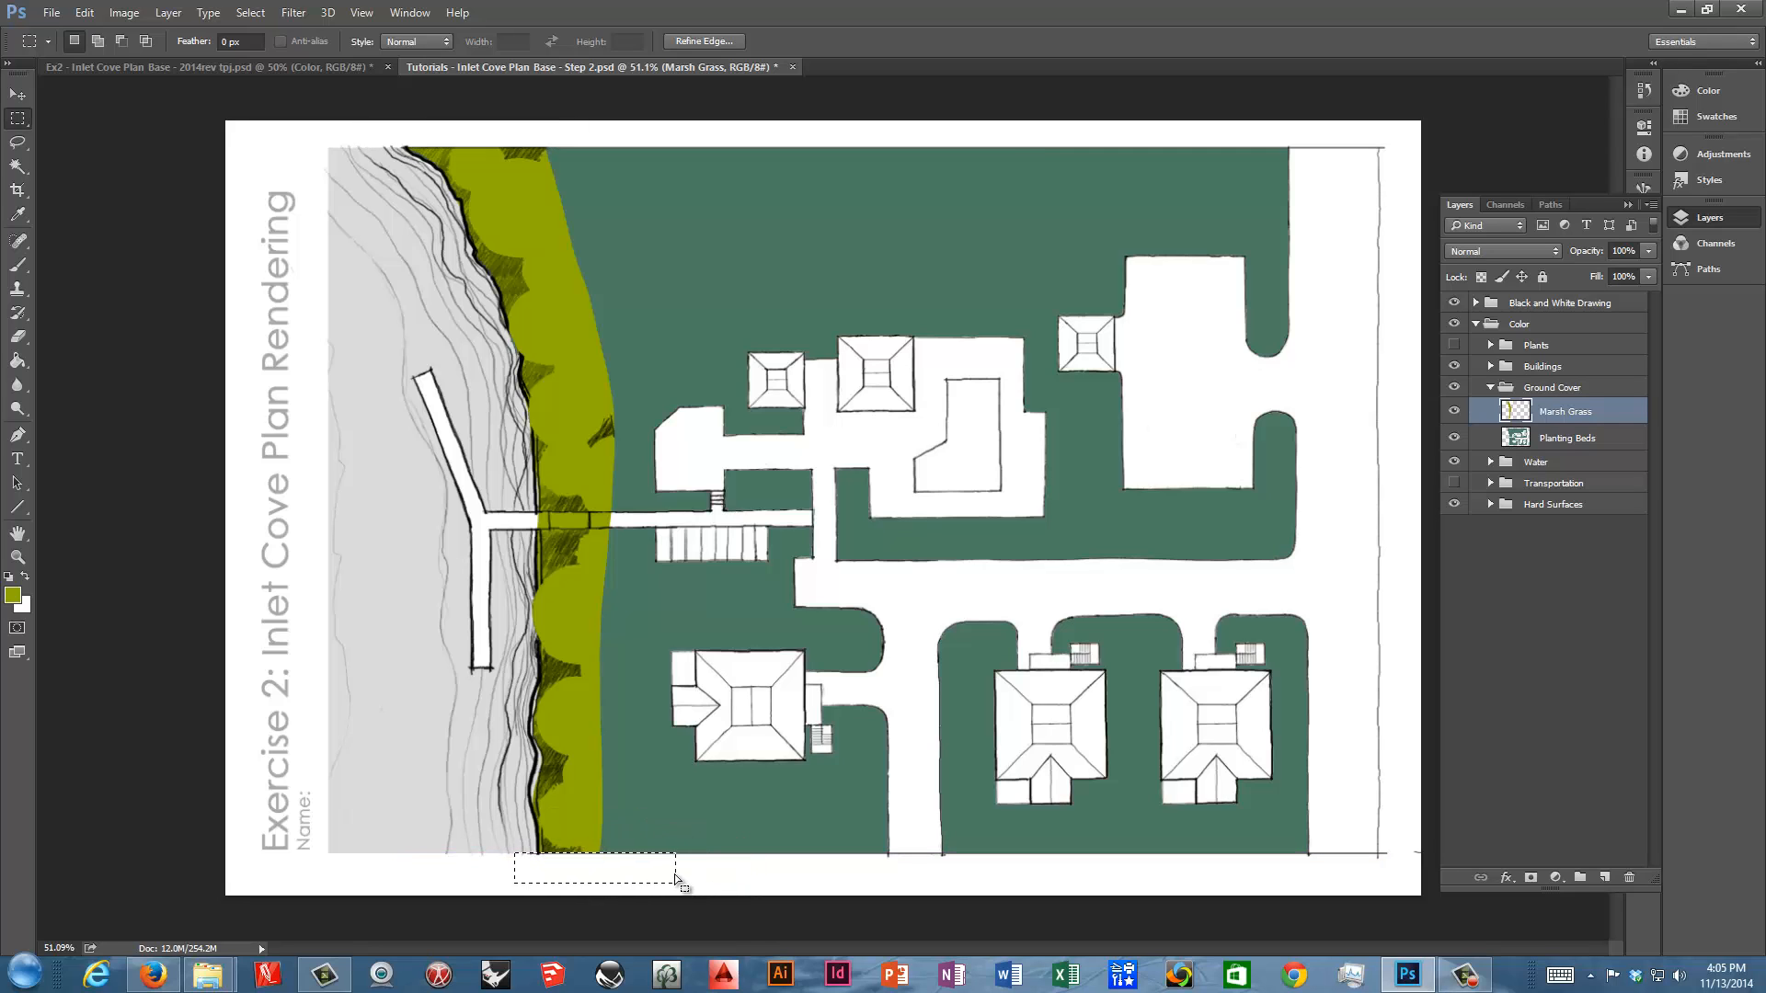
pyautogui.click(798, 878)
# Collapse the Ground Cover and Plantings groups and activate the Border layer in the Ground Plane group
pyautogui.click(1490, 387)
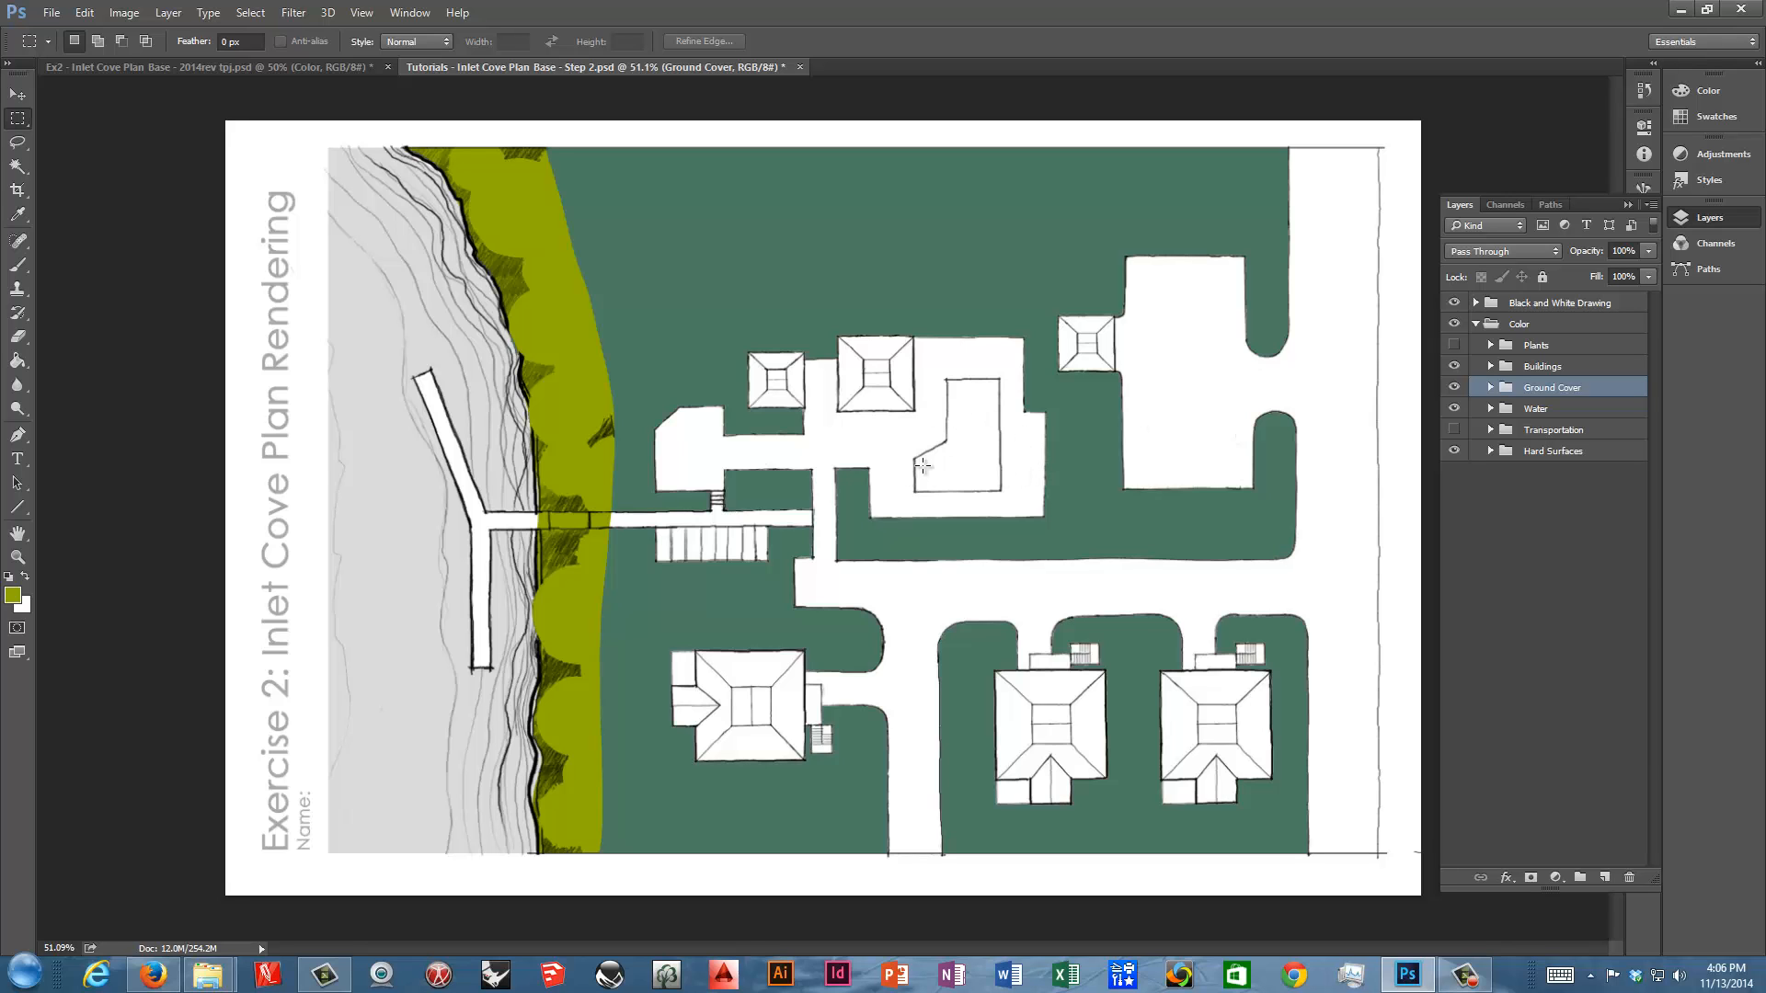
pyautogui.click(1476, 304)
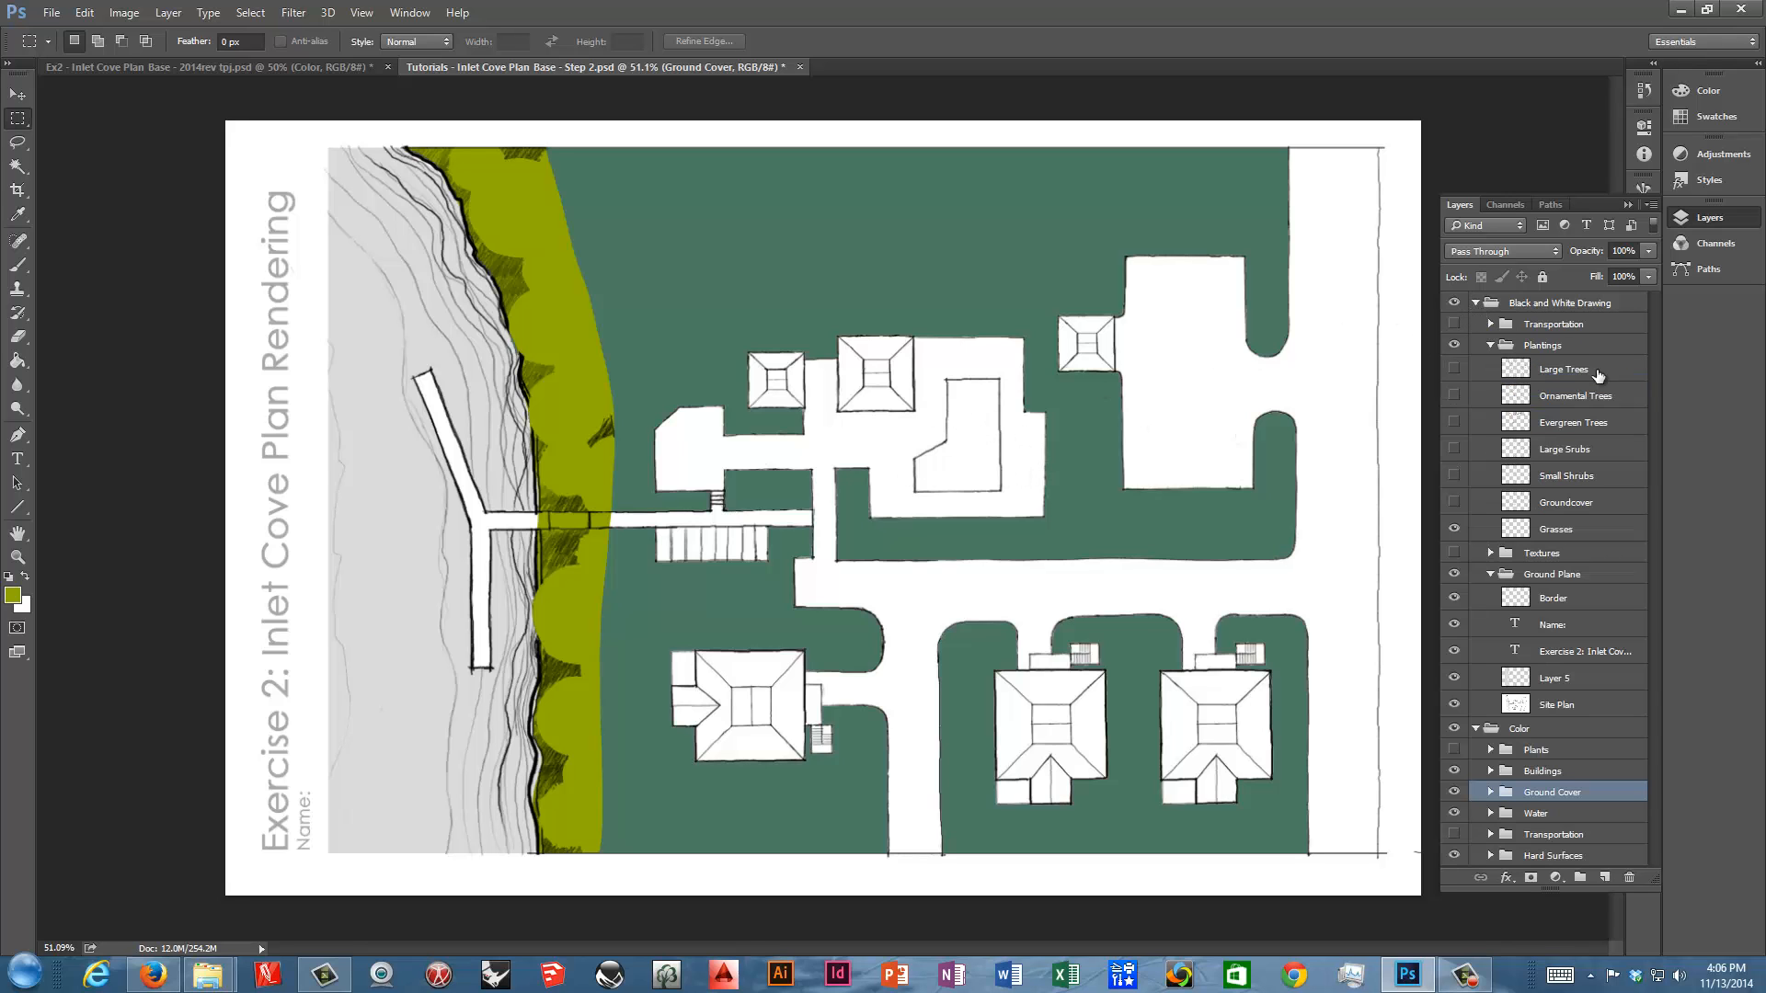
pyautogui.click(1490, 346)
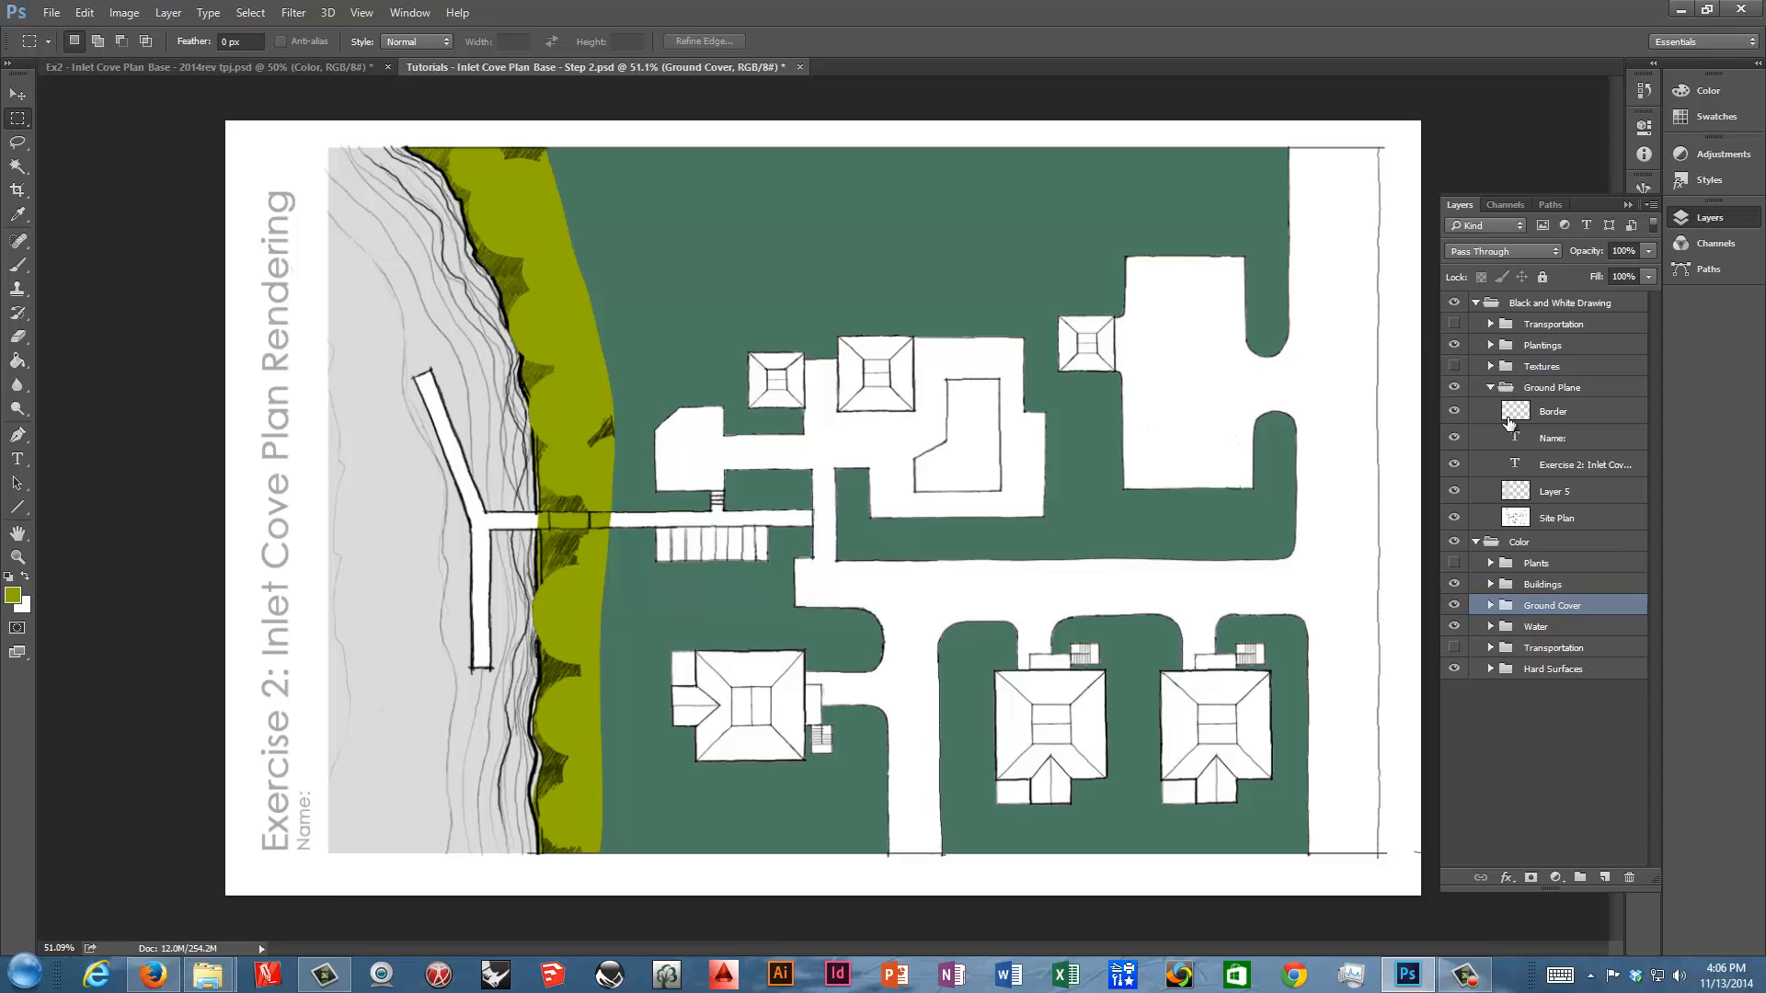
pyautogui.click(1572, 414)
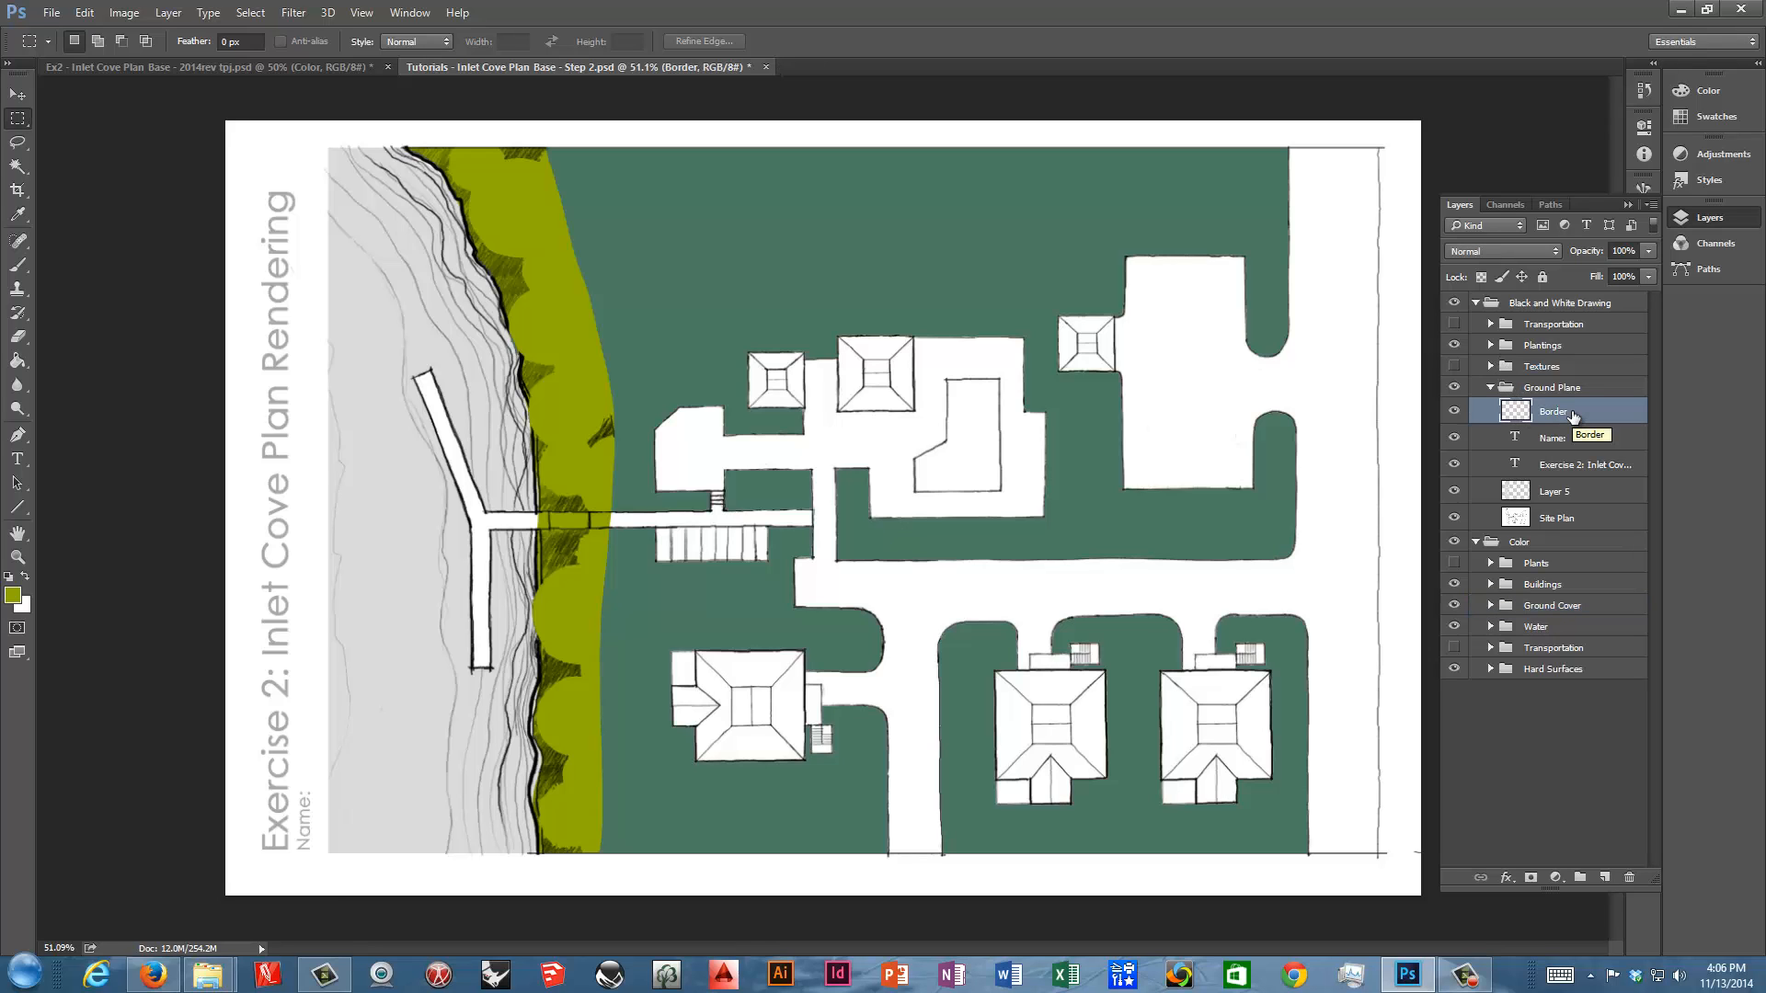
# Set up the Brush tool with the size 2 preset and a black foreground color
pyautogui.click(18, 265)
pyautogui.rightClick(777, 273)
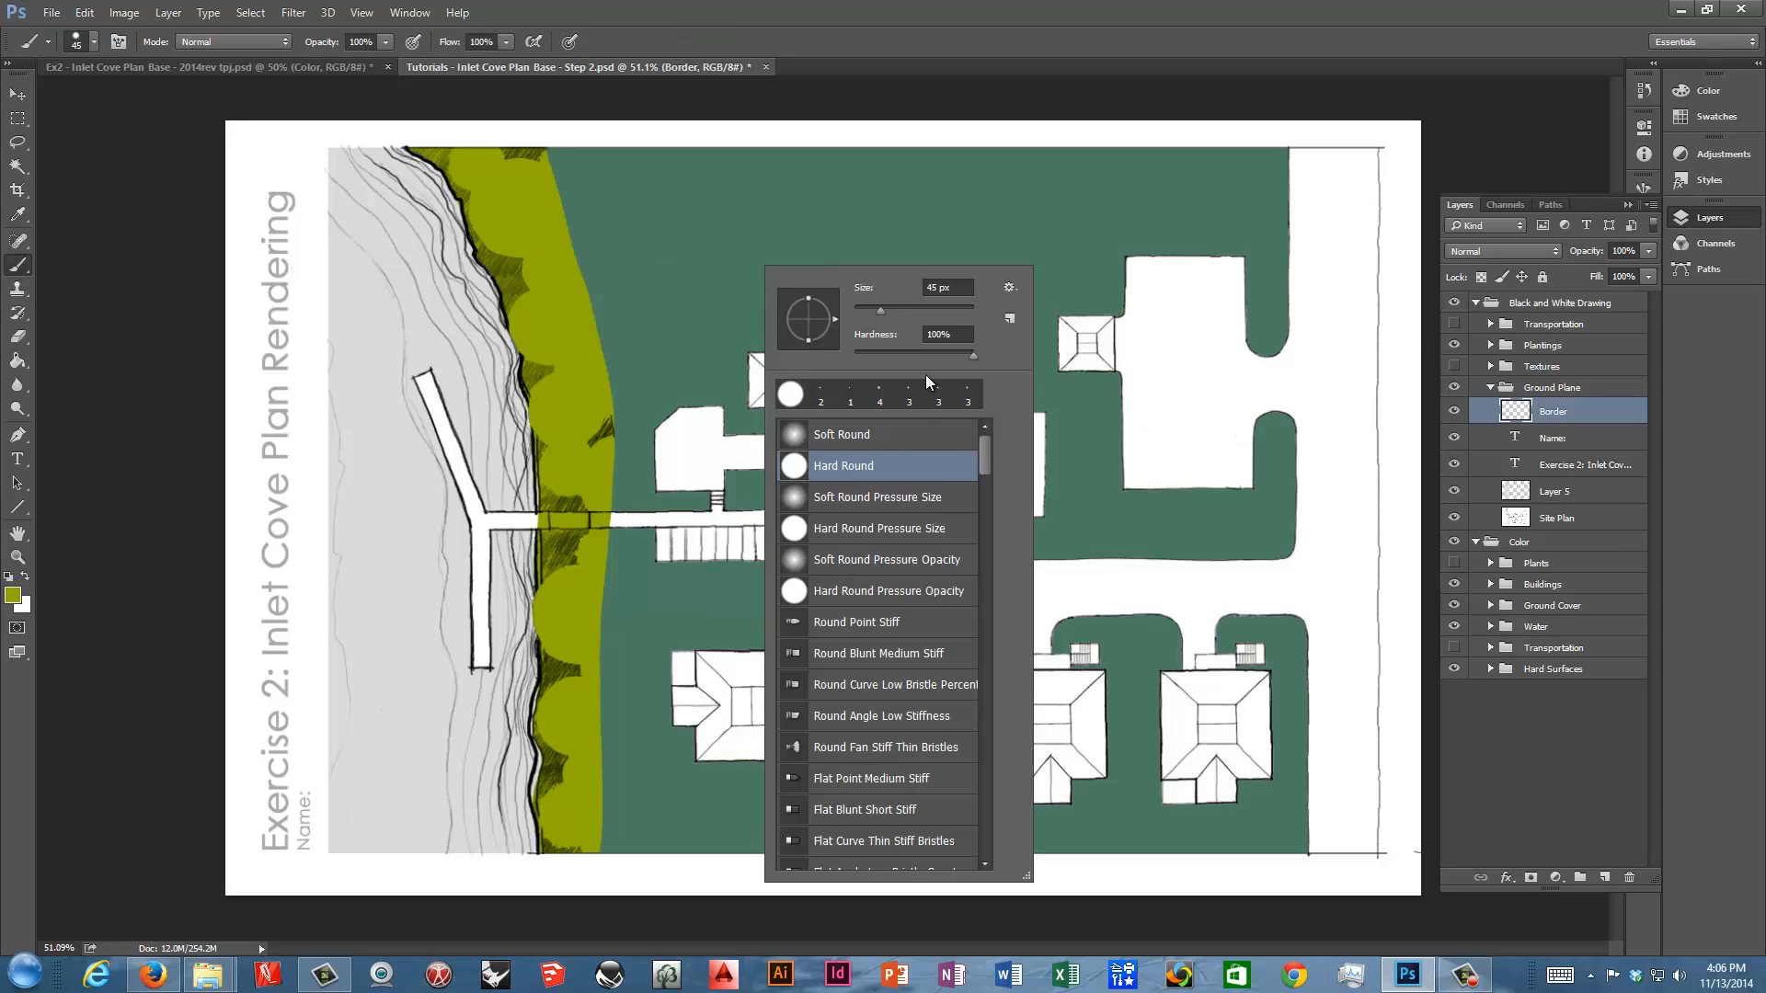
pyautogui.doubleClick(820, 398)
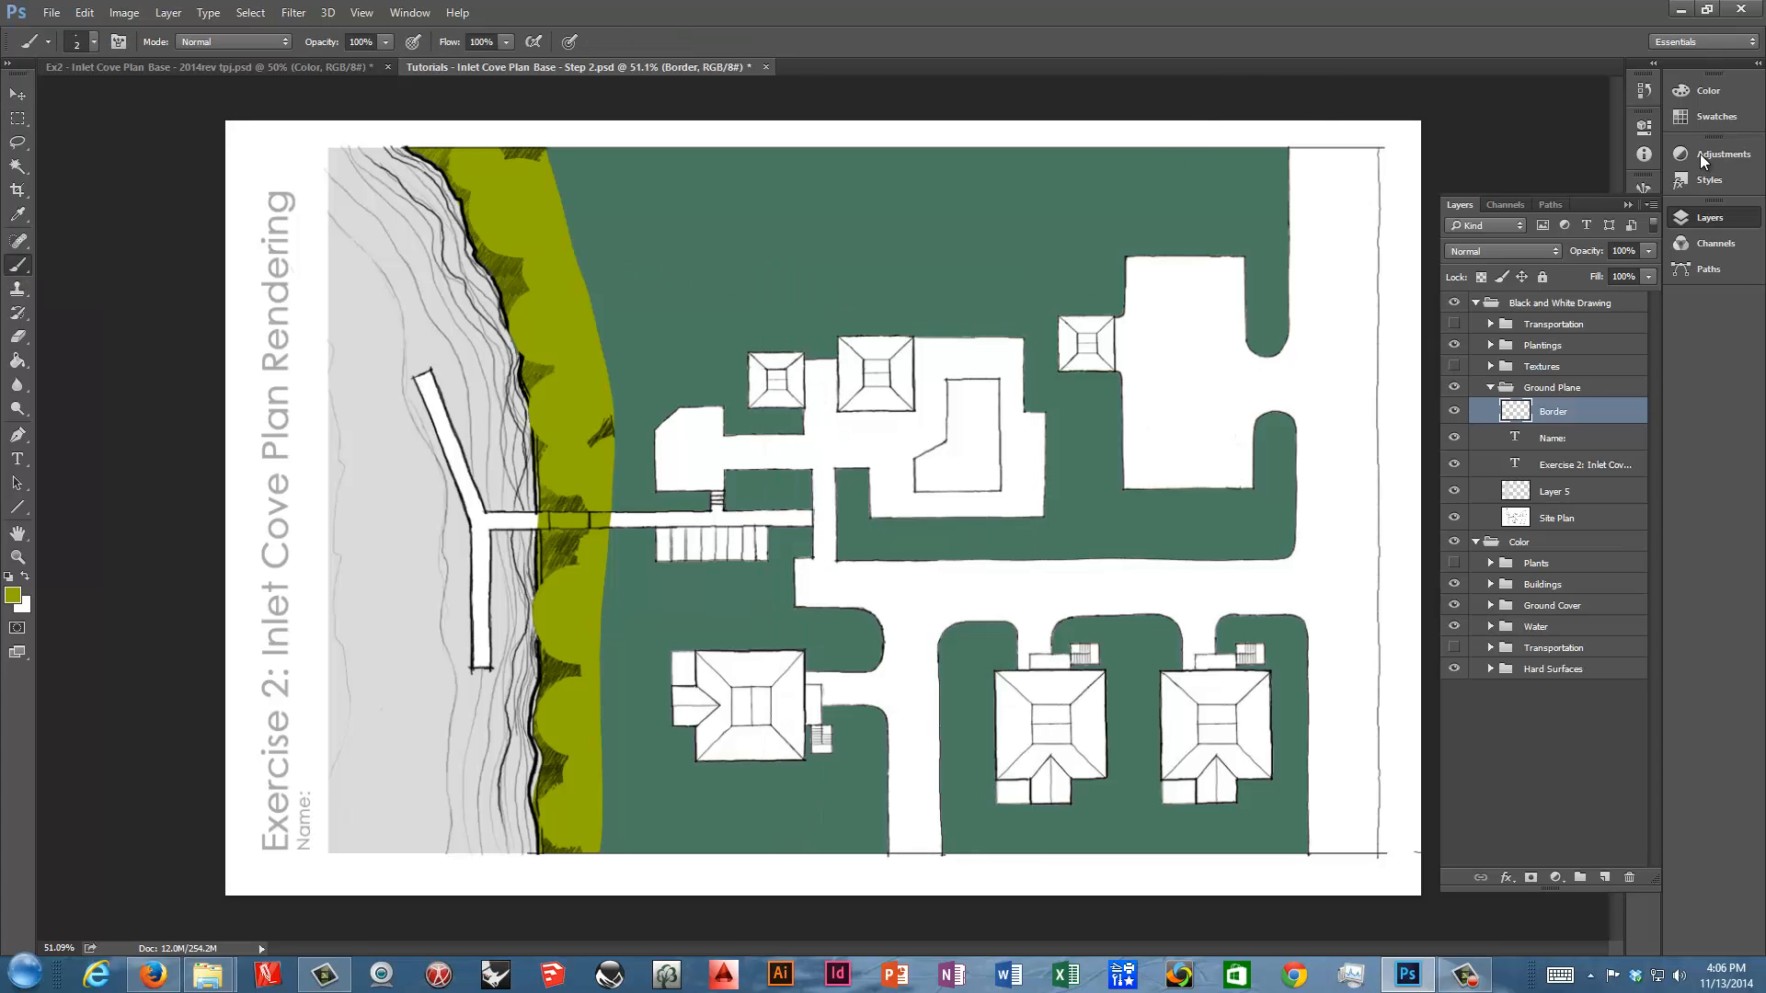
pyautogui.click(1712, 117)
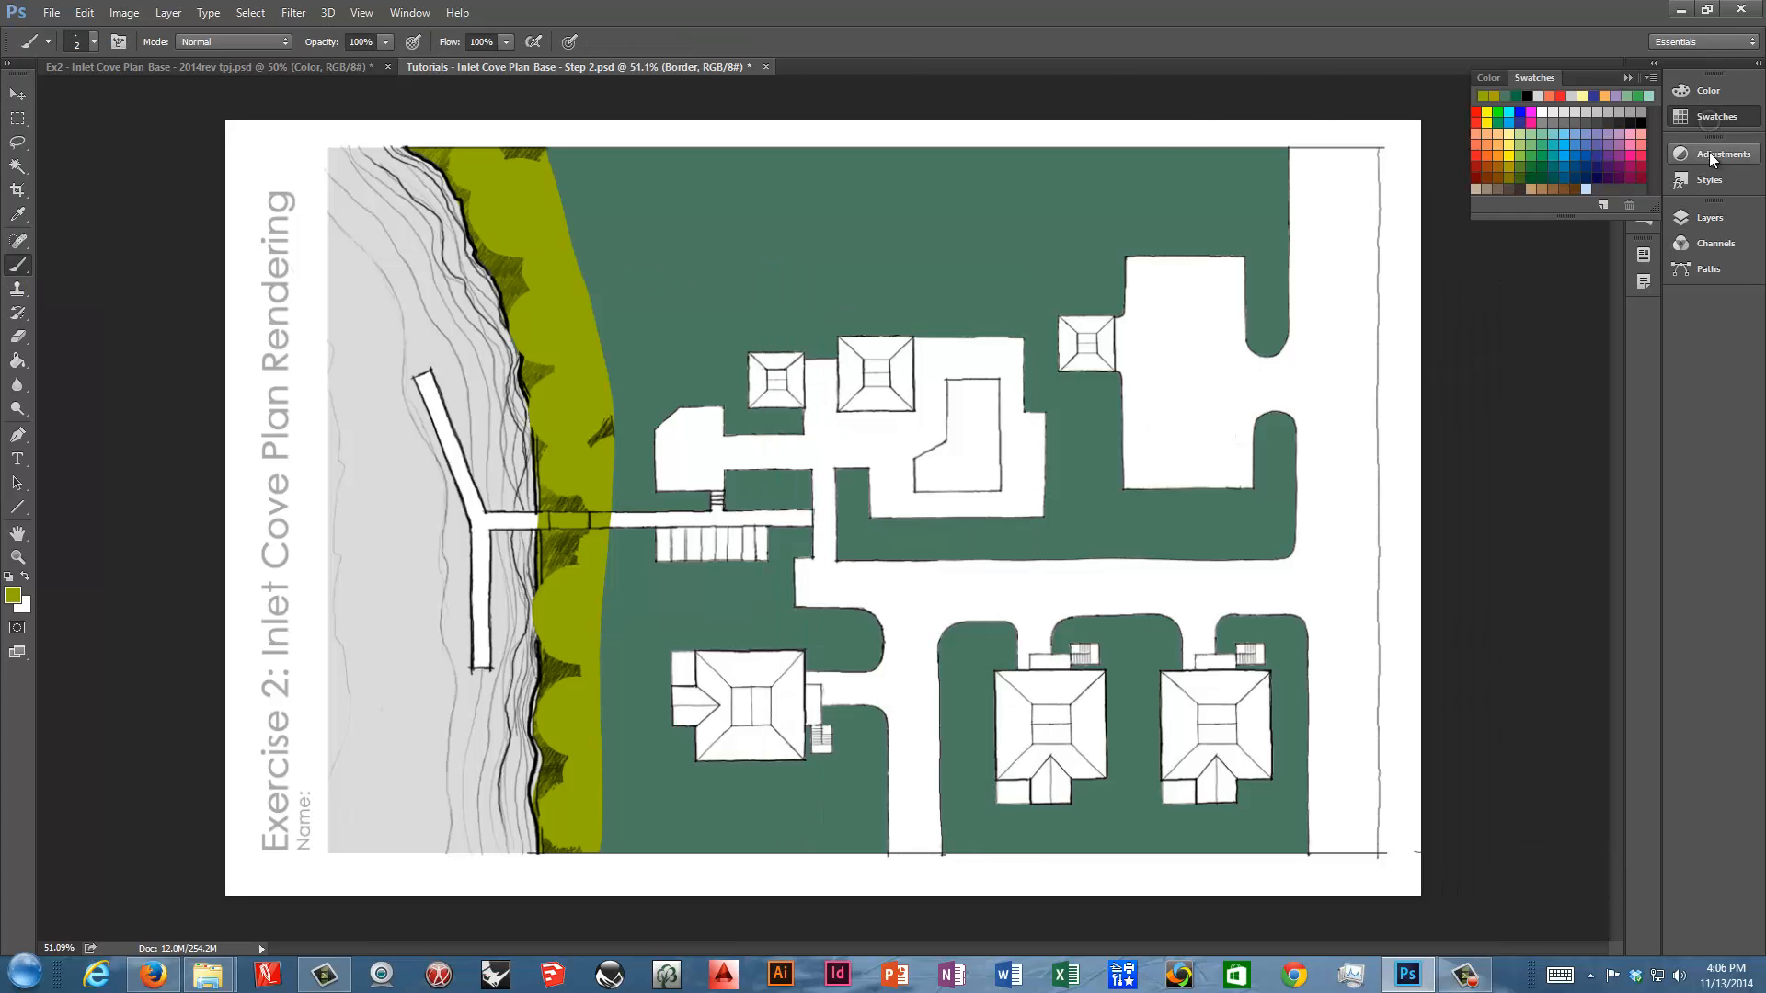
pyautogui.click(1643, 121)
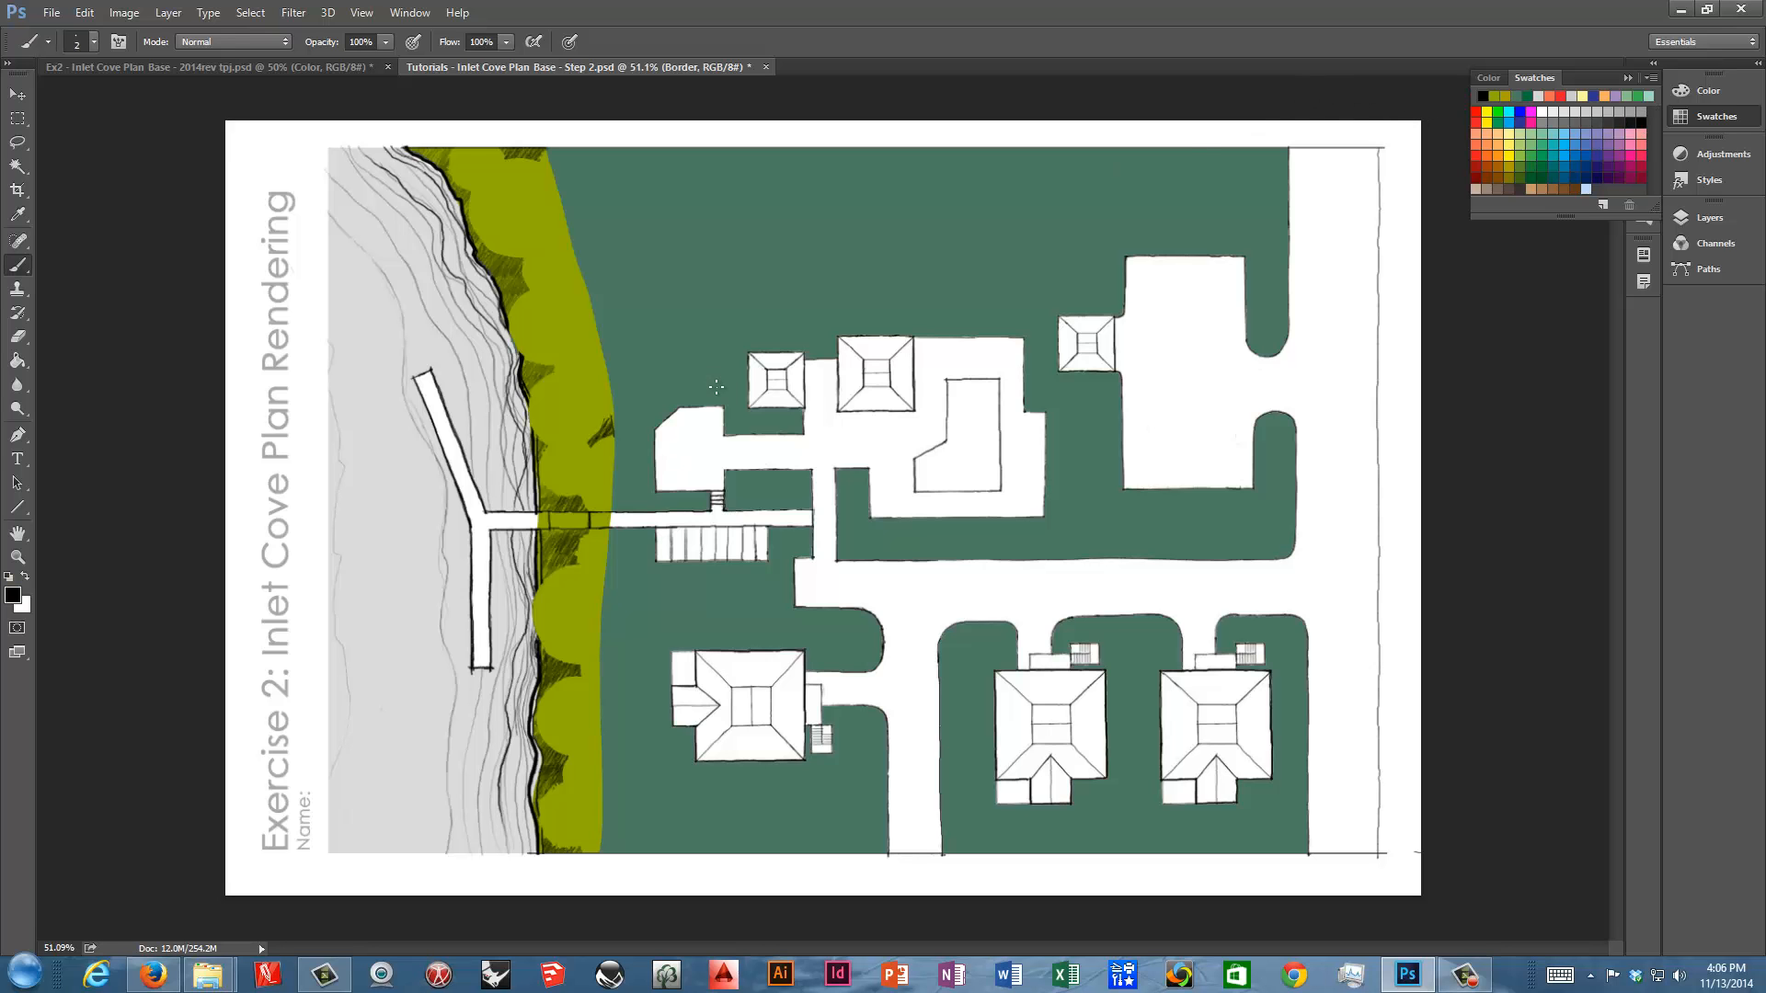
# Paint closing lines on the Border layer where the walkway meets the road and where the angled deck meets the pool path
pyautogui.scroll(5, 795, 418)
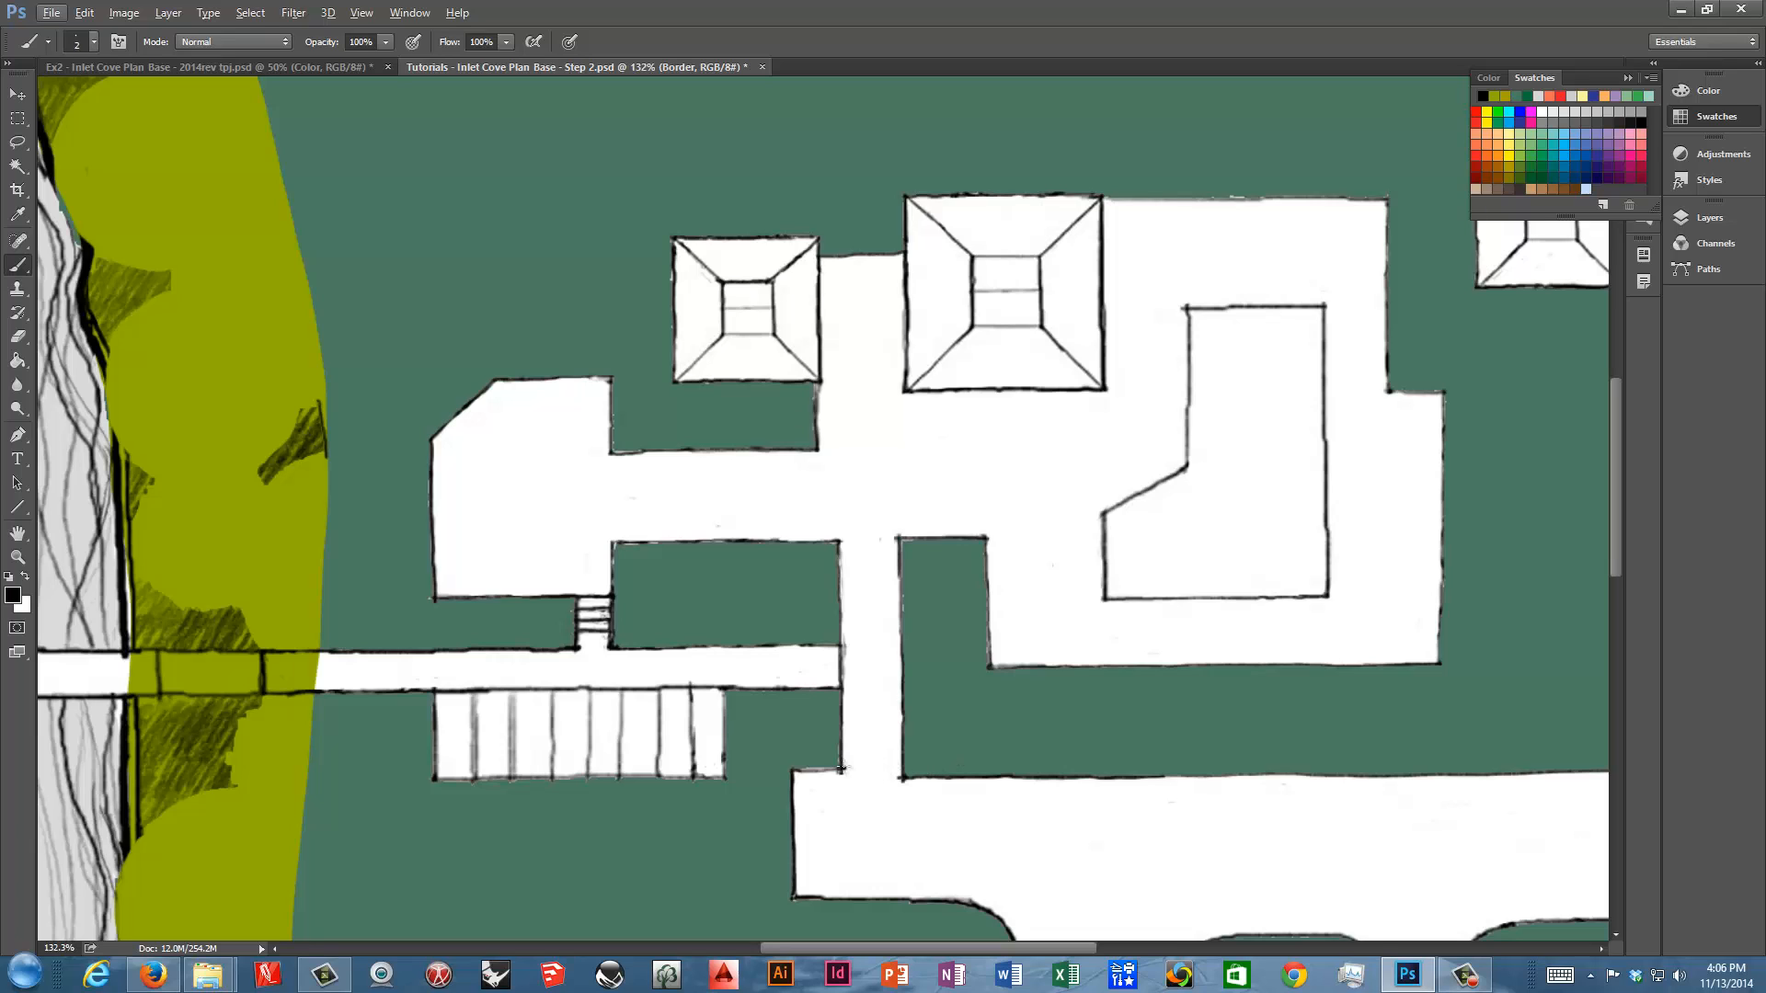
pyautogui.moveTo(839, 768); pyautogui.dragTo(873, 768)
pyautogui.moveTo(612, 474); pyautogui.dragTo(614, 549)
pyautogui.hotkey('ctrl', 'z')
pyautogui.moveTo(613, 505); pyautogui.dragTo(614, 544)
pyautogui.scroll(-6, 618, 524)
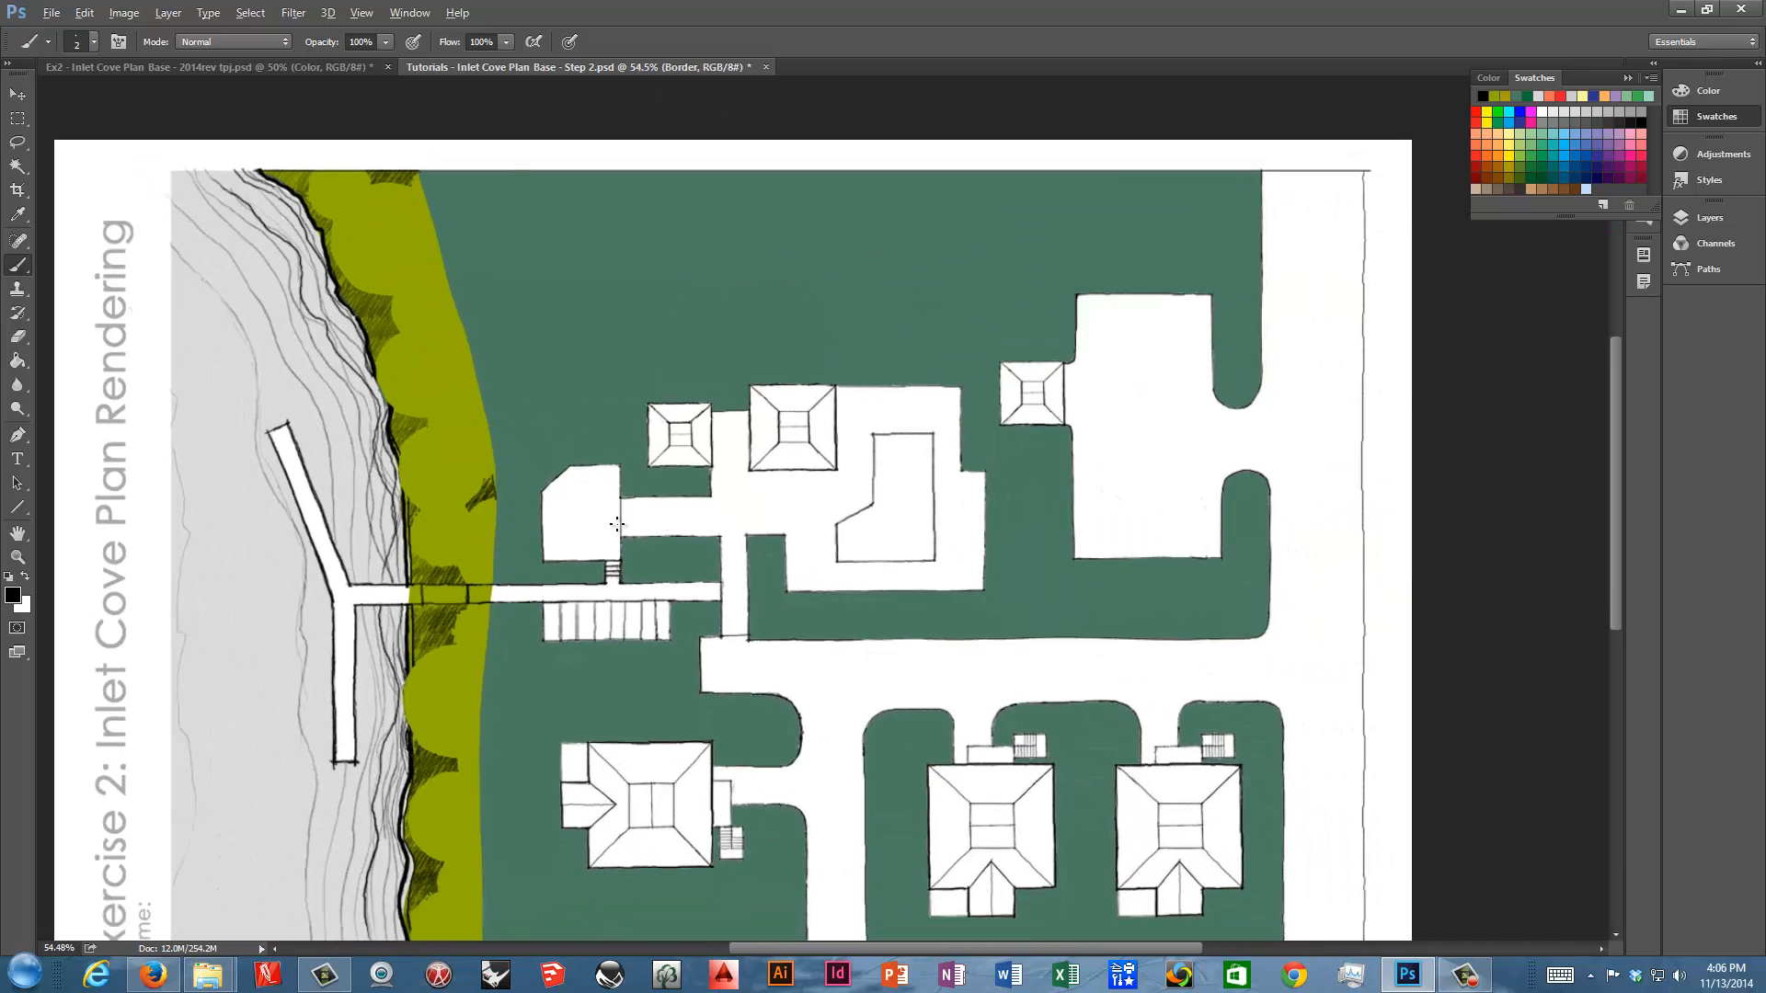
pyautogui.scroll(3, 618, 523)
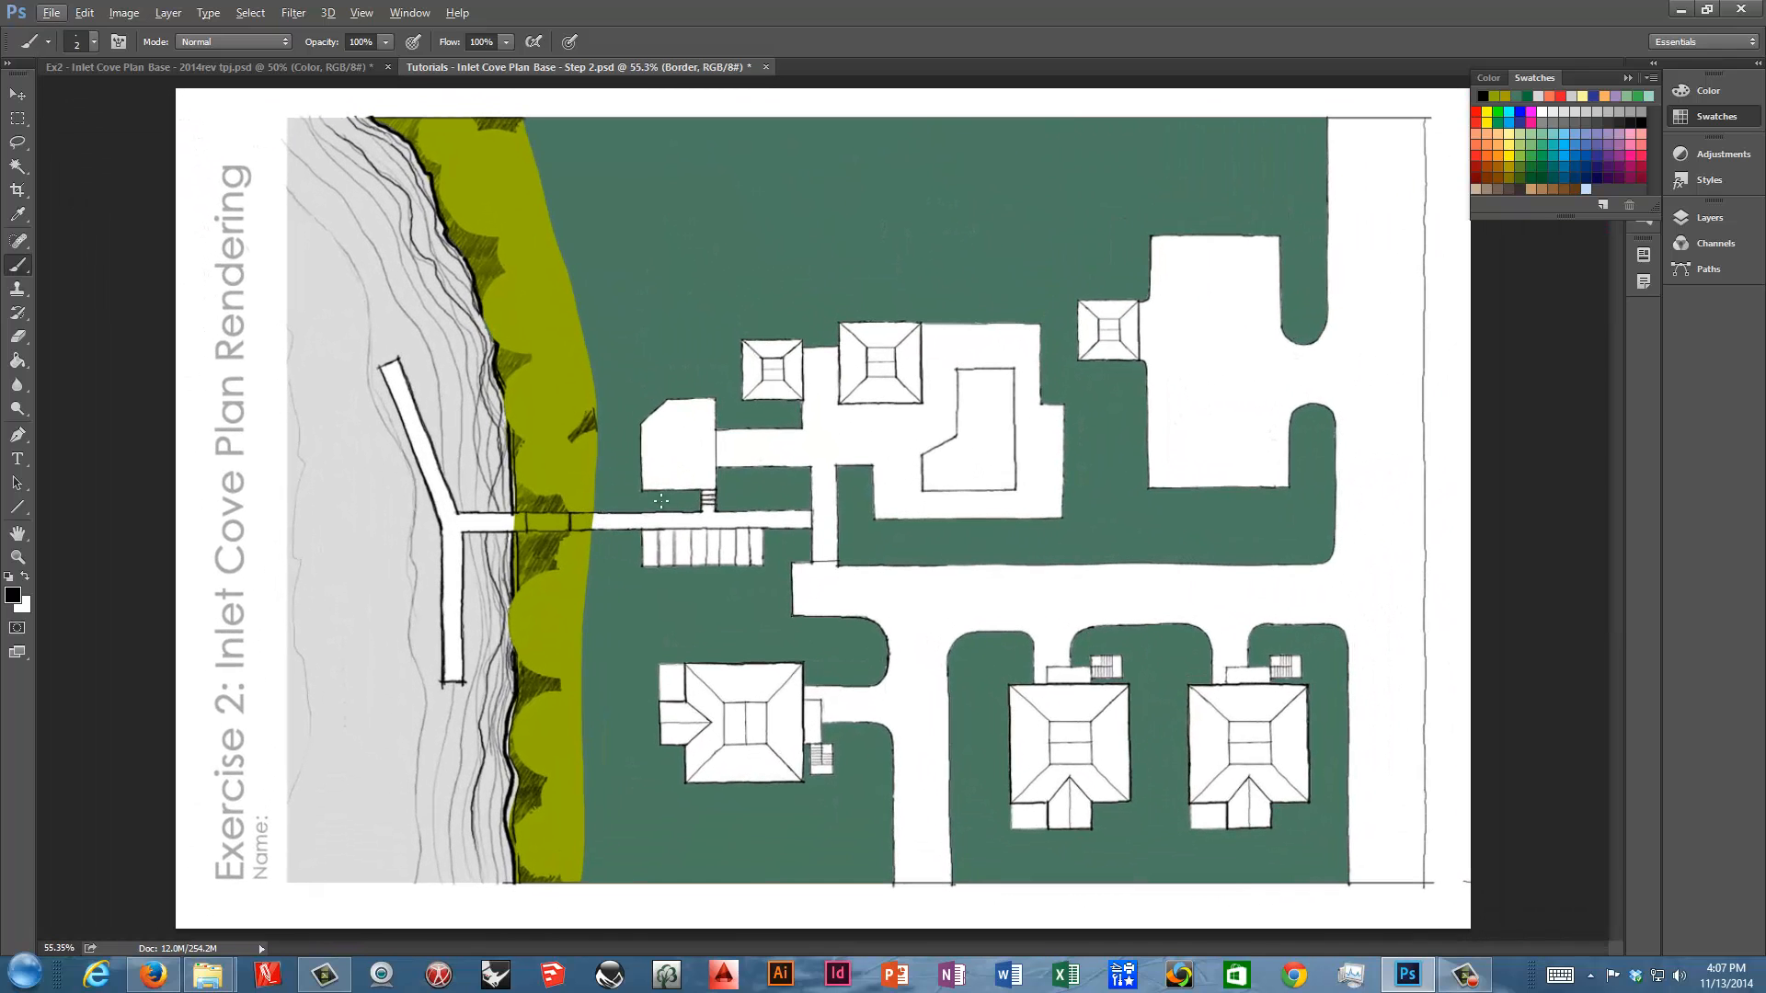
# Hide the color Ground Cover group and the black-and-white Plantings group, and collapse the Ground Plane group
pyautogui.click(1711, 218)
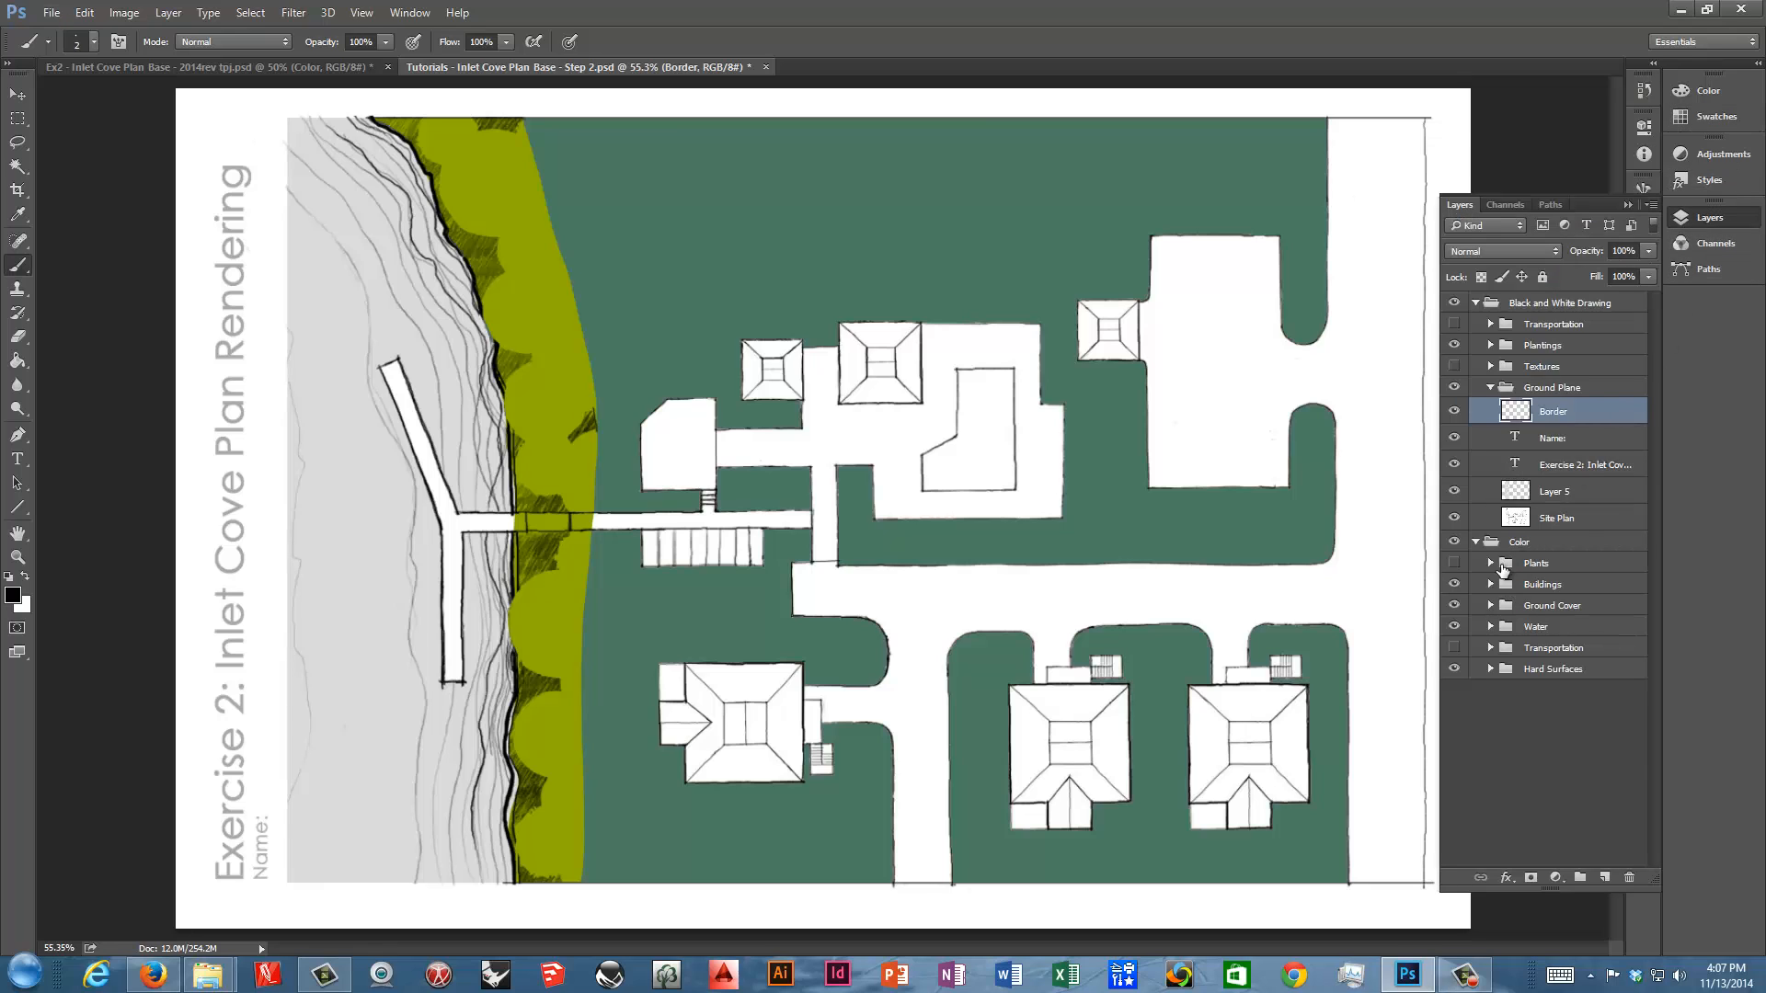
pyautogui.click(1454, 605)
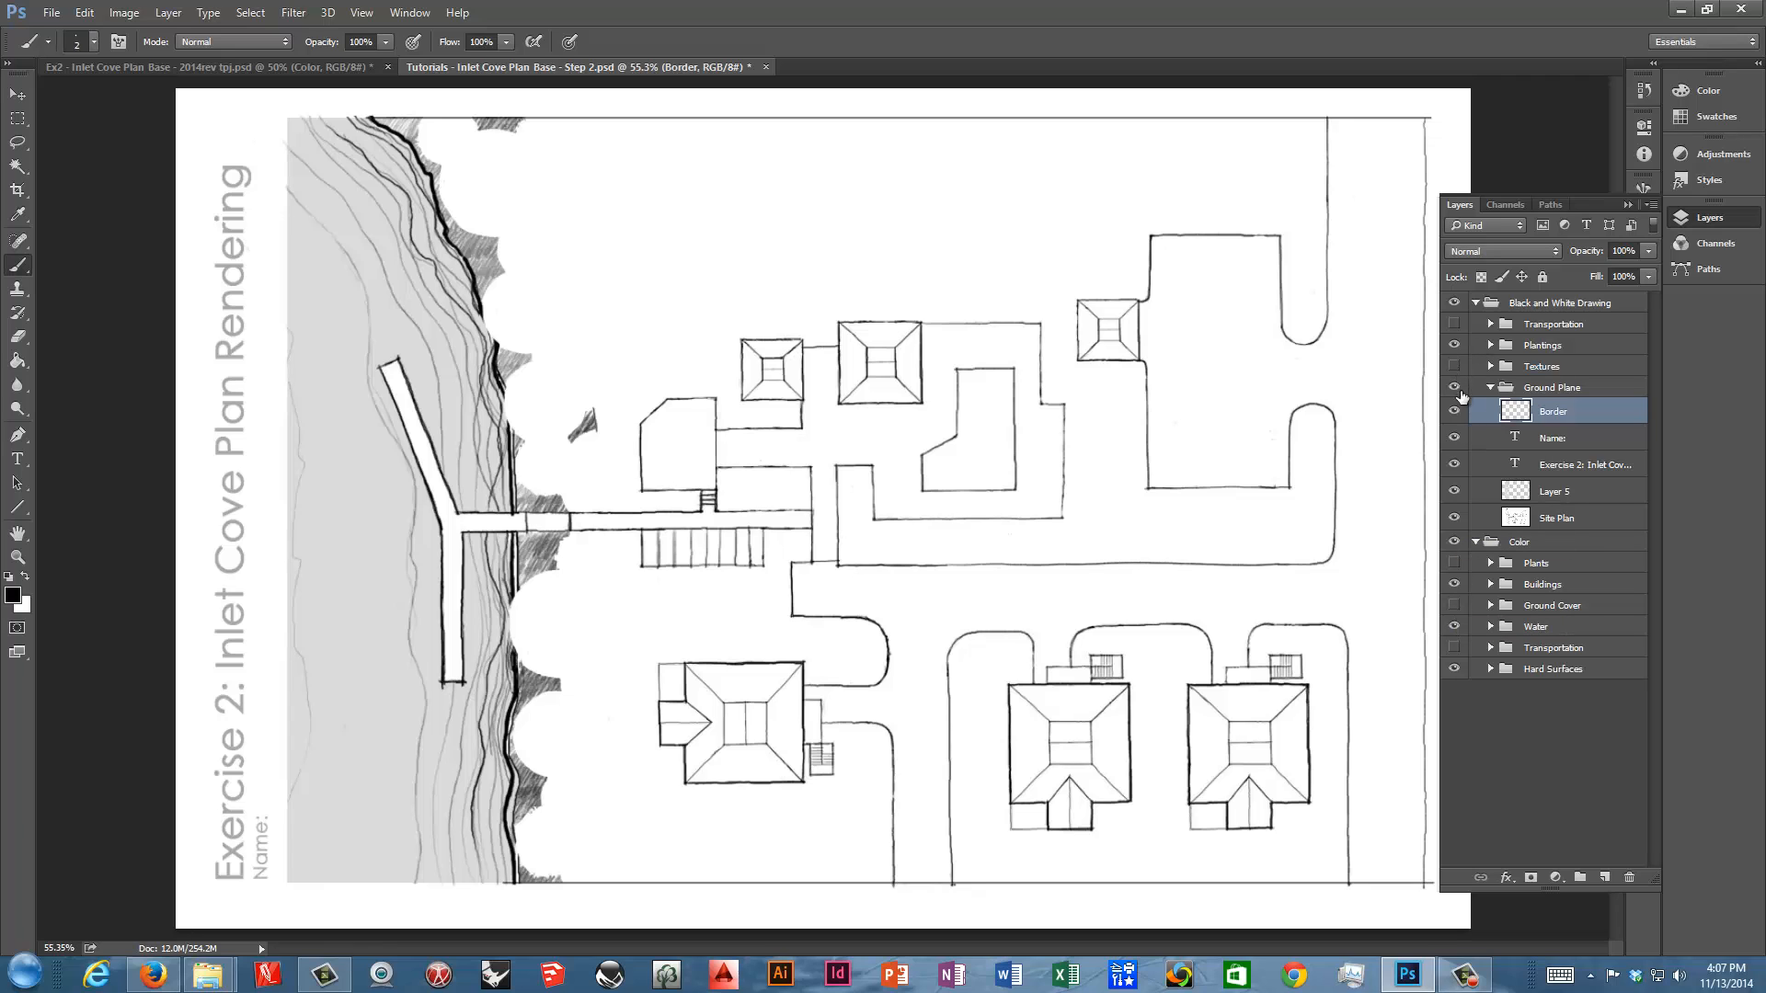
pyautogui.click(1491, 388)
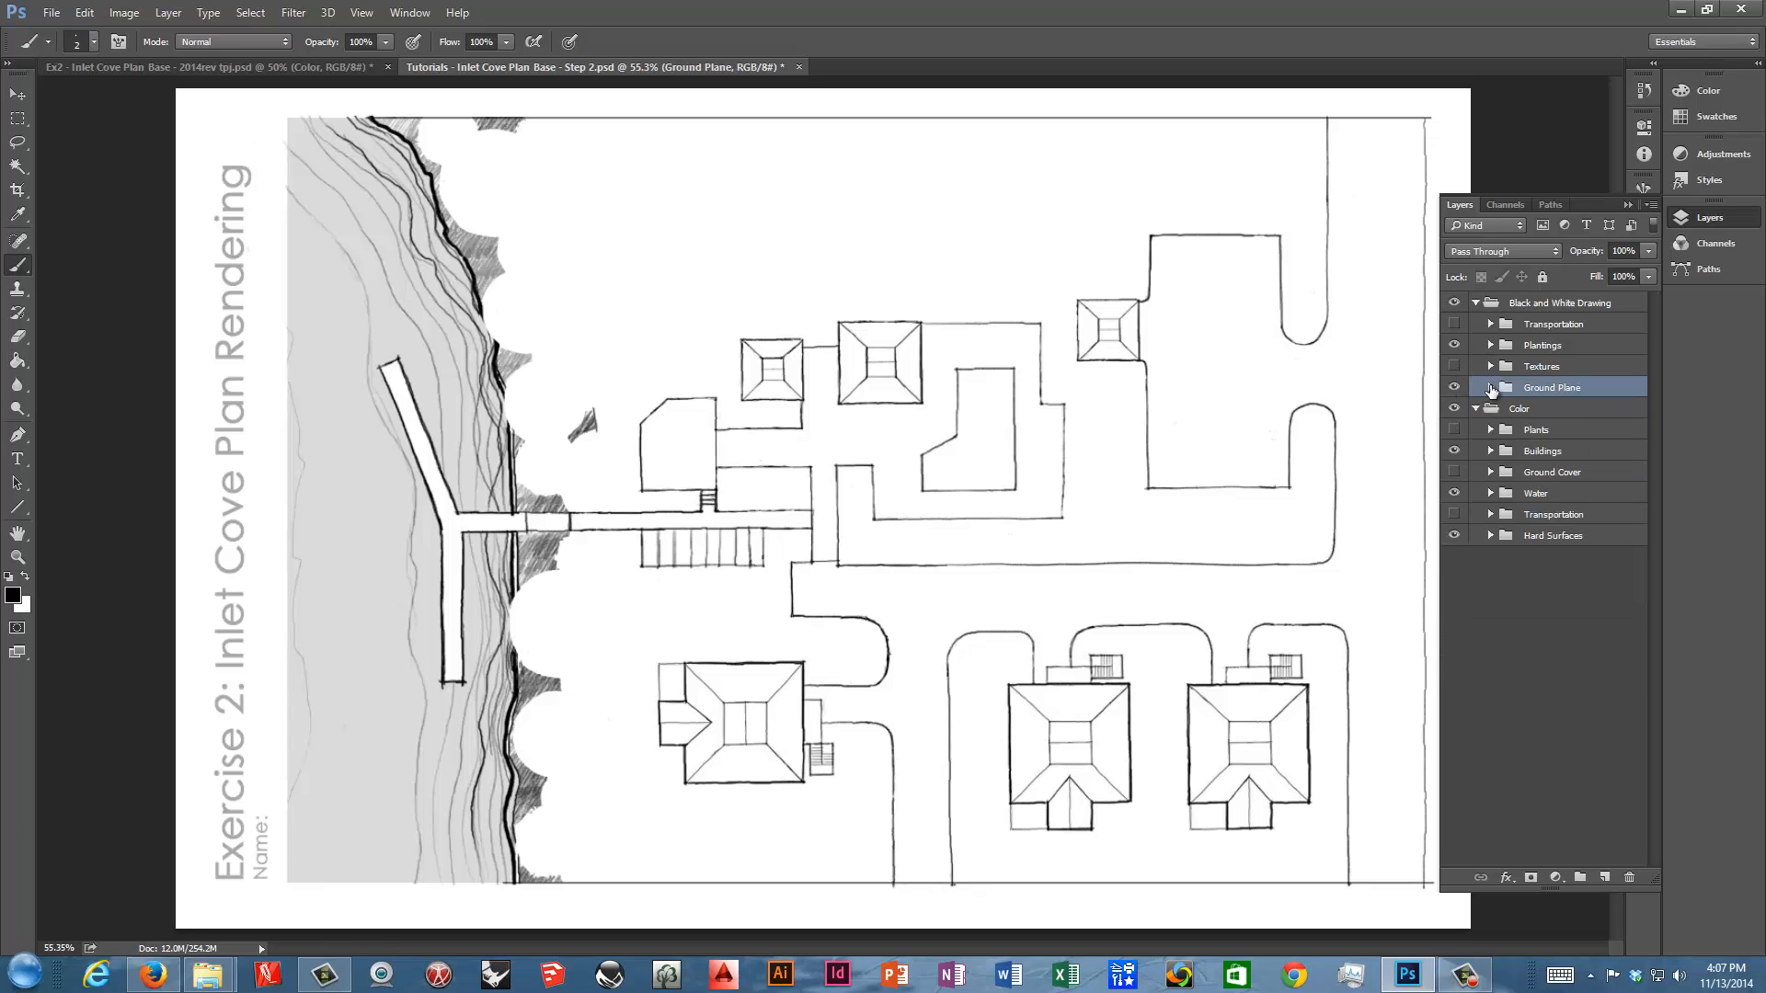
pyautogui.click(1454, 347)
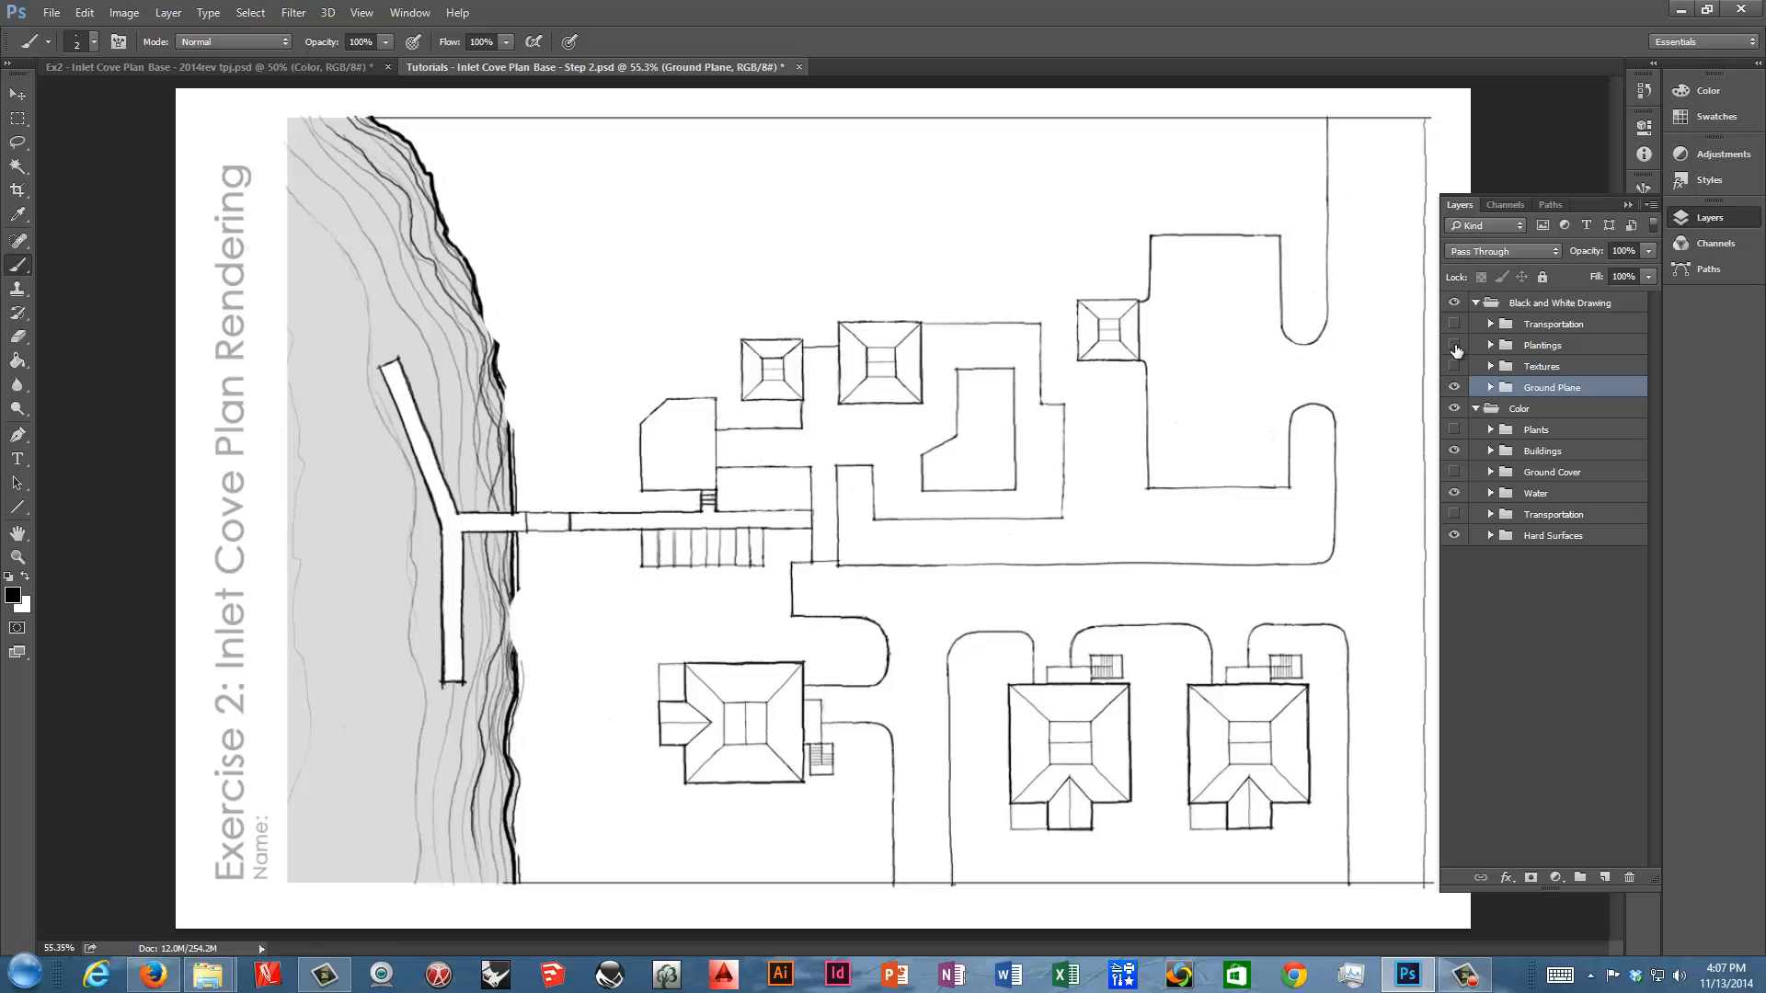
pyautogui.click(1490, 473)
pyautogui.click(1491, 473)
# Expand the color Hard Surfaces group, activate the Pool Paving layer and choose the Paint Bucket tool
pyautogui.click(1491, 536)
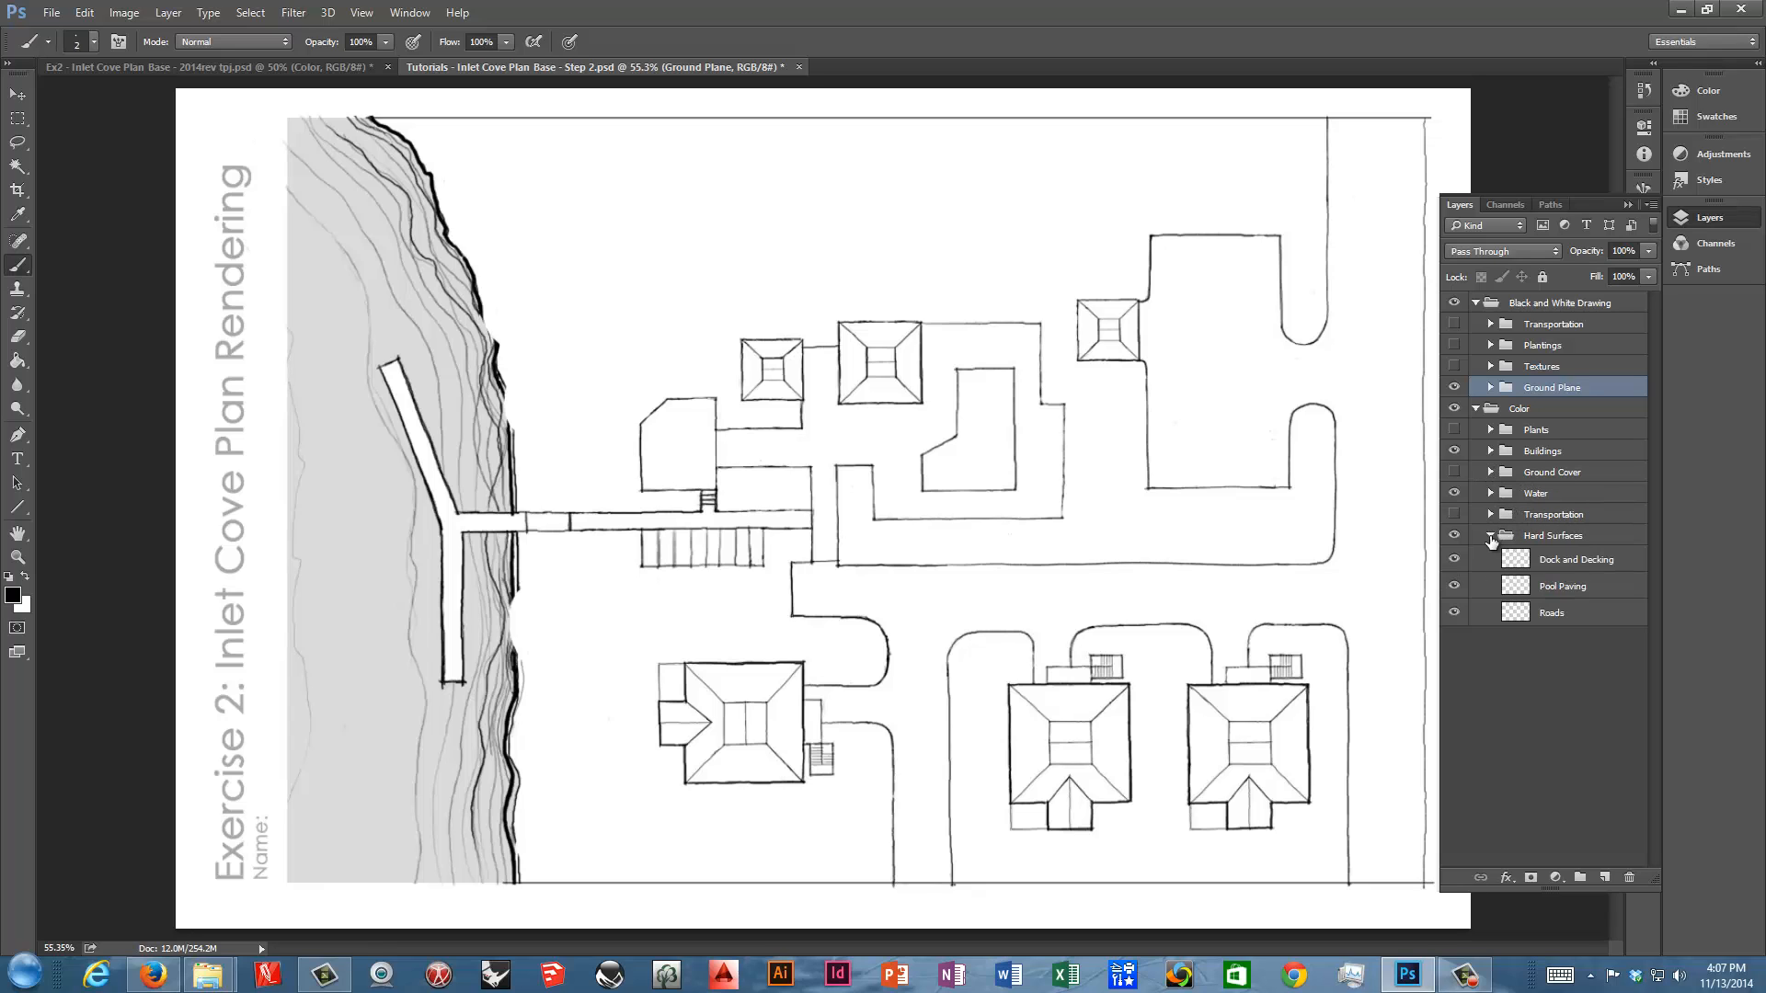
pyautogui.click(1569, 563)
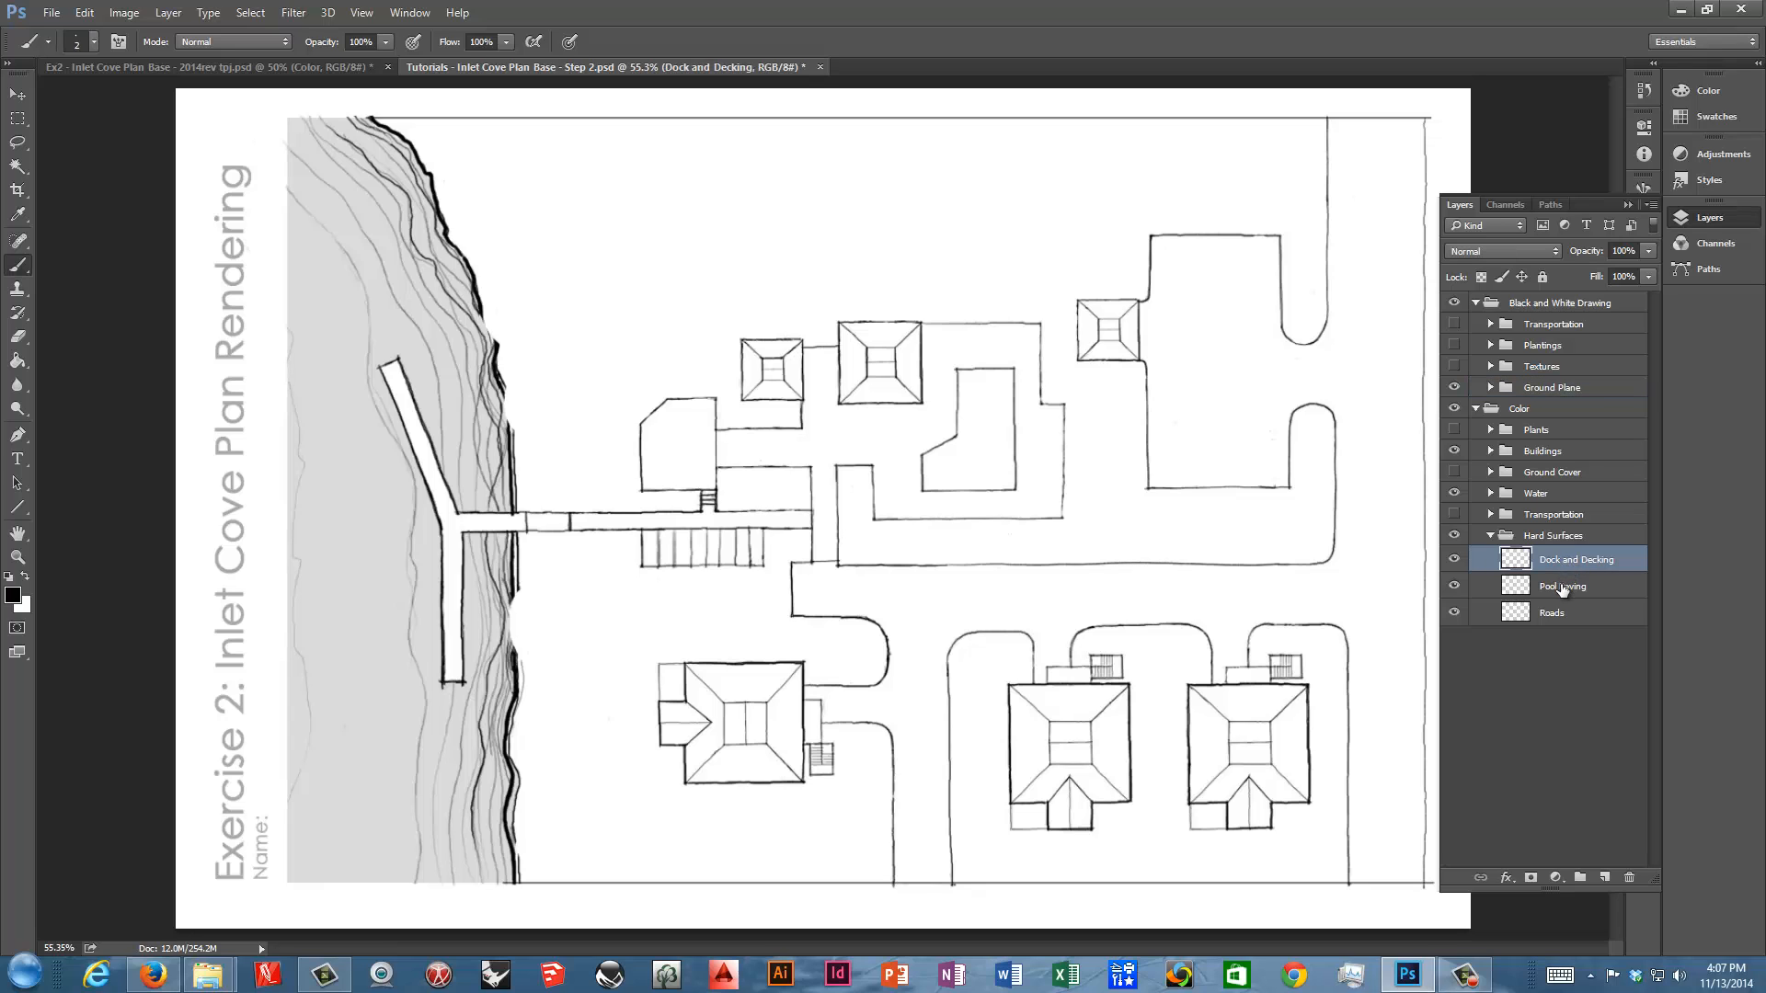
pyautogui.click(1558, 587)
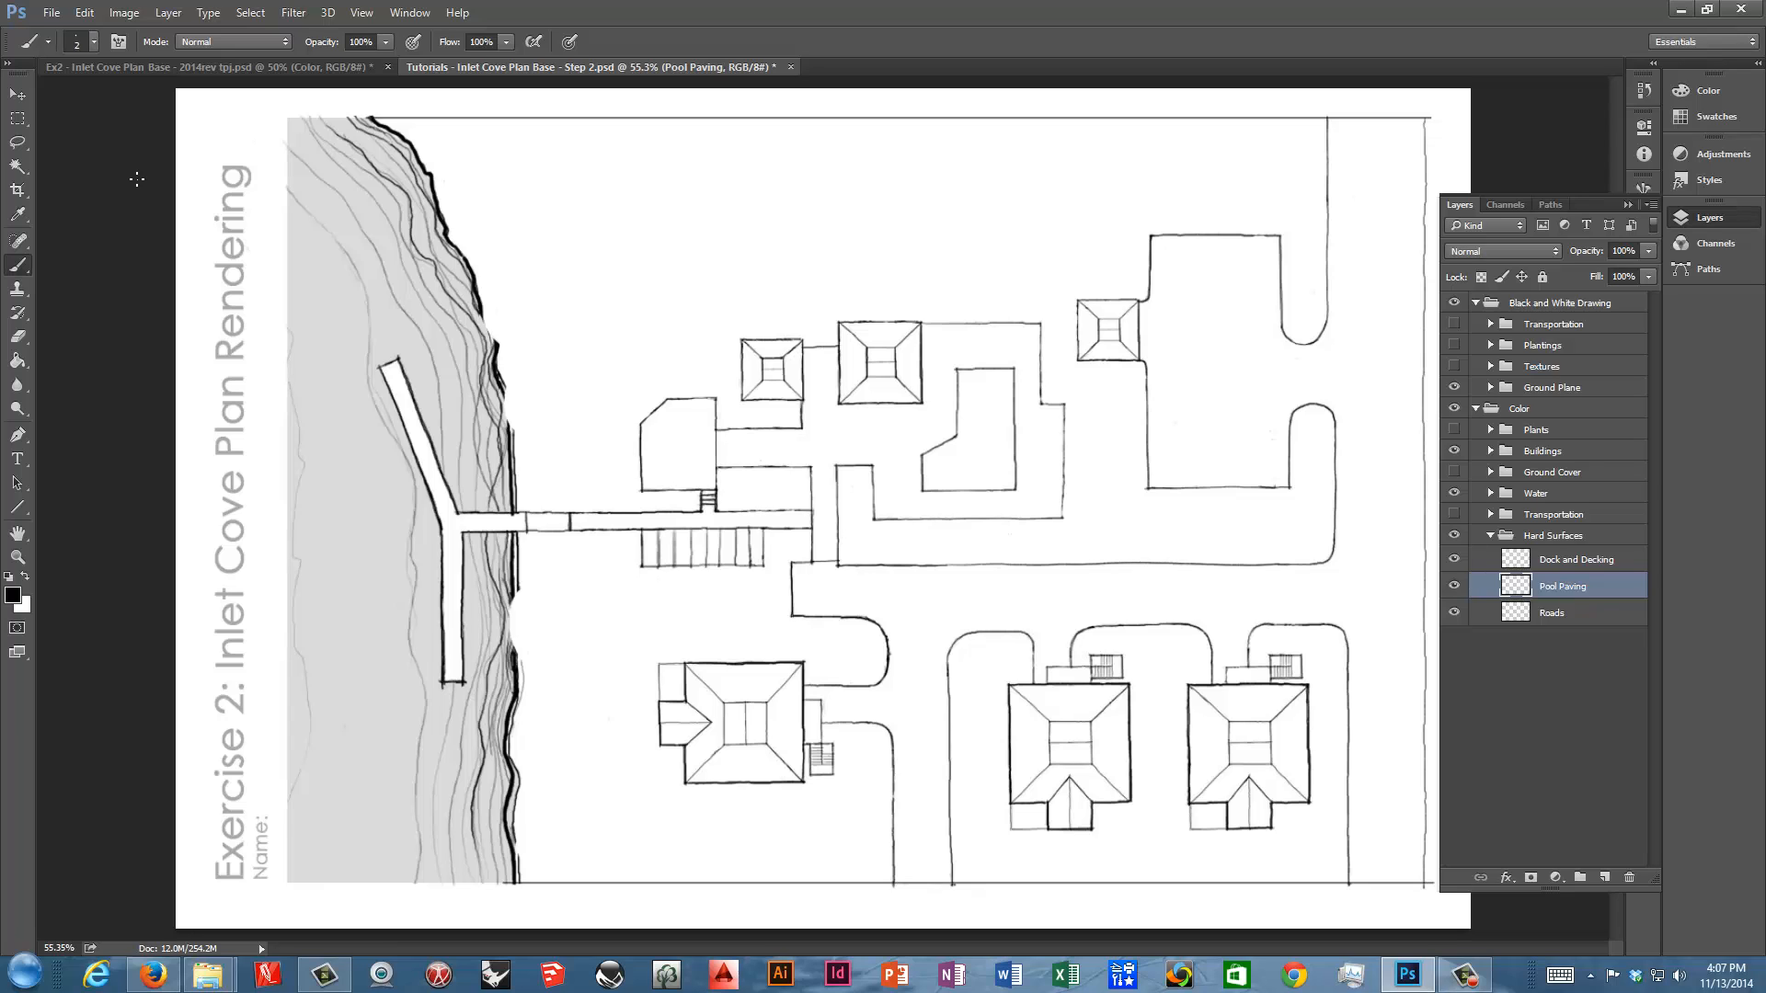
pyautogui.click(26, 359)
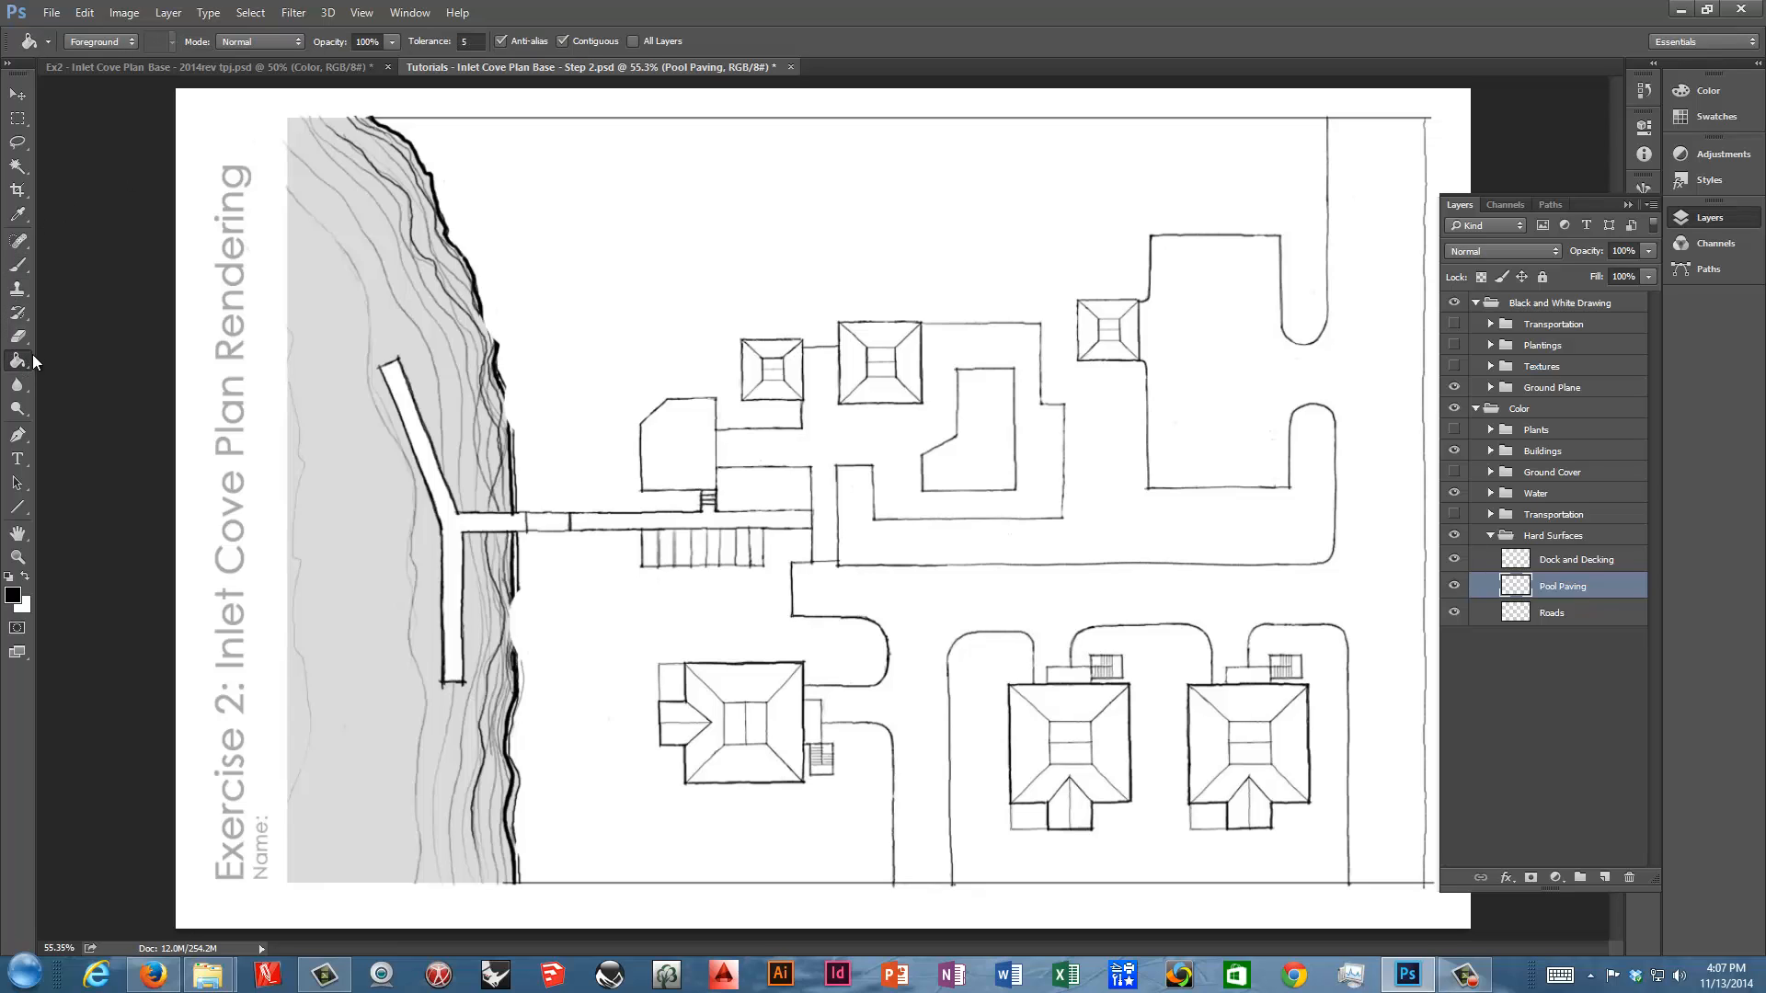
pyautogui.click(20, 361)
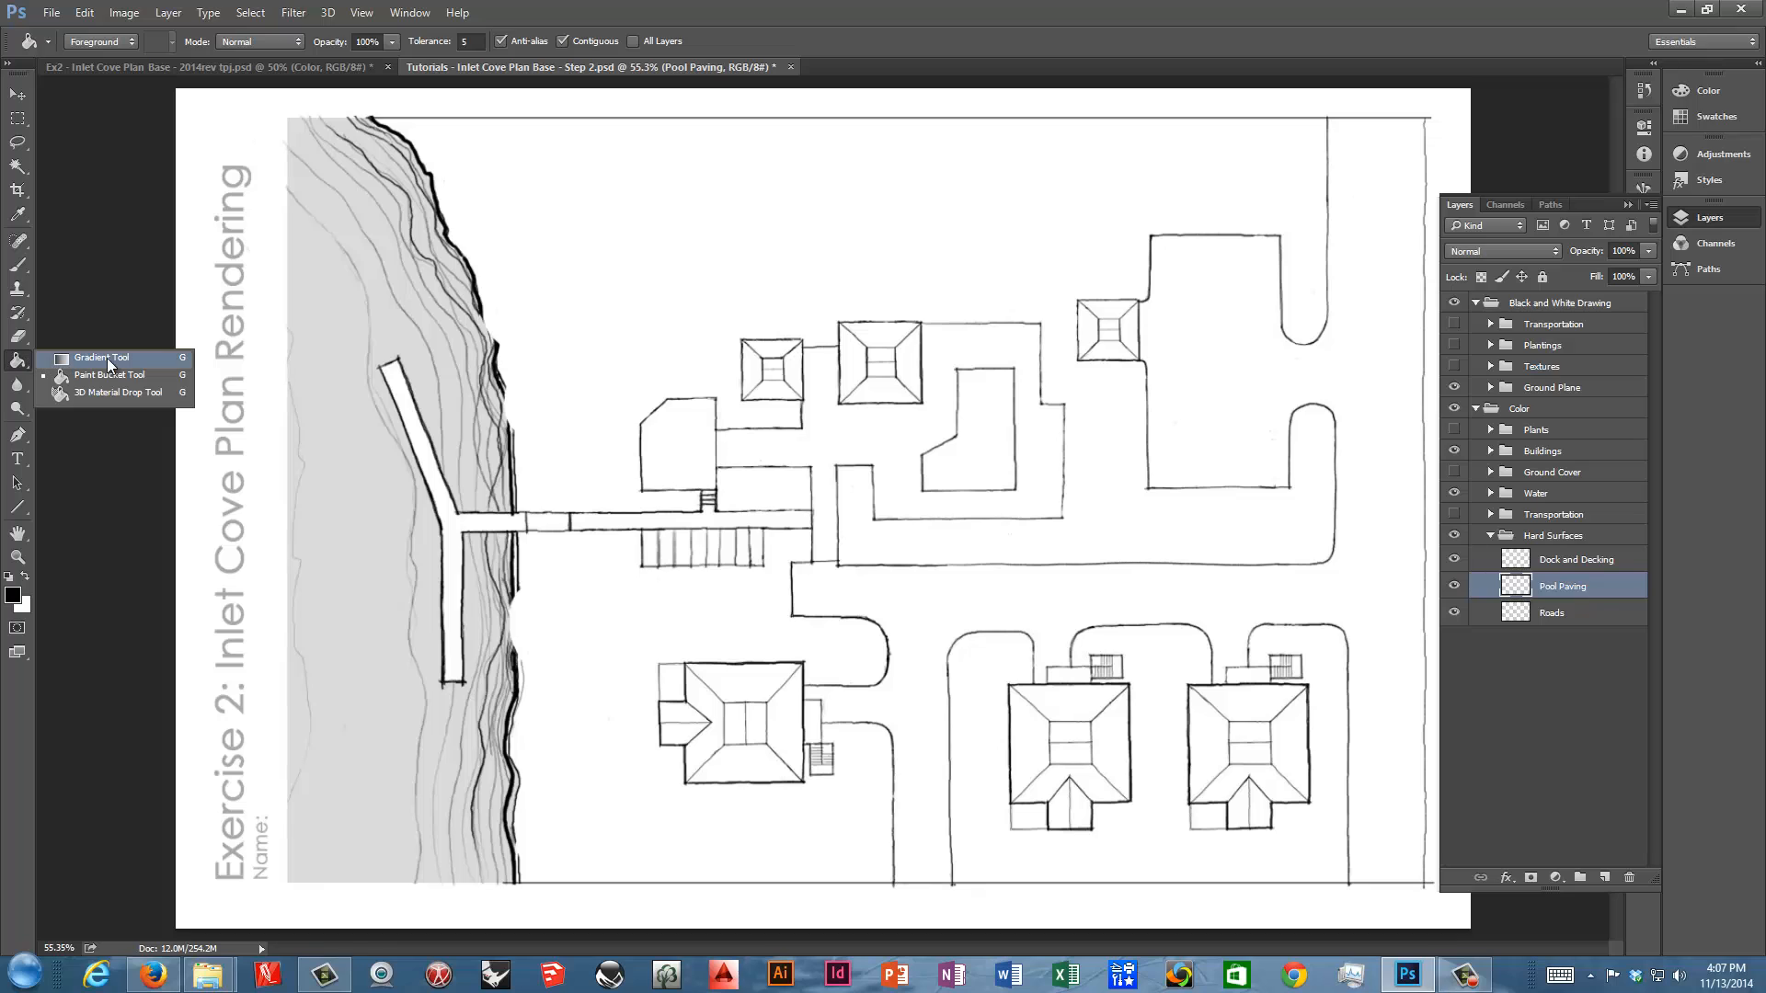
pyautogui.click(61, 371)
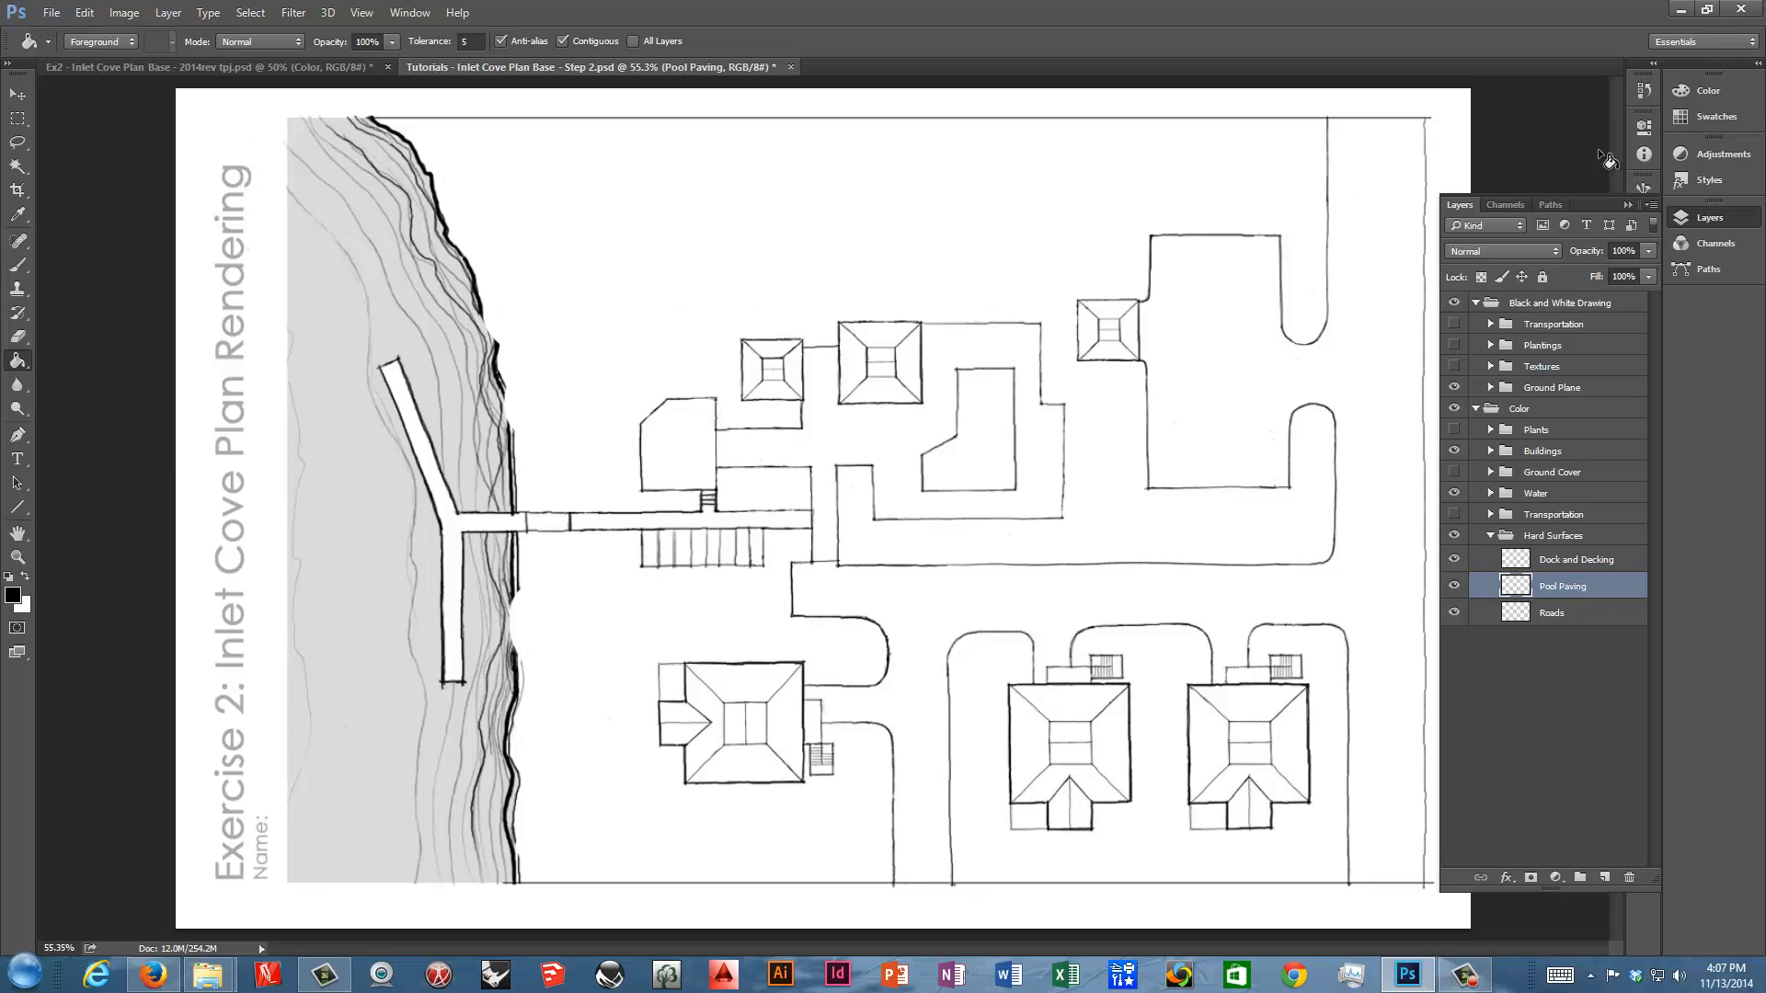
# Set the foreground to a light orange swatch and mute it to a soft tan in the Color Picker
pyautogui.click(1701, 118)
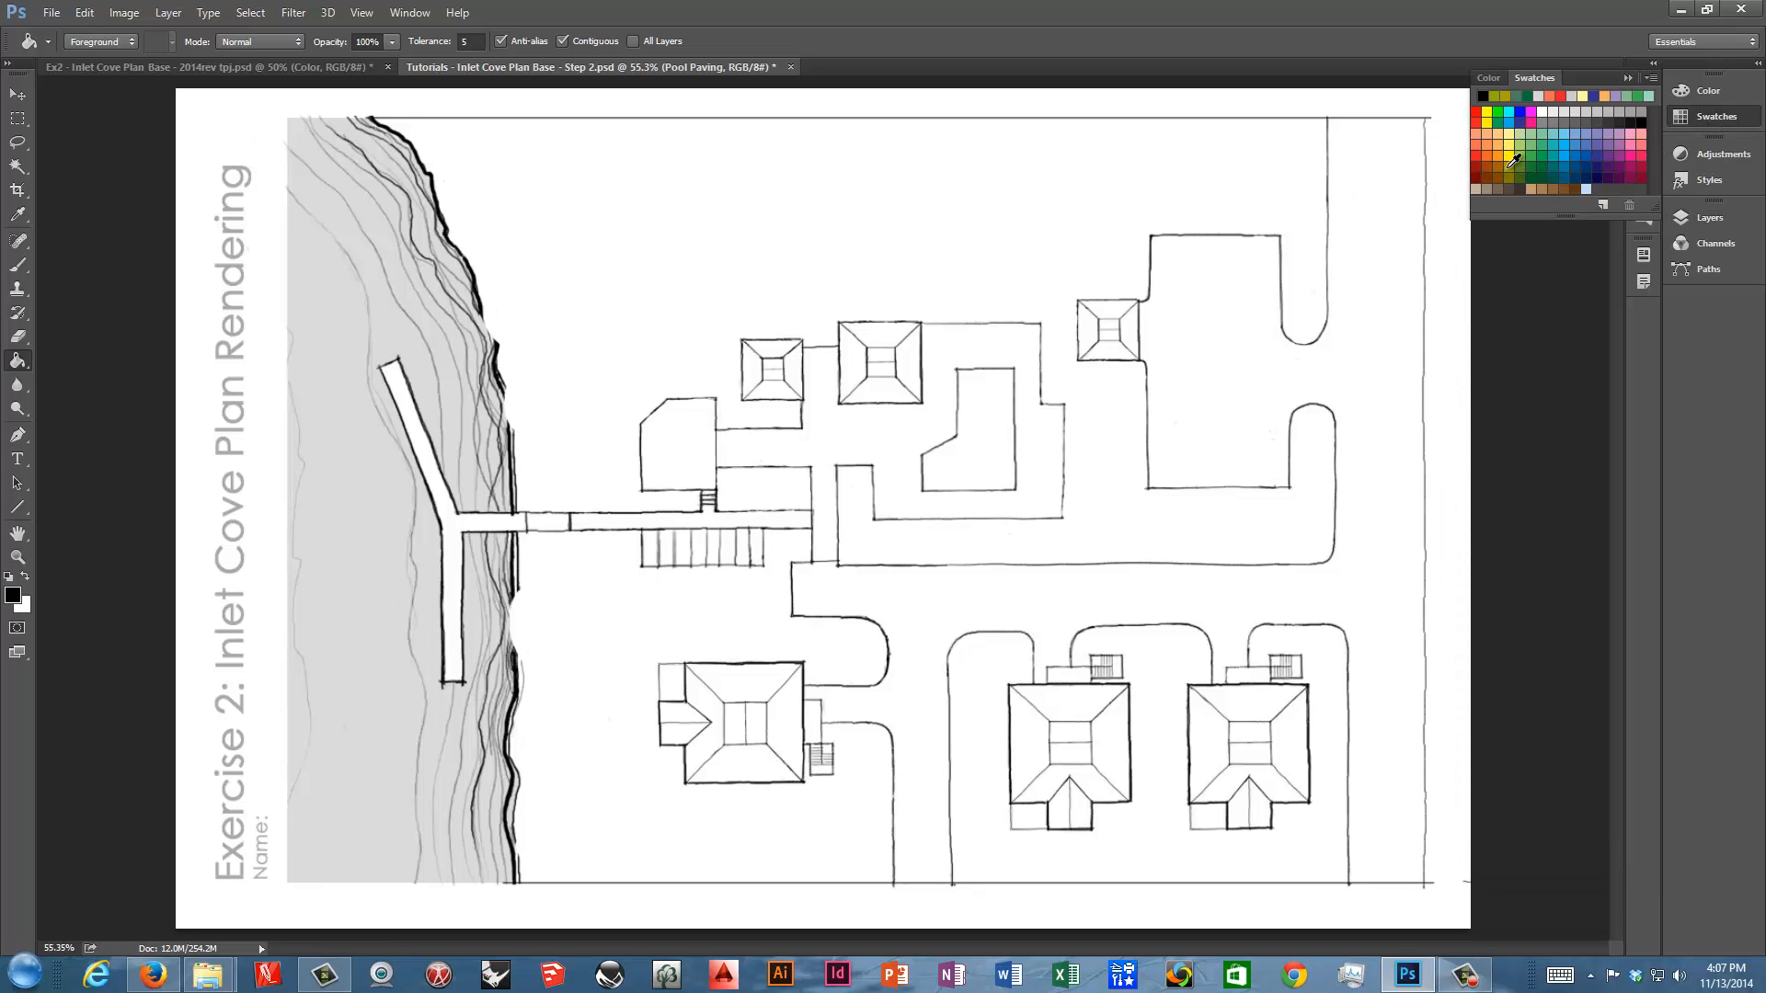
pyautogui.click(1511, 134)
pyautogui.click(1499, 134)
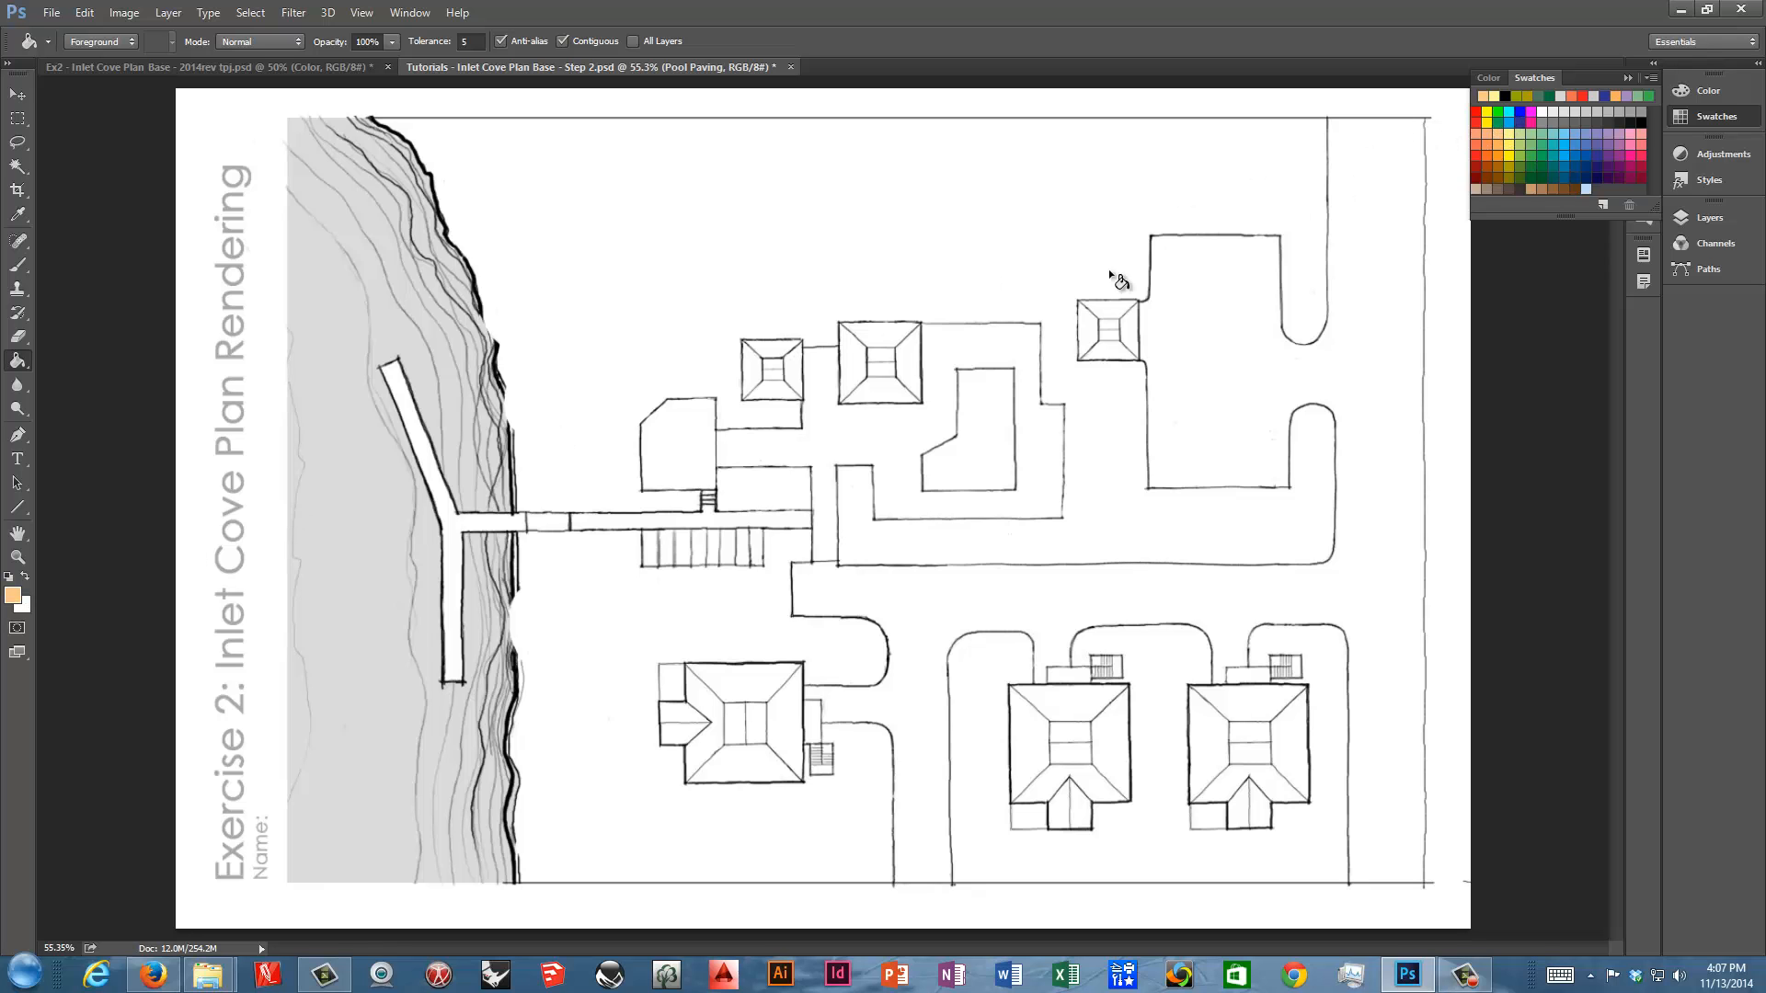
pyautogui.click(13, 595)
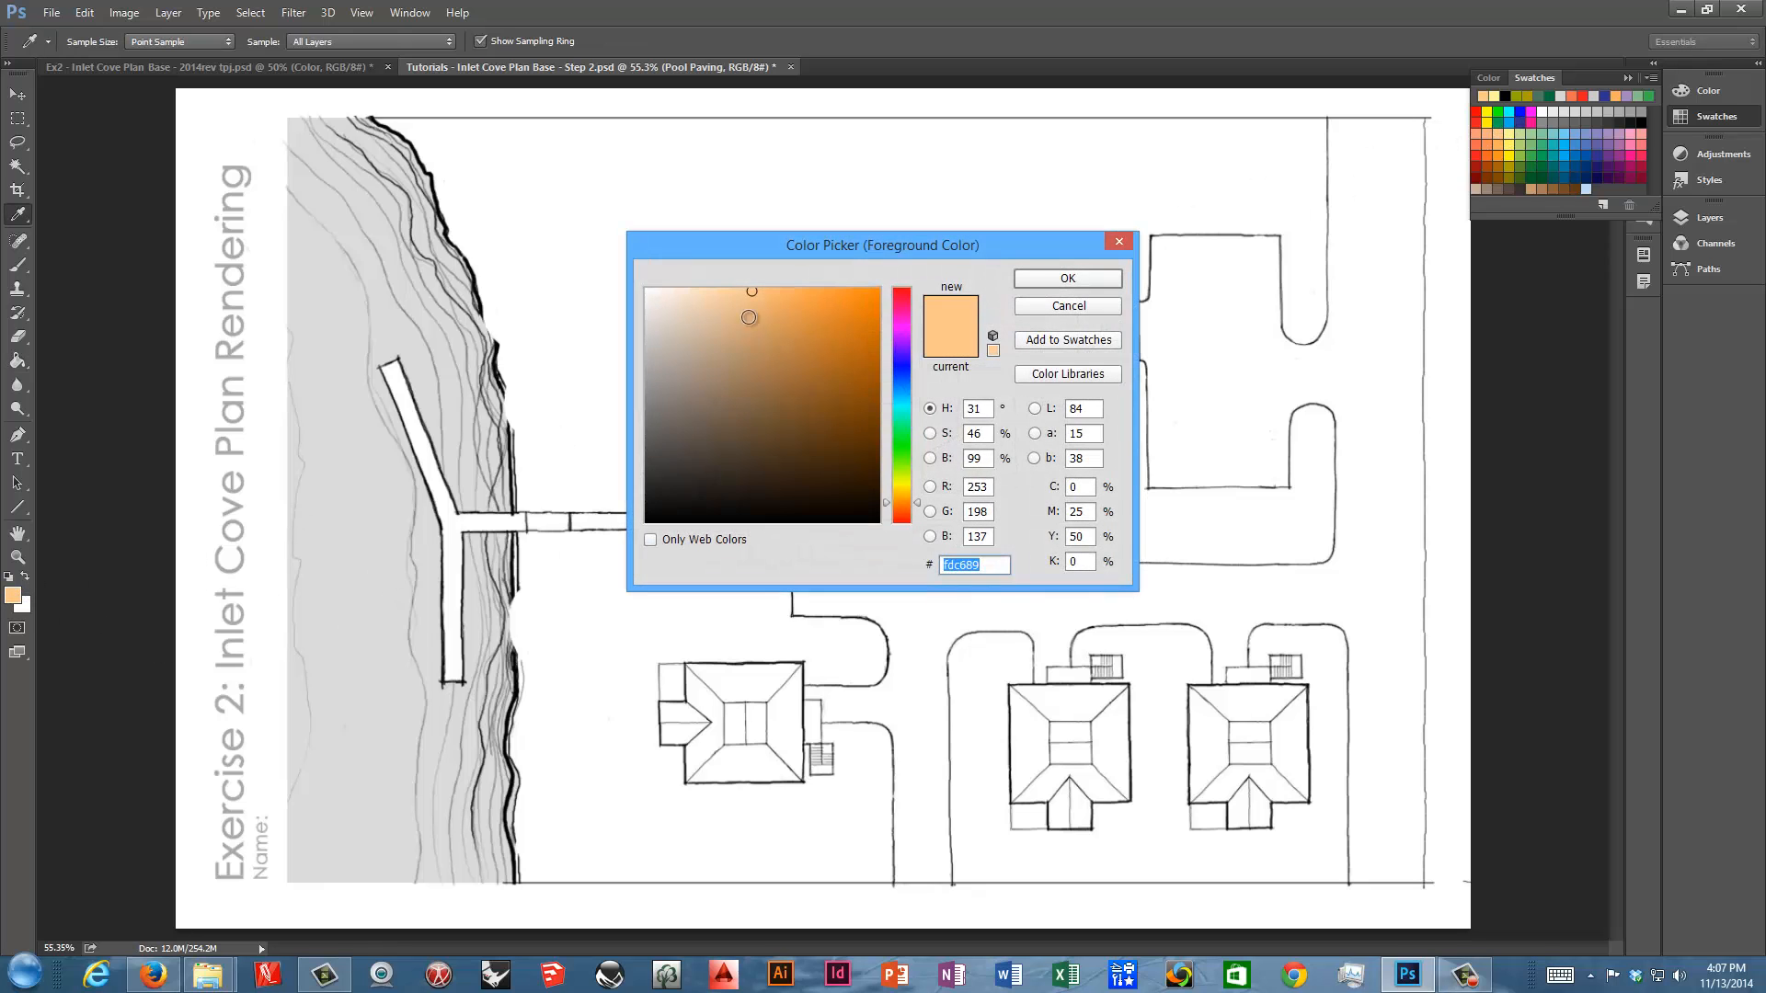
pyautogui.moveTo(731, 297); pyautogui.dragTo(702, 323)
pyautogui.click(1065, 278)
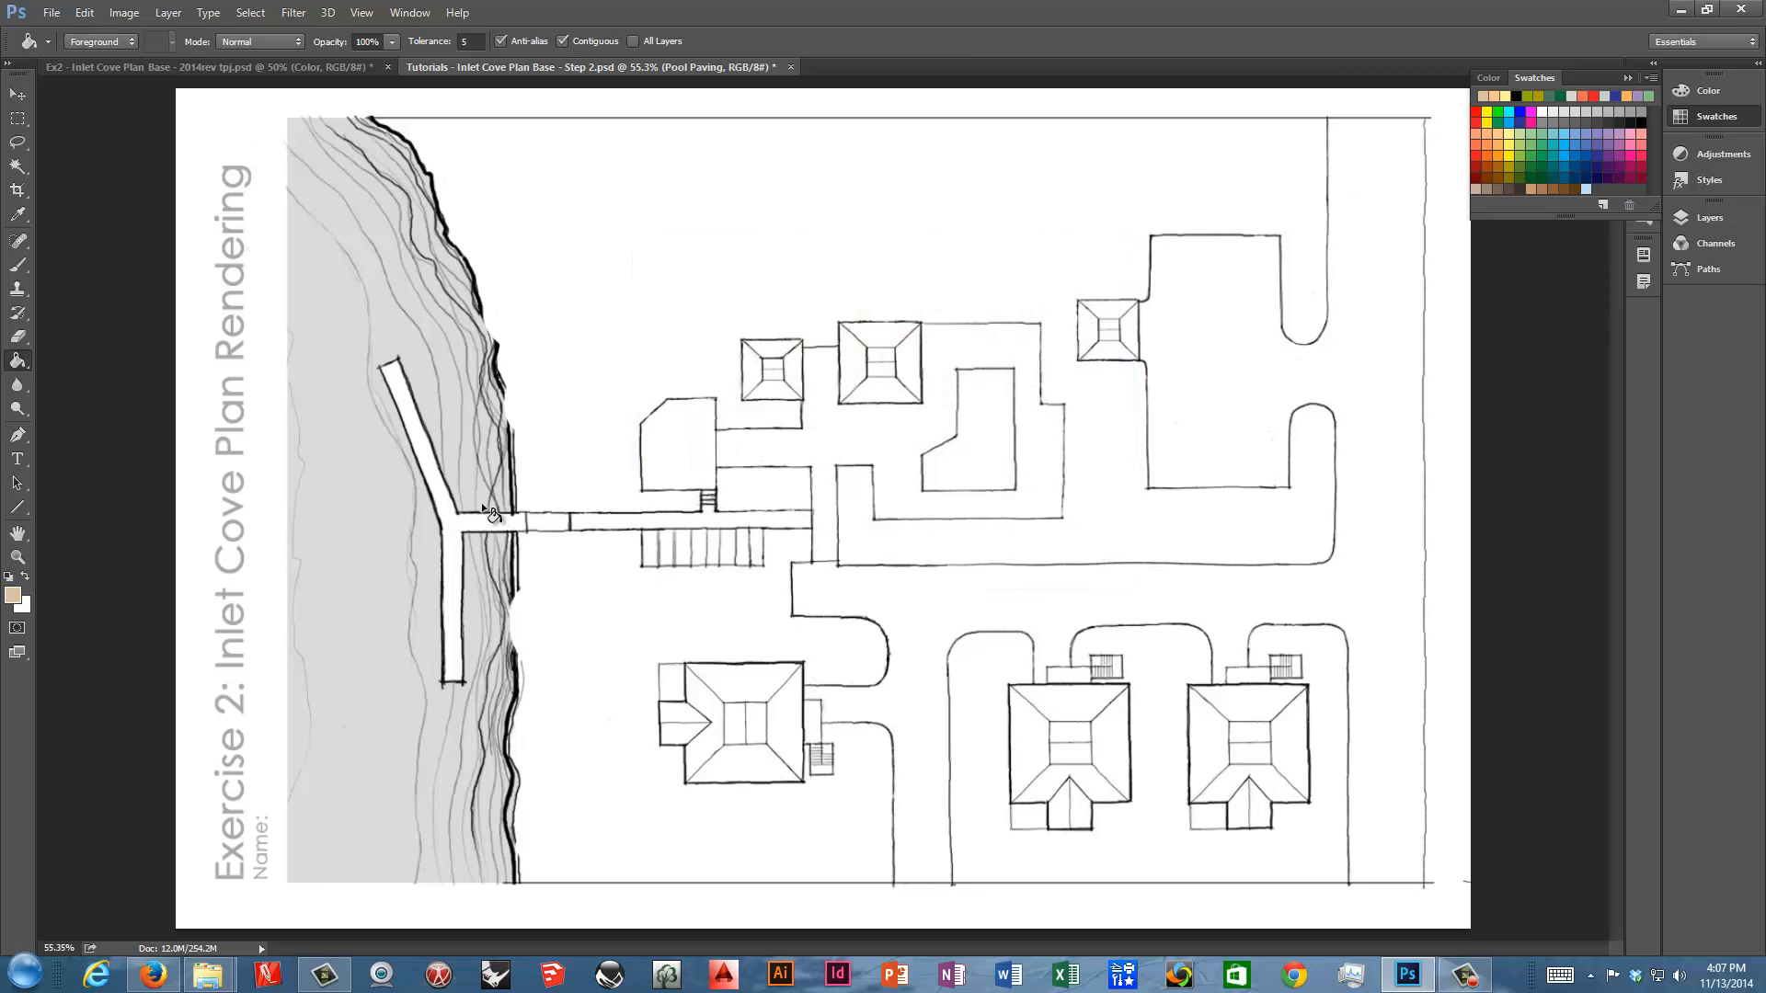
# Fill the dock, boardwalk and decks with tan on the Dock and Decking layer, with the Paint Bucket sampling all layers
pyautogui.click(1676, 220)
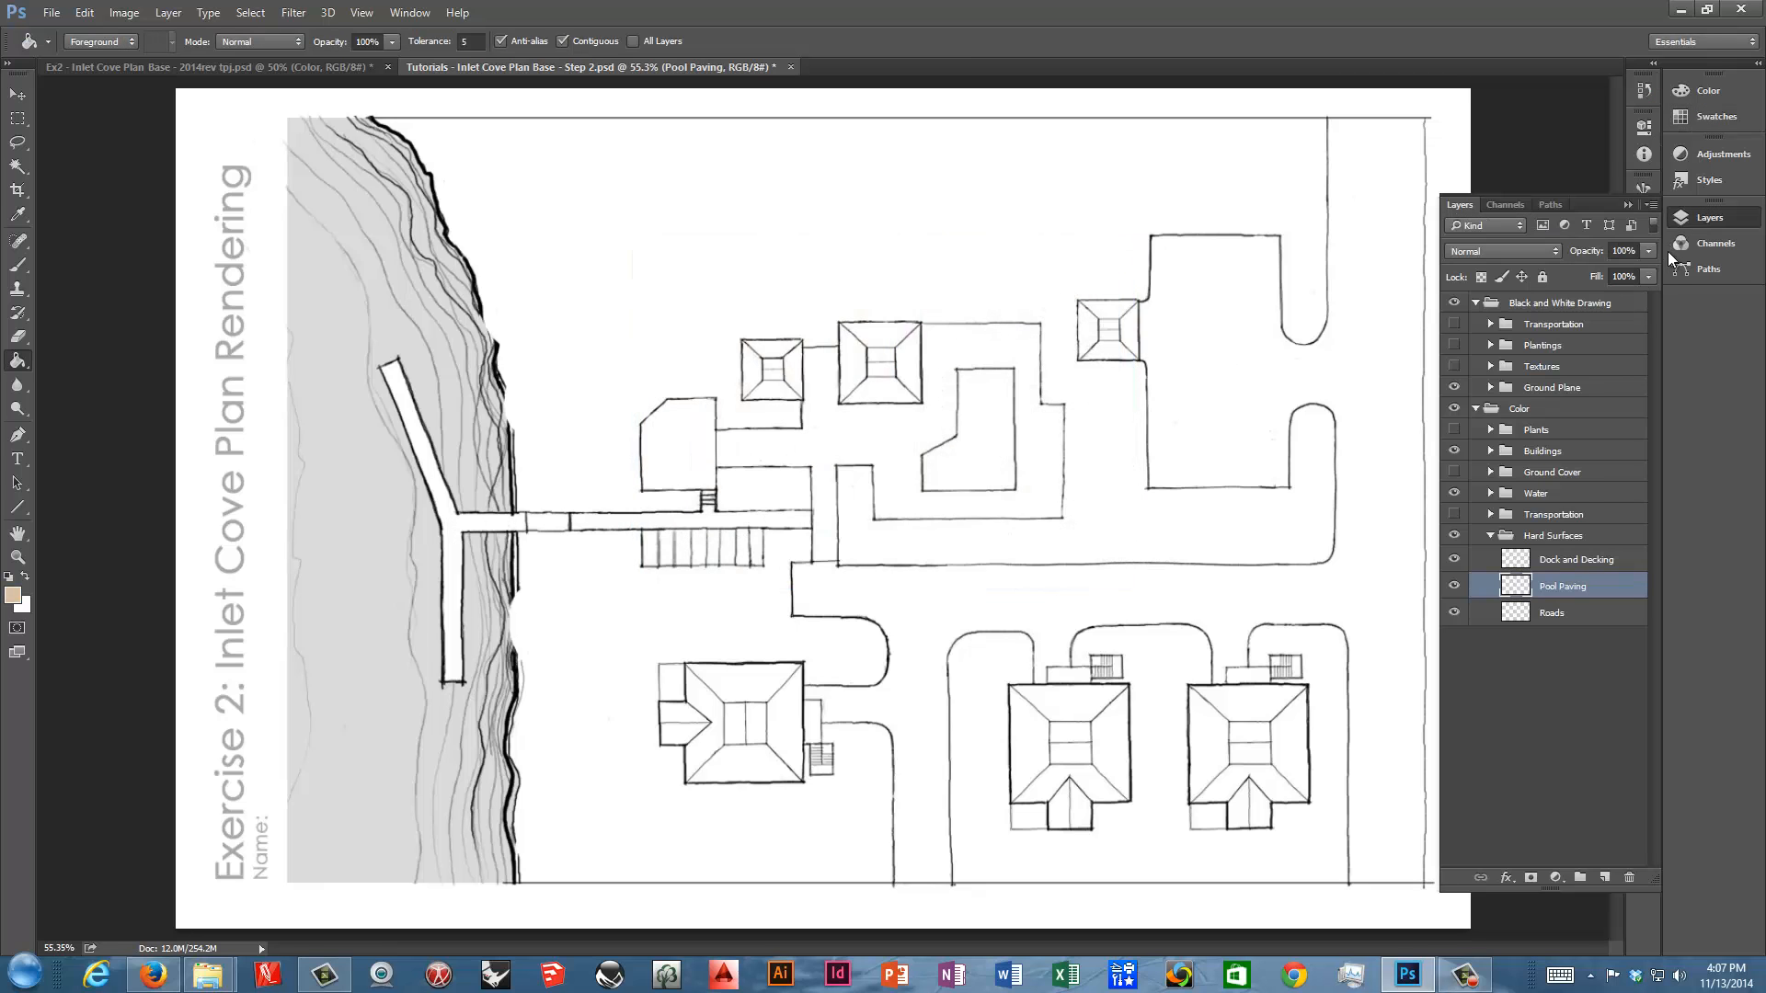
pyautogui.click(1566, 563)
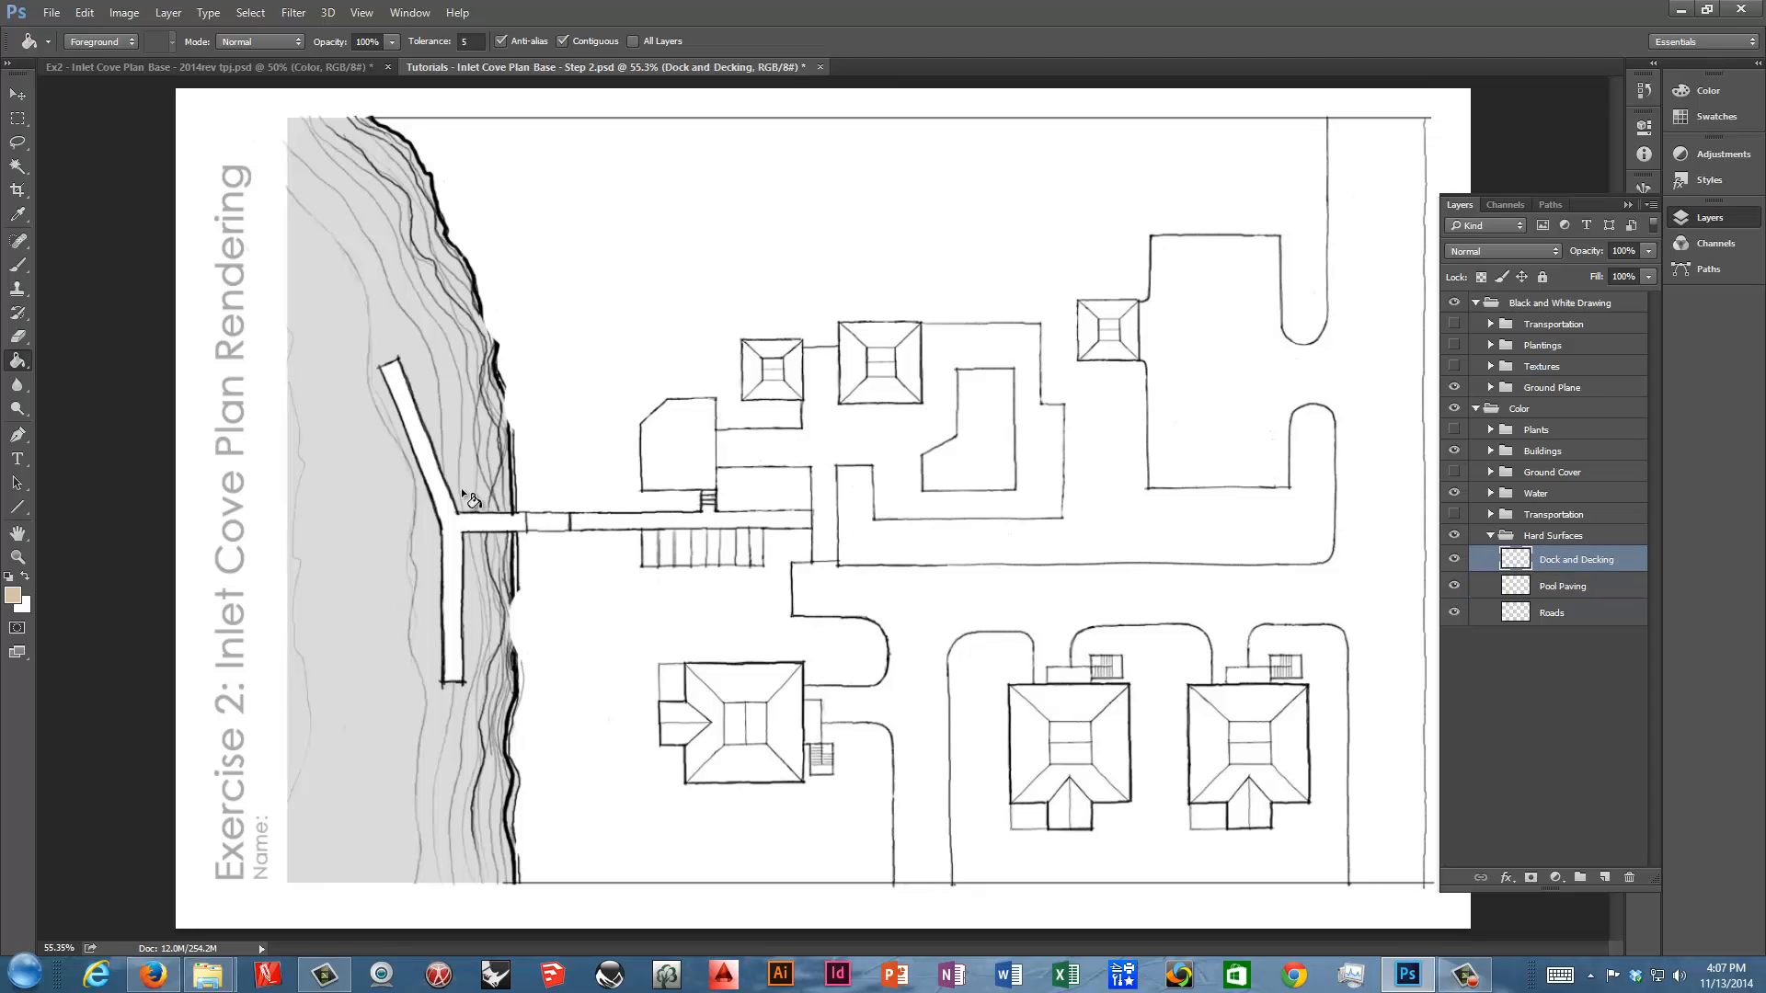
pyautogui.click(445, 506)
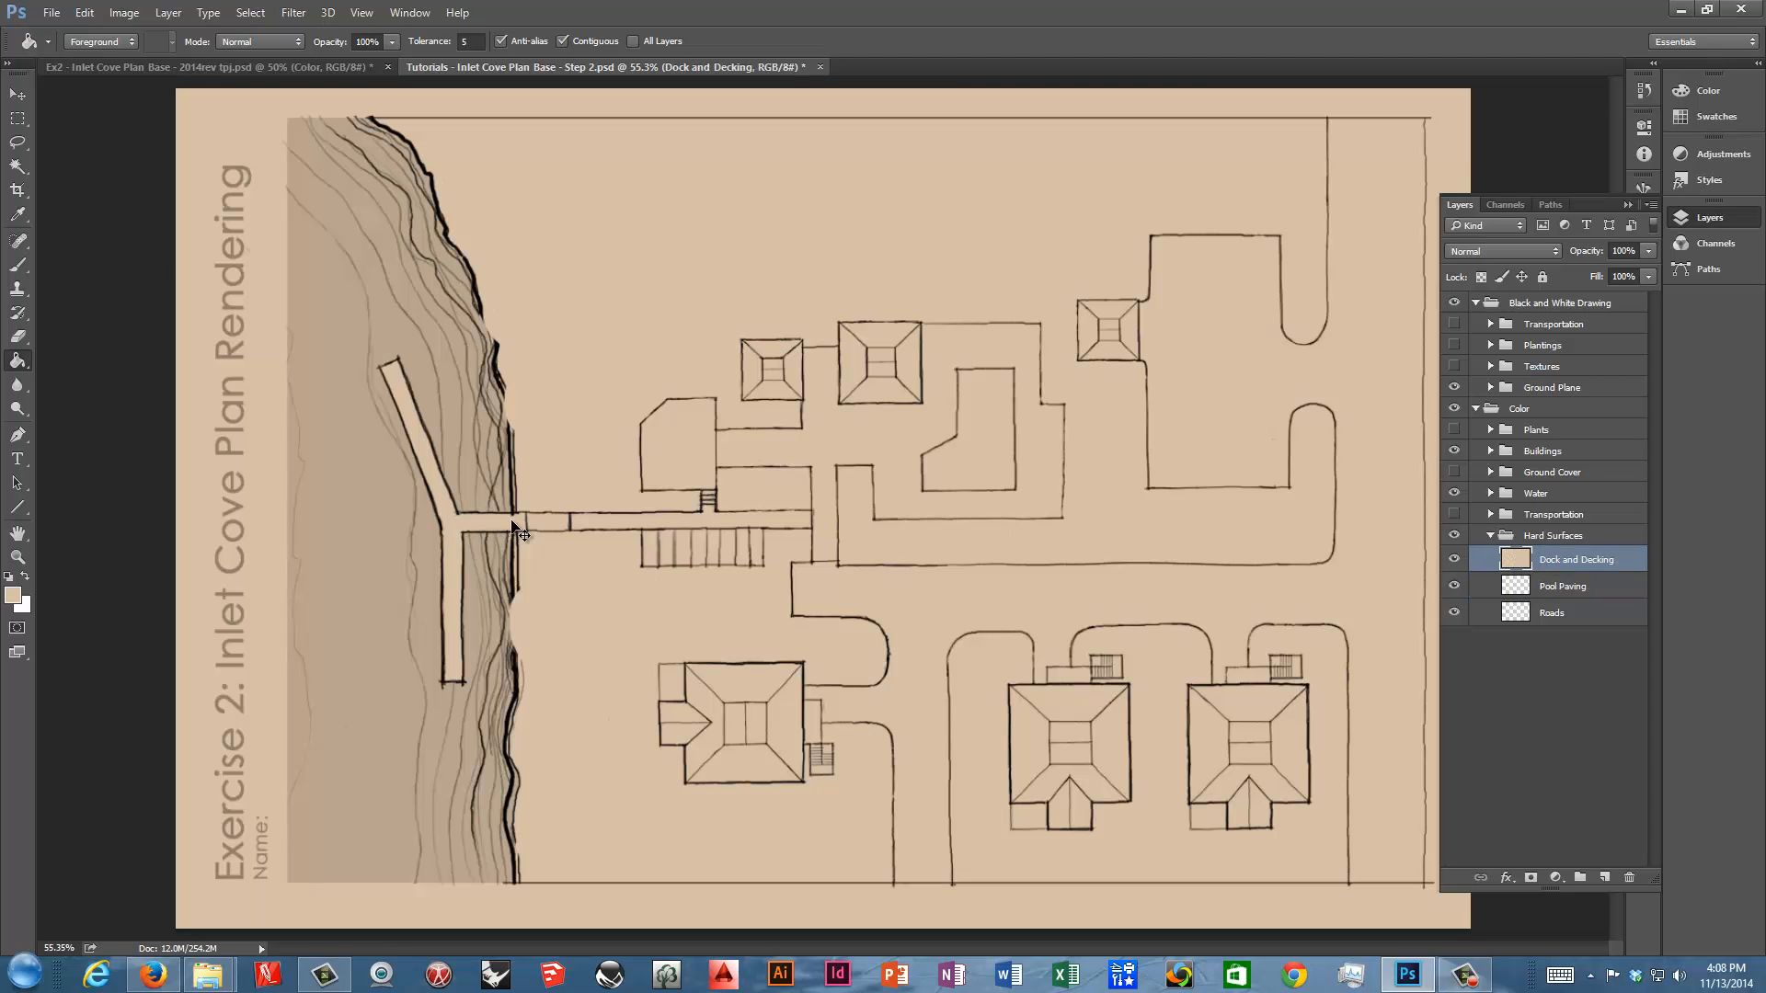
pyautogui.hotkey('ctrl', 'z')
pyautogui.click(631, 42)
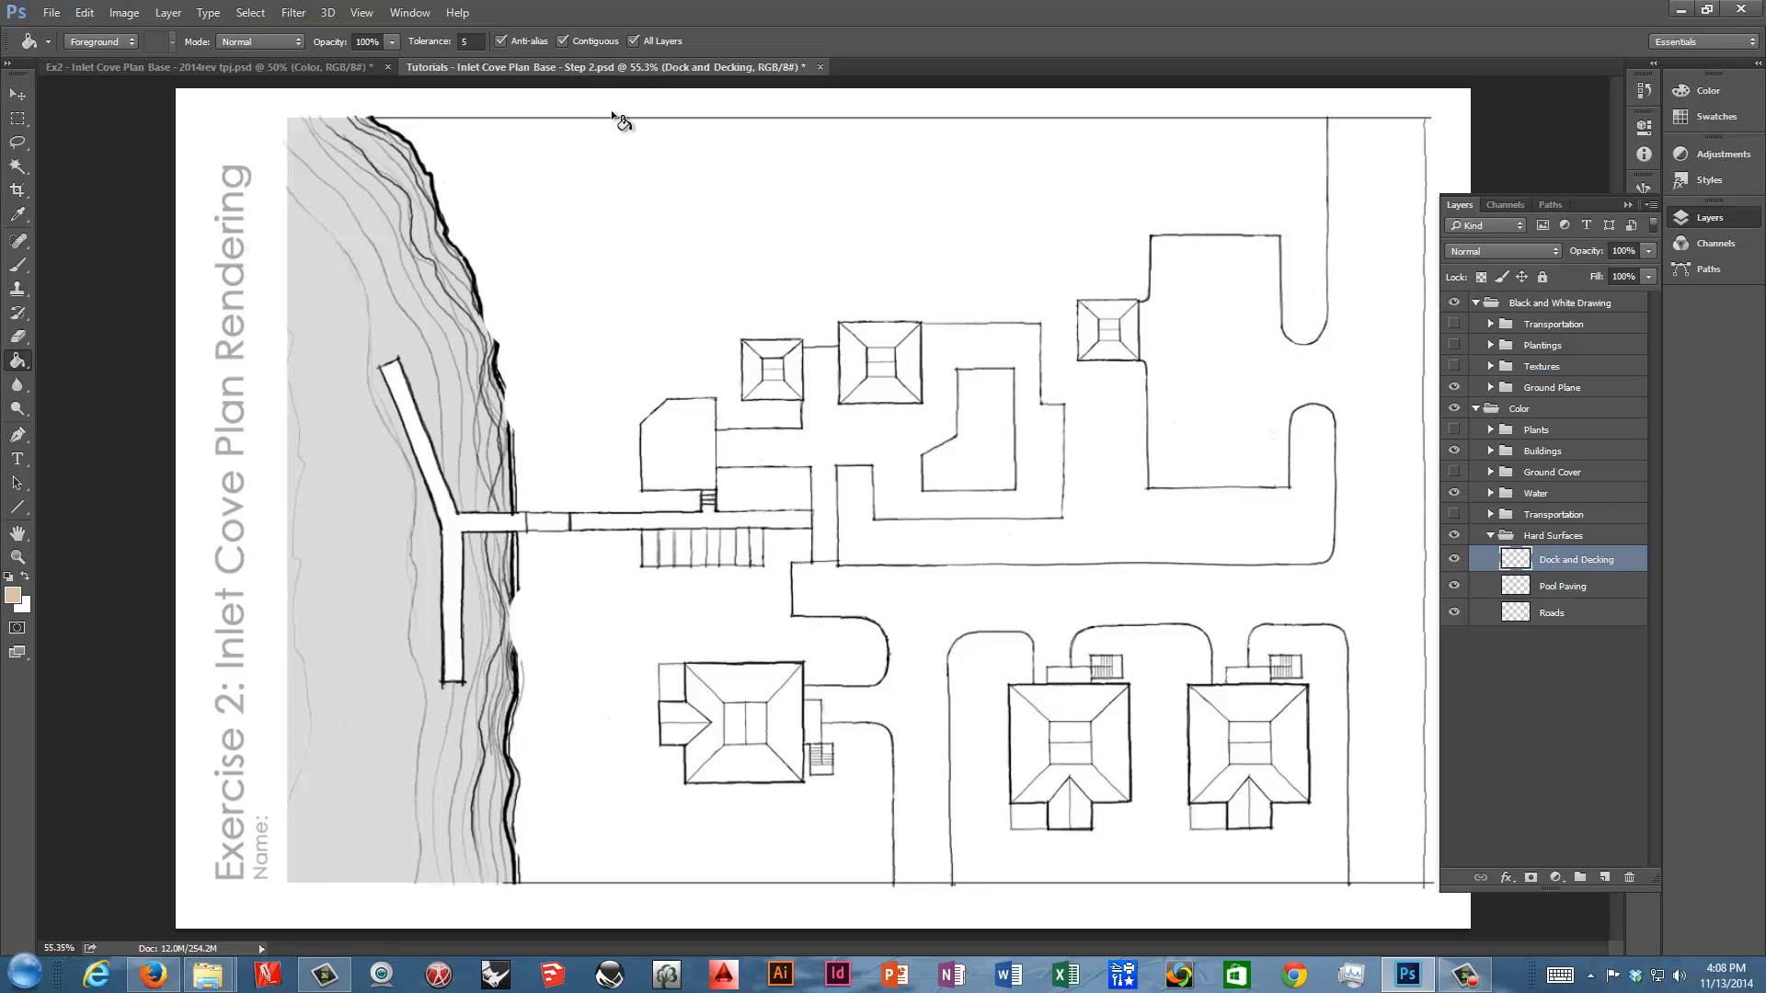
pyautogui.click(442, 508)
pyautogui.click(533, 519)
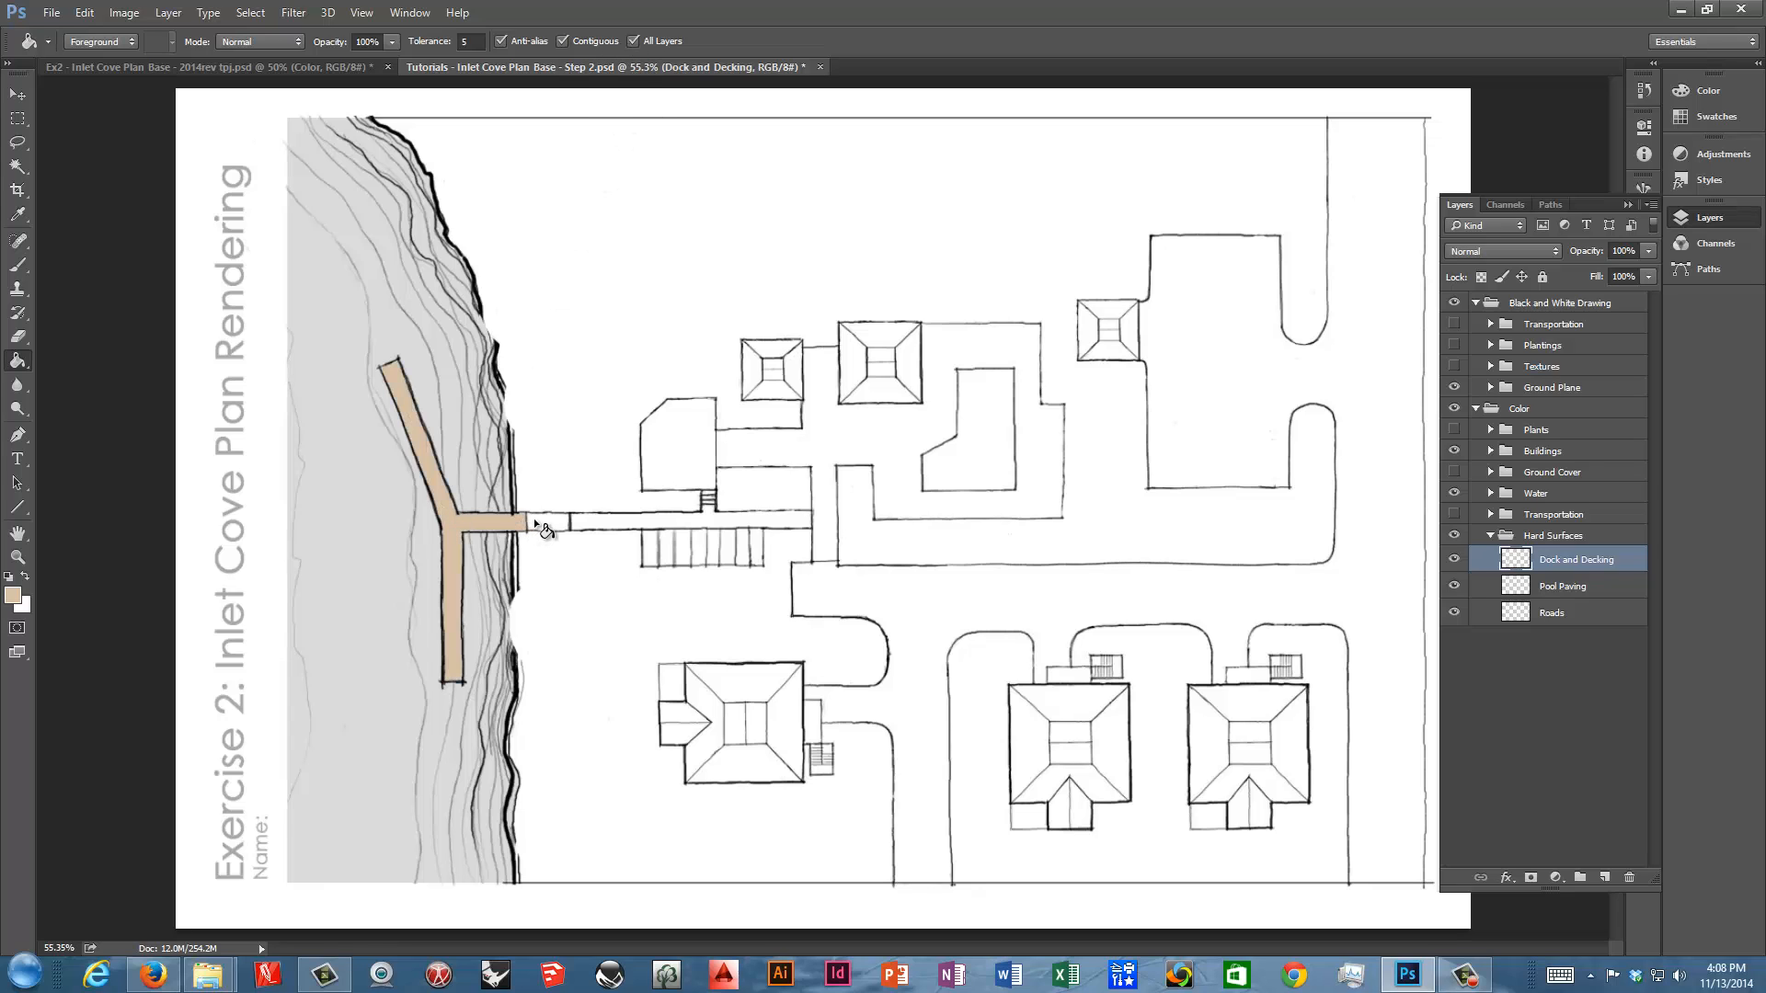
pyautogui.click(591, 522)
pyautogui.click(693, 484)
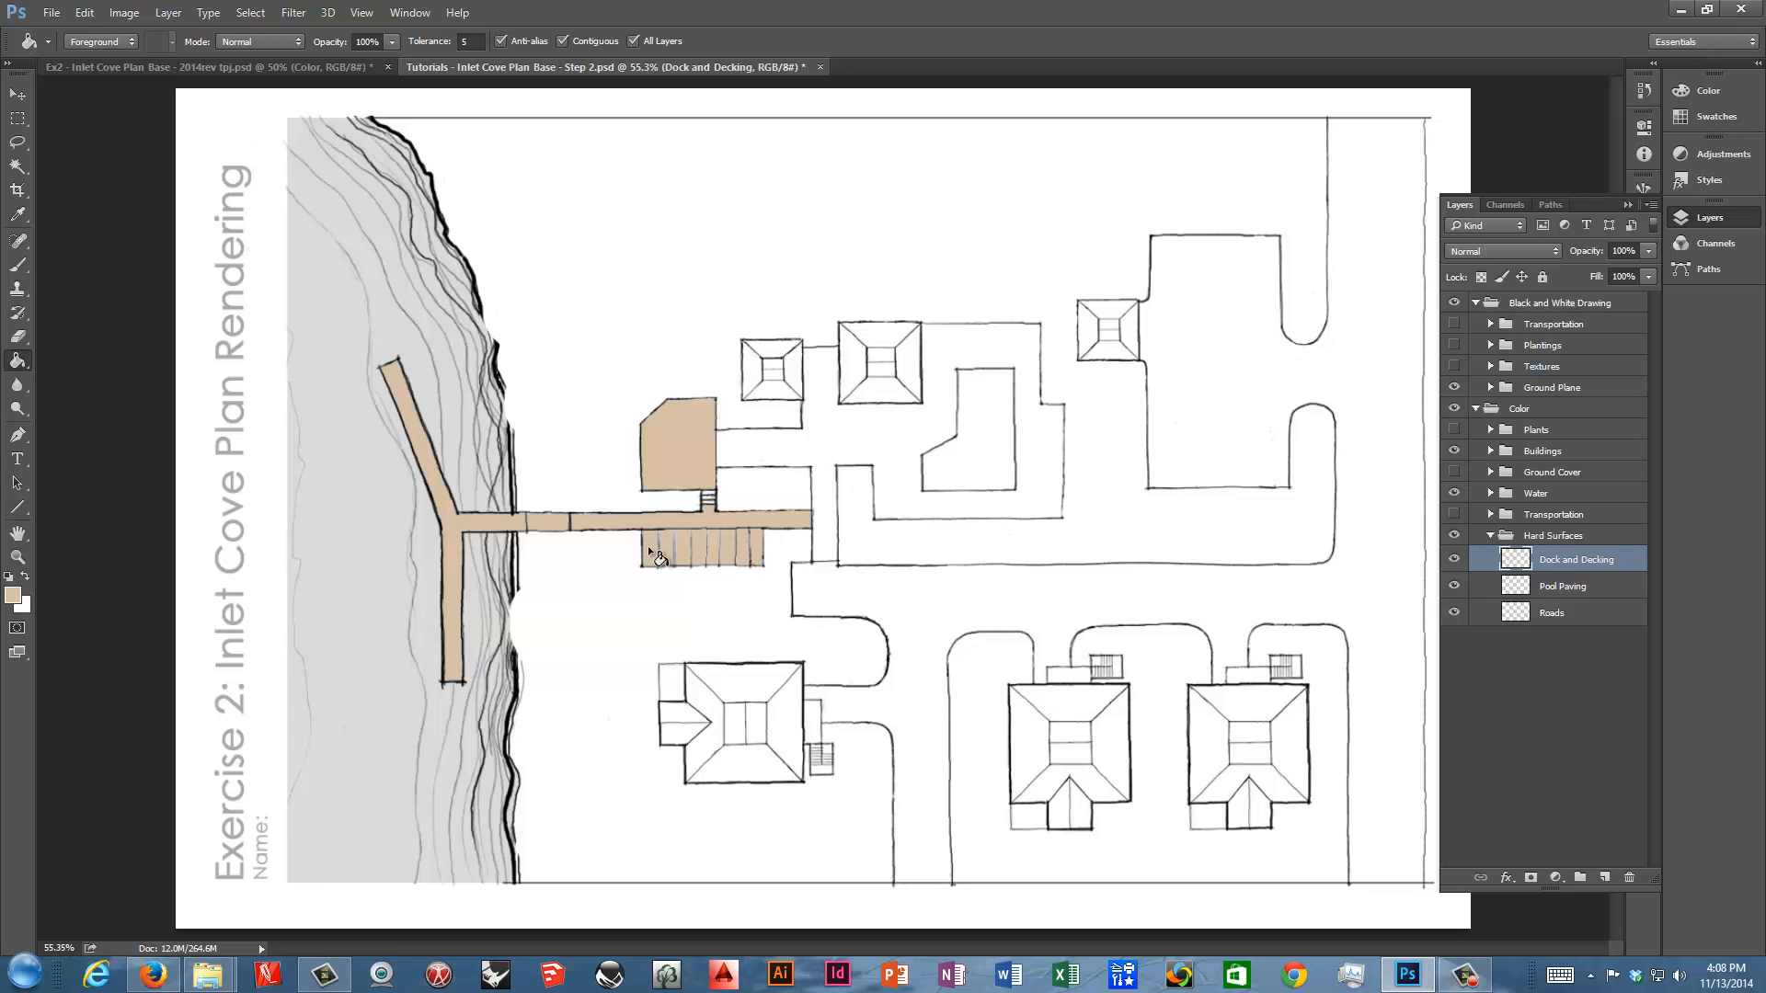
# Enlarge the Brush to size 25 and paint tan over the unfilled gaps in the boardwalk and decking
pyautogui.click(20, 268)
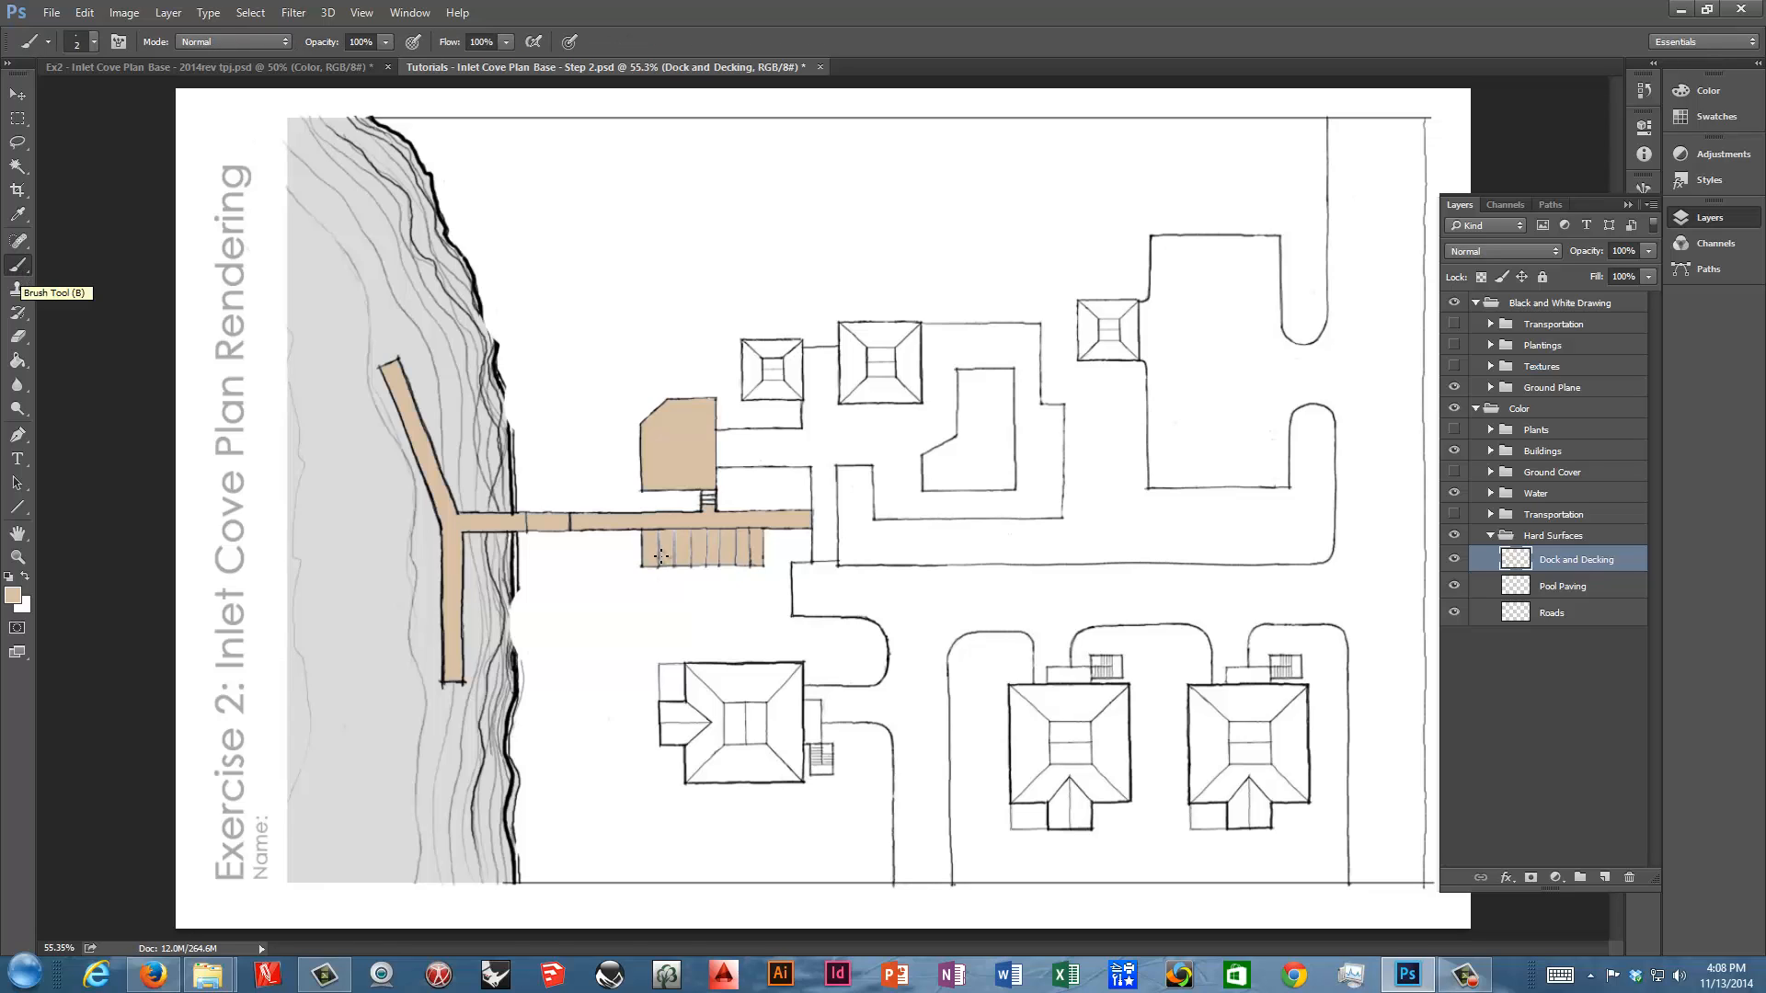
pyautogui.press(']')
pyautogui.press(']')
pyautogui.press(']')
pyautogui.press(']')
pyautogui.press(']')
pyautogui.press(']')
pyautogui.press(']')
pyautogui.press(']')
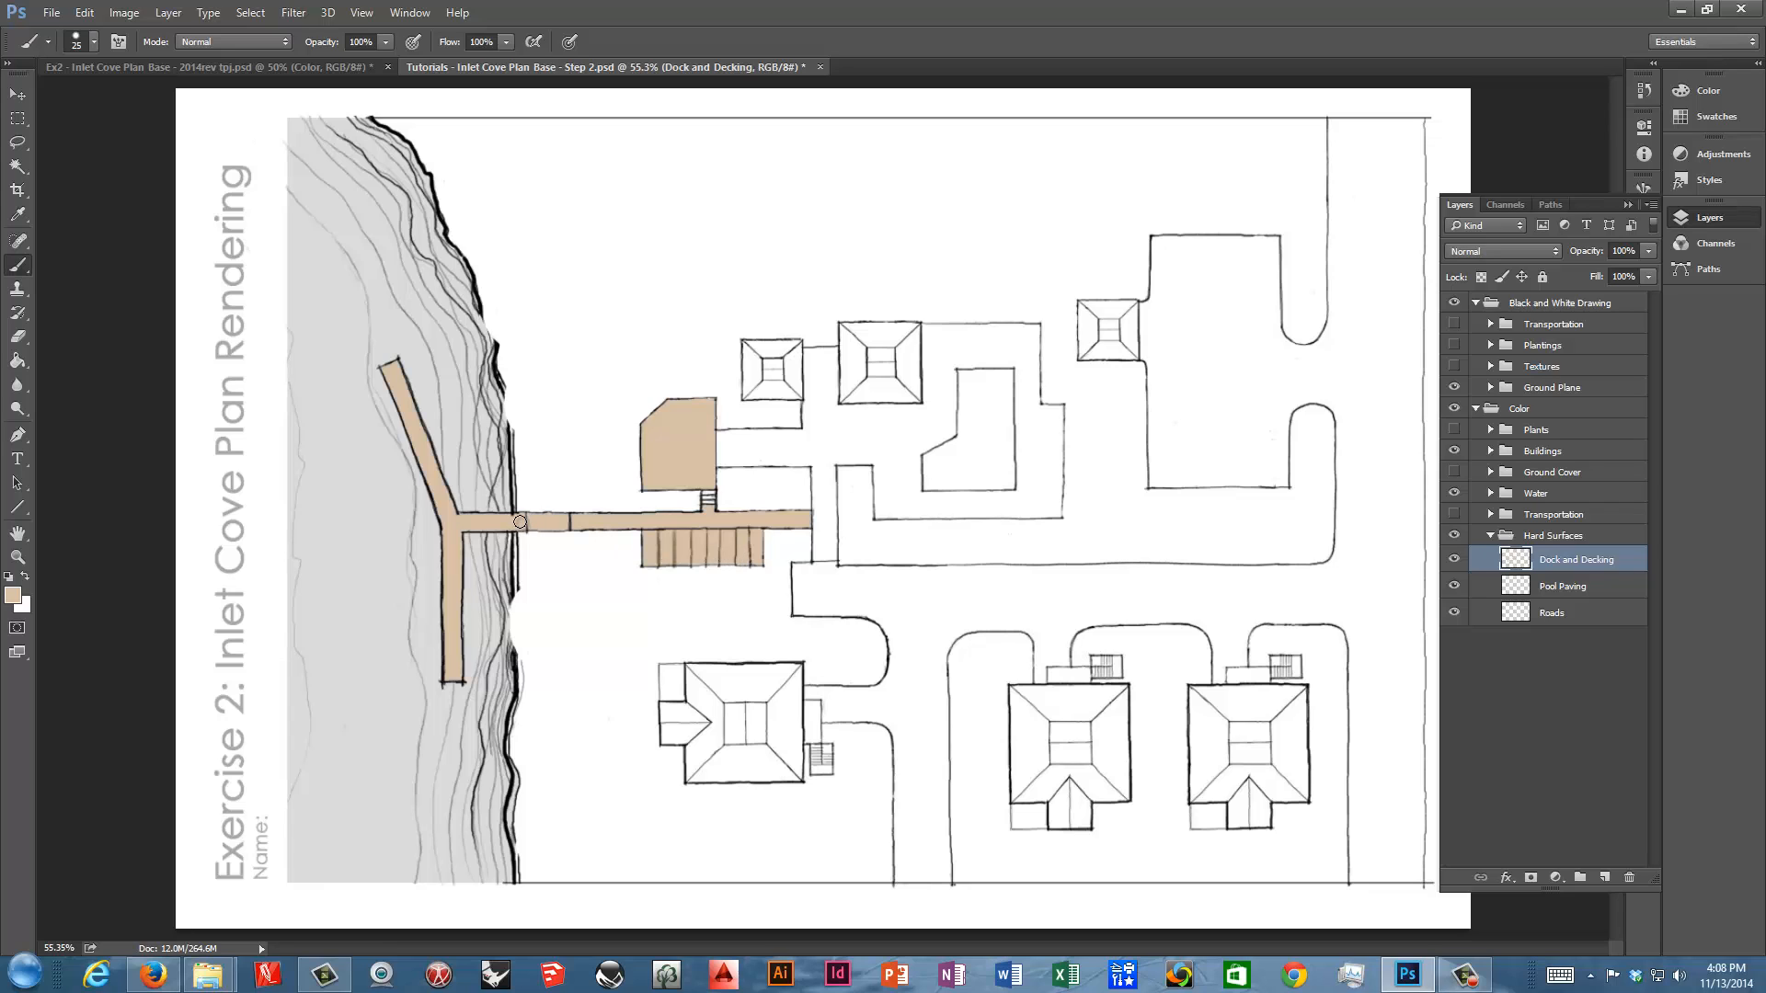
pyautogui.moveTo(529, 521); pyautogui.dragTo(569, 522)
# Fill the pool paving and its connecting walkways with light gray on the Pool Paving layer using the Paint Bucket
pyautogui.click(1550, 589)
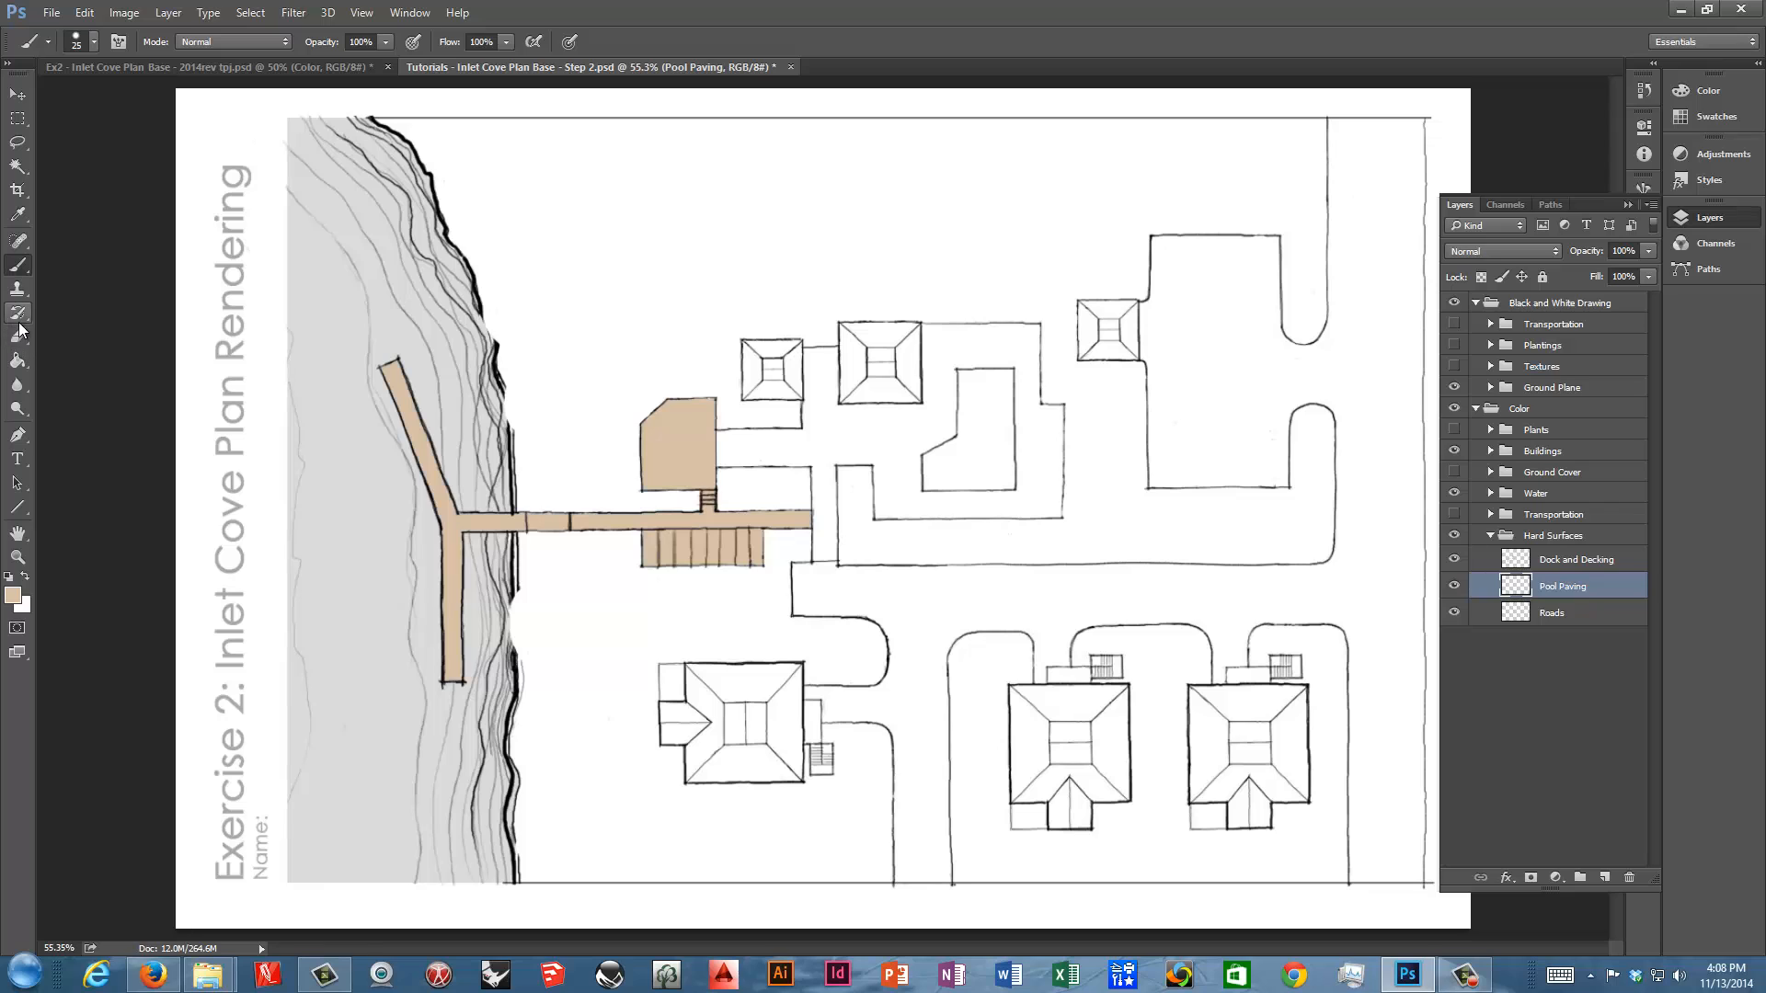
pyautogui.click(18, 360)
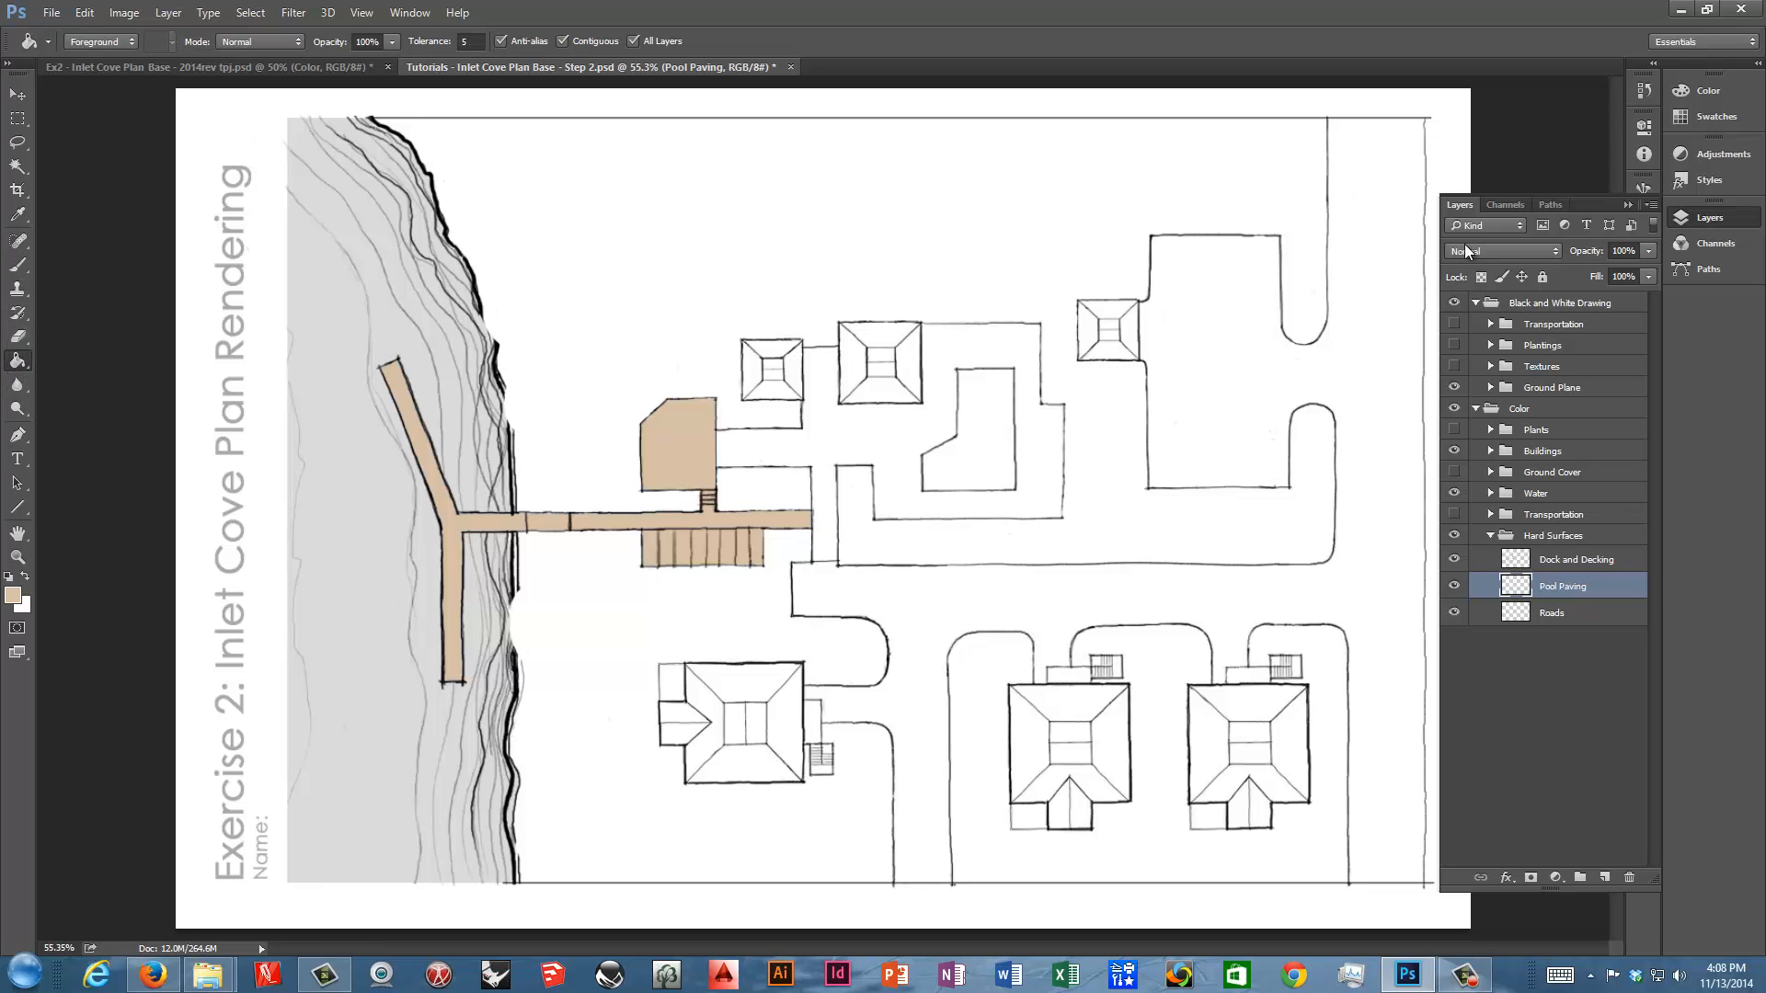
pyautogui.click(1688, 118)
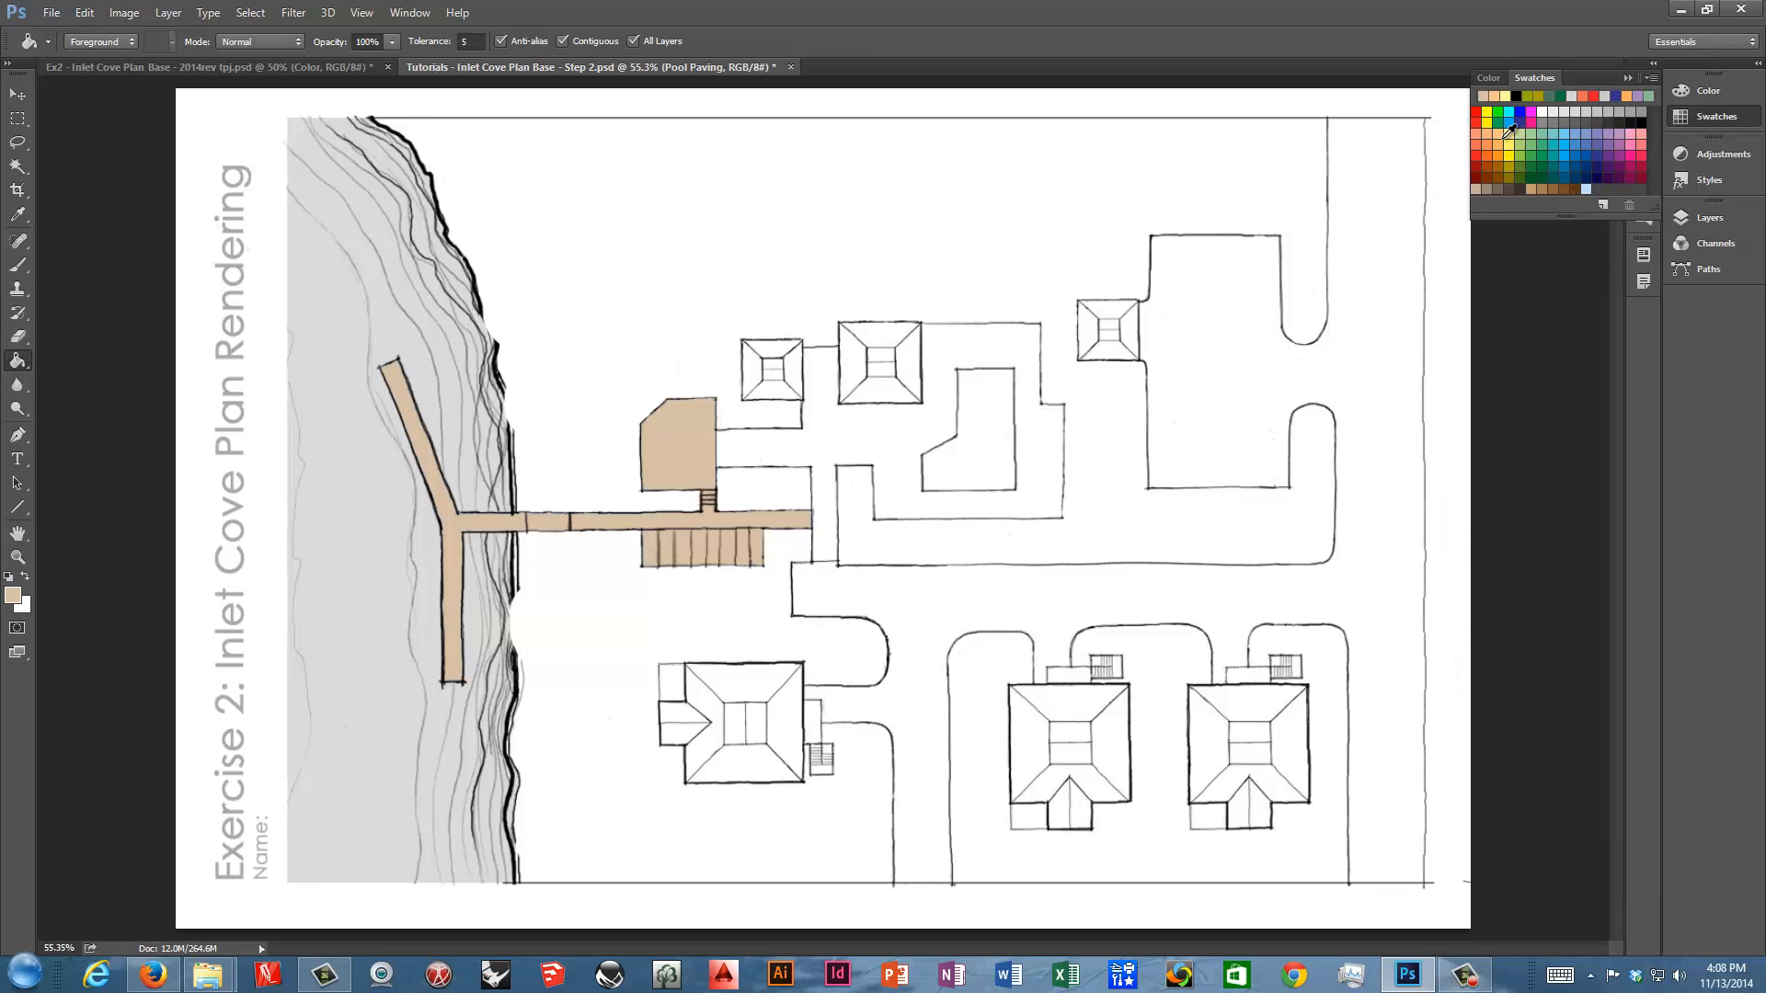
pyautogui.click(1567, 110)
pyautogui.click(862, 437)
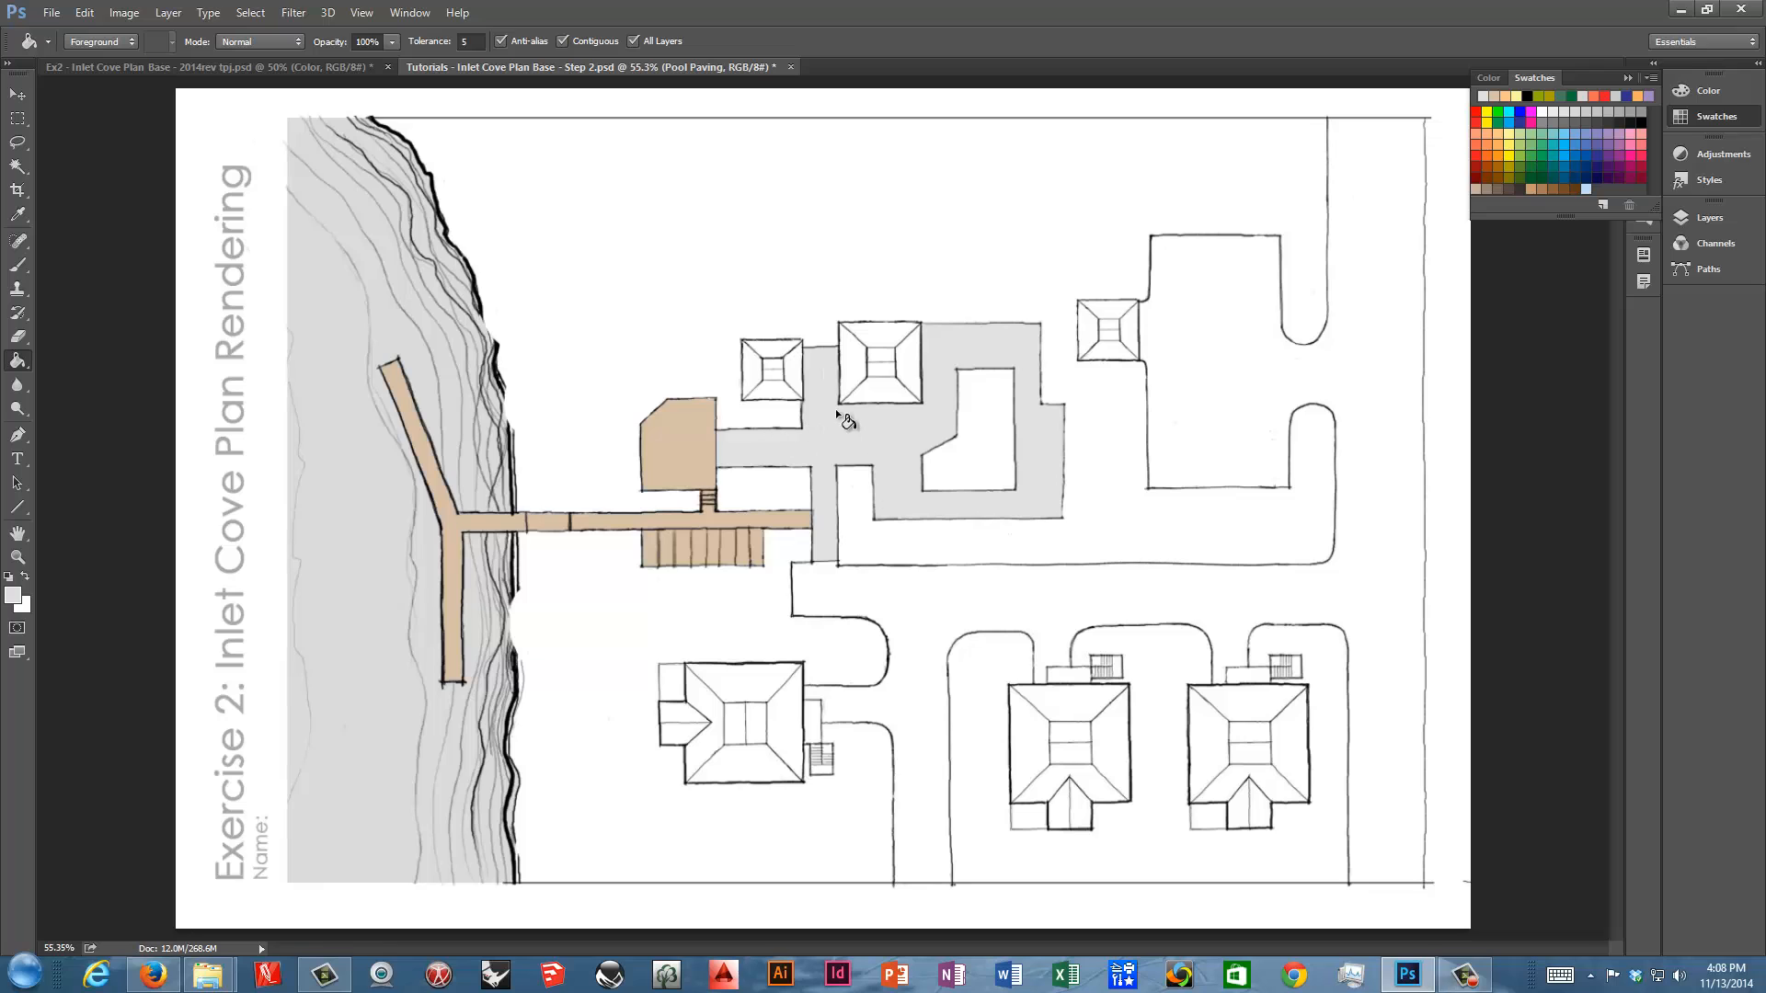
# Fill the roads and parking area with a lighter gray swatch on the Roads layer
pyautogui.click(1708, 225)
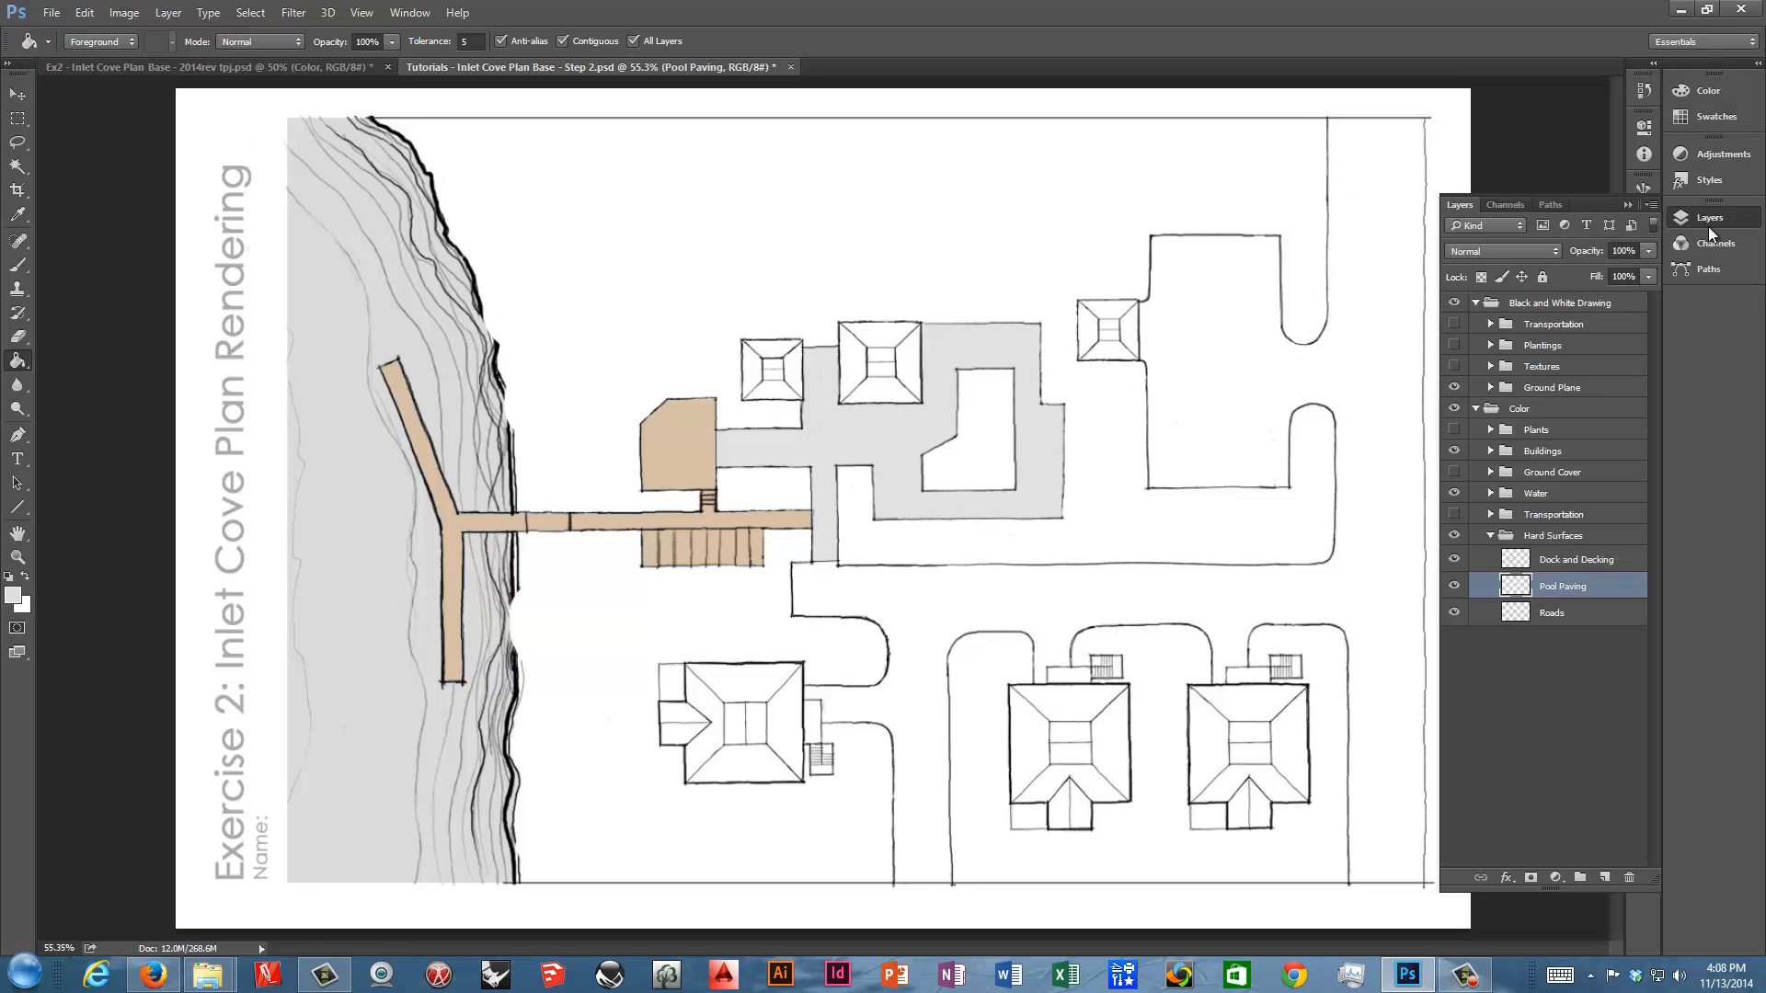
pyautogui.click(1551, 618)
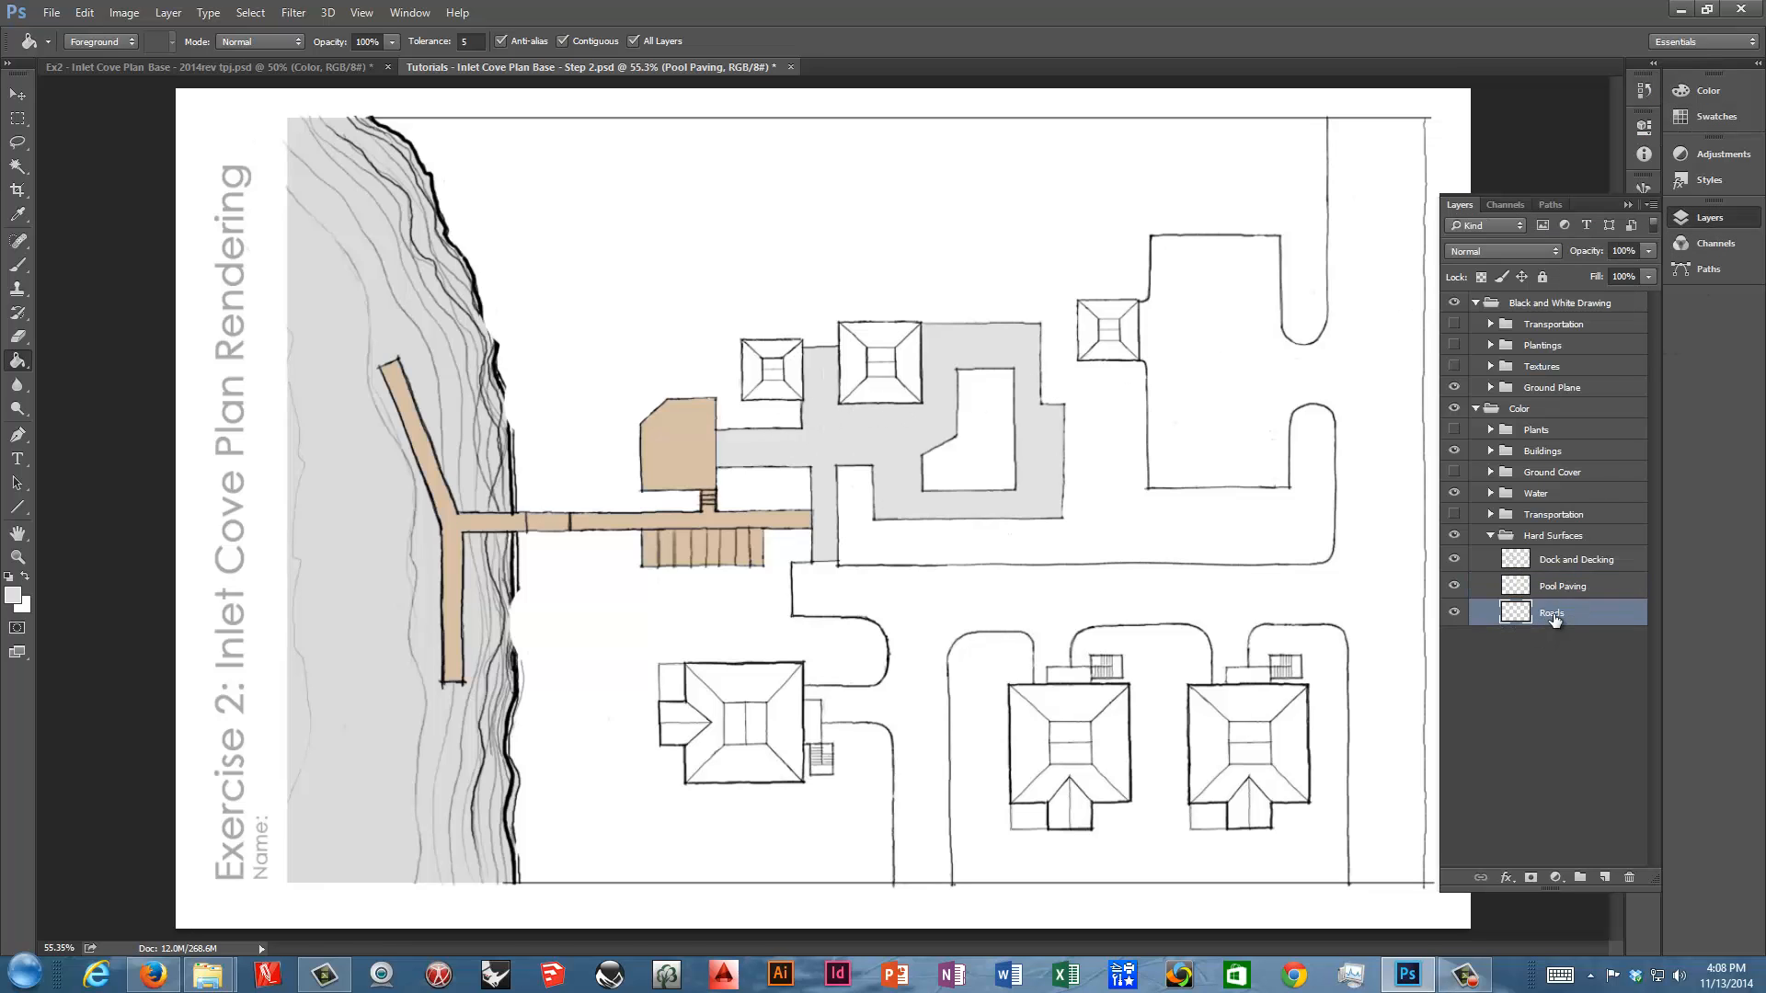
pyautogui.click(1686, 114)
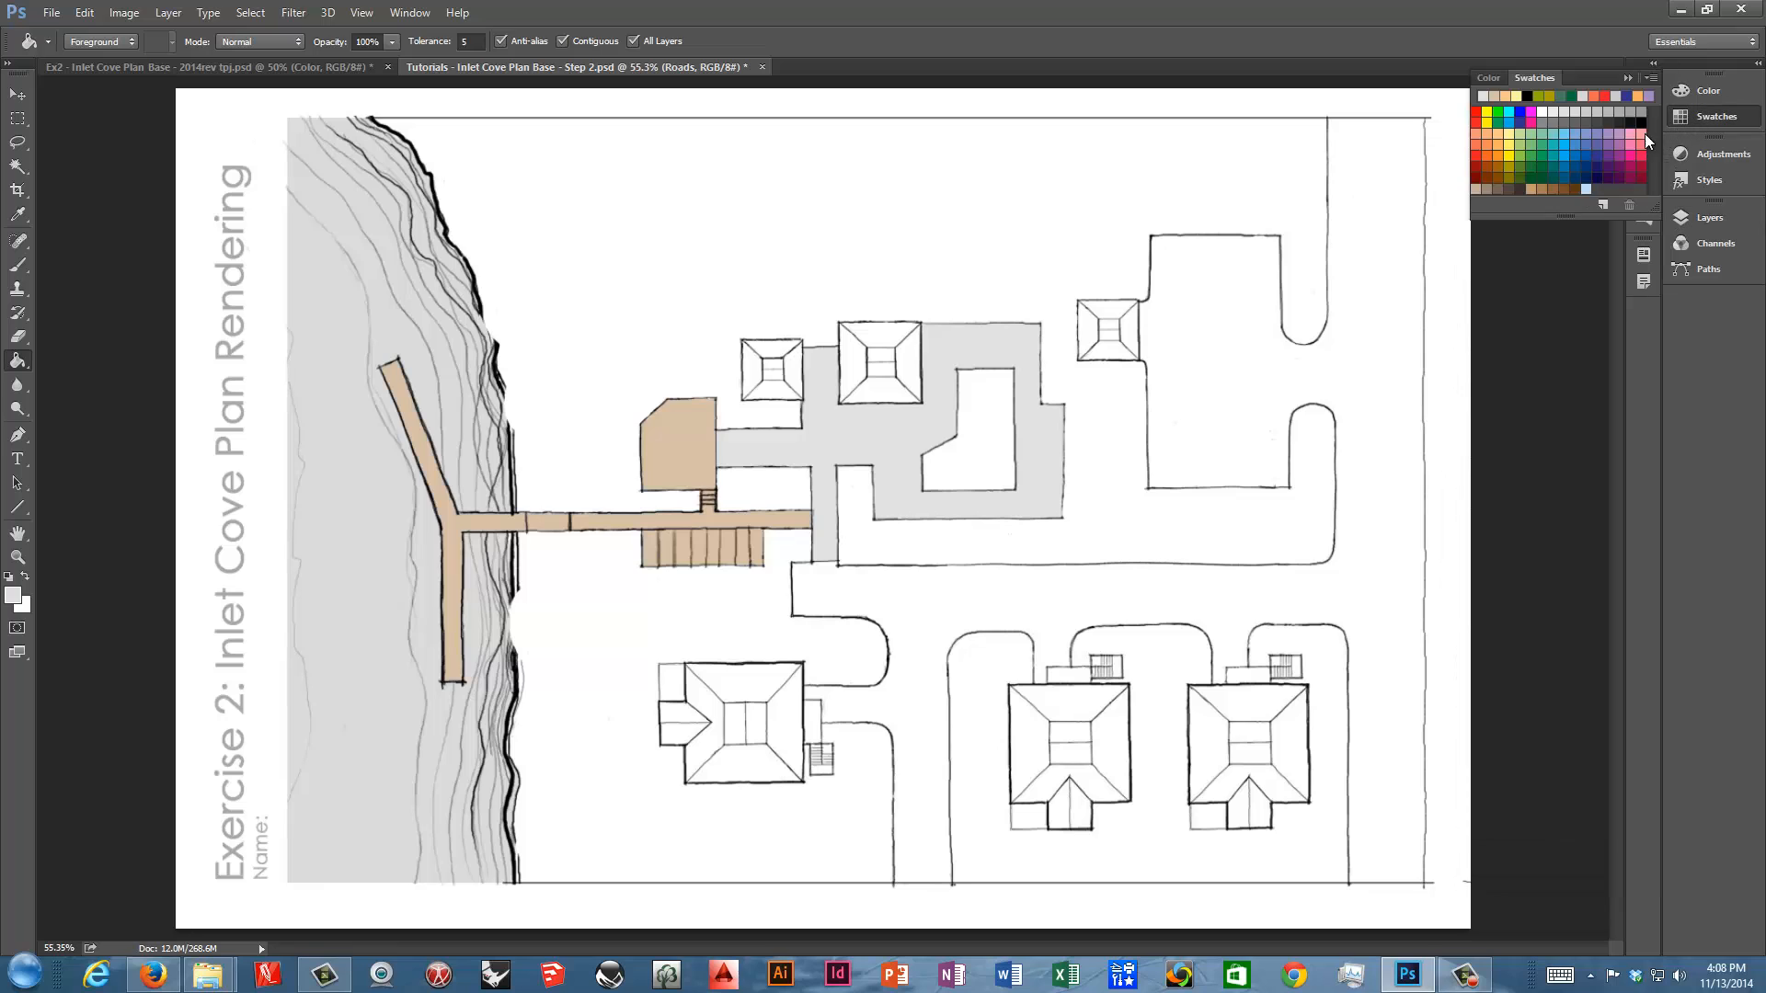
pyautogui.click(1553, 112)
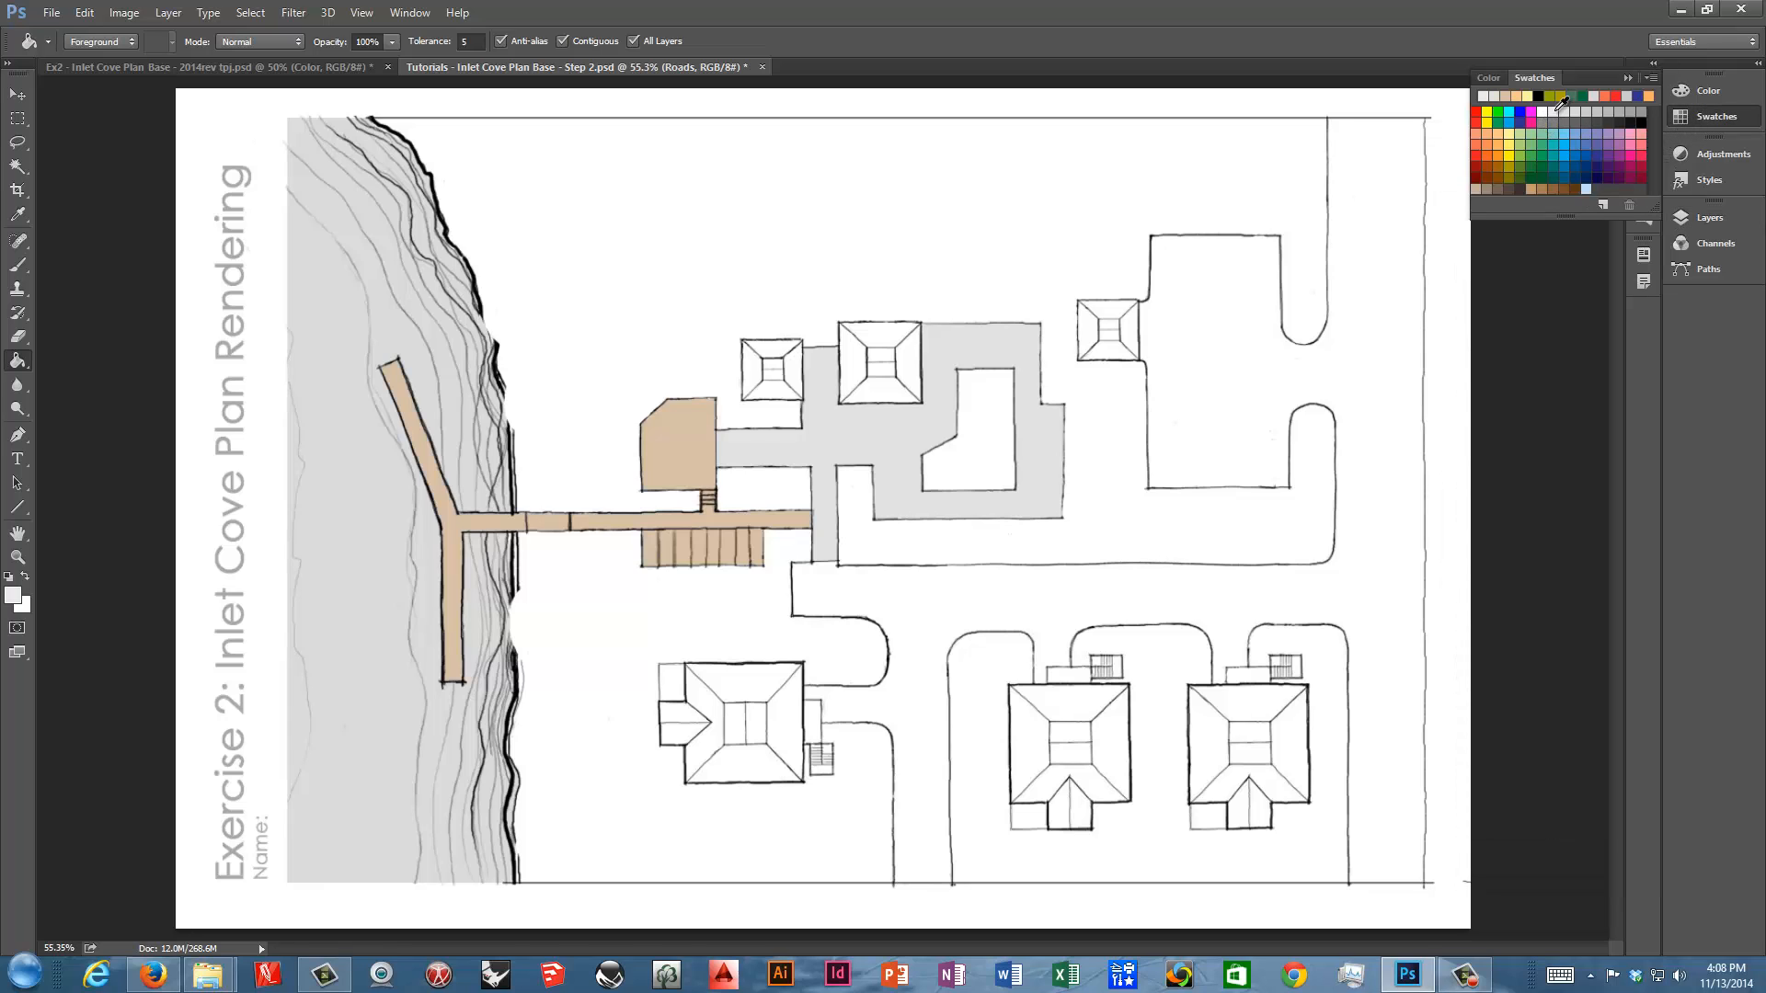
pyautogui.click(1391, 358)
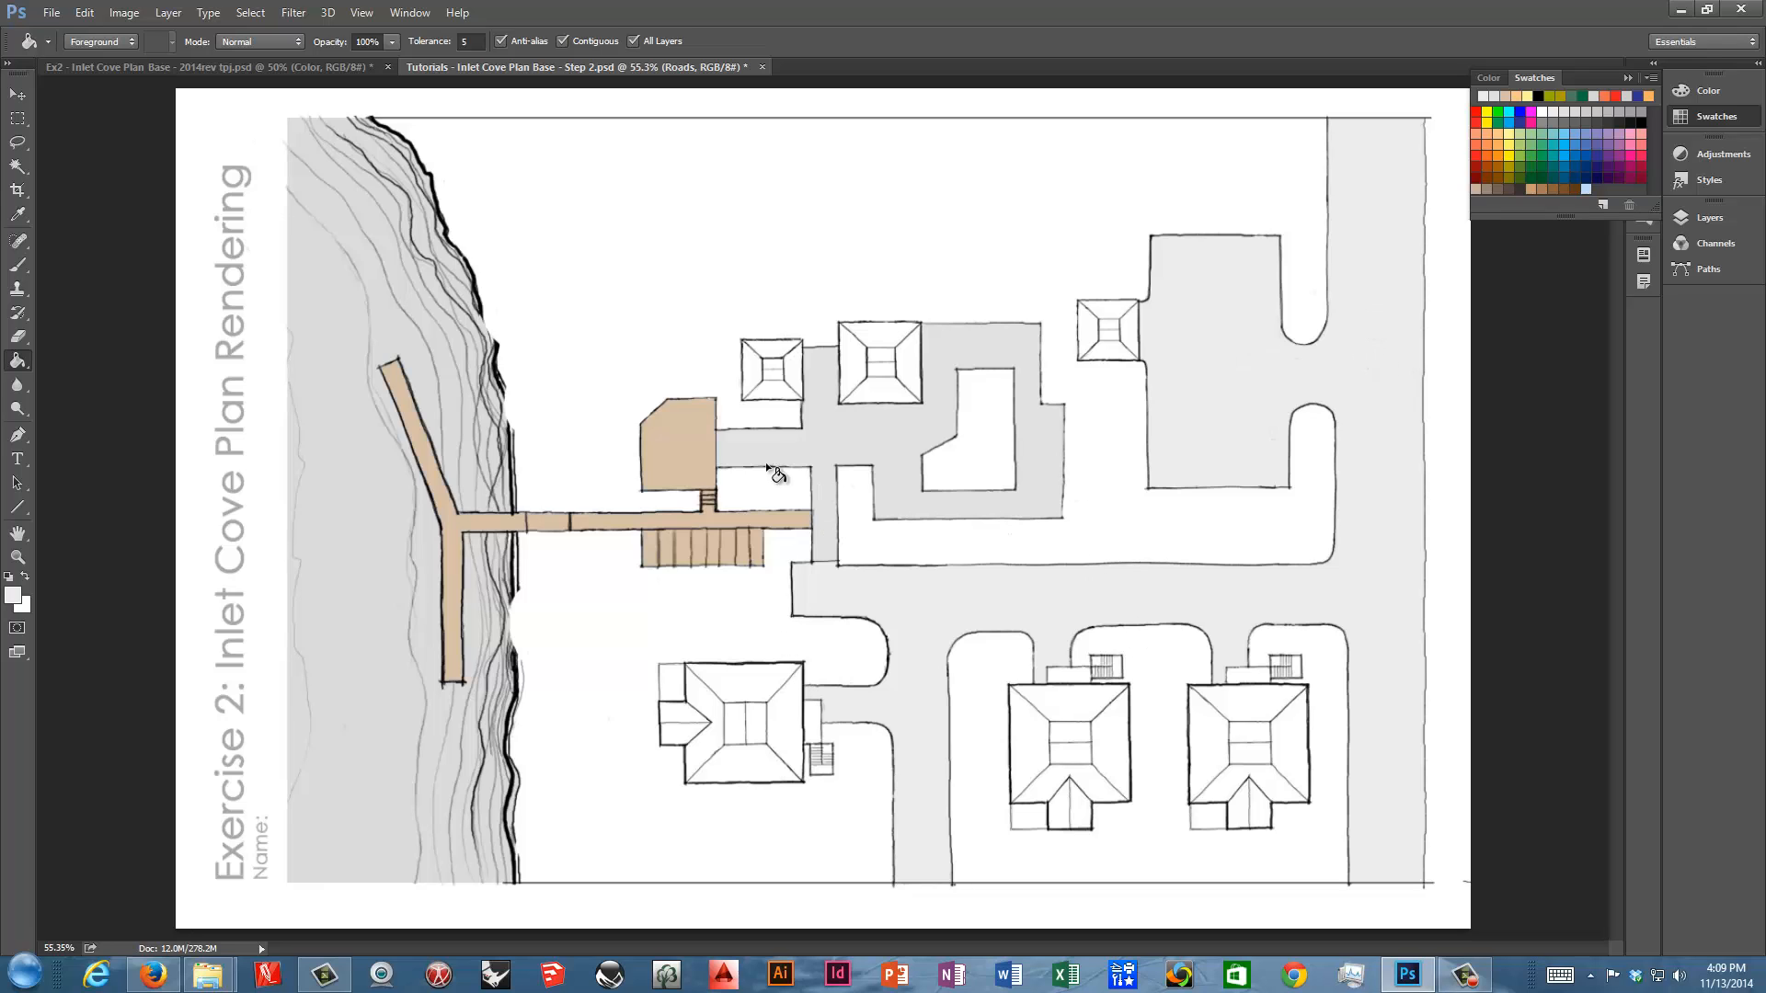
# Set the foreground color to the pale beige eee4d9, starting from a light red-orange swatch
pyautogui.click(1478, 135)
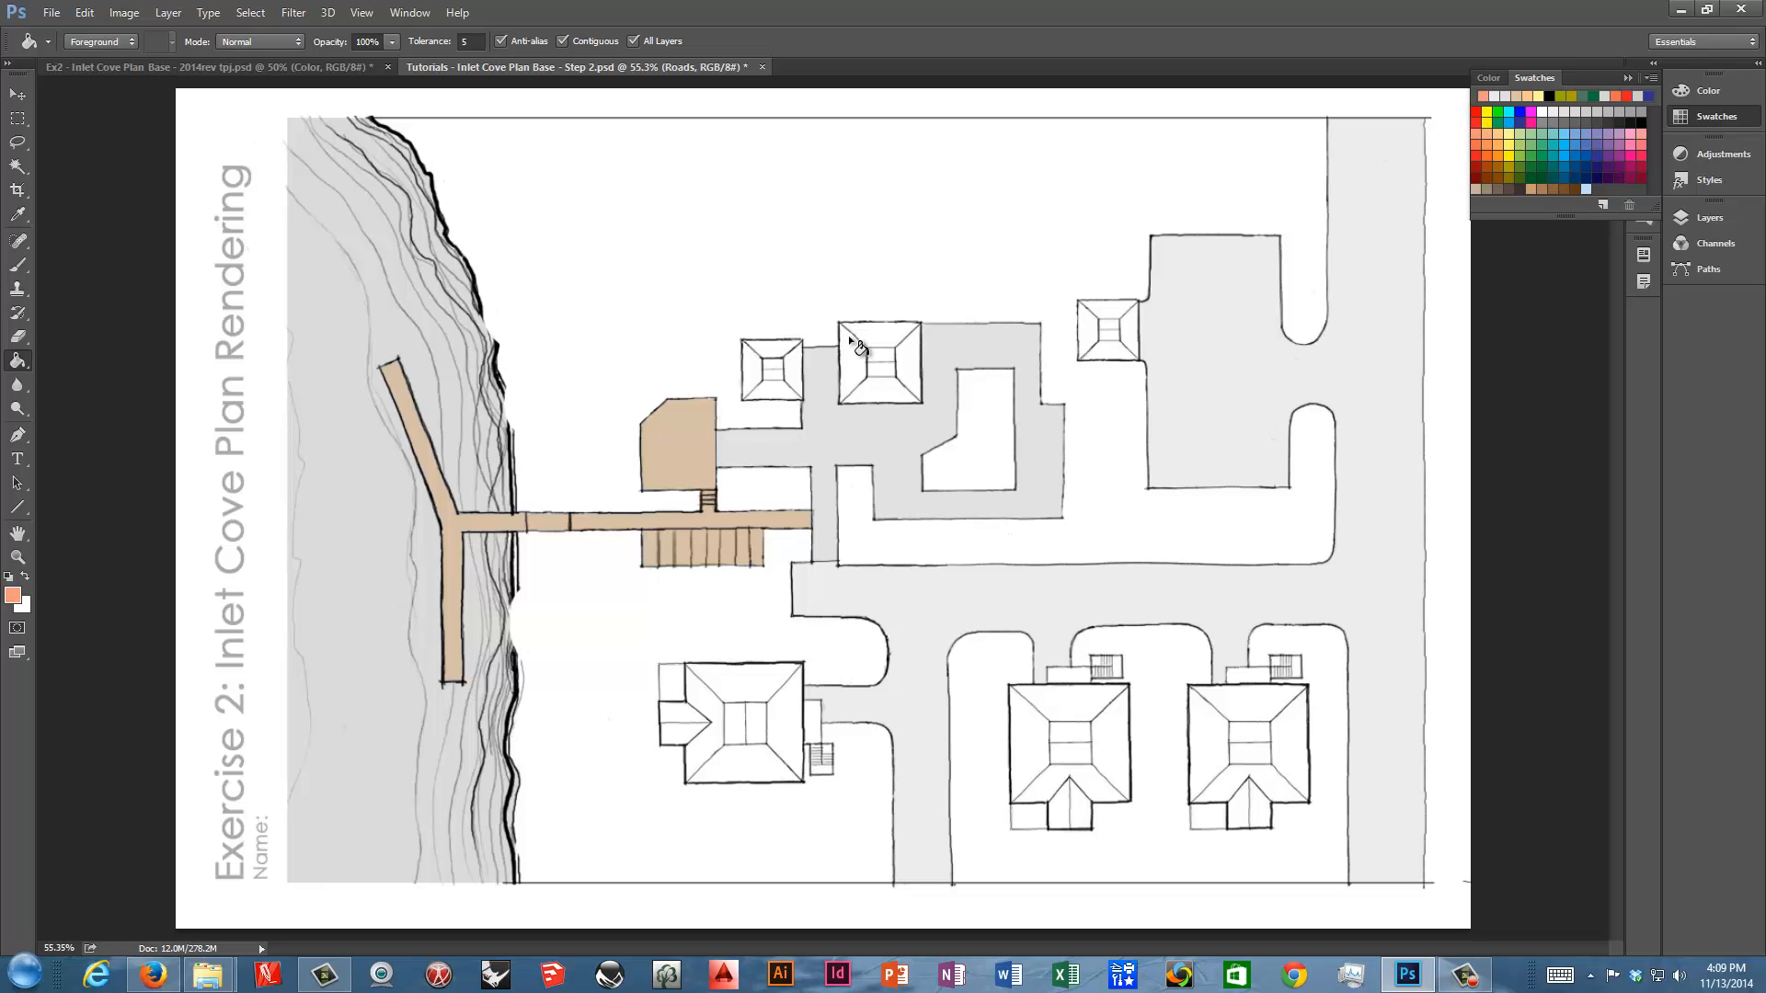
pyautogui.click(12, 595)
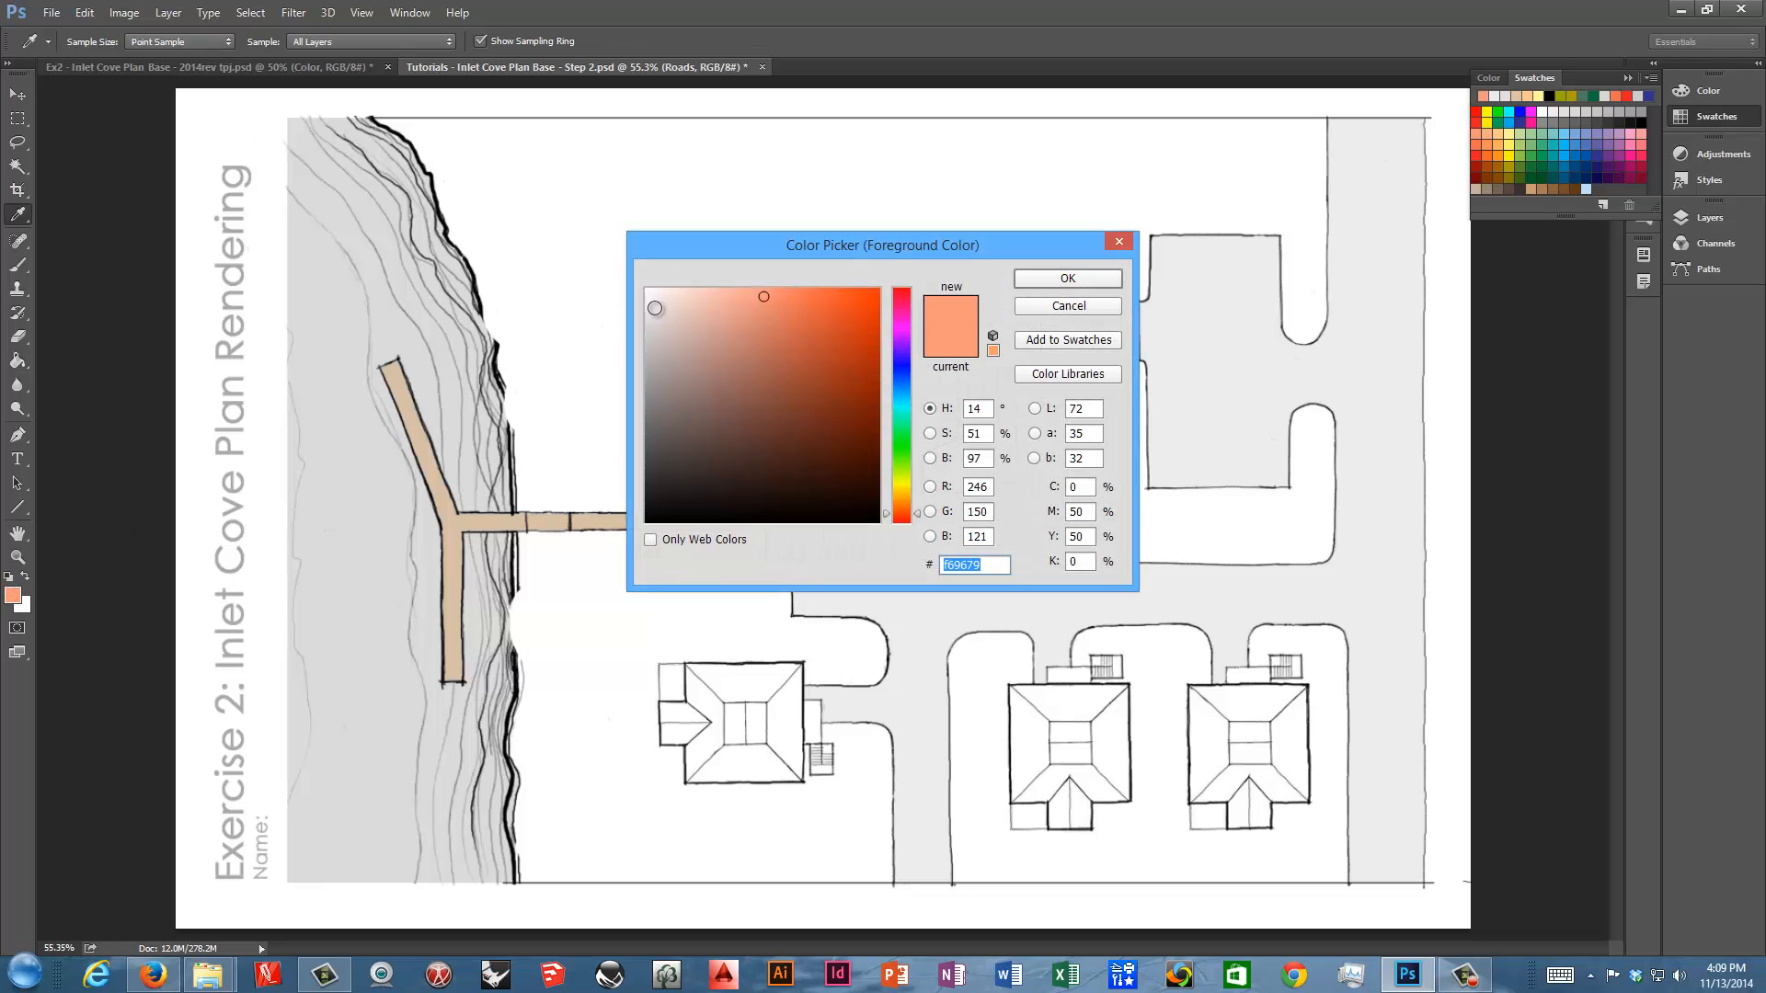
pyautogui.click(666, 297)
pyautogui.moveTo(665, 297); pyautogui.dragTo(666, 305)
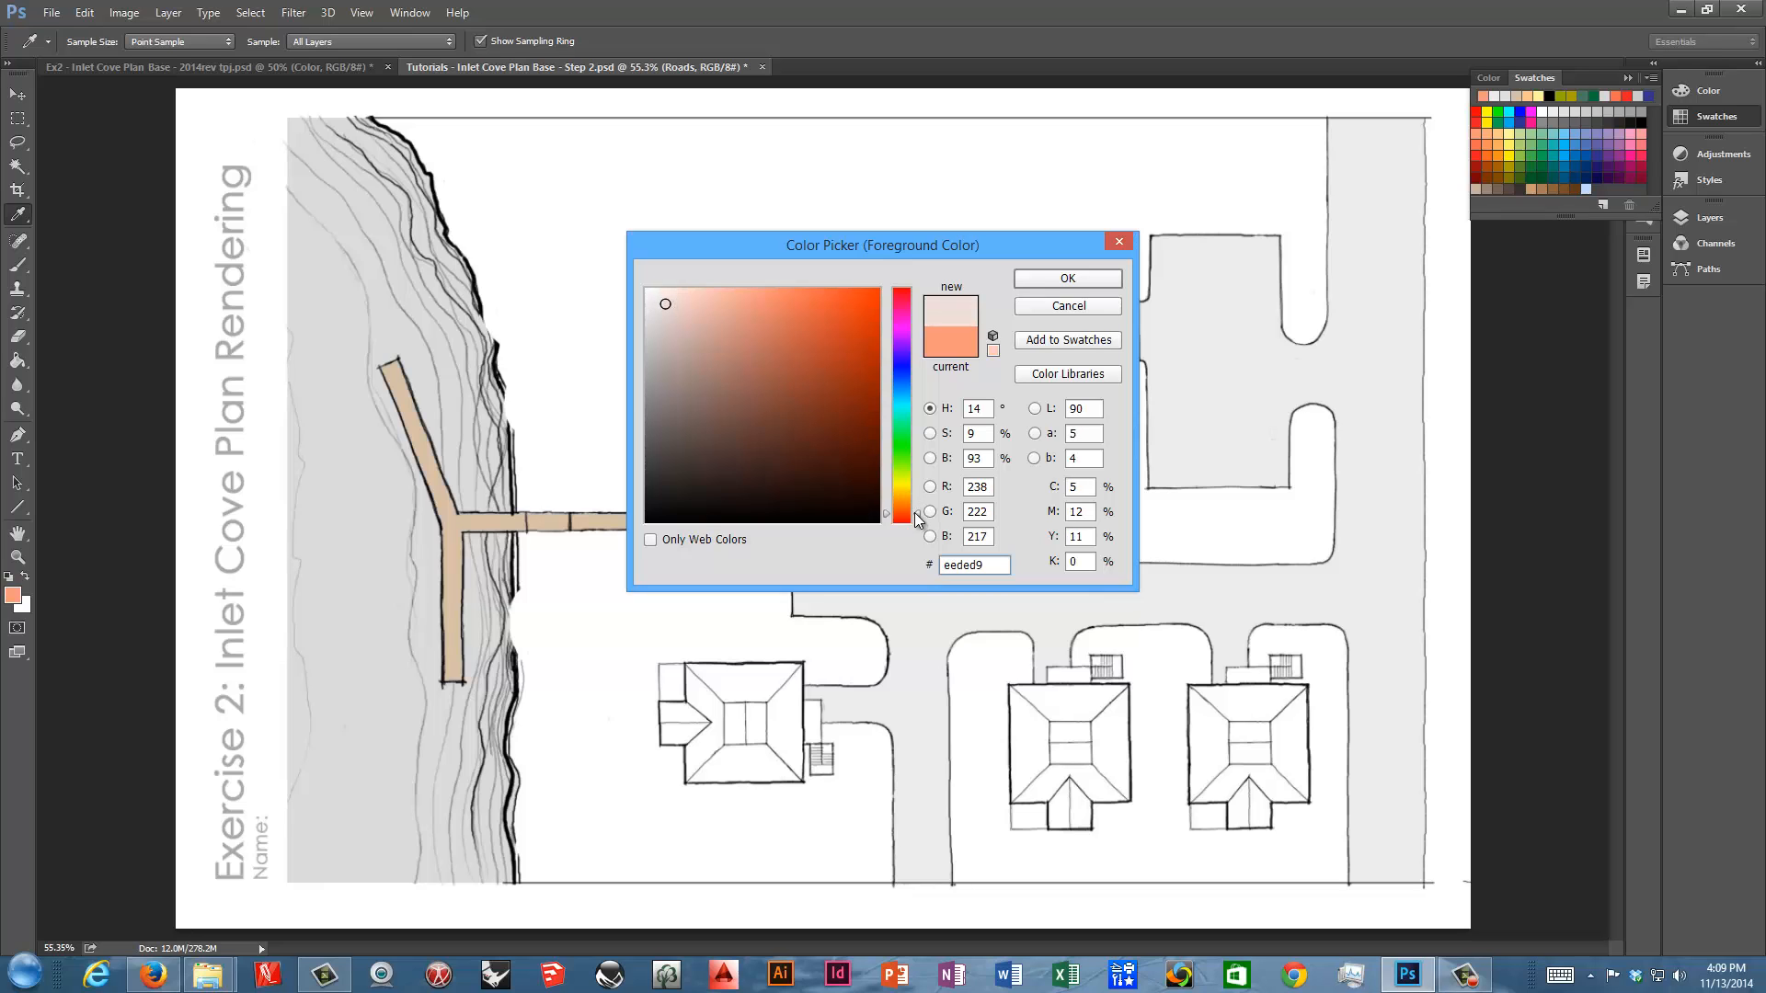
pyautogui.moveTo(915, 513); pyautogui.dragTo(915, 511)
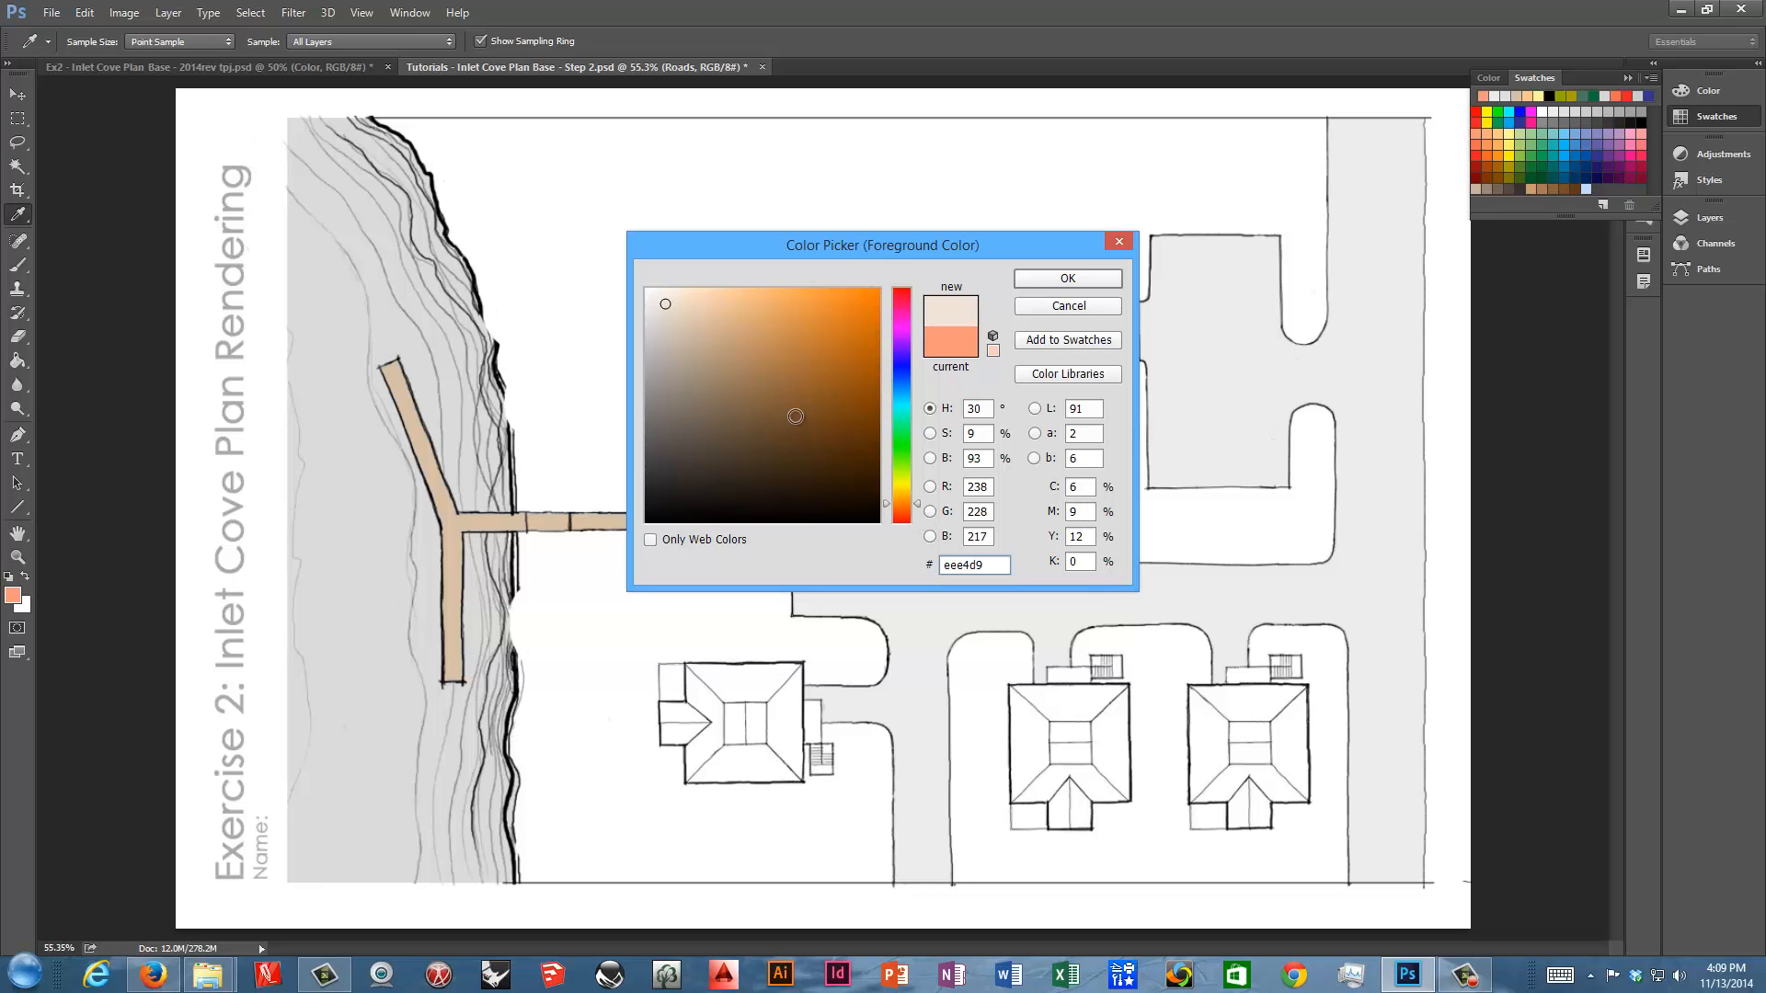
pyautogui.click(1074, 277)
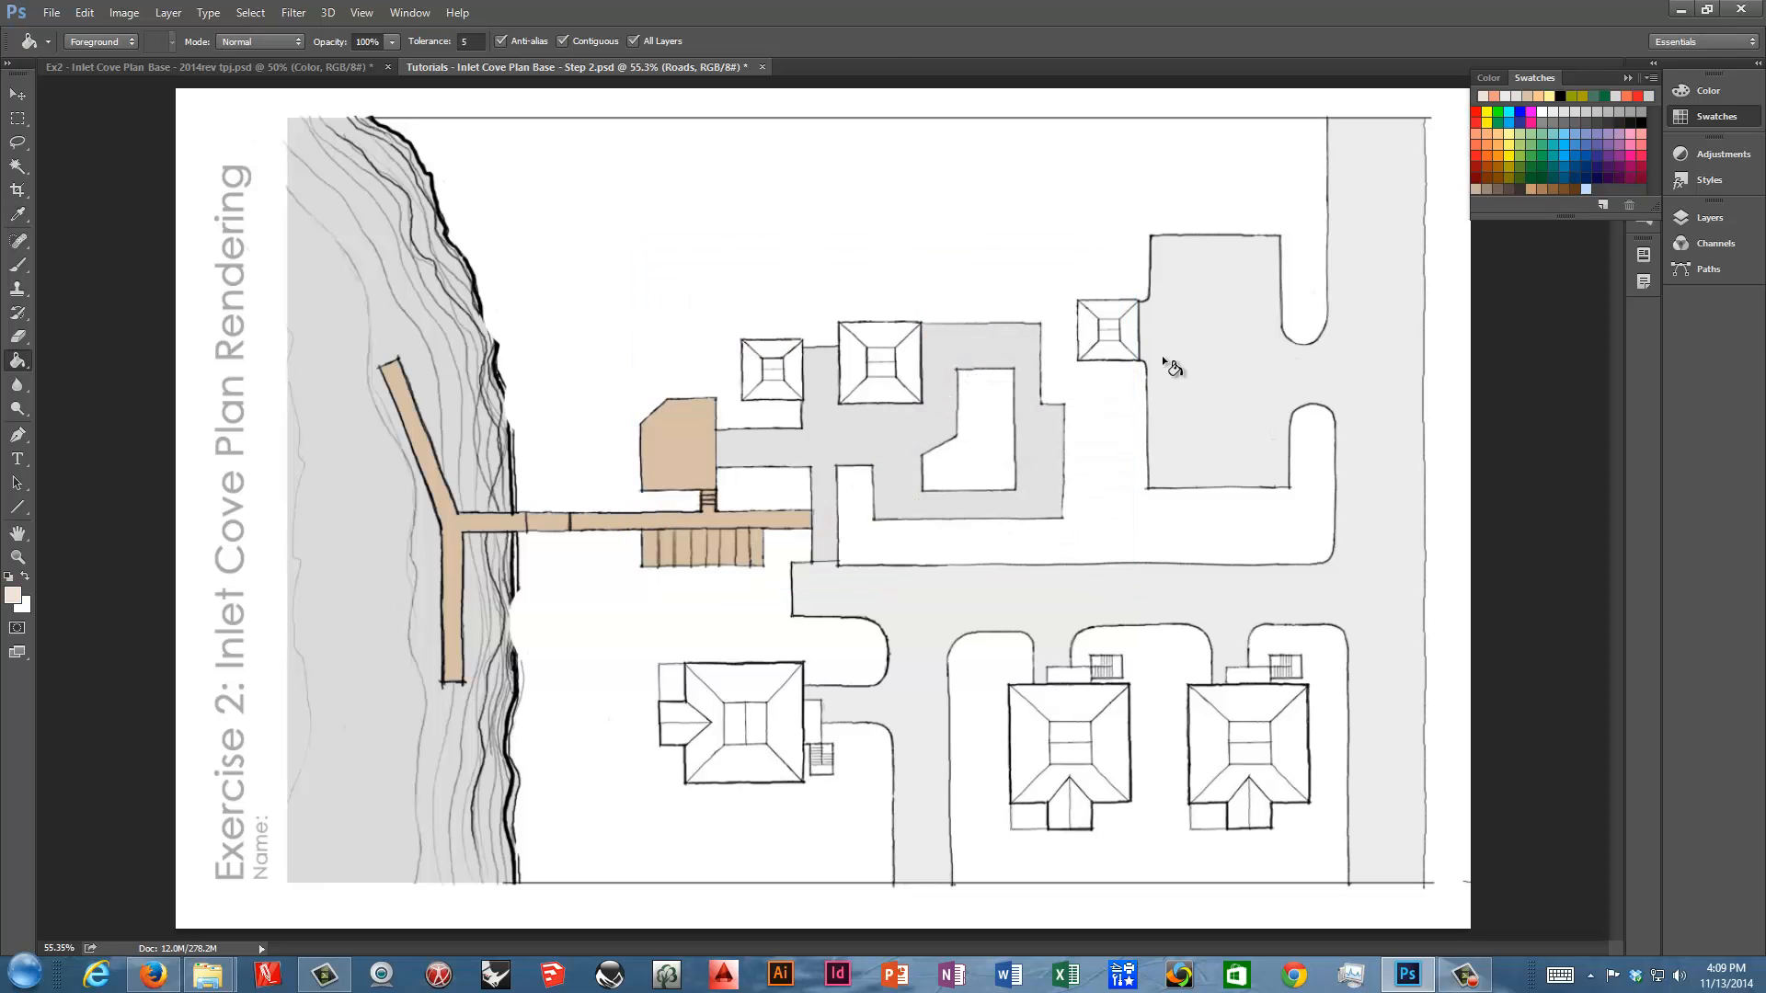
# Refill the pool paving and walkways with the pale beige on the Pool Paving layer, and collapse the Hard Surfaces group
pyautogui.click(1709, 218)
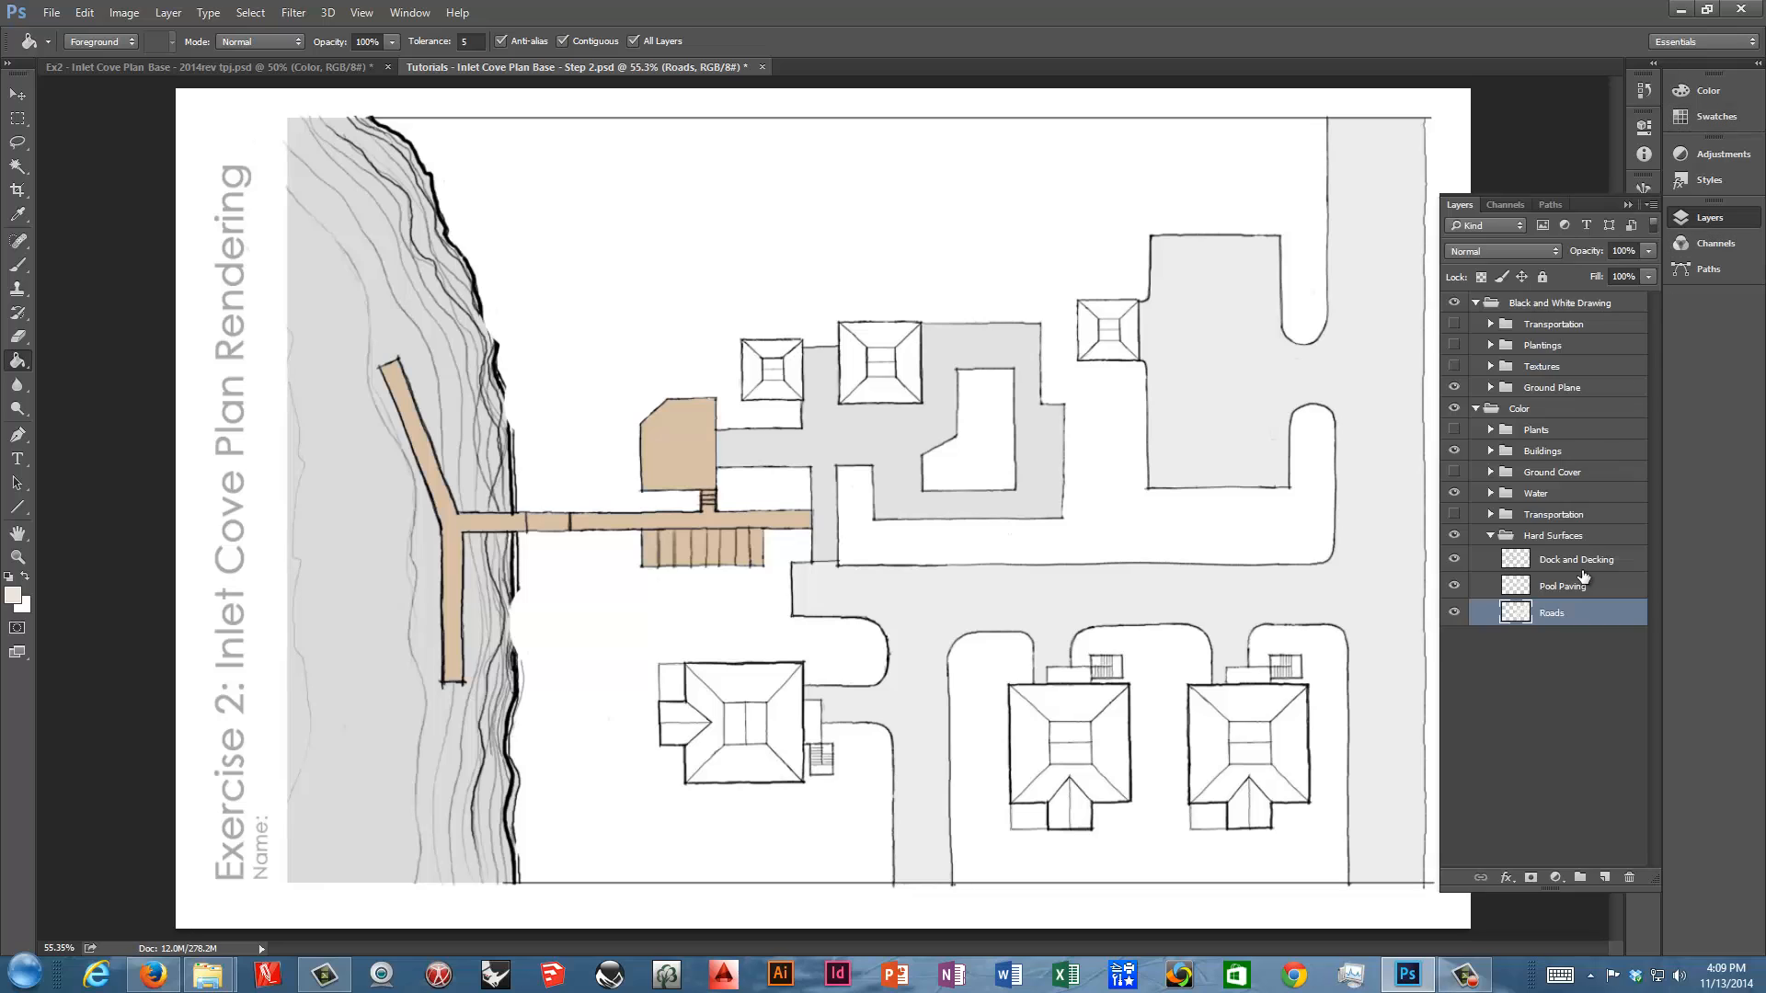
pyautogui.click(1571, 593)
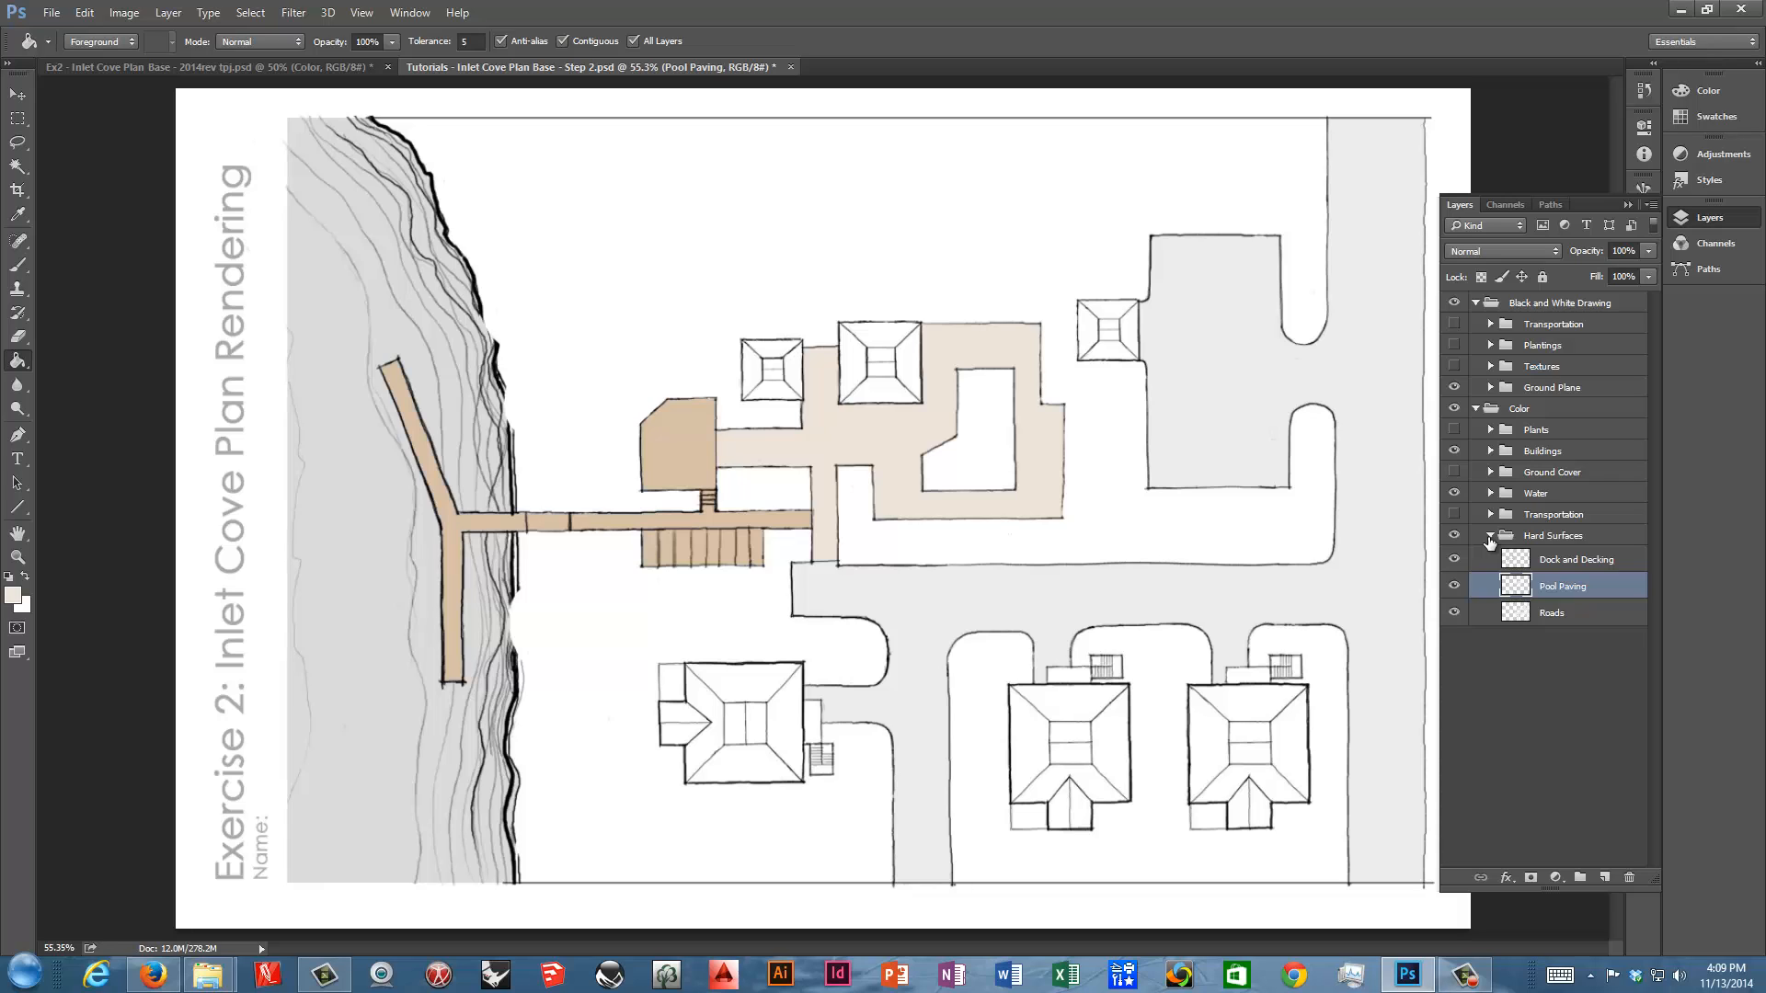
pyautogui.click(1490, 537)
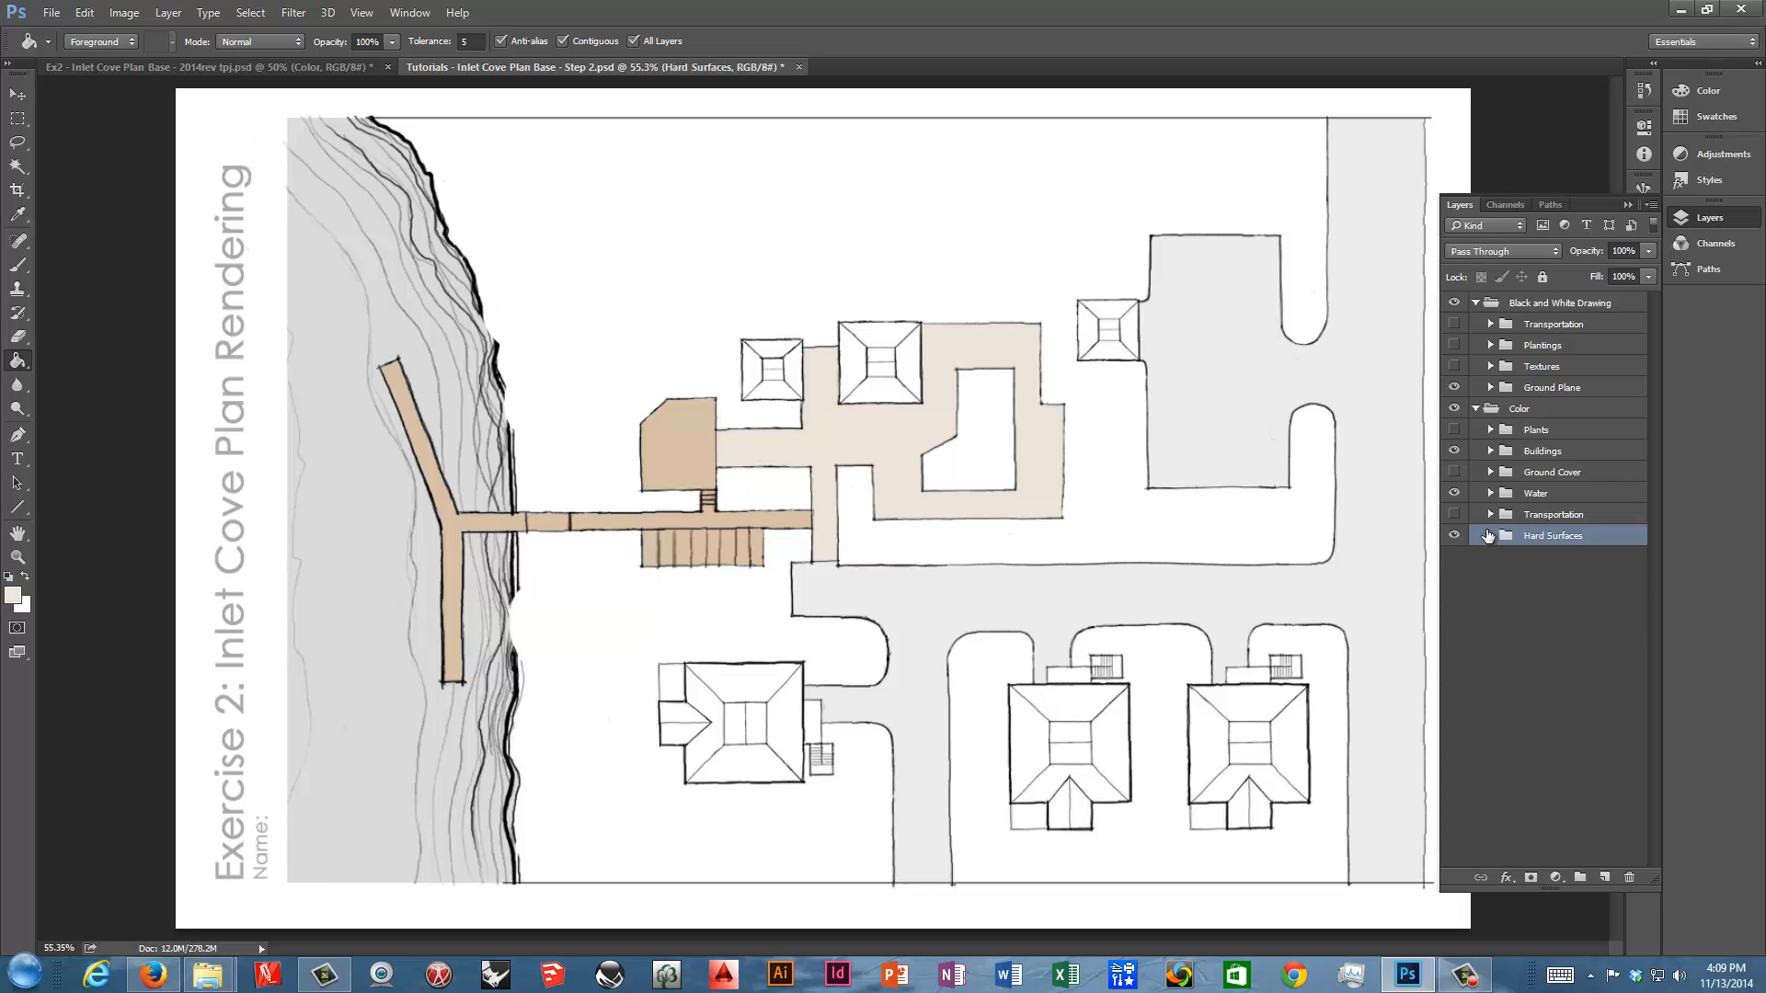
# Preview the color Plants group and hide it again, and turn on the Ground Cover group's visibility
pyautogui.click(1454, 430)
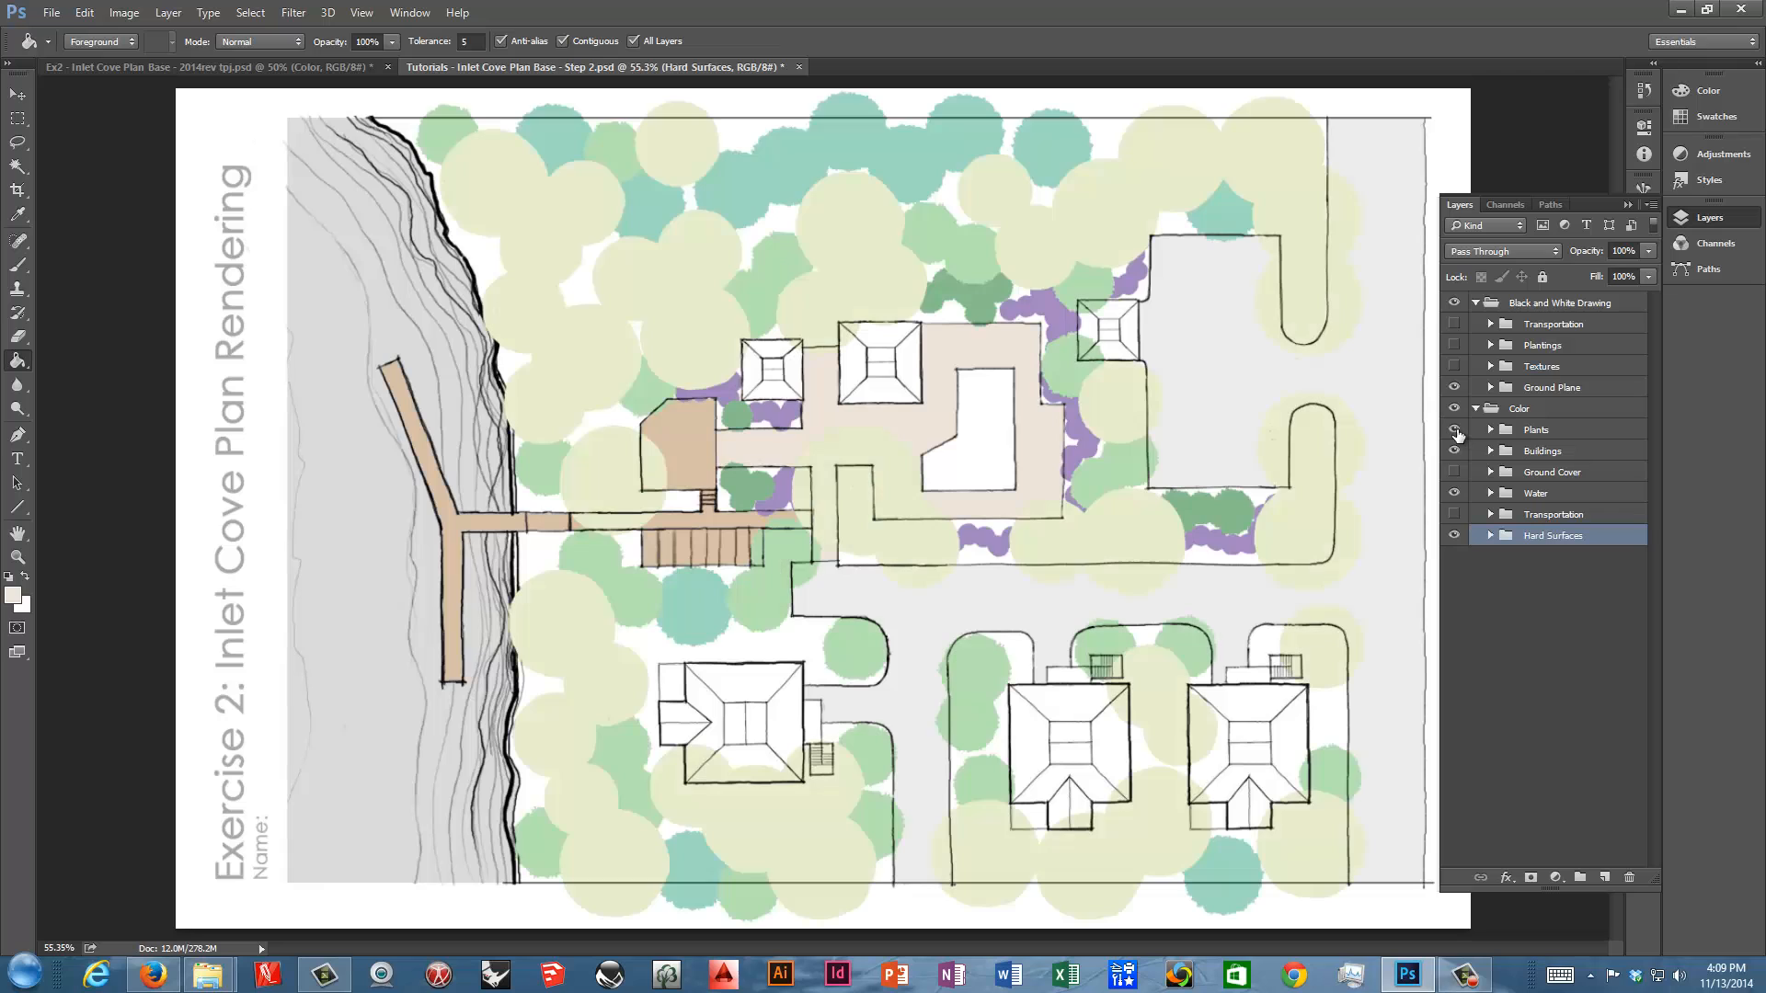
pyautogui.click(1454, 429)
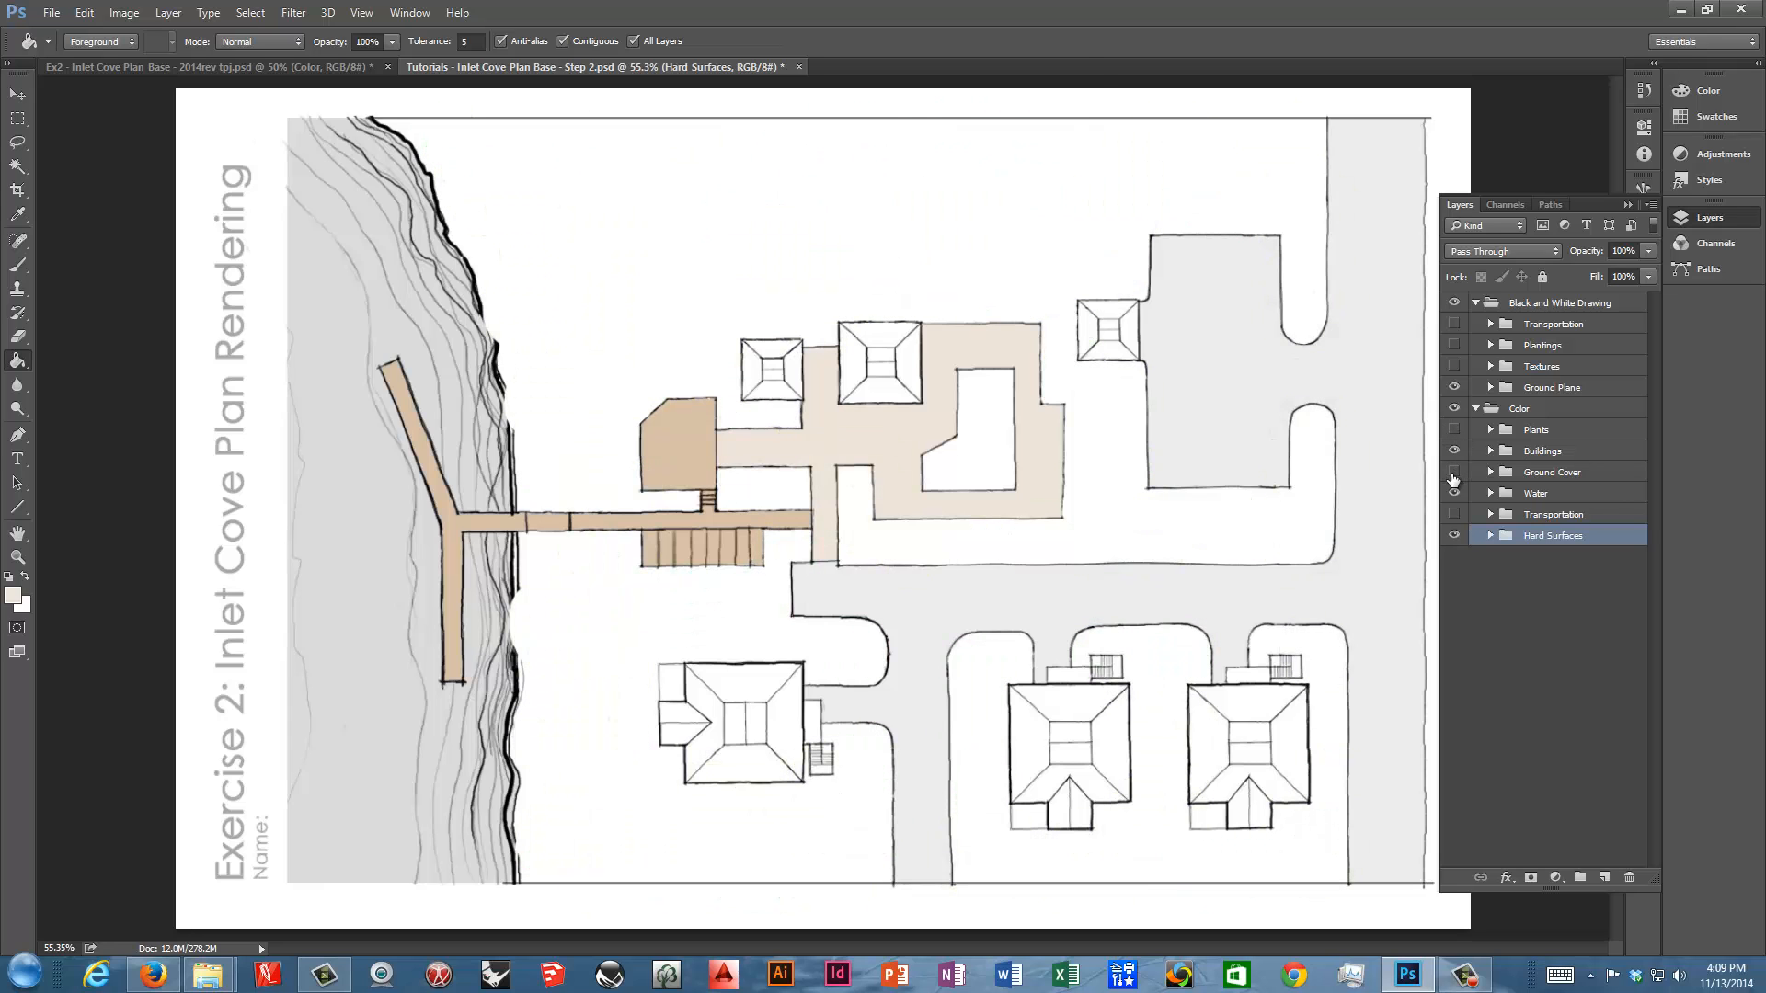
pyautogui.click(1453, 473)
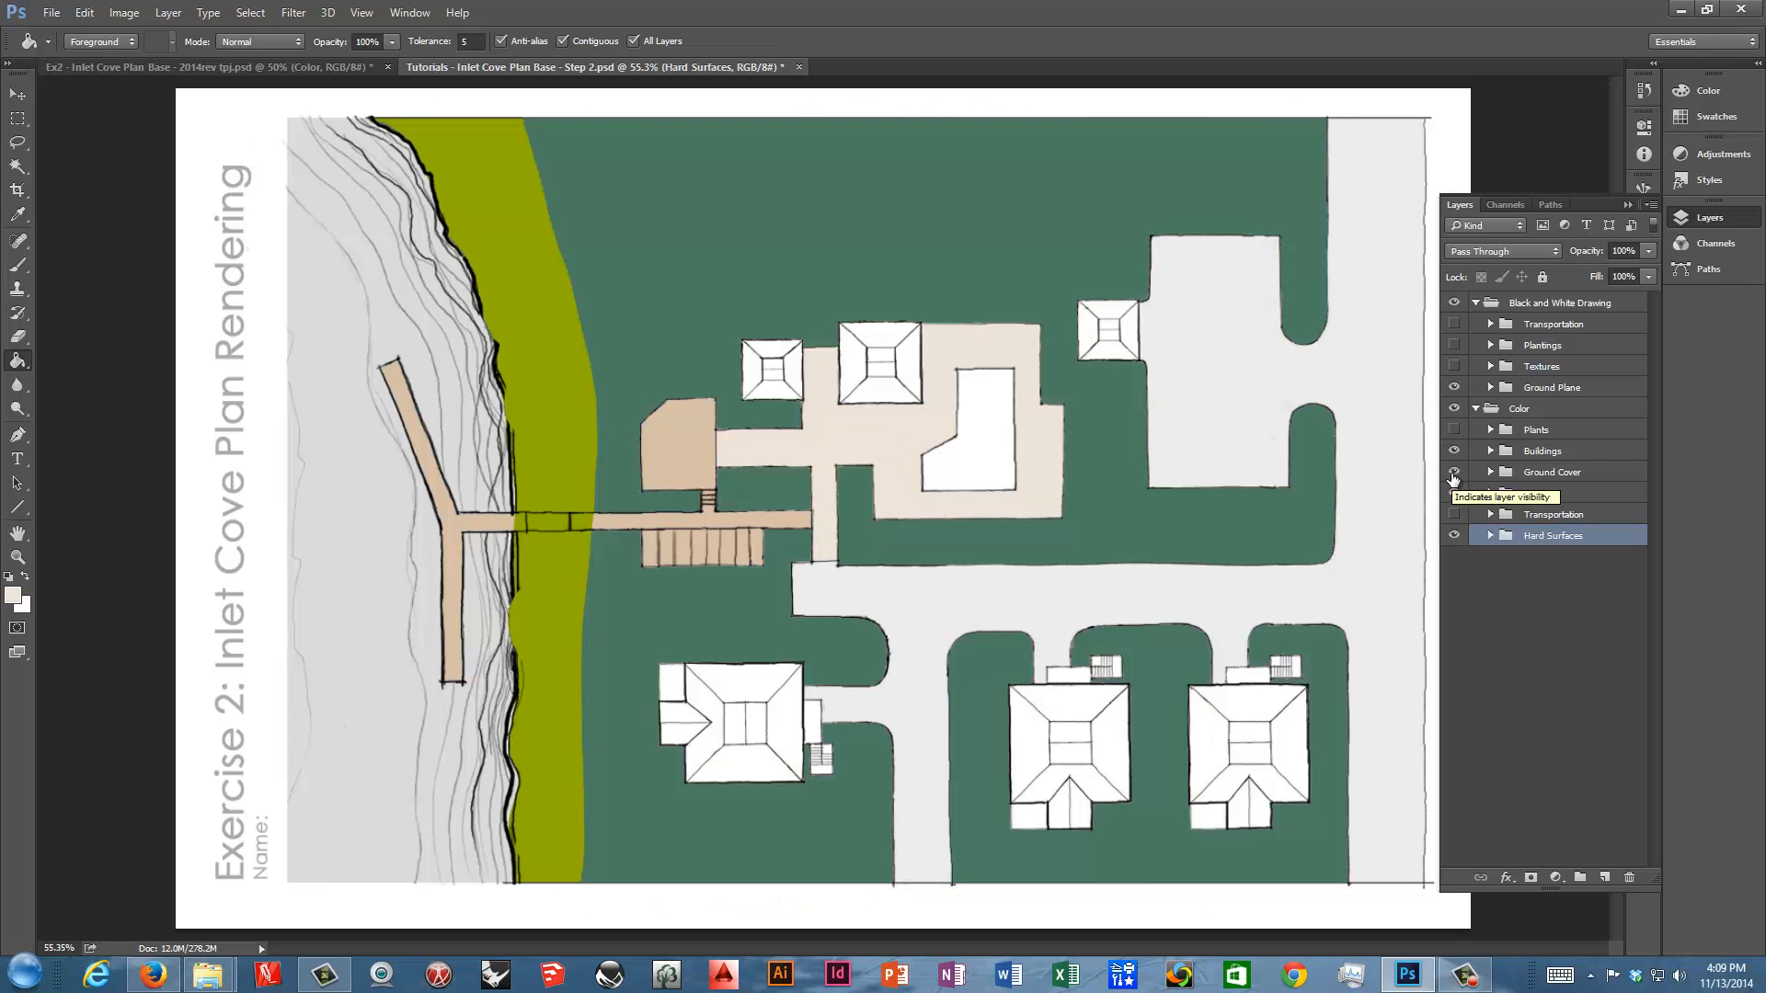
pyautogui.click(1455, 515)
pyautogui.click(1489, 536)
pyautogui.click(1489, 536)
# Fill the pool with light blue 90badf on the Pool layer of the Water group using the Paint Bucket
pyautogui.click(1493, 493)
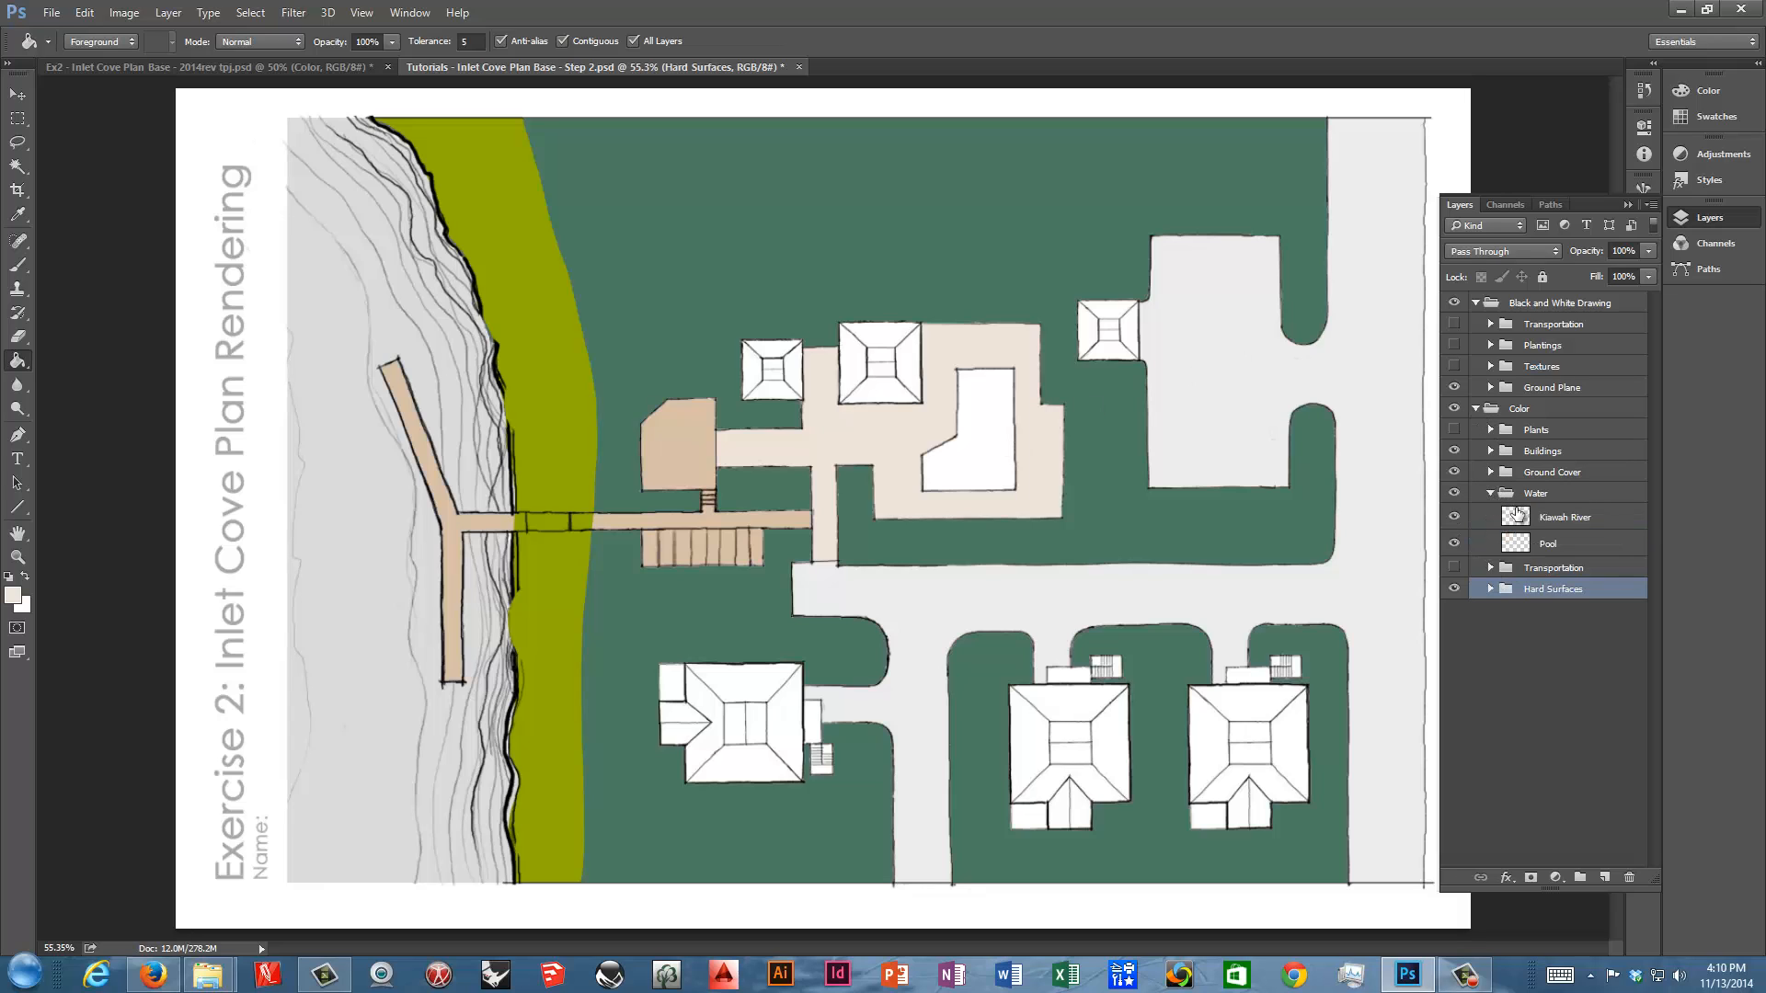
pyautogui.click(1552, 549)
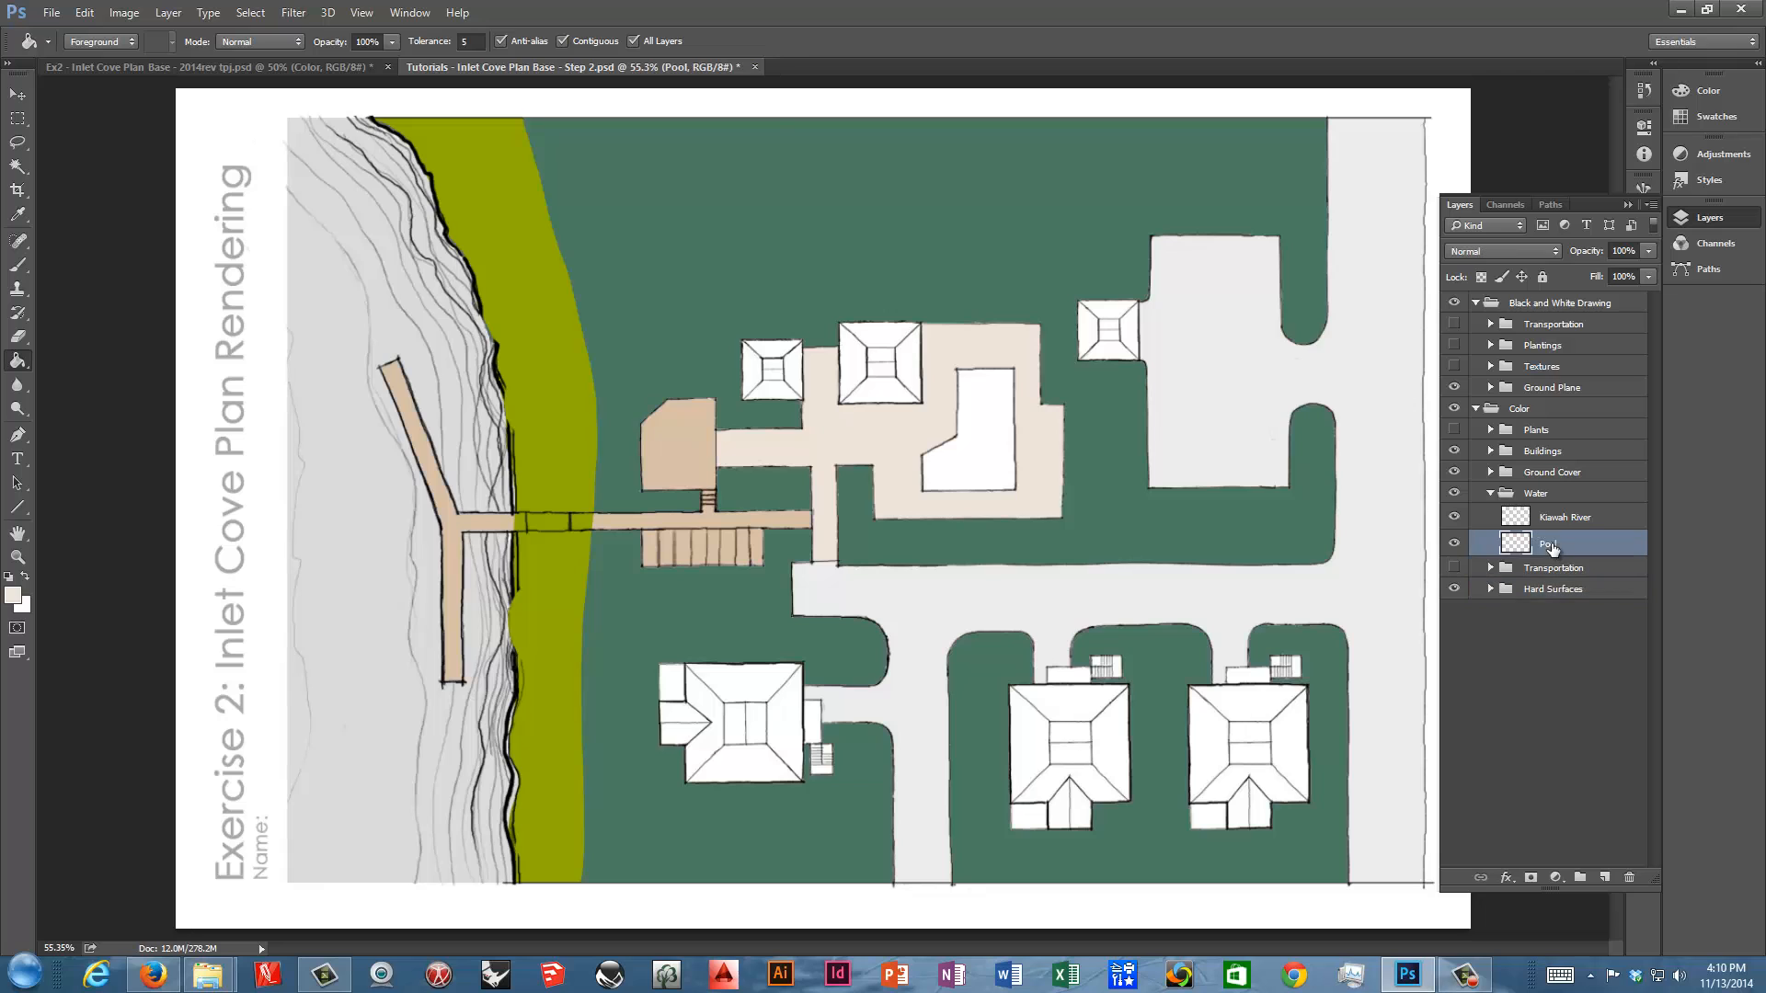
pyautogui.click(1712, 118)
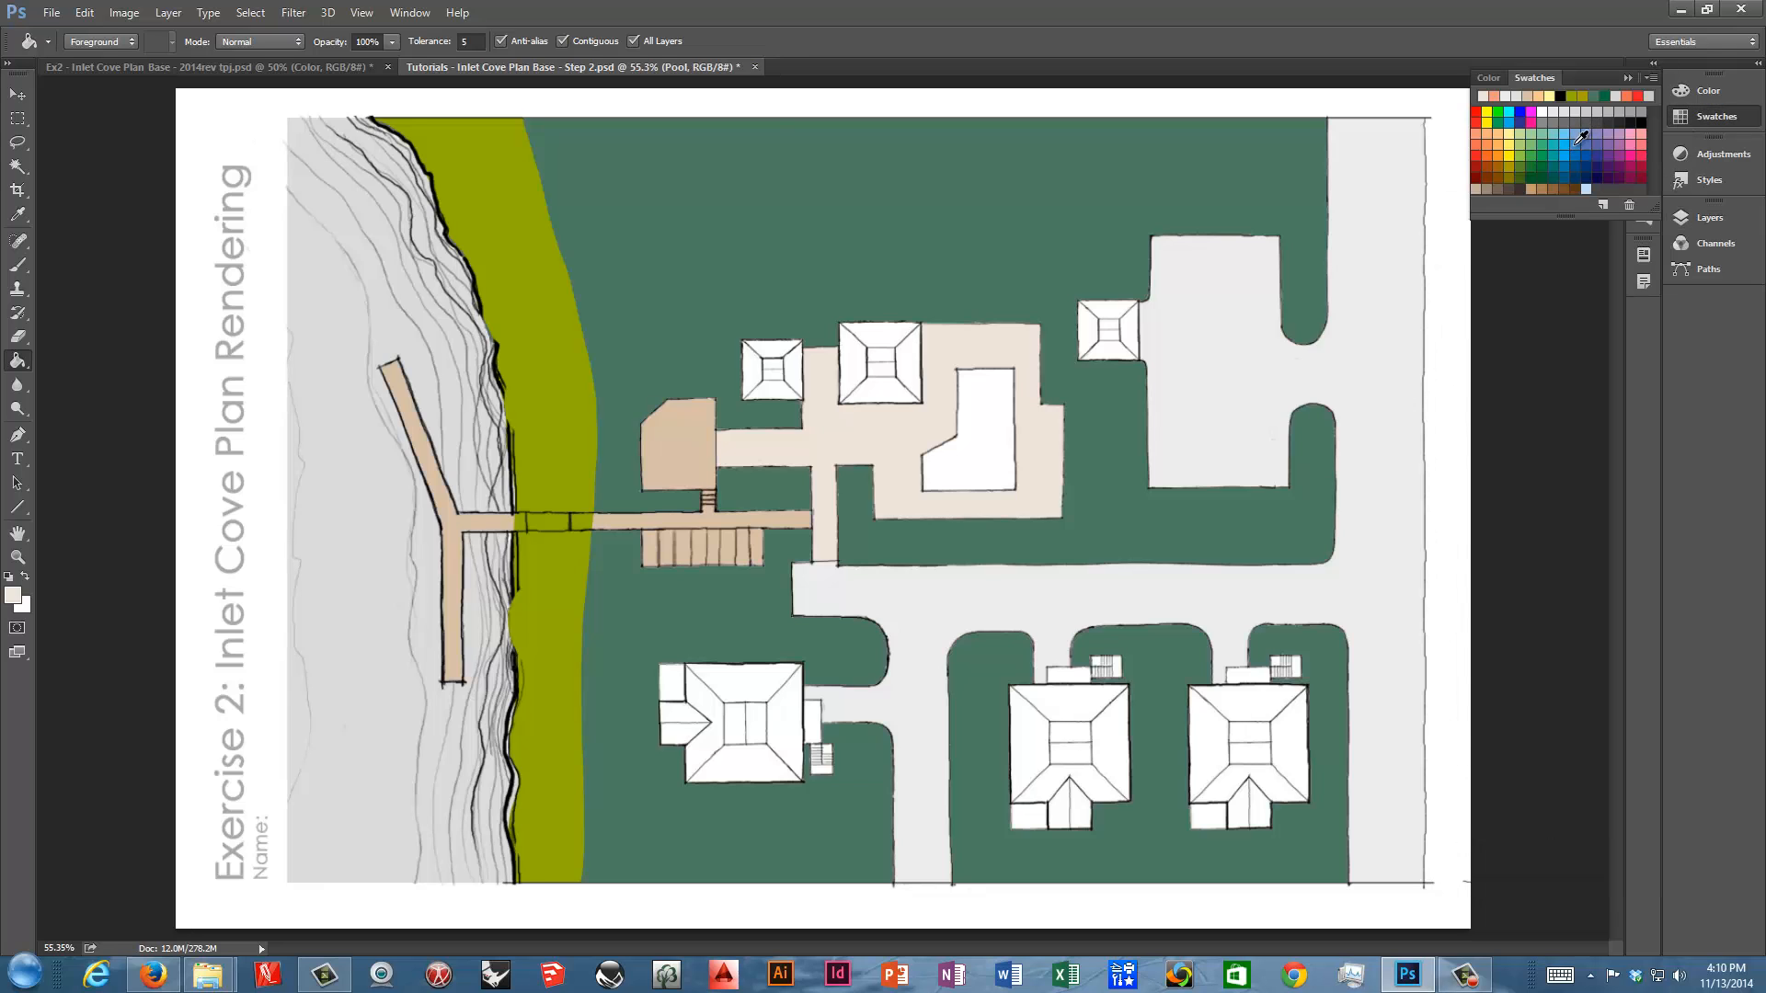
pyautogui.click(1578, 144)
pyautogui.click(13, 596)
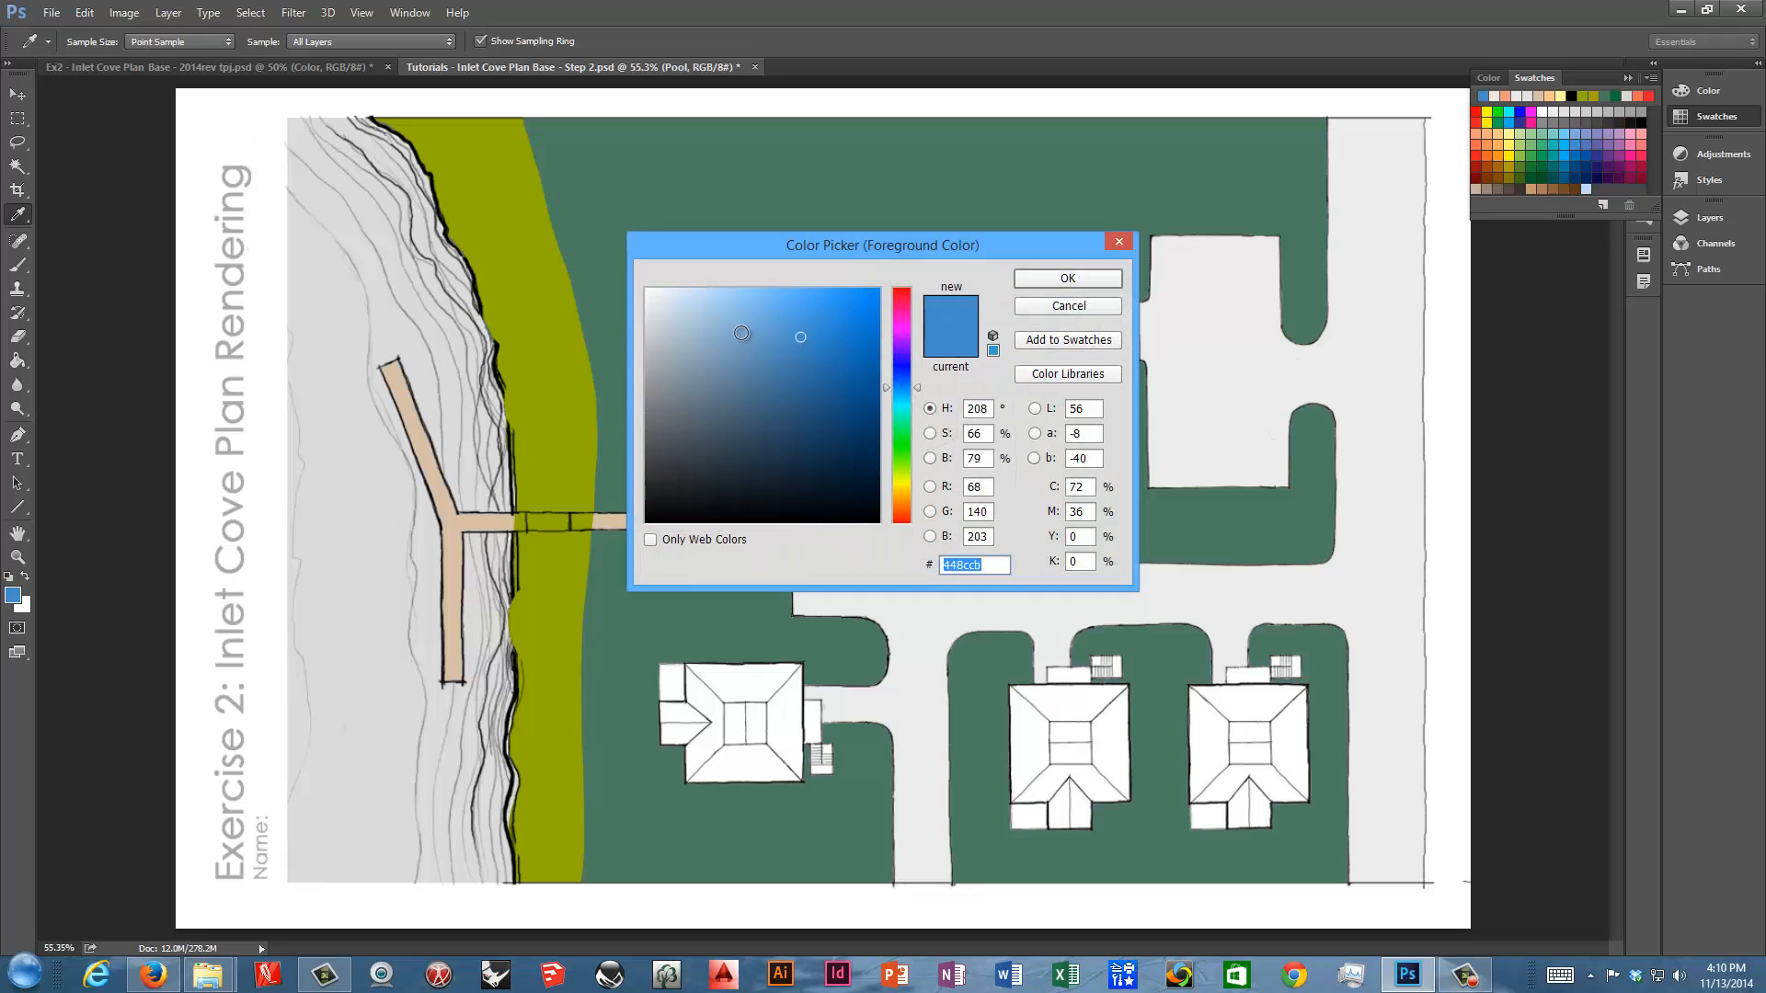
pyautogui.click(729, 326)
pyautogui.moveTo(729, 325); pyautogui.dragTo(727, 317)
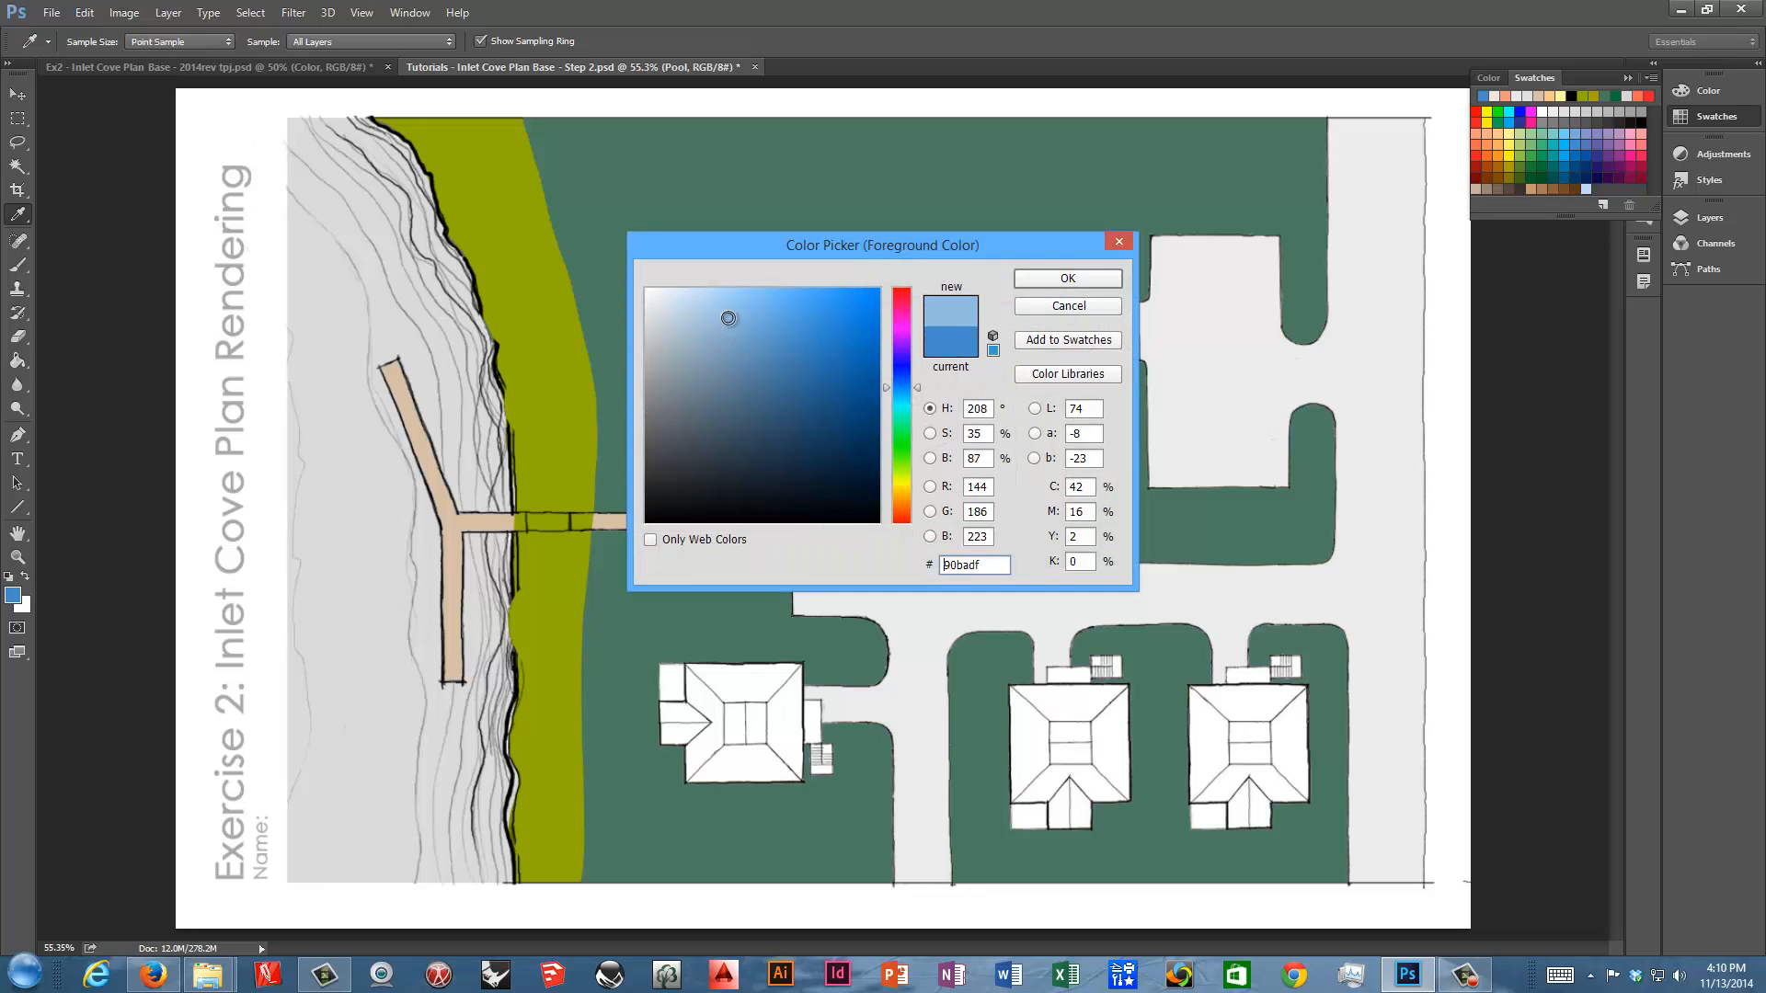
pyautogui.click(1067, 277)
pyautogui.press('g')
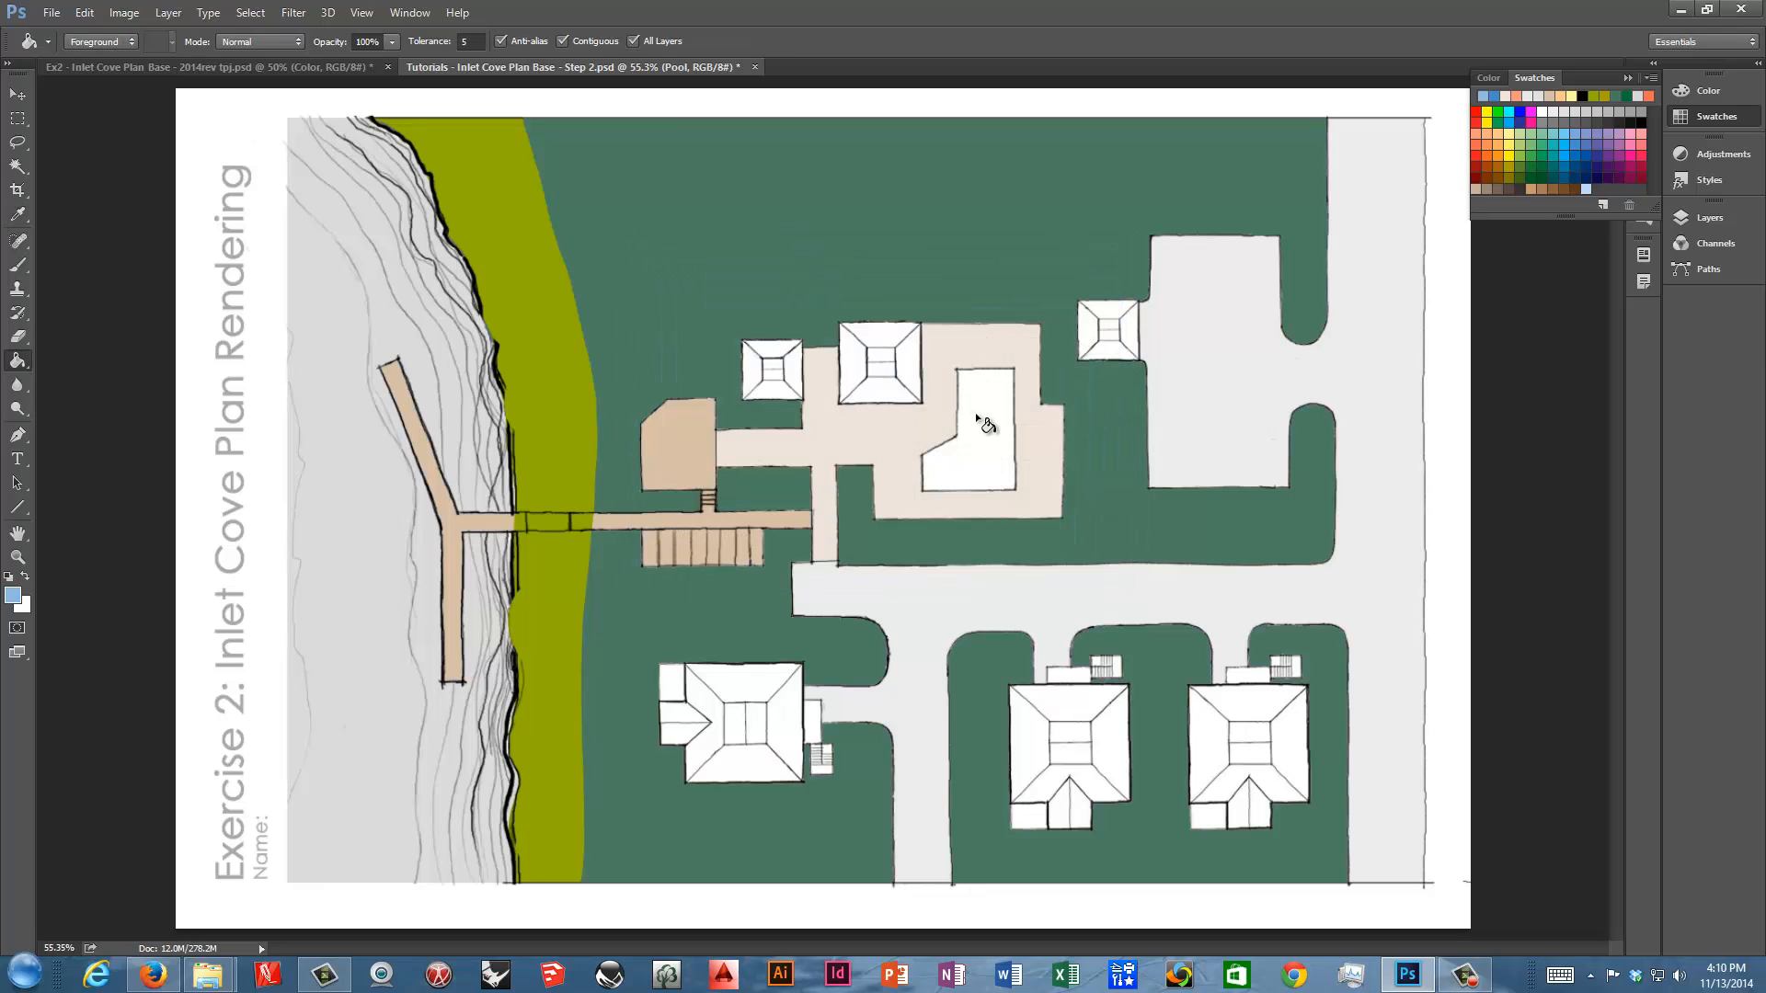
pyautogui.click(977, 420)
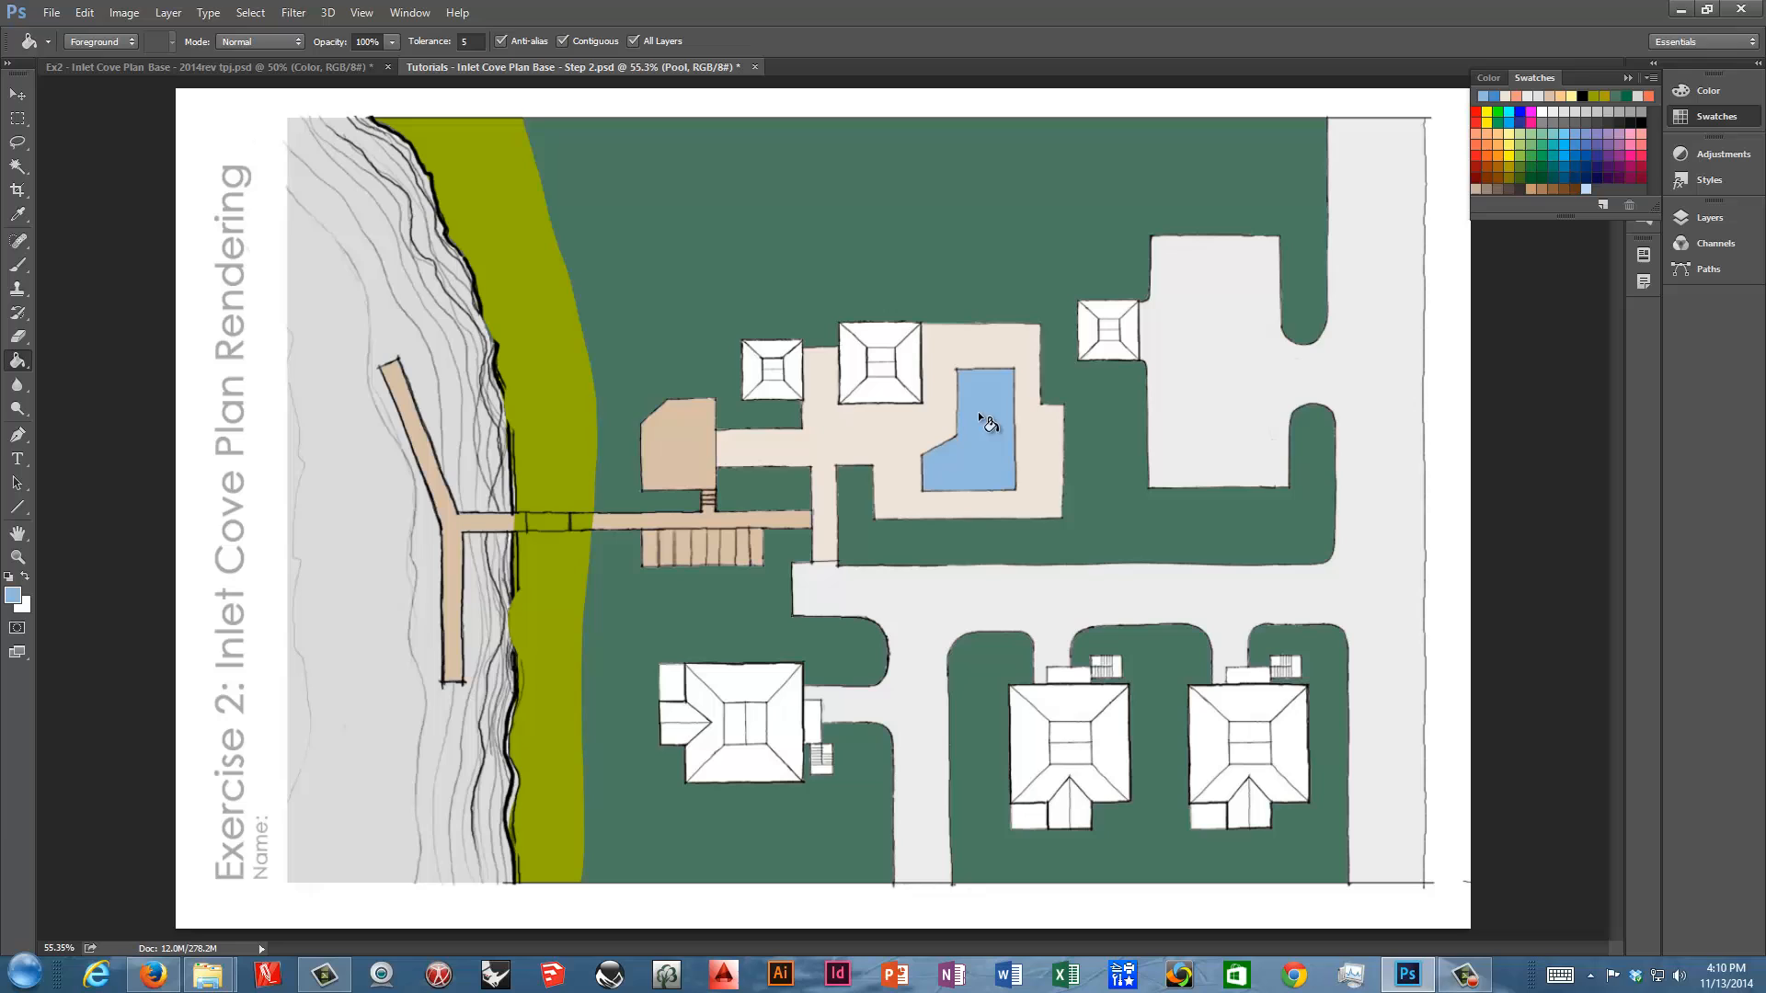
# Rename Layer 5 in the Ground Plane group to Kiawah River tone and load its pixels as a selection
pyautogui.click(1711, 217)
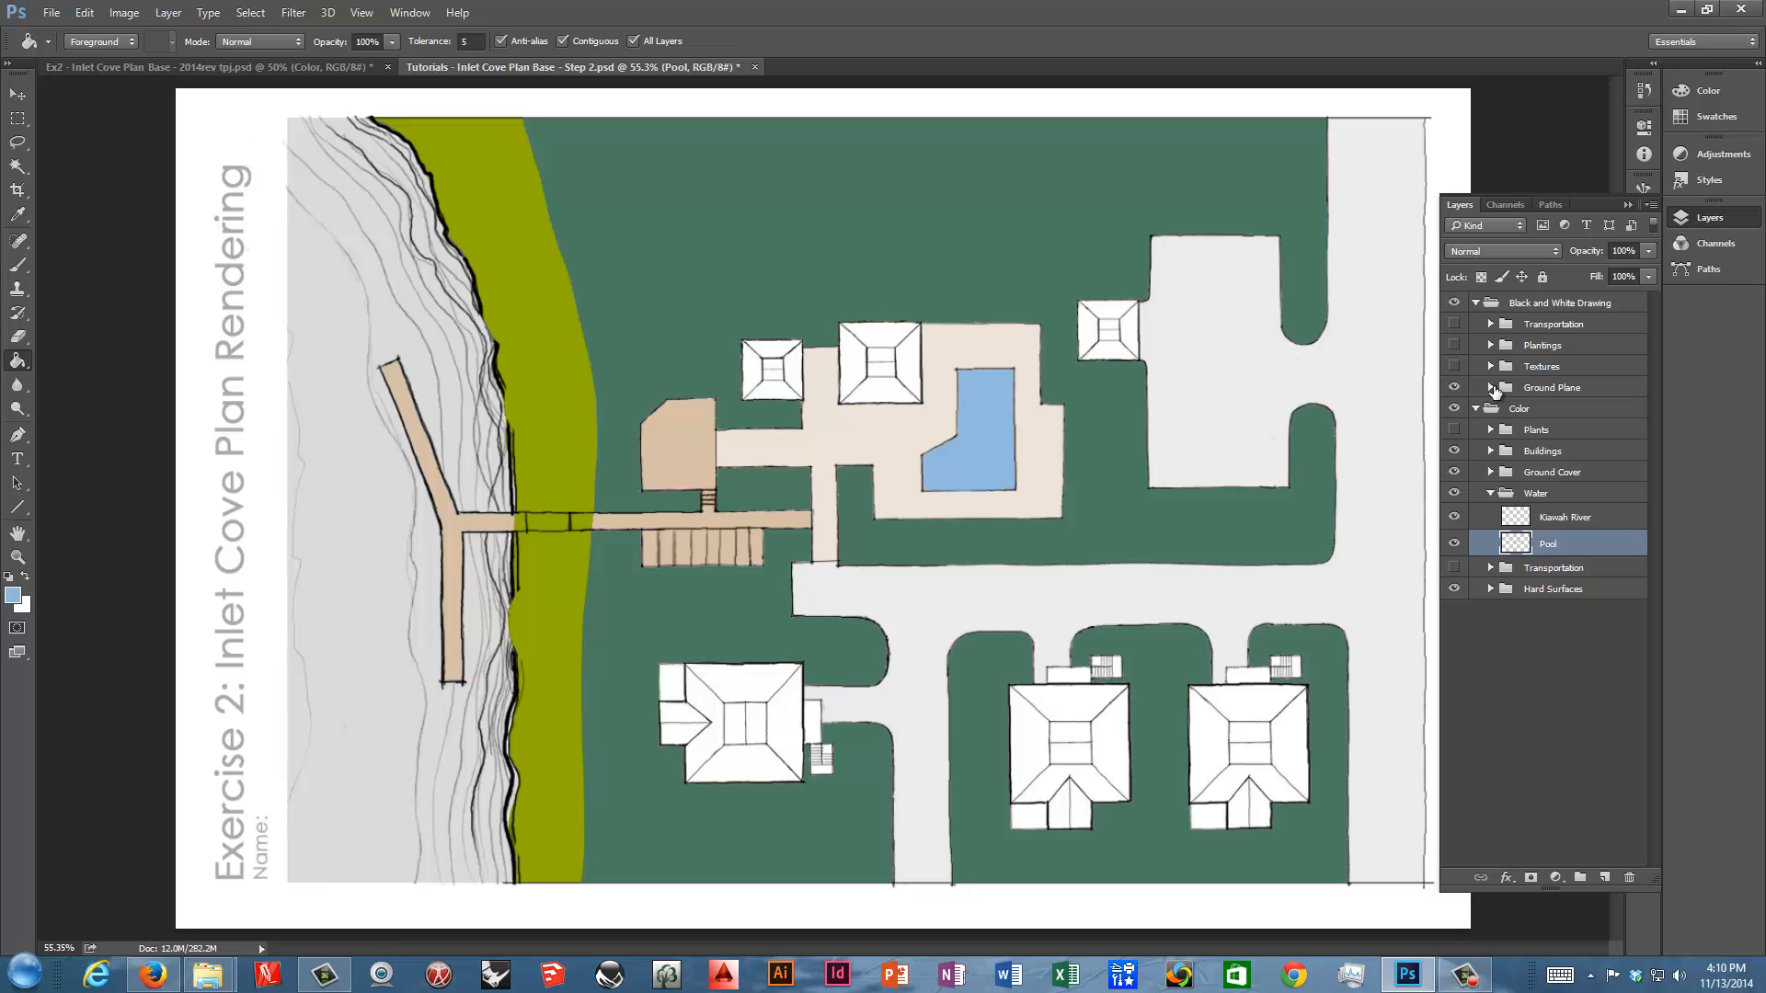
pyautogui.click(1491, 387)
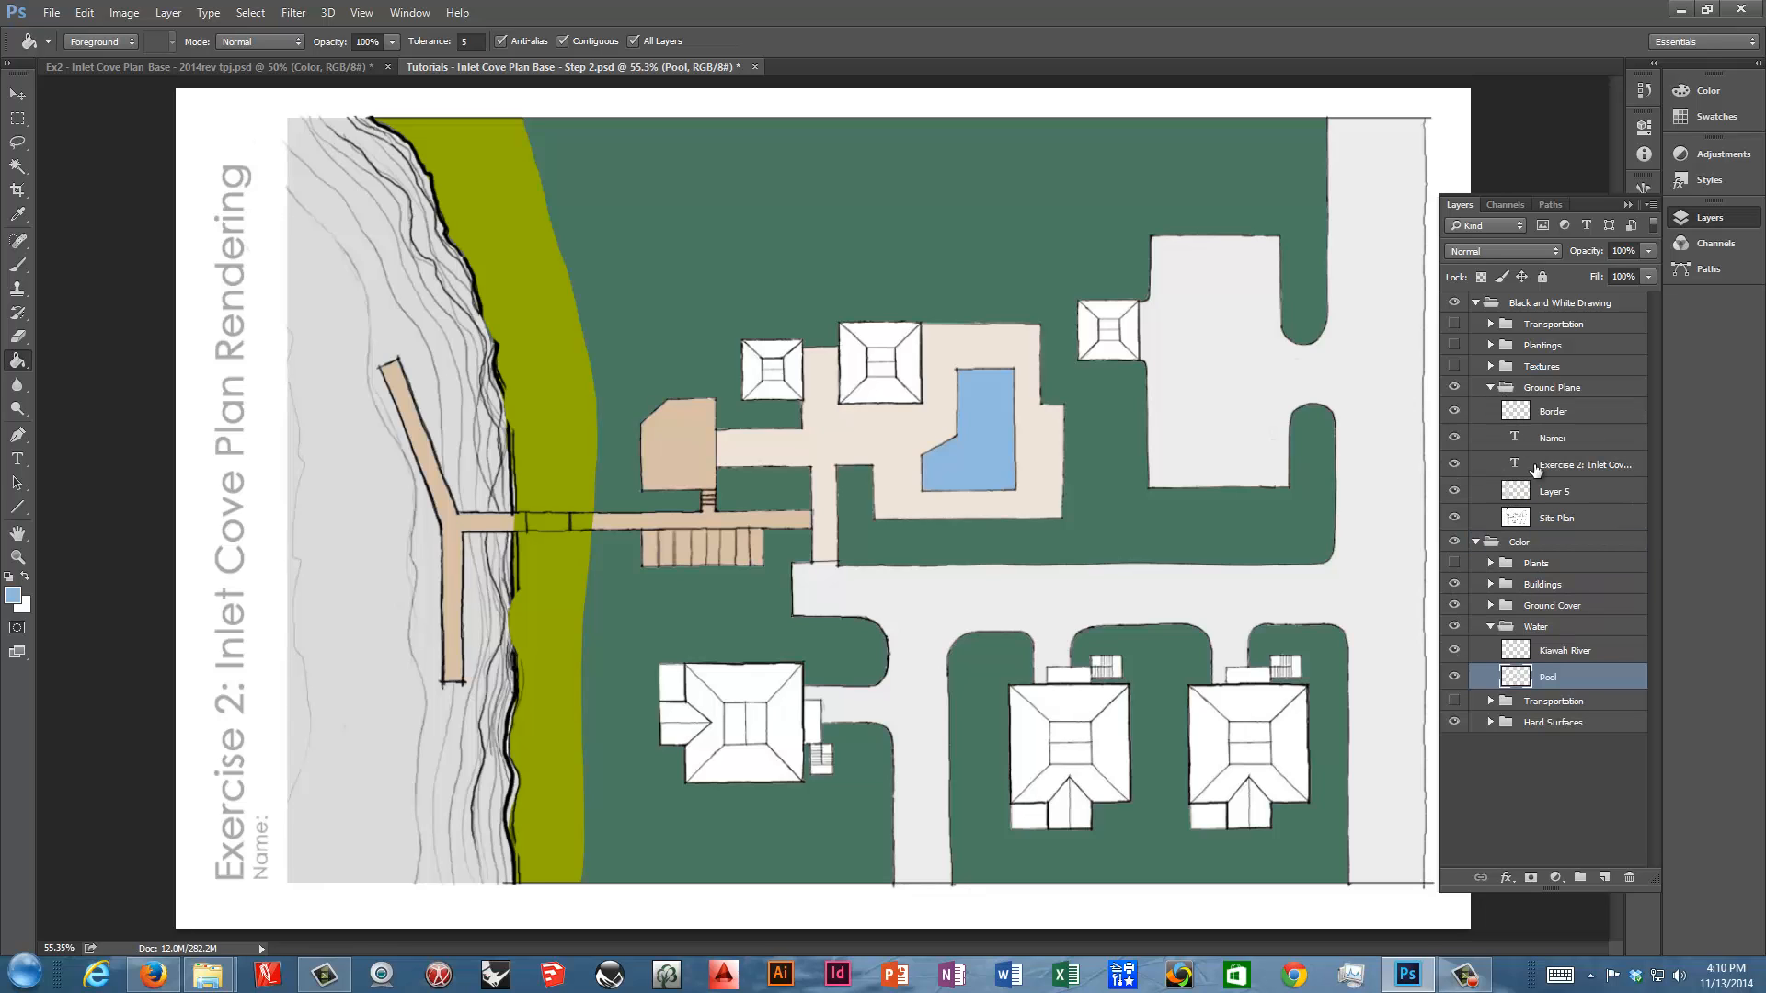
pyautogui.doubleClick(1555, 492)
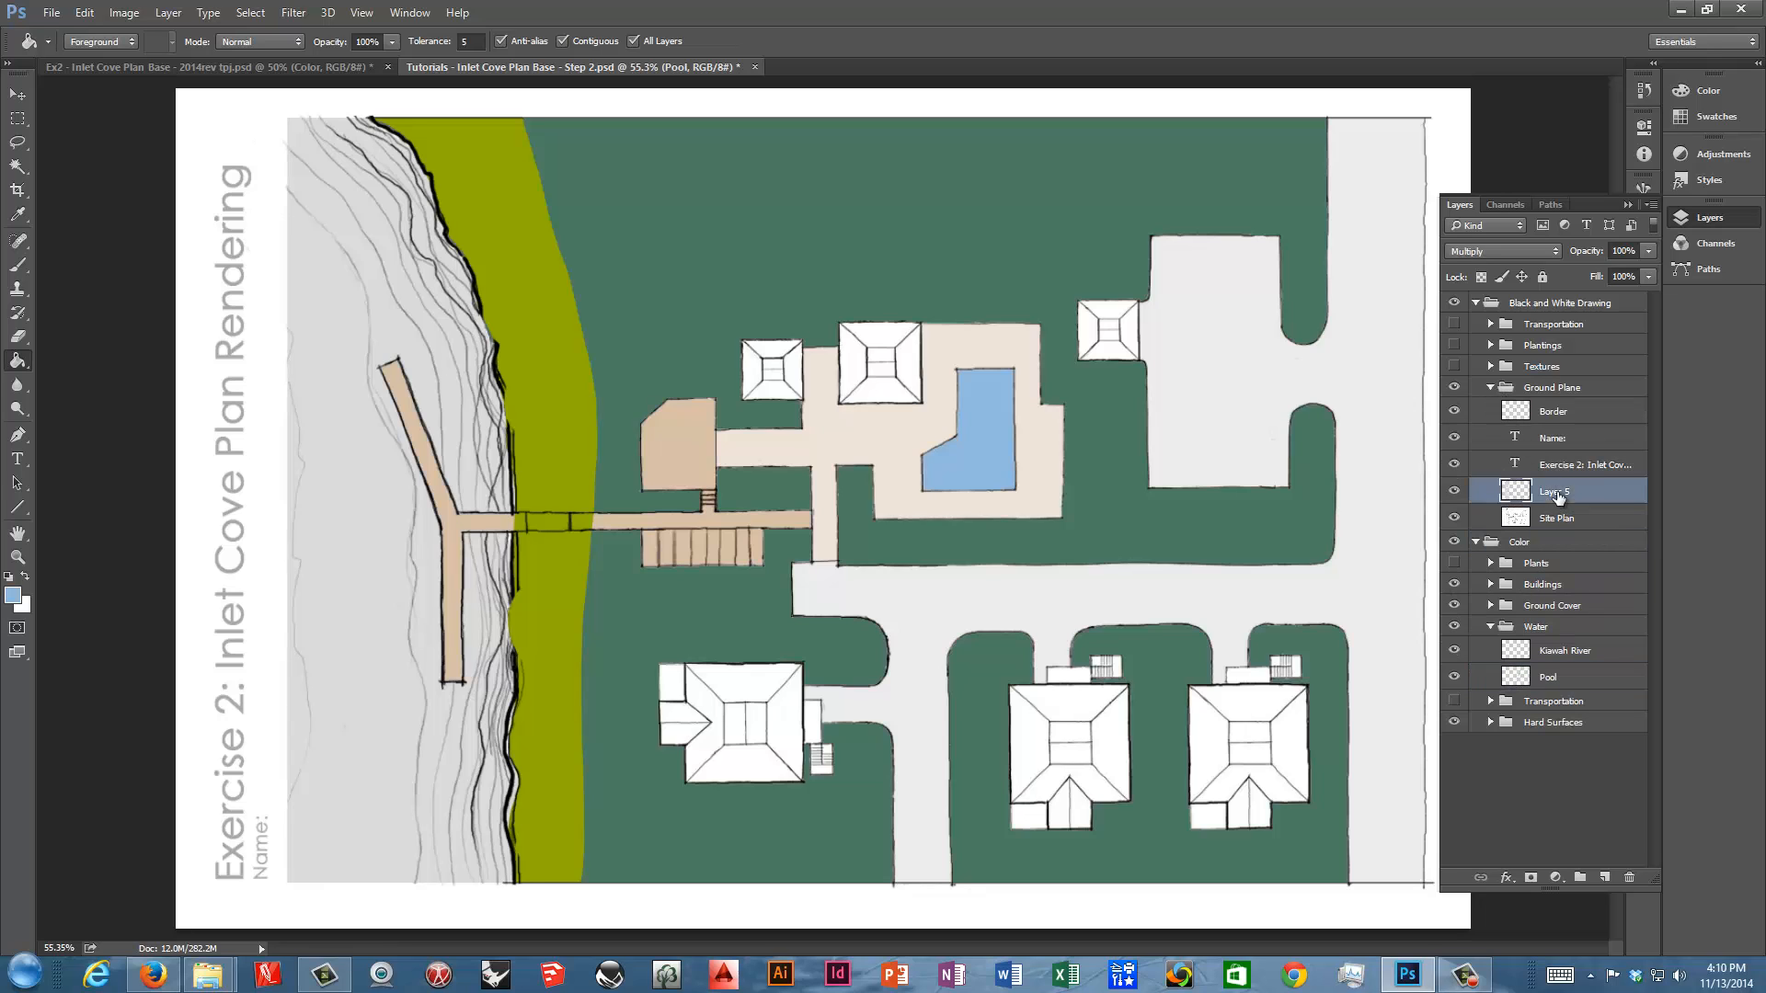
pyautogui.write('Kiawah')
pyautogui.write('ne')
pyautogui.press('Return')
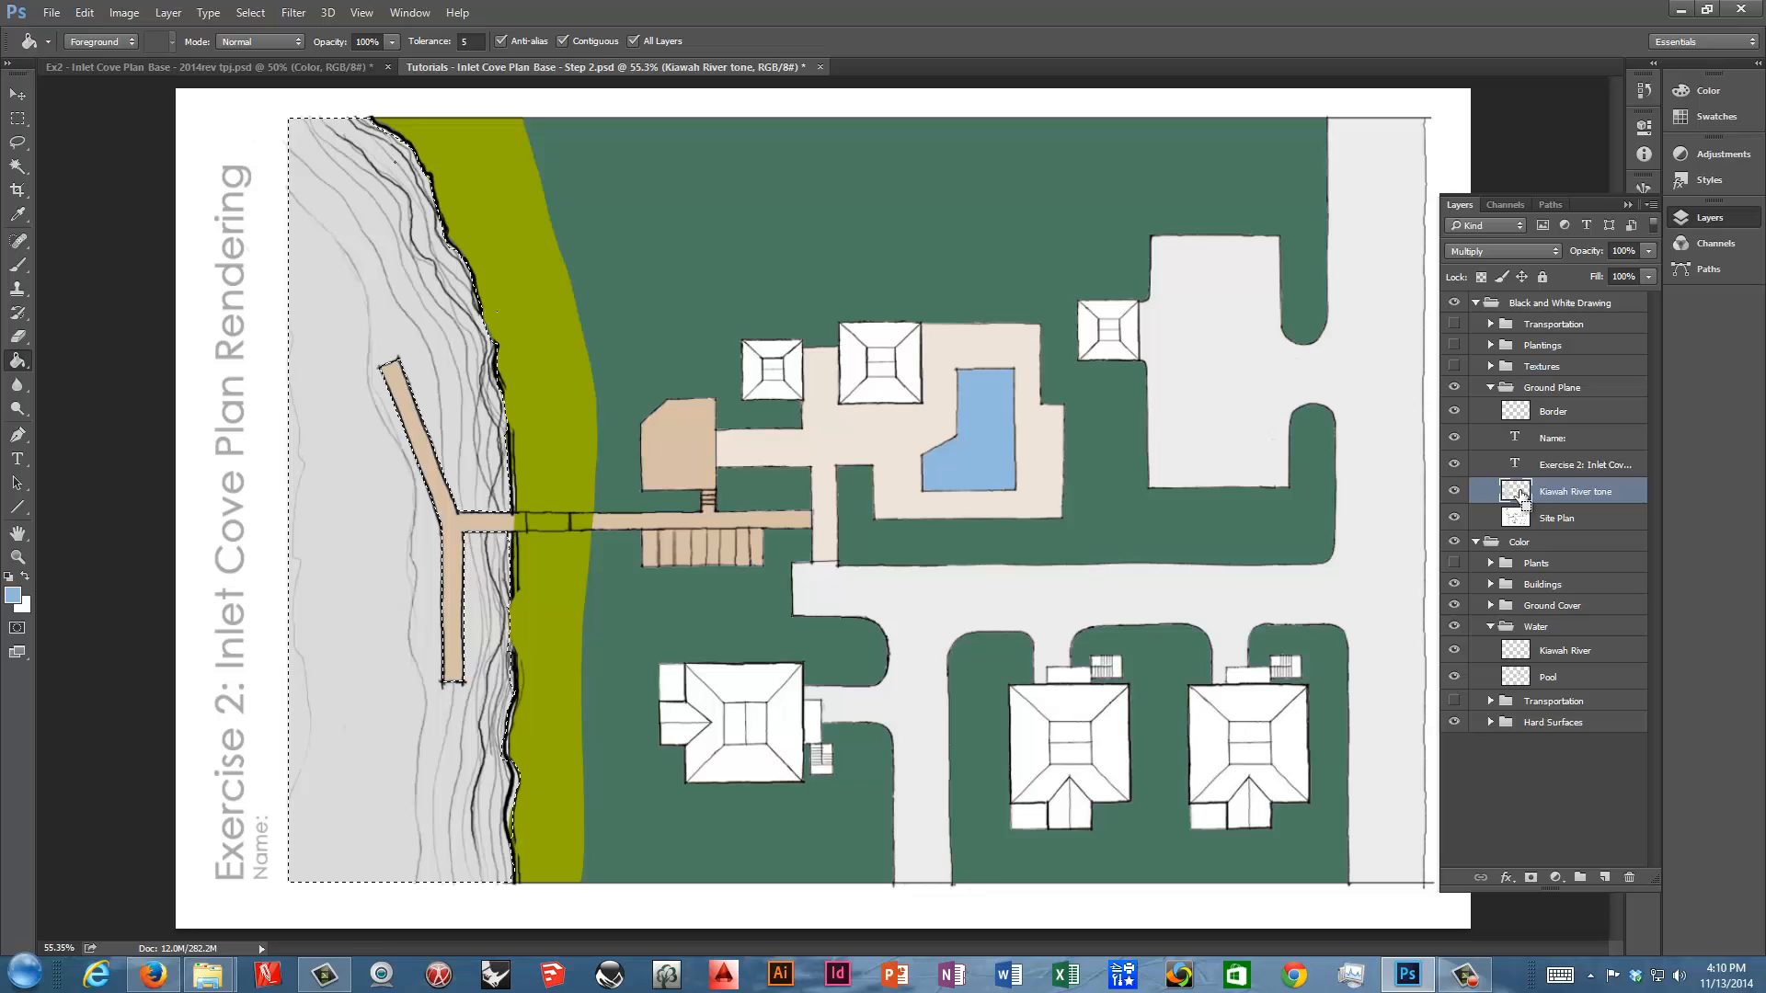
# Fill the selected river area with the light blue foreground color on the Kiawah River layer
pyautogui.click(1475, 302)
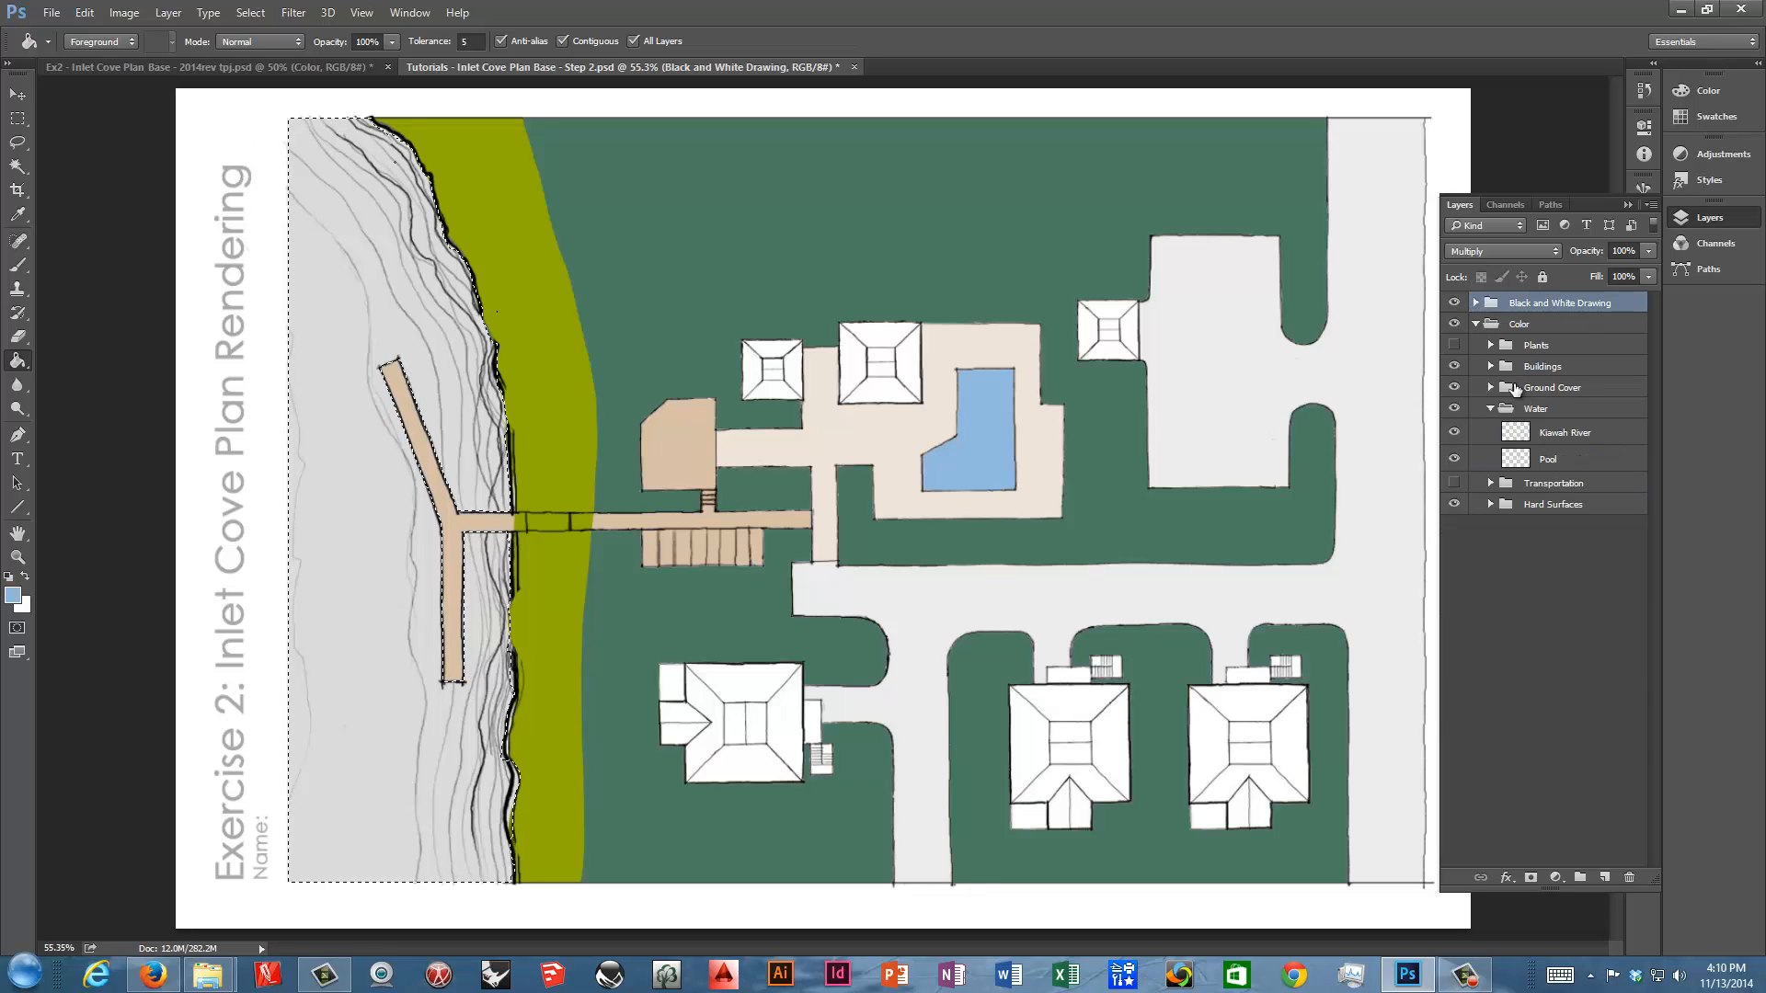
pyautogui.click(1556, 434)
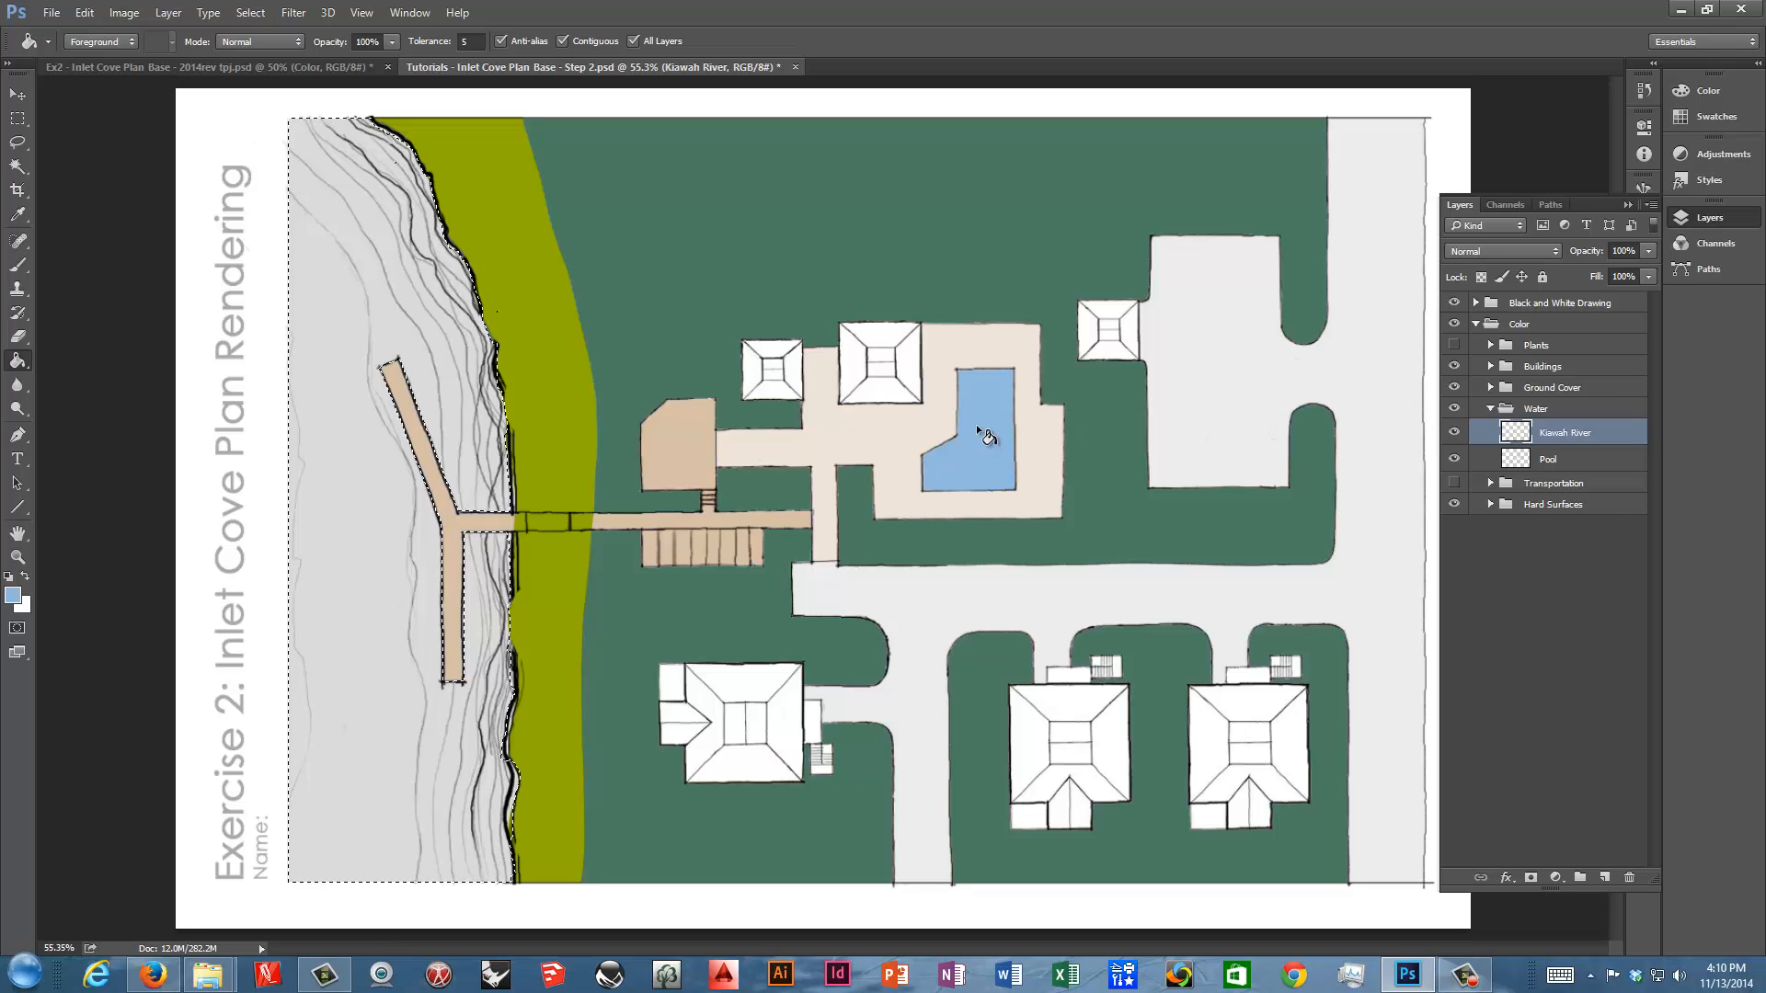
pyautogui.hotkey('alt', 'BackSpace')
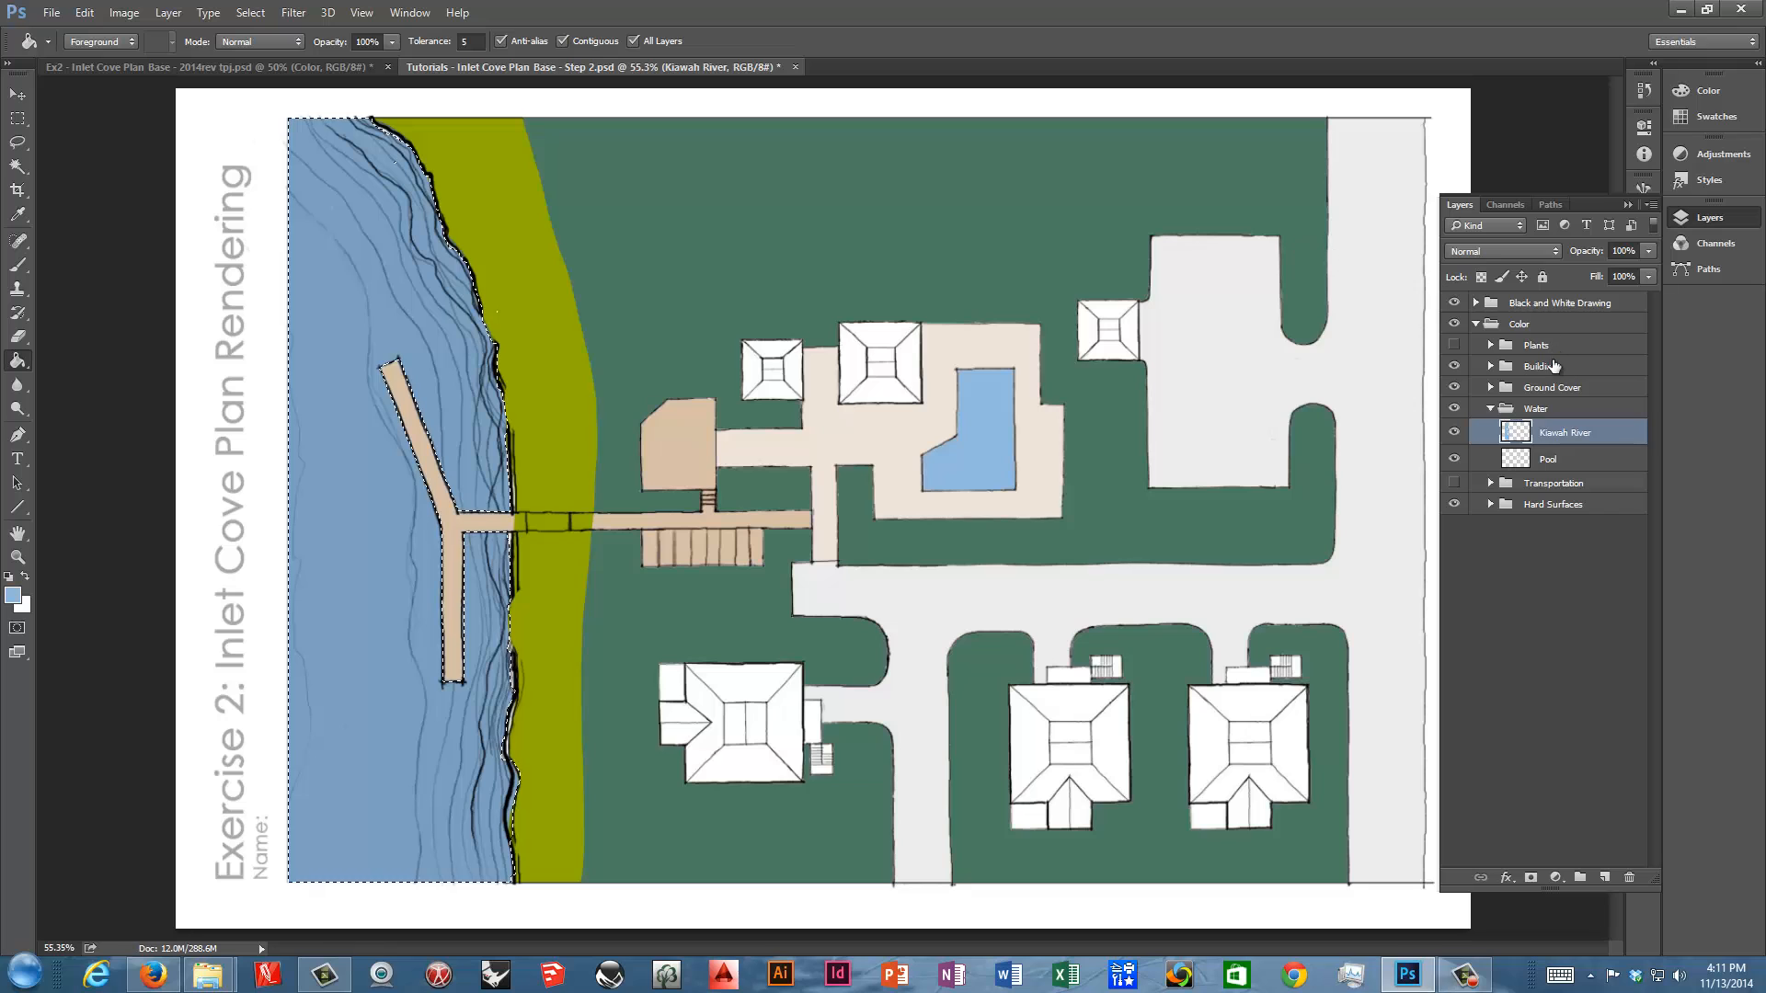
# Hide the Kiawah River tone layer, and collapse the Black and White Drawing and Water groups
pyautogui.click(1477, 305)
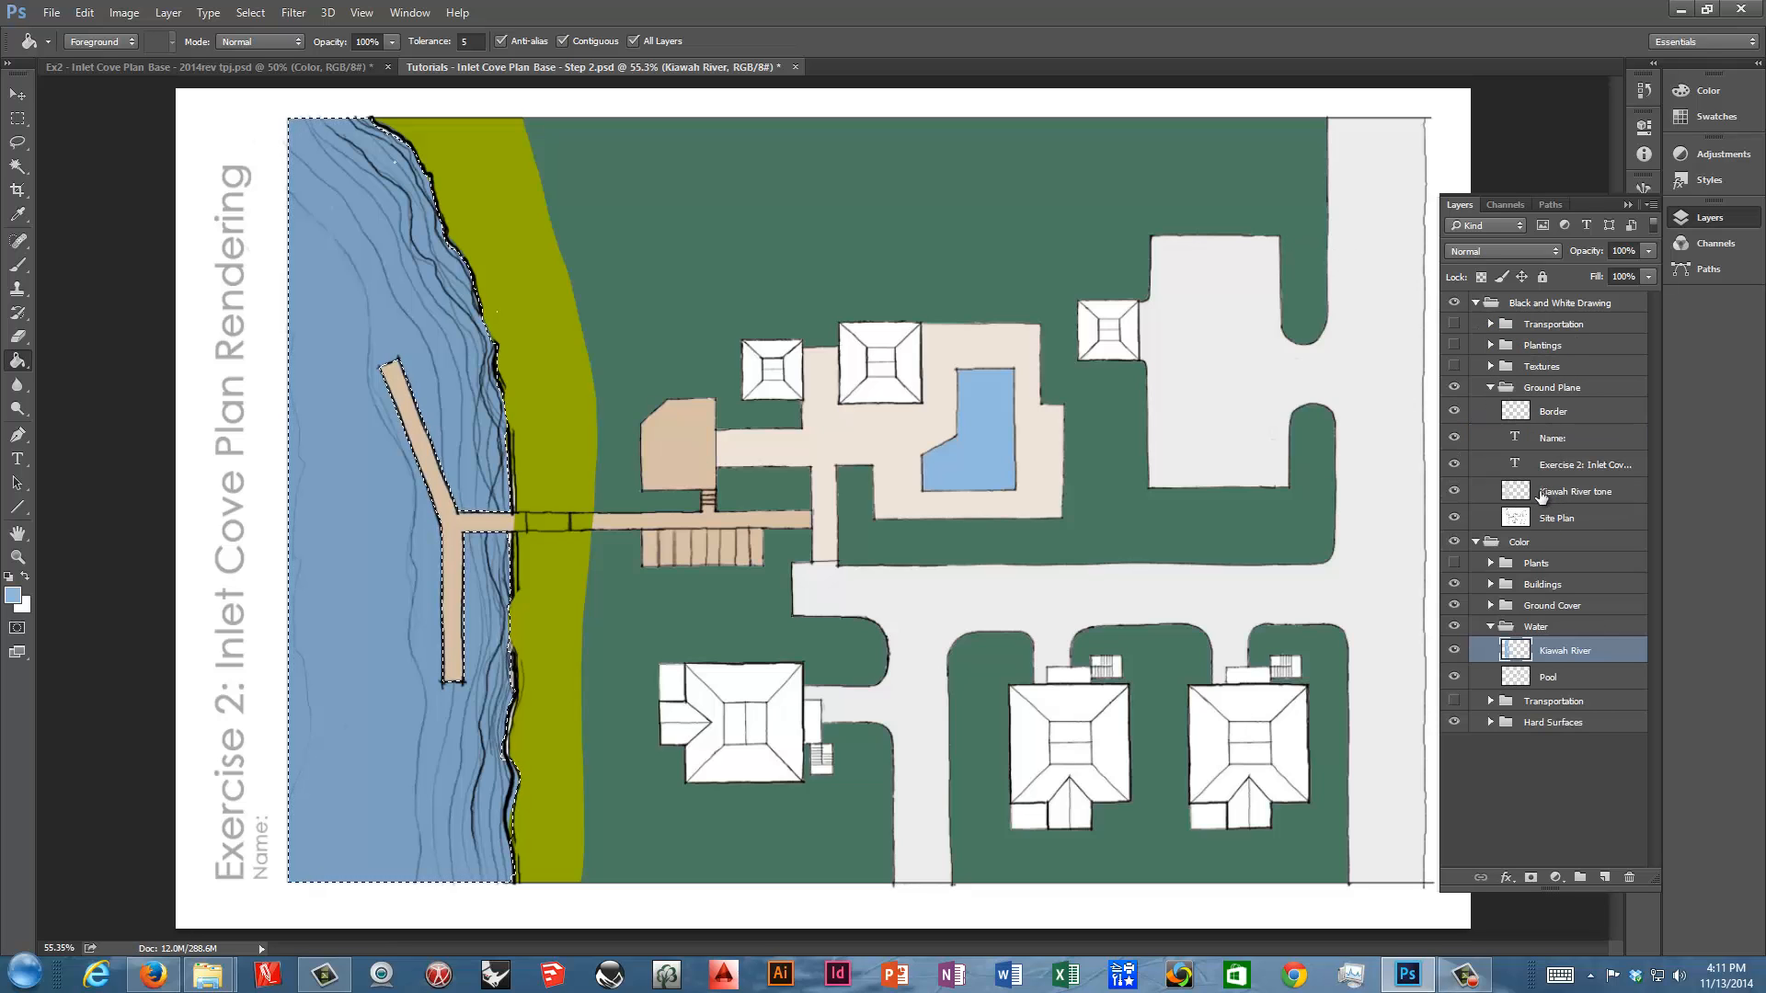
pyautogui.click(1452, 493)
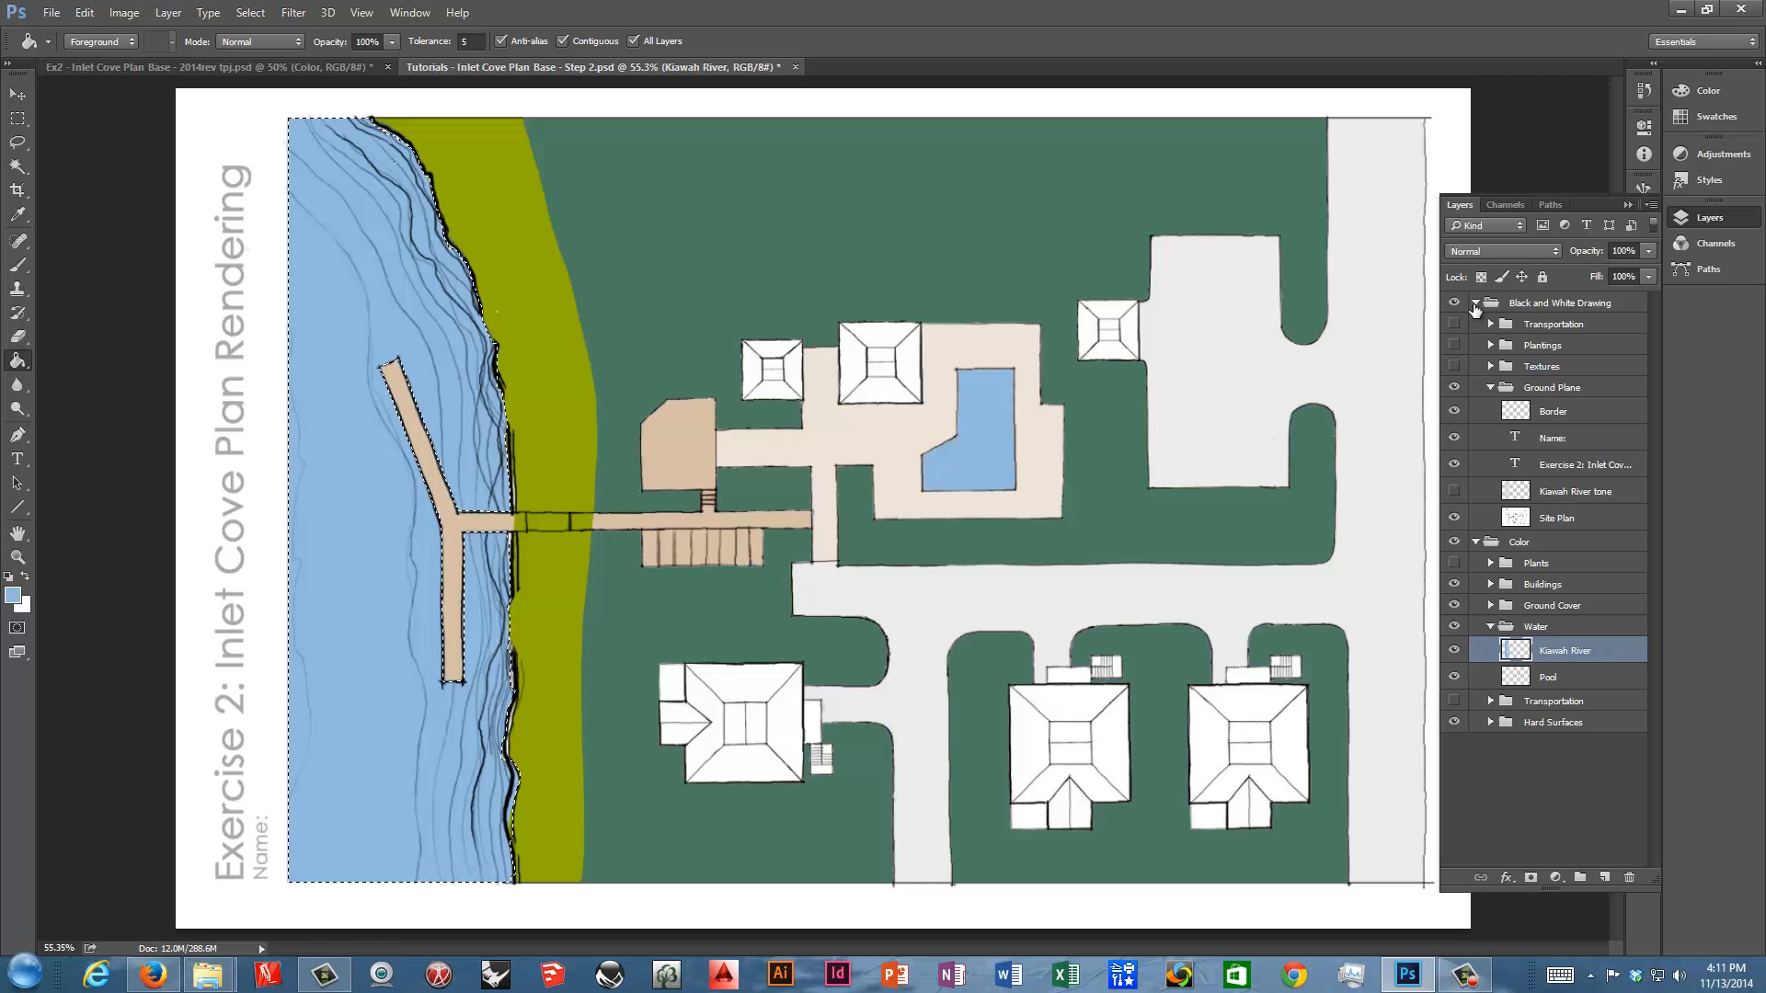
pyautogui.click(1476, 304)
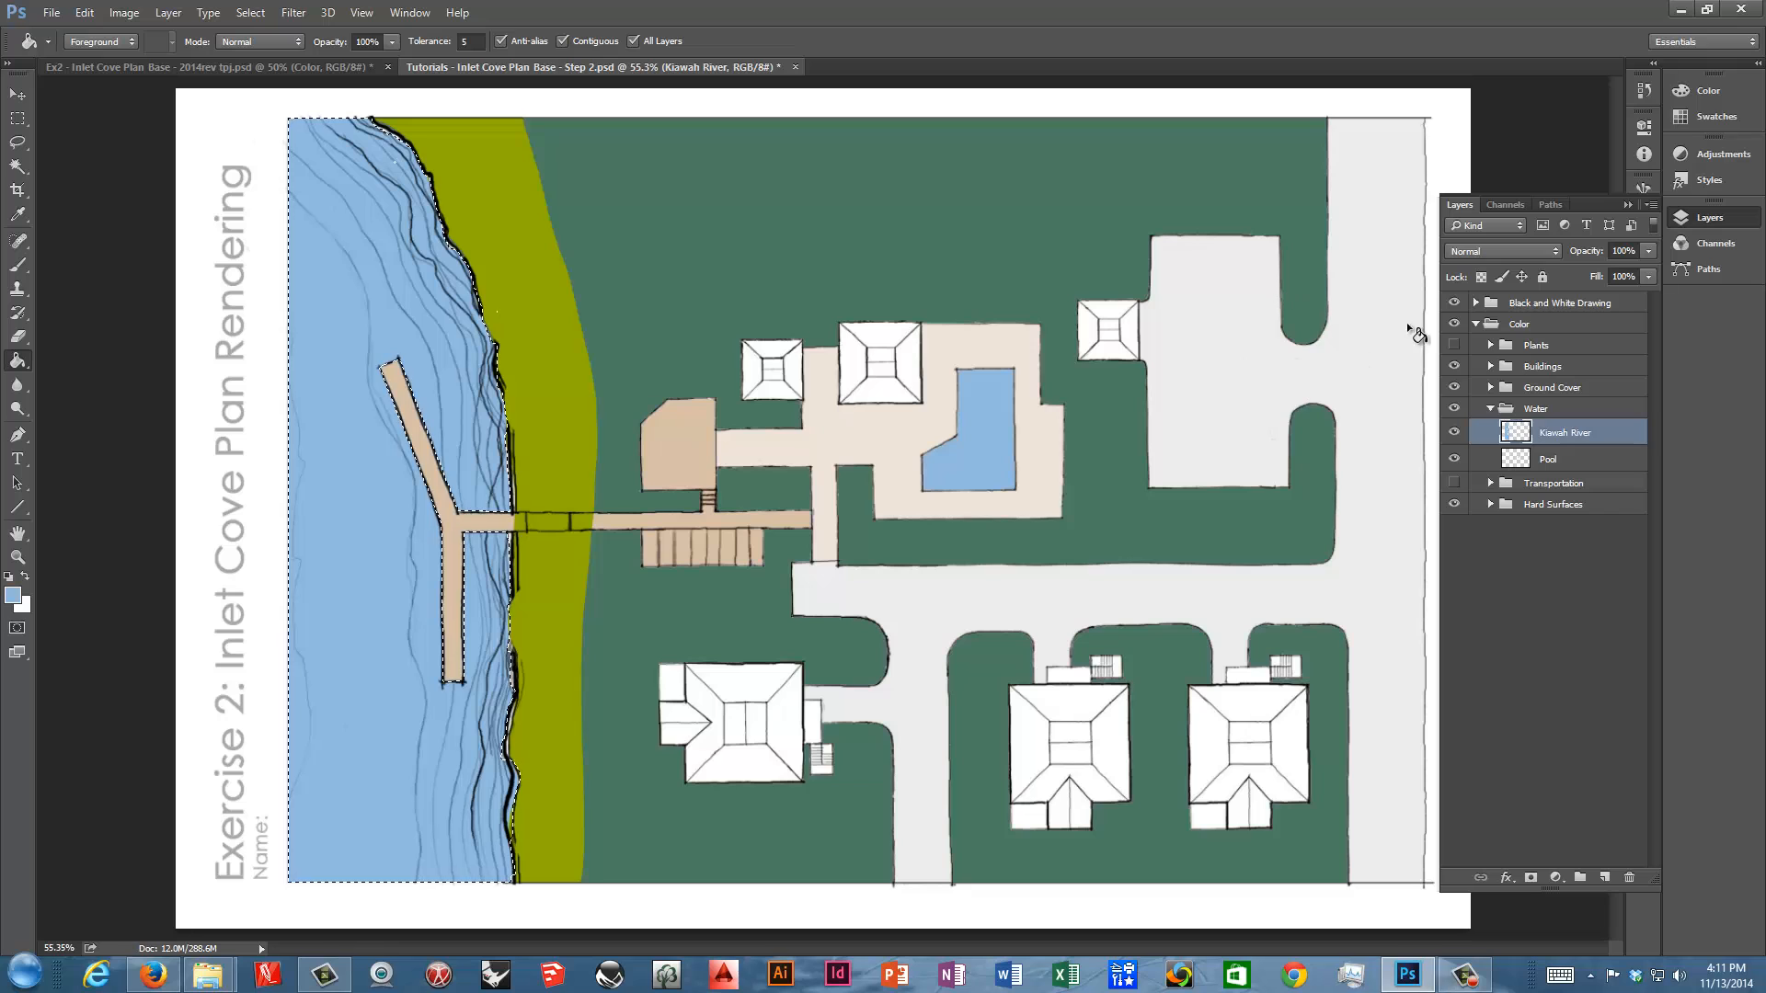
pyautogui.click(1488, 411)
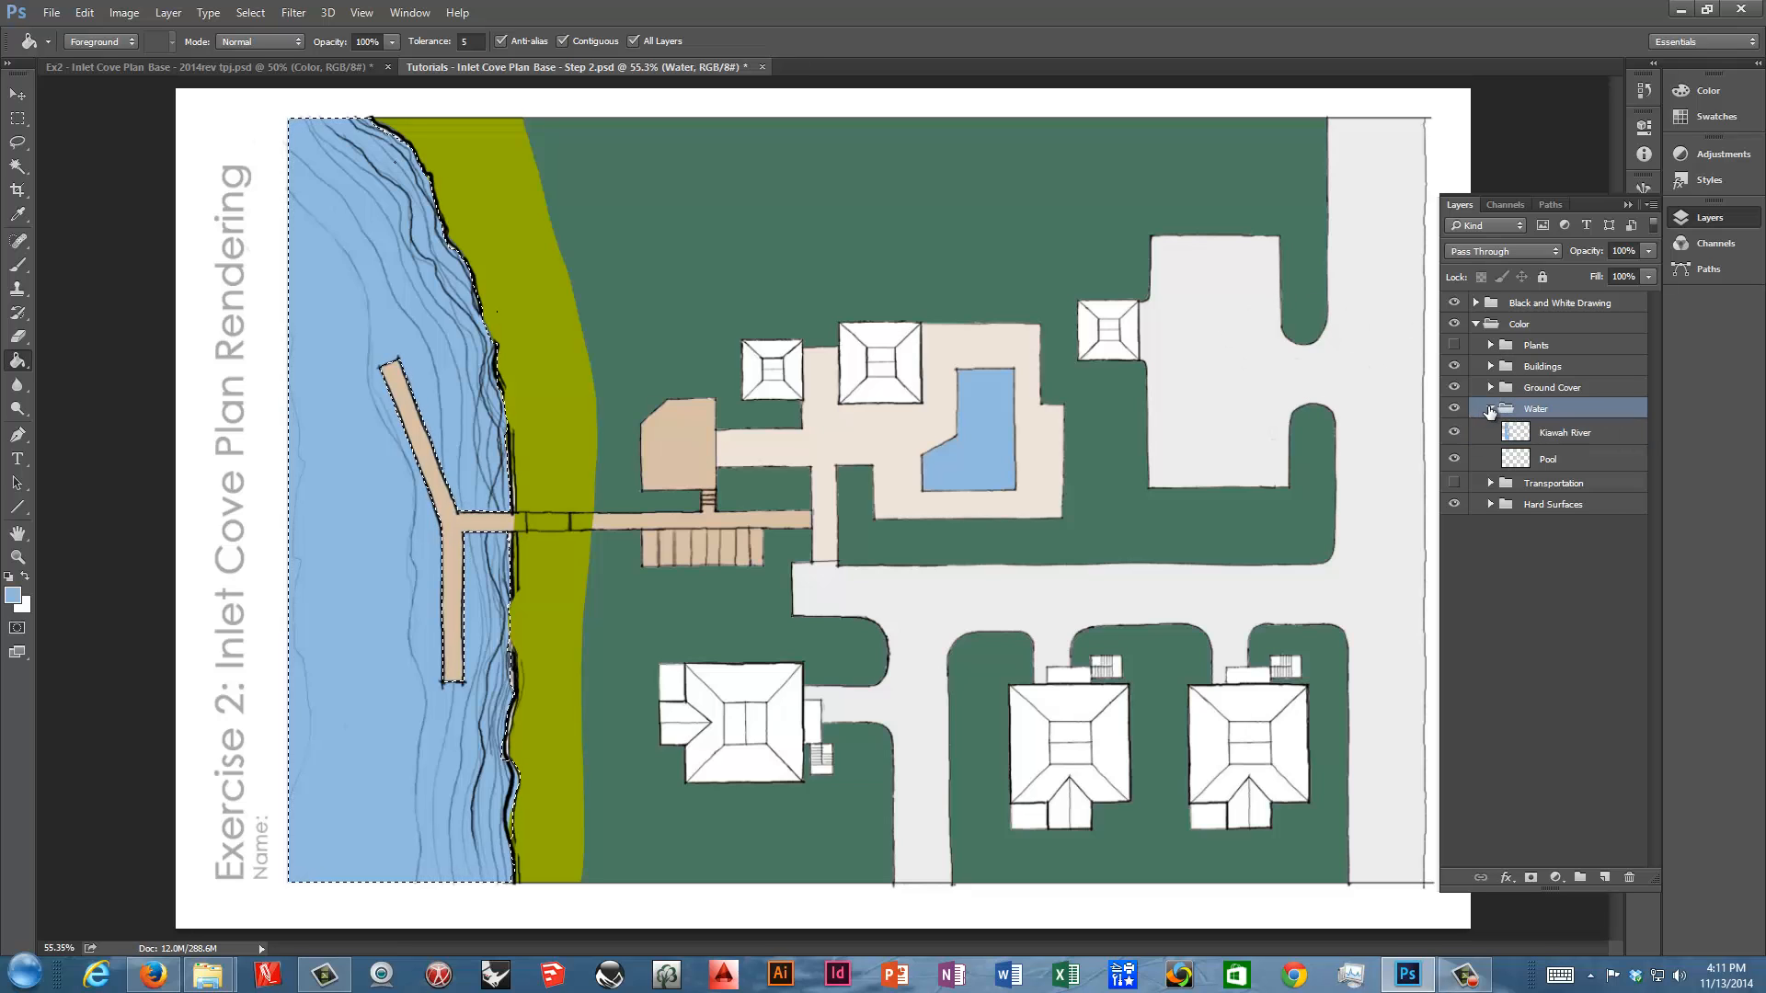
pyautogui.click(1490, 409)
# Make the Decks layer in the Buildings group active, sample the tan from the existing decking, and clear the river selection
pyautogui.click(1490, 366)
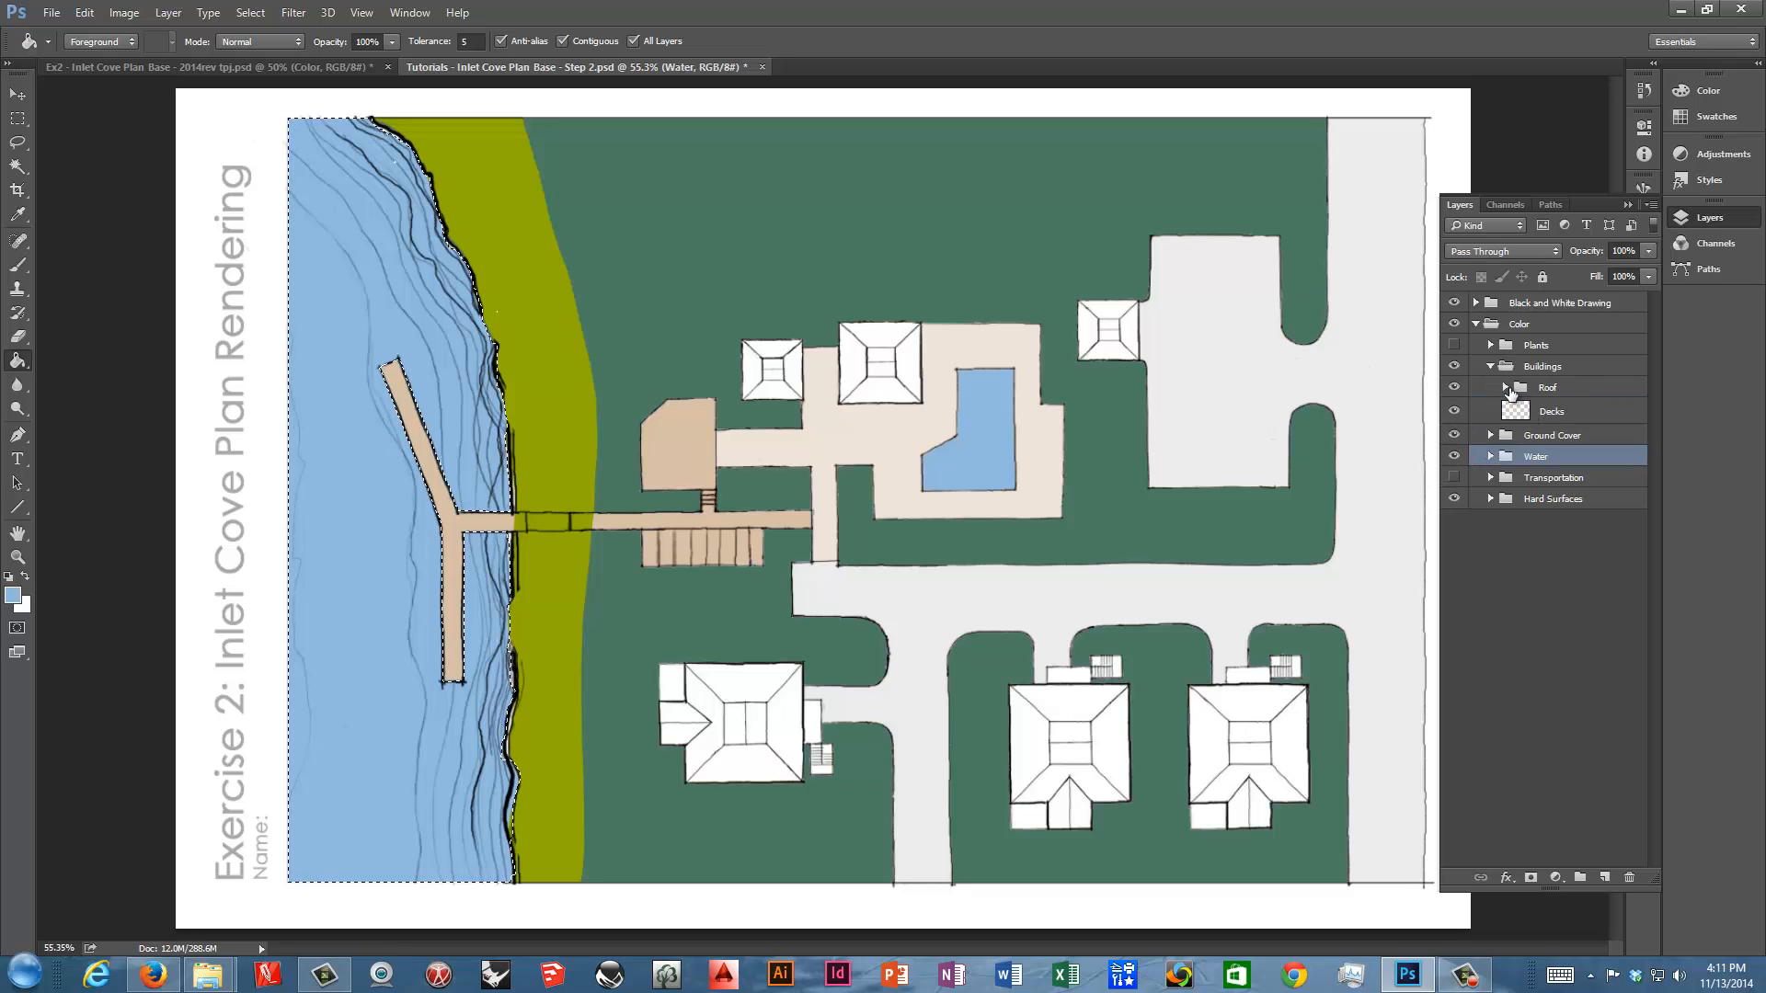
pyautogui.click(1514, 411)
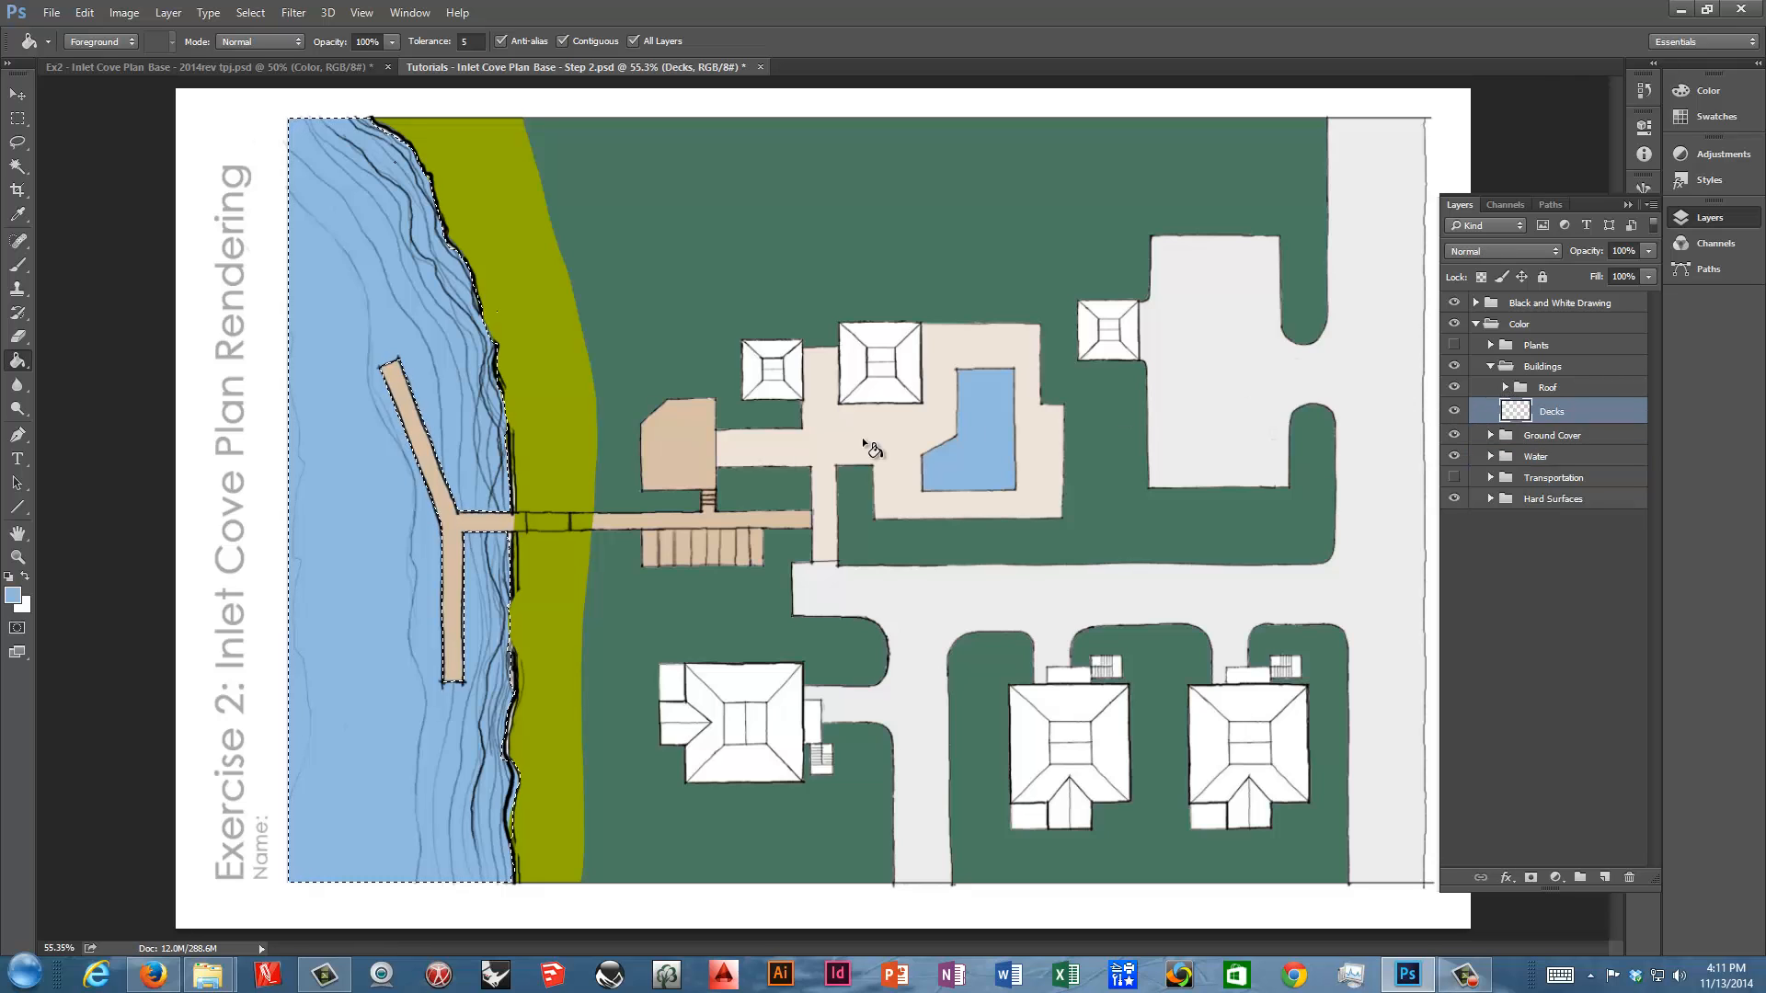
pyautogui.keyDown('alt'); pyautogui.click(687, 456); pyautogui.keyUp('alt')
pyautogui.hotkey('ctrl', 'd')
# Fill the decks and stair landings of the three houses with the sampled tan using the Paint Bucket
pyautogui.click(675, 688)
pyautogui.click(815, 719)
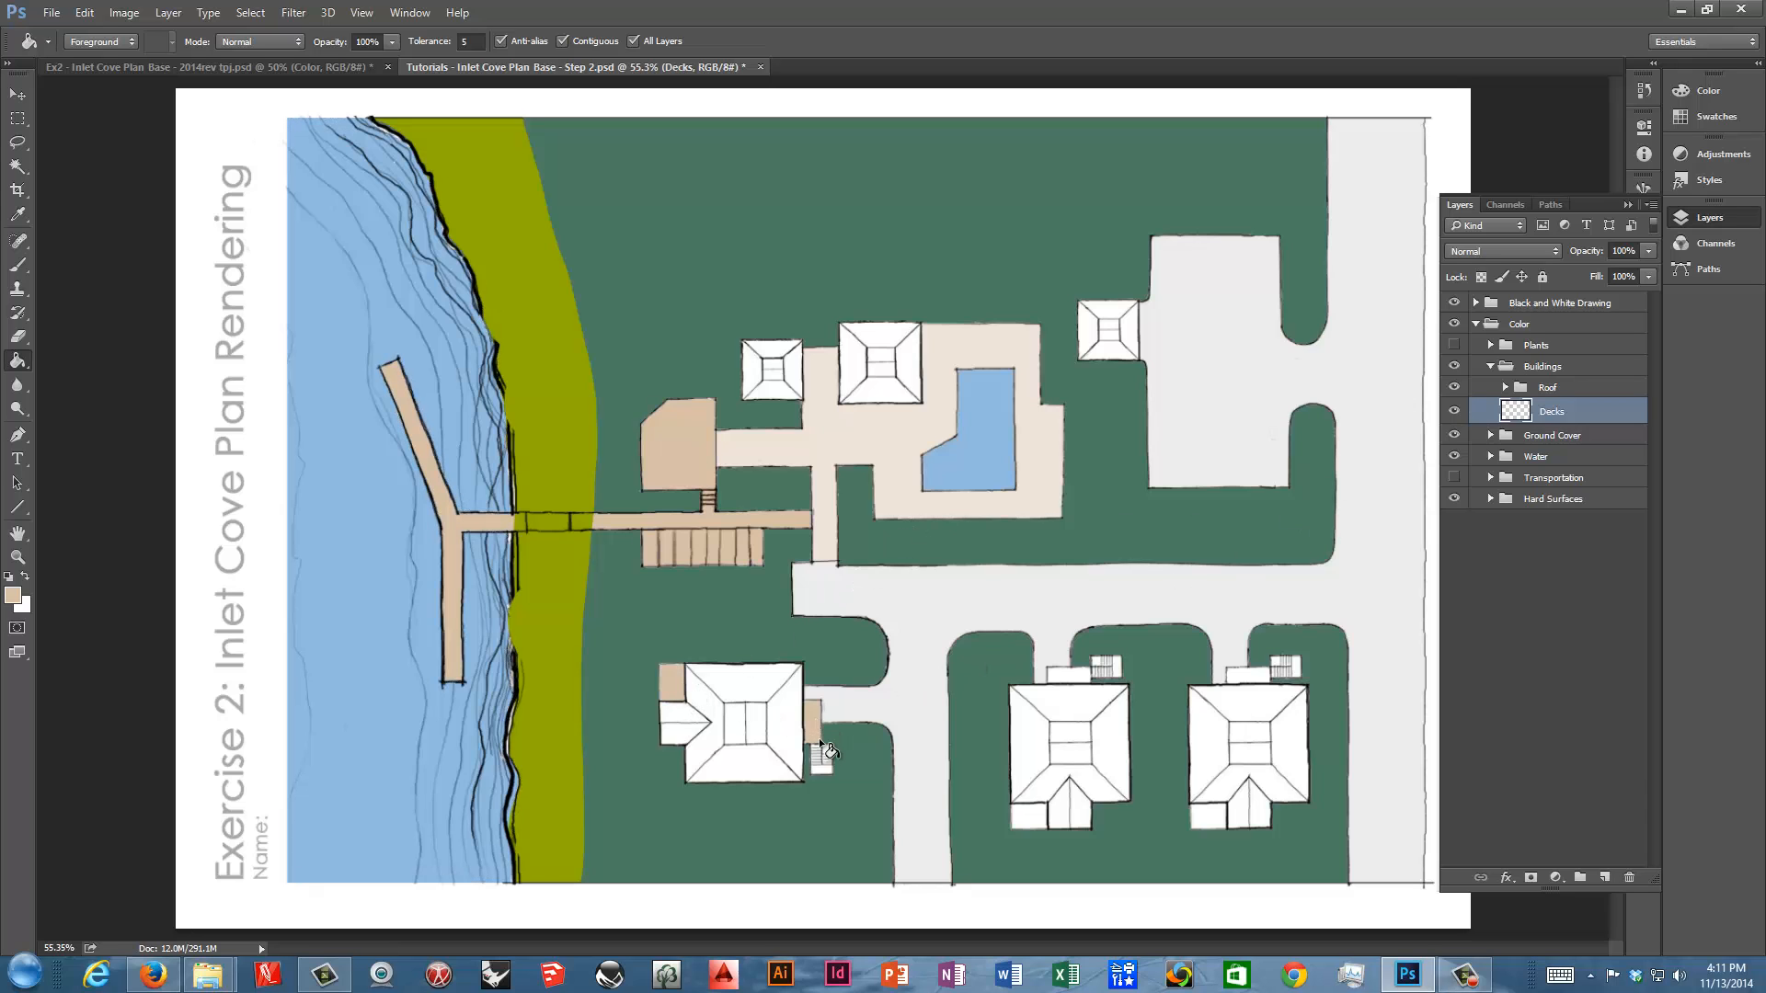
pyautogui.click(822, 756)
pyautogui.click(1074, 675)
pyautogui.click(1252, 677)
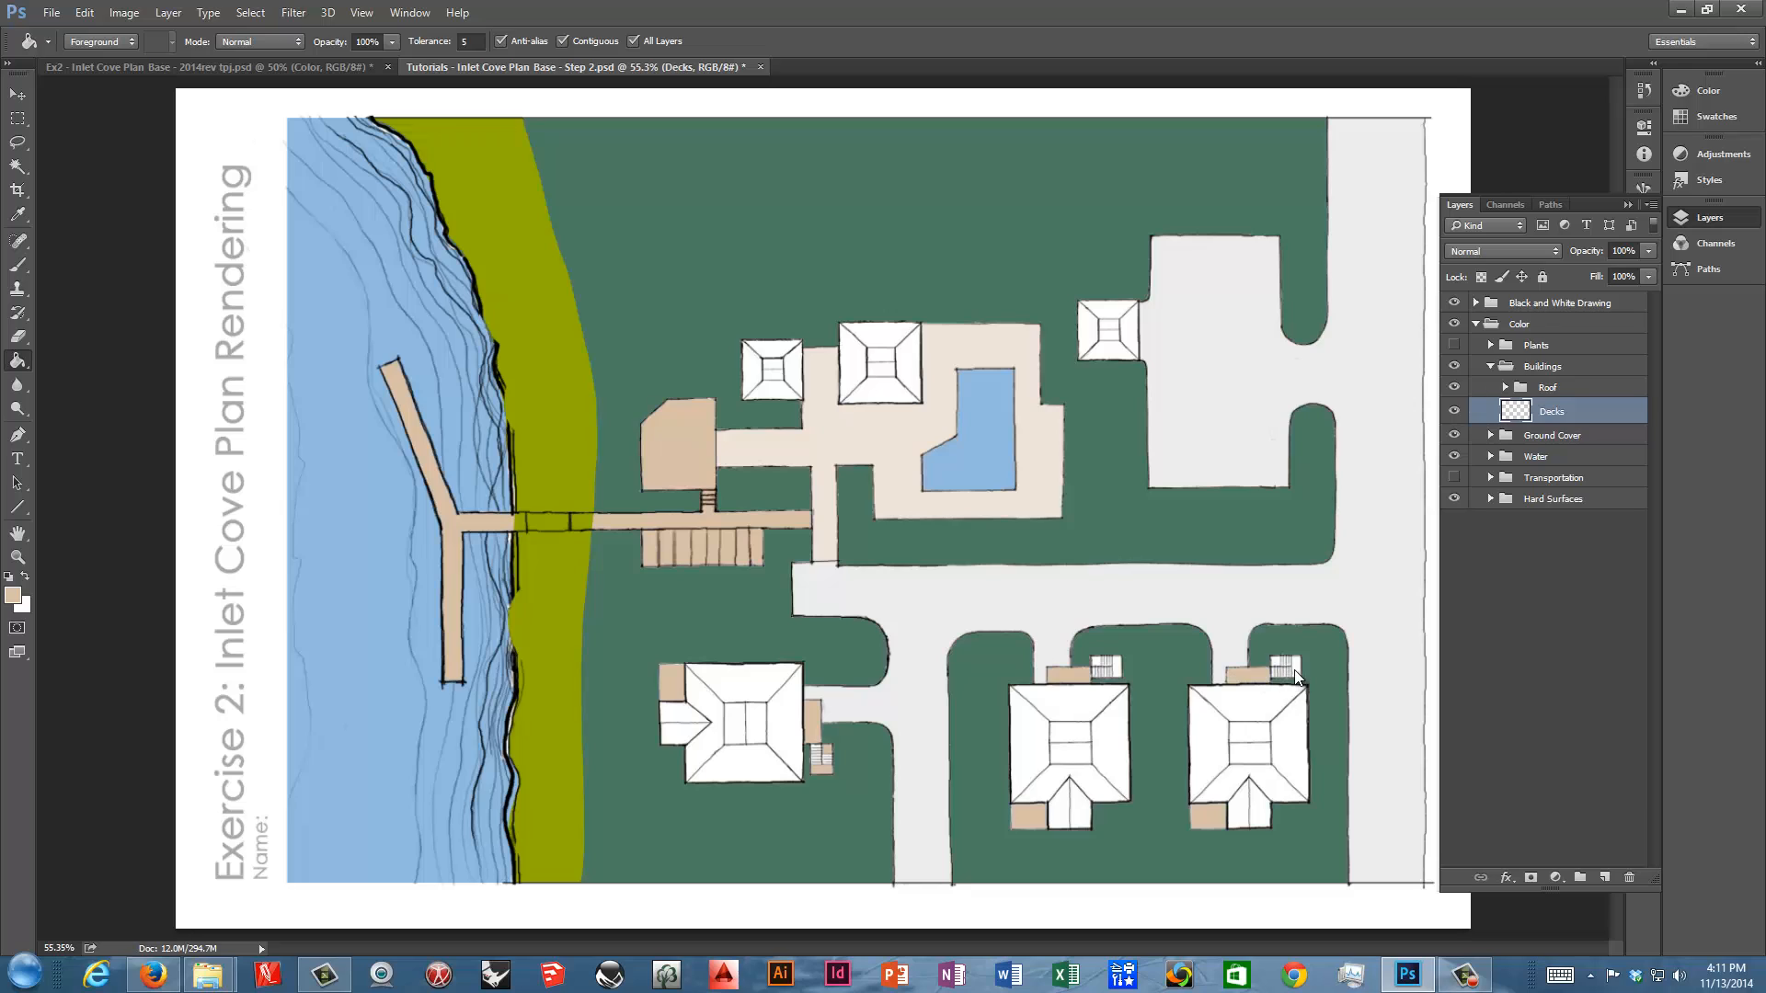
pyautogui.click(1287, 669)
pyautogui.click(1095, 664)
# Paint the stair treads beside the western house tan with the Brush, reducing the brush size for the narrow parts
pyautogui.click(18, 265)
pyautogui.scroll(5, 843, 757)
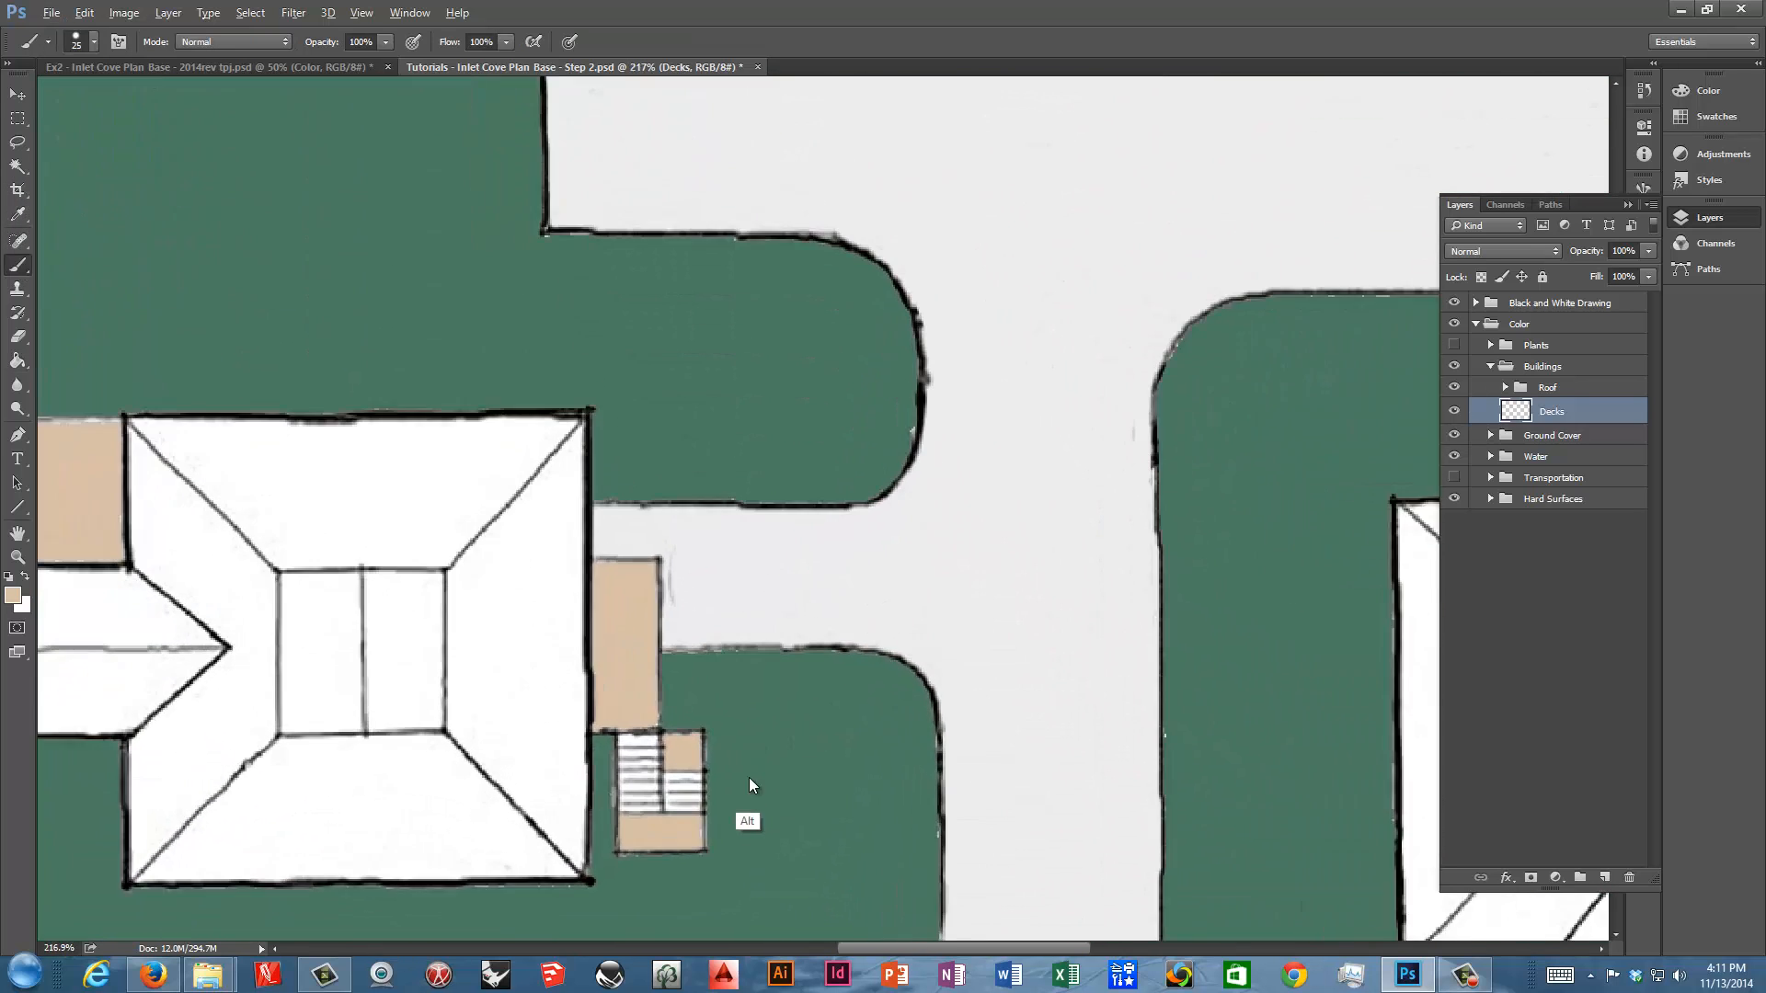
pyautogui.scroll(1, 749, 779)
pyautogui.moveTo(758, 728); pyautogui.dragTo(761, 528)
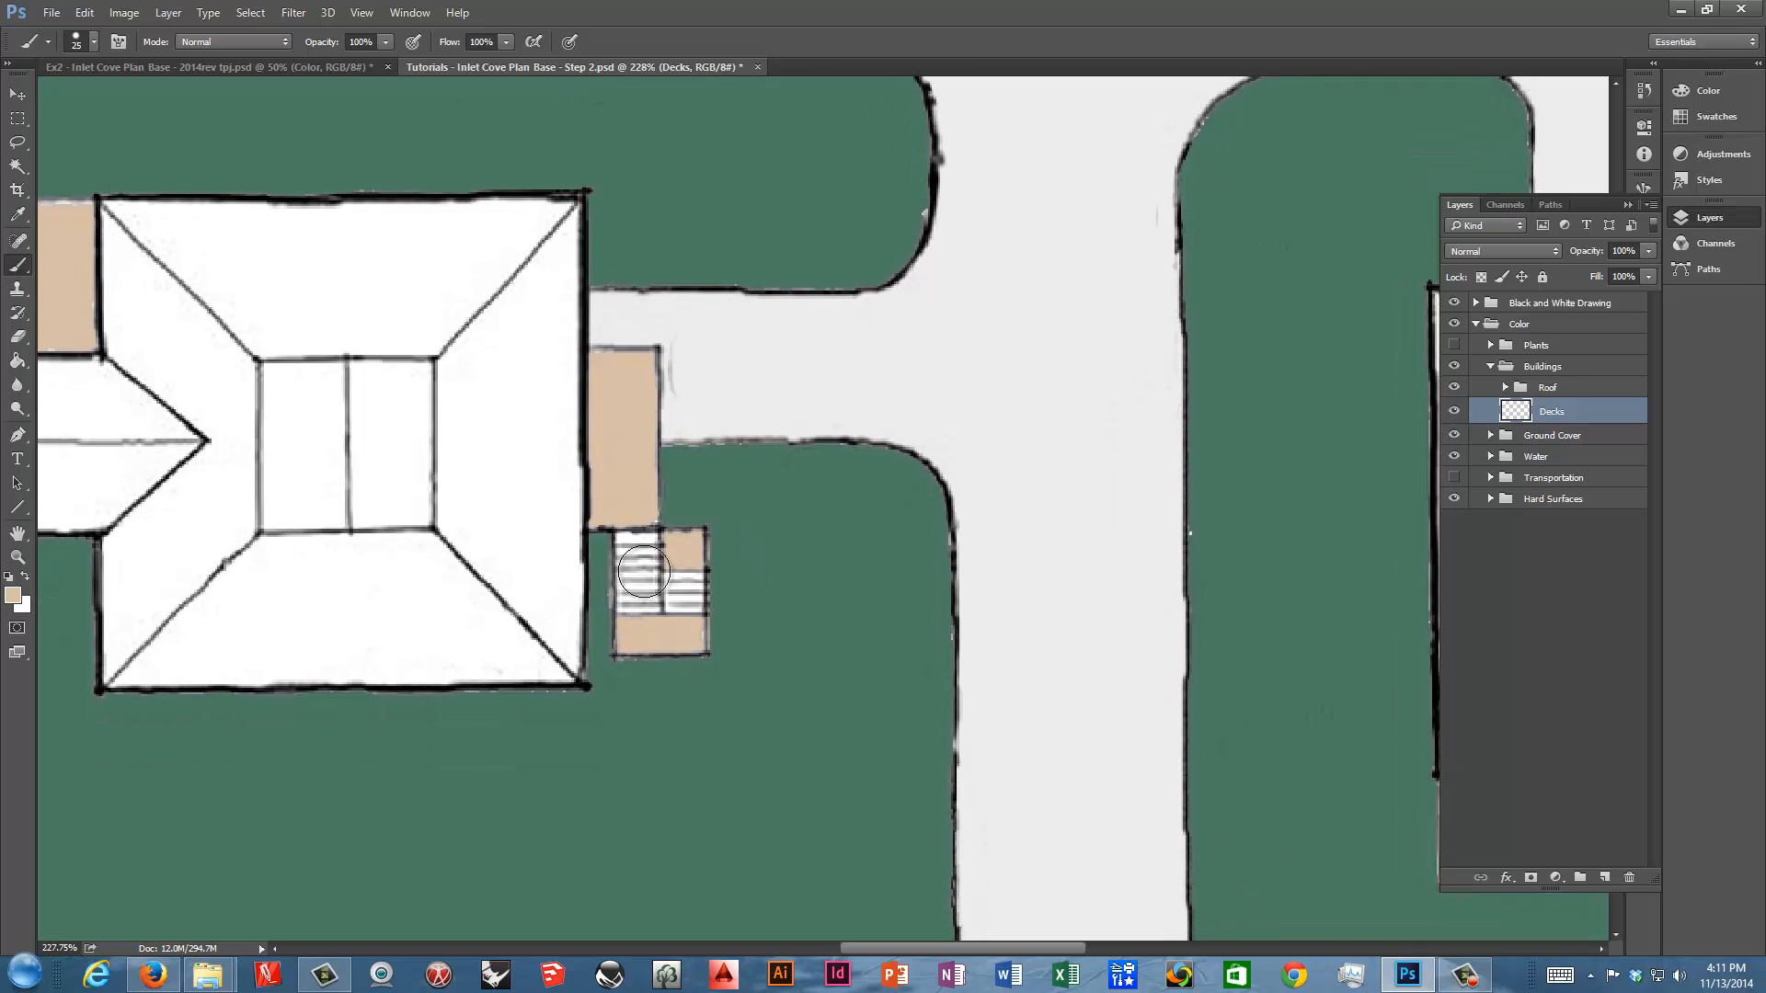
pyautogui.moveTo(632, 544); pyautogui.dragTo(642, 579)
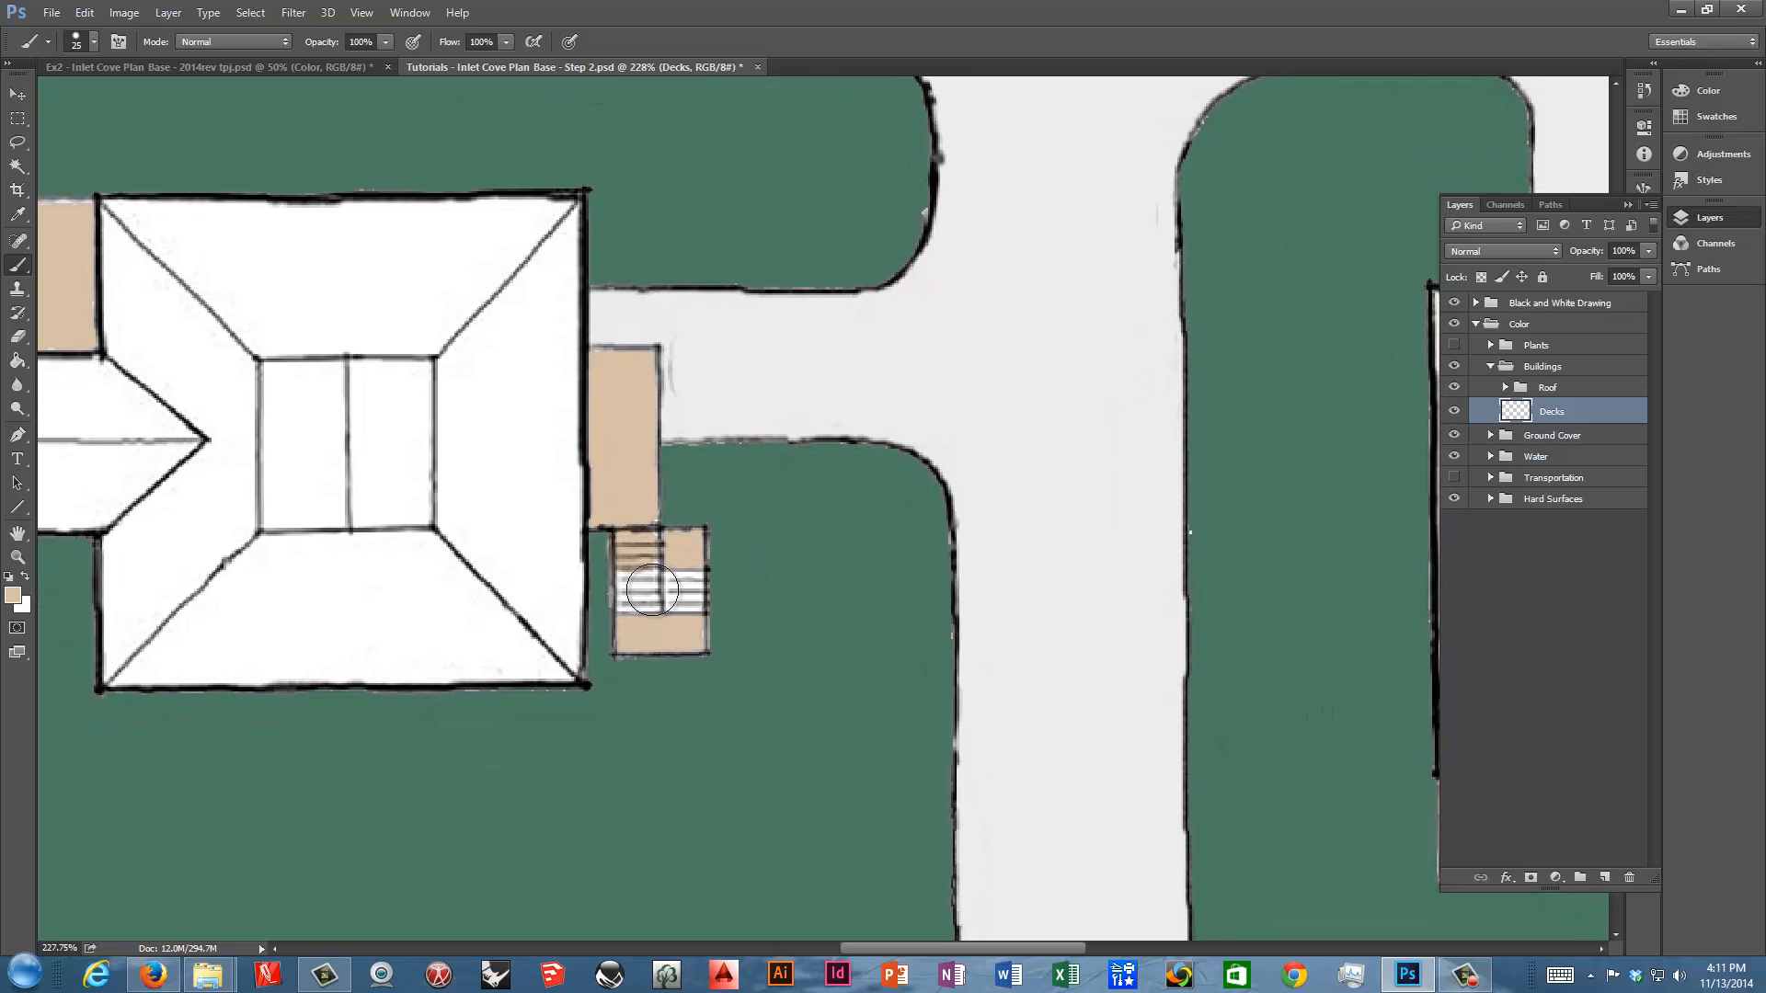
pyautogui.press('[')
pyautogui.press('[')
pyautogui.press('[')
pyautogui.press('[')
pyautogui.moveTo(631, 608)
pyautogui.mouseDown()
pyautogui.moveTo(626, 559)
pyautogui.moveTo(629, 595)
pyautogui.moveTo(646, 600)
pyautogui.moveTo(653, 546)
pyautogui.moveTo(701, 594)
pyautogui.mouseUp()
# Paint the stair treads of the two eastern houses tan with the small brush
pyautogui.moveTo(1179, 586); pyautogui.dragTo(619, 599)
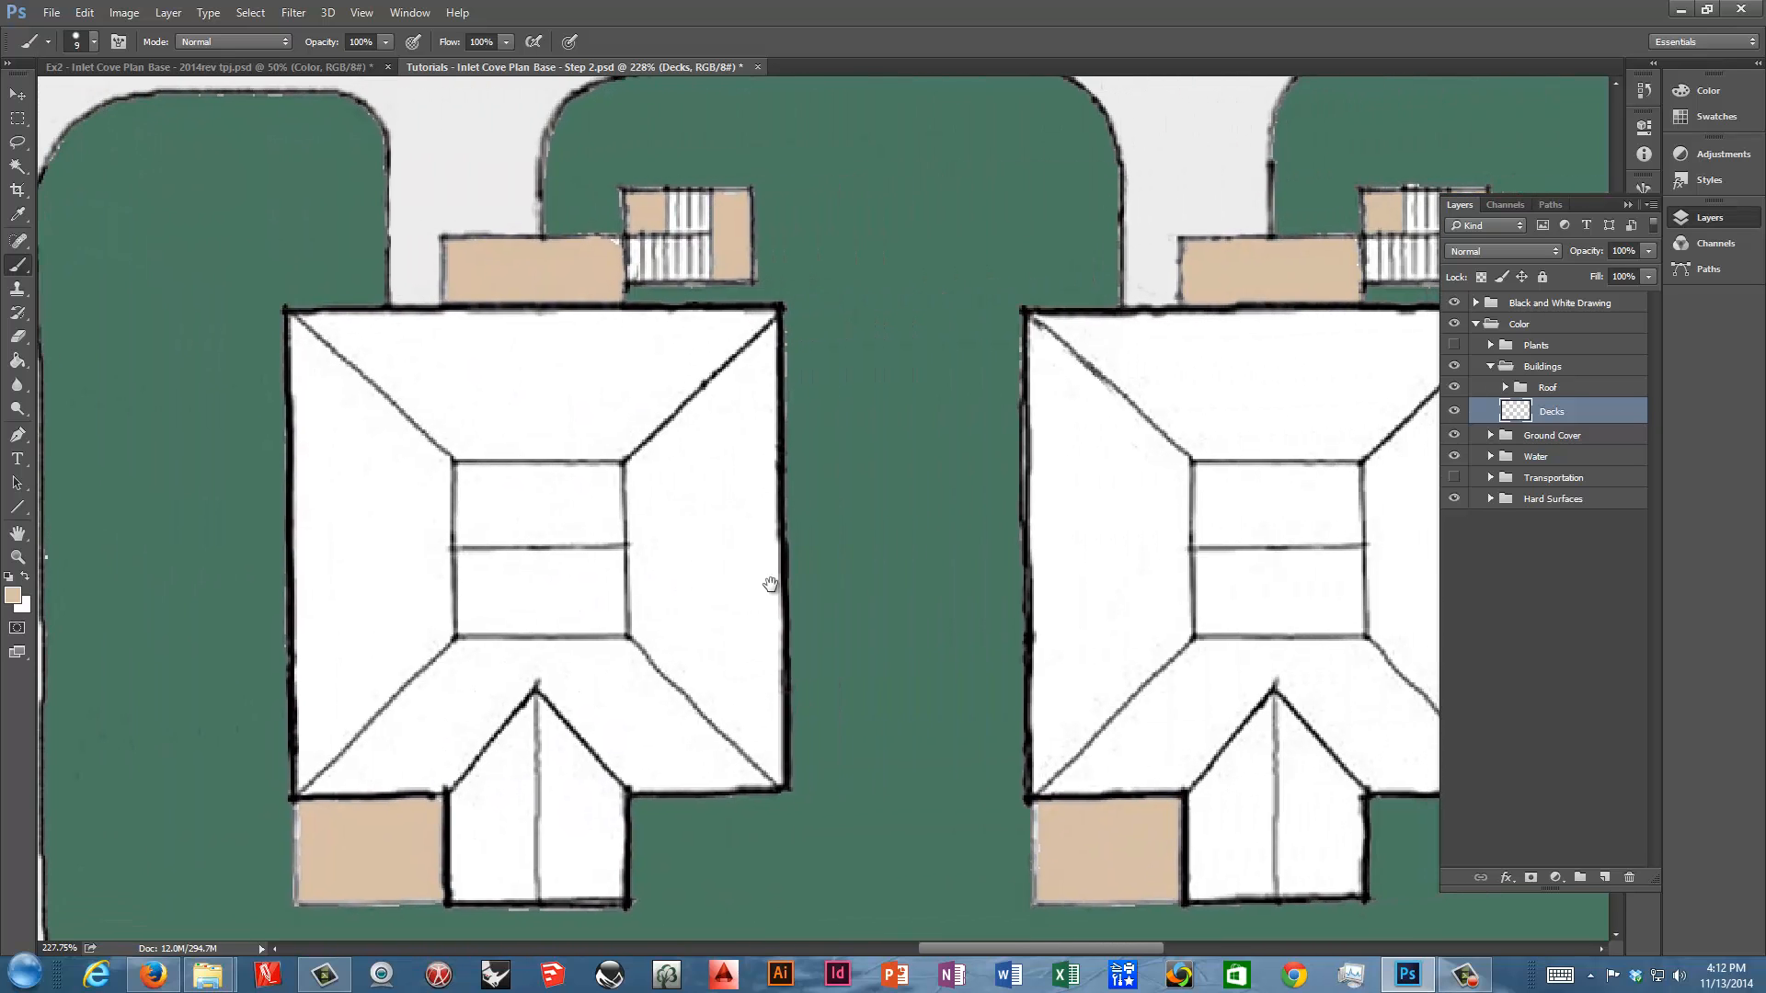
pyautogui.moveTo(645, 246)
pyautogui.mouseDown()
pyautogui.moveTo(697, 274)
pyautogui.moveTo(670, 238)
pyautogui.moveTo(675, 200)
pyautogui.moveTo(709, 225)
pyautogui.moveTo(637, 251)
pyautogui.moveTo(688, 244)
pyautogui.moveTo(716, 199)
pyautogui.moveTo(686, 250)
pyautogui.mouseUp()
pyautogui.moveTo(1303, 438); pyautogui.dragTo(912, 518)
pyautogui.moveTo(1012, 277)
pyautogui.mouseDown()
pyautogui.moveTo(1055, 284)
pyautogui.moveTo(1002, 319)
pyautogui.moveTo(1042, 350)
pyautogui.moveTo(1027, 351)
pyautogui.moveTo(1081, 278)
pyautogui.moveTo(1026, 274)
pyautogui.mouseUp()
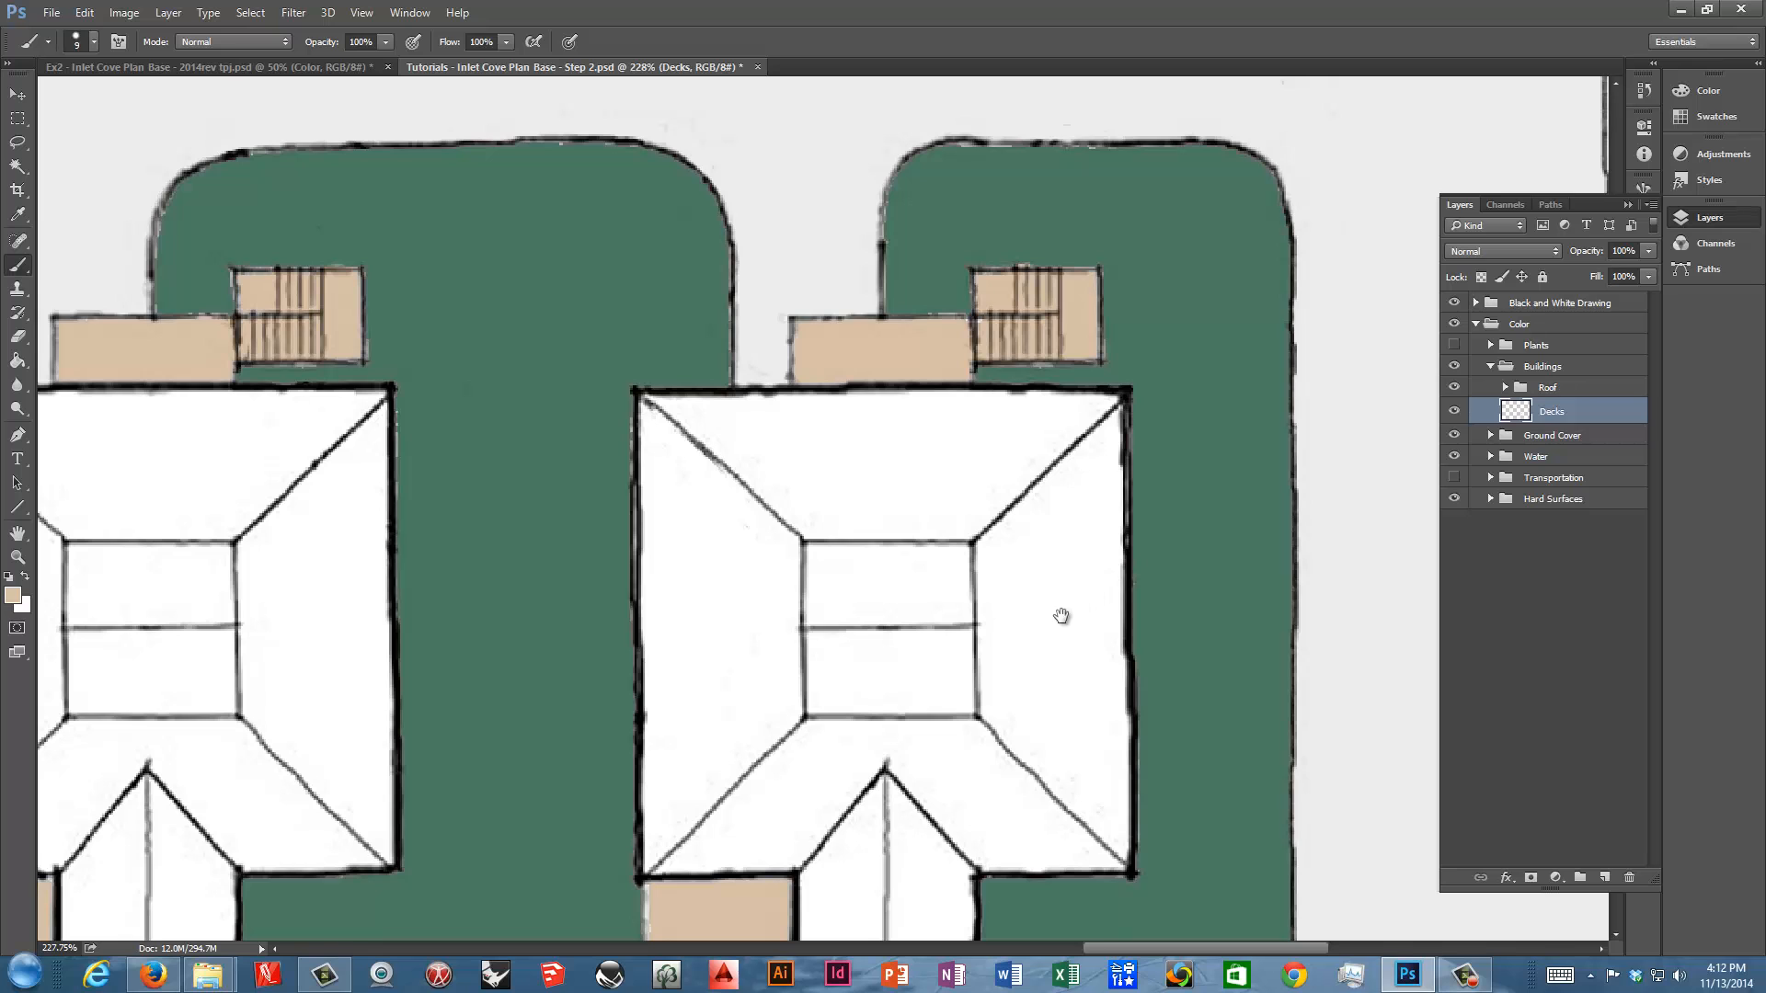
# Touch up the unfilled edges of the front decks on the two eastern houses with tan brush strokes
pyautogui.moveTo(935, 754); pyautogui.dragTo(1035, 515)
pyautogui.moveTo(814, 635); pyautogui.dragTo(833, 609)
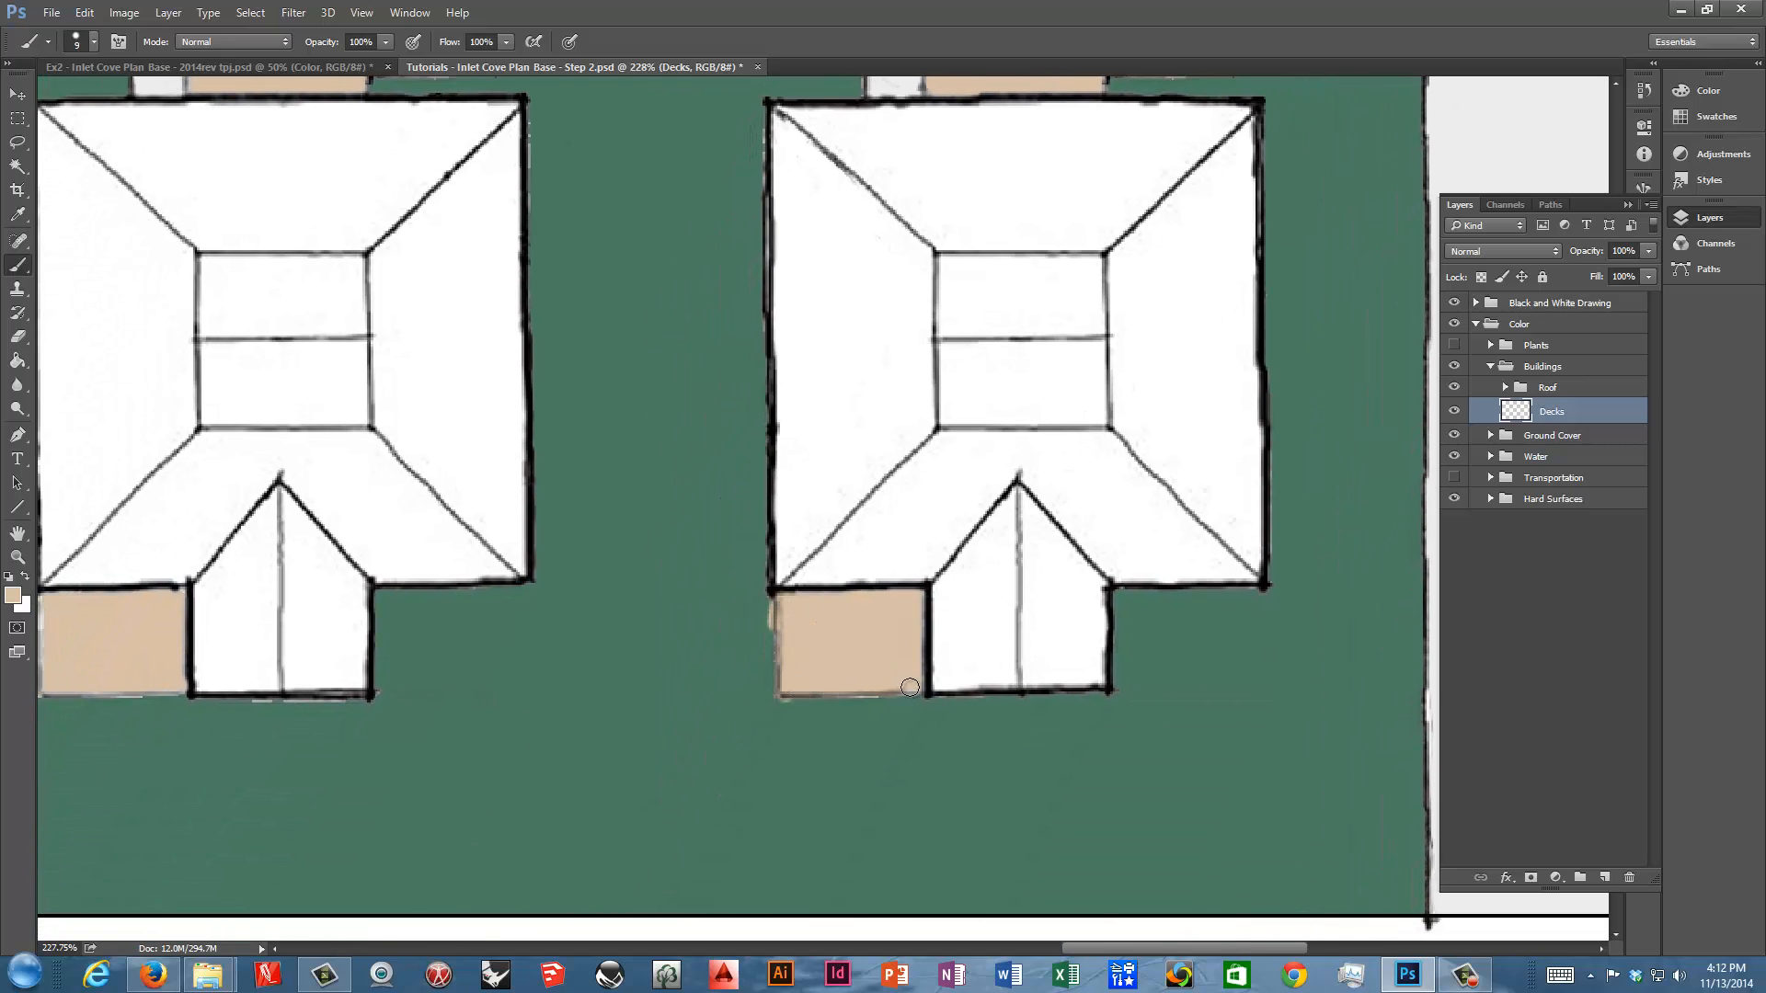
pyautogui.moveTo(677, 662); pyautogui.dragTo(1253, 629)
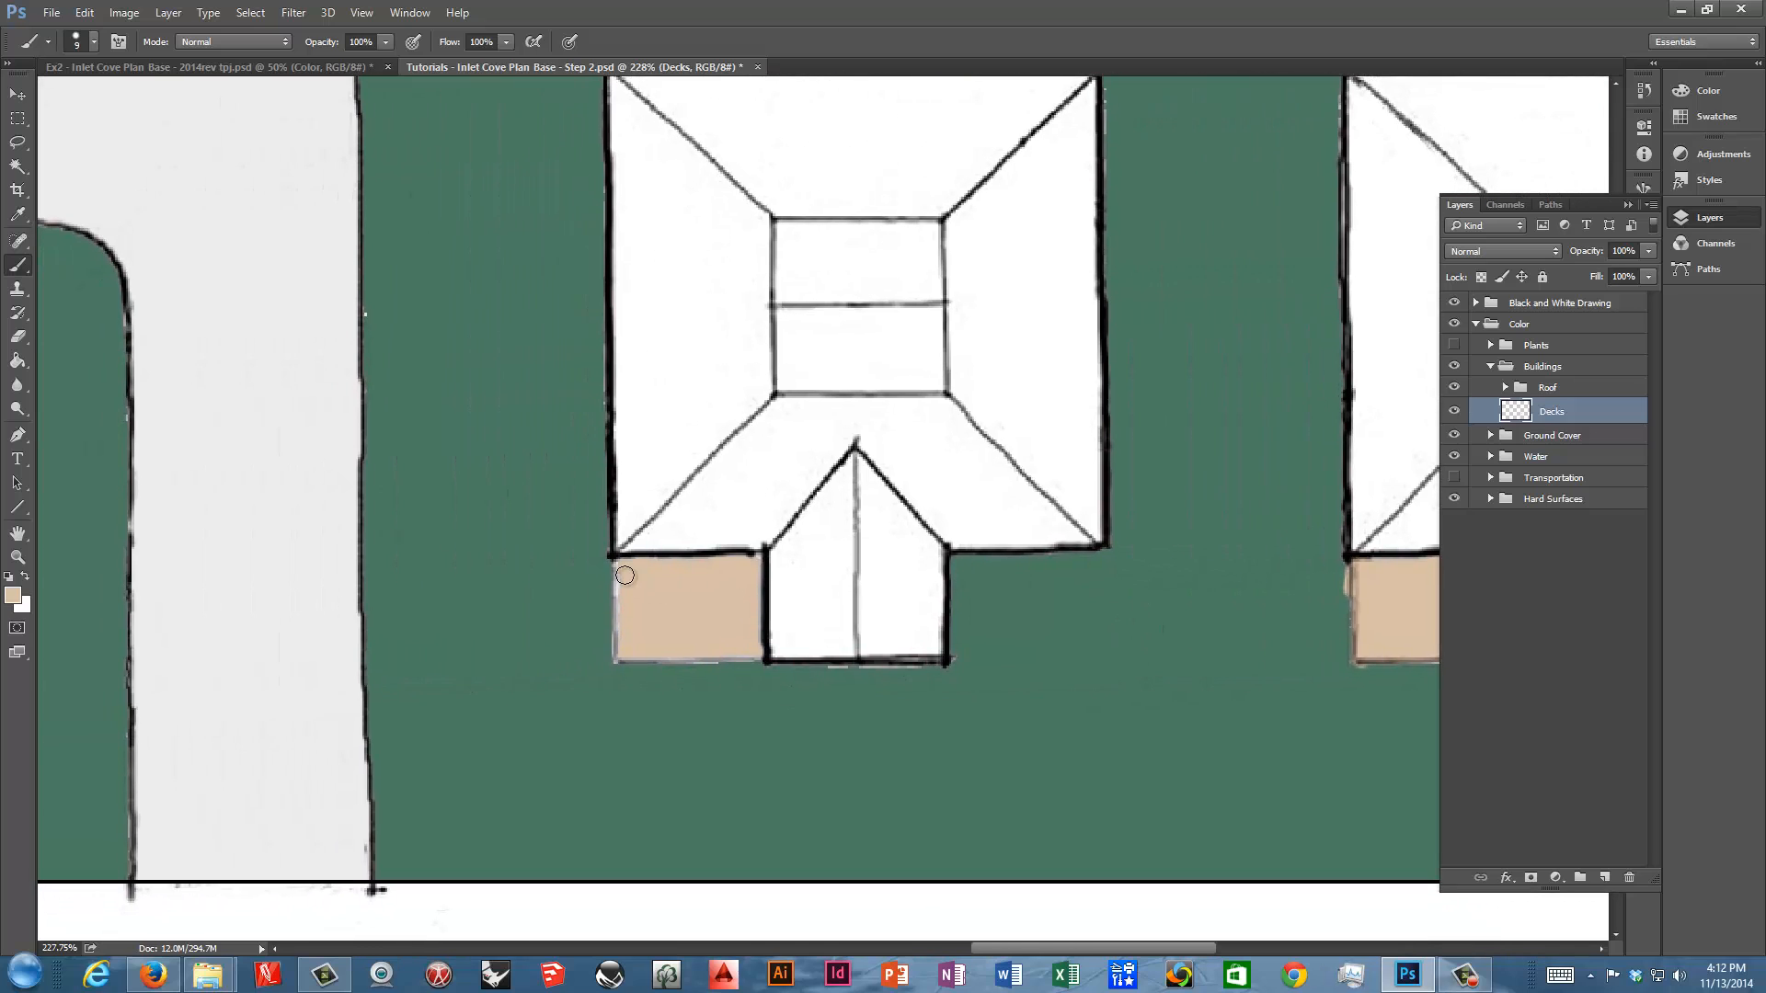
pyautogui.moveTo(624, 572)
pyautogui.mouseDown()
pyautogui.moveTo(625, 644)
pyautogui.moveTo(636, 612)
pyautogui.moveTo(646, 660)
pyautogui.moveTo(626, 656)
pyautogui.moveTo(755, 653)
pyautogui.moveTo(689, 654)
pyautogui.moveTo(621, 572)
pyautogui.moveTo(621, 656)
pyautogui.mouseUp()
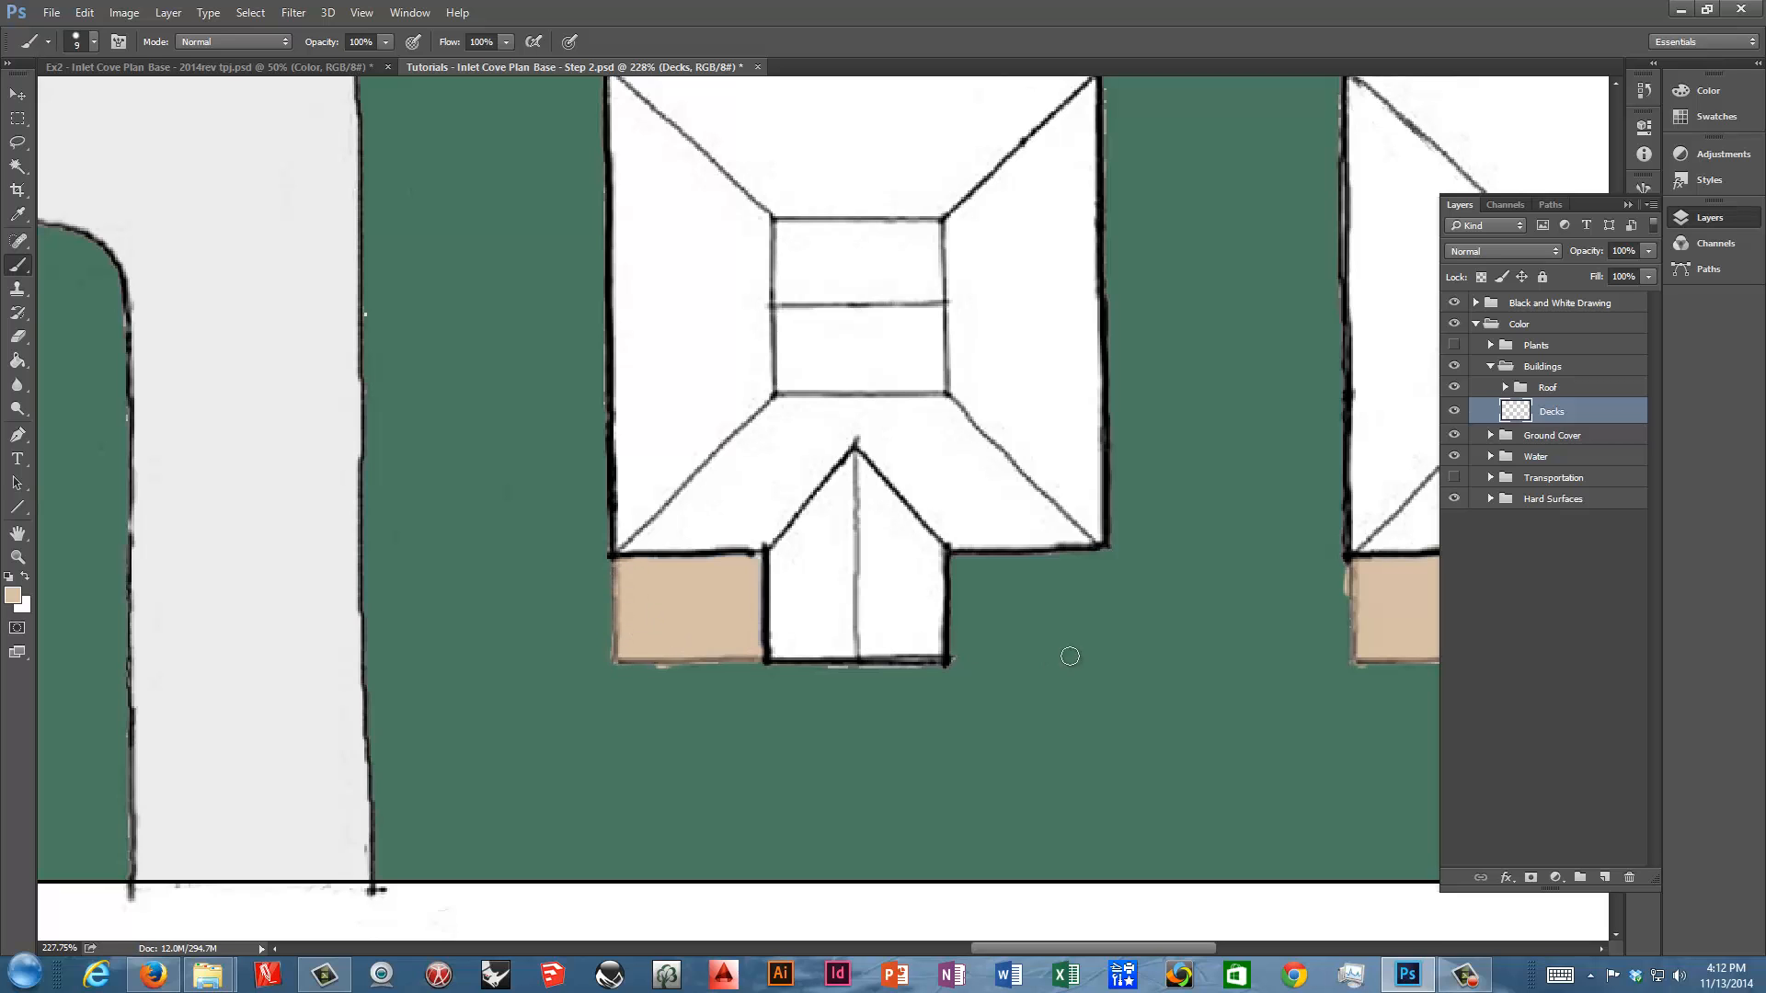
pyautogui.moveTo(1068, 650); pyautogui.dragTo(965, 674)
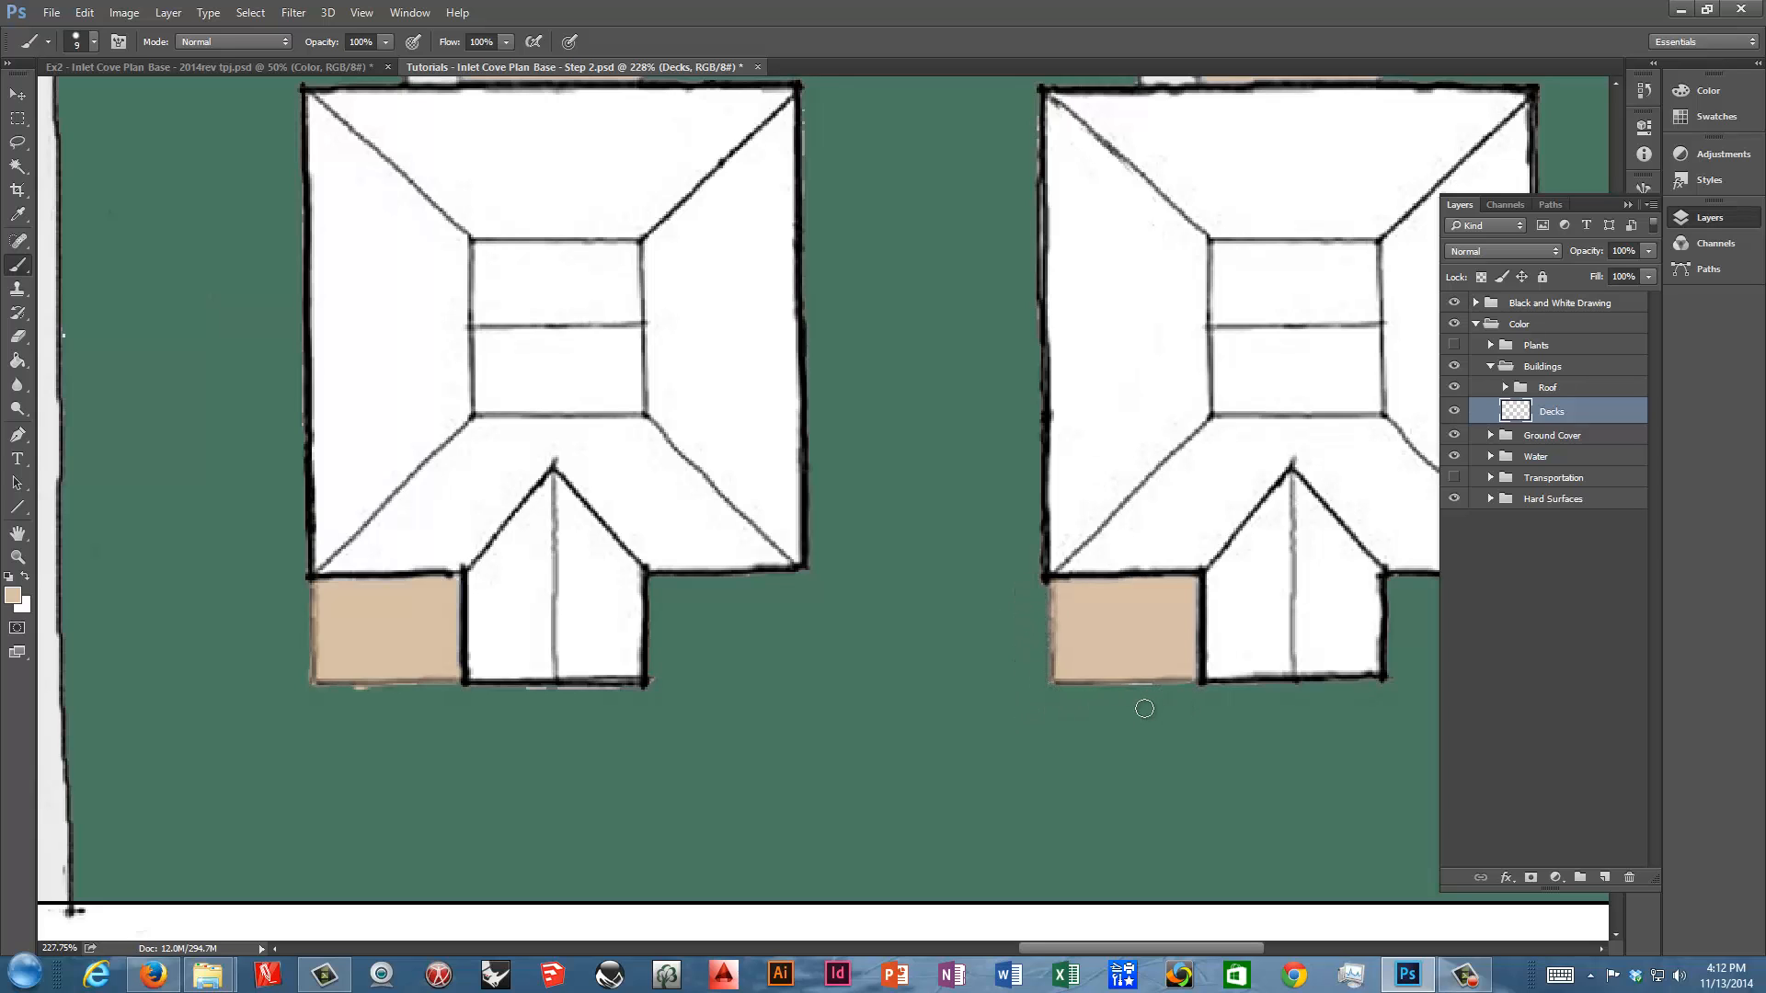
pyautogui.moveTo(528, 501); pyautogui.dragTo(1391, 777)
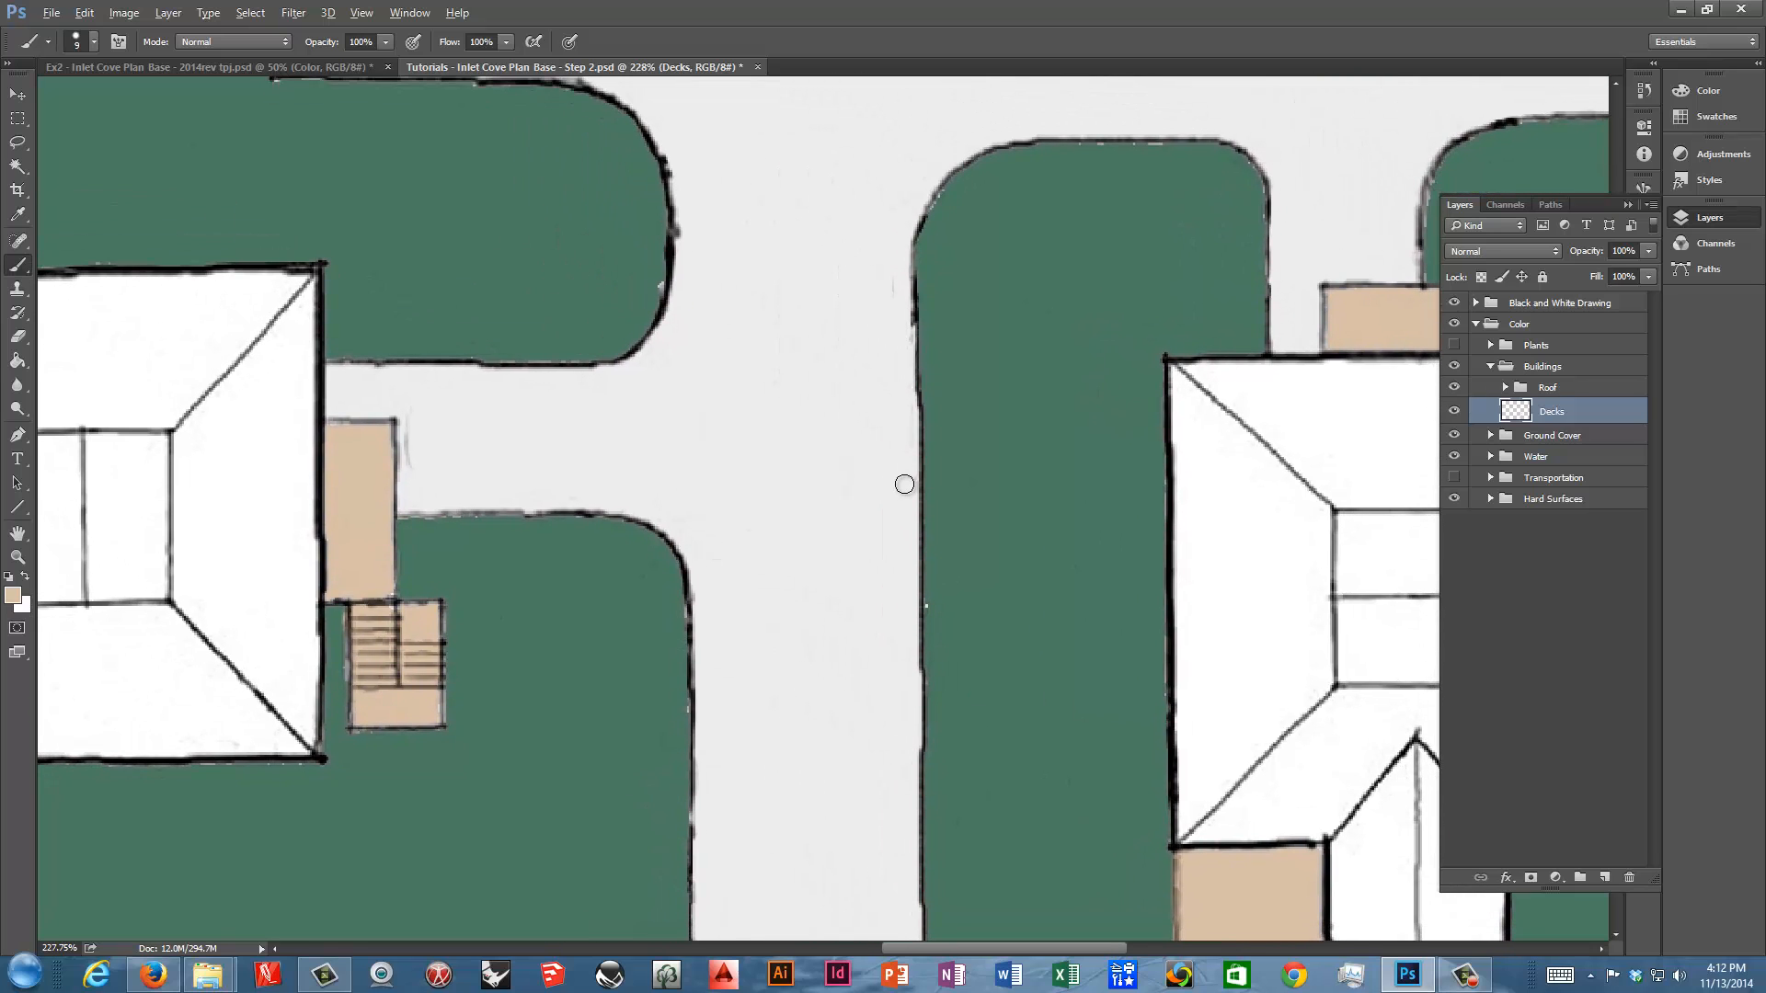
# Expand the Roof group inside Buildings and make its Light side layer active
pyautogui.scroll(-4, 904, 483)
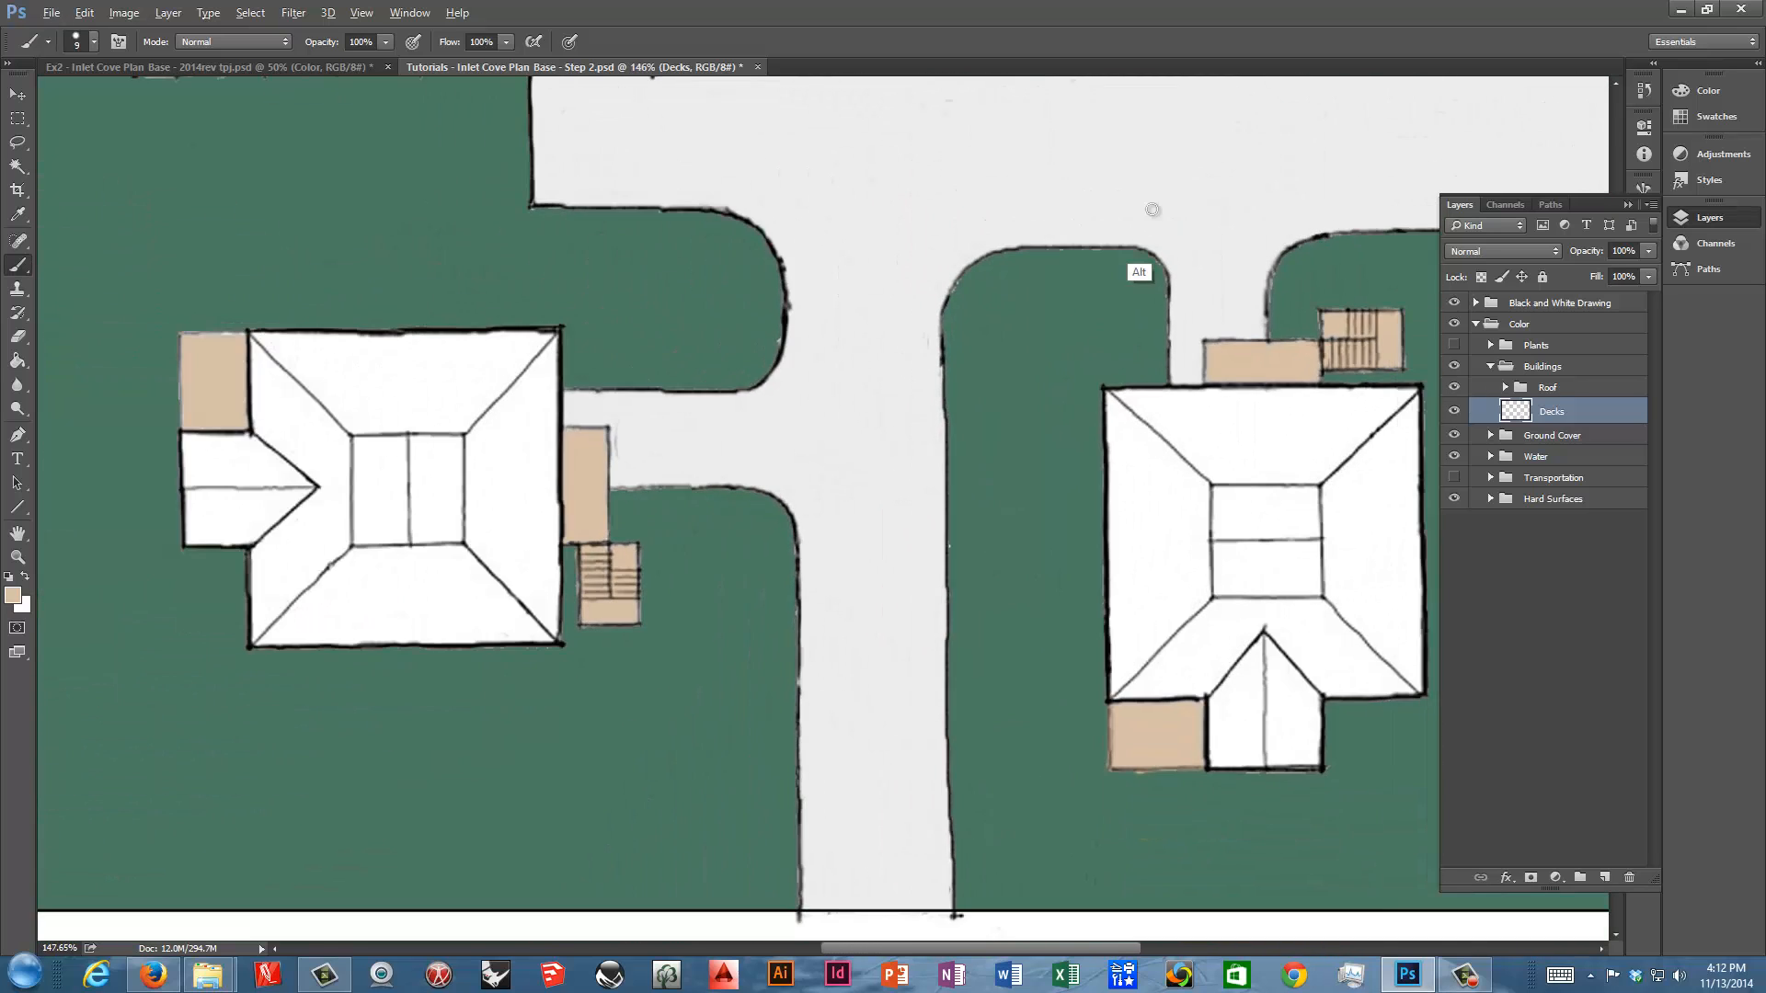
pyautogui.scroll(1, 1153, 209)
pyautogui.moveTo(1150, 231); pyautogui.dragTo(844, 690)
pyautogui.moveTo(935, 568)
pyautogui.mouseDown()
pyautogui.moveTo(1329, 436)
pyautogui.moveTo(1155, 215)
pyautogui.mouseUp()
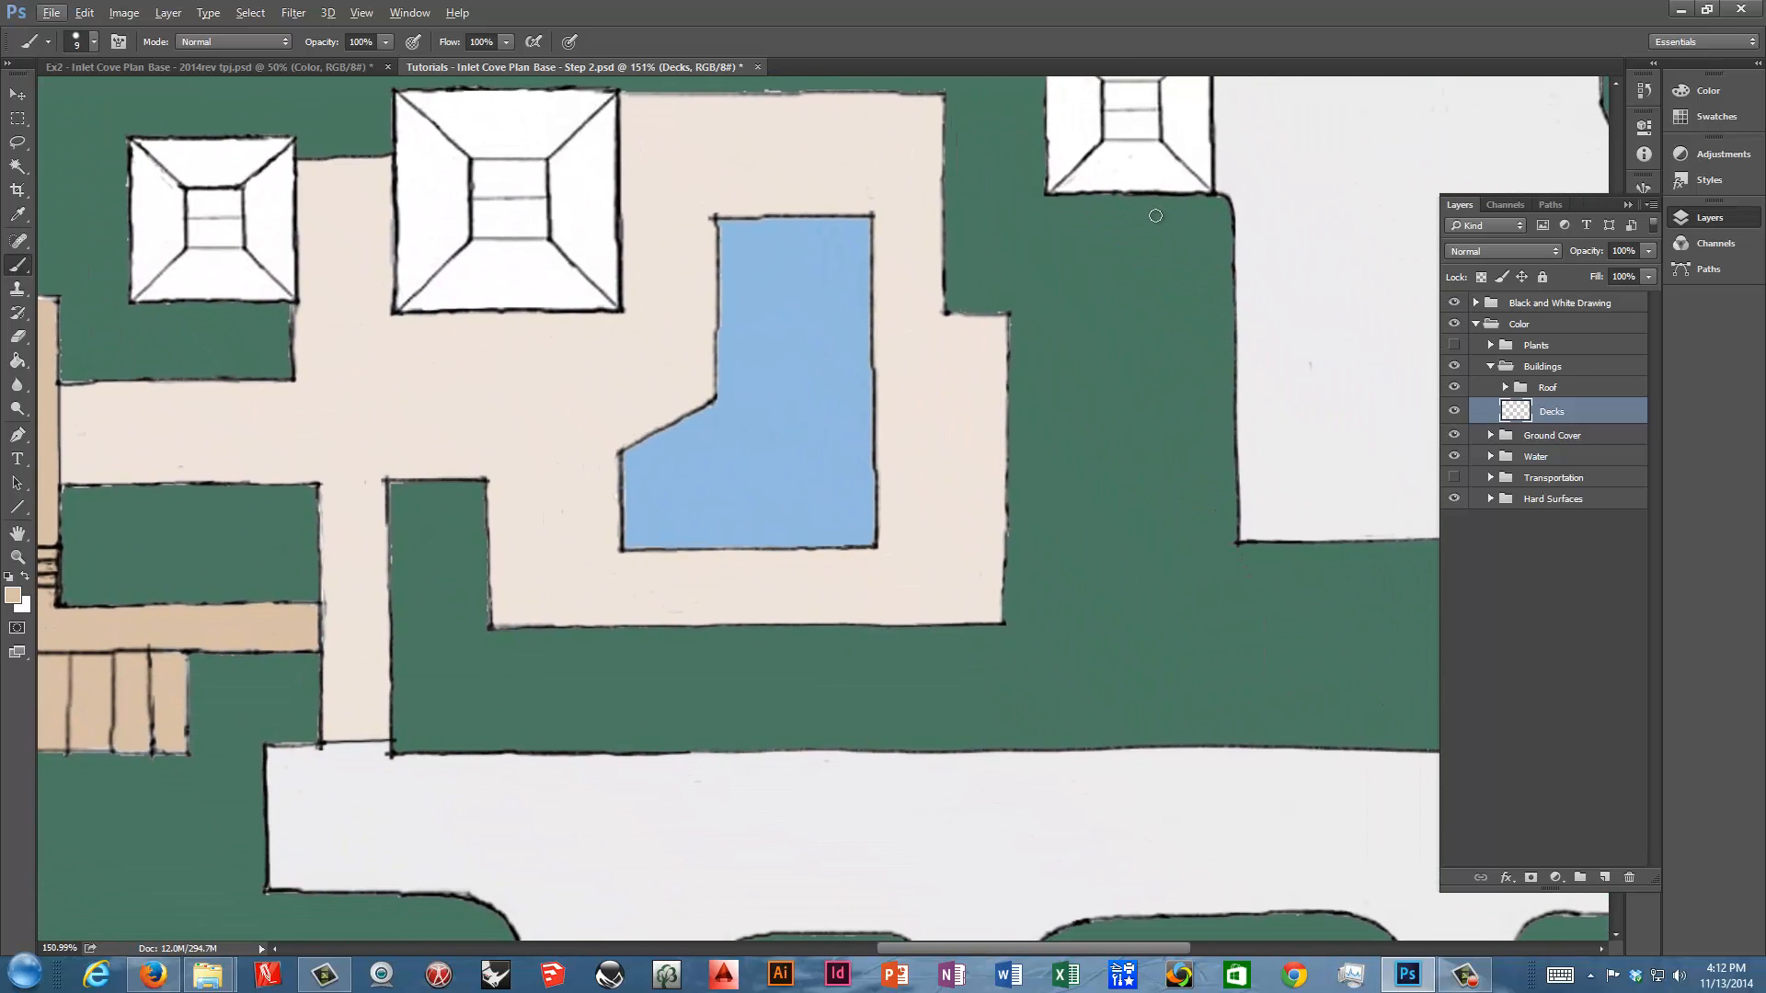
pyautogui.scroll(1, 1155, 215)
pyautogui.scroll(-4, 1155, 215)
pyautogui.scroll(-3, 1155, 215)
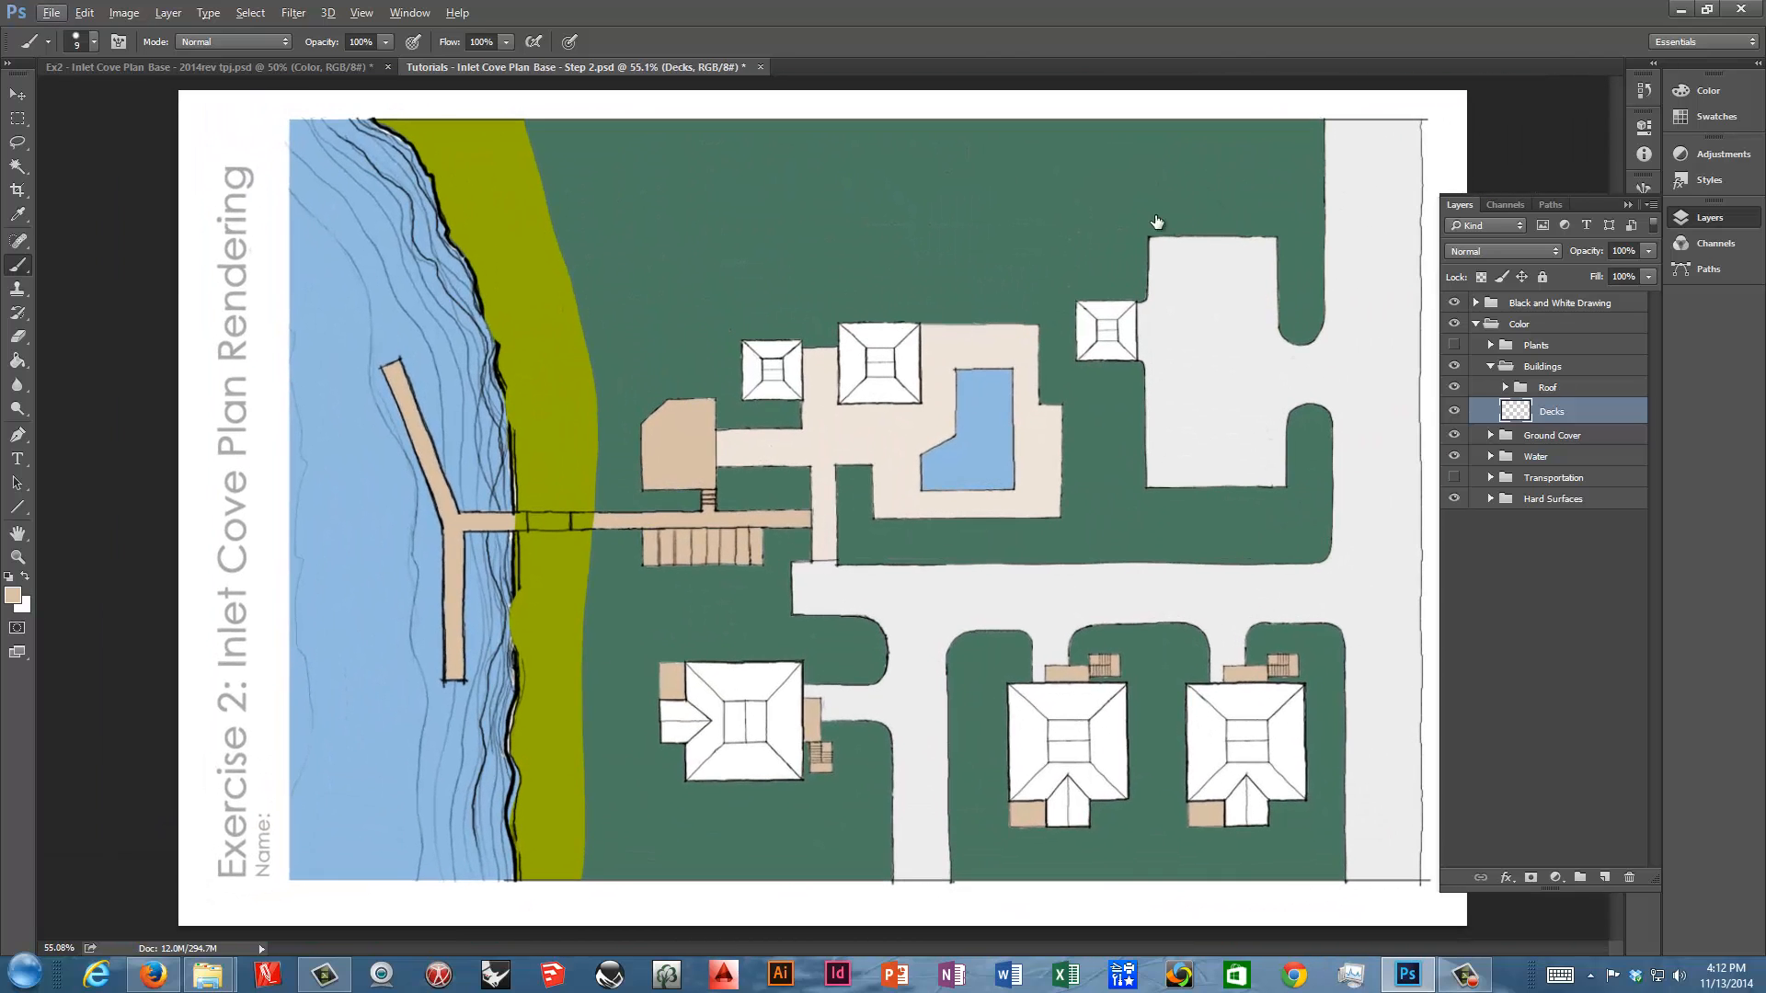
pyautogui.click(1506, 387)
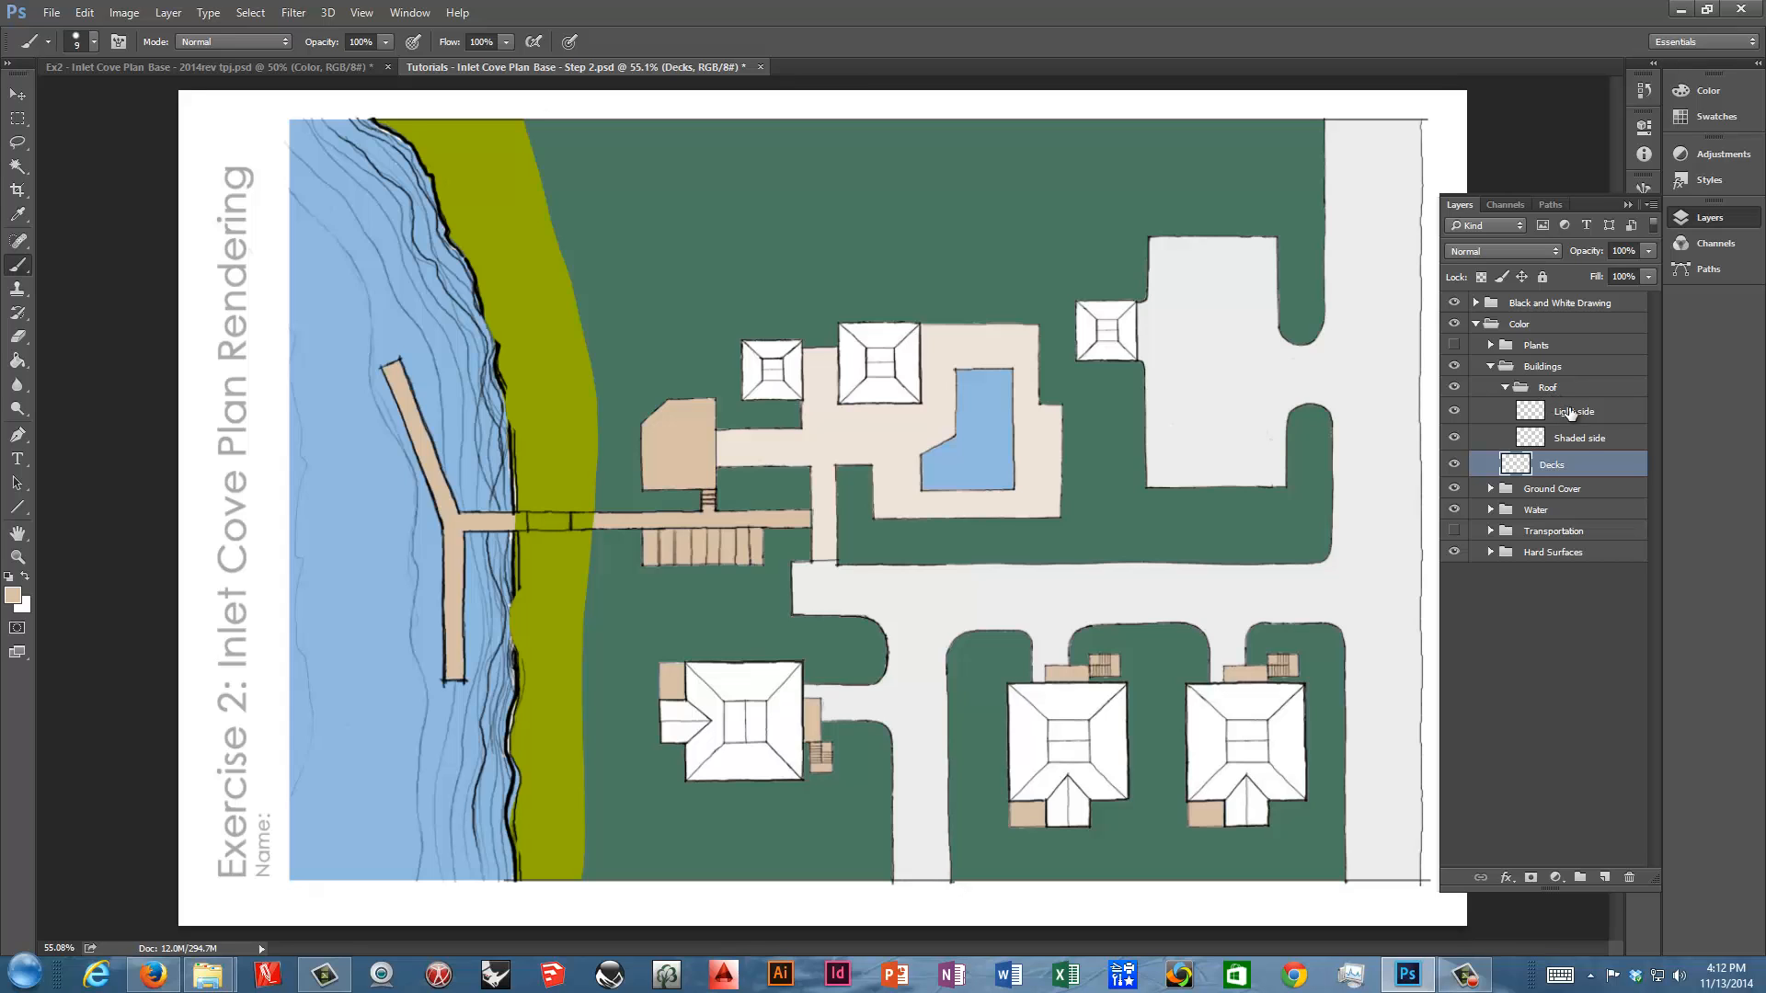
pyautogui.click(1578, 419)
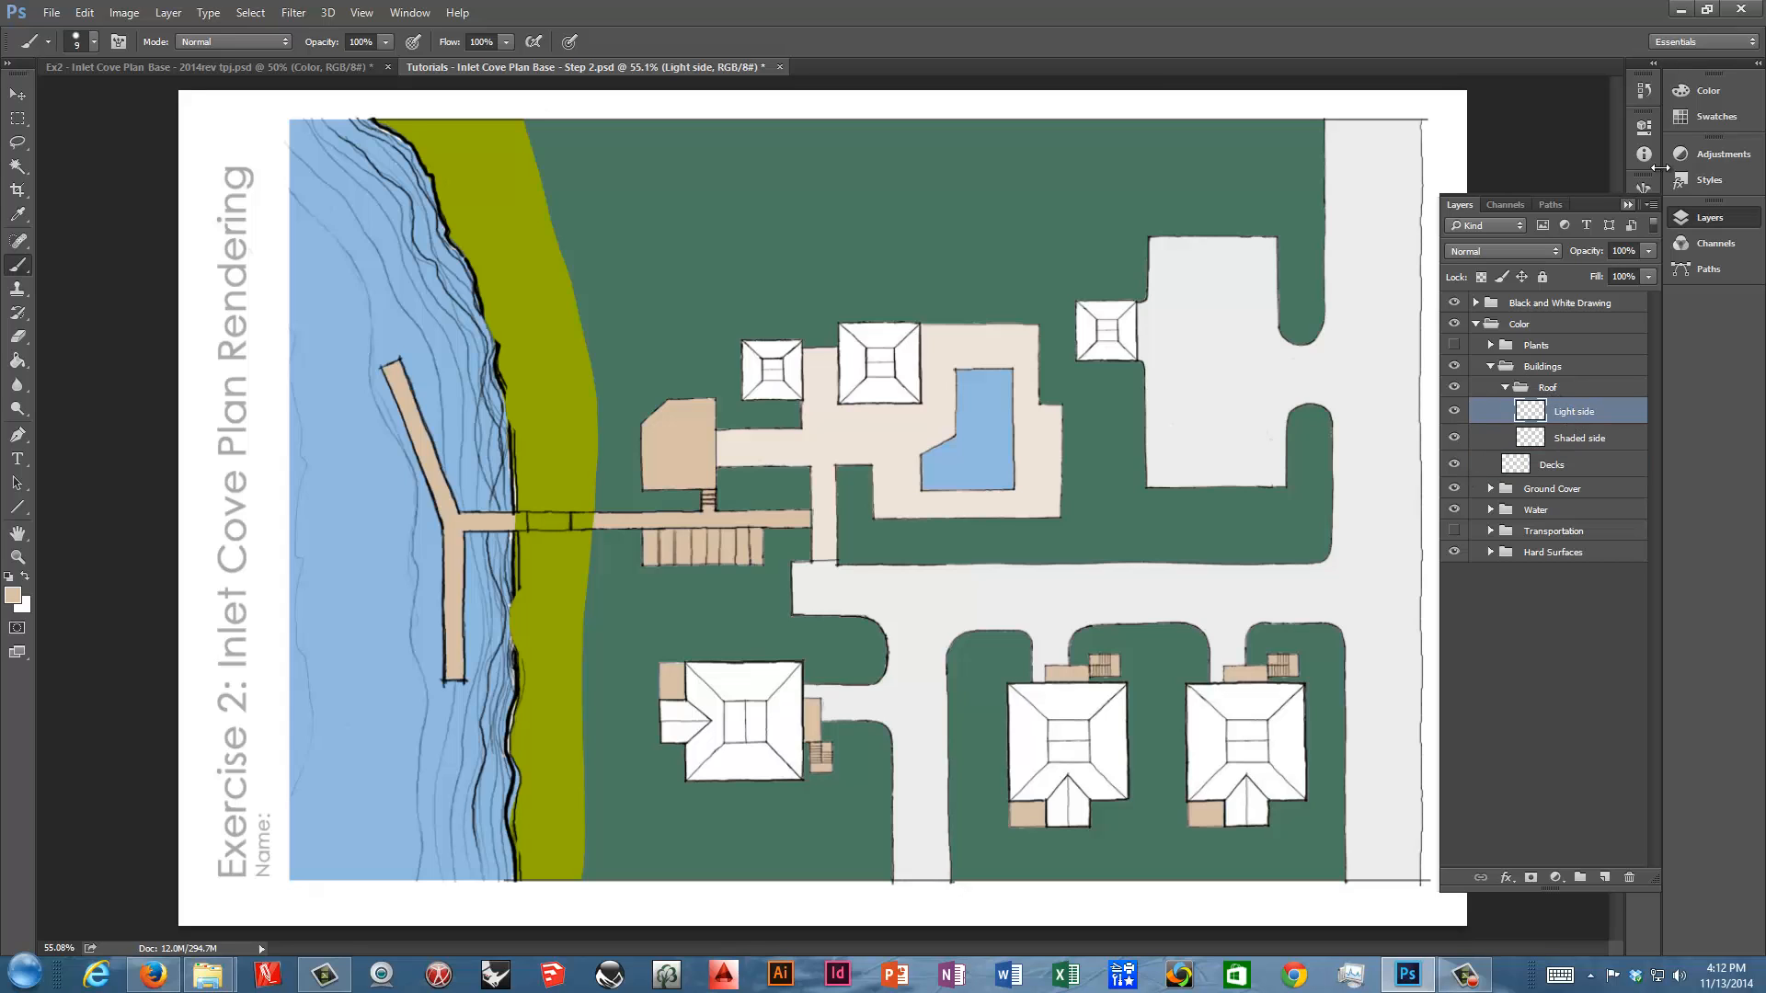
# Set the foreground color to the pale yellow f8eeb8 for the sunlit roof faces
pyautogui.click(1694, 116)
pyautogui.click(1509, 134)
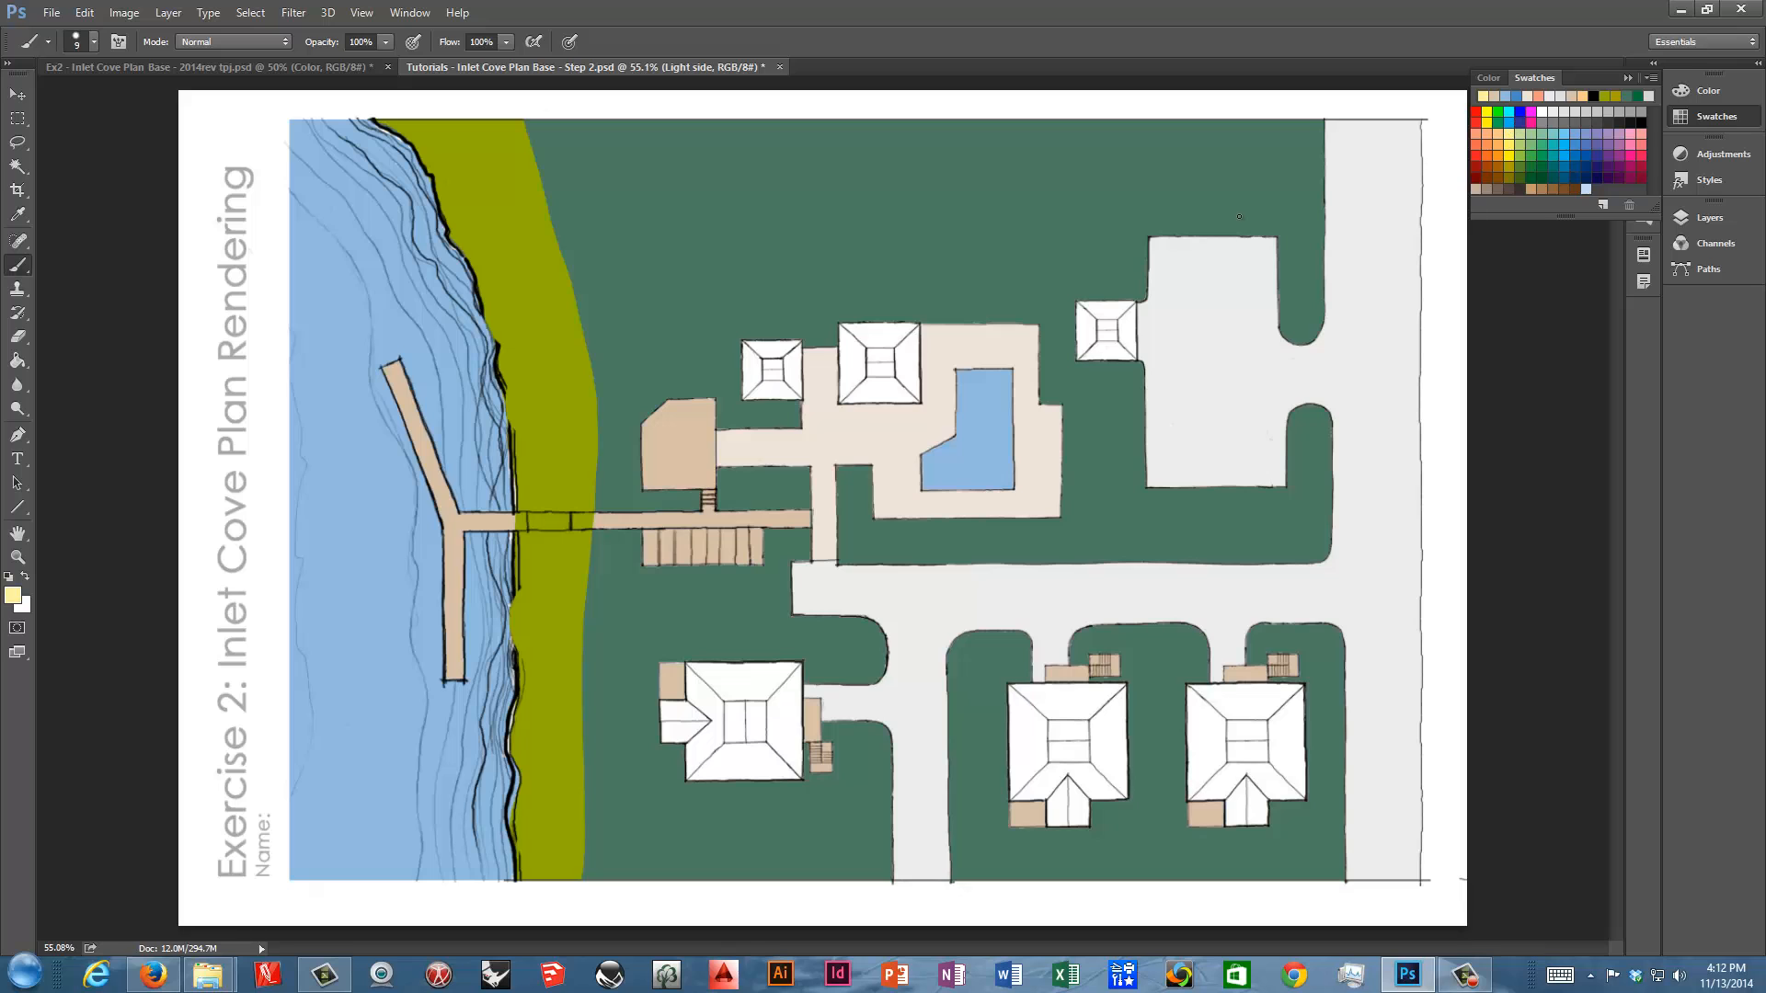
pyautogui.click(14, 595)
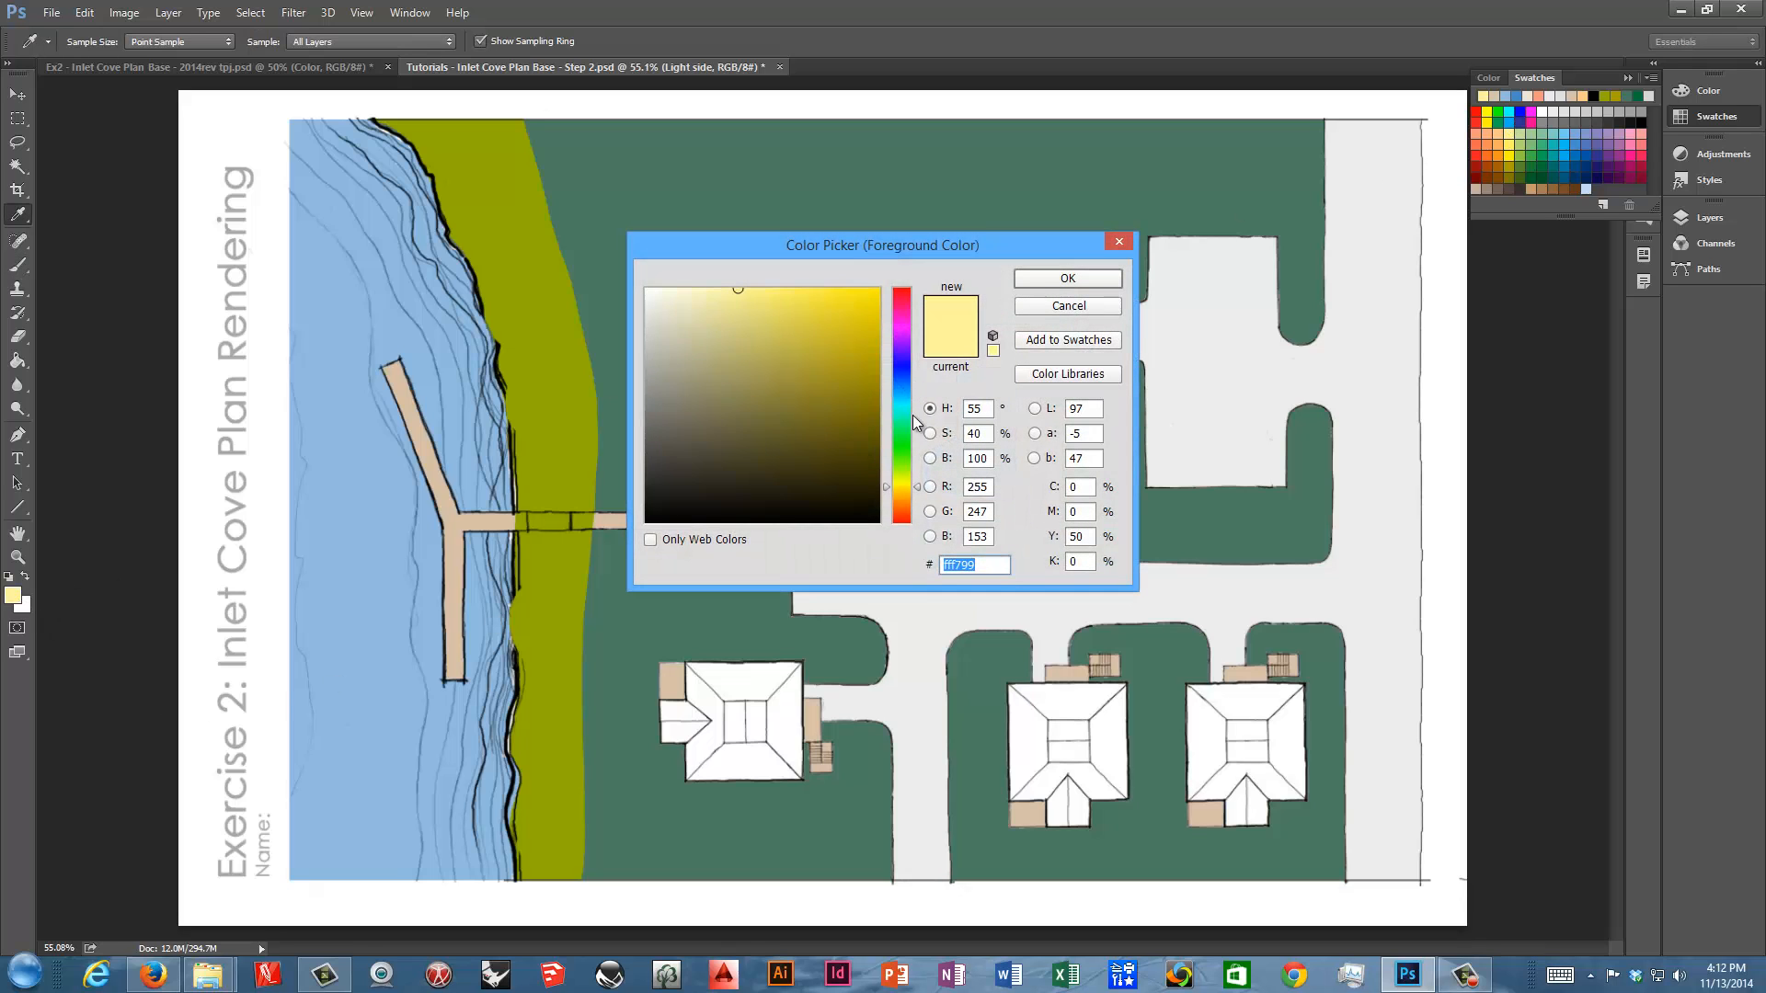
pyautogui.moveTo(915, 494); pyautogui.dragTo(917, 489)
pyautogui.click(703, 295)
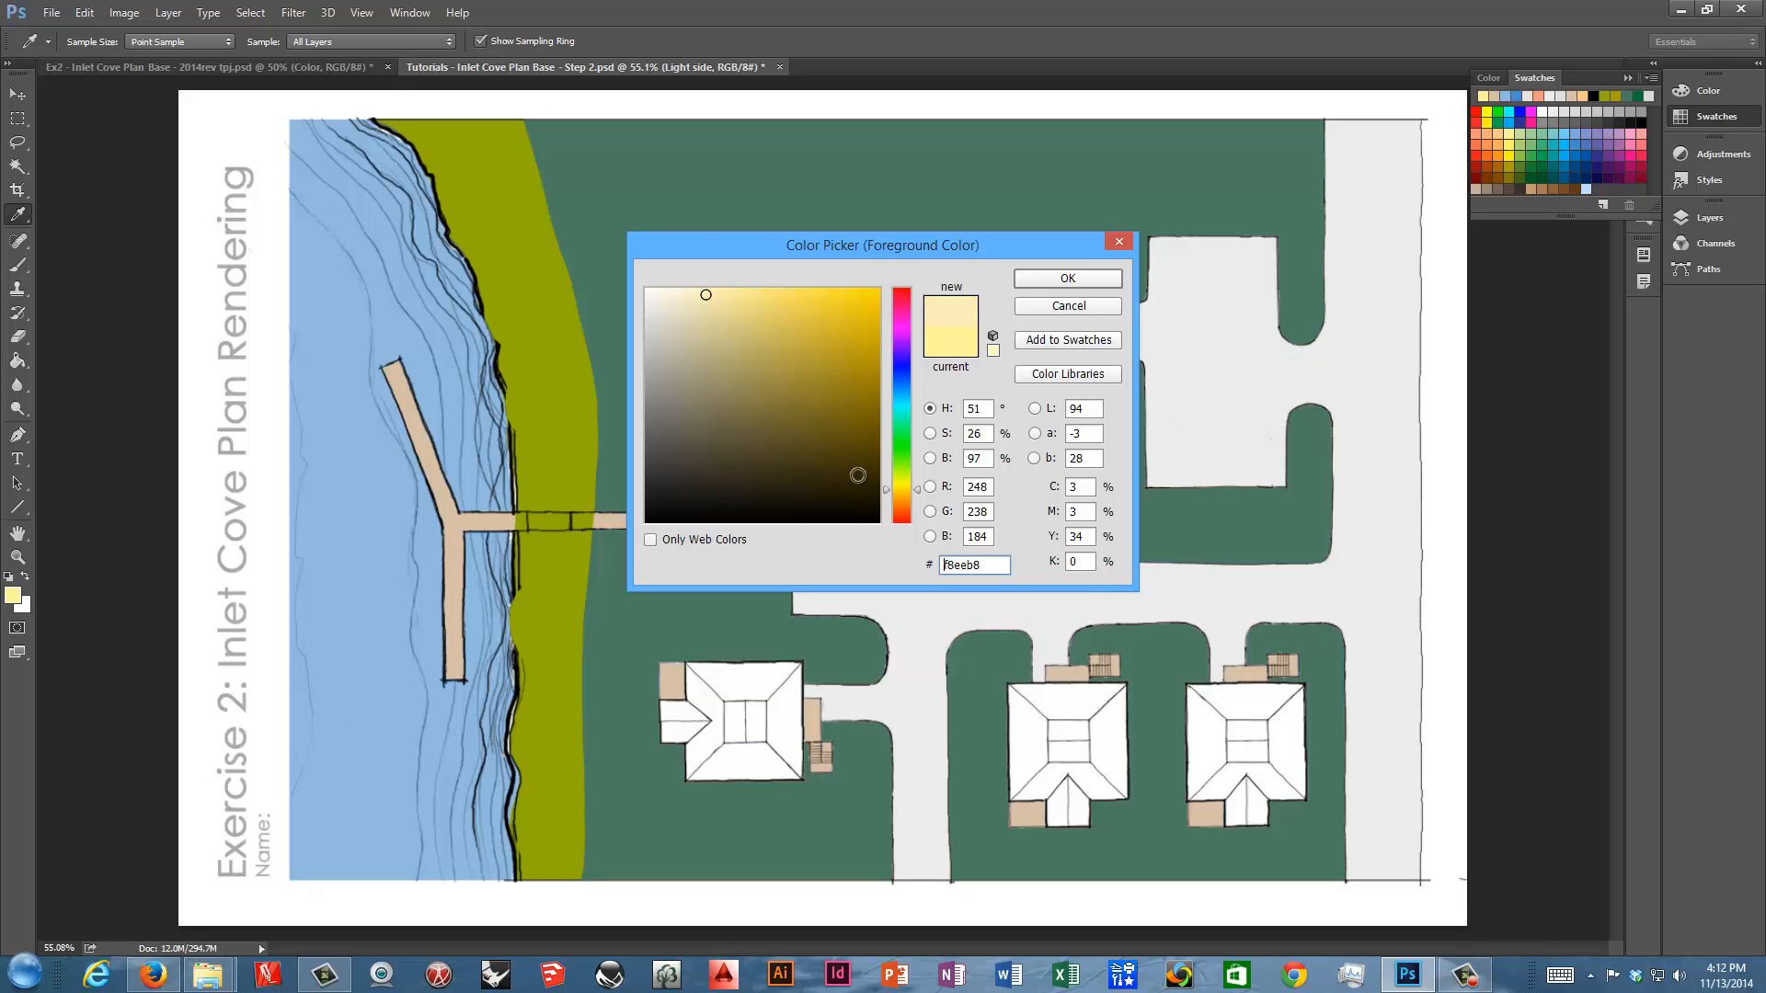
pyautogui.click(1043, 278)
pyautogui.press('b')
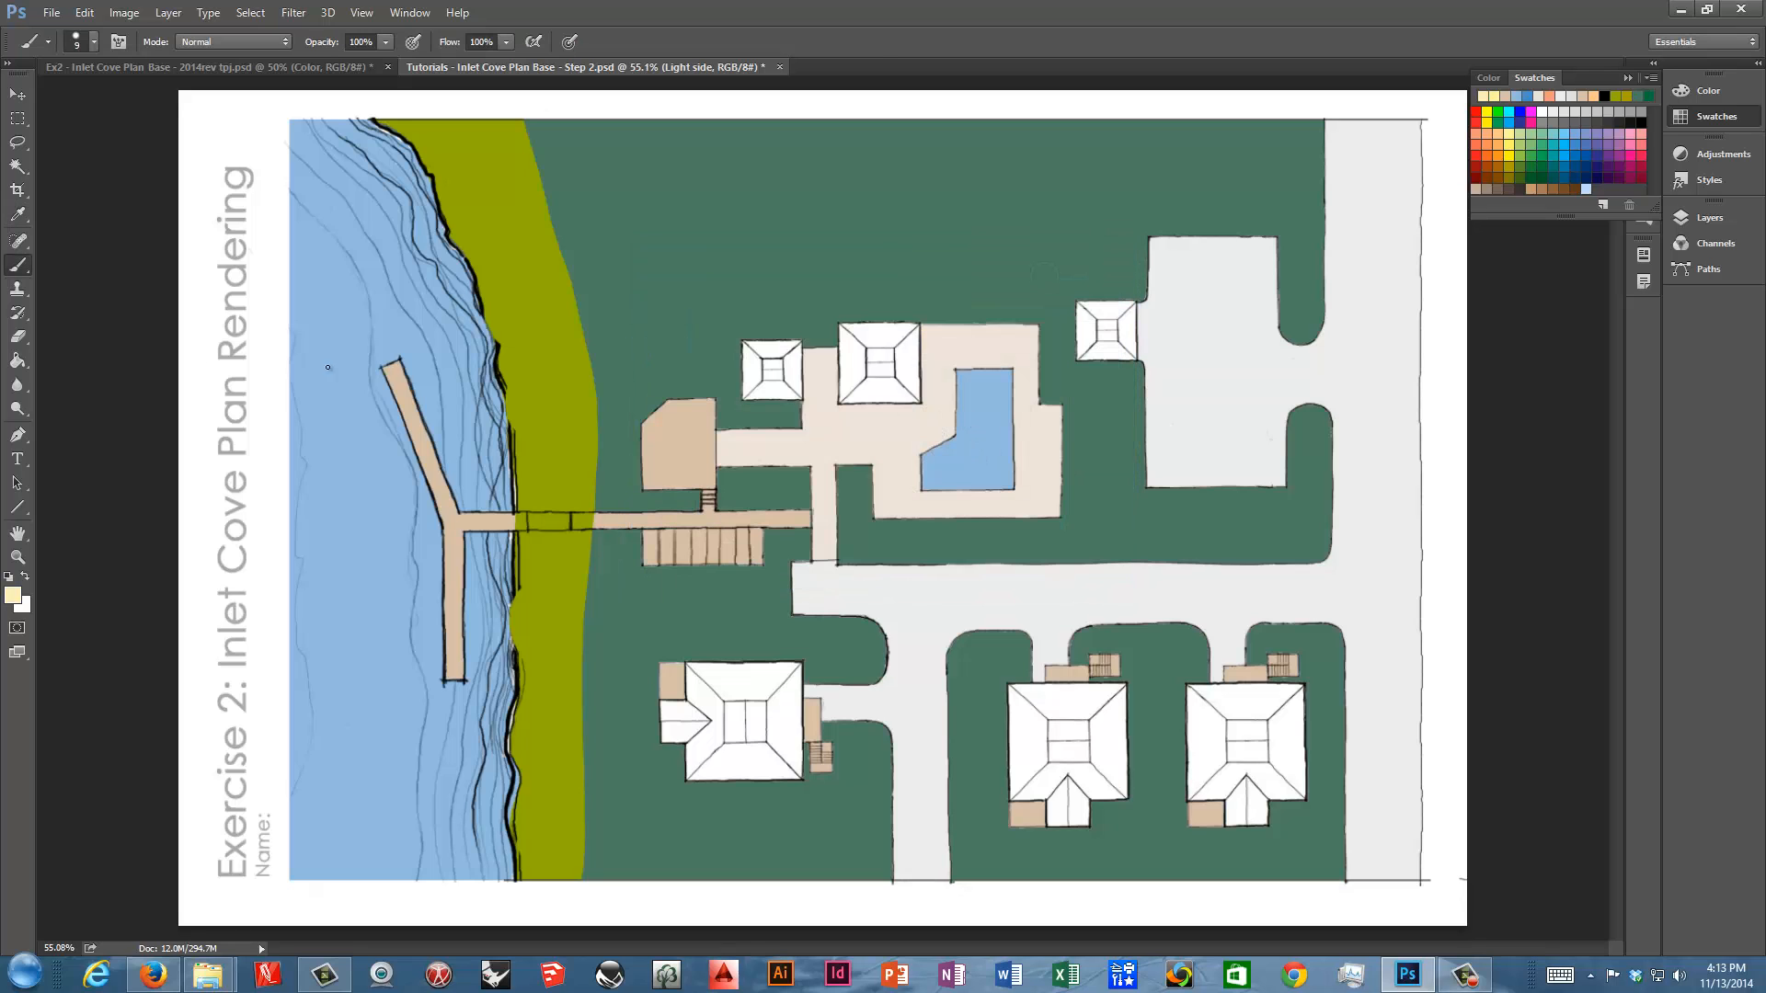
# Fill the north and west roof faces of the two buildings west of the pool with pale yellow using the Paint Bucket
pyautogui.click(18, 360)
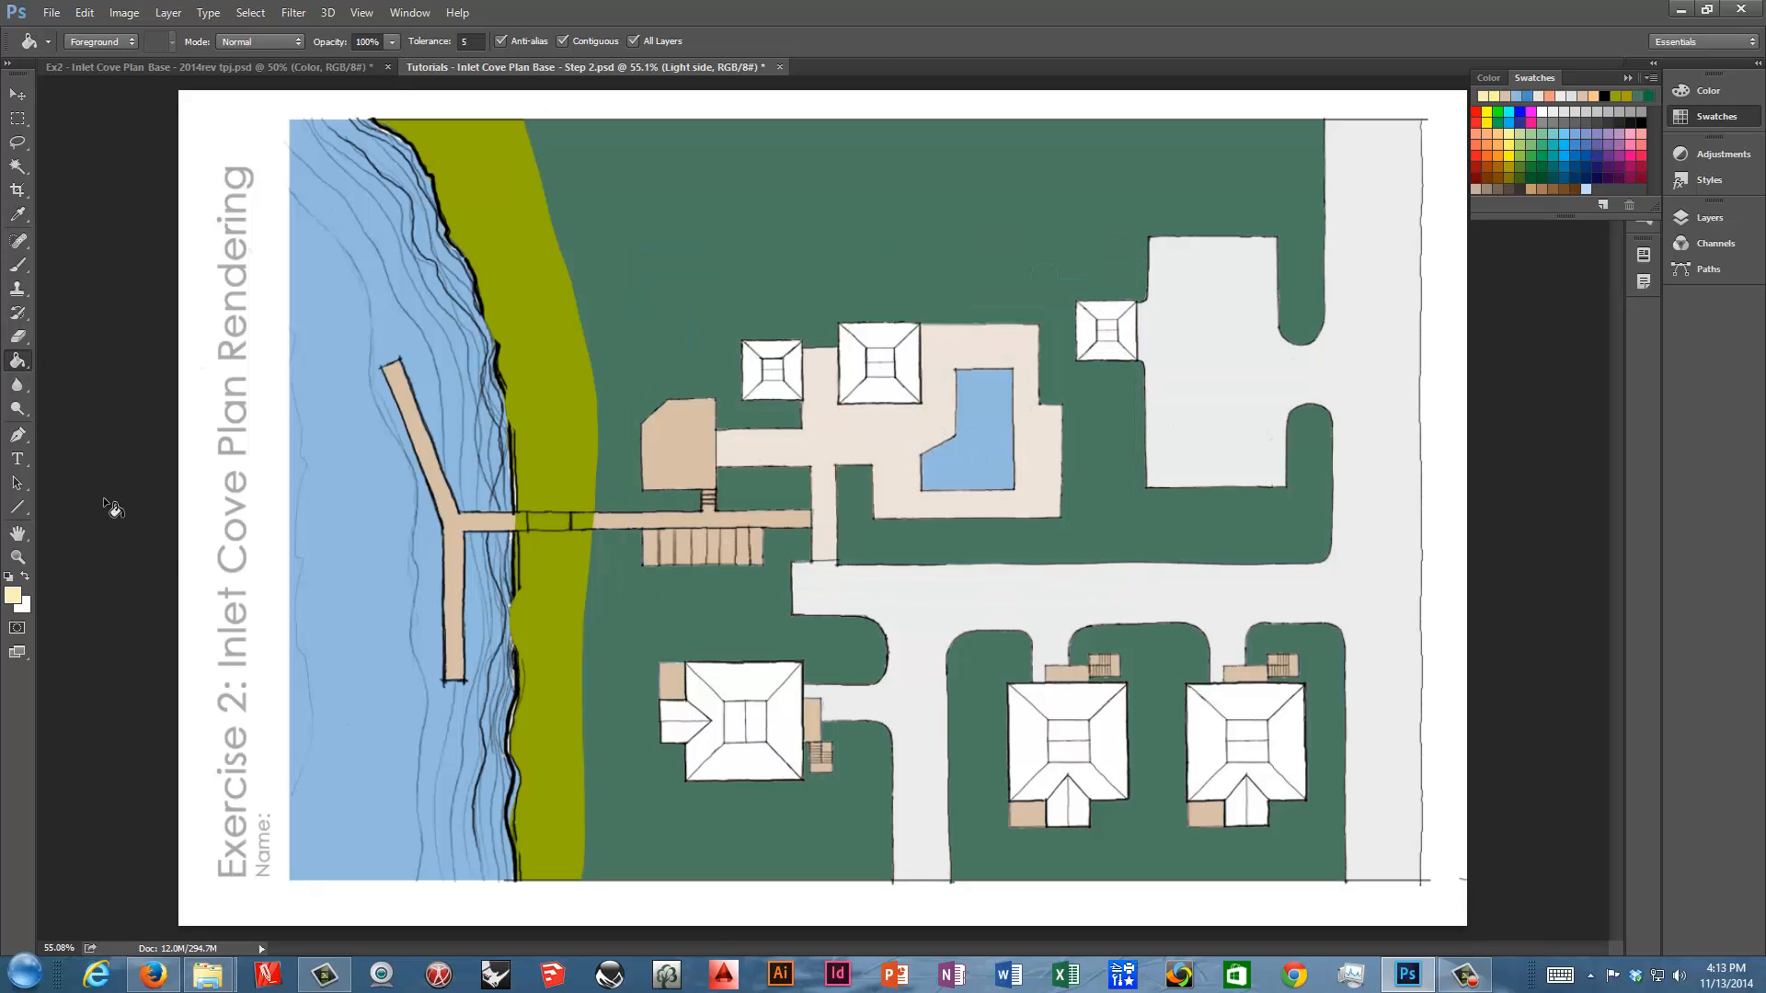
pyautogui.click(785, 356)
pyautogui.click(758, 370)
pyautogui.click(879, 335)
pyautogui.click(848, 352)
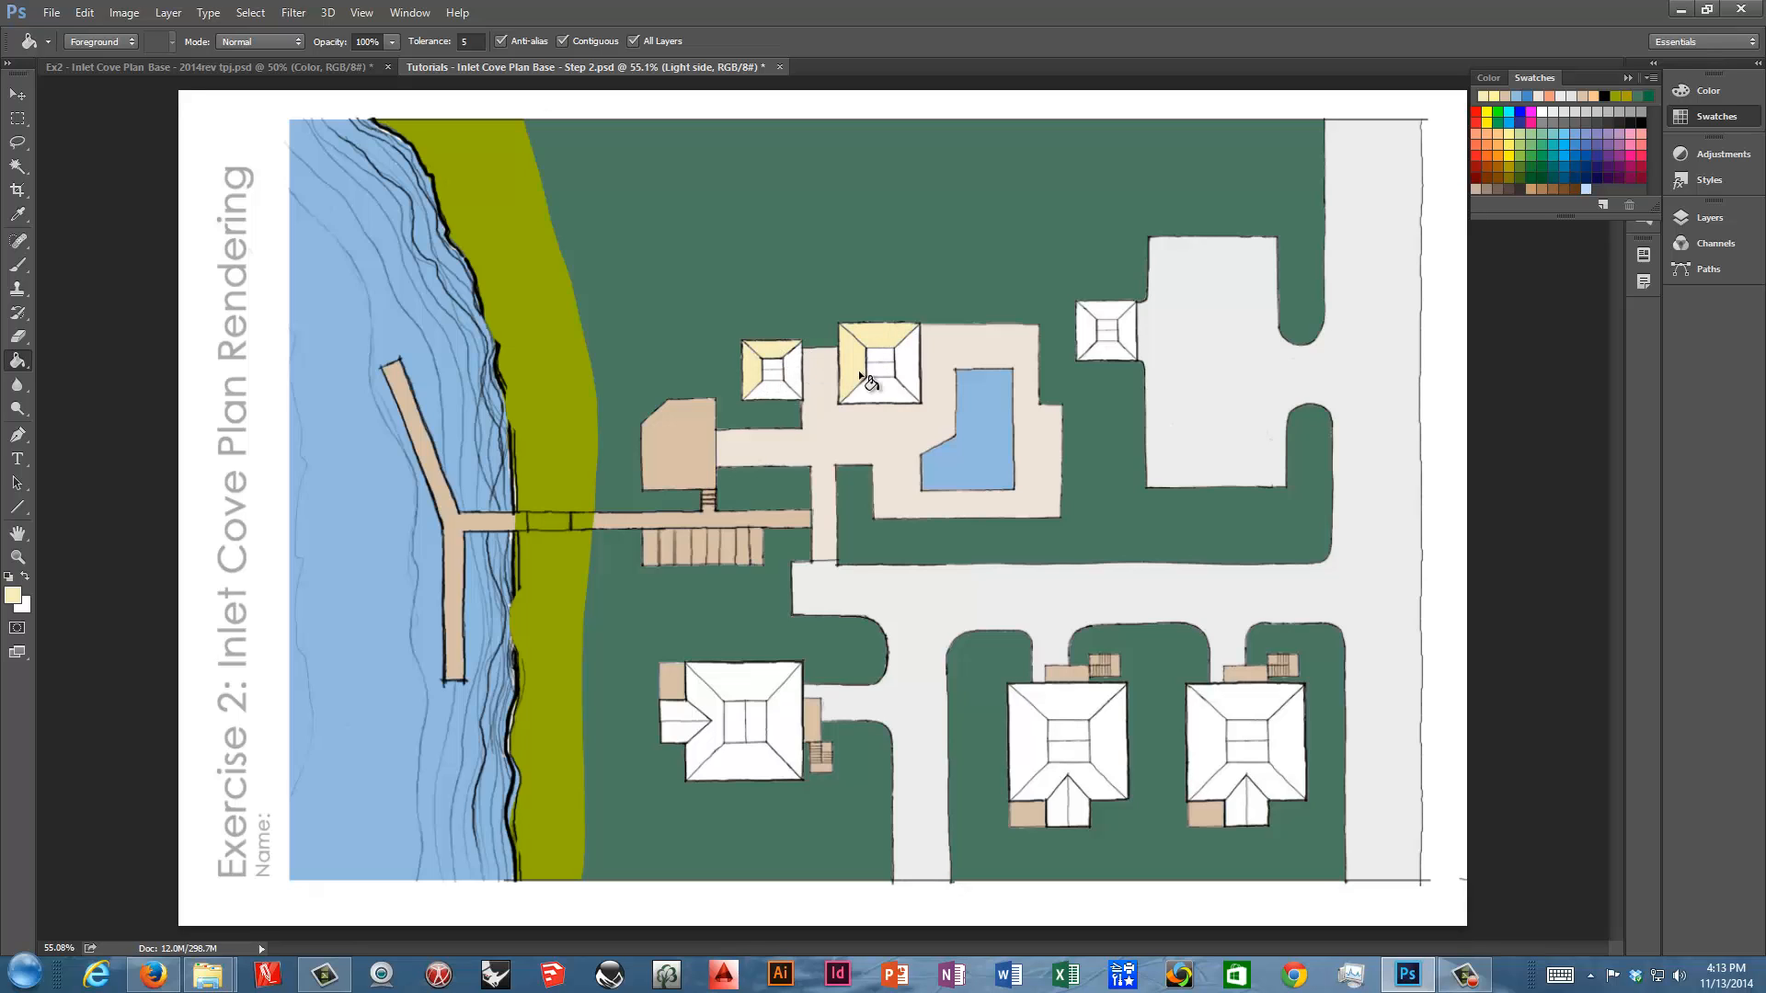
# Fill the sunlit roof faces of the three houses and the small building beside the parking lot pale yellow, including their central roof sections
pyautogui.click(700, 705)
pyautogui.click(763, 683)
pyautogui.click(1033, 740)
pyautogui.click(1067, 715)
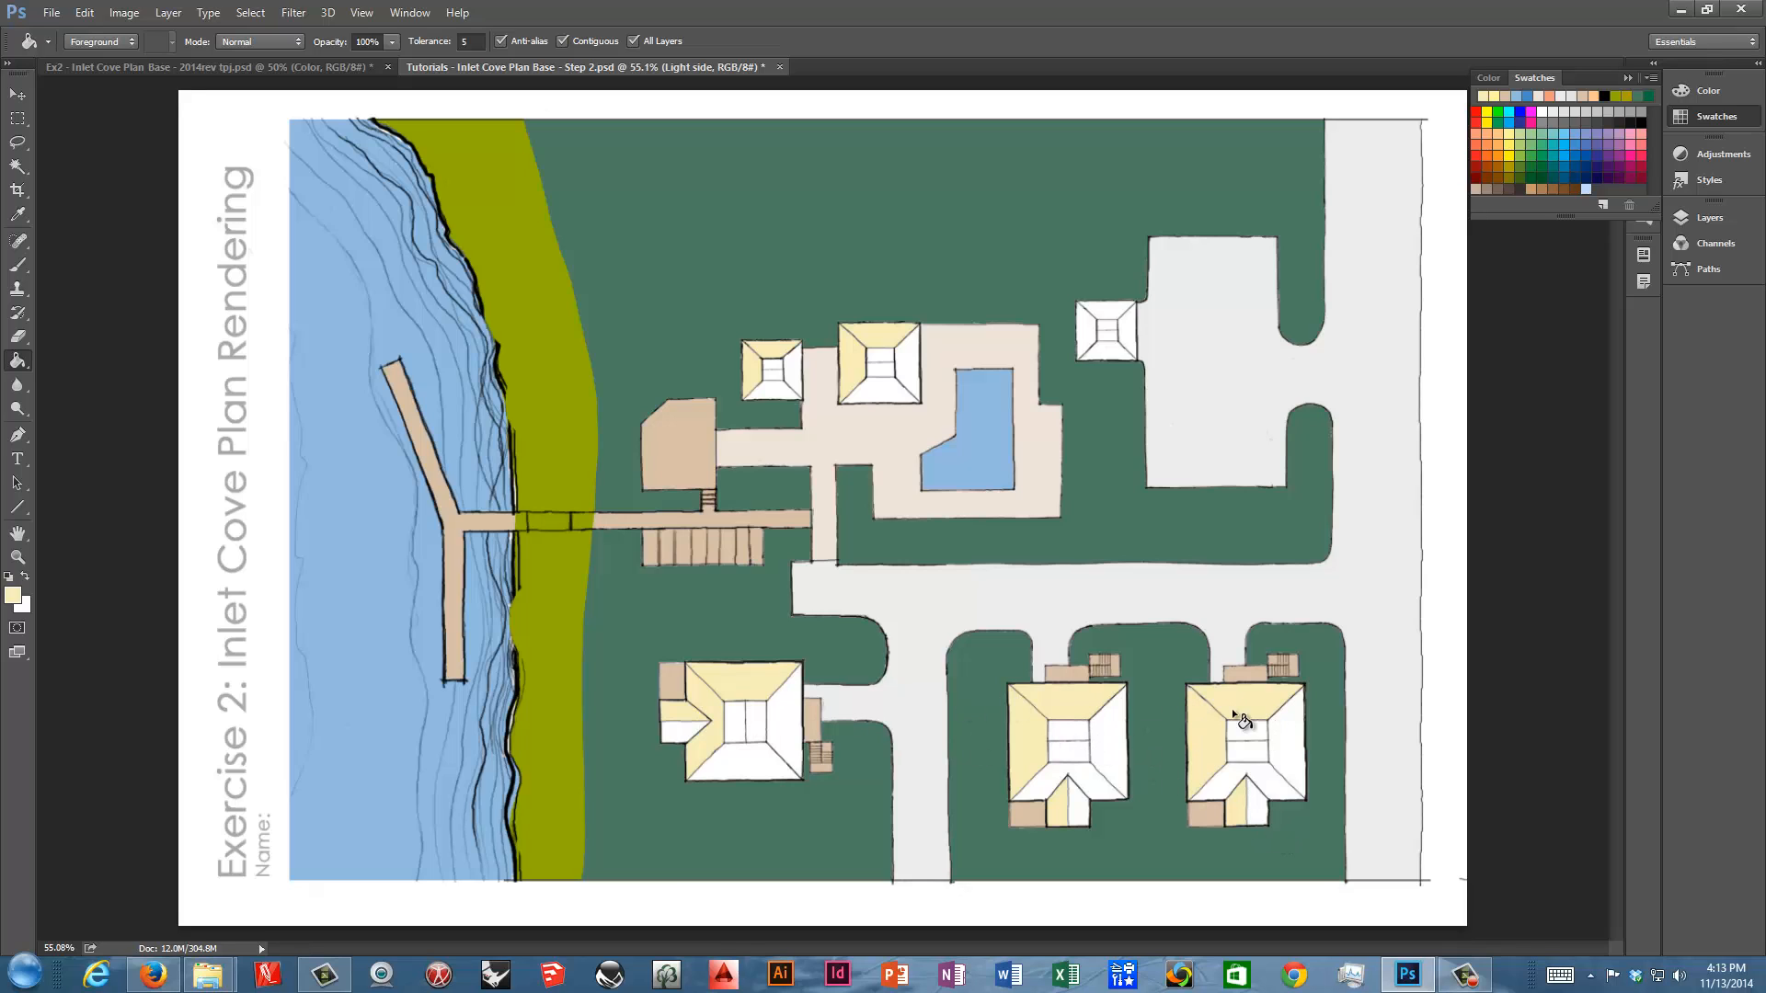
pyautogui.click(735, 722)
pyautogui.click(1069, 729)
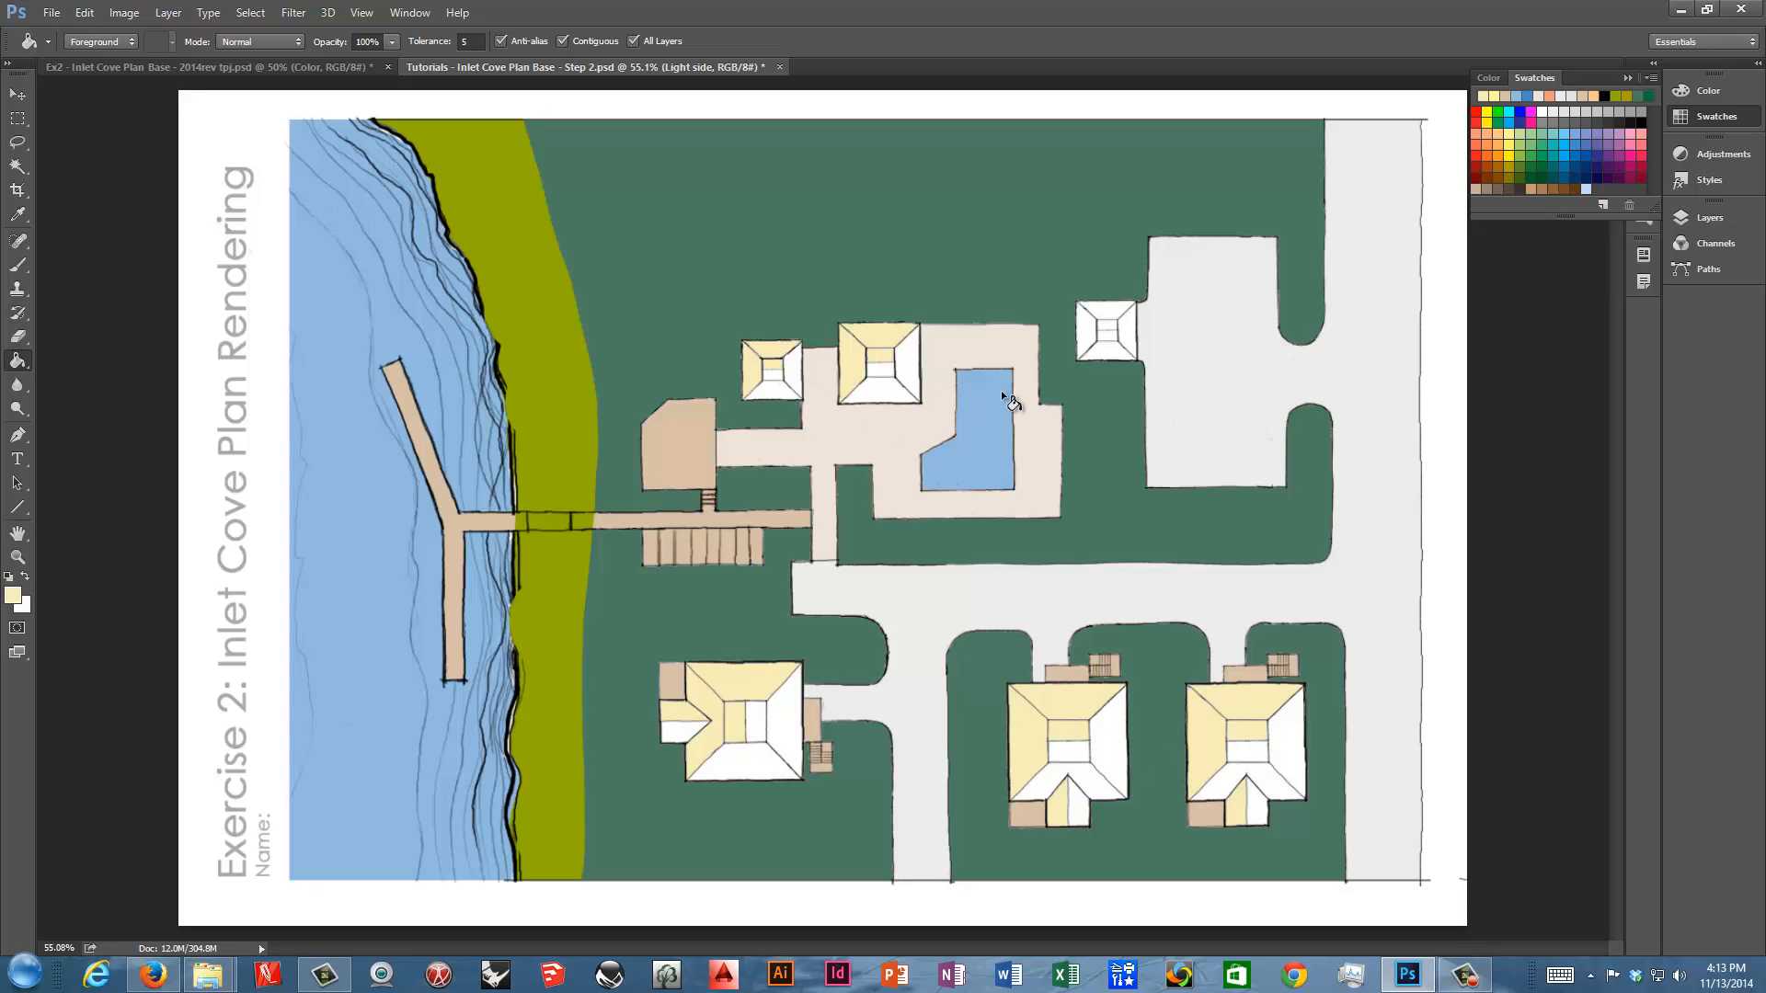
pyautogui.click(1105, 327)
# Set the foreground color to the dark olive brown 8c7f35 for the shaded roof faces
pyautogui.click(12, 595)
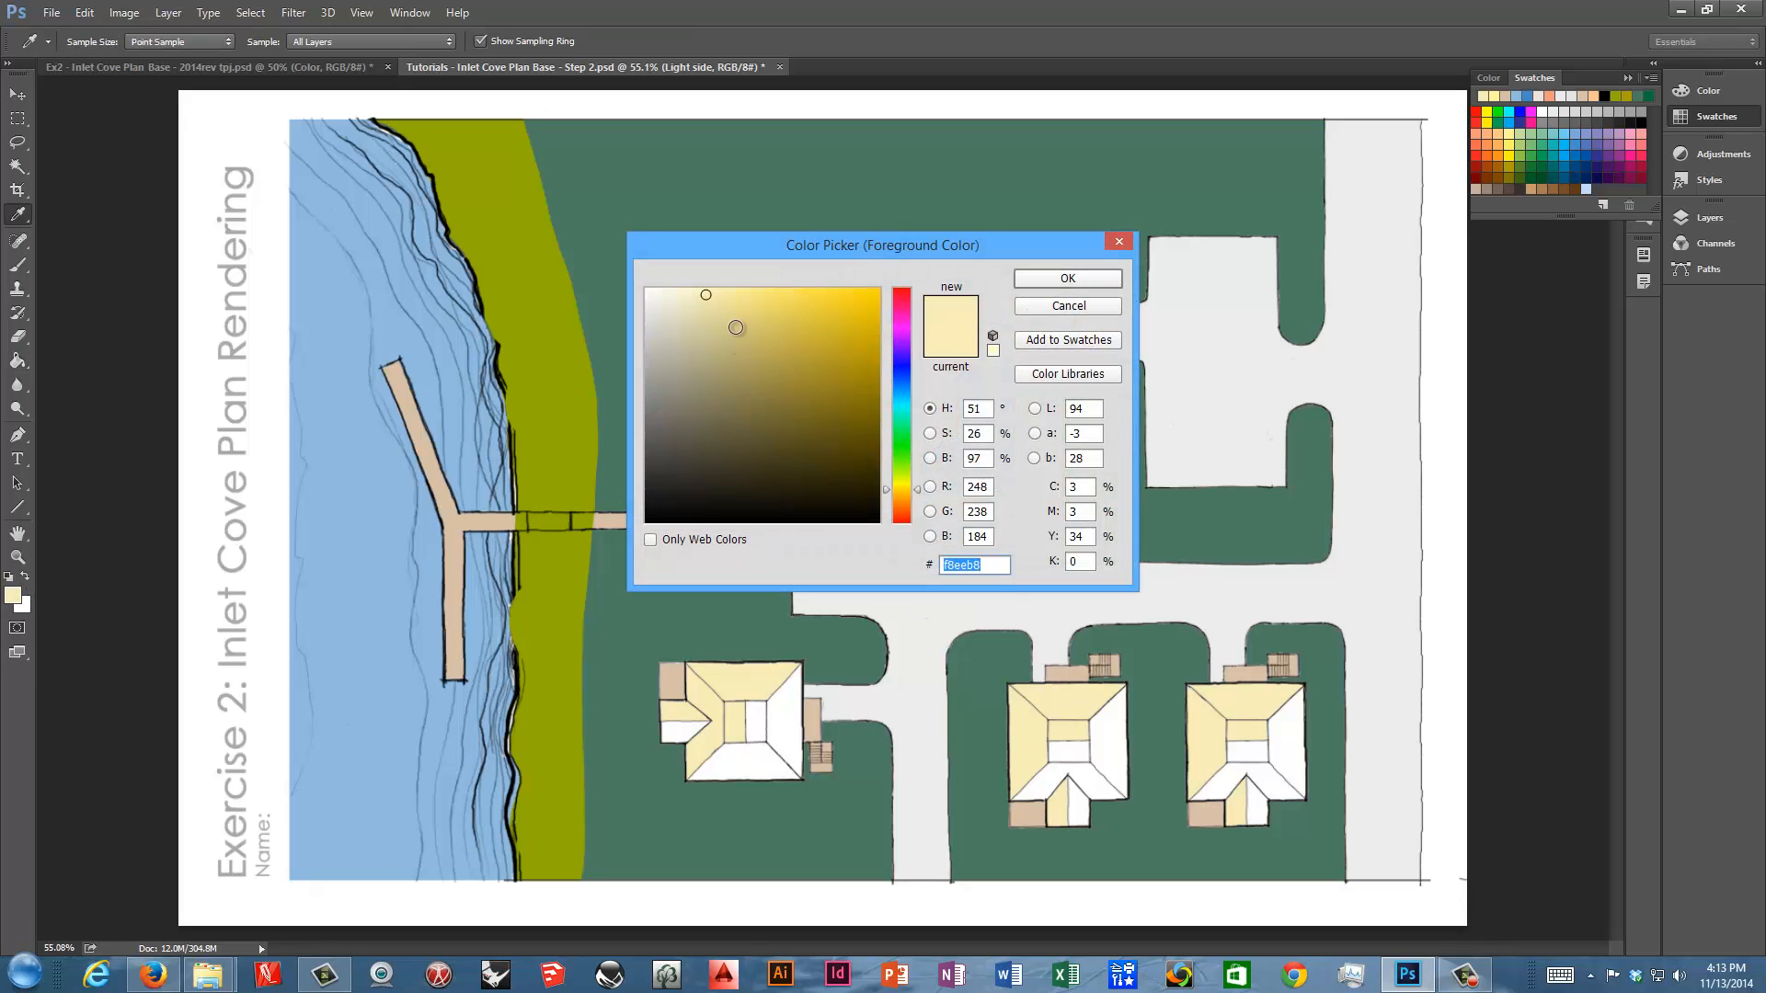
pyautogui.click(809, 410)
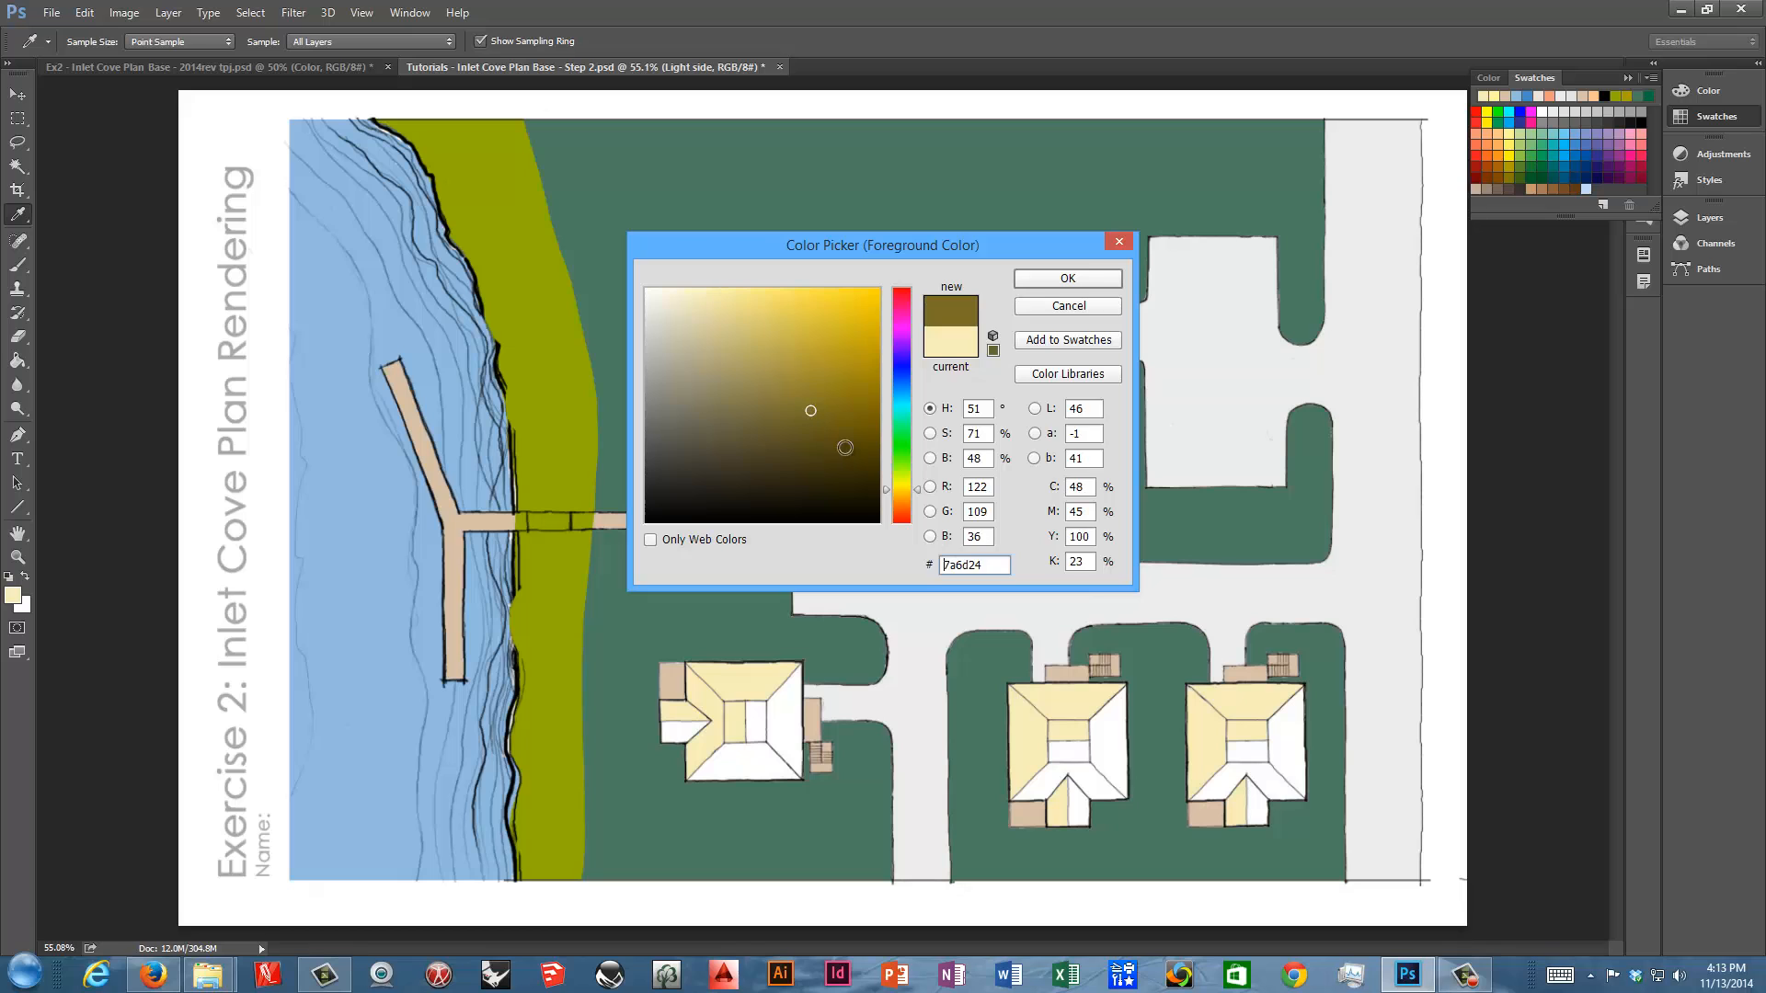
pyautogui.click(1058, 279)
pyautogui.press('g')
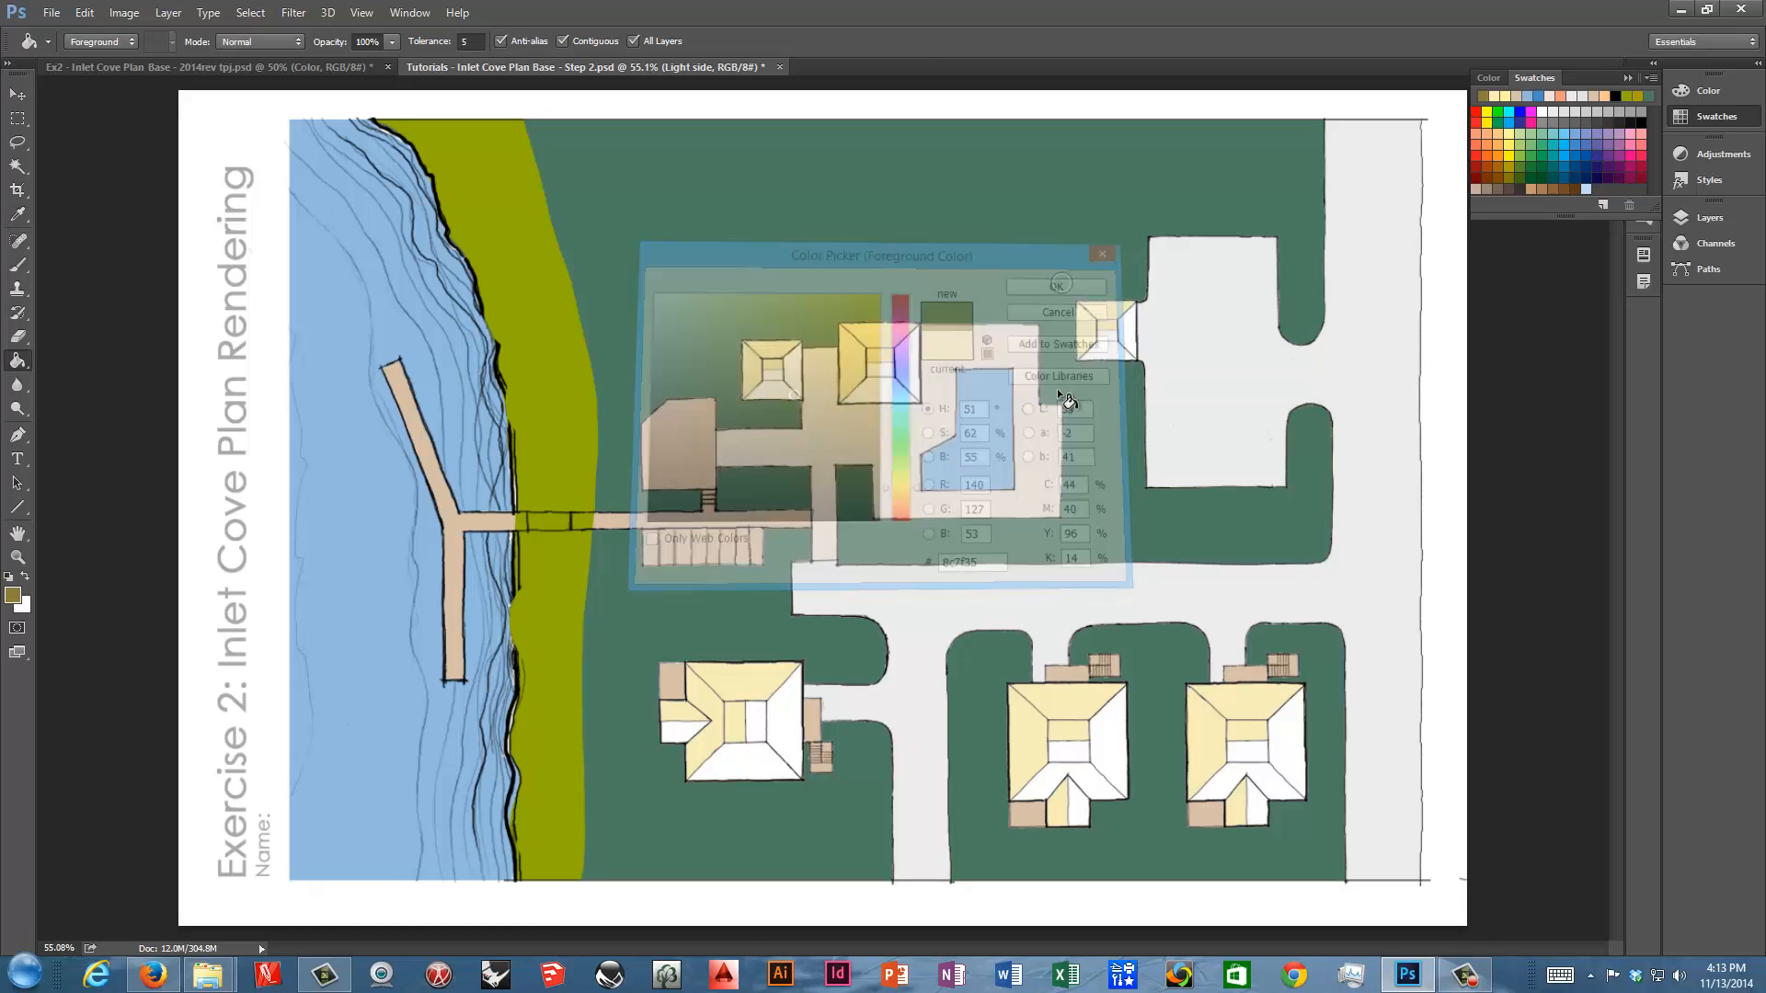
# Fill the south and east roof faces of the three houses with dark olive brown using the Paint Bucket
pyautogui.click(684, 732)
pyautogui.click(759, 720)
pyautogui.click(772, 753)
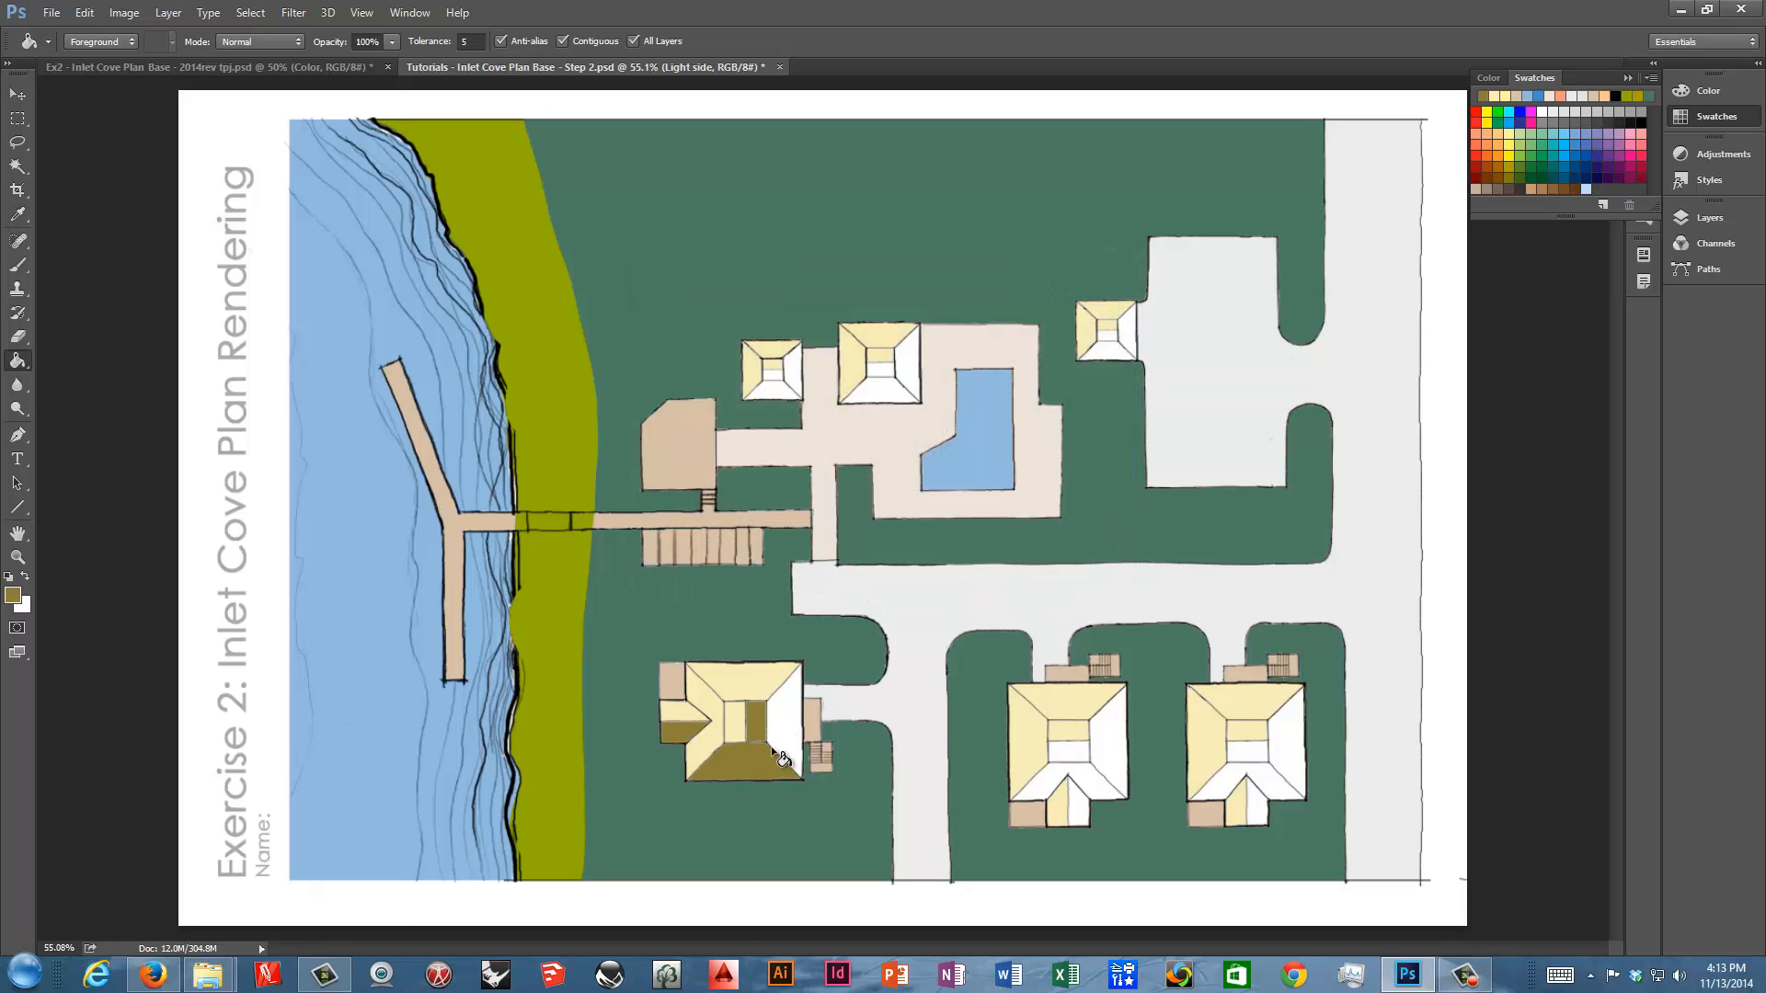
pyautogui.click(1077, 756)
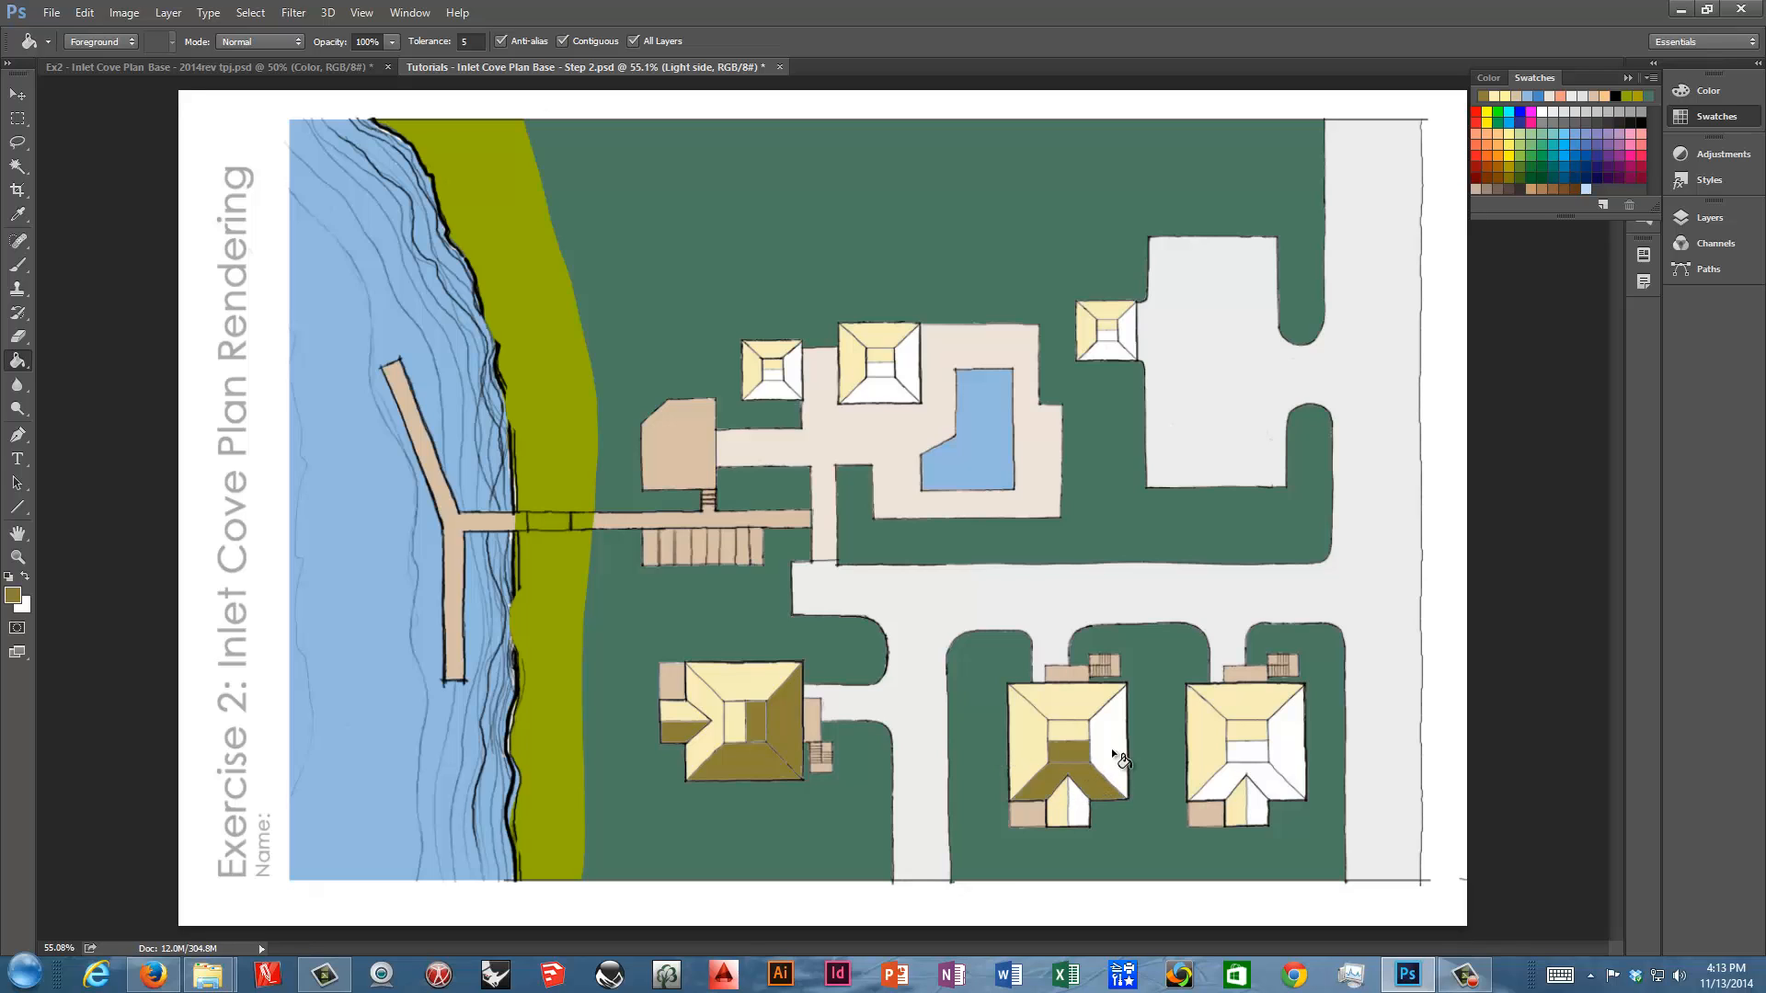
pyautogui.click(1260, 796)
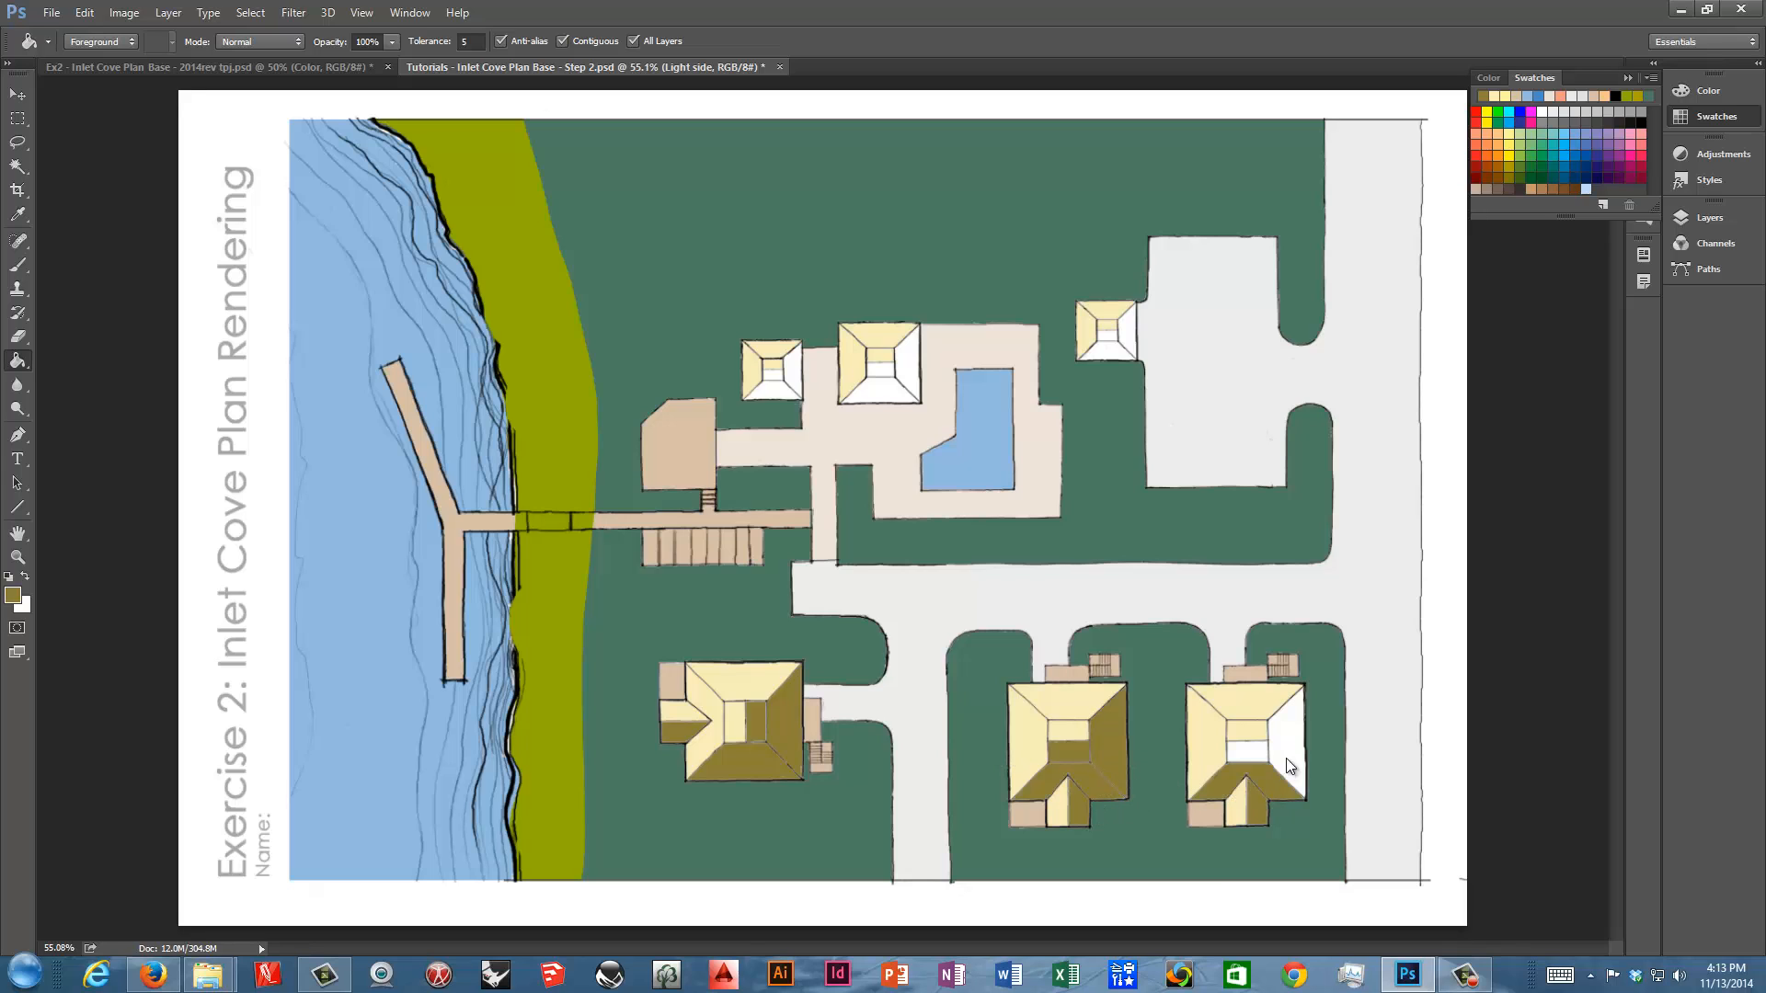
# Fill the shaded south and east roof faces of the small buildings near the pool and parking lot with dark olive brown
pyautogui.click(773, 390)
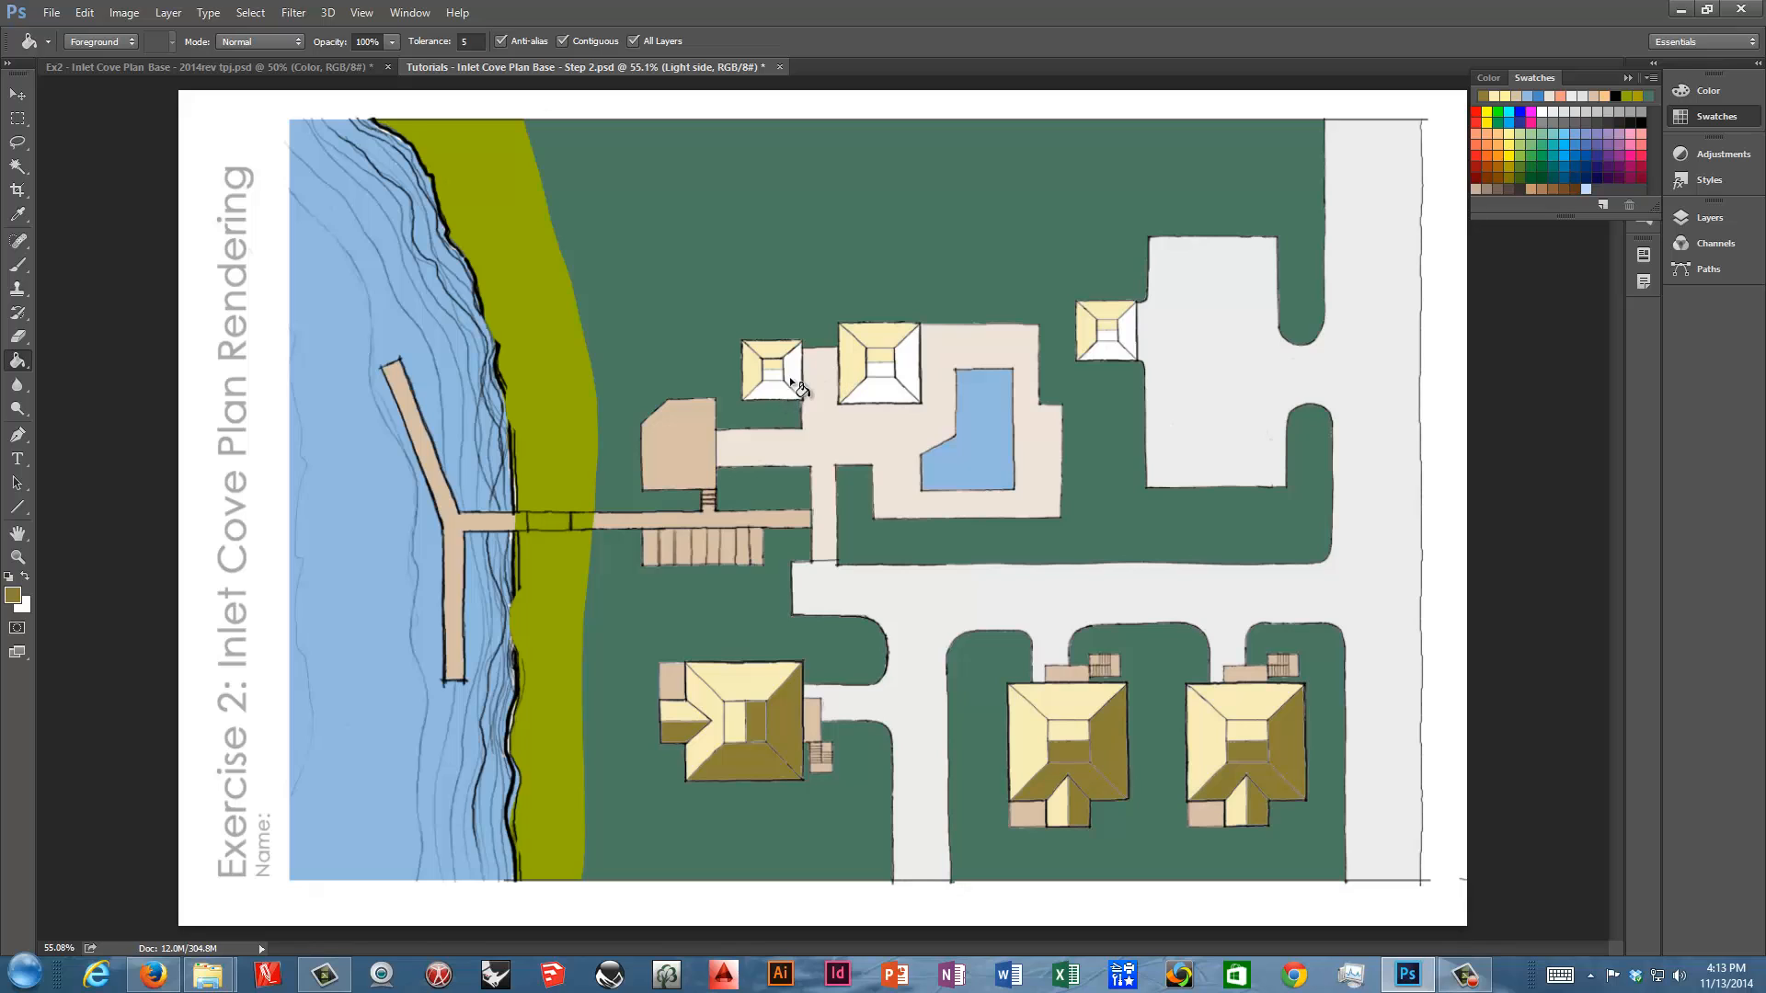
pyautogui.click(787, 373)
pyautogui.click(776, 373)
pyautogui.click(895, 394)
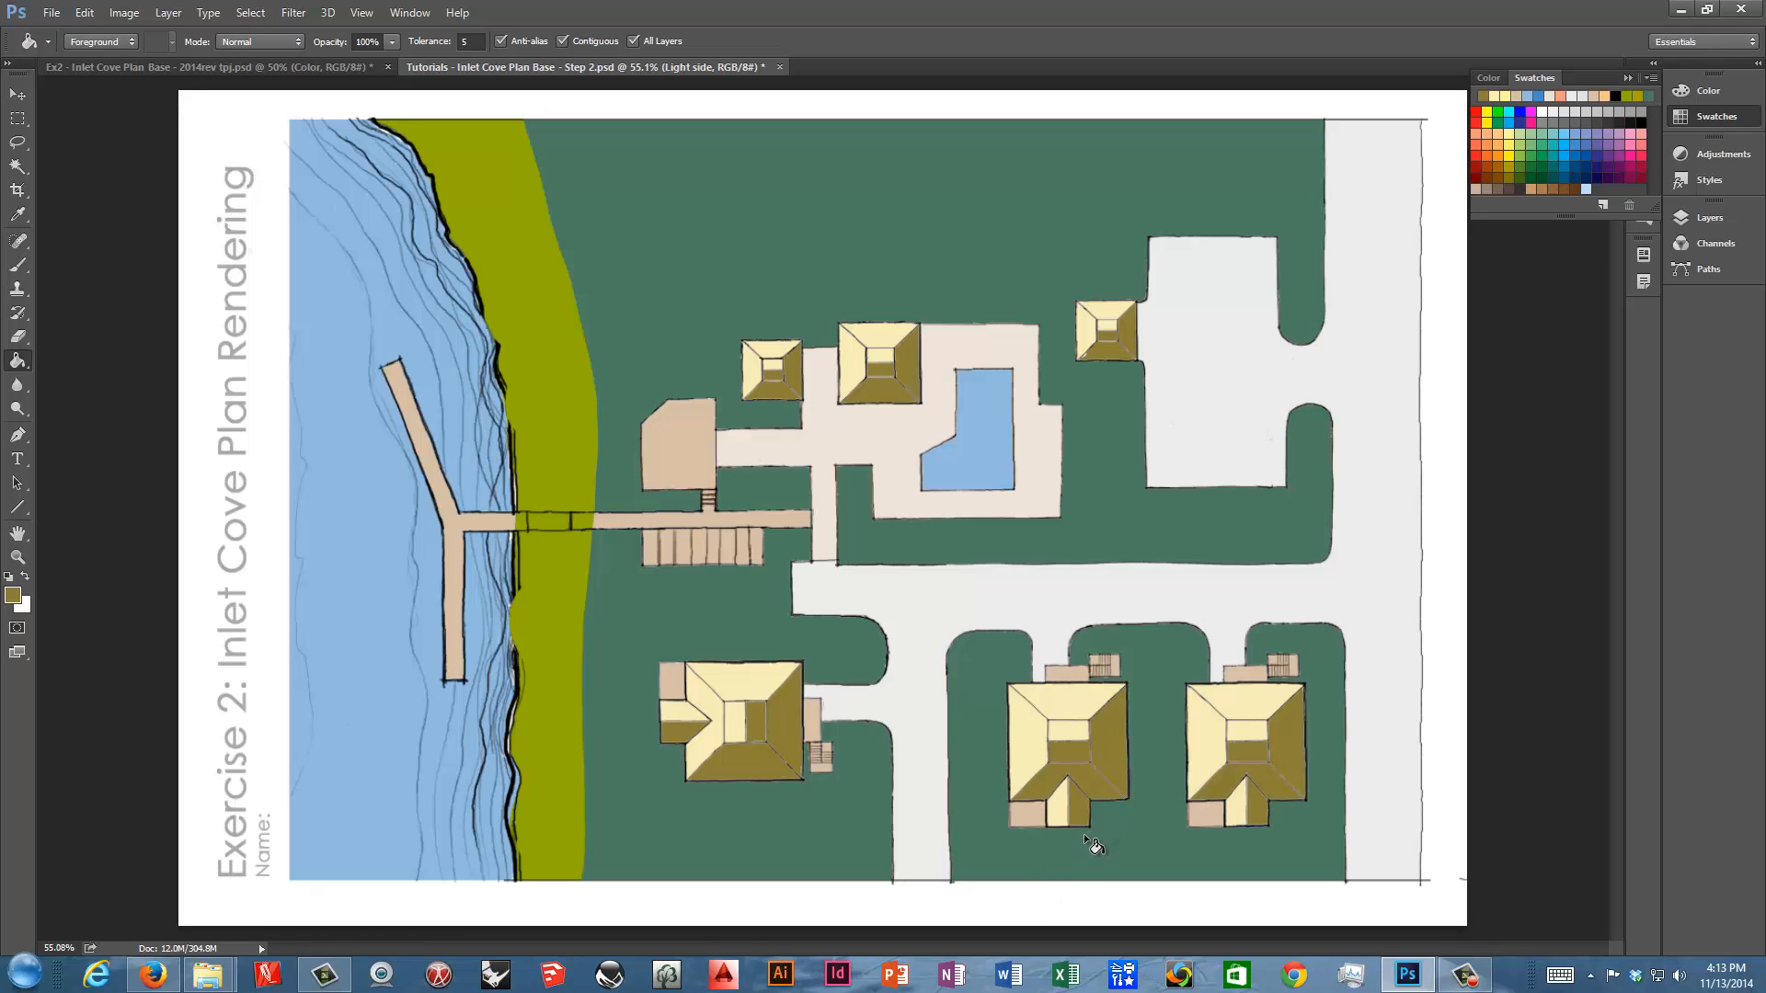
# Touch up the unfilled gaps along the shaded roof lines with the Brush, stepping back the unwanted strokes
pyautogui.press('b')
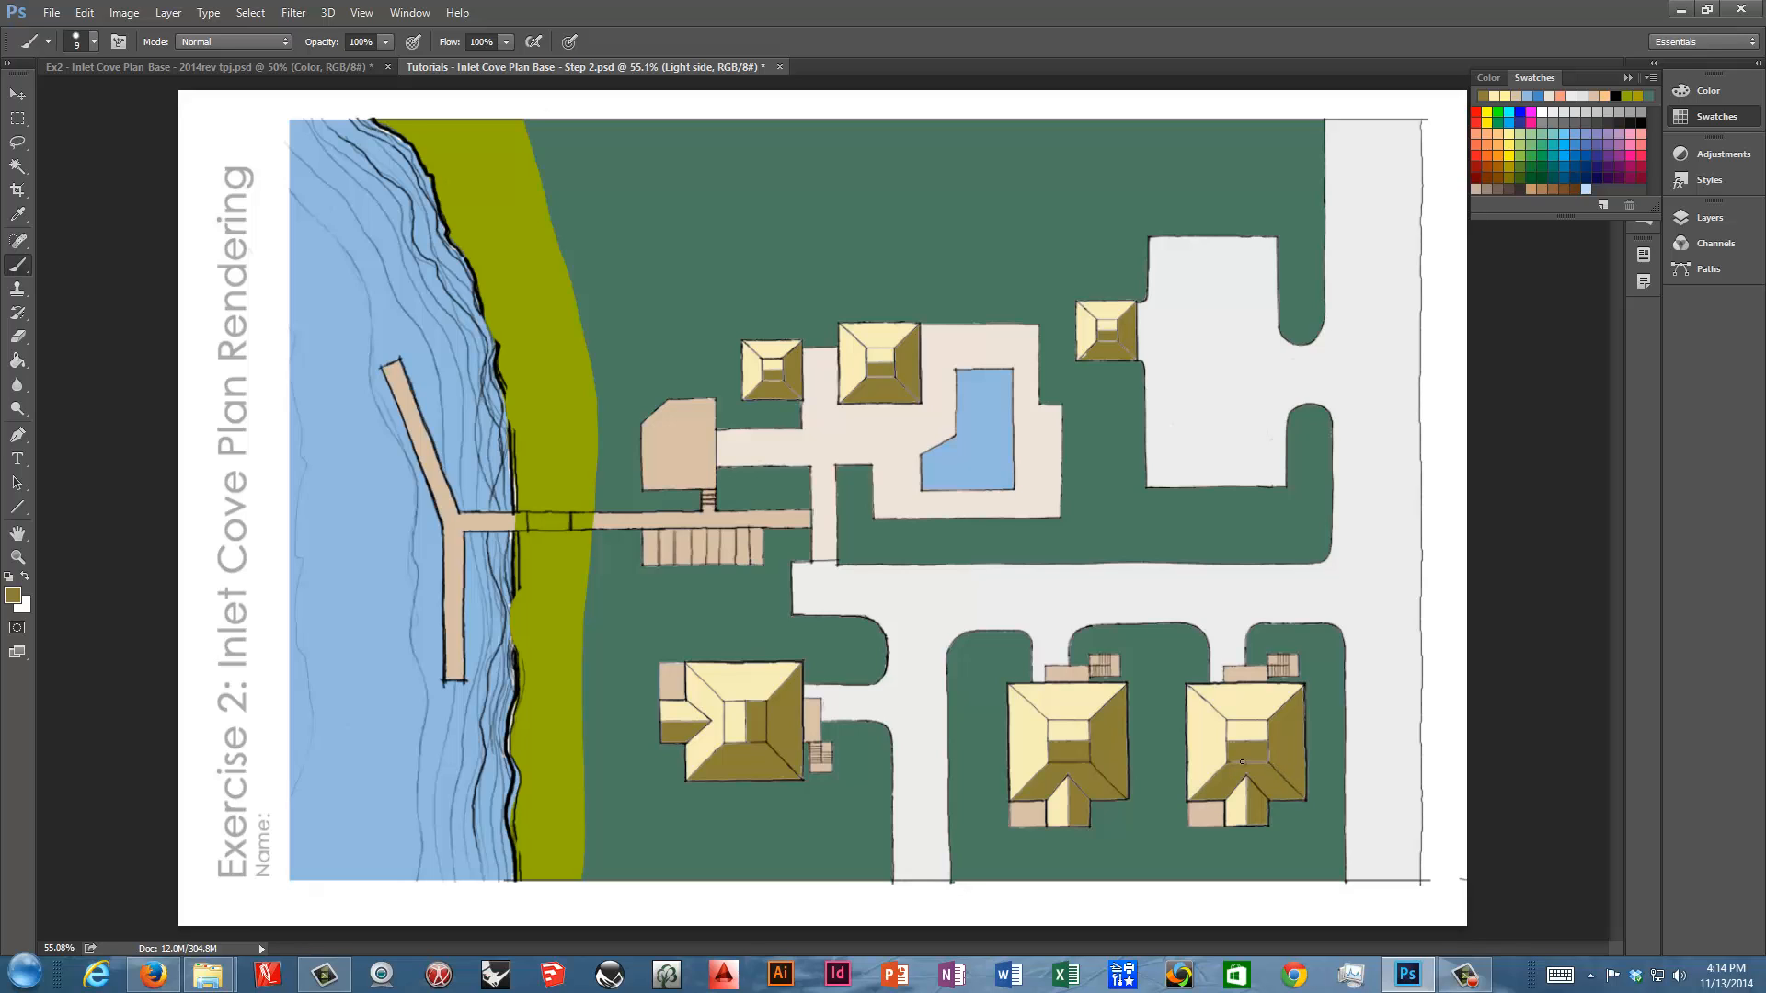
pyautogui.moveTo(1242, 762)
pyautogui.mouseDown()
pyautogui.moveTo(1273, 762)
pyautogui.moveTo(1266, 720)
pyautogui.mouseUp()
pyautogui.click(84, 13)
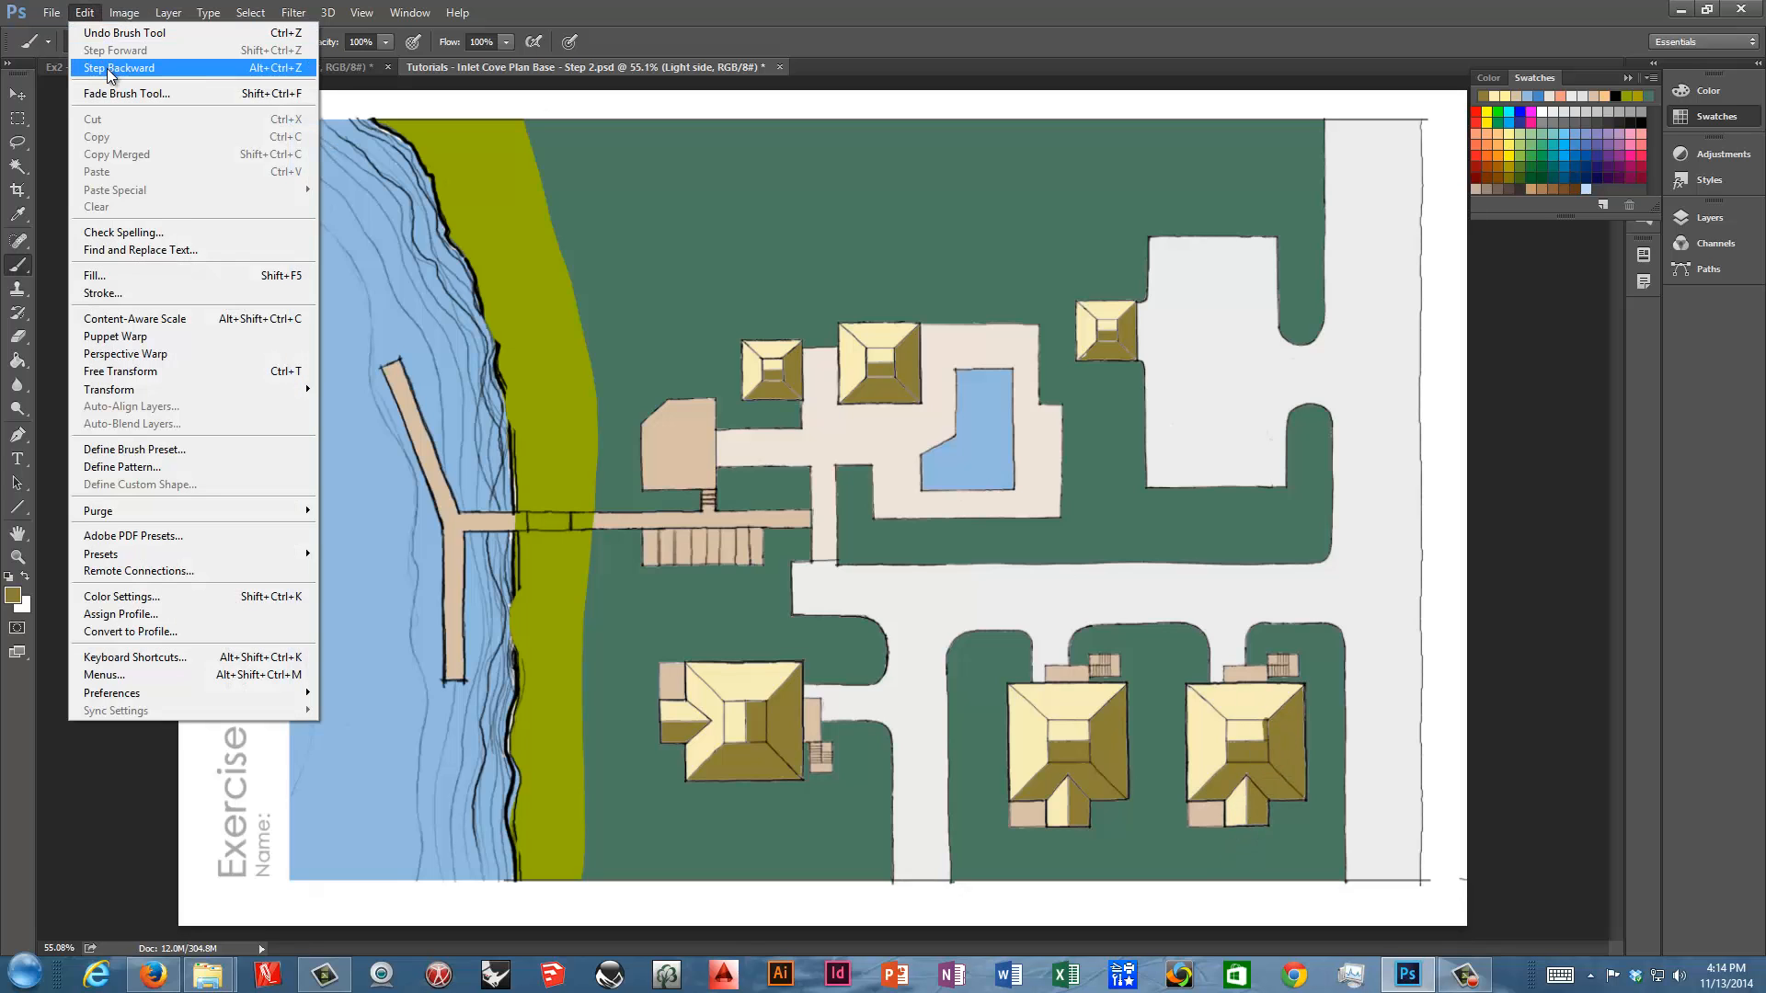
pyautogui.click(106, 68)
pyautogui.click(85, 13)
pyautogui.click(107, 68)
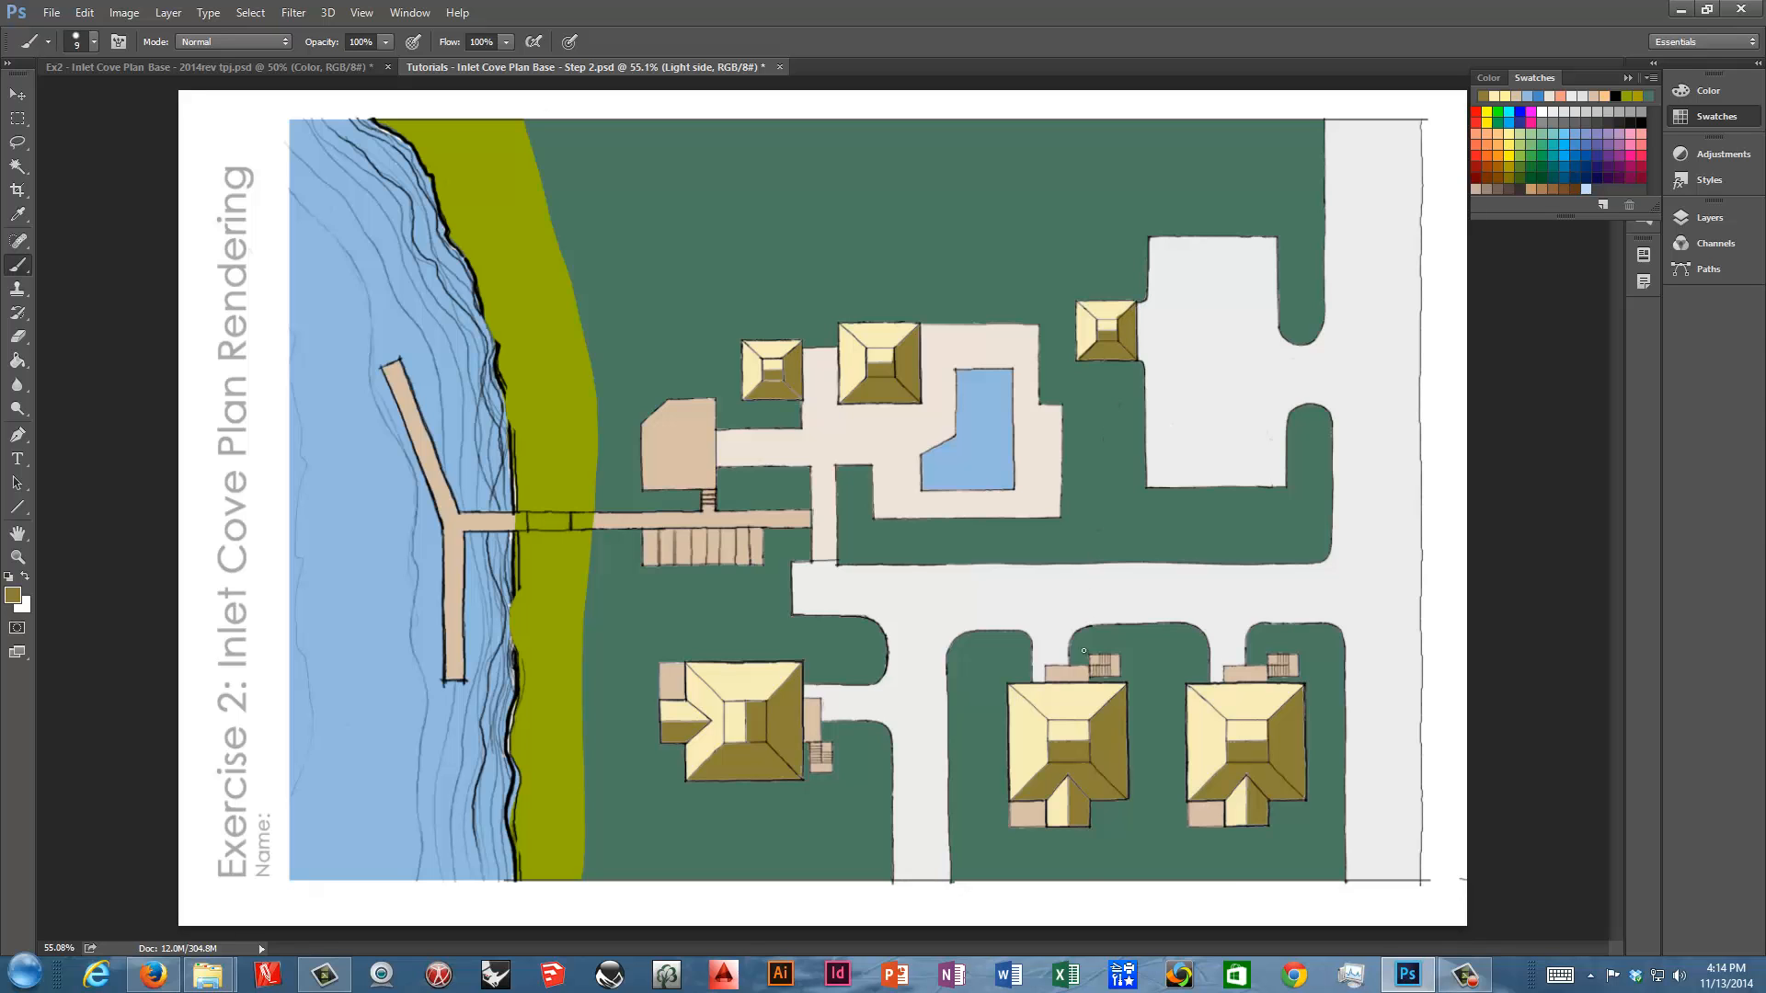
# Turn on the Plants and Transportation groups in the Color group and collapse the Buildings group
pyautogui.scroll(-3, 1123, 921)
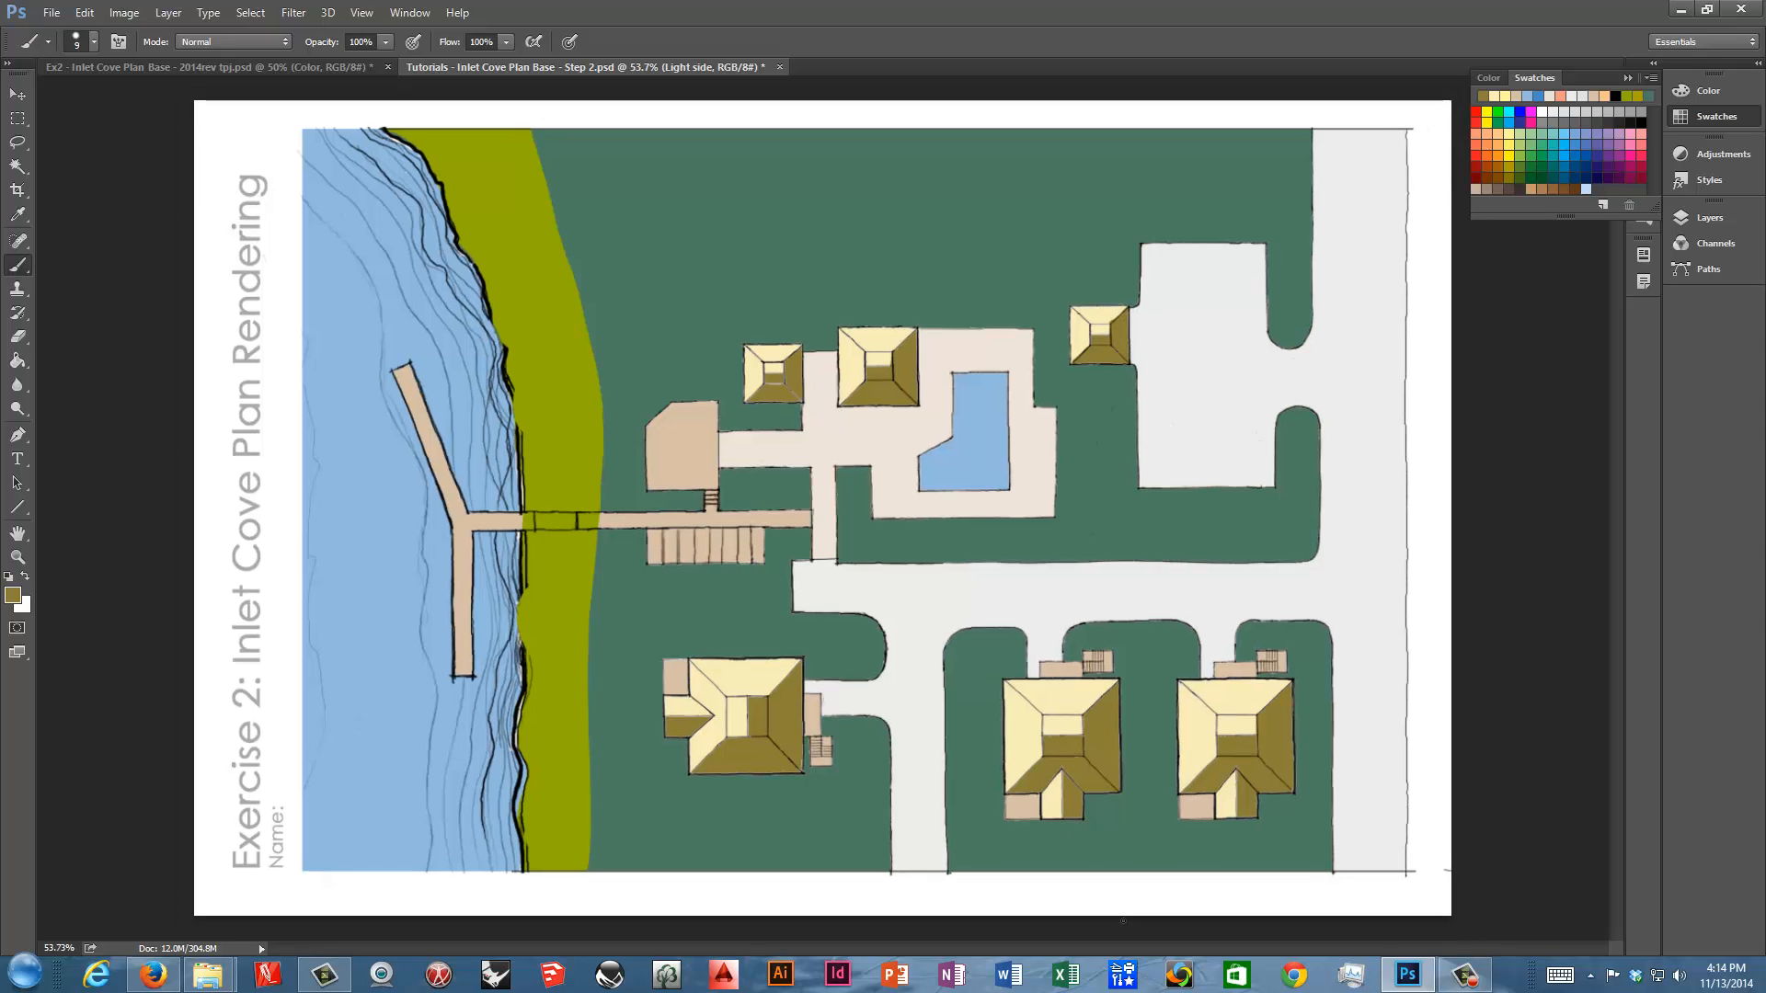
pyautogui.click(1709, 218)
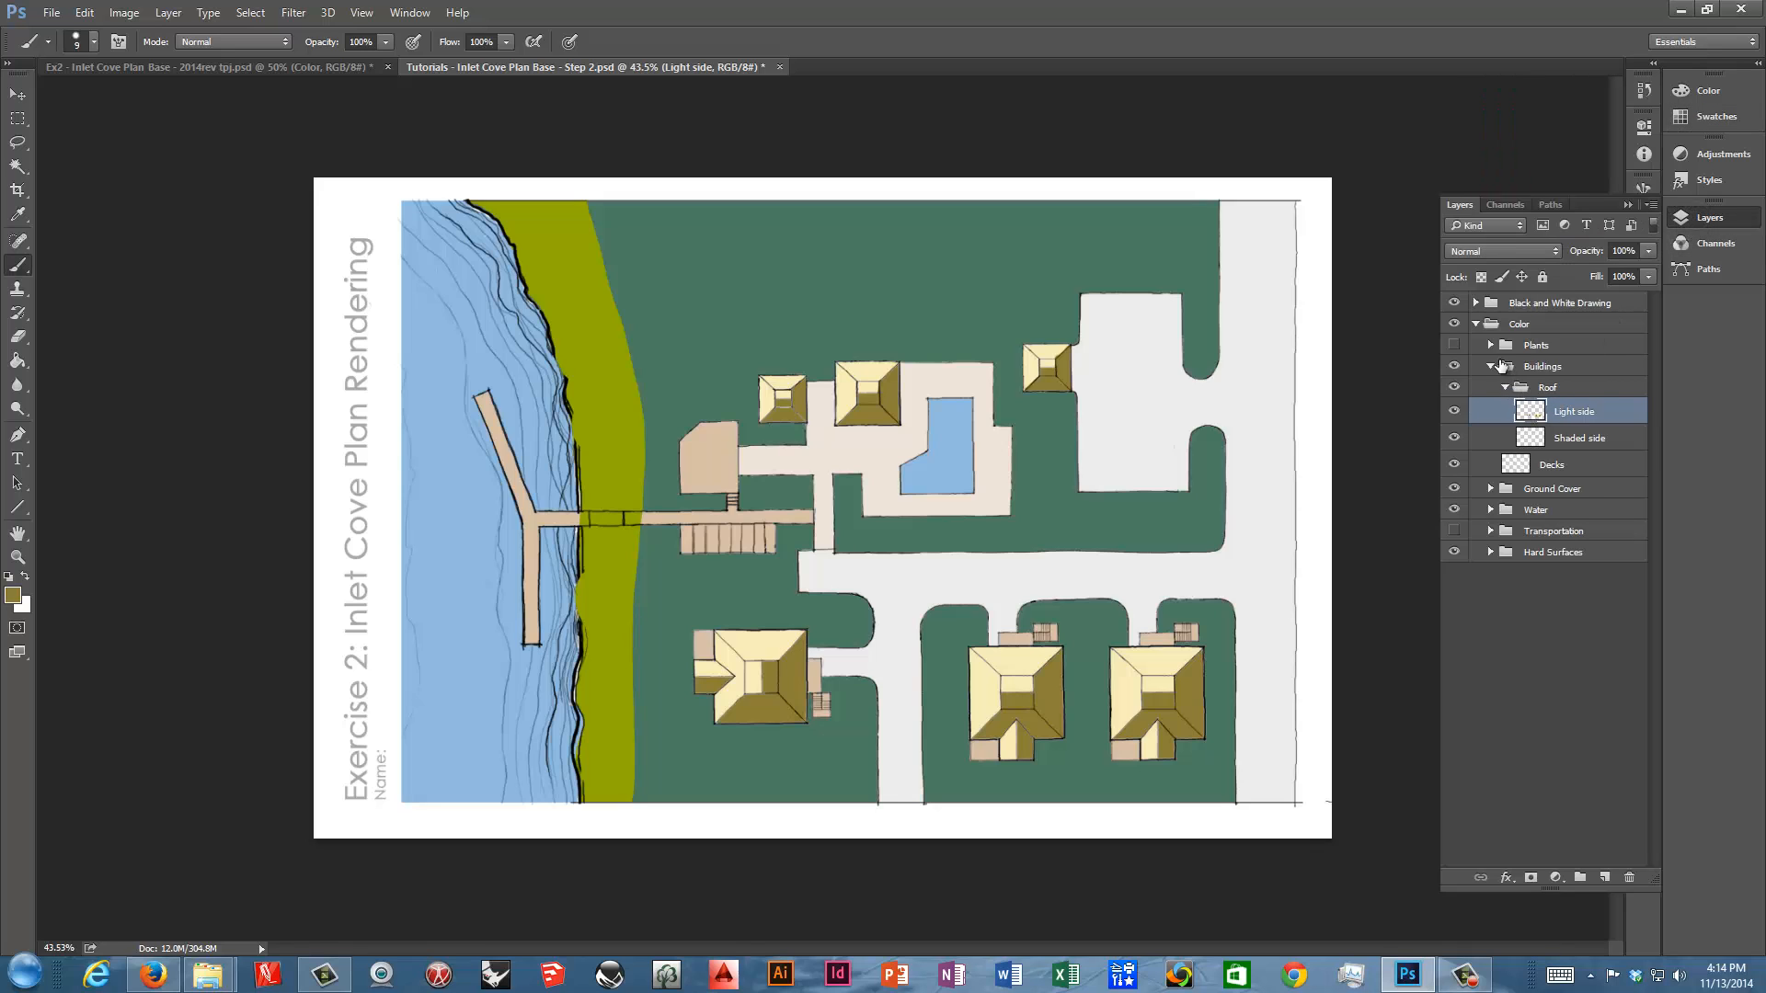
pyautogui.click(1455, 345)
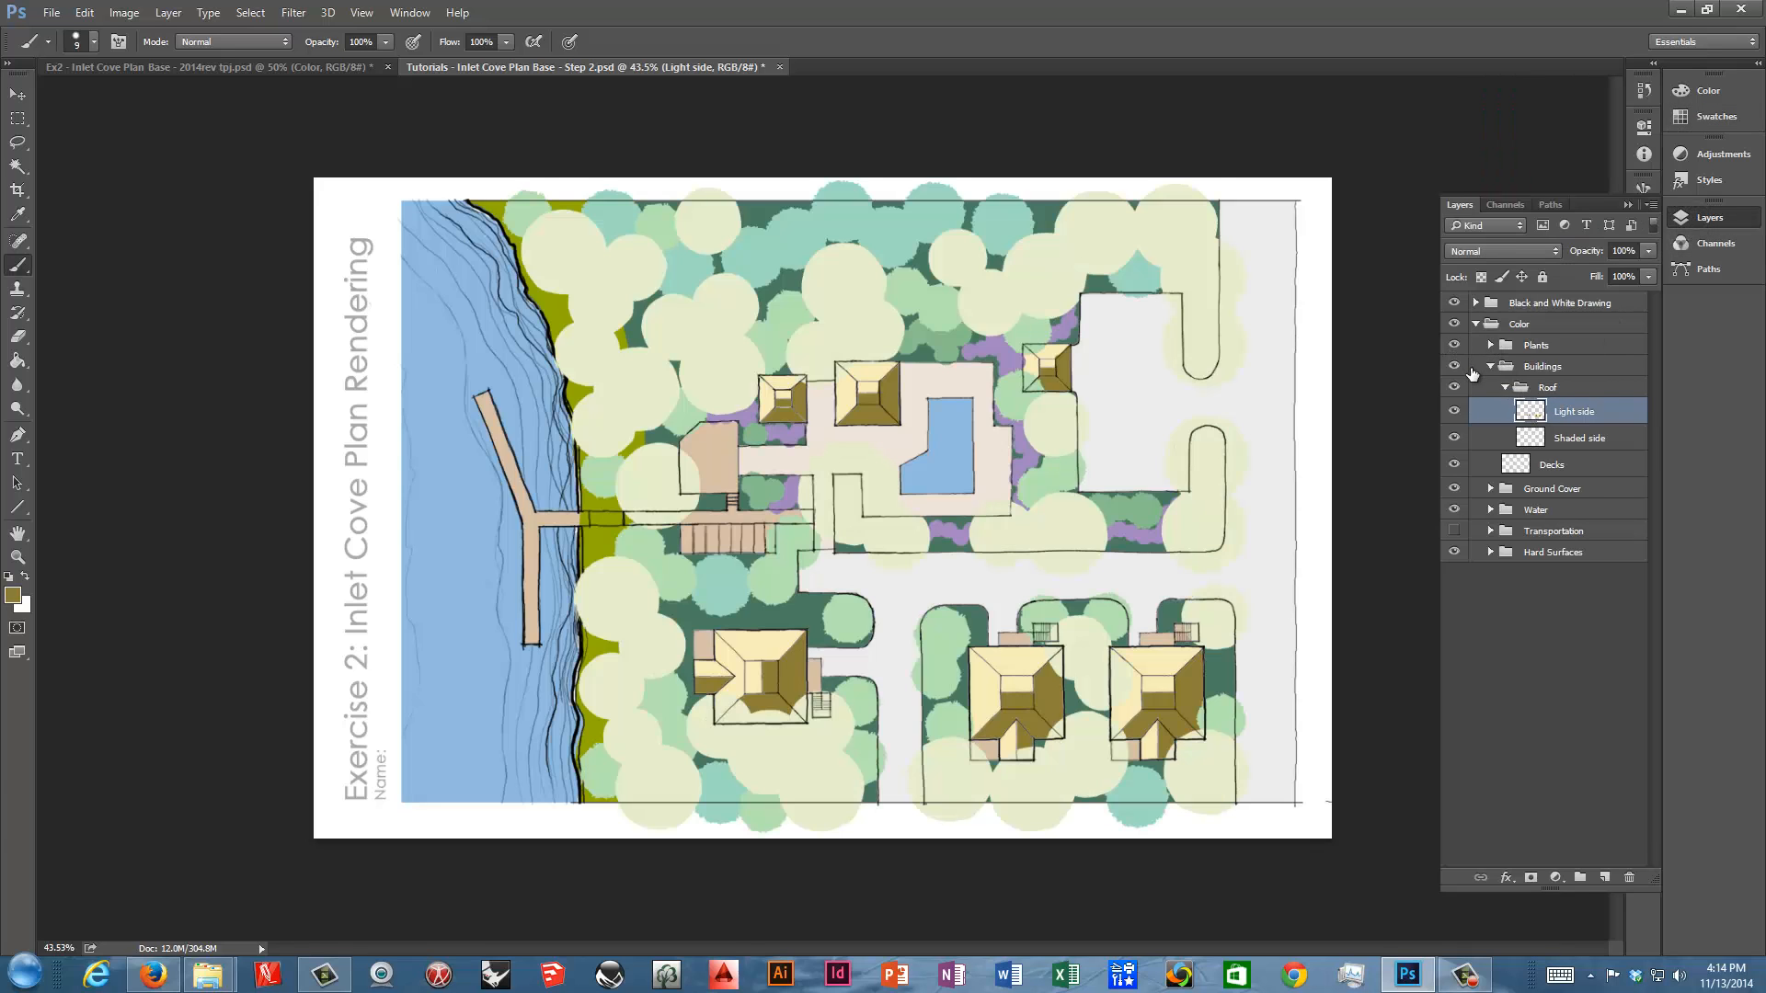
pyautogui.click(1491, 366)
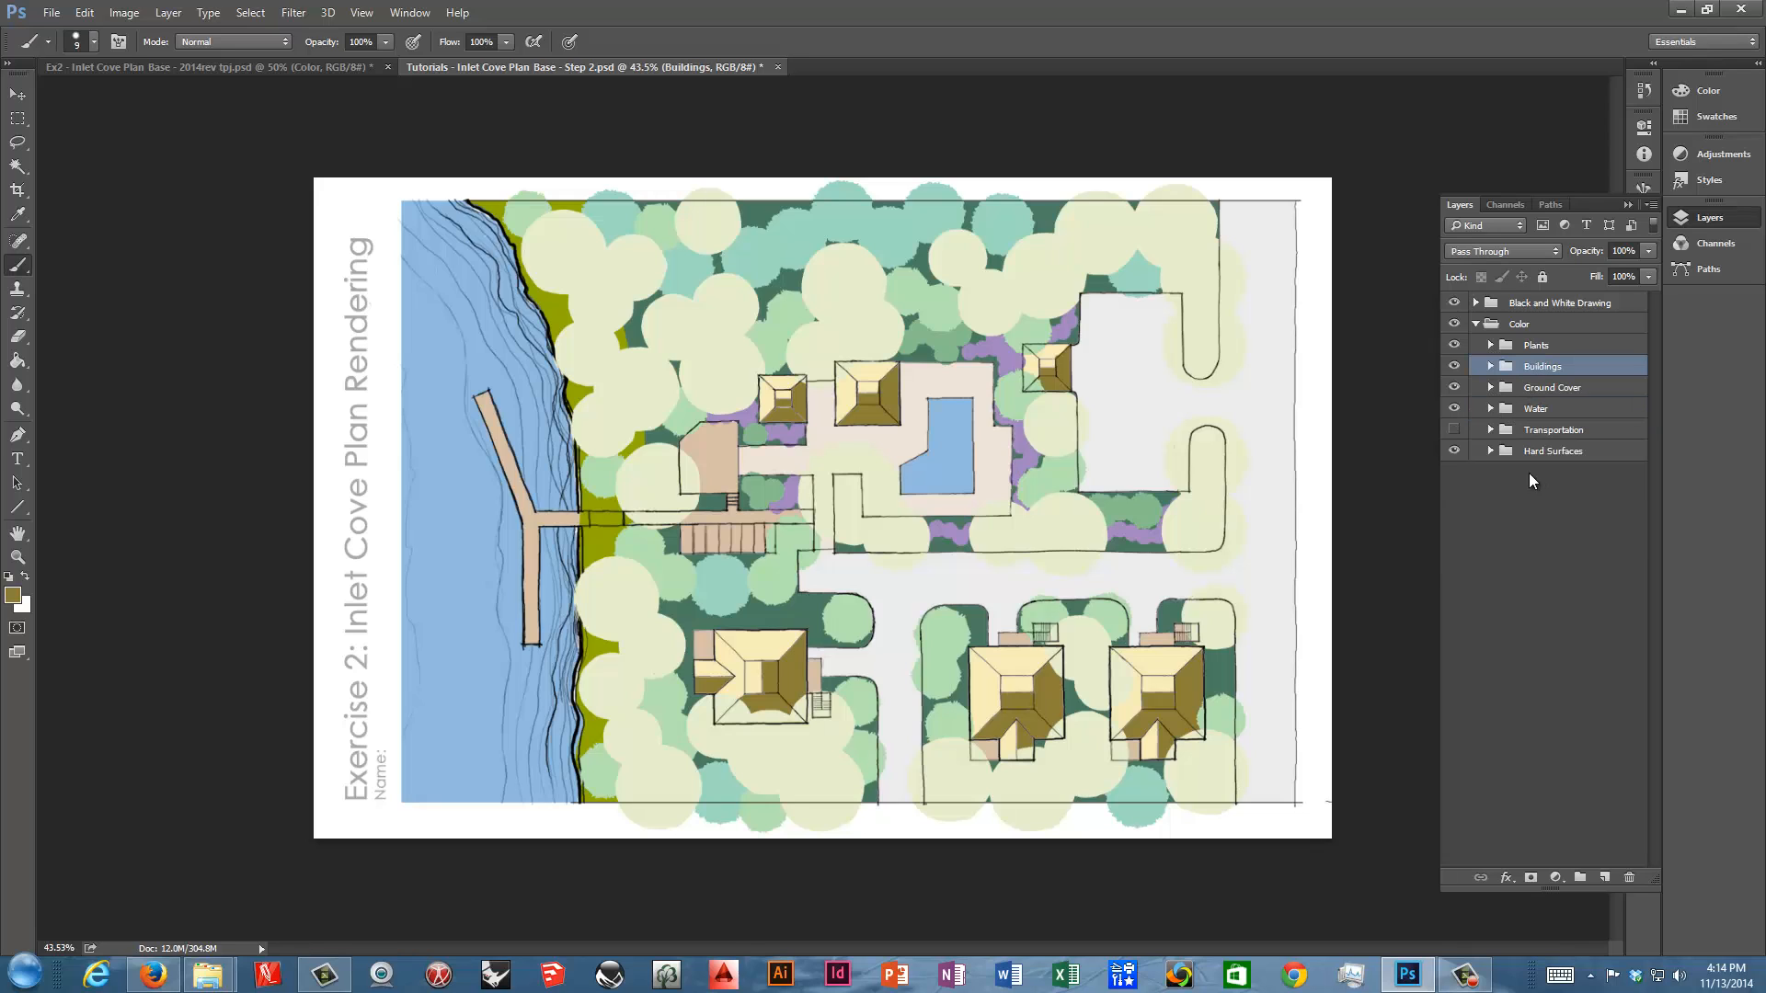
pyautogui.click(1454, 429)
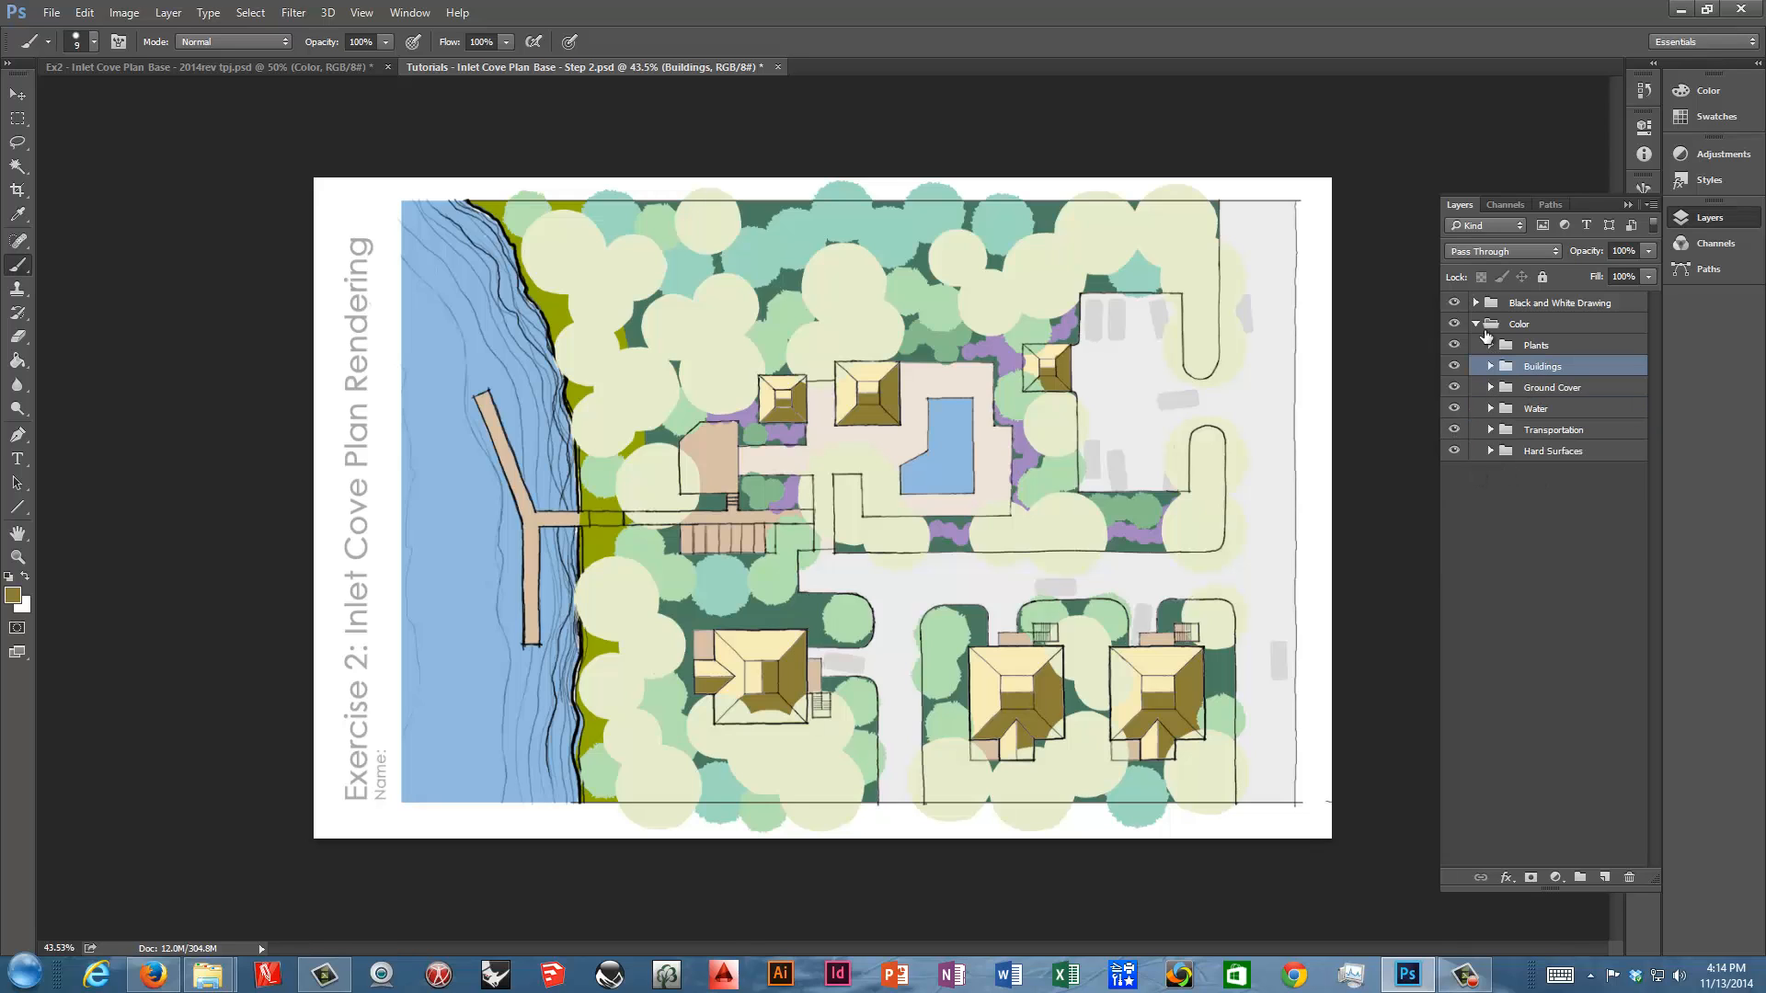
# Show the linework groups within Black and White Drawing, collapsing Ground Plane and expanding Plantings
pyautogui.click(1475, 303)
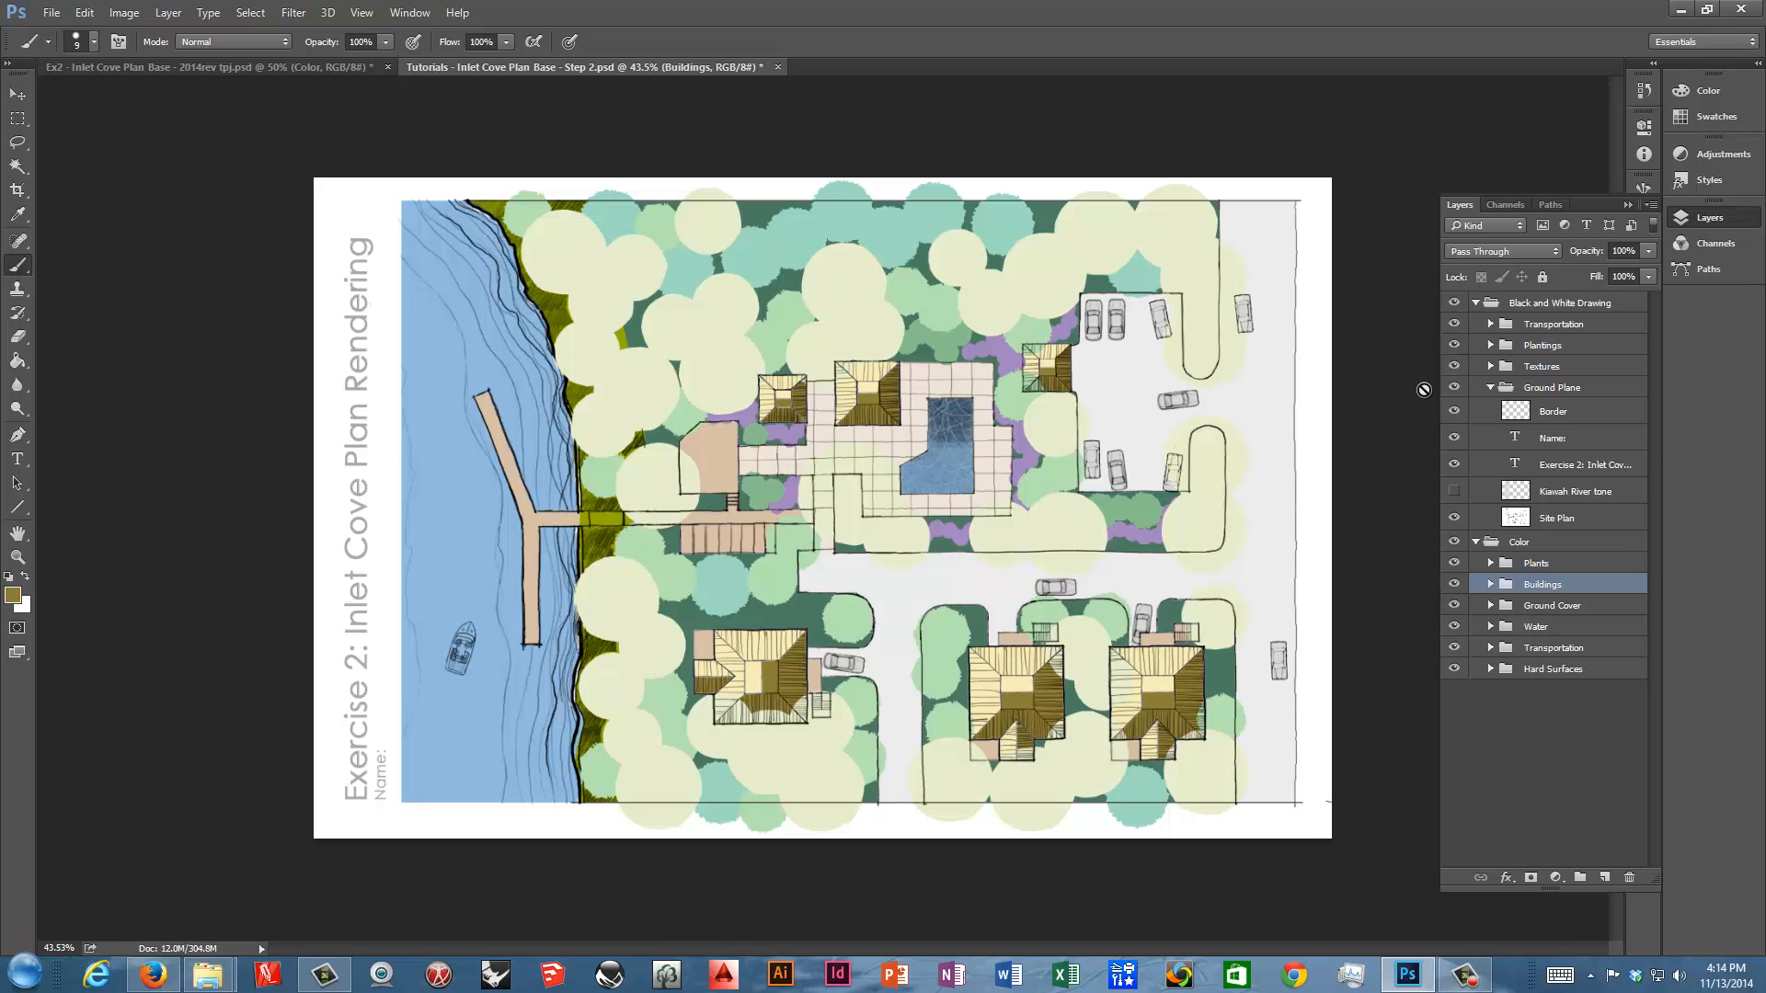
pyautogui.click(1491, 387)
pyautogui.click(1491, 346)
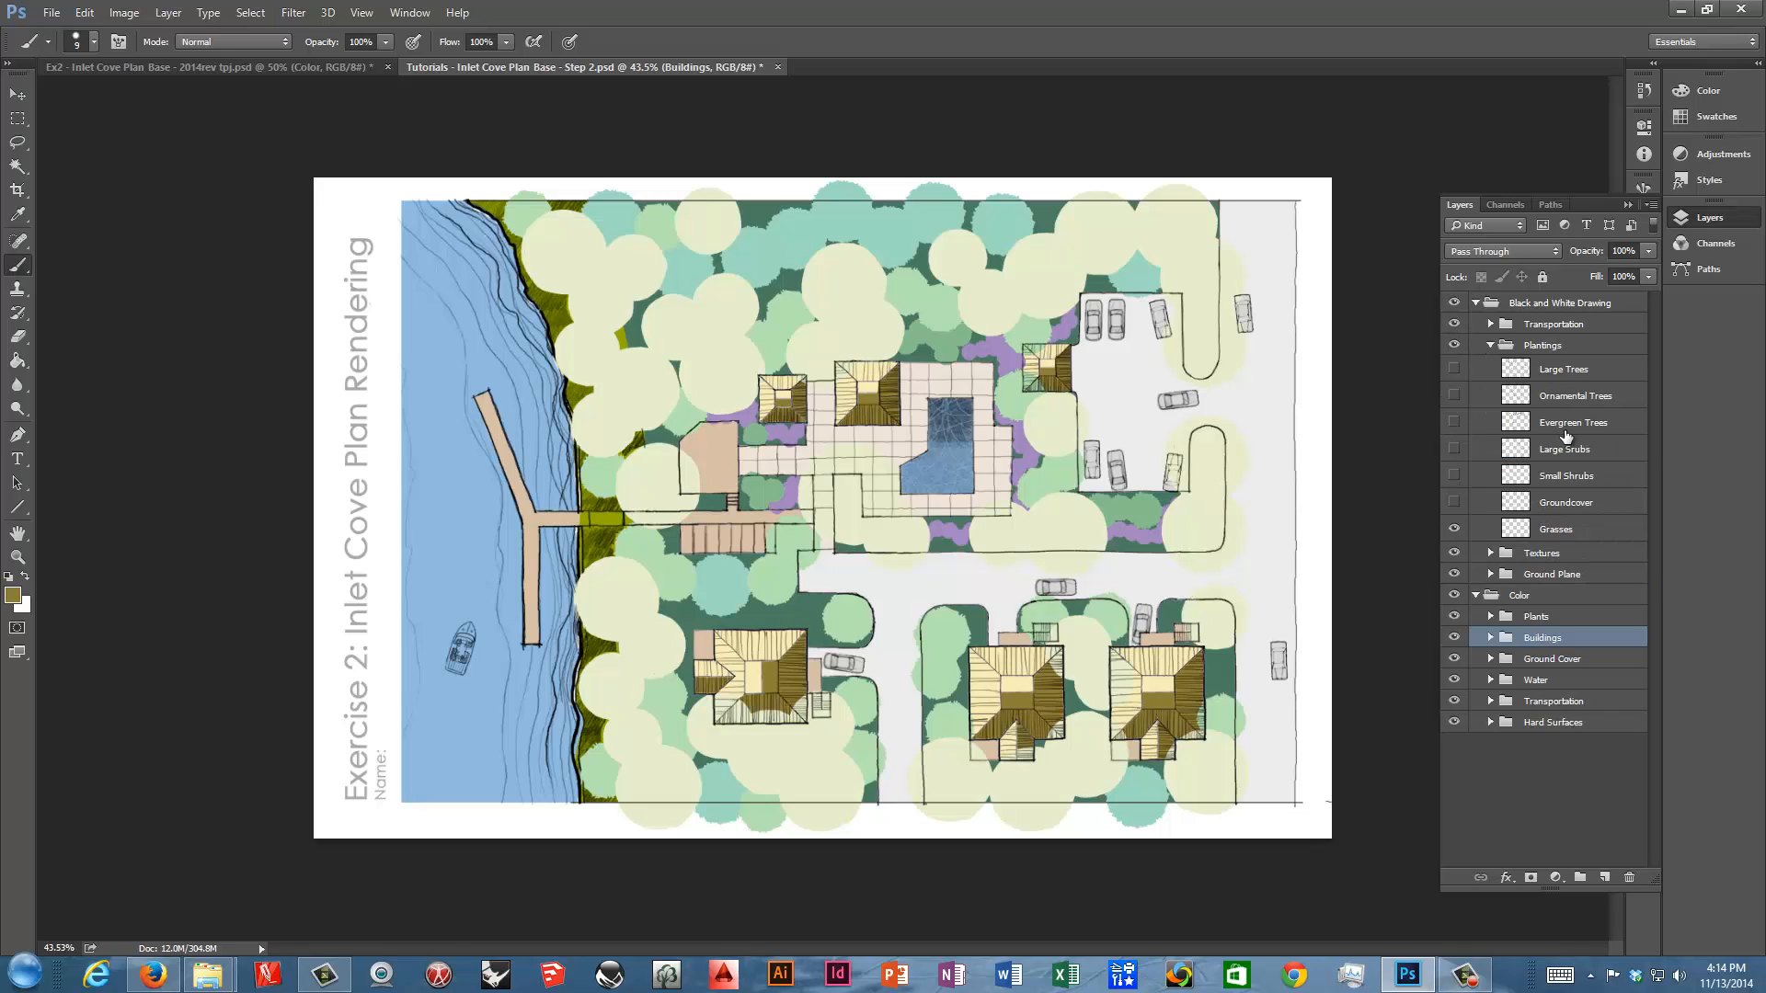
# Turn on the hidden tree, shrub and groundcover linework layers in the Plantings group, and collapse the group
pyautogui.click(1454, 422)
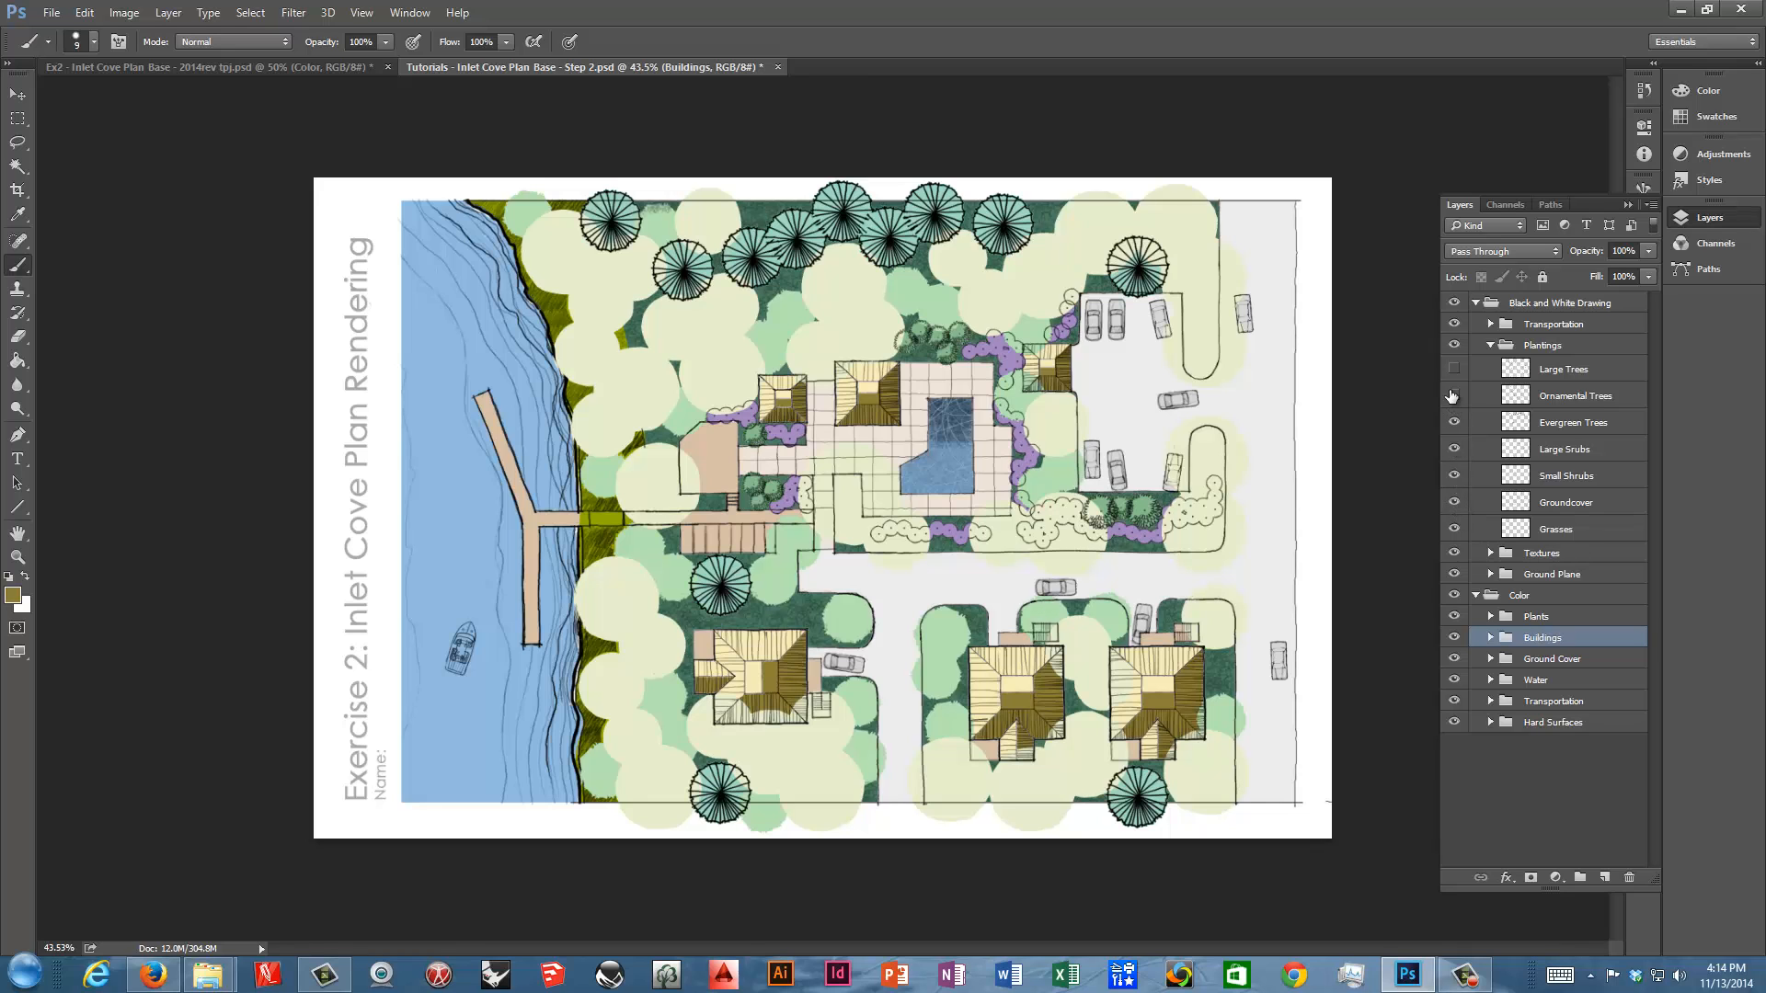
pyautogui.click(1454, 395)
pyautogui.click(1454, 369)
pyautogui.click(1491, 345)
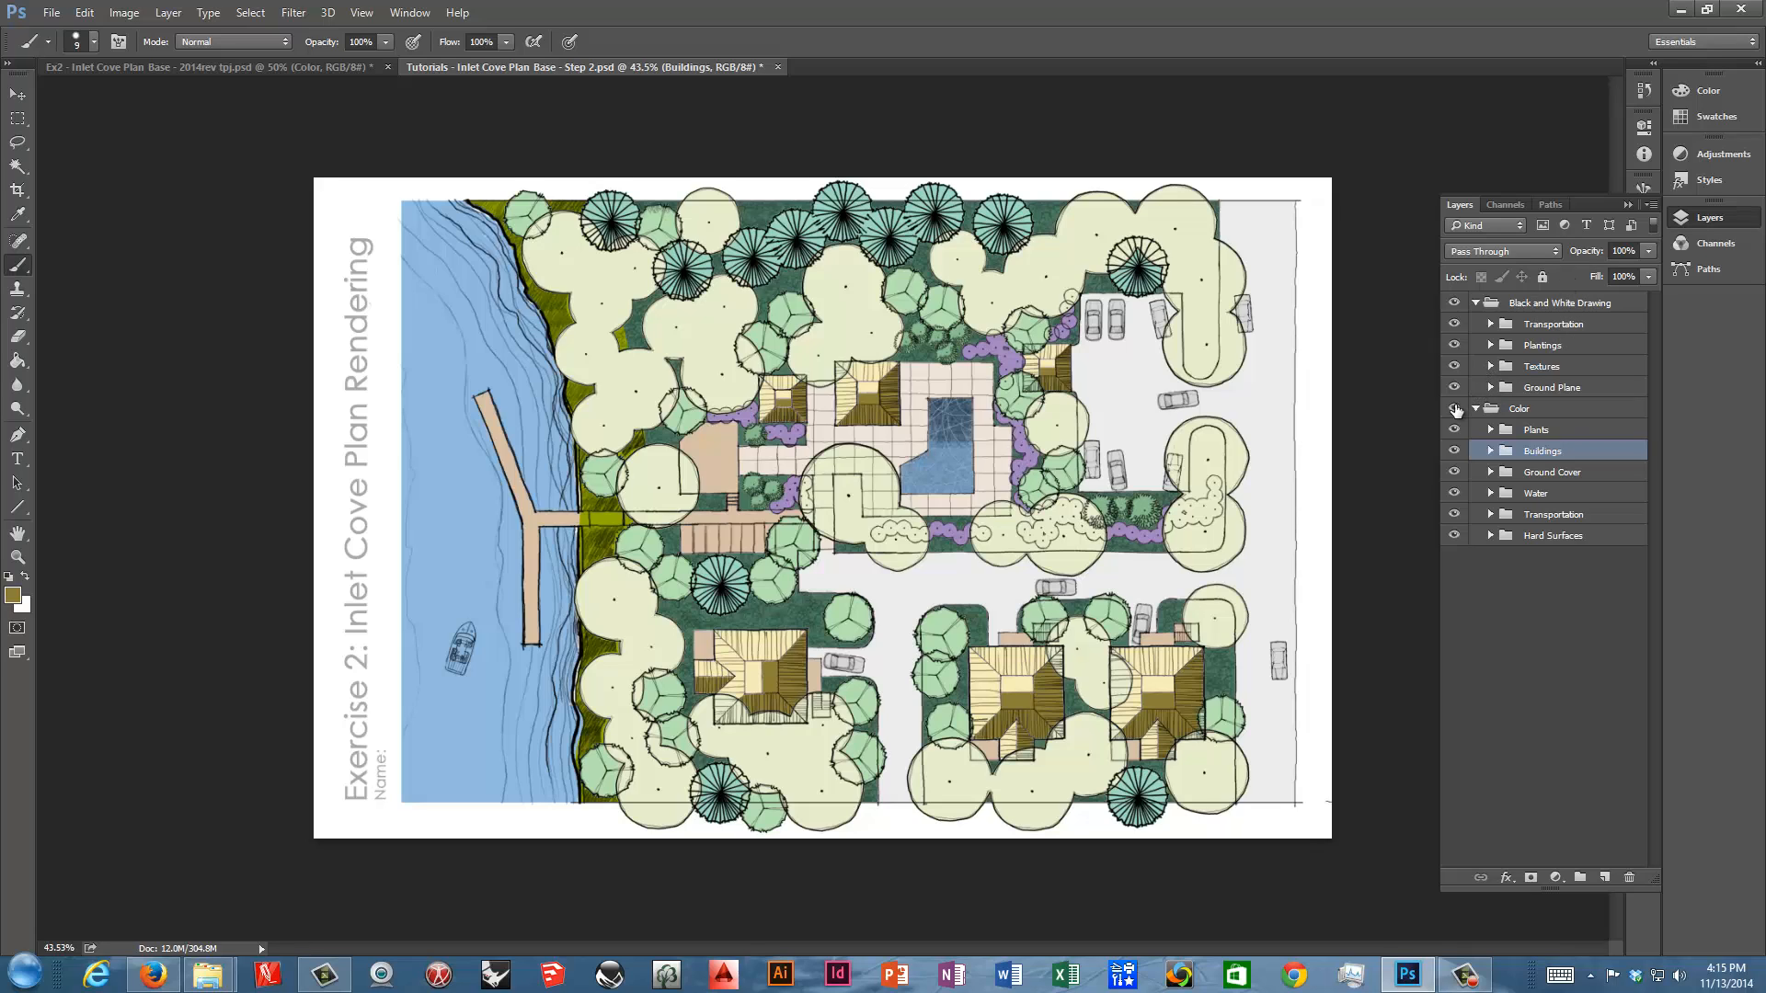
pyautogui.scroll(-1, 1364, 380)
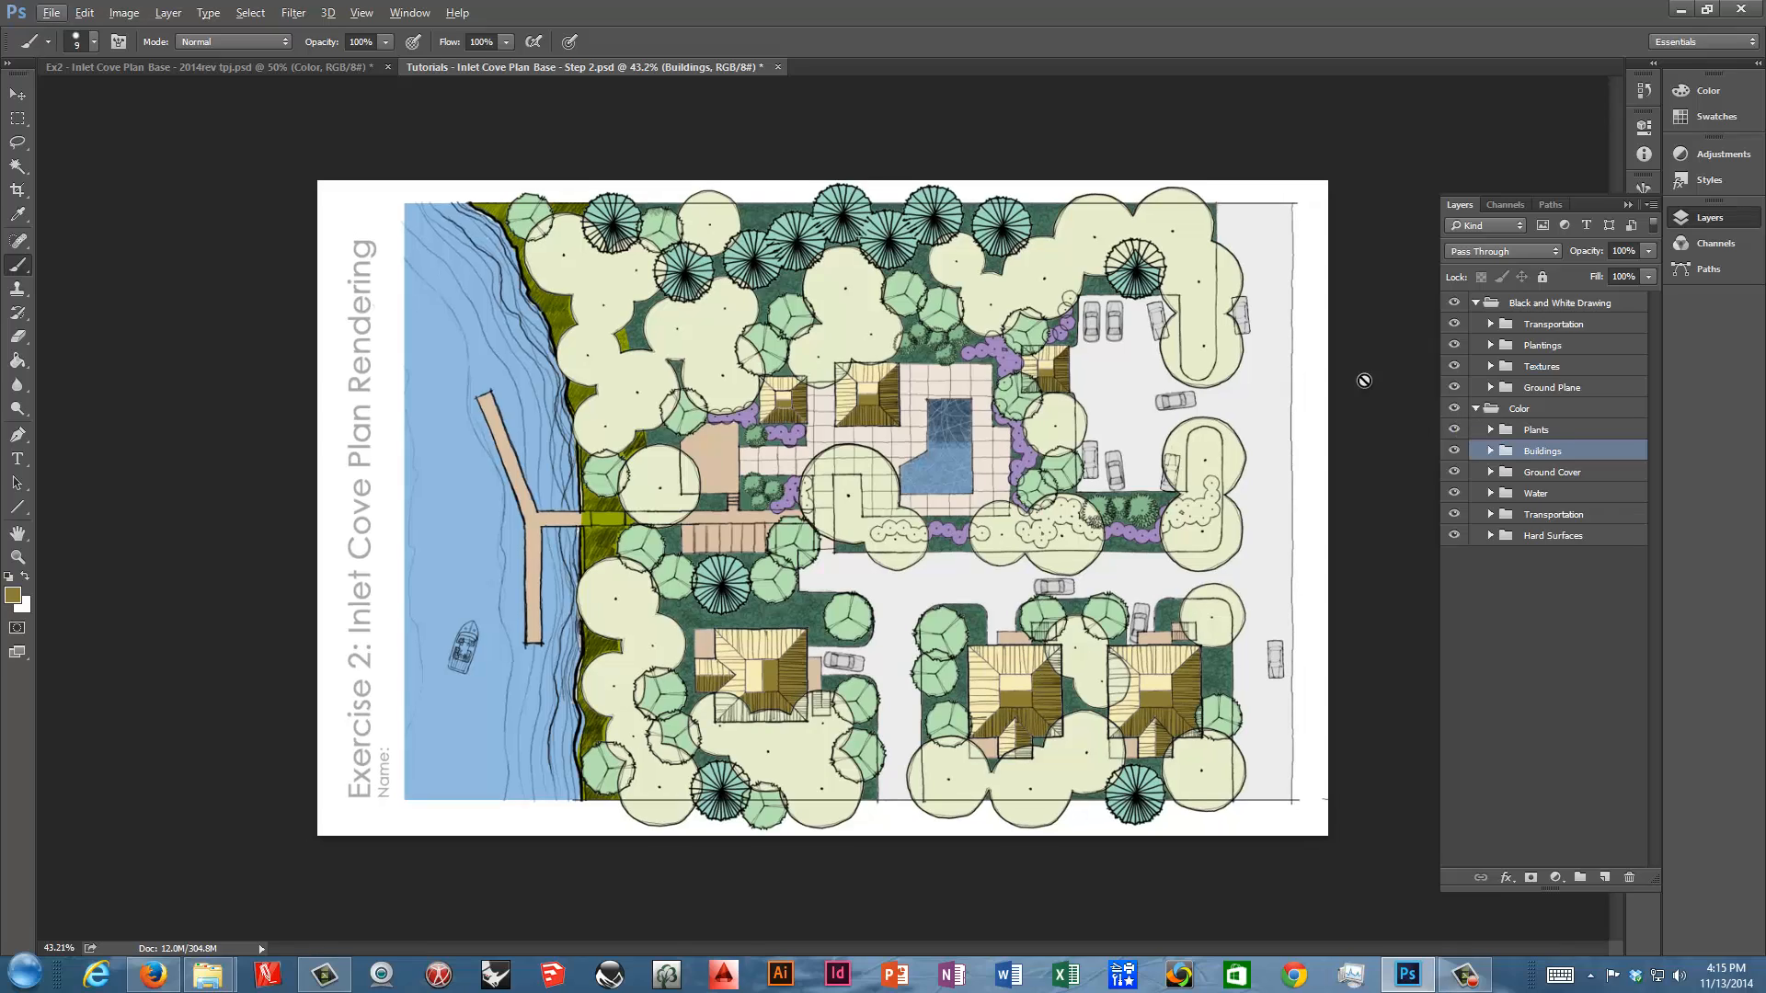
pyautogui.click(1364, 379)
pyautogui.click(903, 379)
pyautogui.scroll(3, 929, 401)
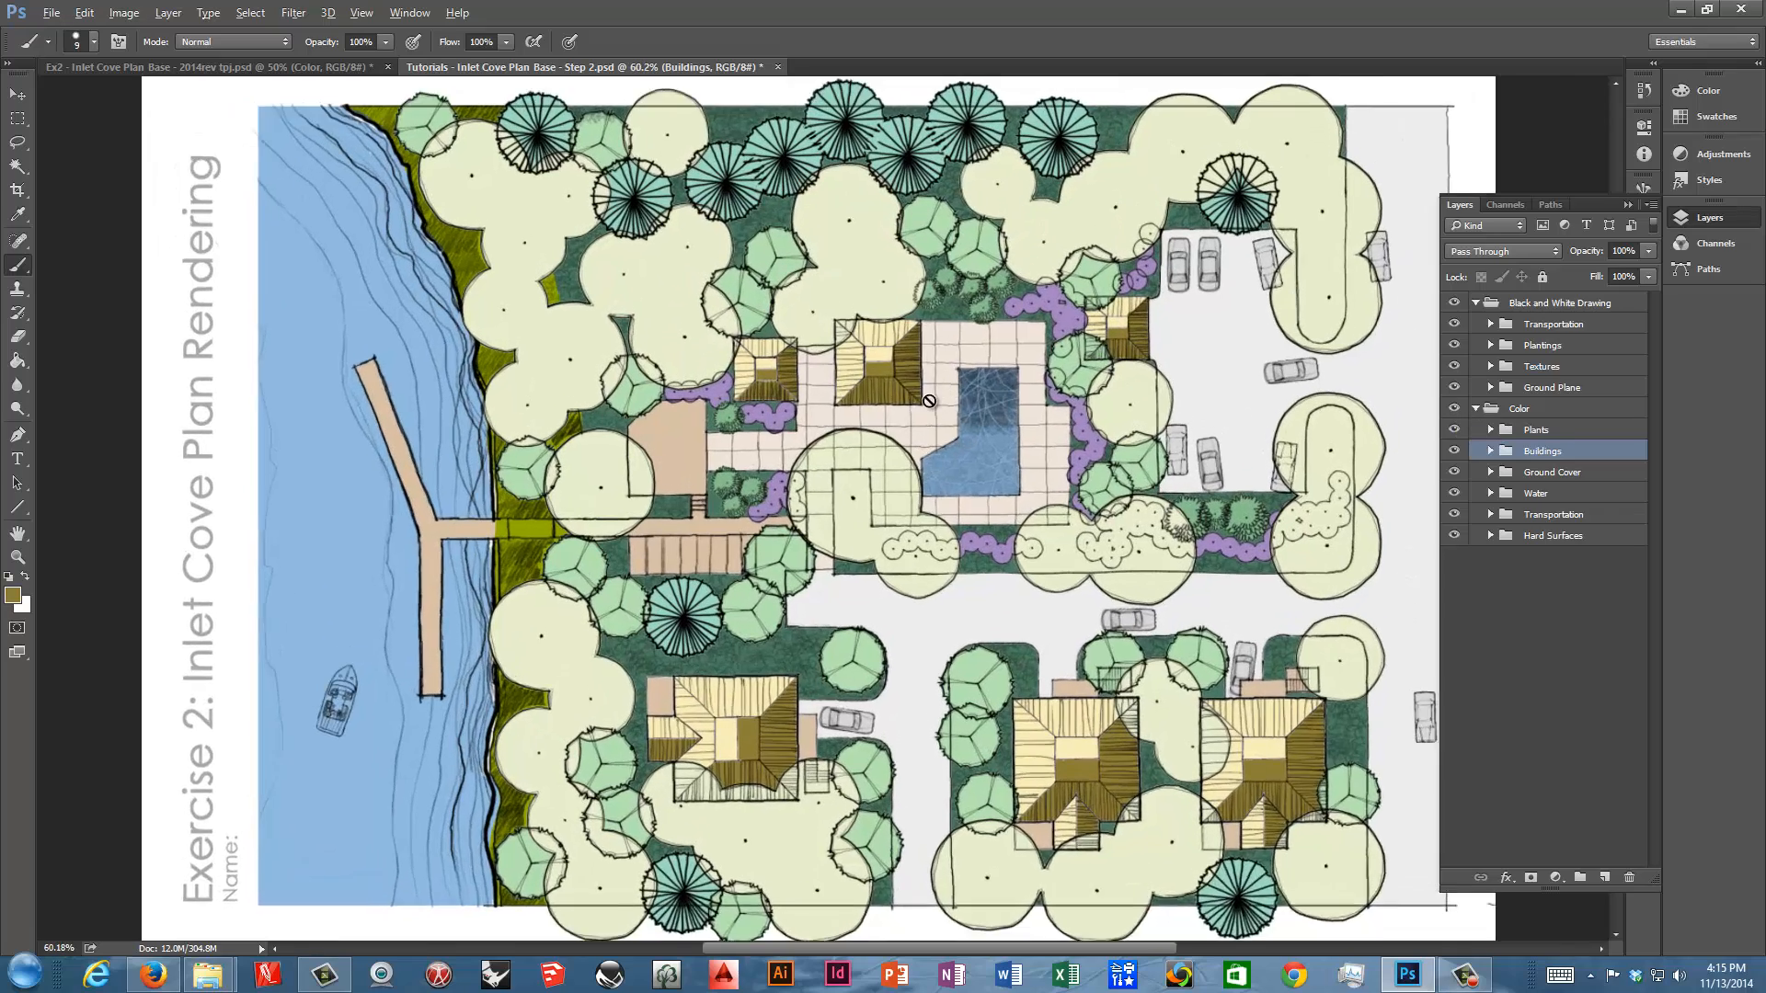
# Look over the whole plan with the layer list closed and reopened, and check the Dock and Decking layer in Hard Surfaces
pyautogui.scroll(-3, 929, 401)
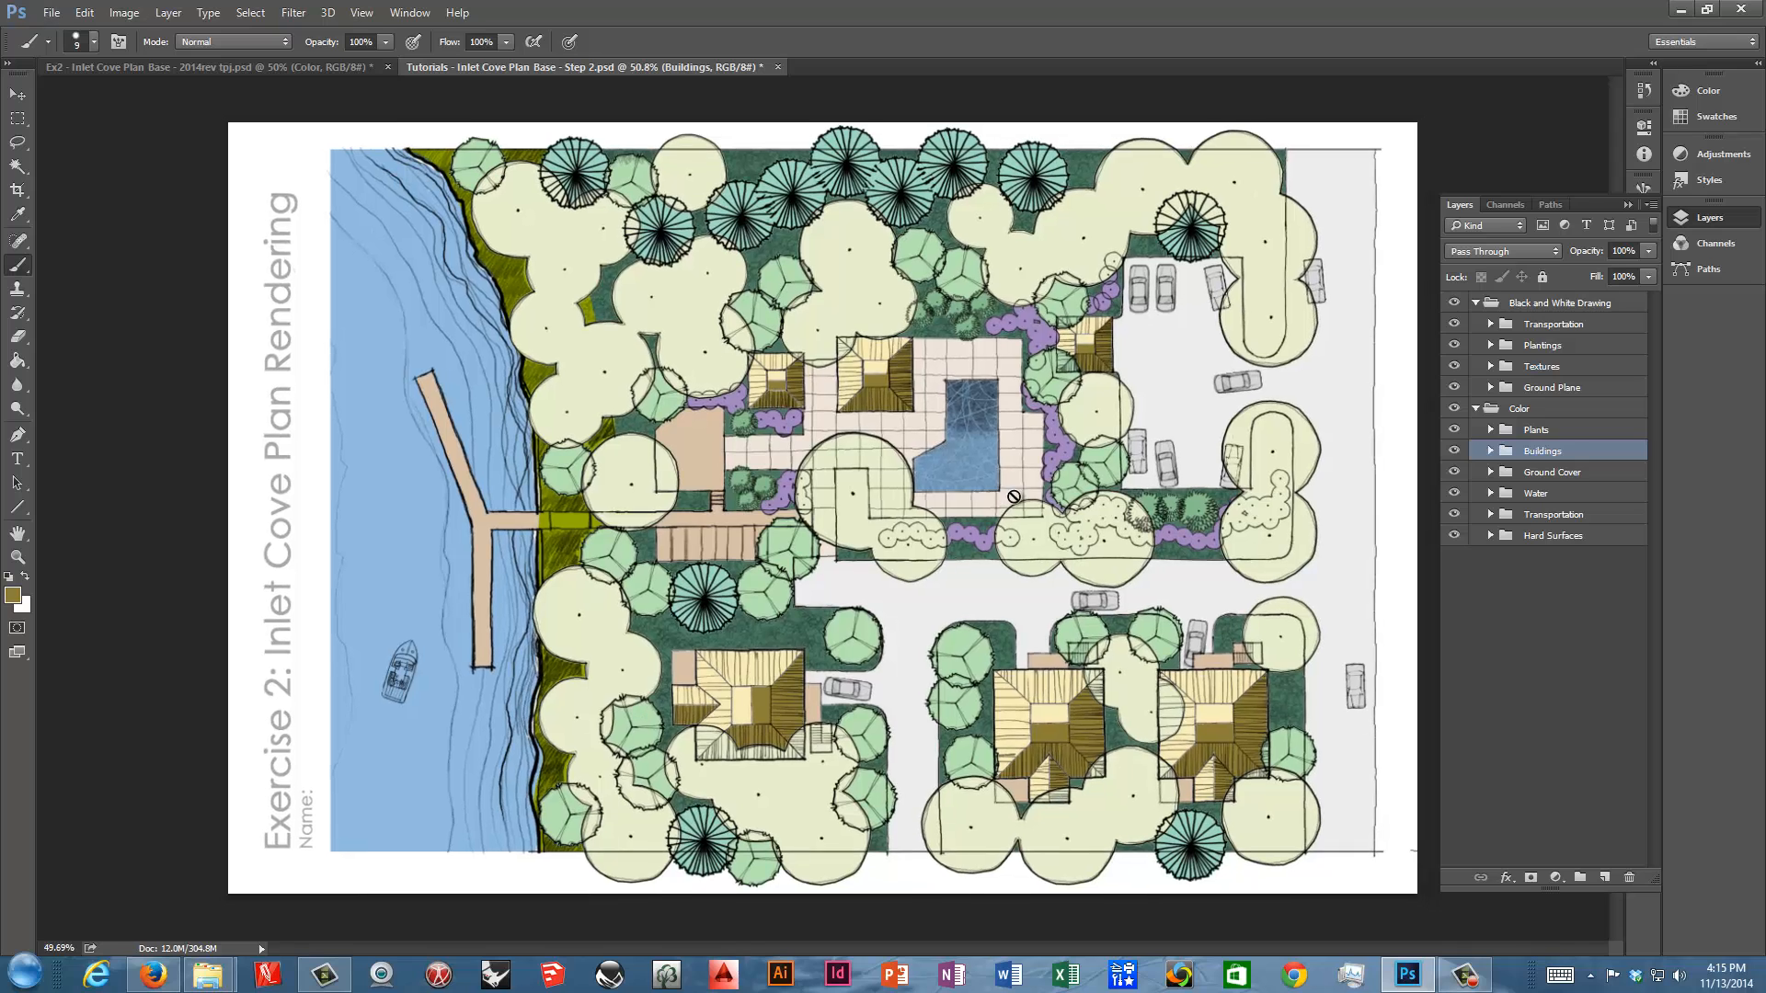
pyautogui.scroll(-2, 1014, 497)
pyautogui.scroll(1, 1248, 638)
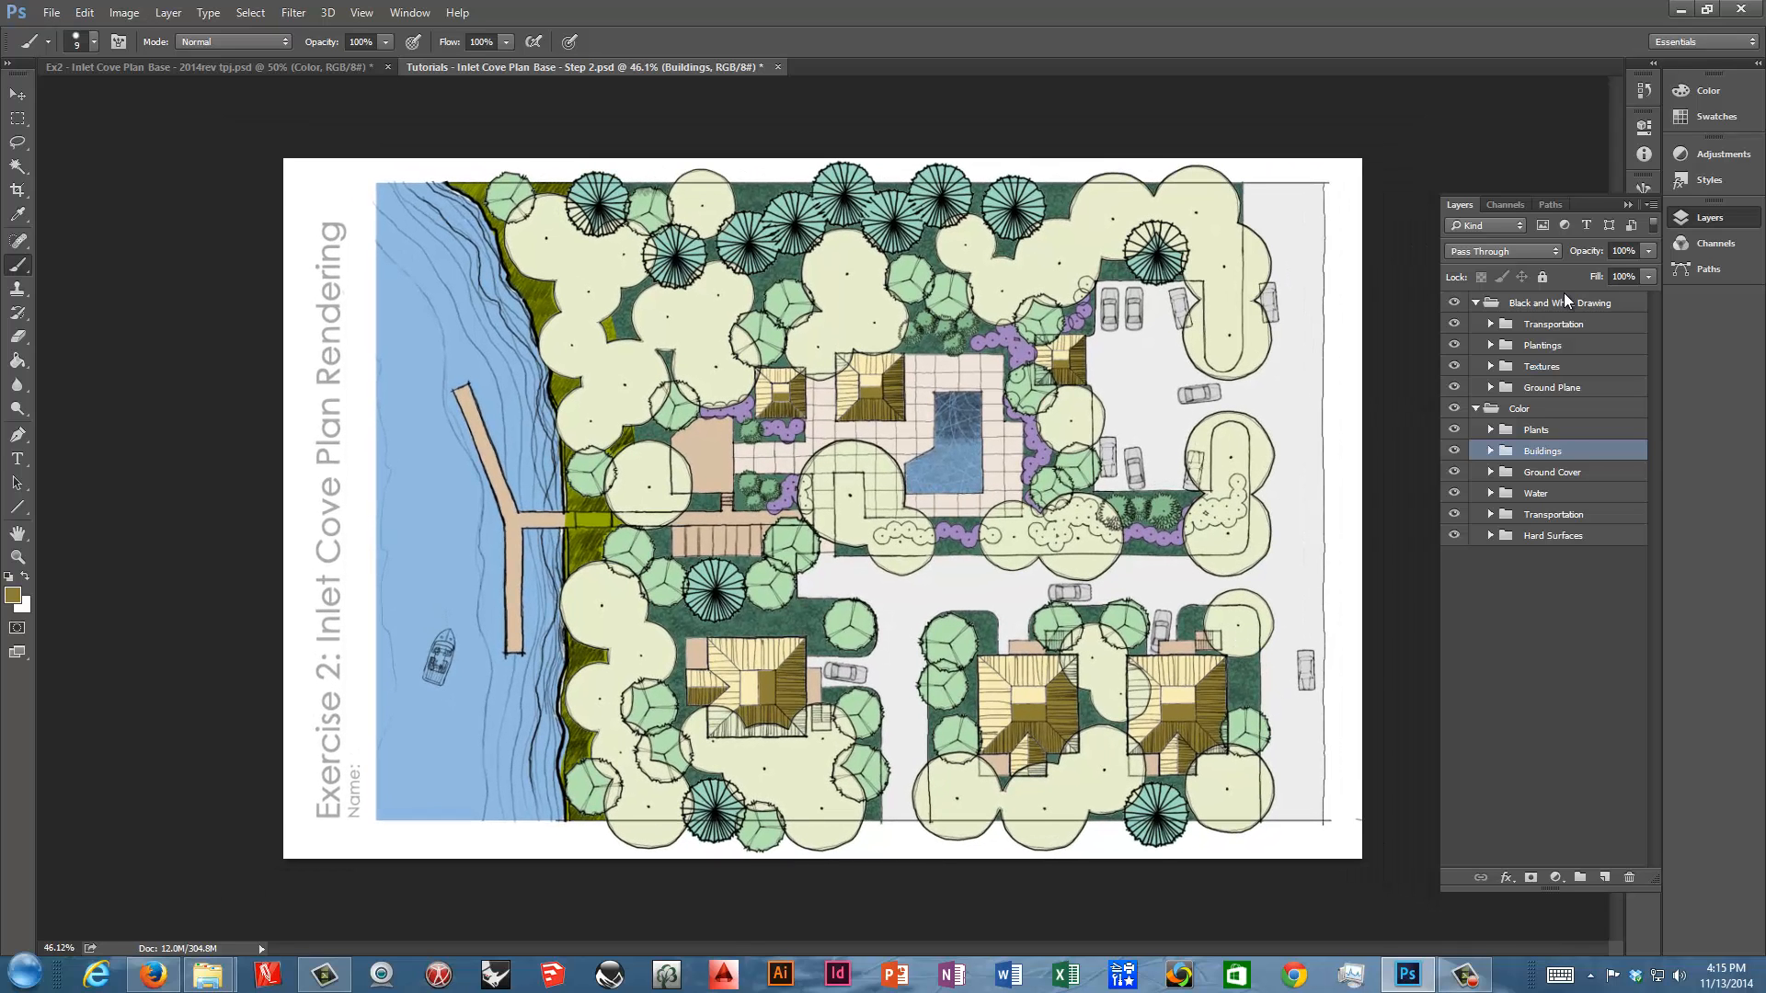
pyautogui.click(1619, 204)
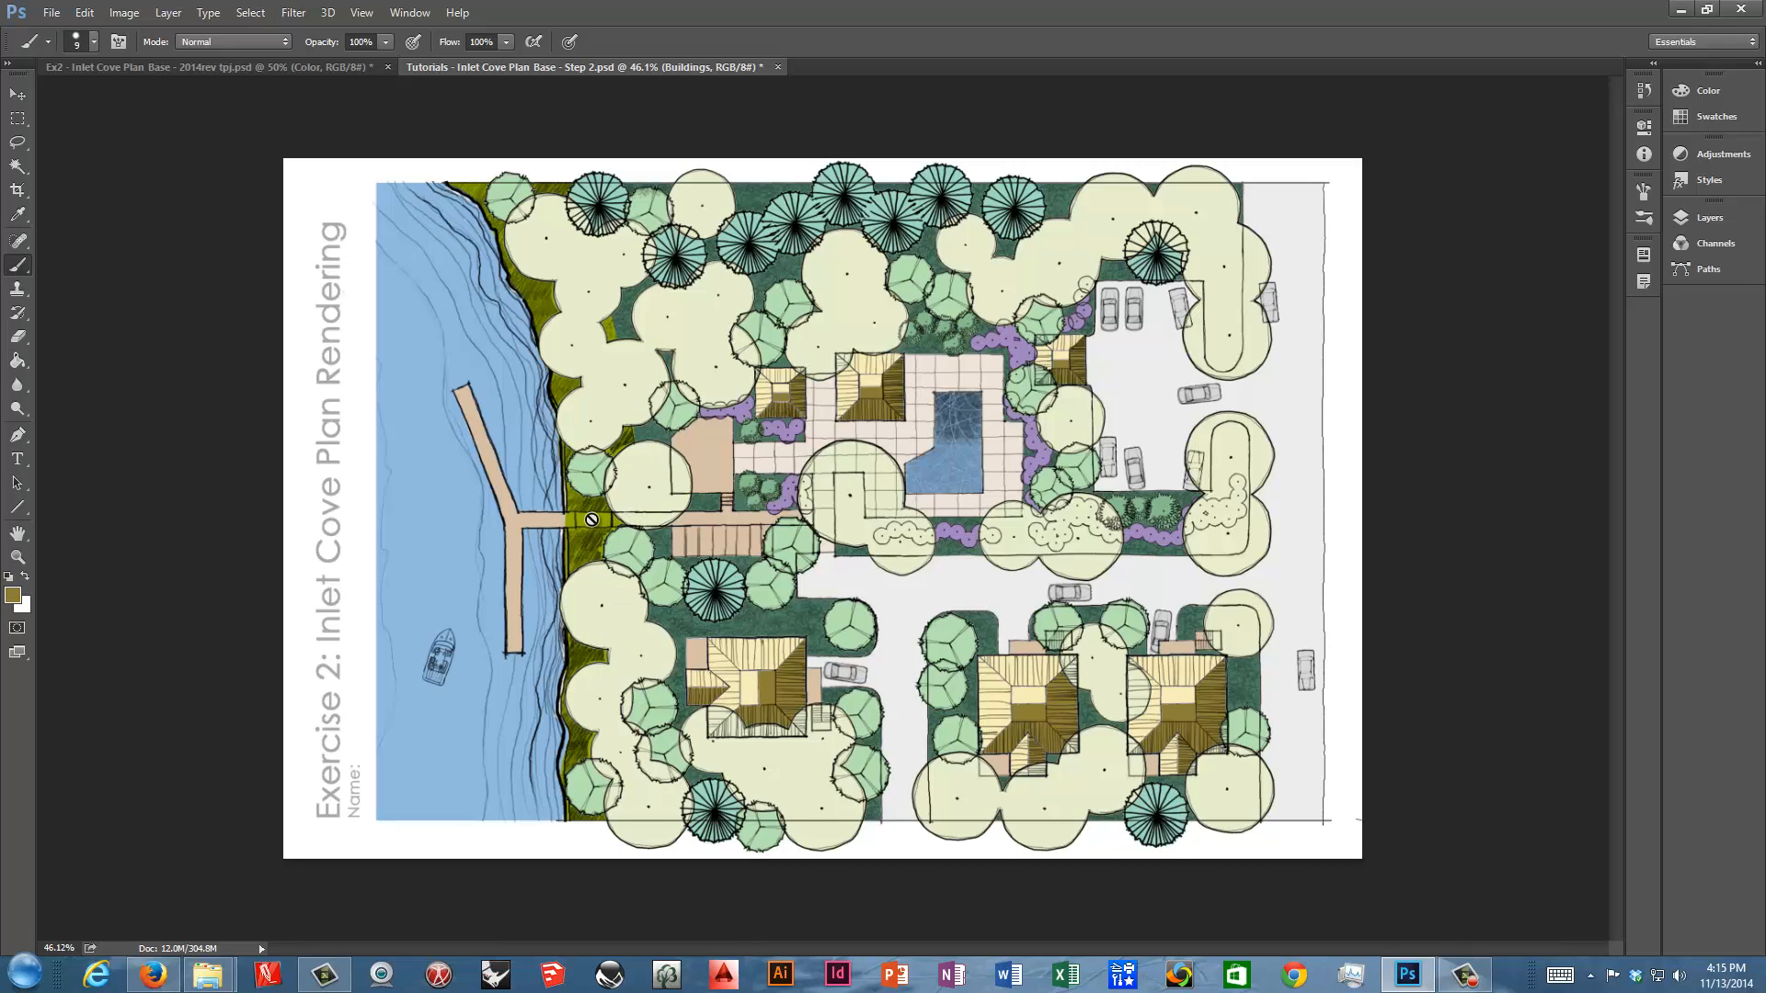
pyautogui.click(1702, 218)
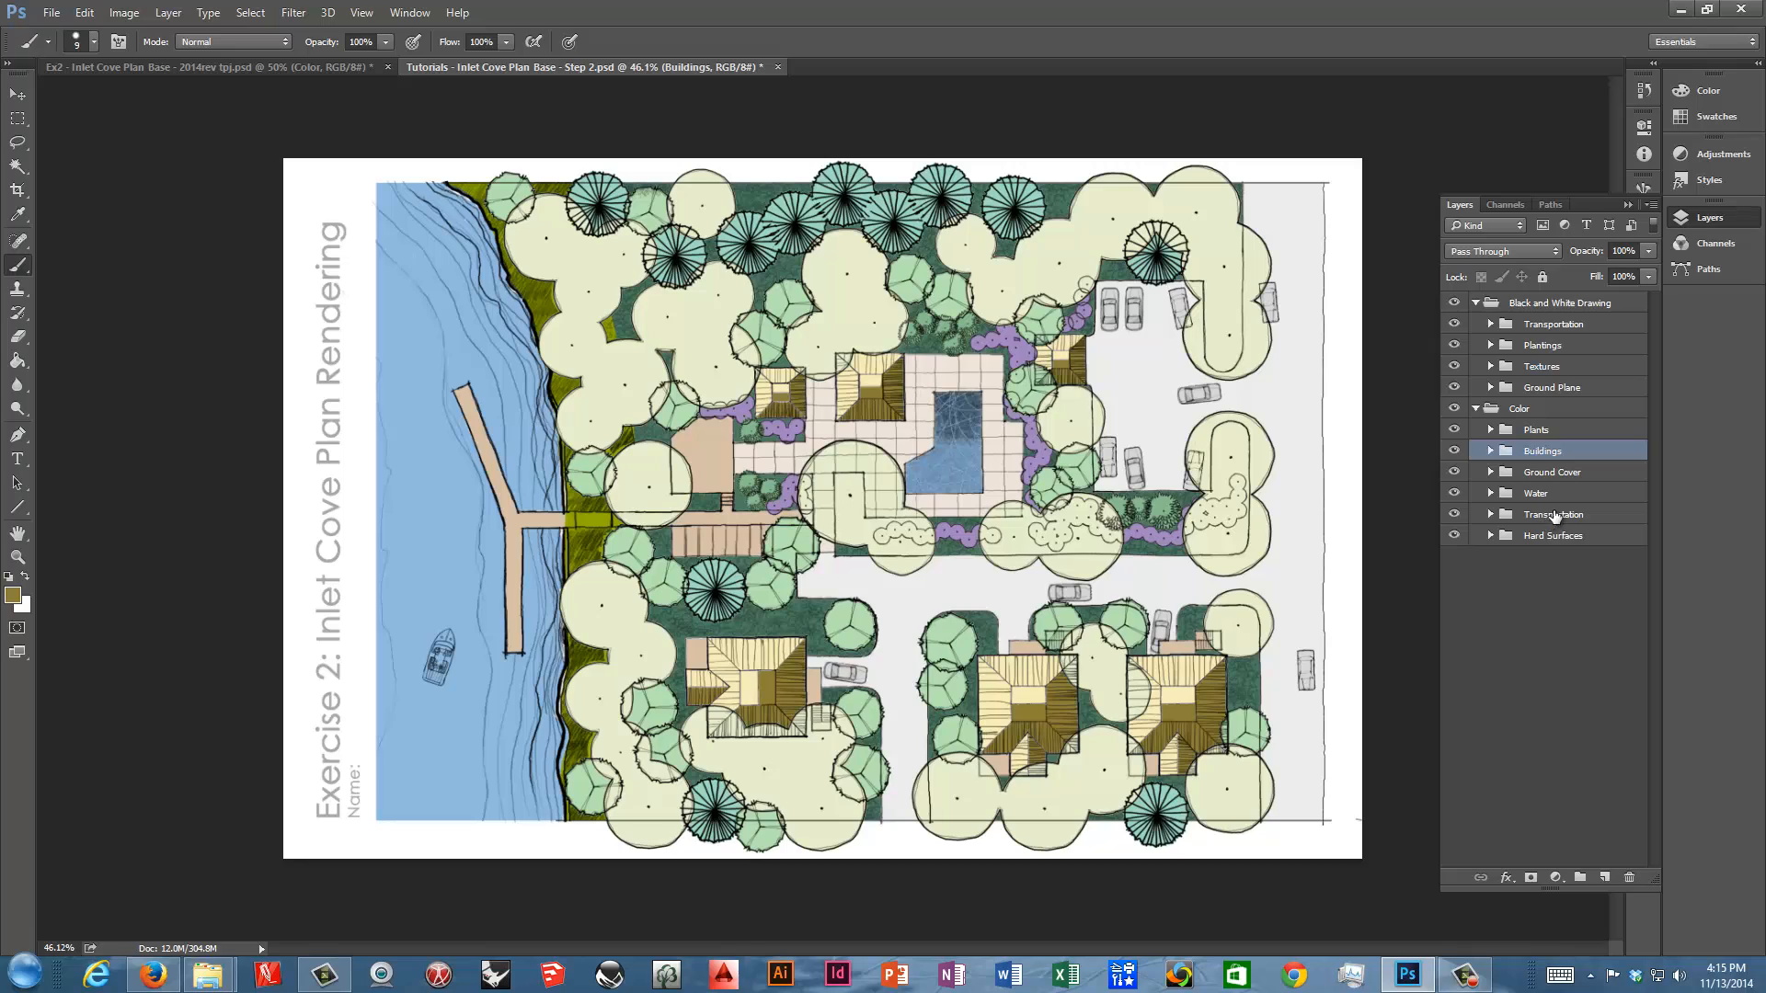
pyautogui.click(1490, 536)
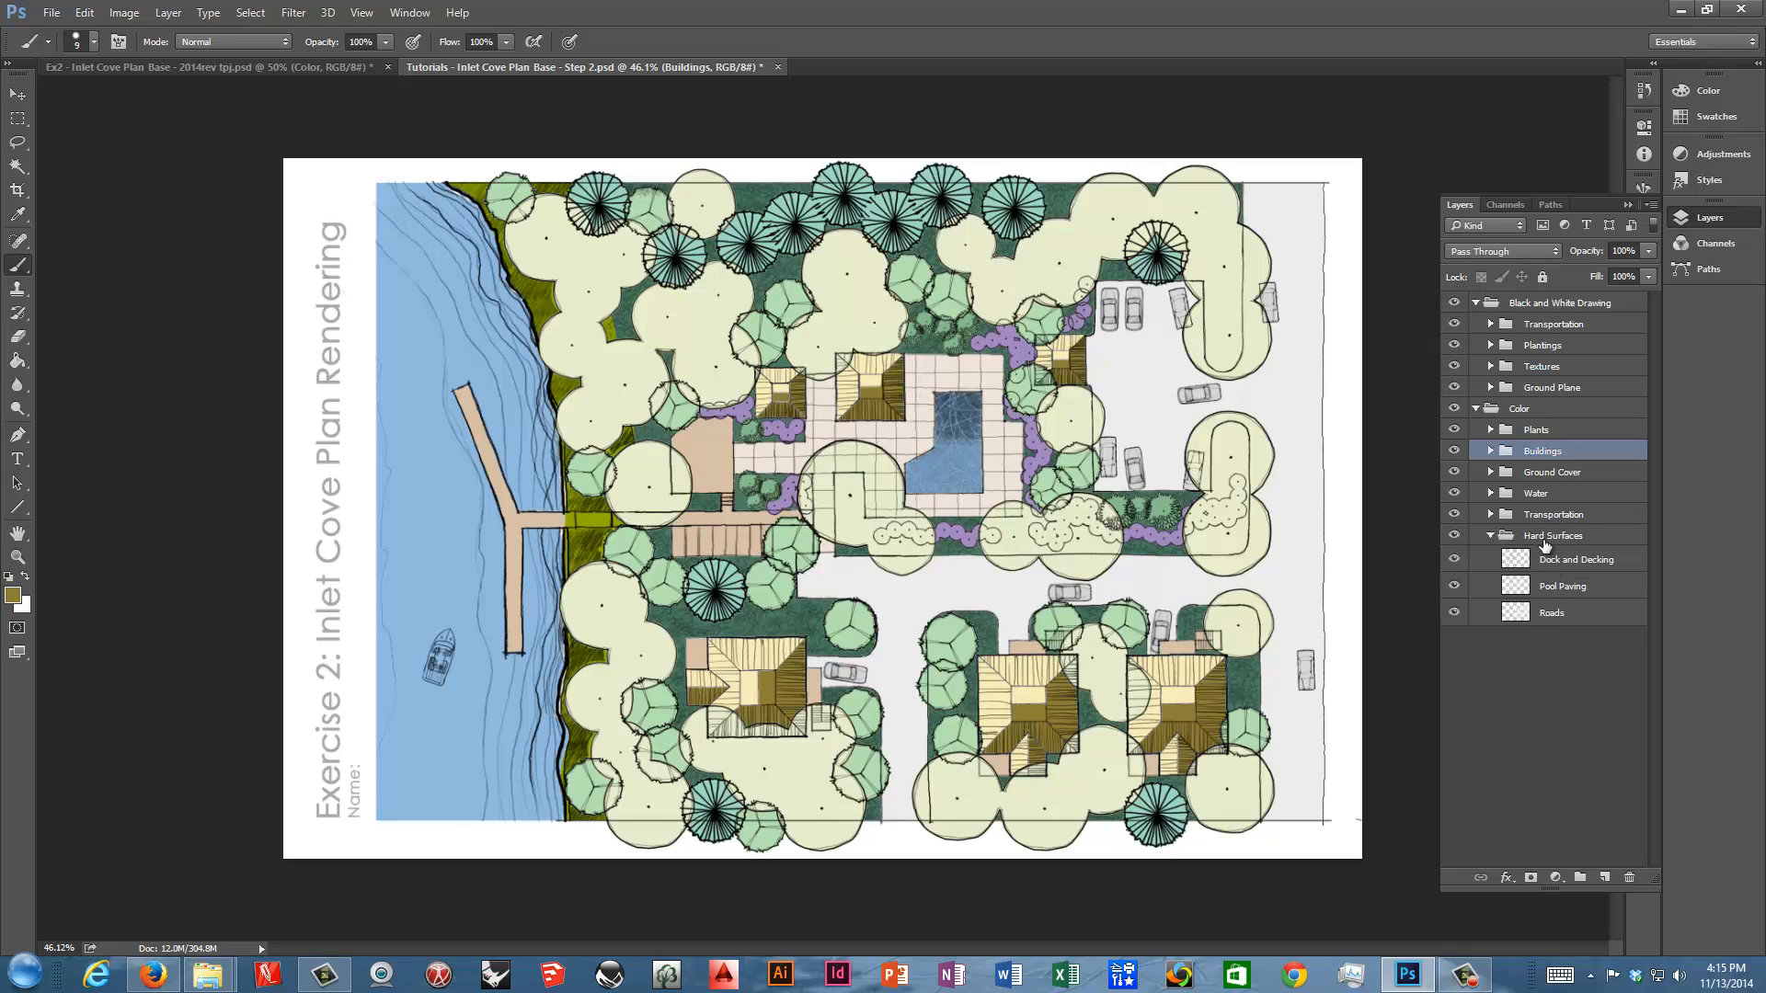
pyautogui.click(1573, 560)
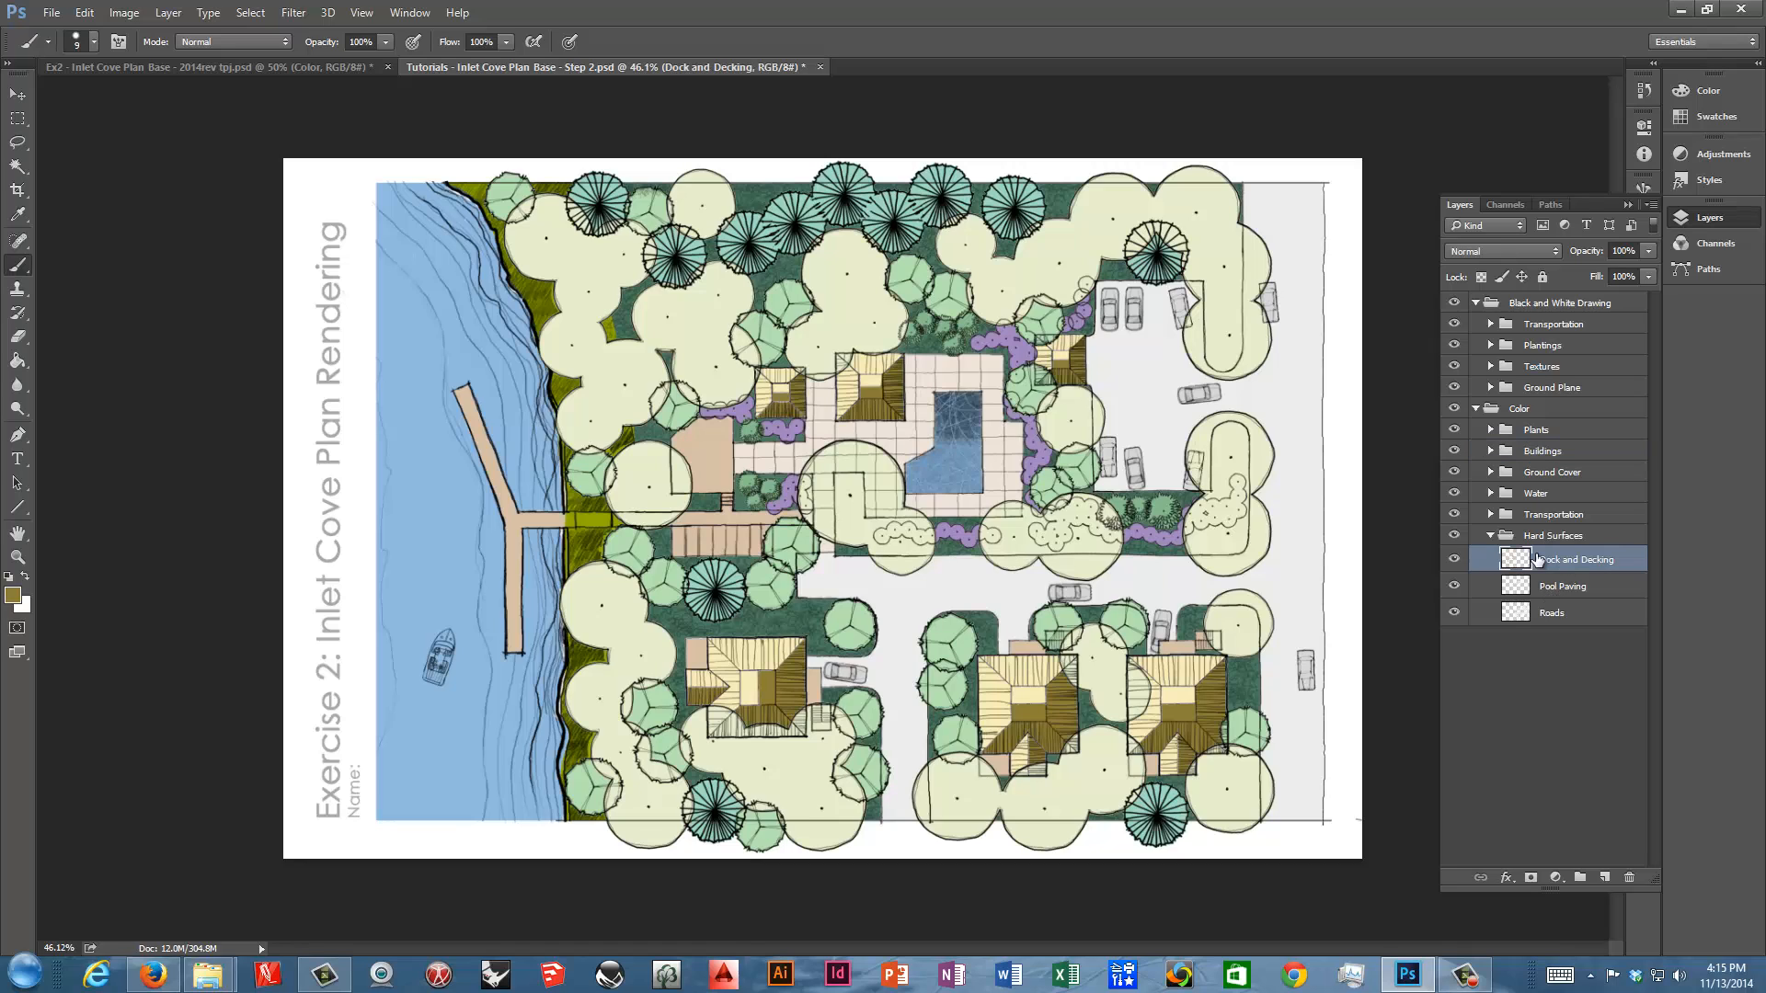
pyautogui.click(1453, 560)
pyautogui.click(1453, 560)
# Collapse the Hard Surfaces group and move the Ground Cover group beneath it within the Color group
pyautogui.click(1507, 472)
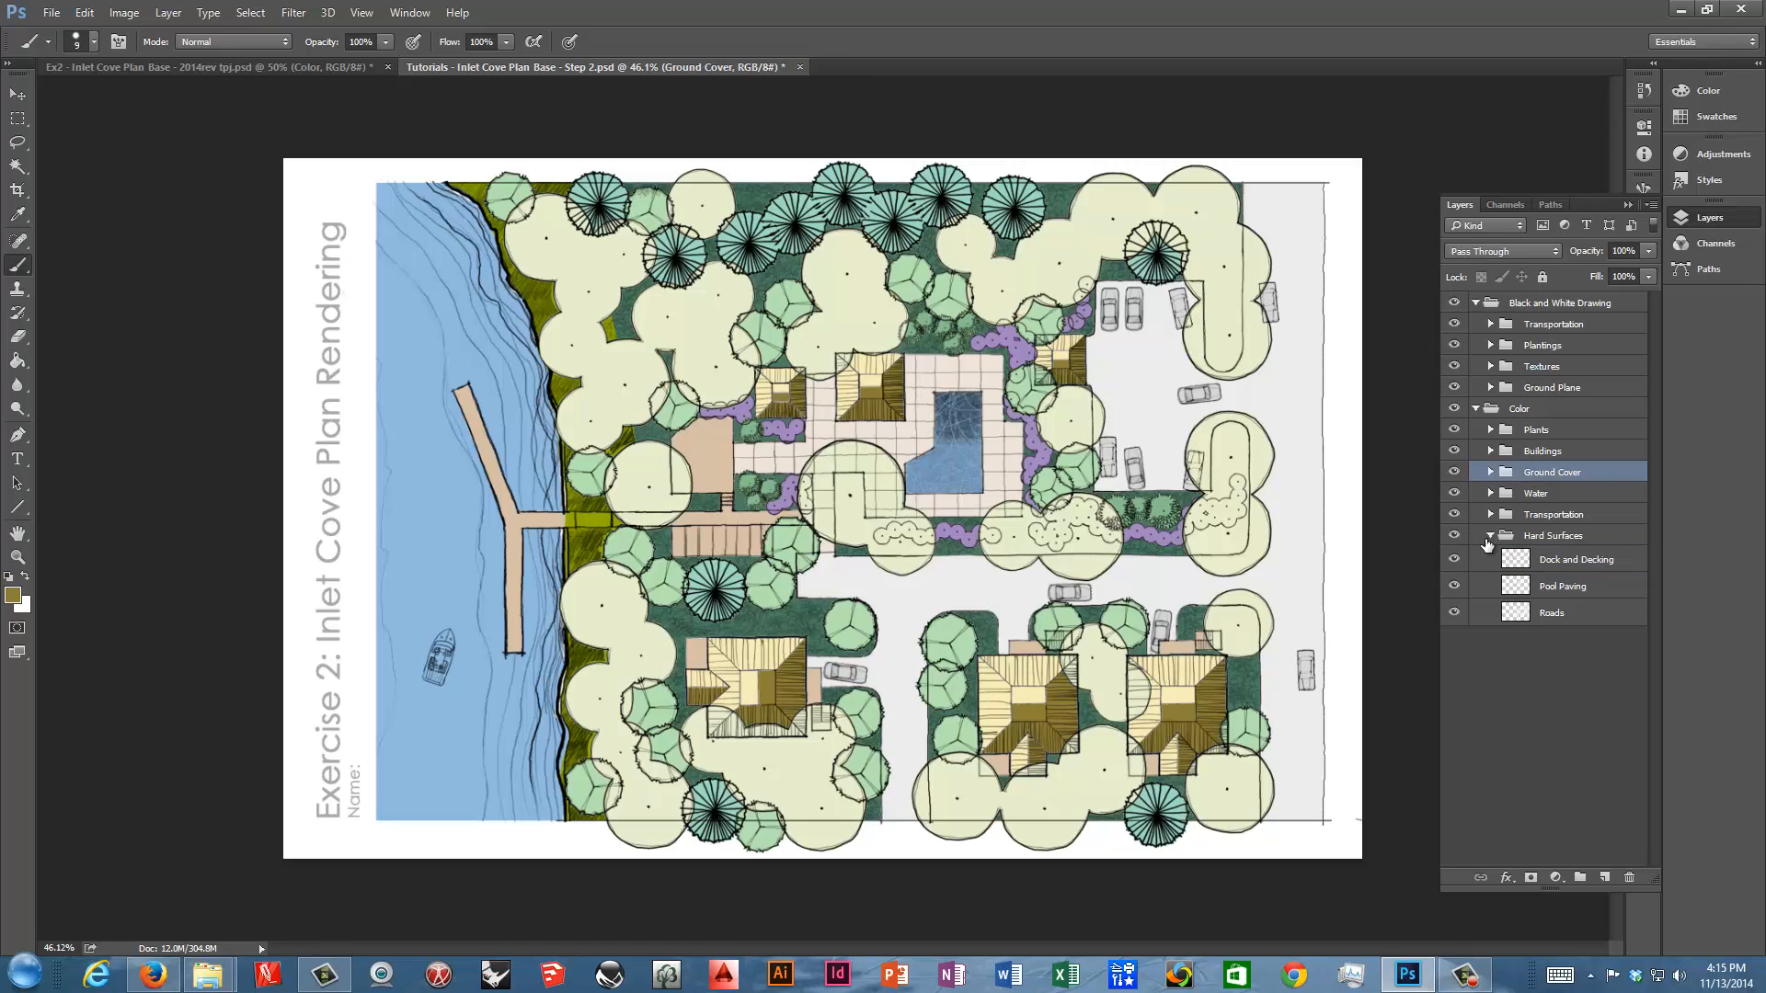
pyautogui.click(1490, 535)
pyautogui.moveTo(1521, 472); pyautogui.dragTo(1514, 547)
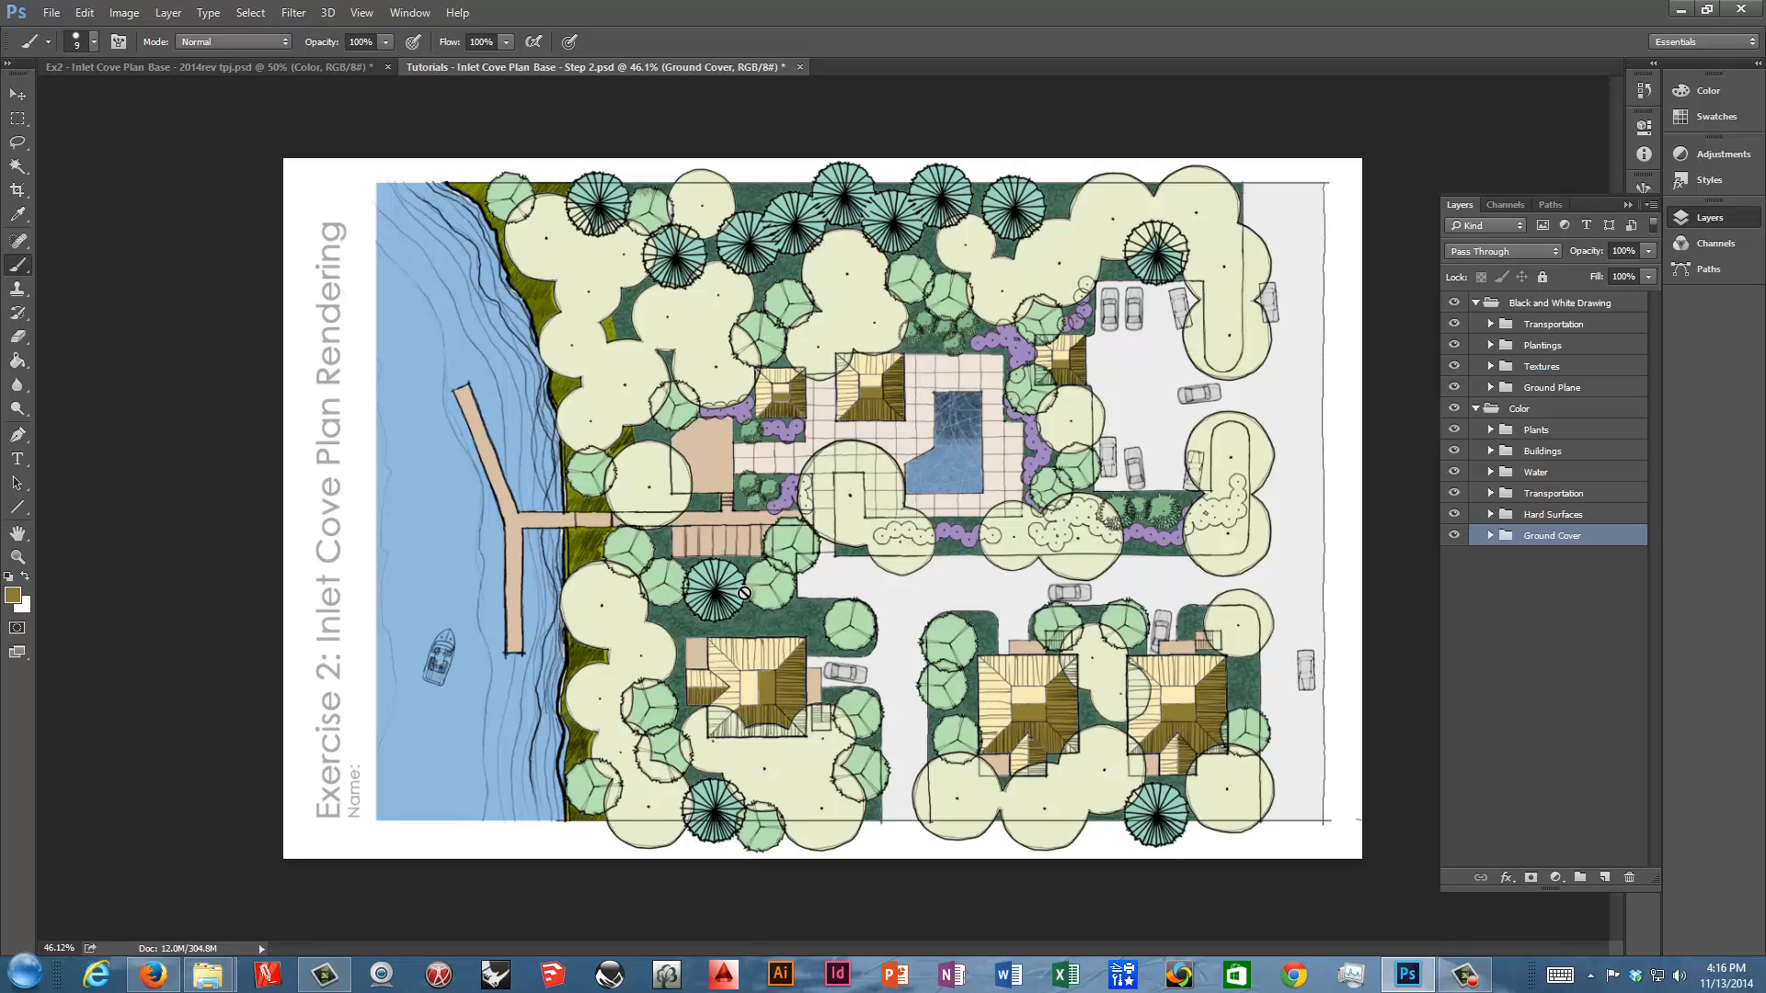
pyautogui.click(680, 588)
pyautogui.press('Return')
# Adjust the Base layer of the Medium Trees group in Hue/Saturation, with hue -9 and lightness -10
pyautogui.click(1491, 431)
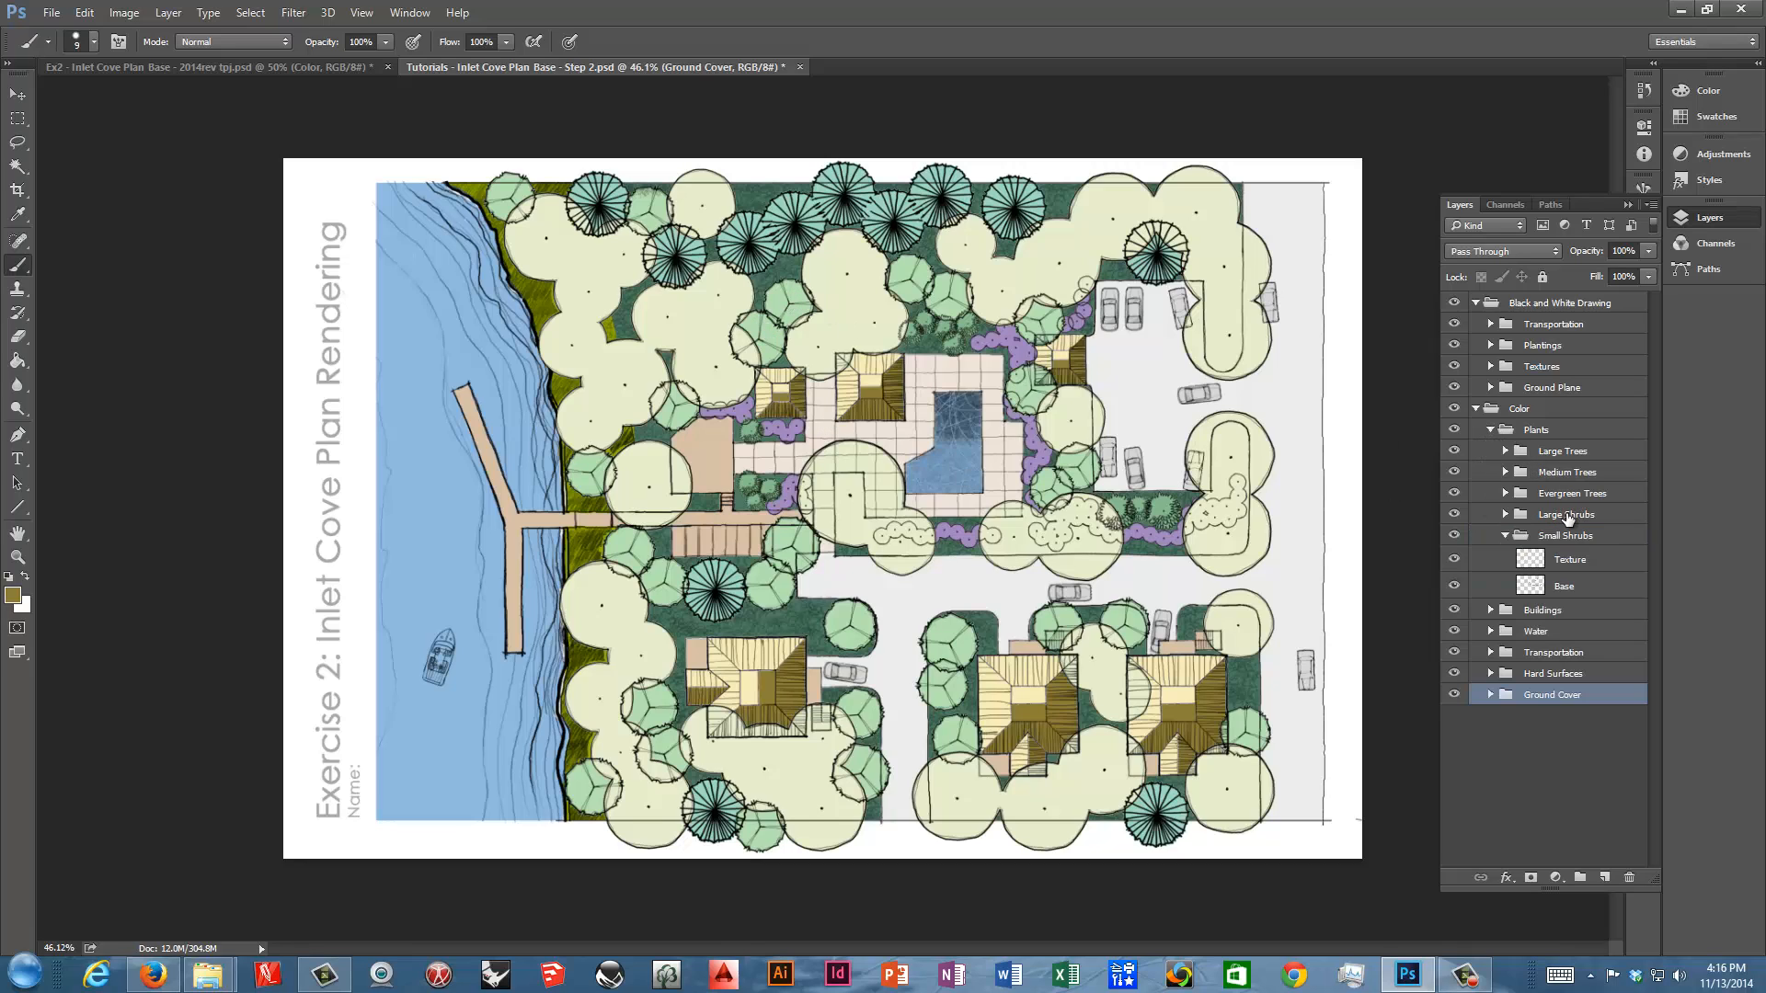
pyautogui.click(1504, 535)
pyautogui.click(1506, 472)
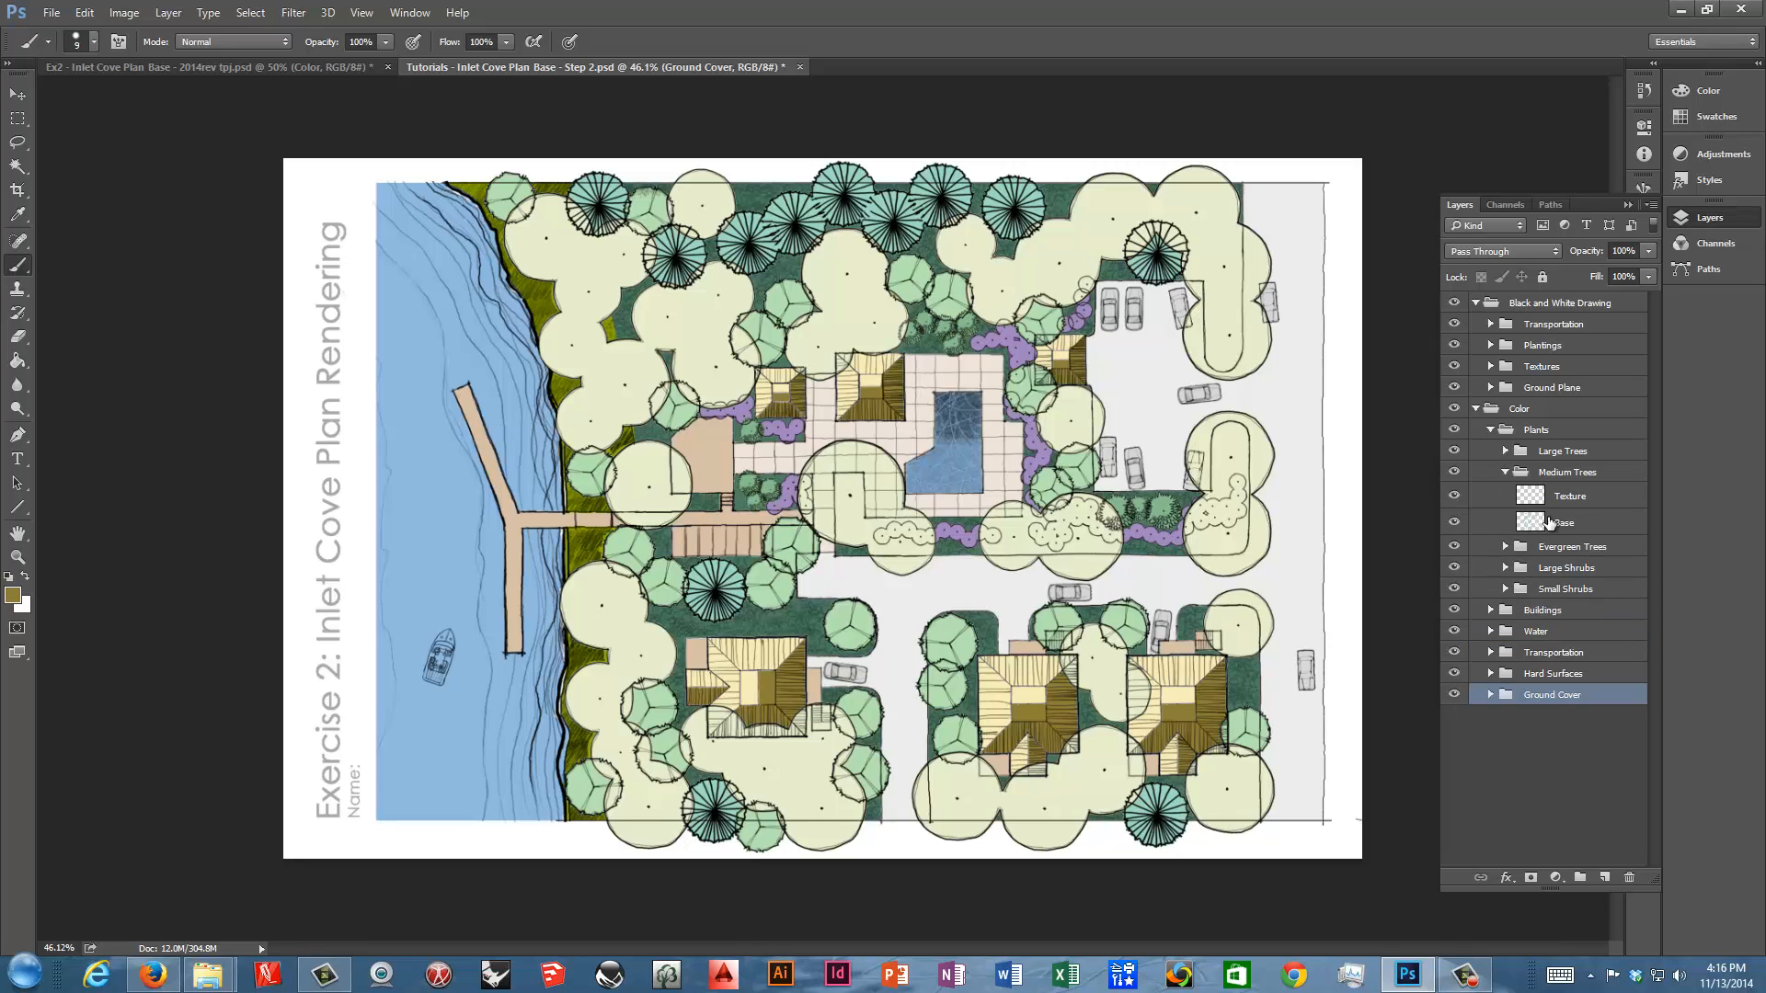
pyautogui.click(1555, 522)
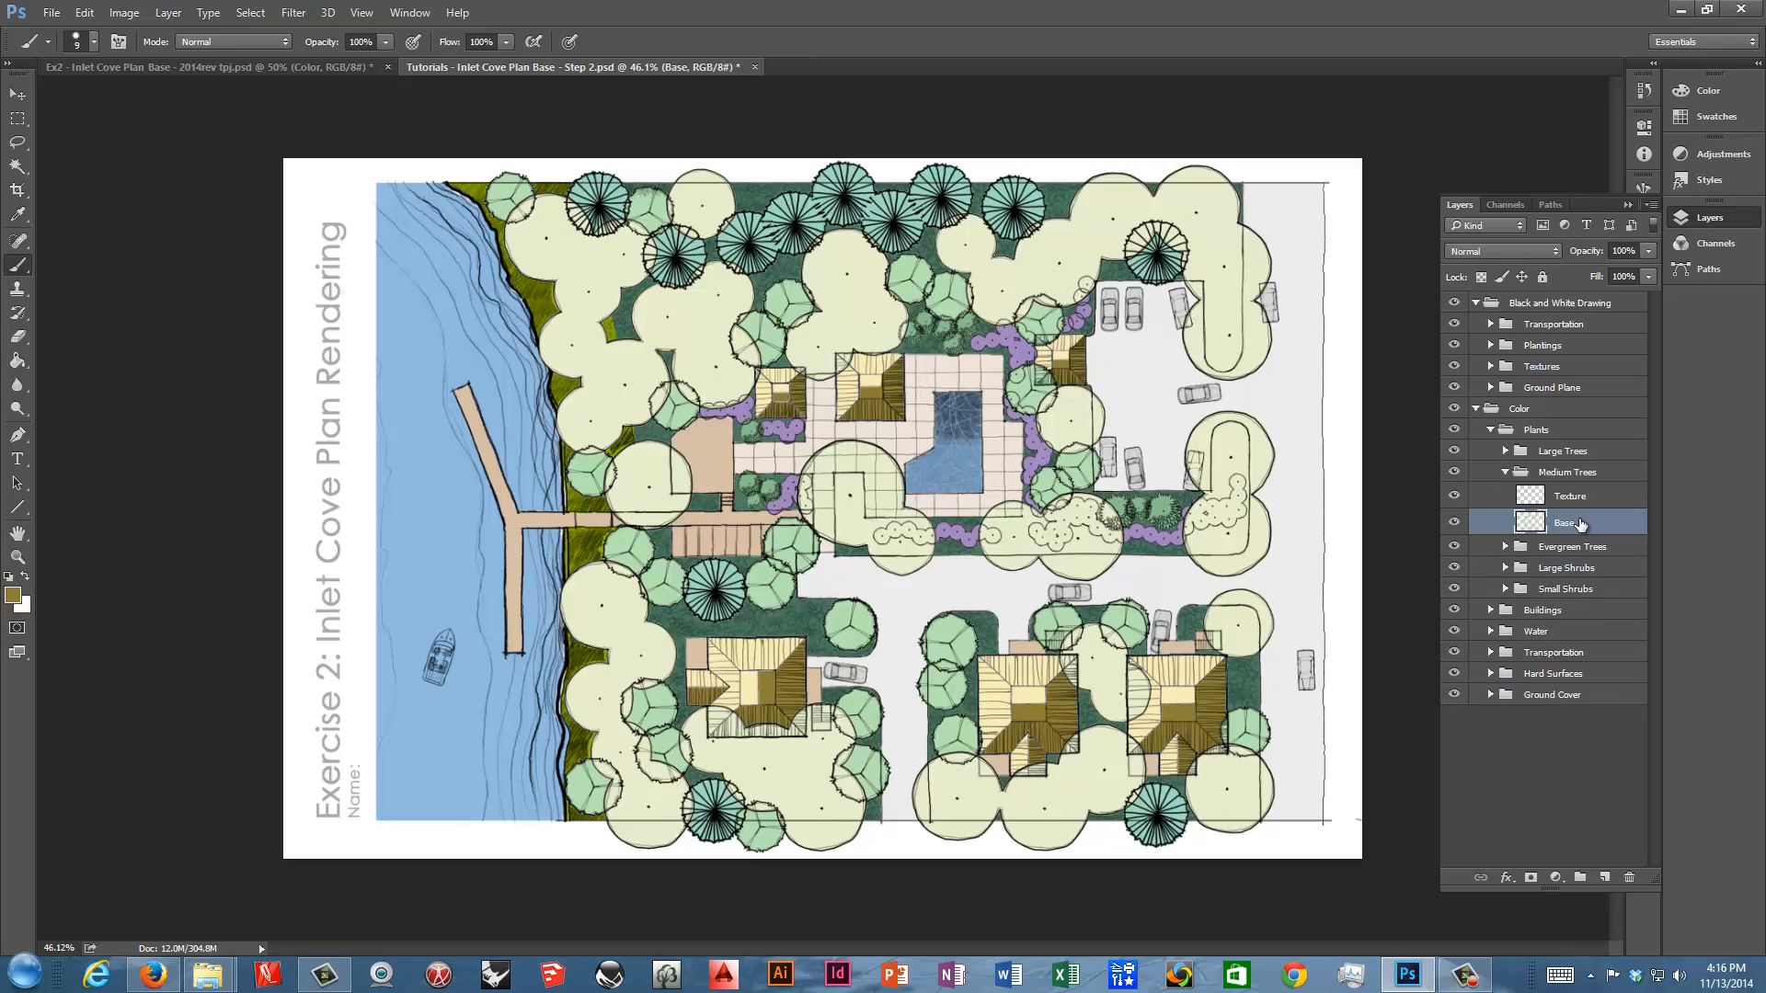
pyautogui.click(136, 18)
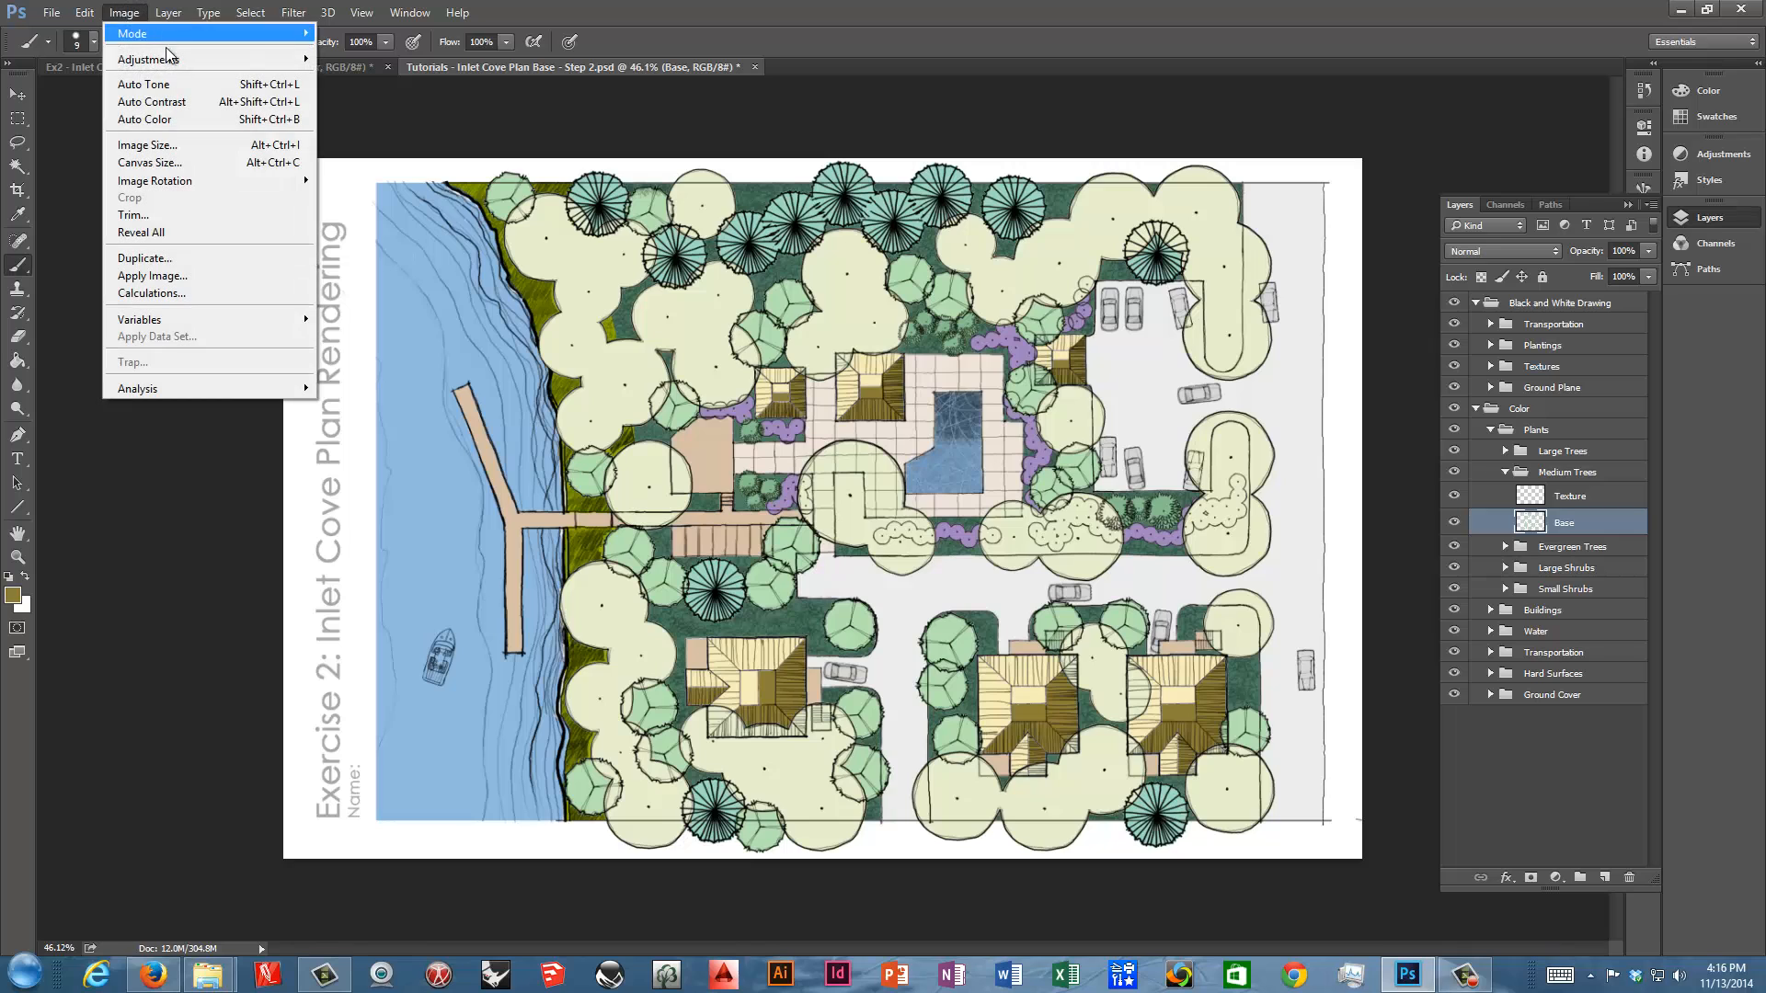
pyautogui.moveTo(175, 59)
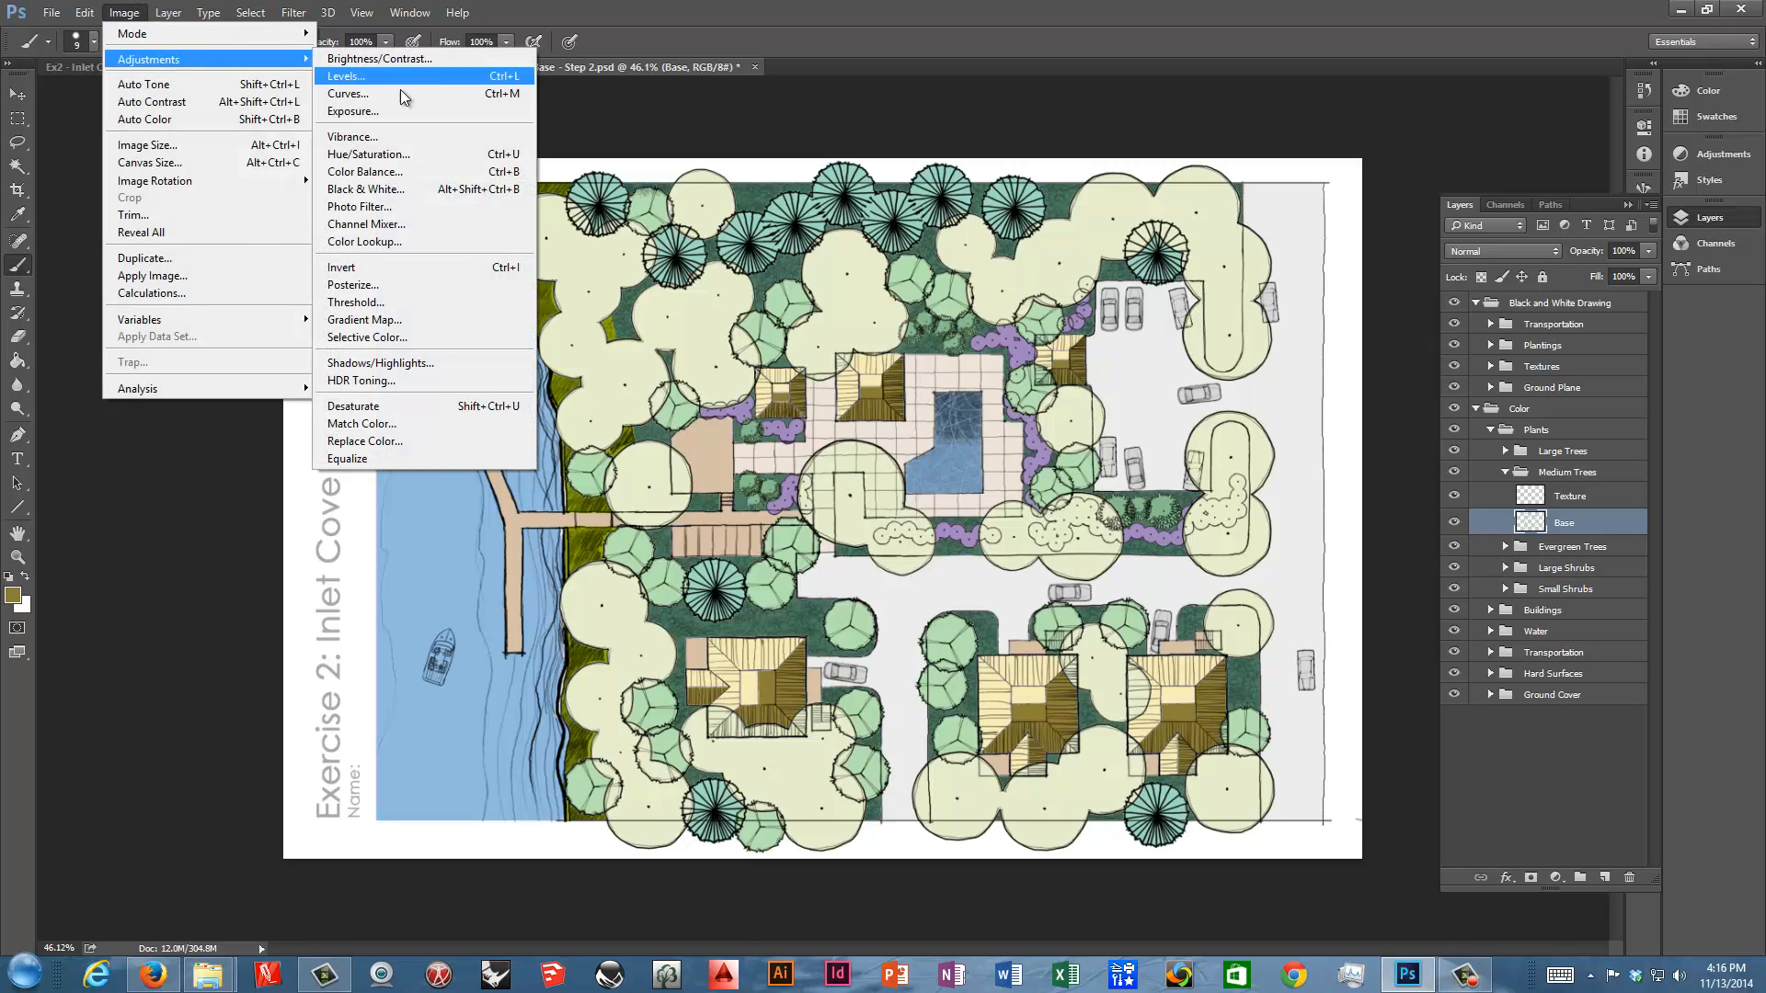
pyautogui.click(456, 151)
pyautogui.moveTo(1523, 517); pyautogui.dragTo(1452, 345)
pyautogui.moveTo(1409, 467)
pyautogui.mouseDown()
pyautogui.moveTo(1372, 468)
pyautogui.moveTo(1443, 468)
pyautogui.moveTo(1400, 466)
pyautogui.mouseUp()
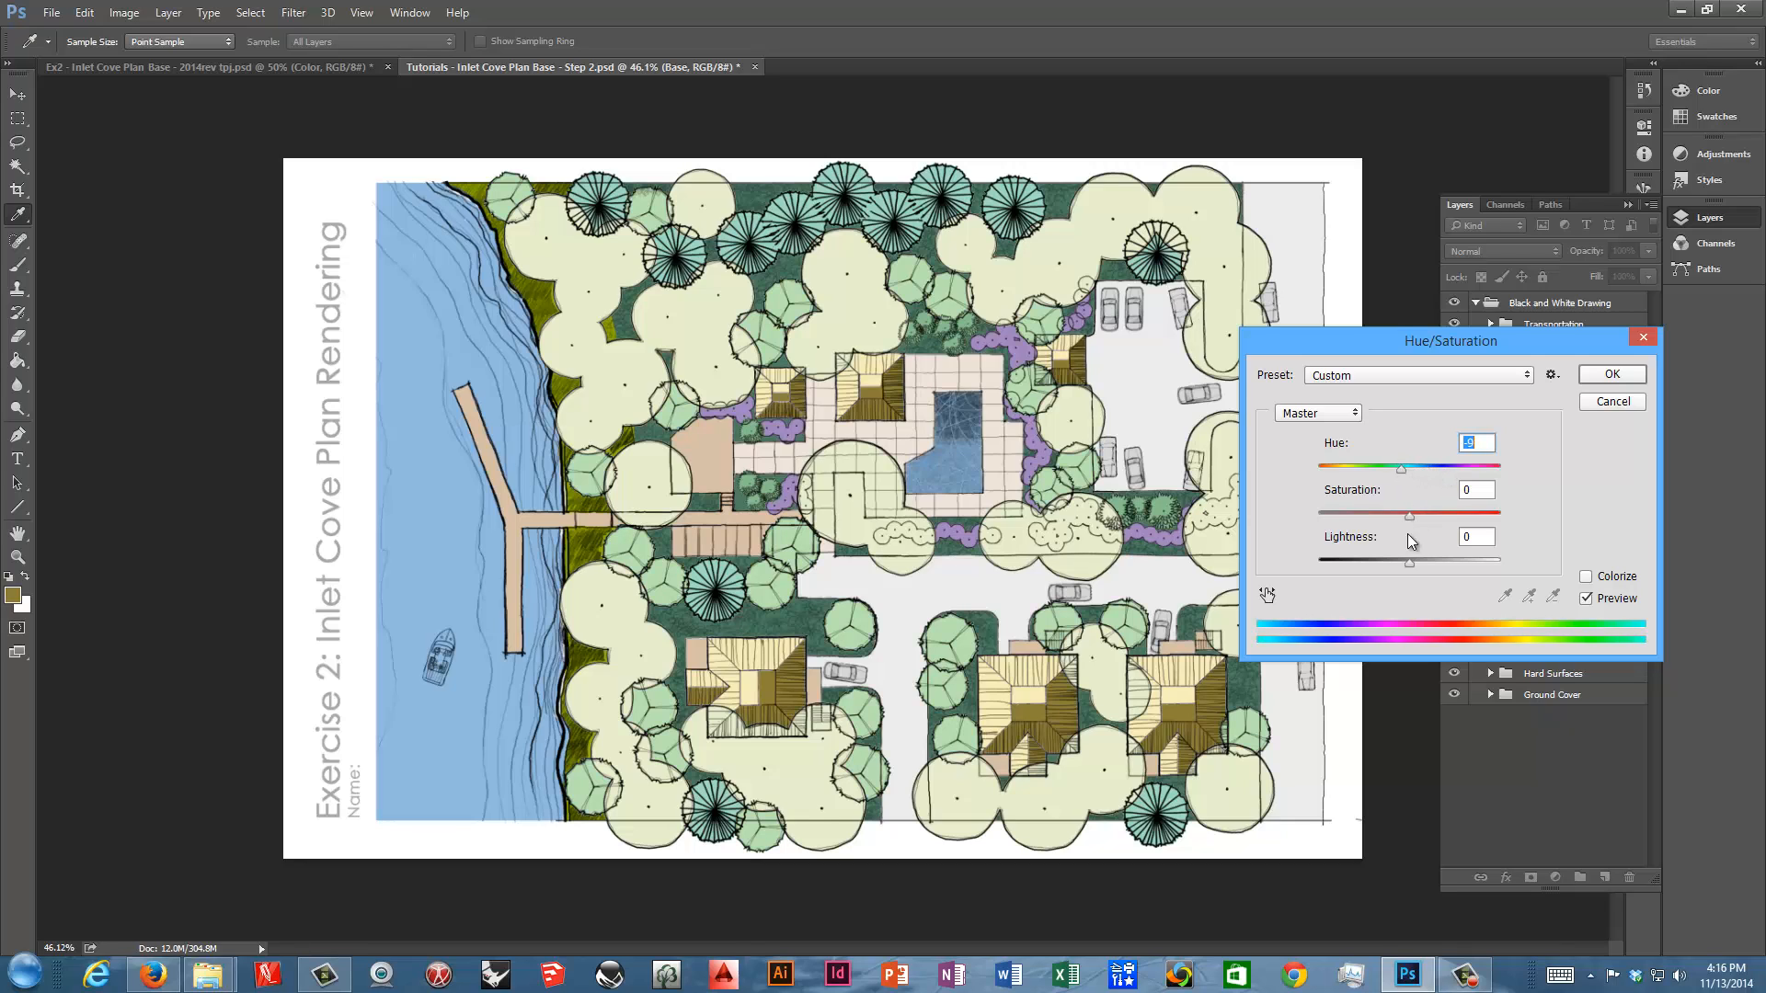
pyautogui.moveTo(1410, 561); pyautogui.dragTo(1400, 561)
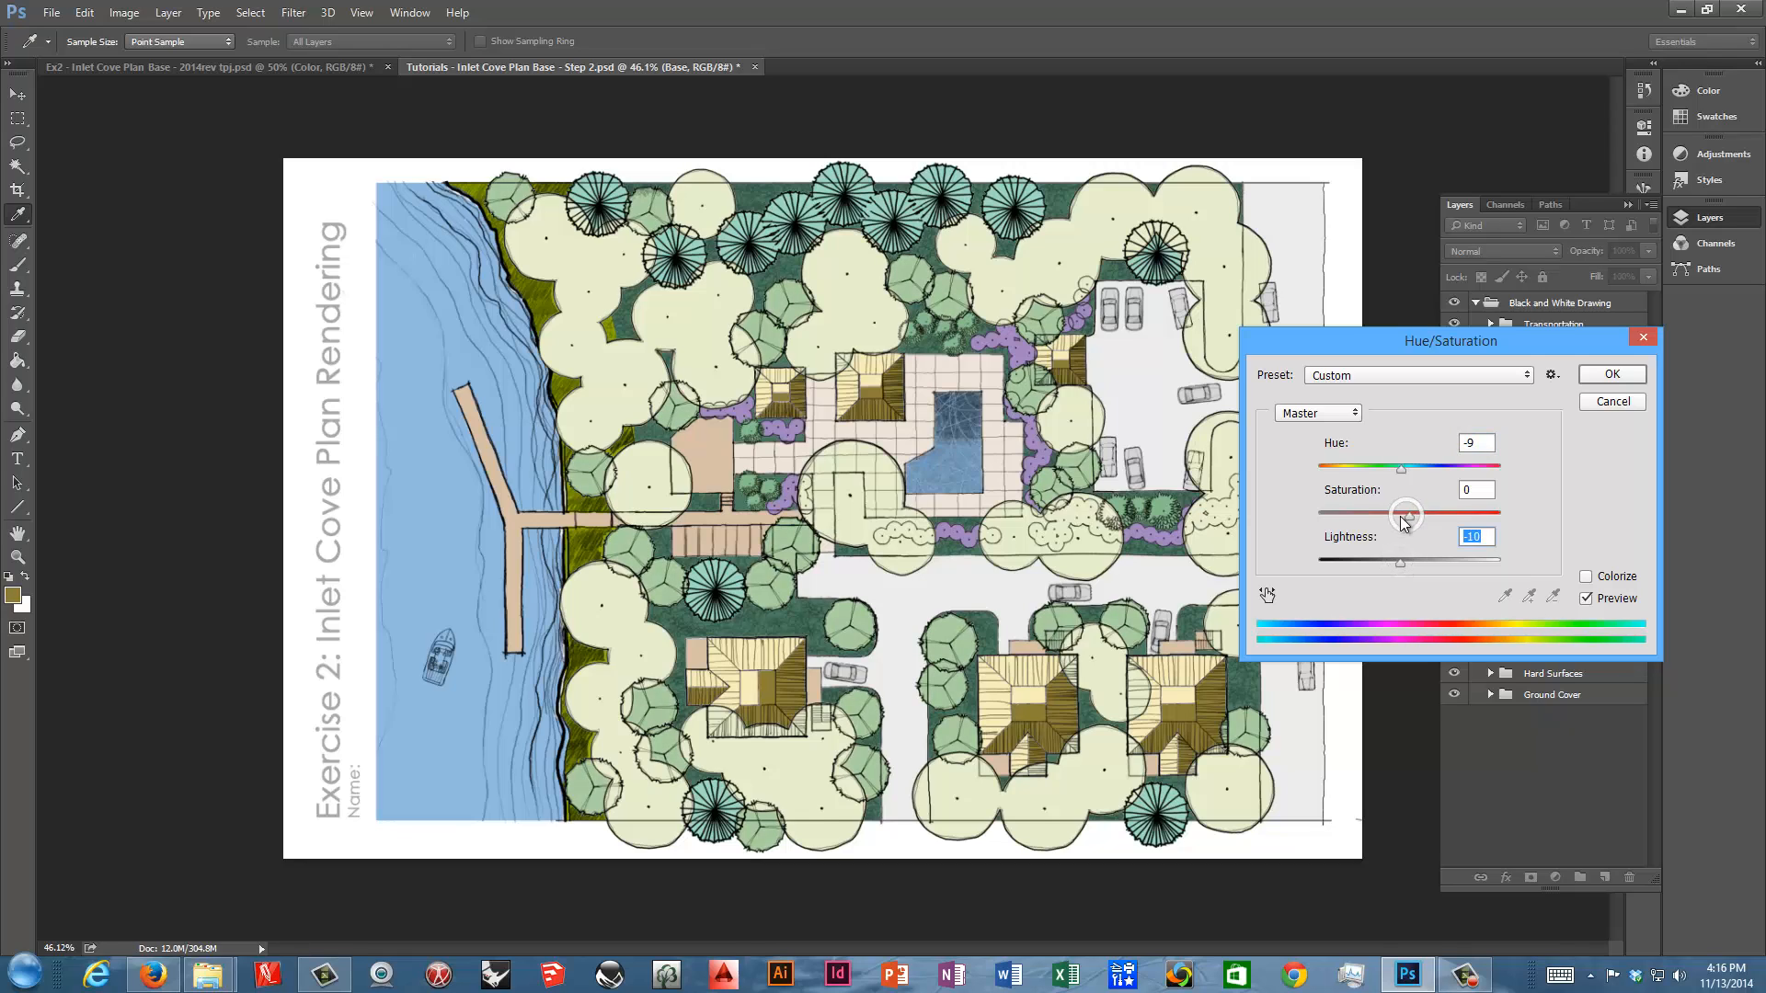
# Fine-tune the medium trees' Hue/Saturation adjustment, compare it with the original color through the preview, and apply it
pyautogui.moveTo(1405, 469); pyautogui.dragTo(1397, 469)
pyautogui.click(1586, 599)
pyautogui.click(1586, 599)
pyautogui.click(1585, 598)
pyautogui.click(1586, 599)
pyautogui.click(1610, 375)
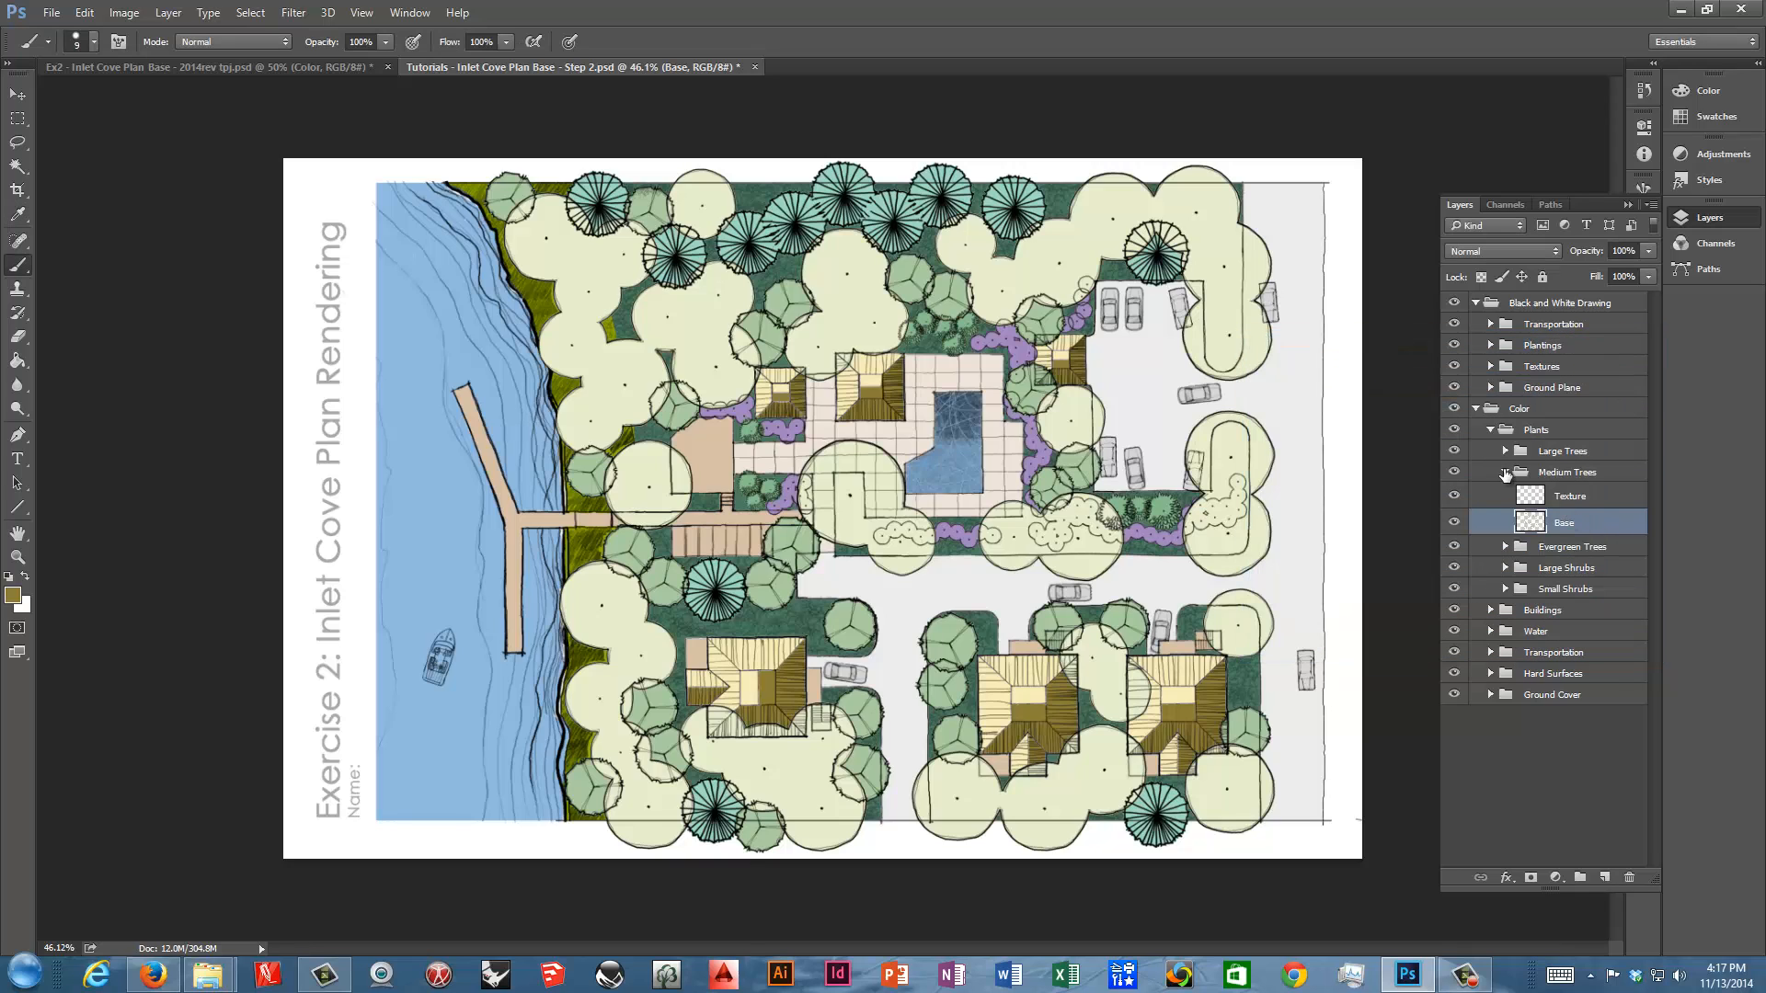
# Adjust the Base layer of the Evergreen Trees group with Hue/Saturation set to hue +10, saturation +2 and lightness -10
pyautogui.click(1504, 473)
pyautogui.click(1505, 493)
pyautogui.click(1538, 544)
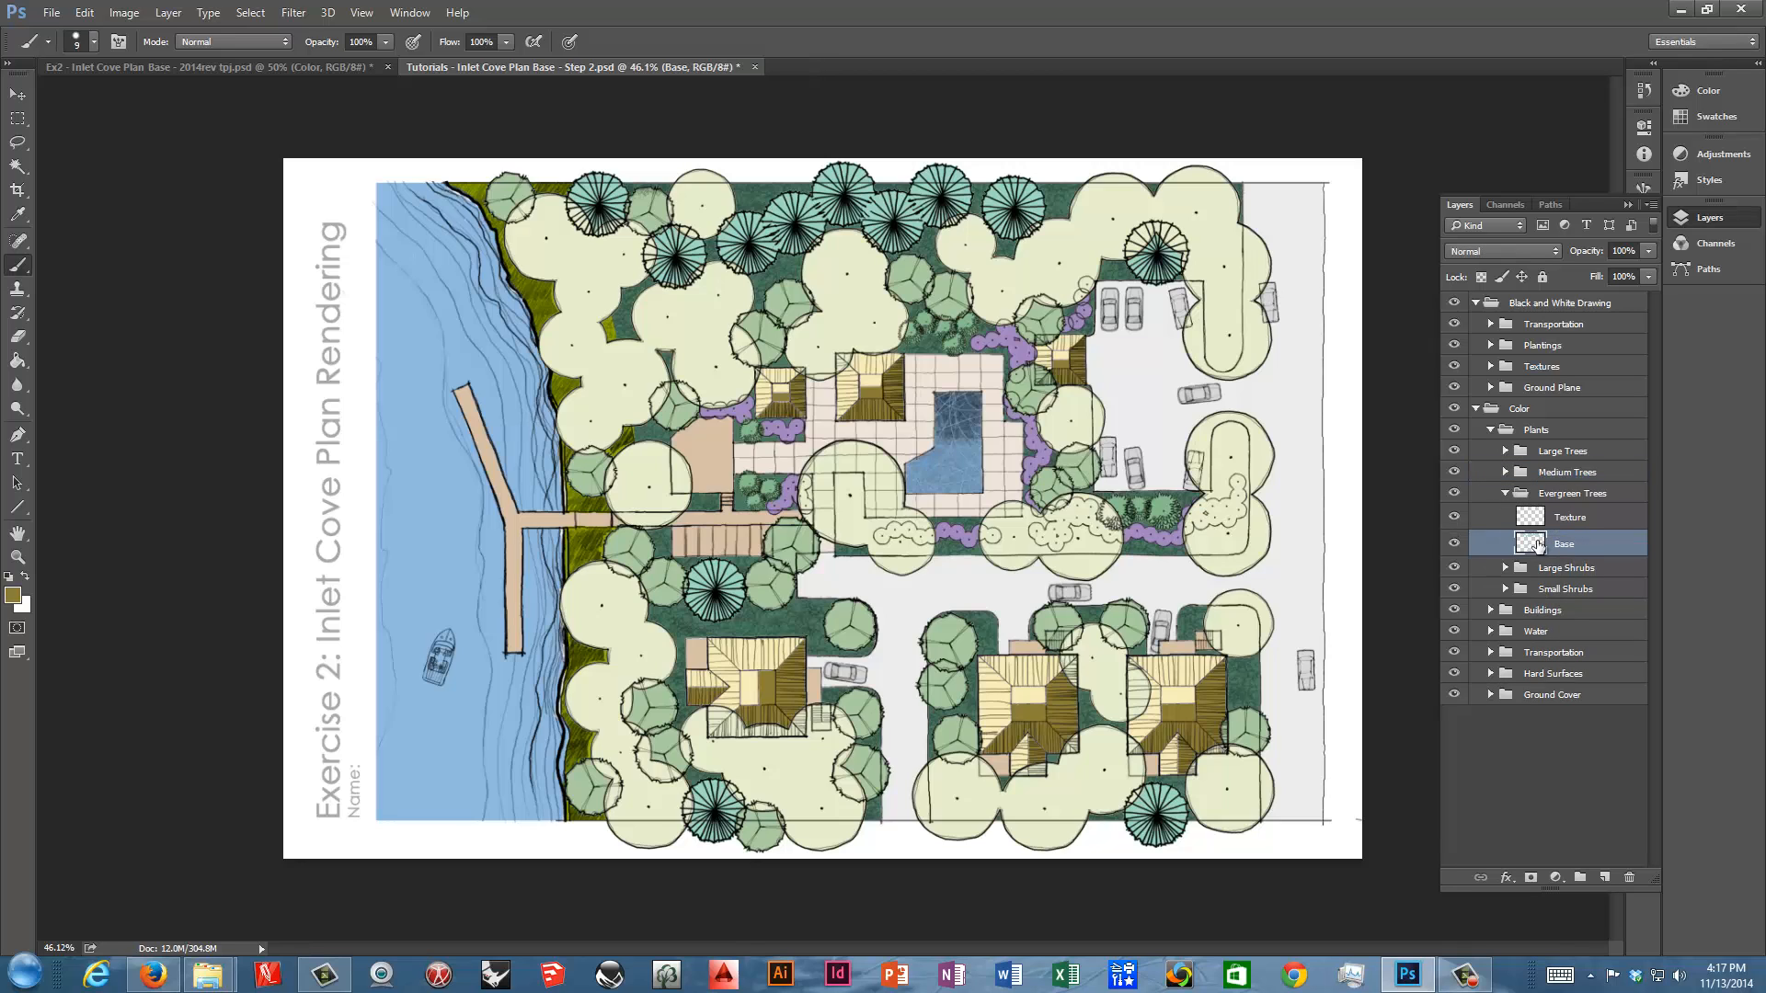
pyautogui.click(124, 13)
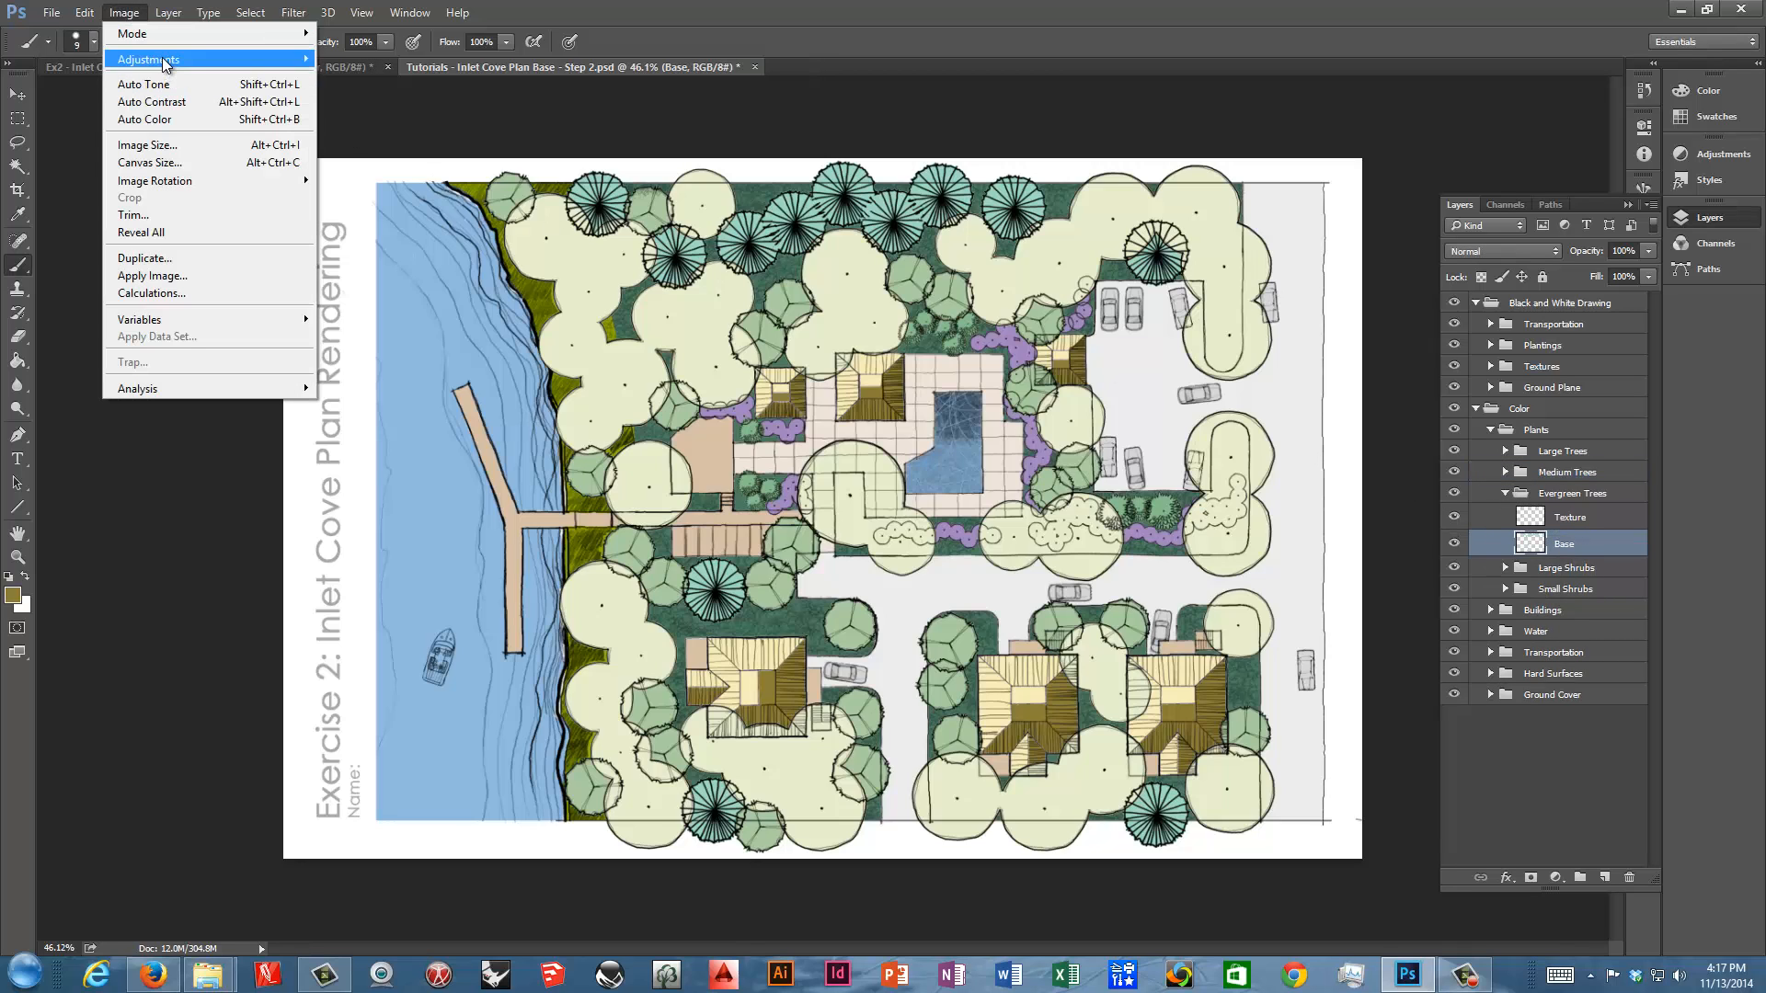
pyautogui.moveTo(166, 62)
pyautogui.click(448, 152)
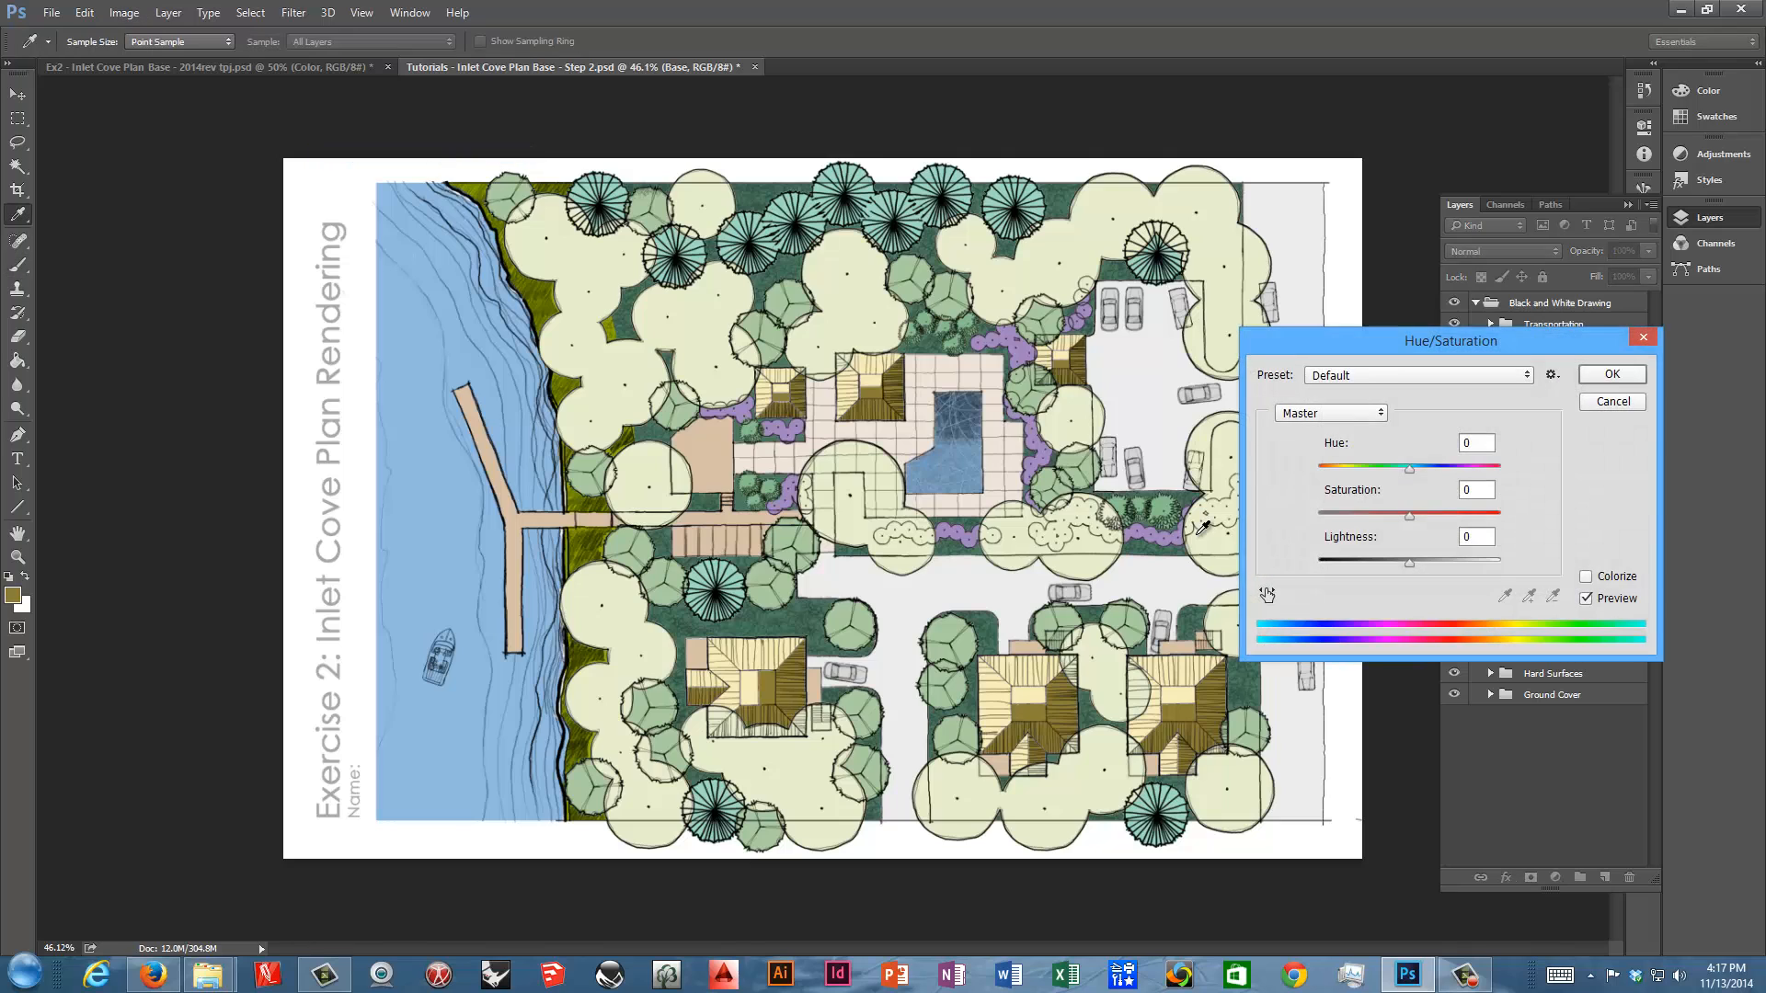
pyautogui.click(1409, 469)
pyautogui.moveTo(1415, 471); pyautogui.dragTo(1414, 470)
pyautogui.moveTo(1407, 561); pyautogui.dragTo(1423, 470)
pyautogui.click(1414, 469)
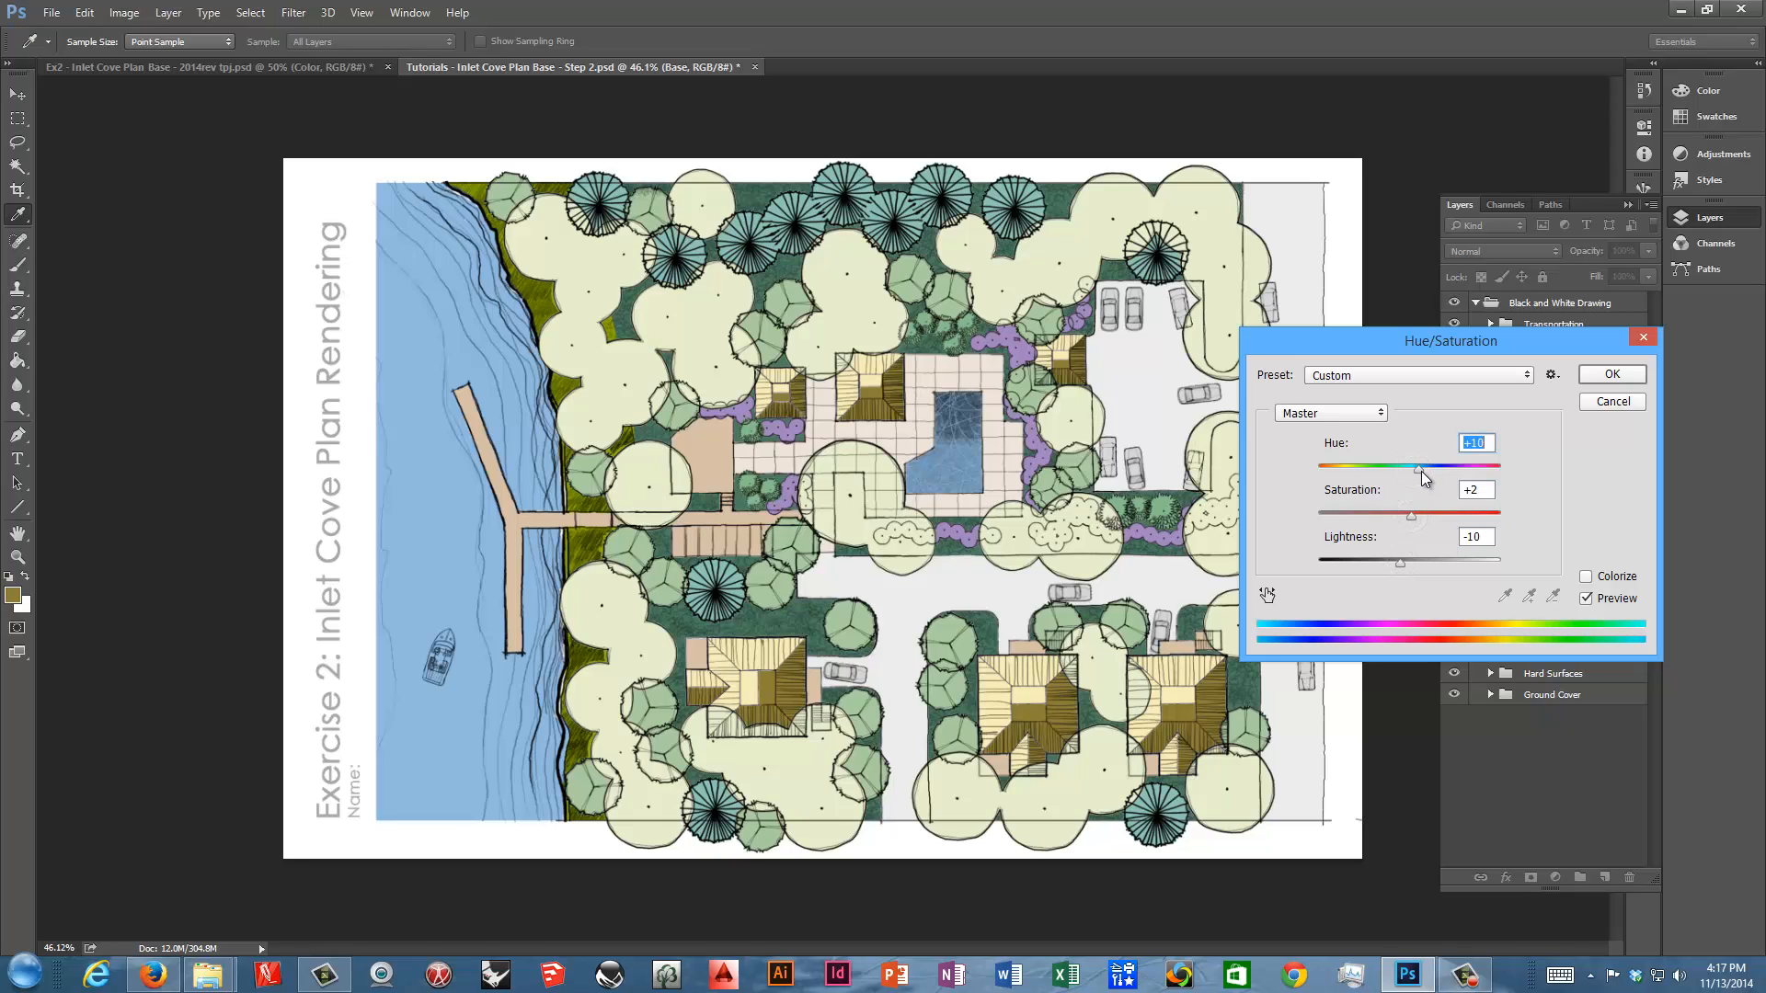
pyautogui.click(1587, 600)
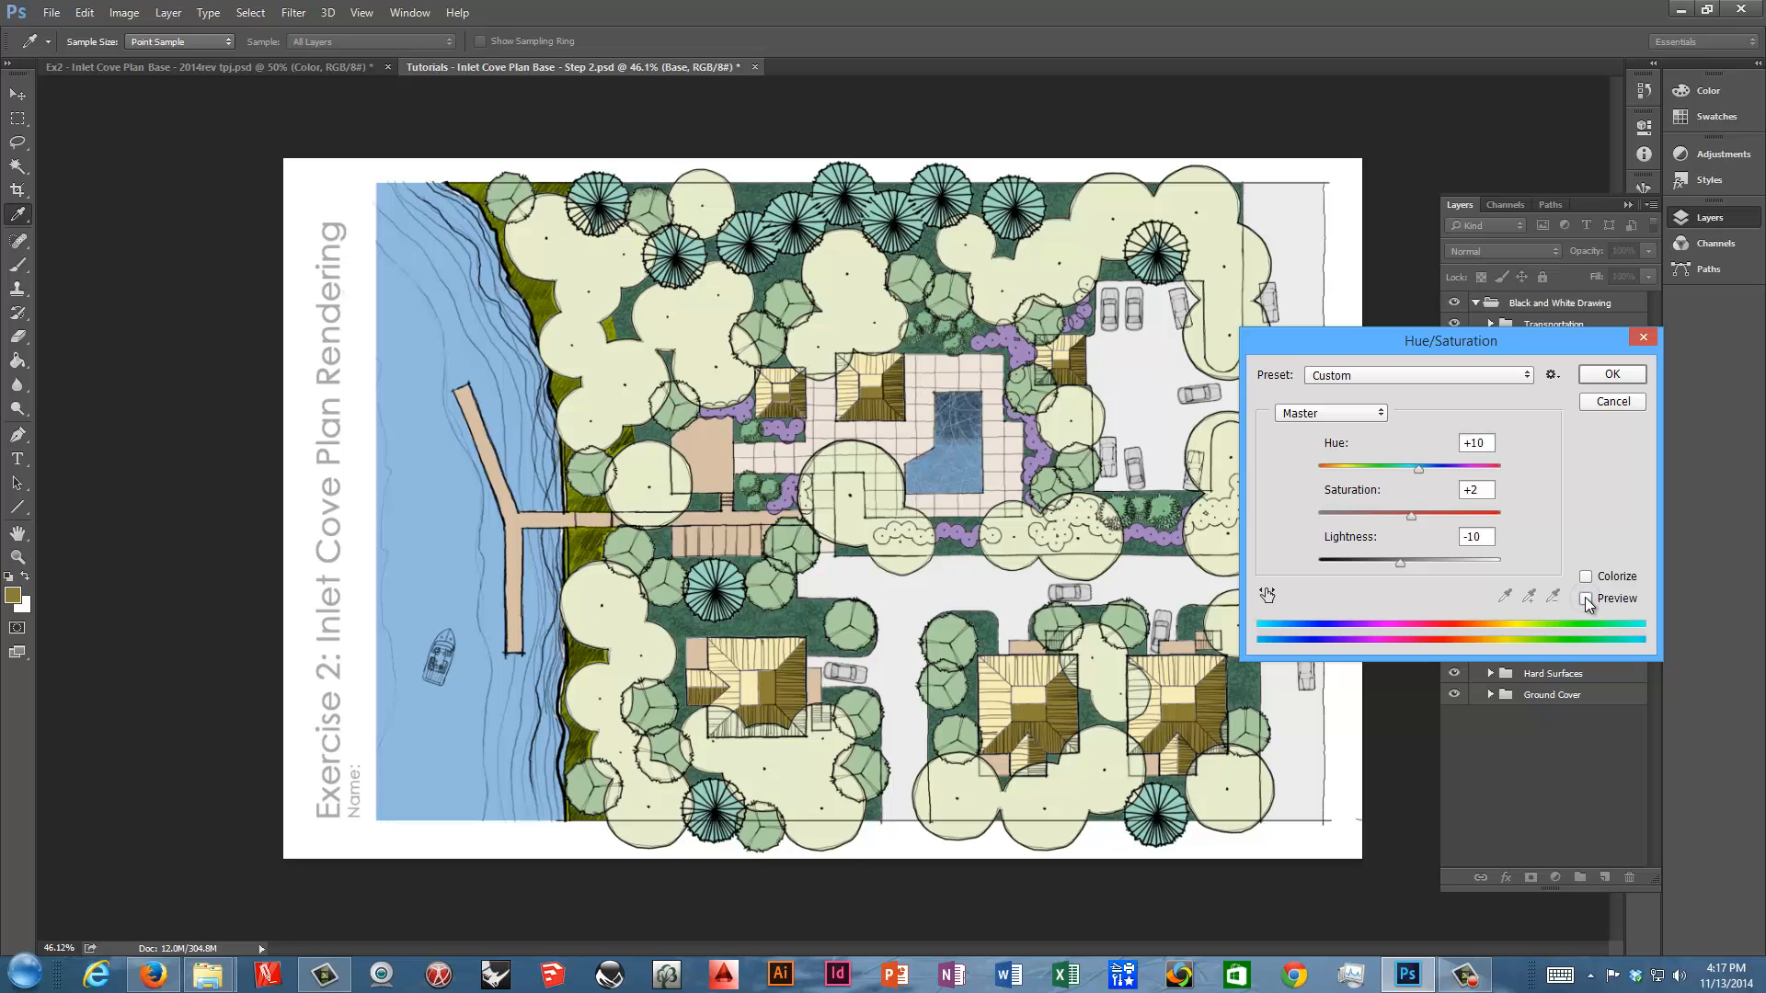
pyautogui.click(1587, 600)
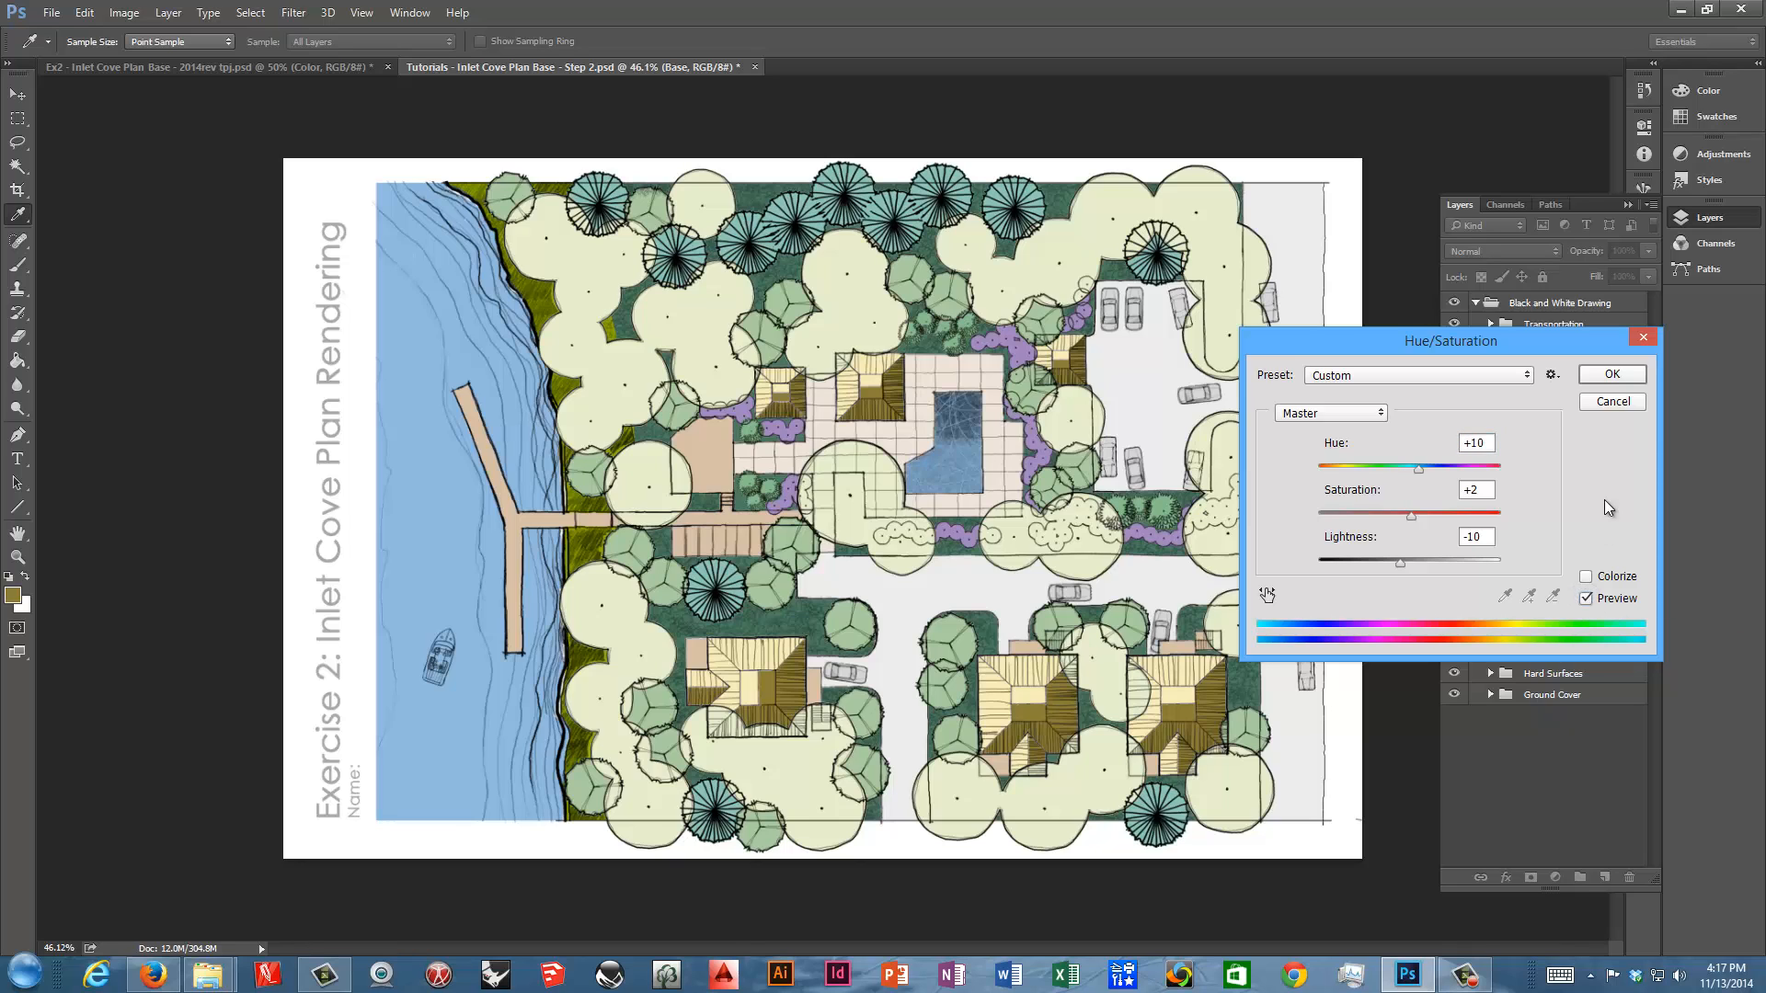
pyautogui.click(1612, 374)
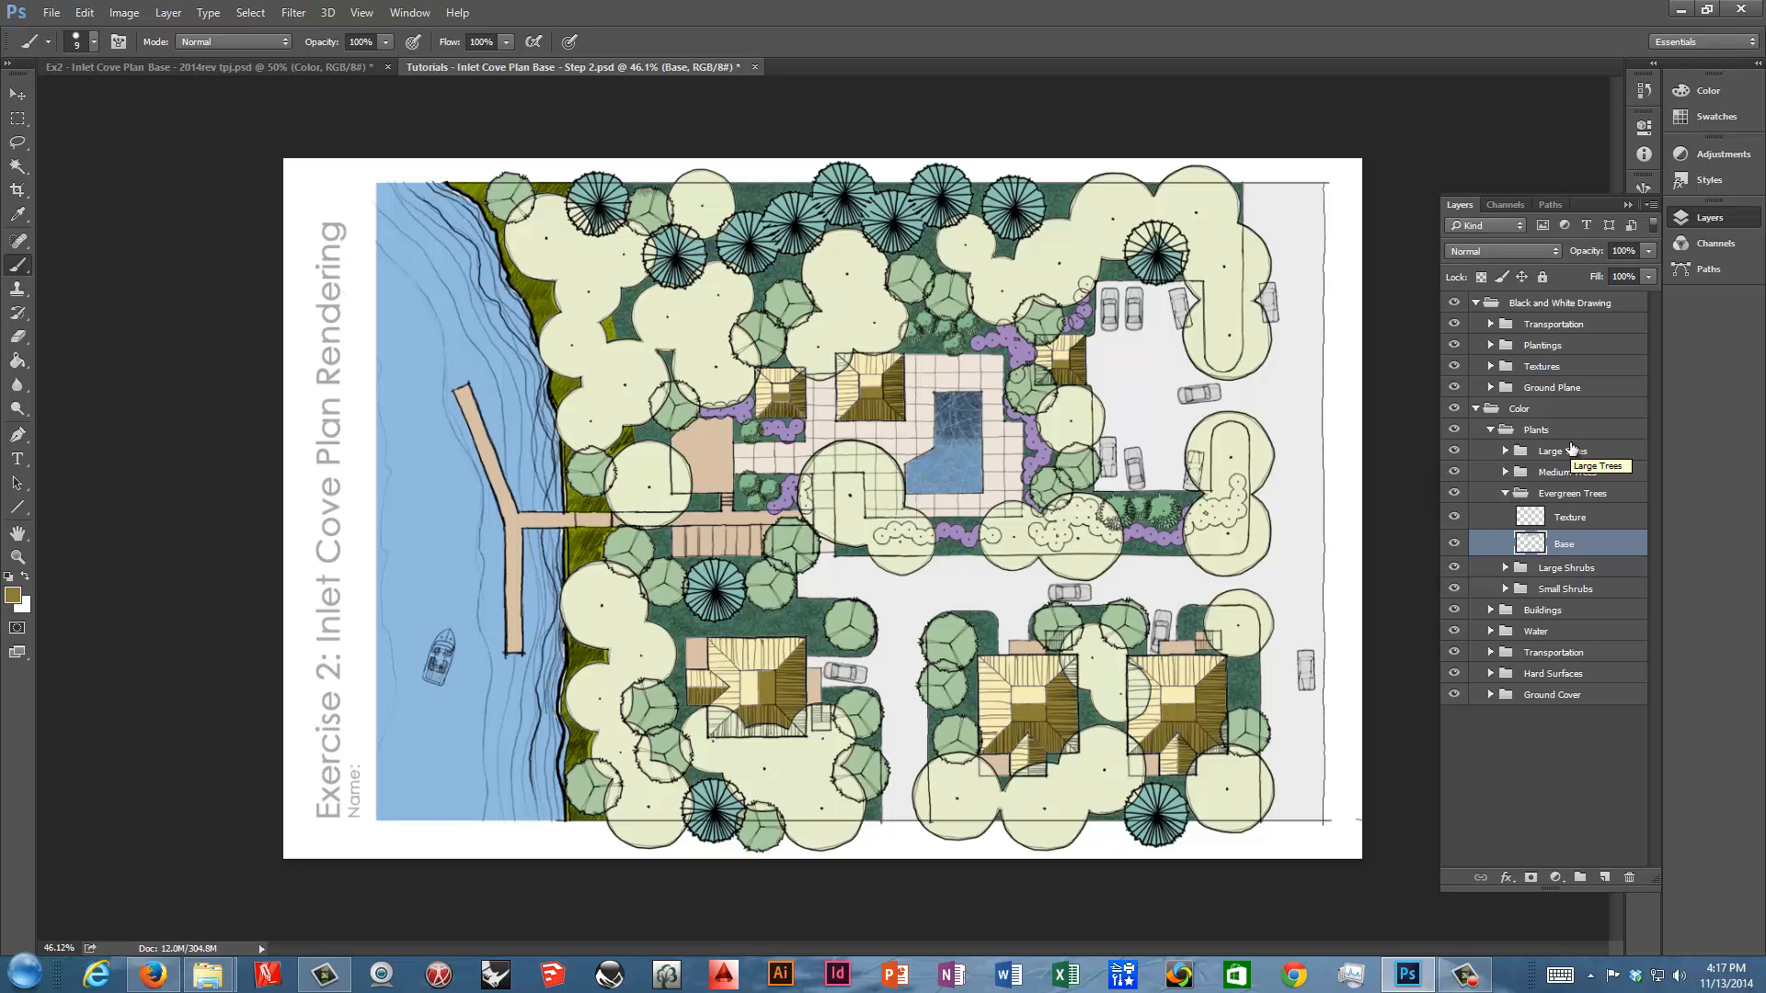
# Collapse the Plants group and erase the stray Marsh Grass fill between the large trees near the upper shoreline
pyautogui.click(1504, 433)
pyautogui.click(1492, 431)
pyautogui.click(1491, 536)
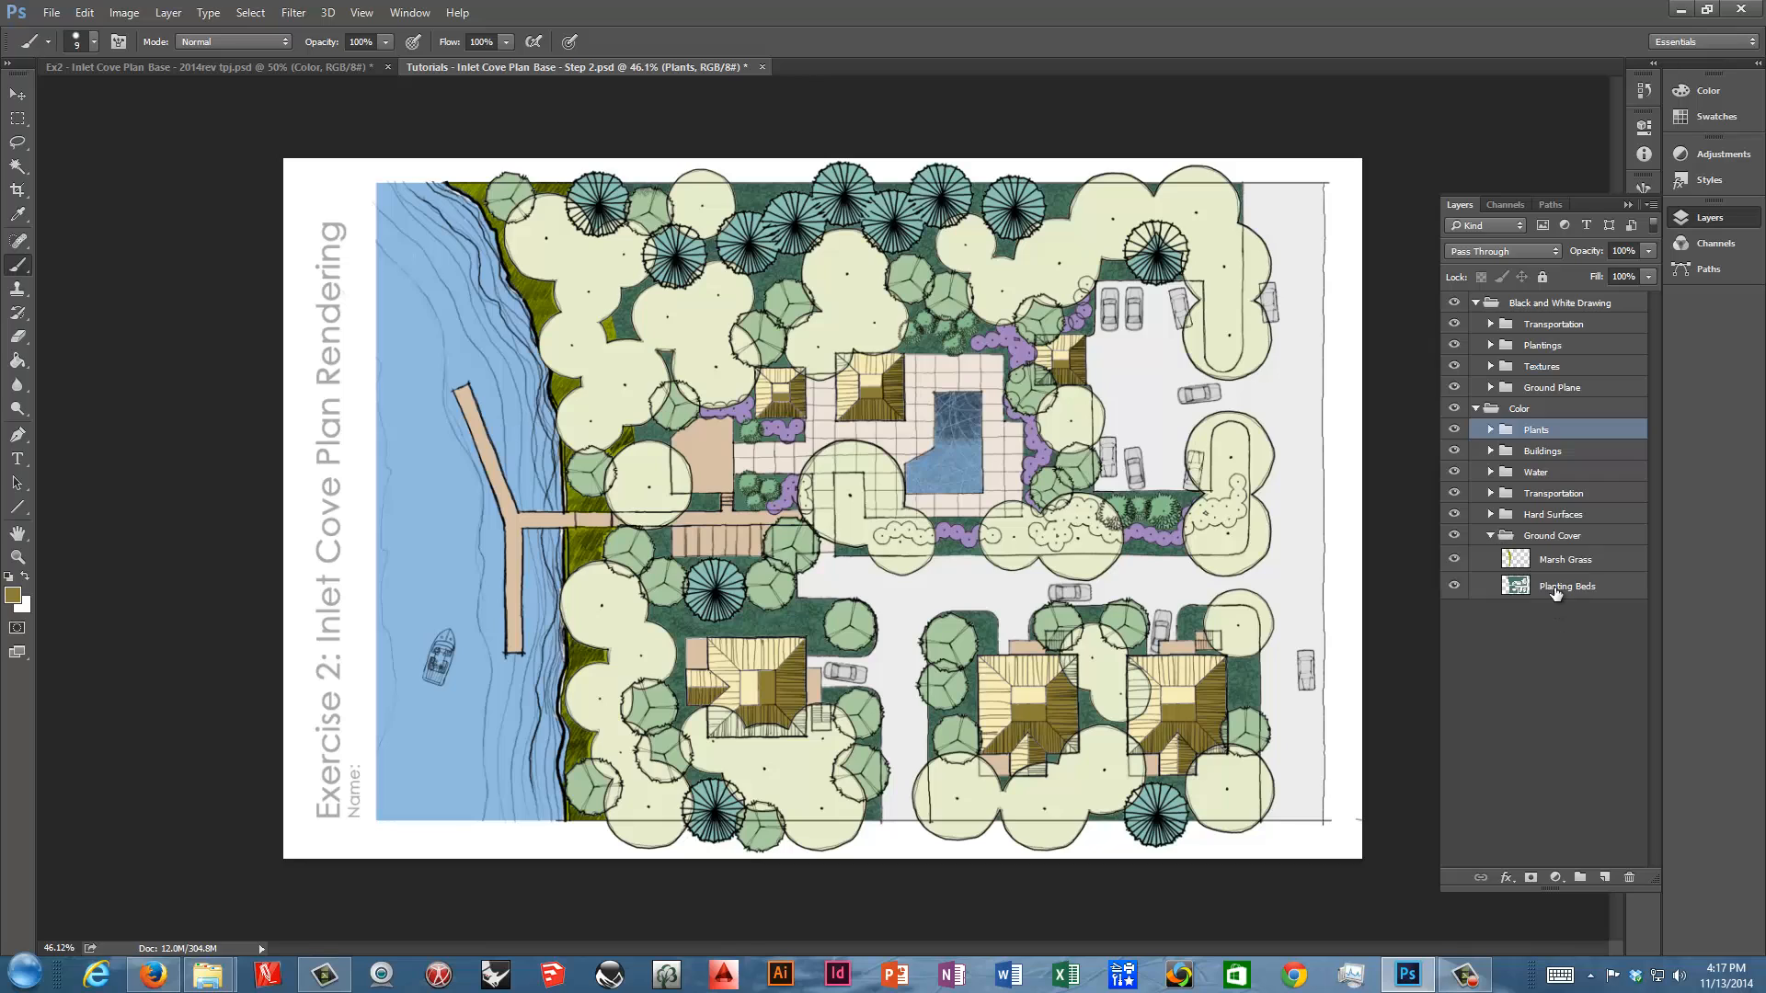
pyautogui.click(1570, 564)
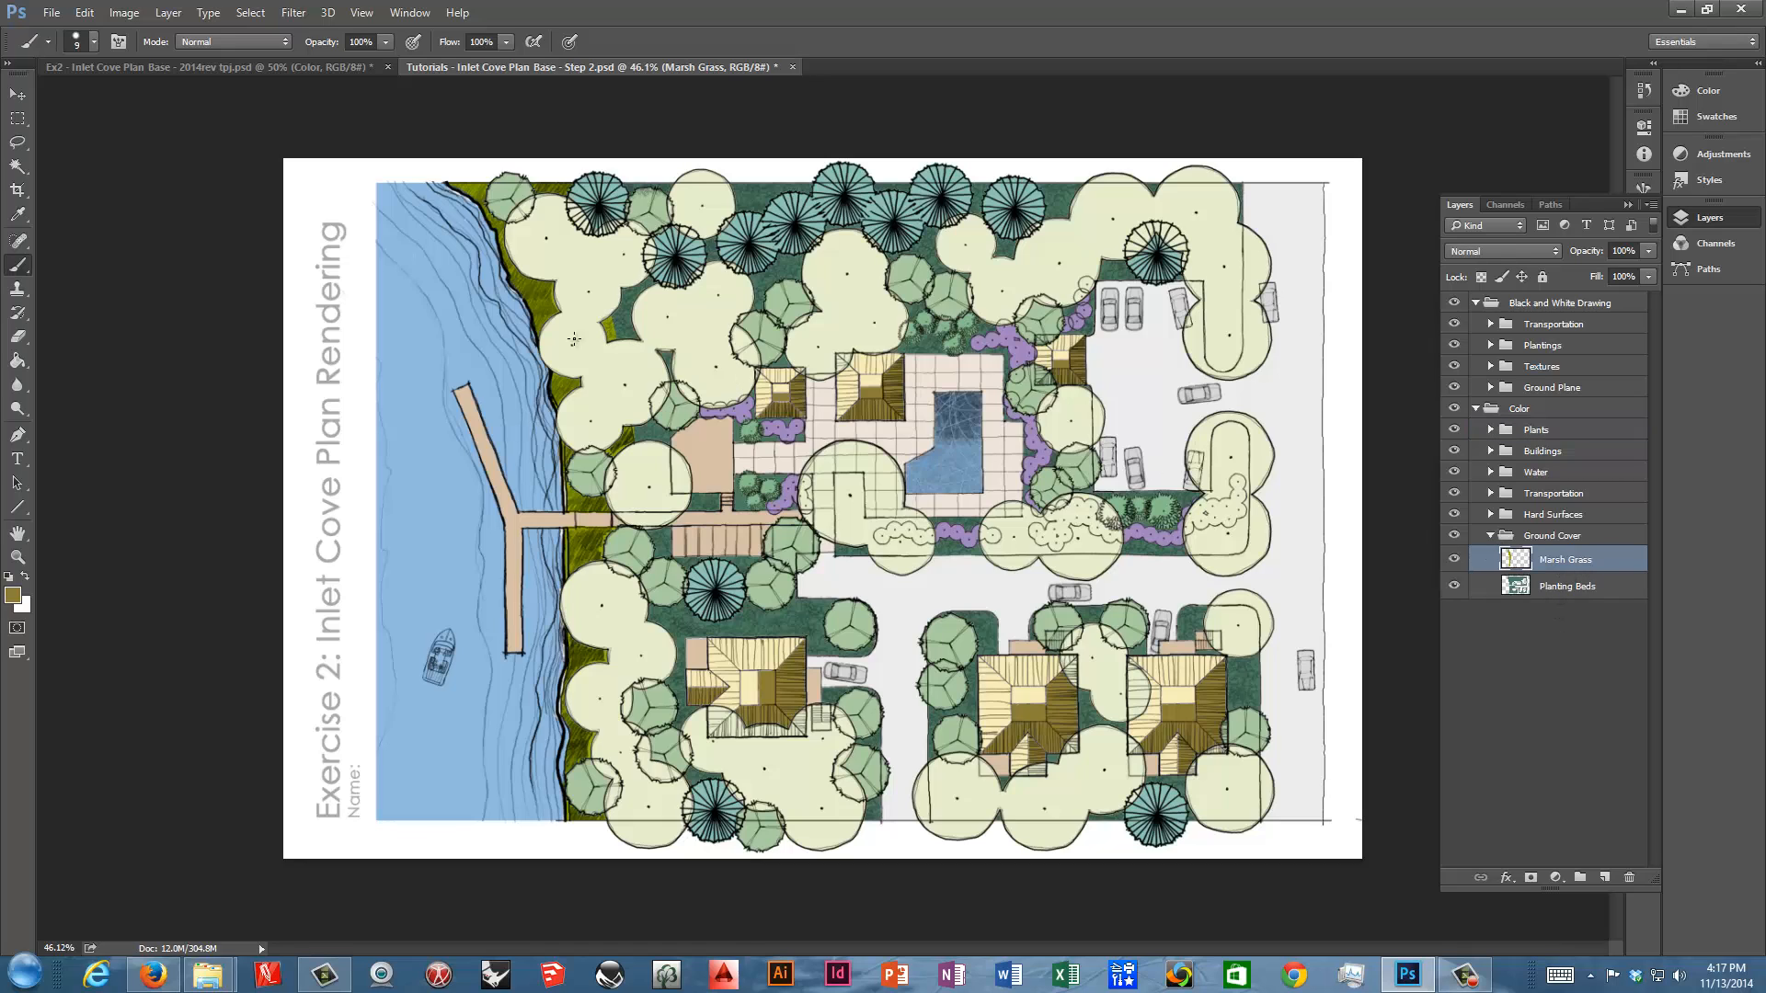
pyautogui.click(22, 339)
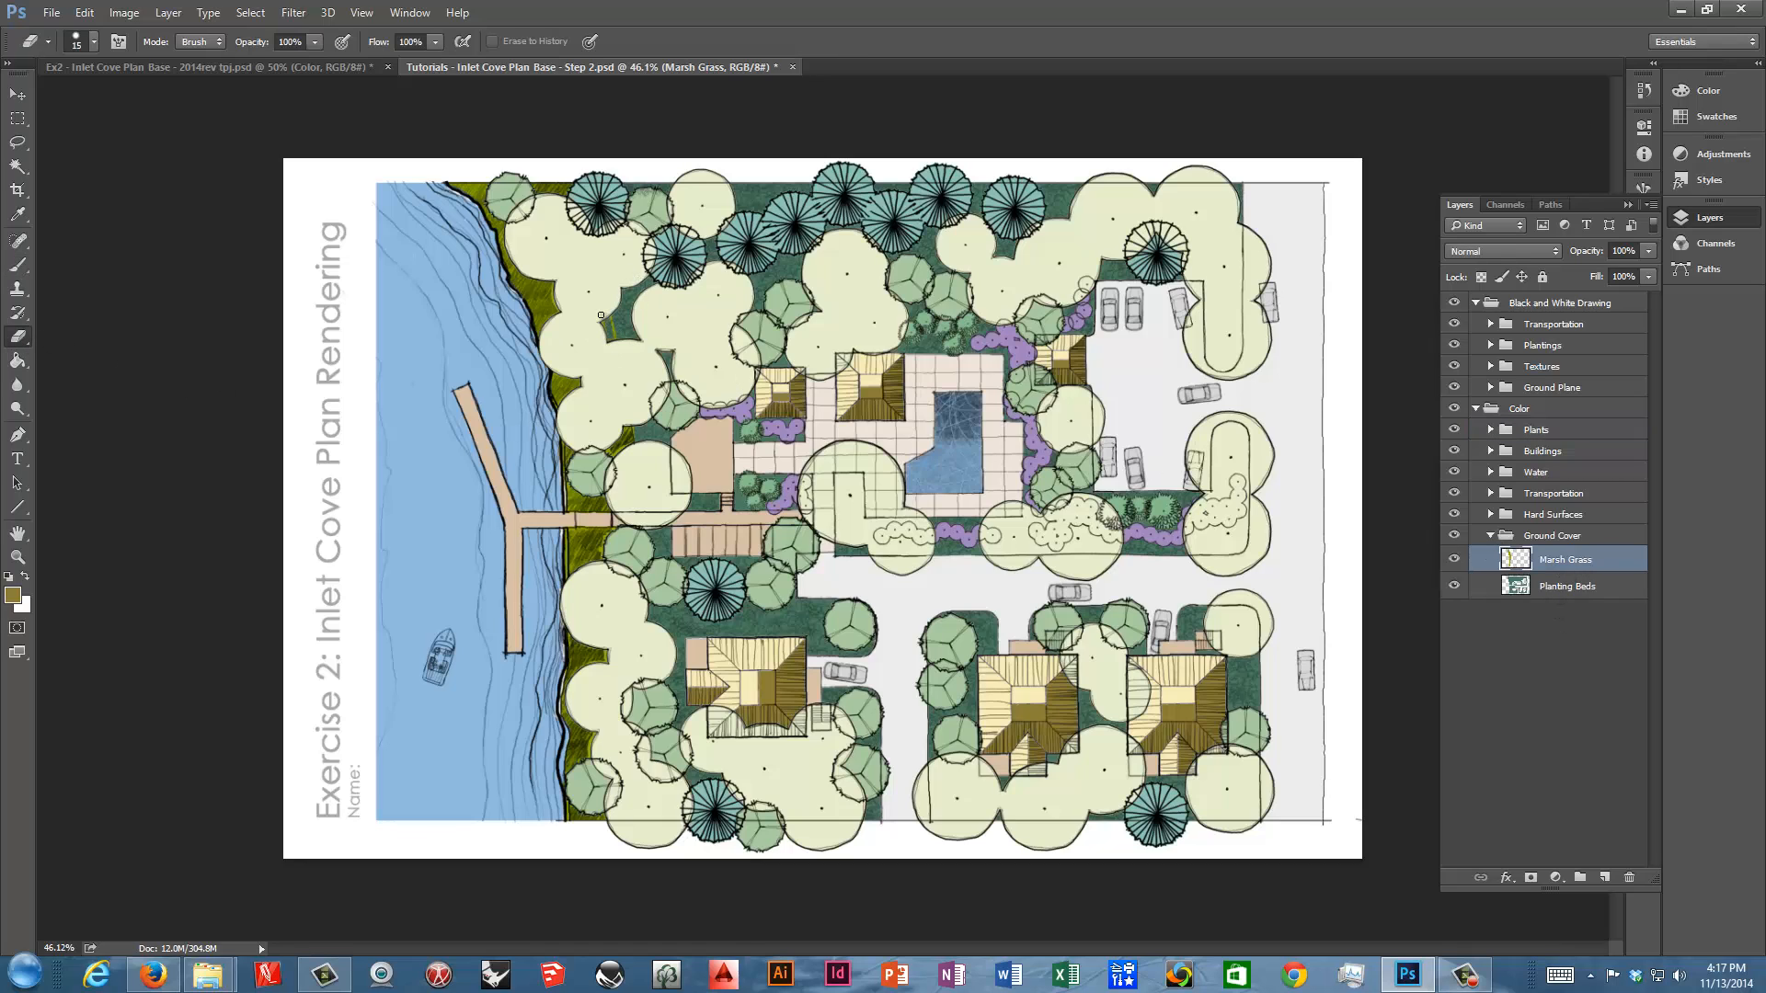
pyautogui.moveTo(616, 335); pyautogui.dragTo(610, 316)
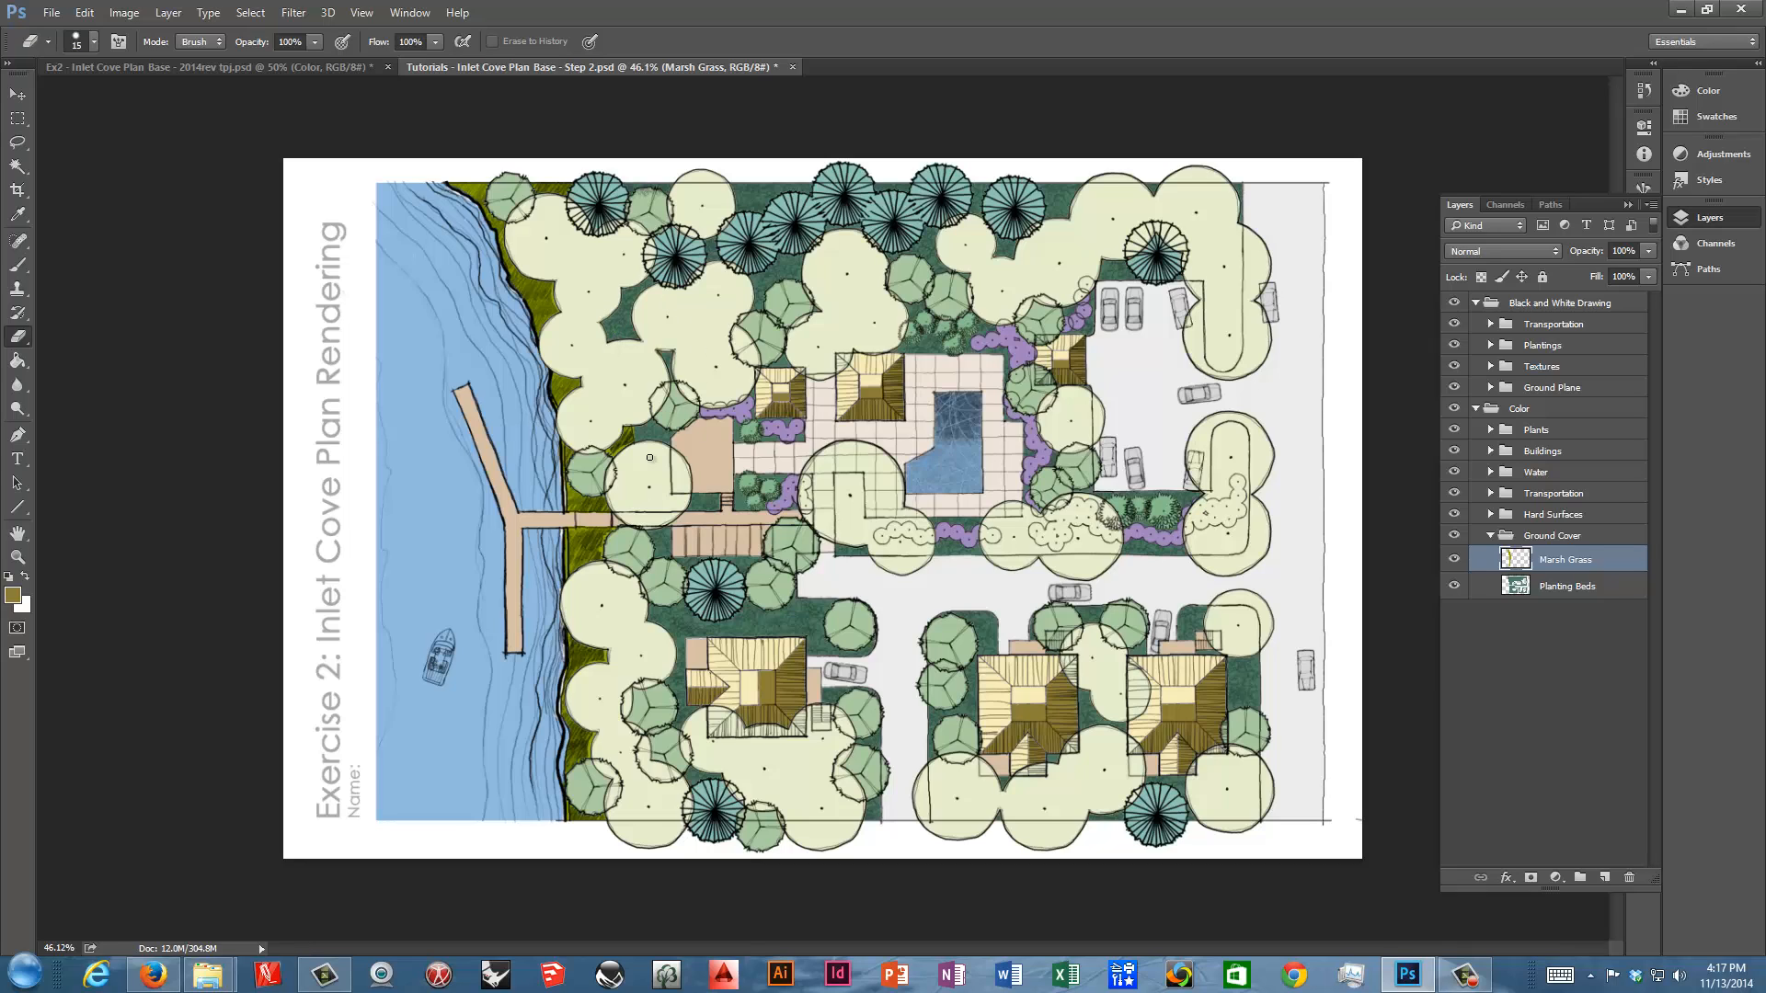